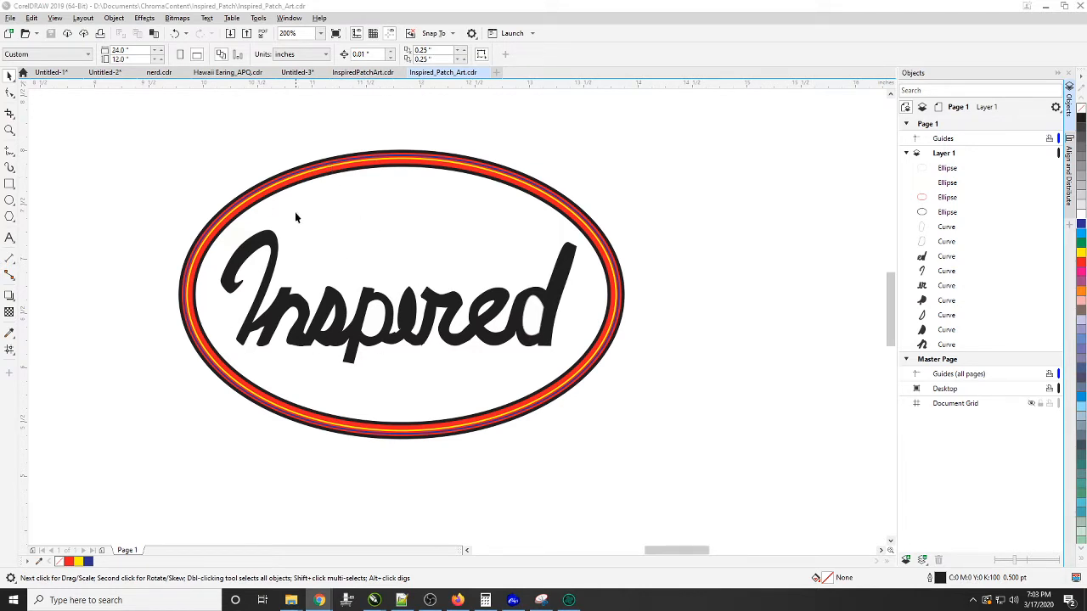
Switch to Chroma Inspire and import the bitmap Inspired_Patch_Art.jpg from the ChromaContent Inspired_Patch folder.
{"action": "left_click", "coordinate": [569, 601]}
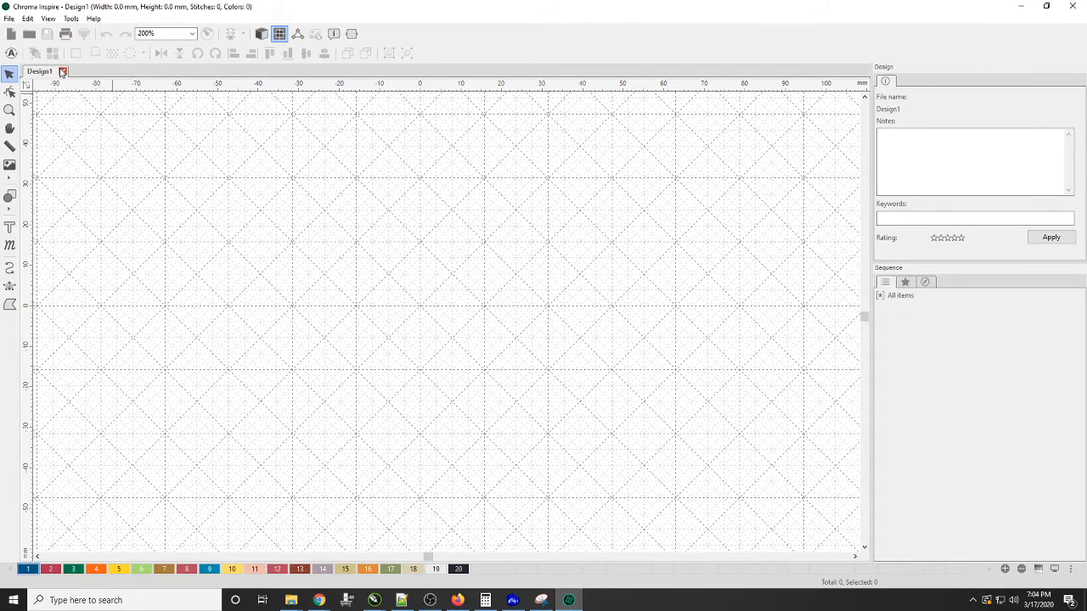
{"action": "left_click", "coordinate": [10, 18]}
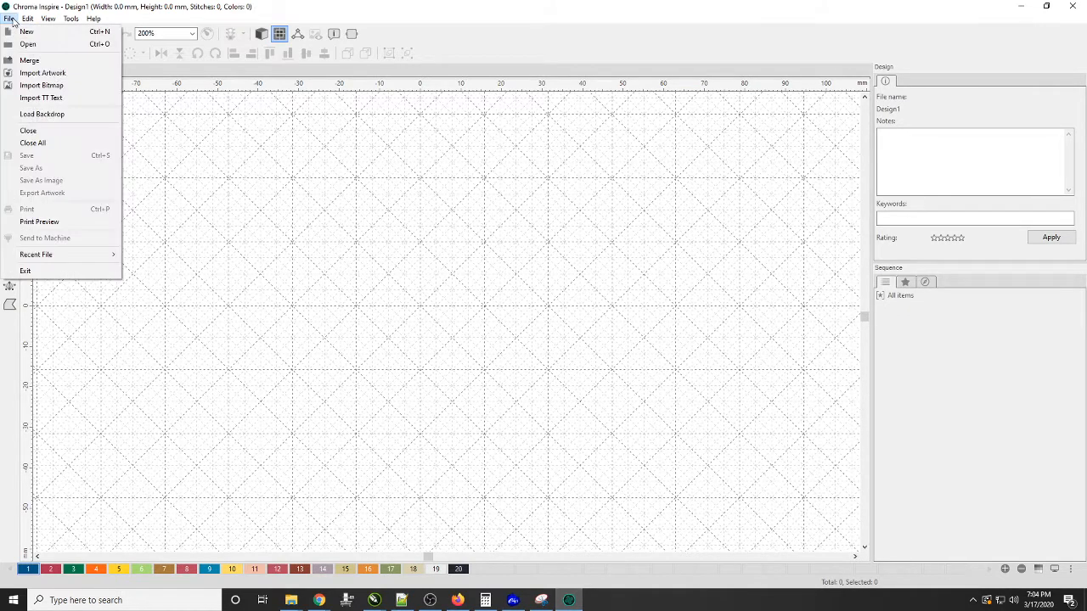
{"action": "left_click", "coordinate": [44, 86]}
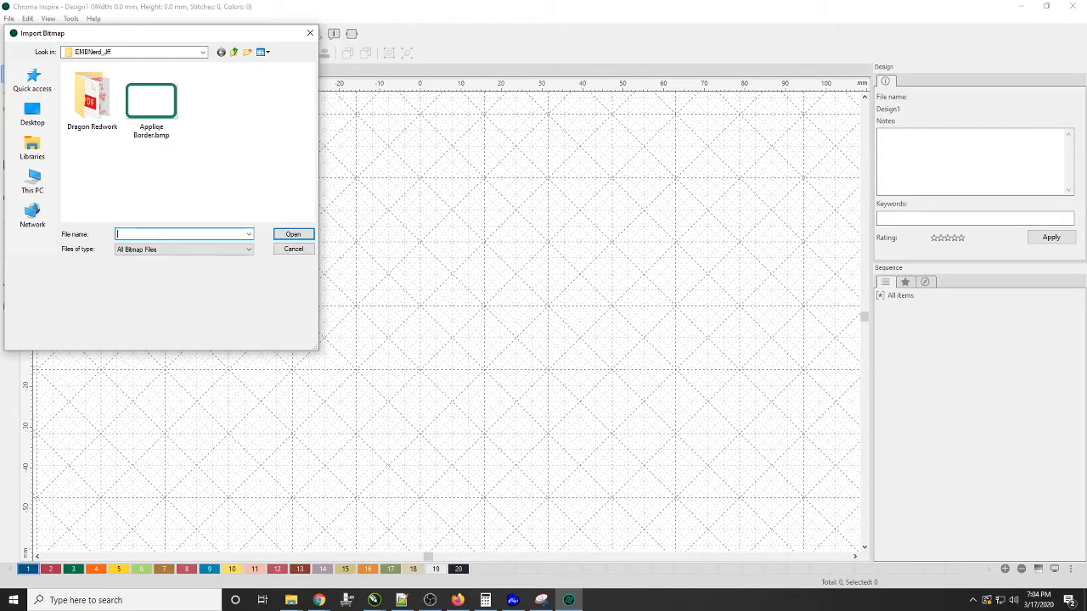
{"action": "left_click", "coordinate": [235, 52]}
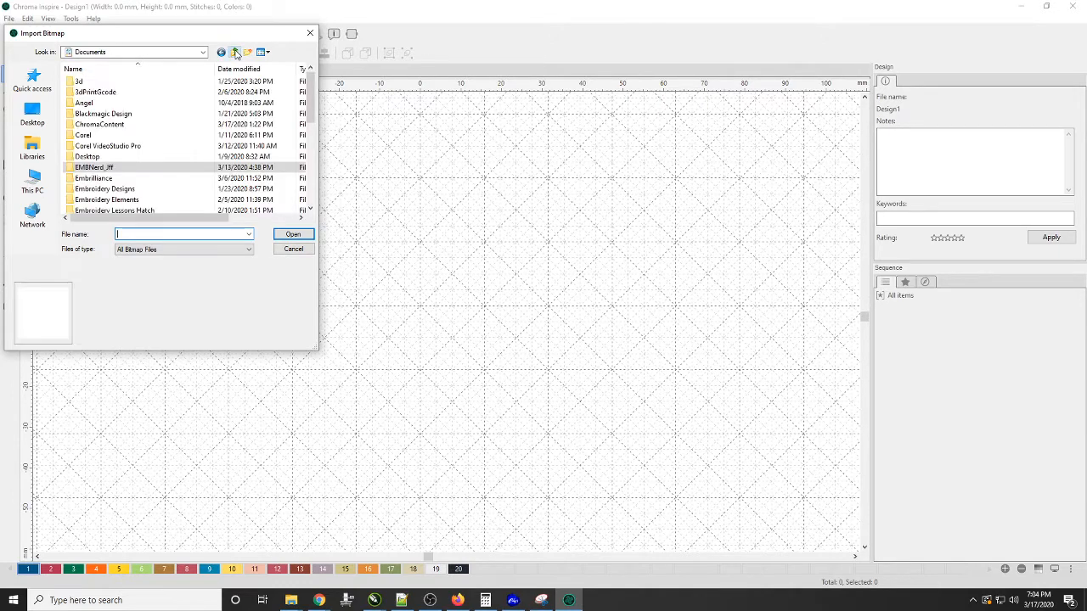
{"action": "left_click", "coordinate": [125, 127]}
{"action": "double_click", "coordinate": [125, 127]}
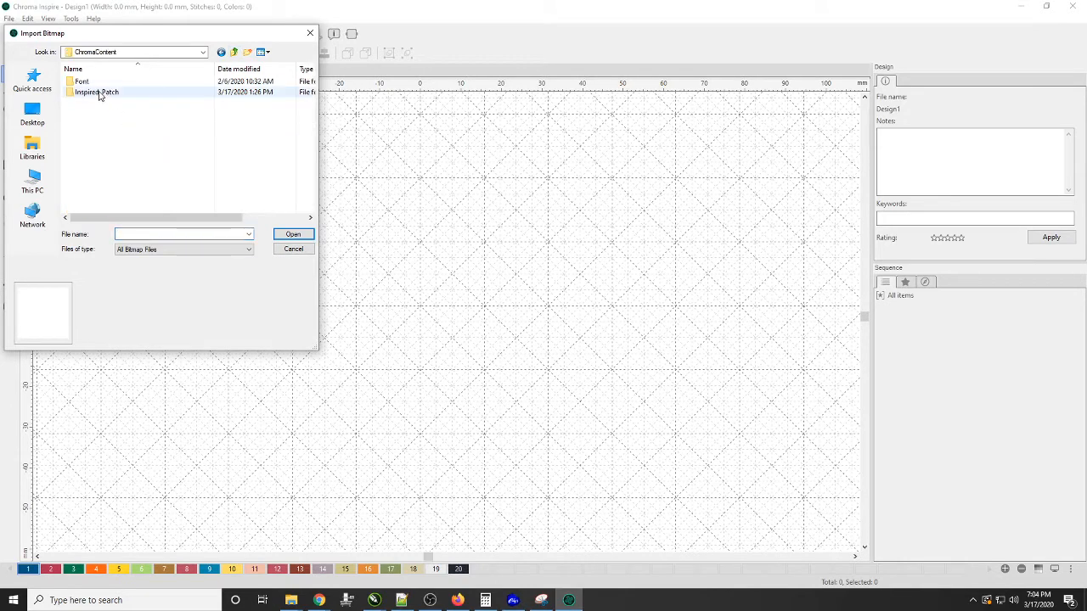
{"action": "double_click", "coordinate": [99, 92]}
{"action": "left_click", "coordinate": [98, 106]}
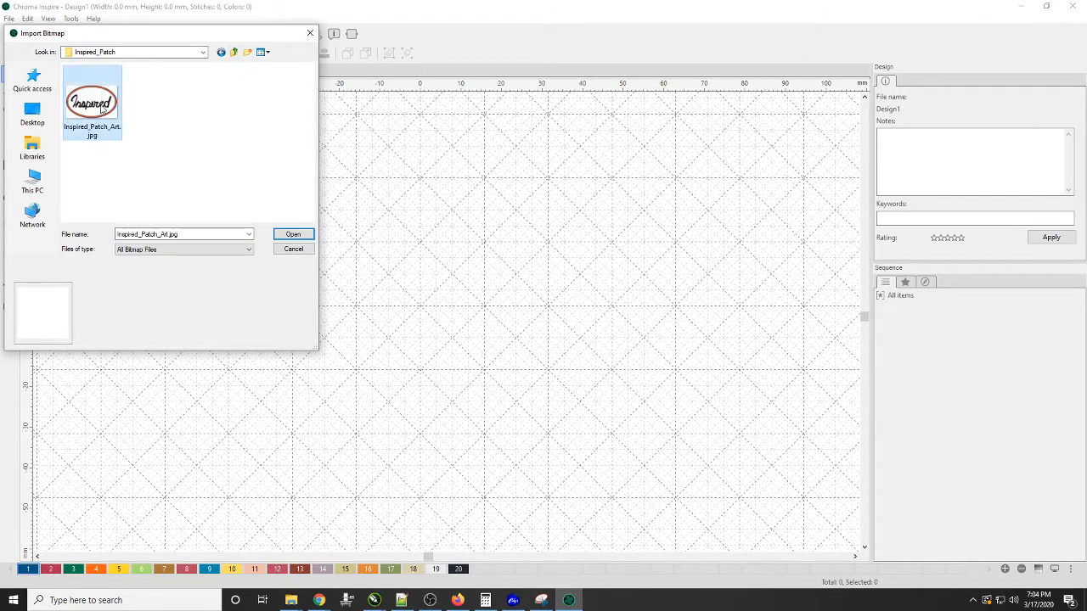
{"action": "left_click", "coordinate": [293, 235]}
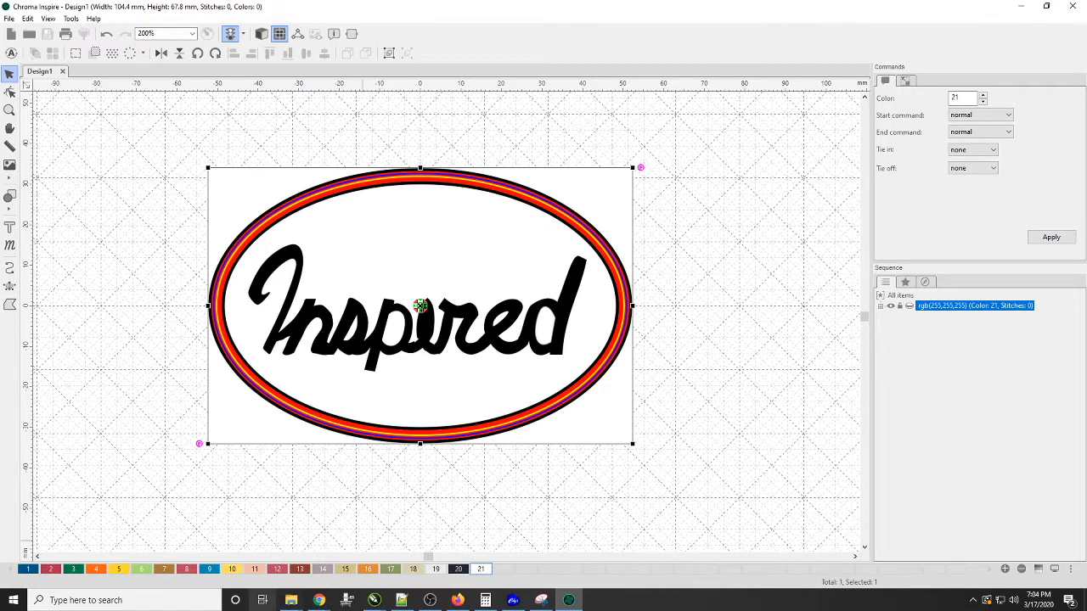
{"action": "left_click", "coordinate": [184, 603]}
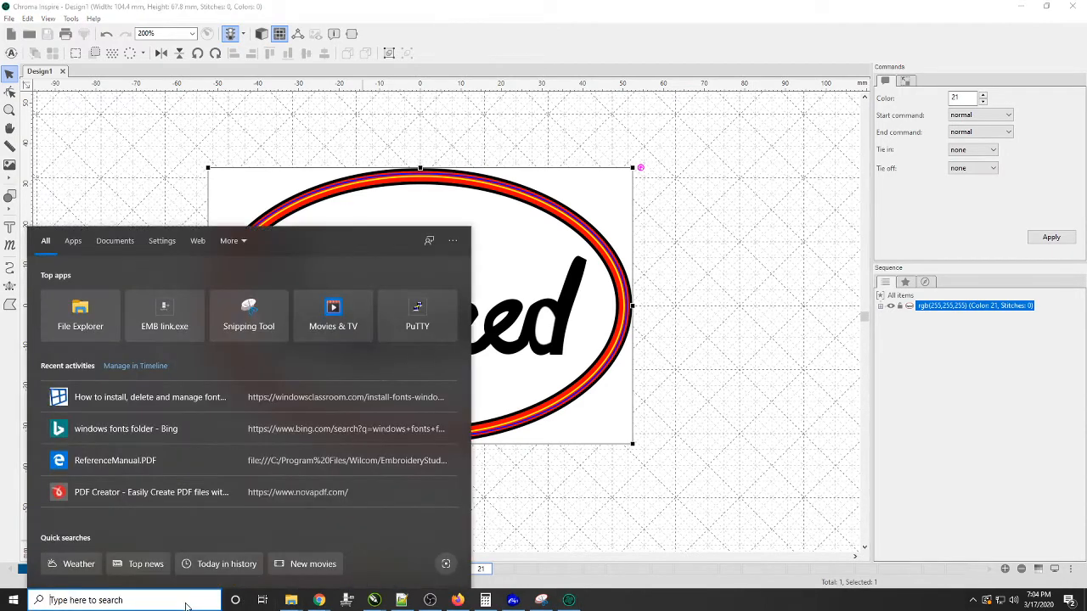
{"action": "type", "text": "poin"}
{"action": "key", "text": "Return"}
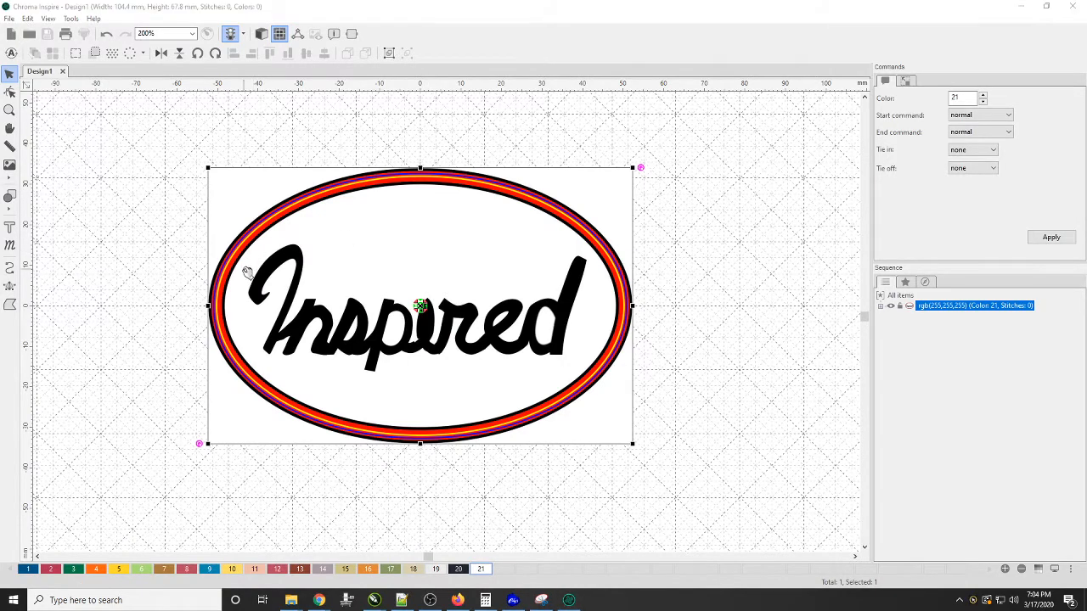
{"action": "left_click", "coordinate": [435, 97]}
Select the imported patch artwork and examine its width, height and position, along with its command properties.
{"action": "left_click", "coordinate": [643, 321]}
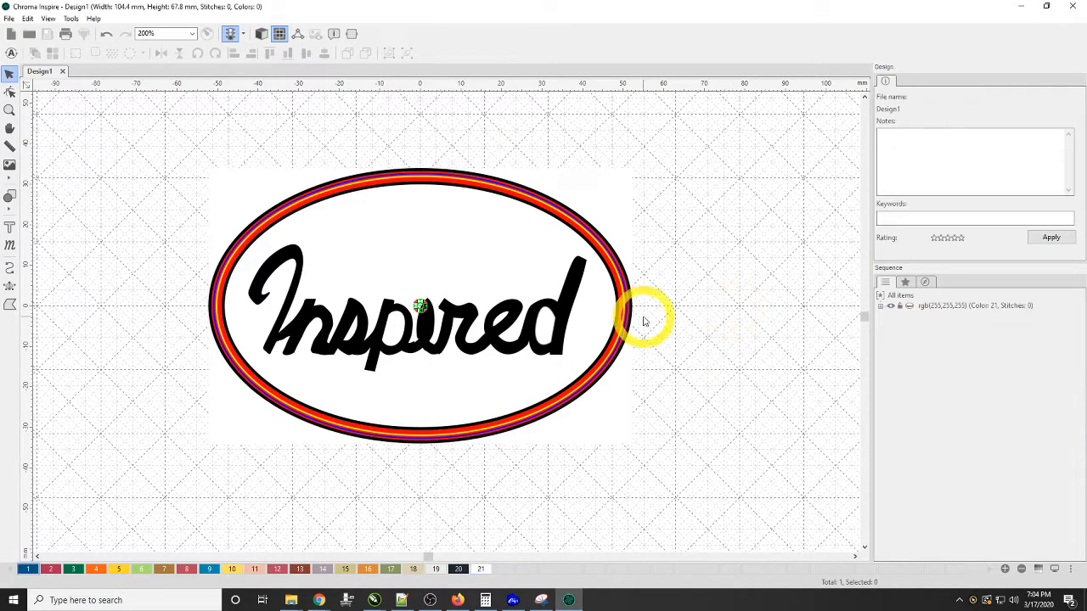
{"action": "left_click", "coordinate": [612, 247]}
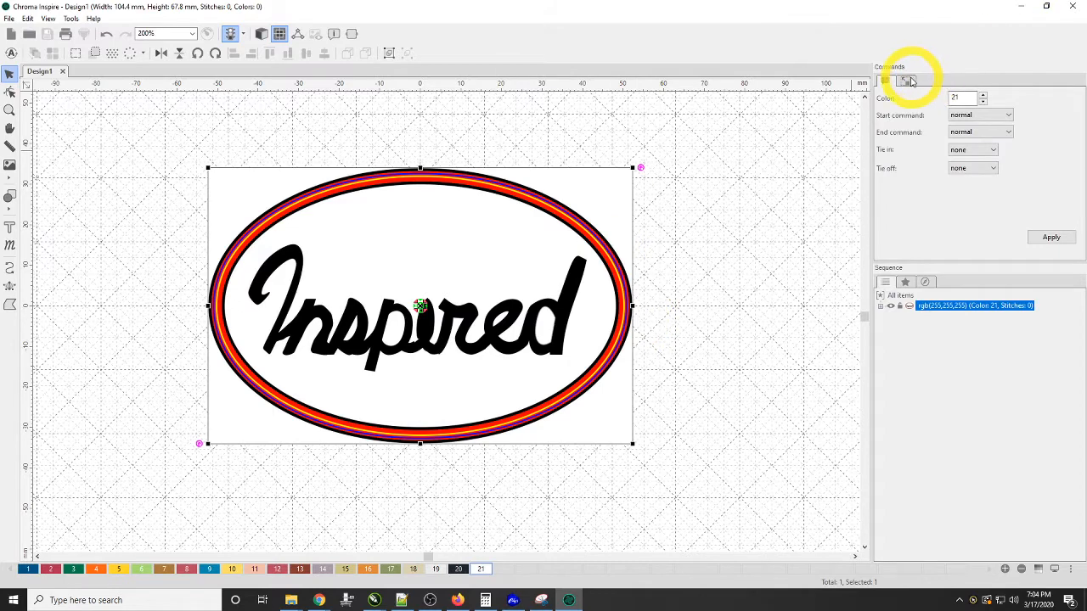
{"action": "left_click", "coordinate": [908, 81]}
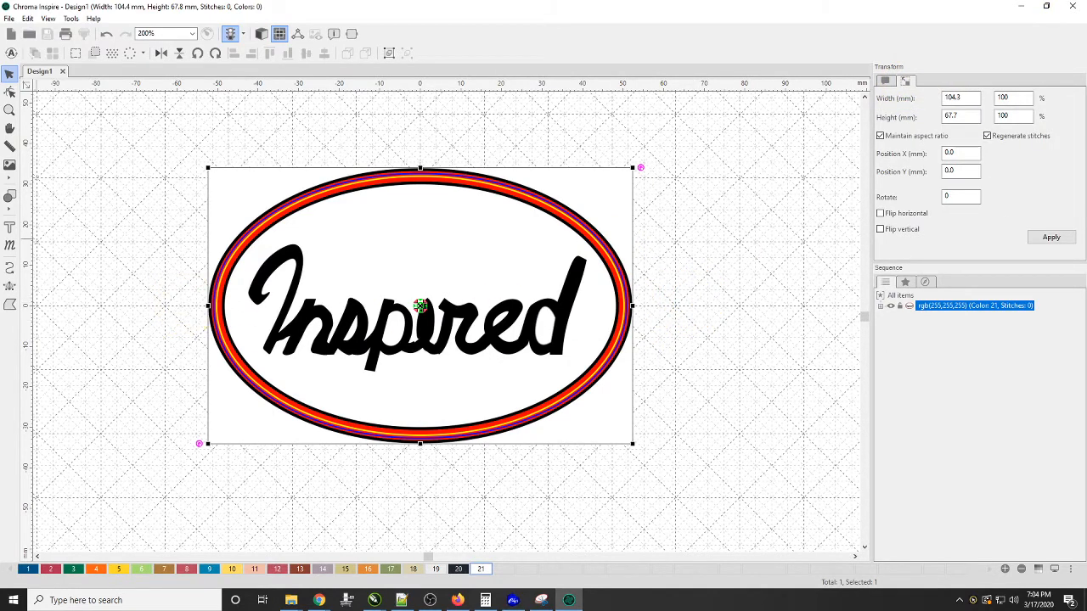
{"action": "key", "text": "alt+Tab"}
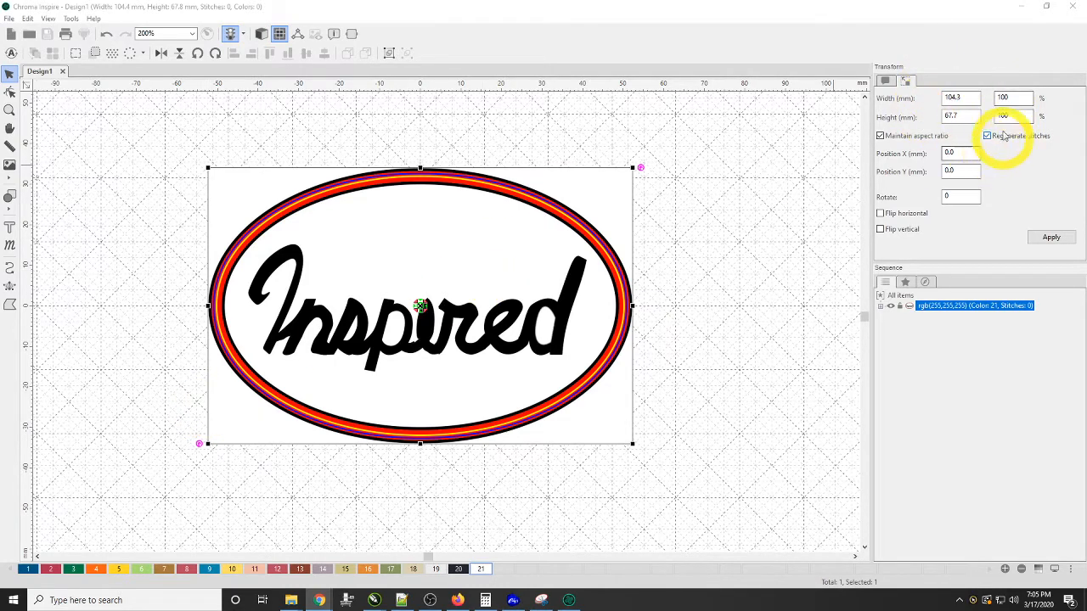
{"action": "left_click", "coordinate": [886, 82]}
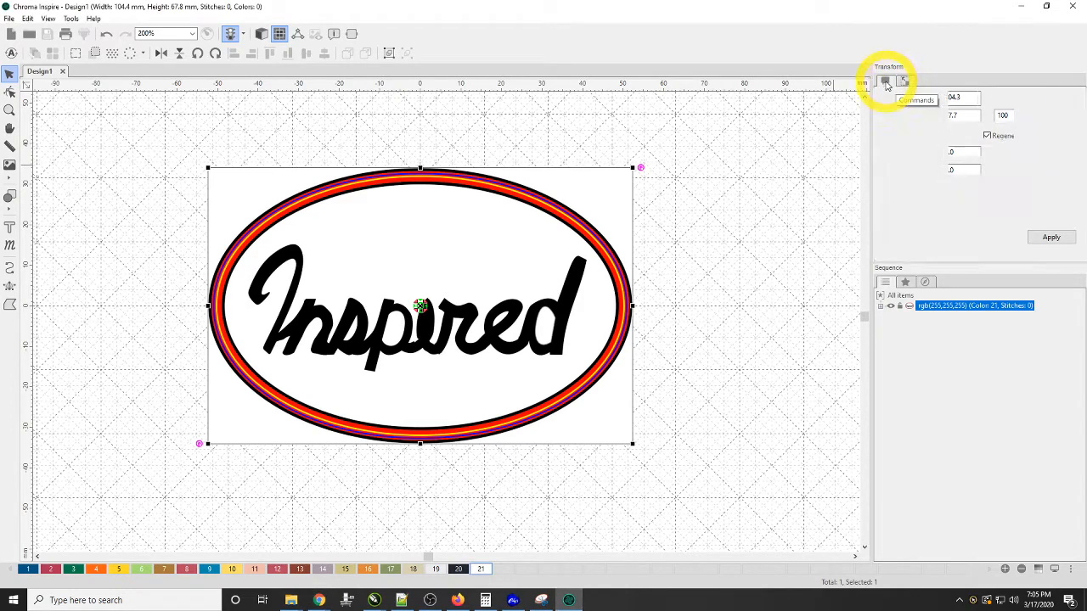
{"action": "left_click", "coordinate": [905, 81]}
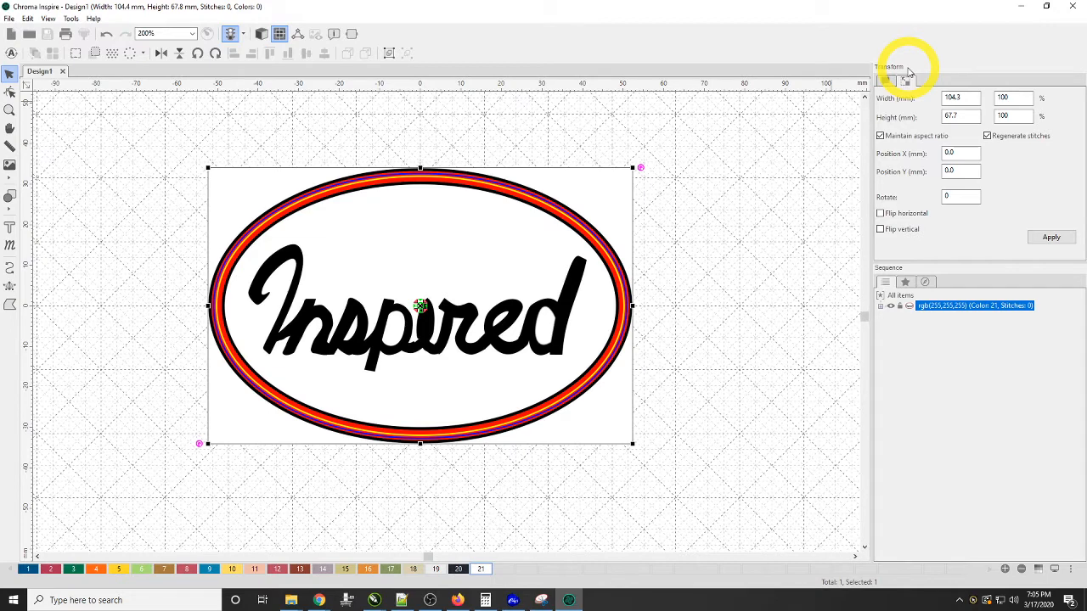
{"action": "left_click", "coordinate": [670, 142]}
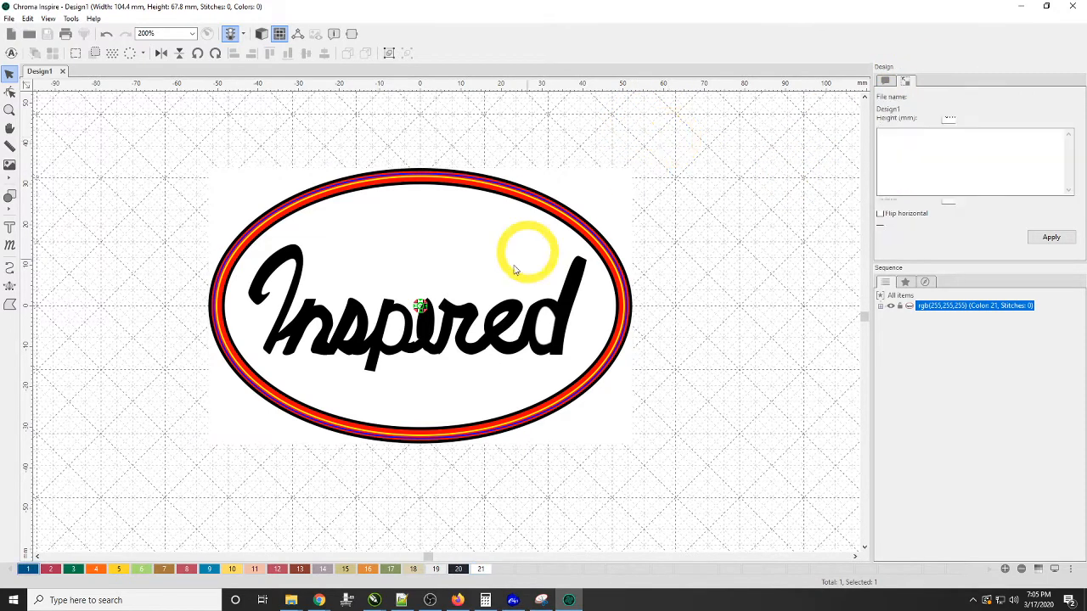
Lock the imported artwork in the sequence and try to select or move it on the canvas.
{"action": "left_click", "coordinate": [484, 270]}
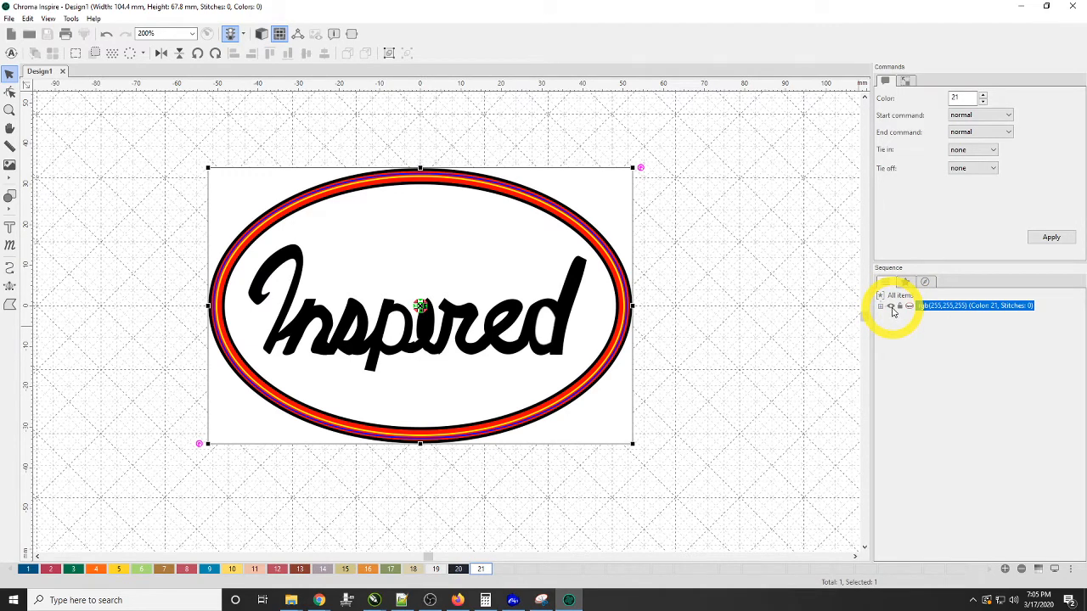
{"action": "left_click", "coordinate": [901, 307]}
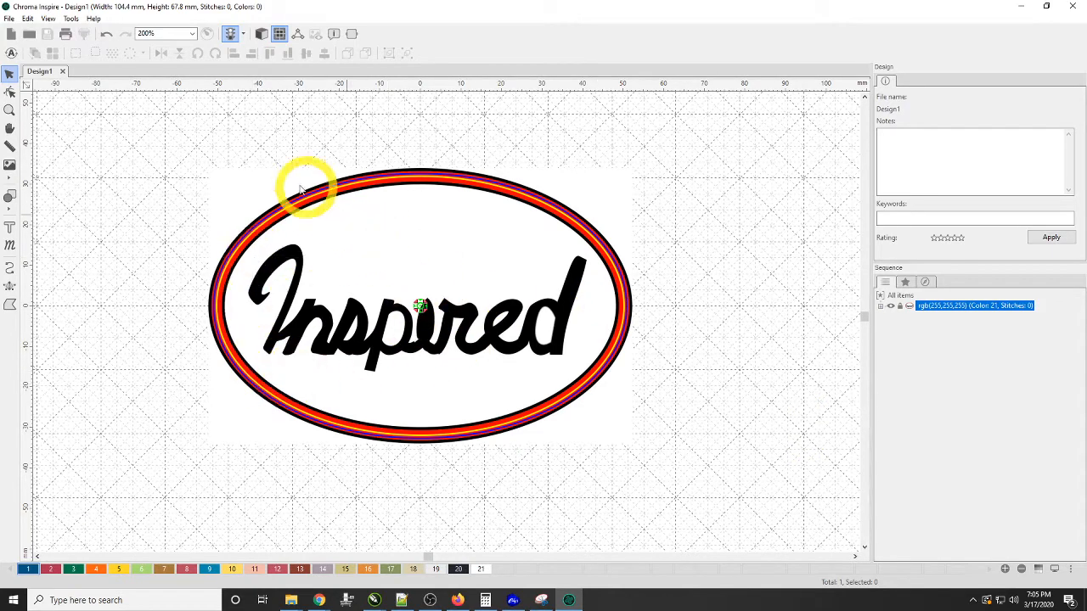
{"action": "left_click_drag", "start_coordinate": [563, 185], "coordinate": [663, 355]}
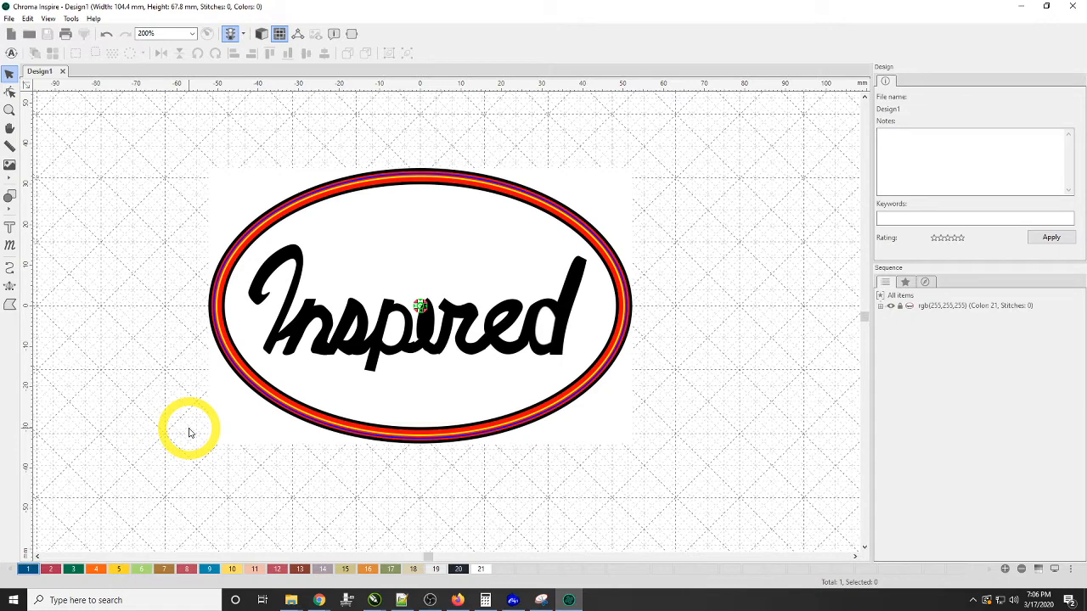
Start a Run stitch path with its first point at the bottom centre of the oval, in the middle of the striped border.
{"action": "left_click", "coordinate": [10, 268]}
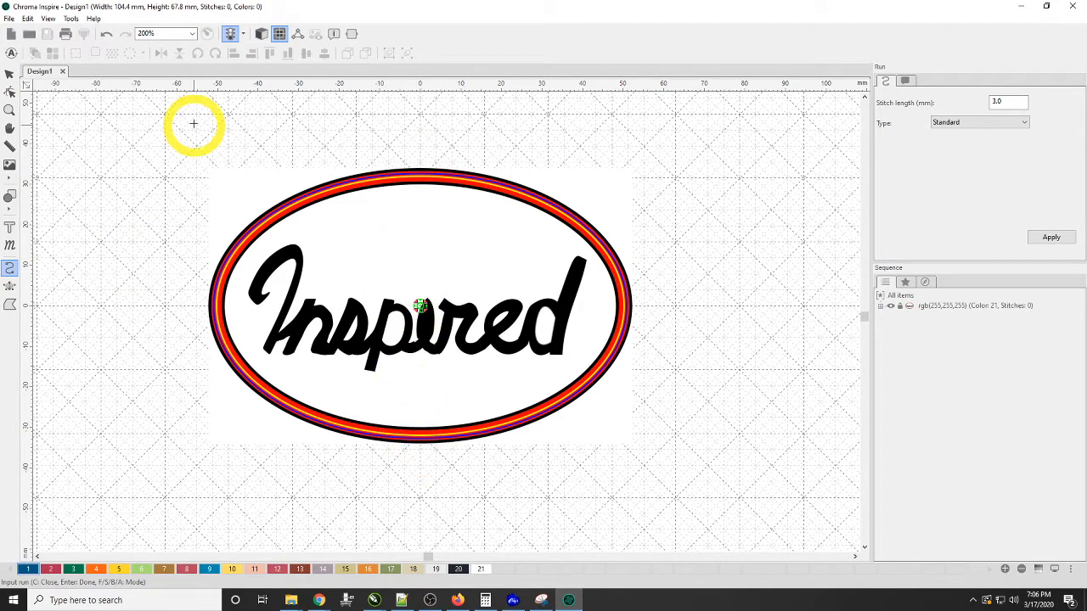
{"action": "scroll", "coordinate": [423, 445], "scroll_direction": "up", "scroll_amount": 1}
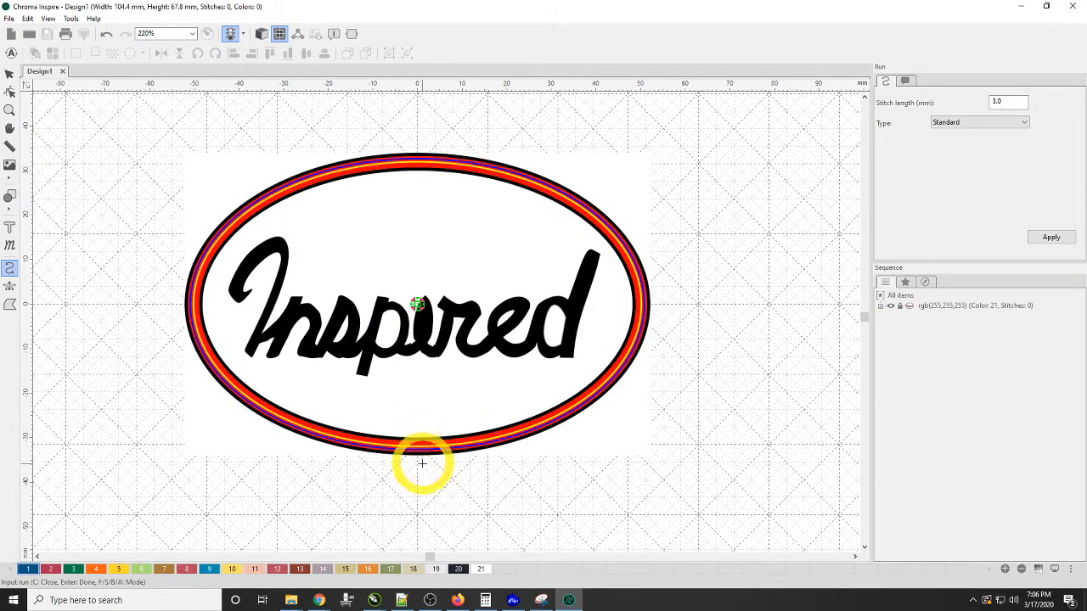
{"action": "scroll", "coordinate": [423, 445], "scroll_direction": "up", "scroll_amount": 4}
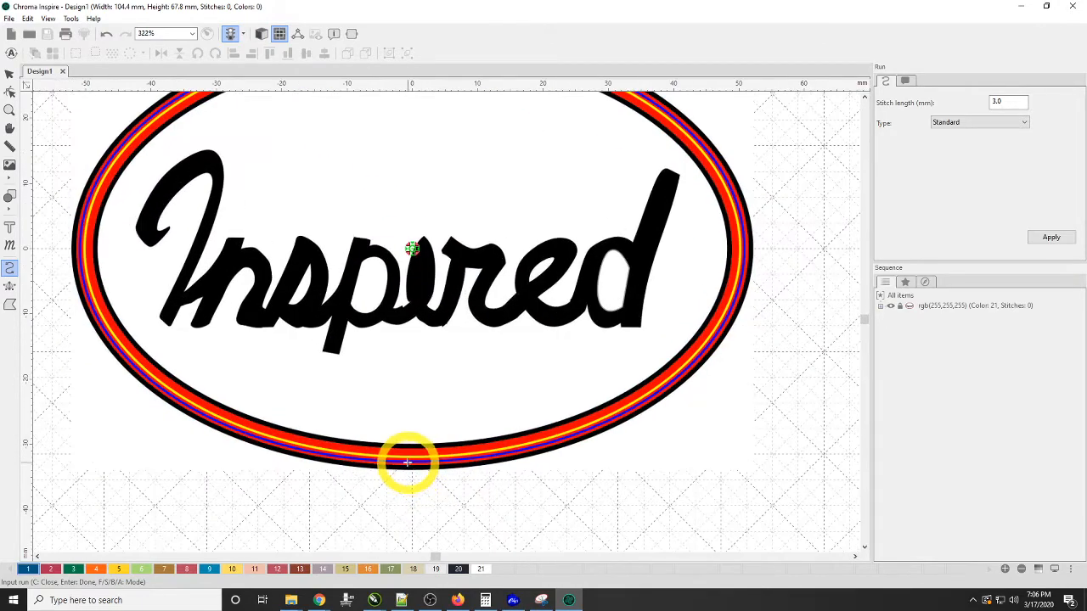
{"action": "scroll", "coordinate": [408, 462], "scroll_direction": "up", "scroll_amount": 3}
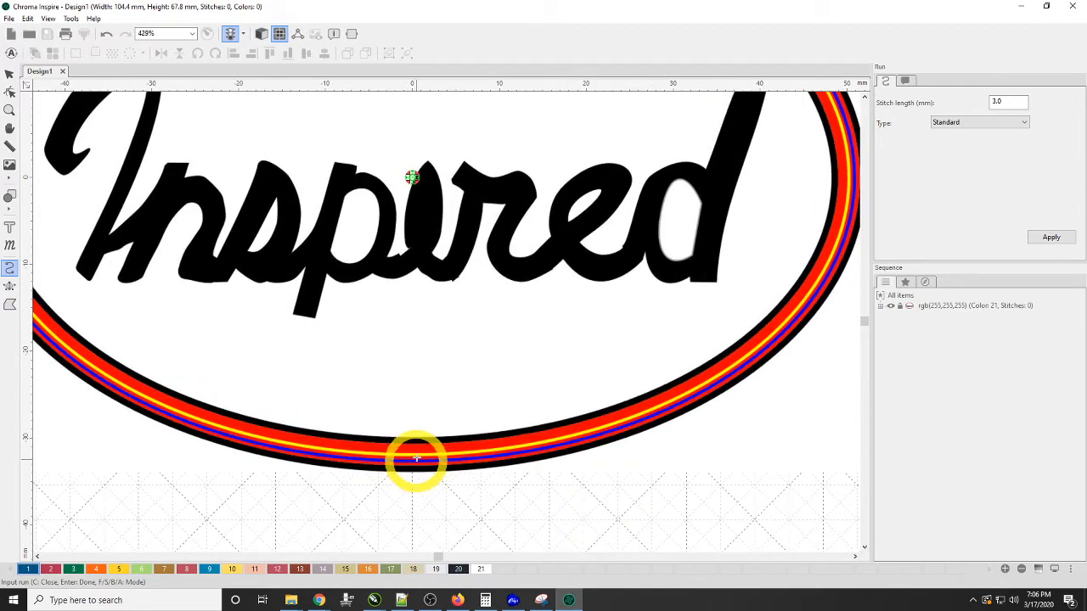
{"action": "scroll", "coordinate": [416, 455], "scroll_direction": "down", "scroll_amount": 1}
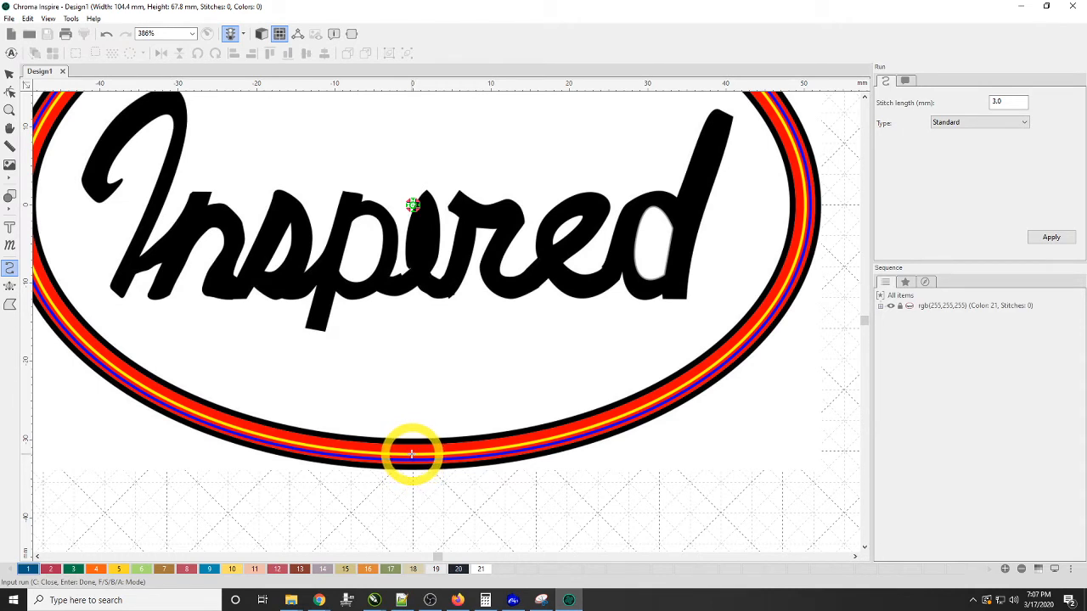
{"action": "left_click", "coordinate": [412, 455]}
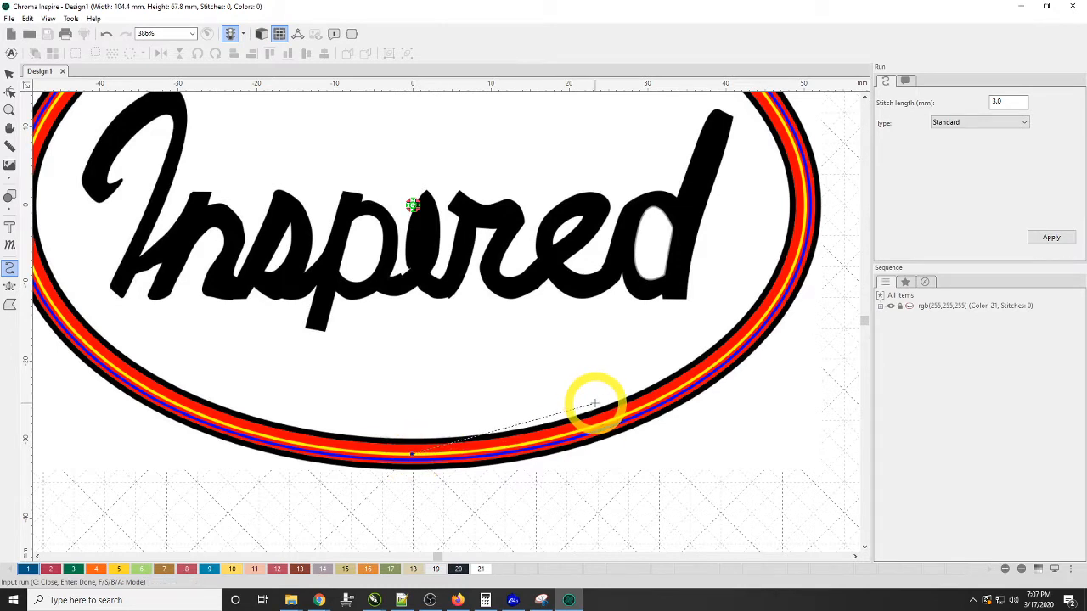
{"action": "left_click", "coordinate": [595, 402]}
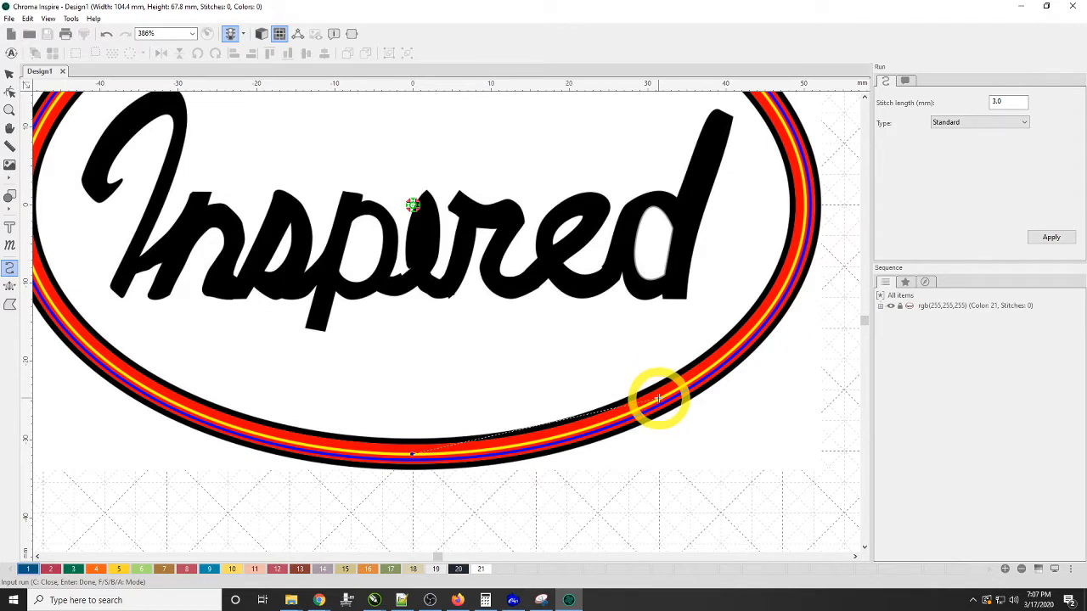
{"action": "left_click", "coordinate": [659, 399]}
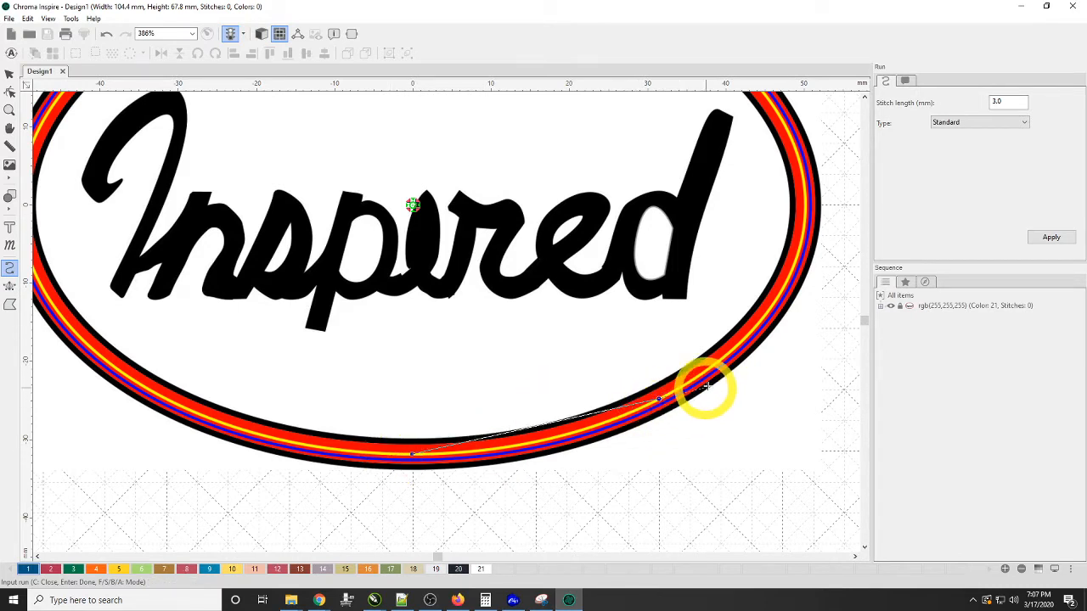
{"action": "left_click", "coordinate": [735, 347]}
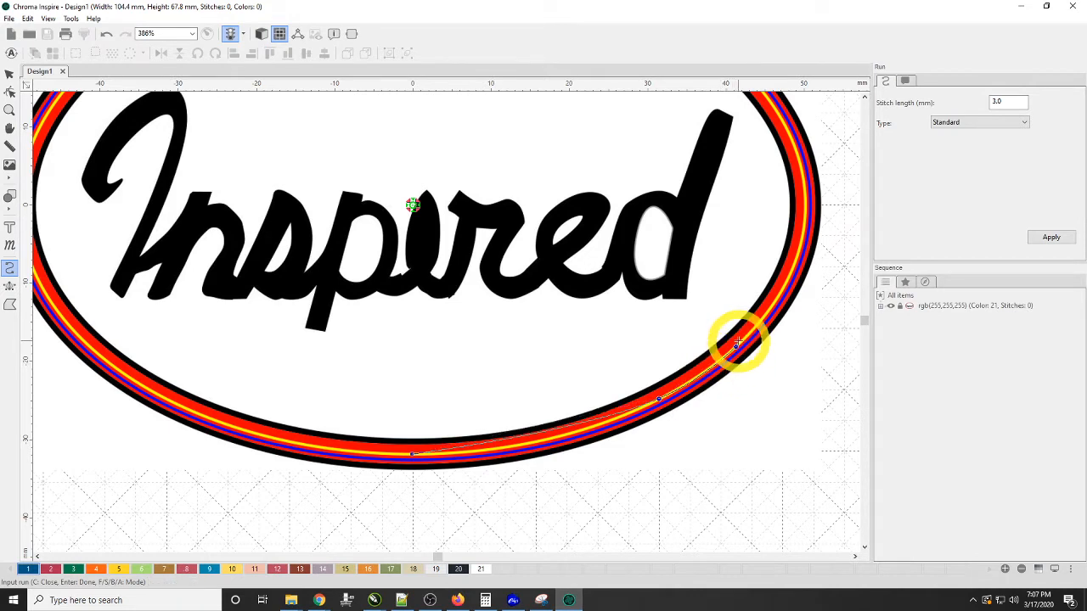
{"action": "left_click", "coordinate": [781, 292]}
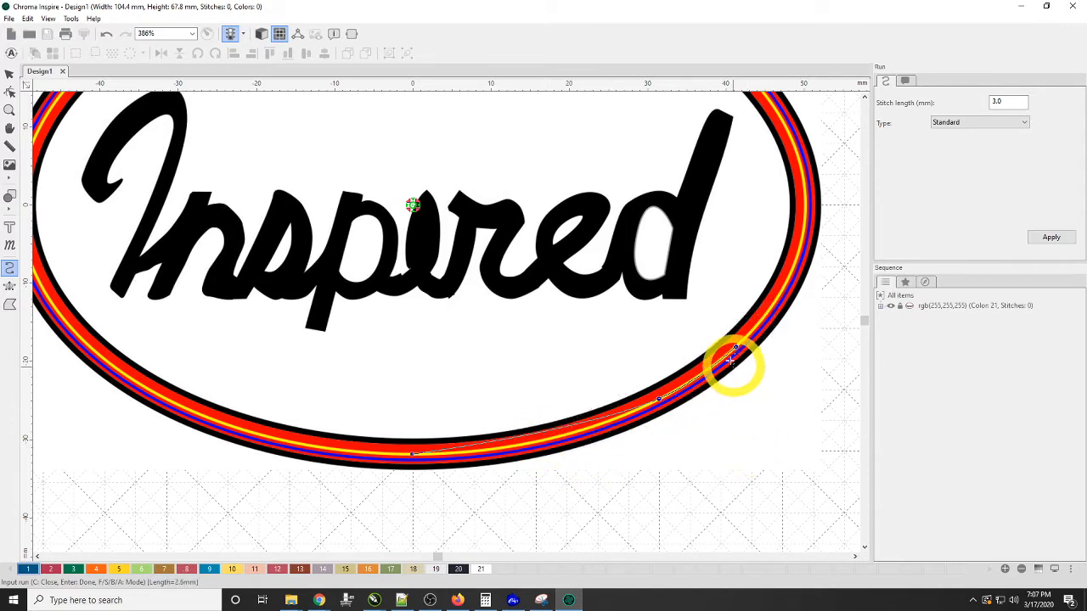
{"action": "key", "text": "BackSpace"}
{"action": "key", "text": "BackSpace"}
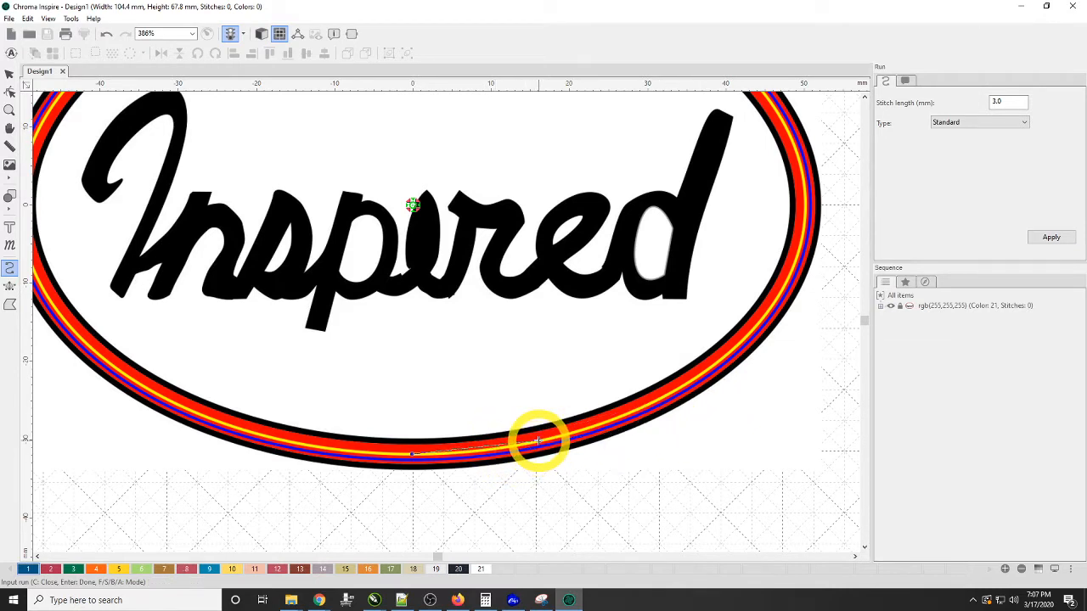
Continue the Run stitch path along the yellow stripe, placing points from the bottom centre up the oval's right side.
{"action": "left_click", "coordinate": [538, 441]}
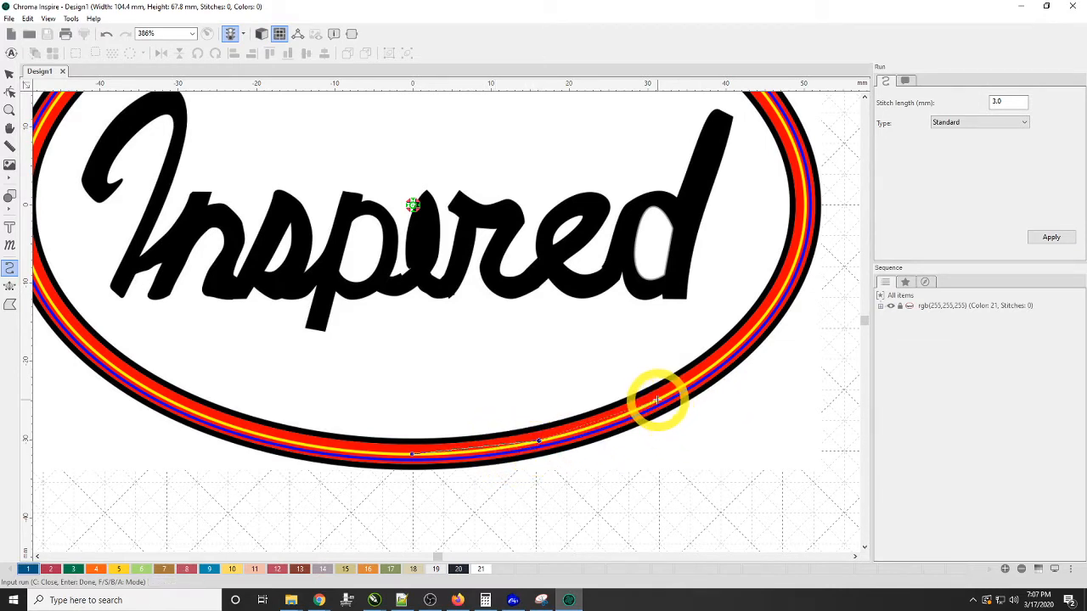
{"action": "left_click", "coordinate": [657, 400]}
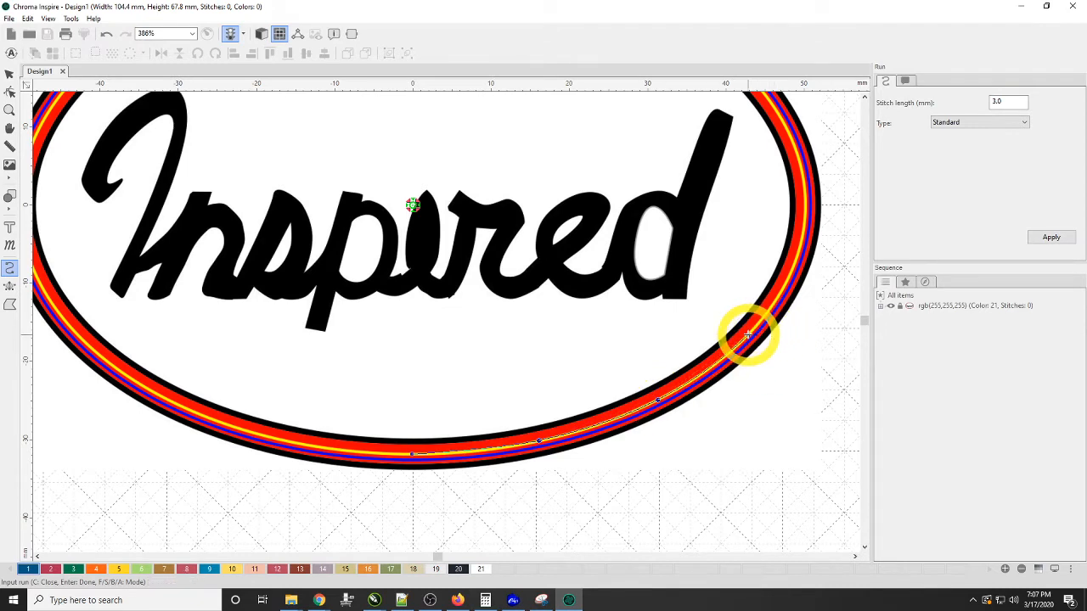
{"action": "left_click", "coordinate": [747, 335]}
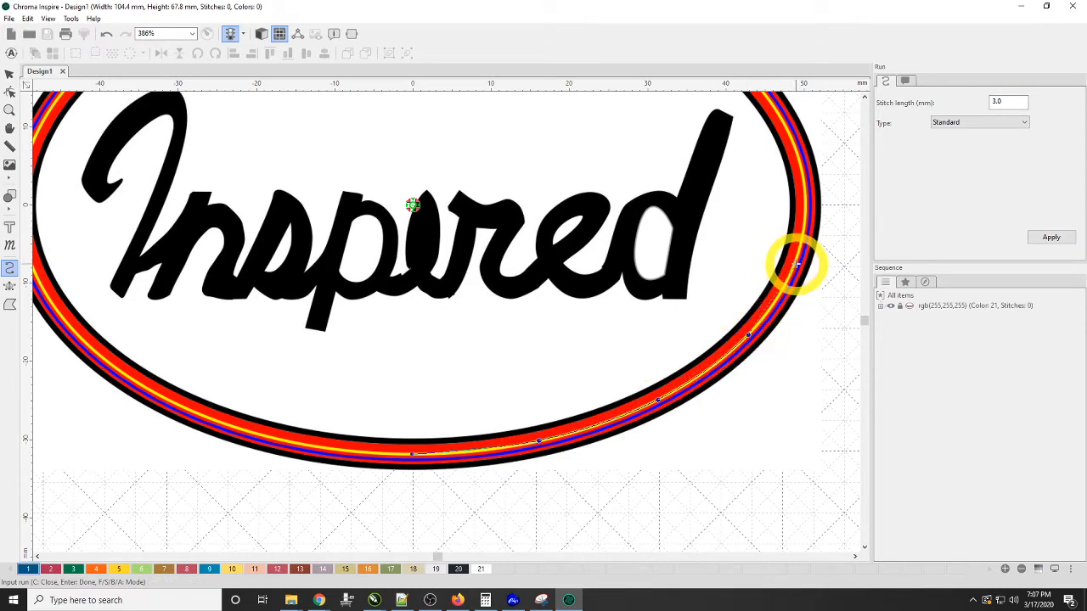
{"action": "left_click", "coordinate": [794, 265]}
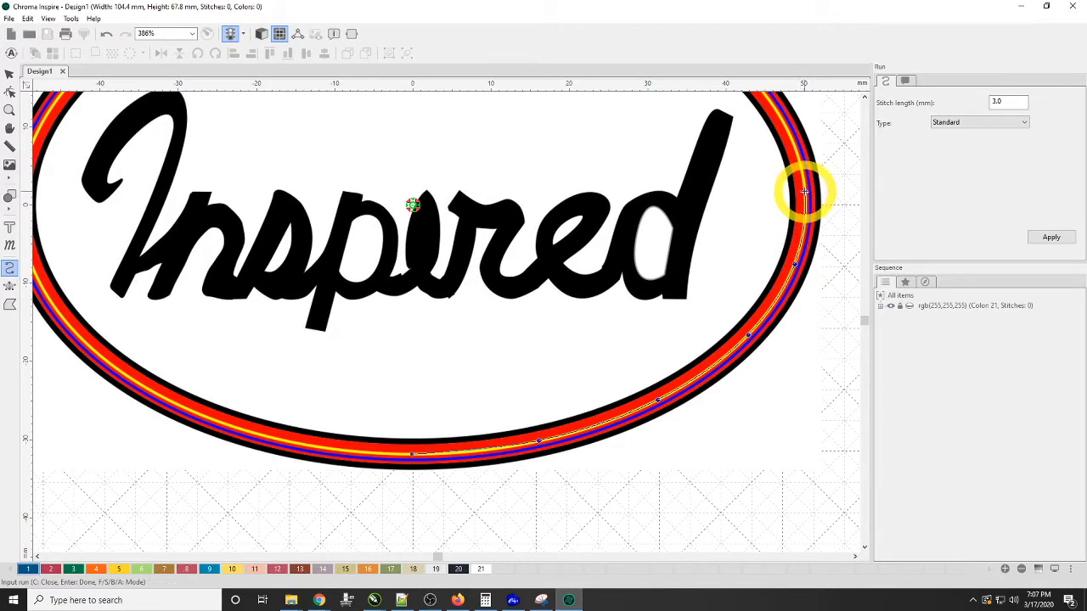
{"action": "left_click", "coordinate": [805, 192]}
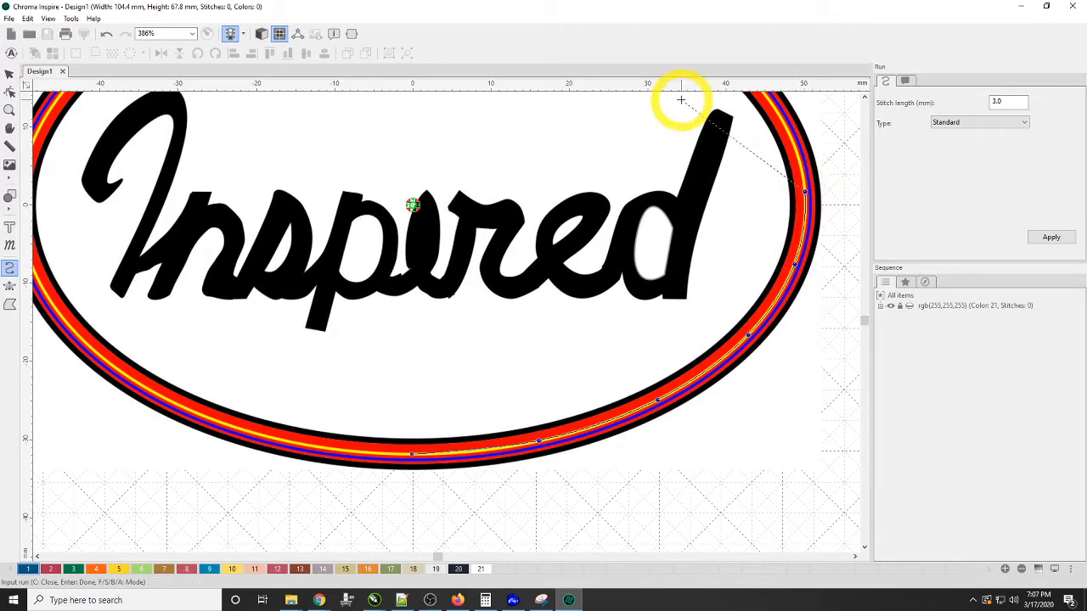
{"action": "left_click", "coordinate": [777, 110]}
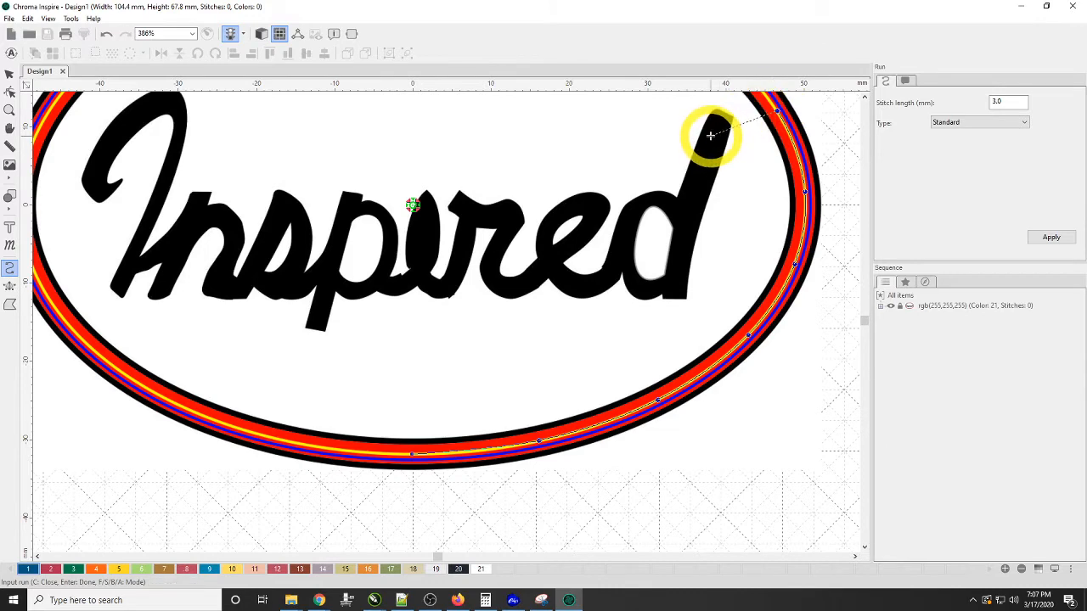
Extend the run path along the yellow stripe over the top of the oval, past its top centre toward the left.
{"action": "key", "text": "space"}
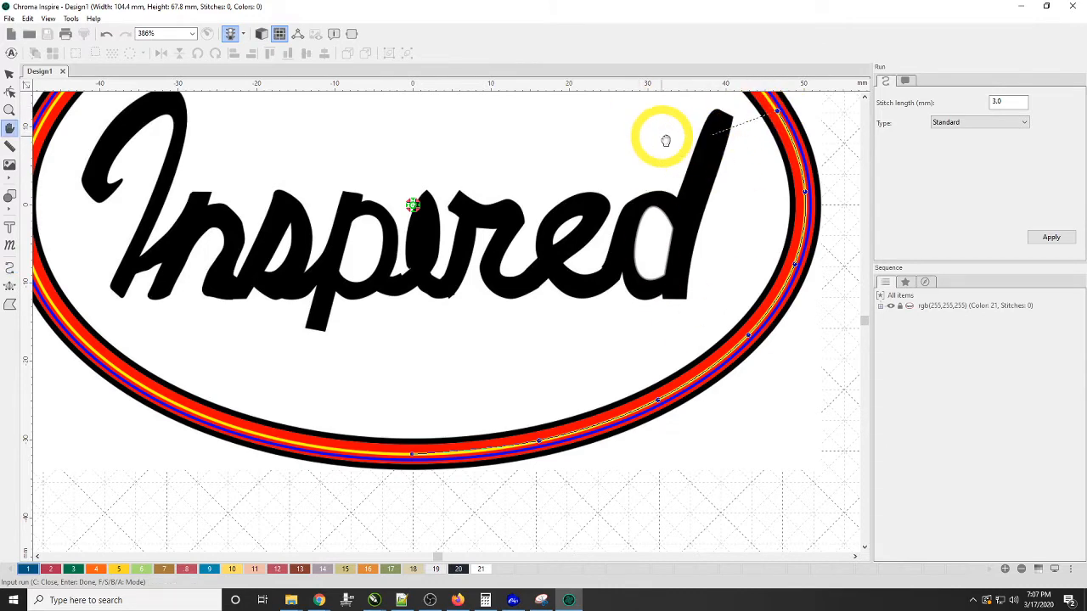
{"action": "left_click_drag", "start_coordinate": [653, 238], "coordinate": [634, 331]}
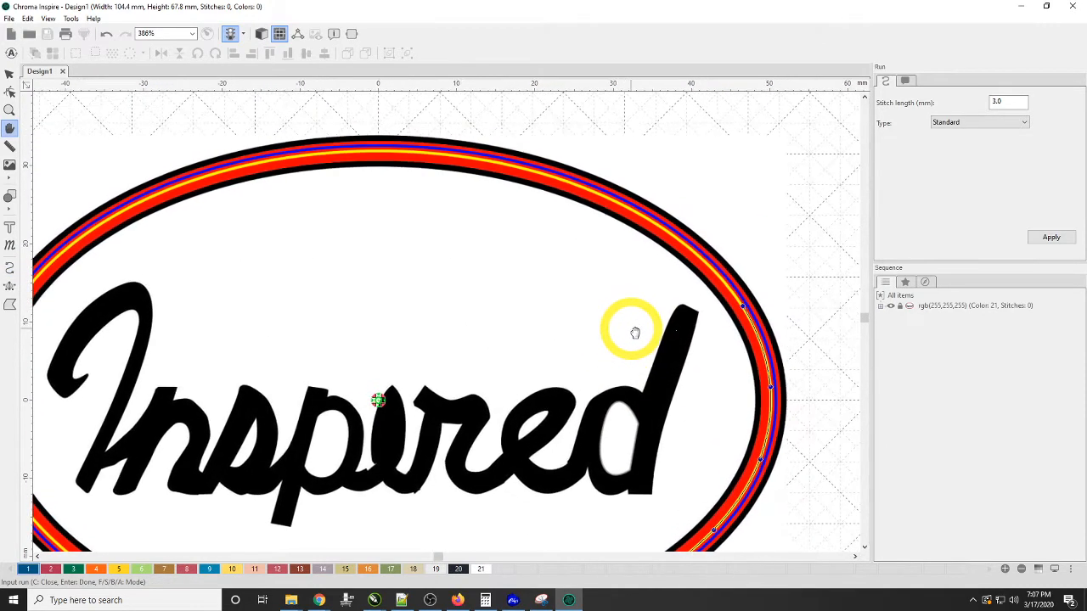
{"action": "left_click", "coordinate": [652, 218]}
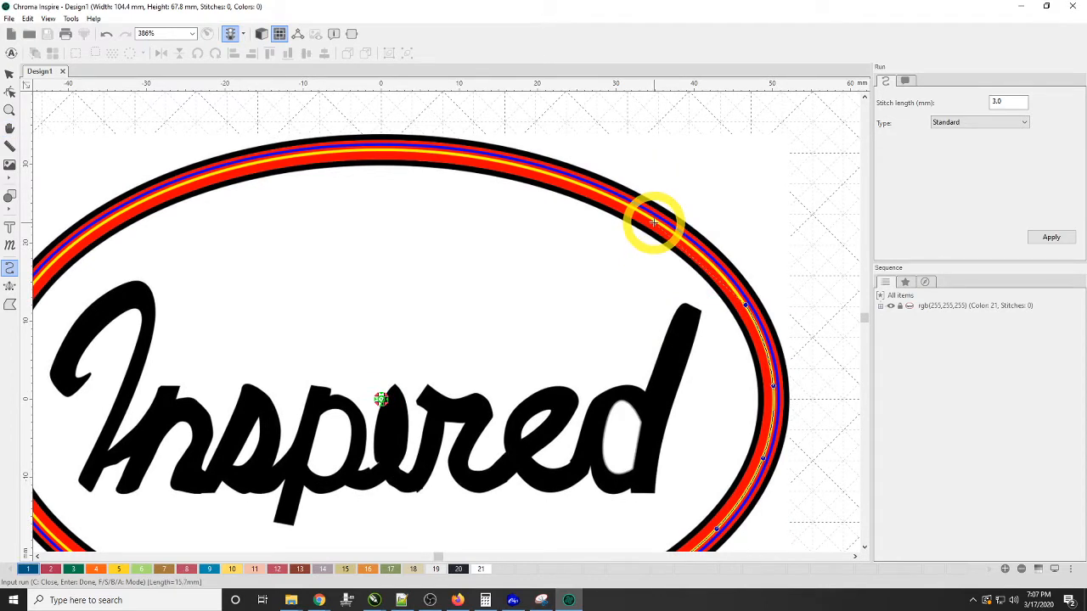
{"action": "left_click", "coordinate": [654, 222]}
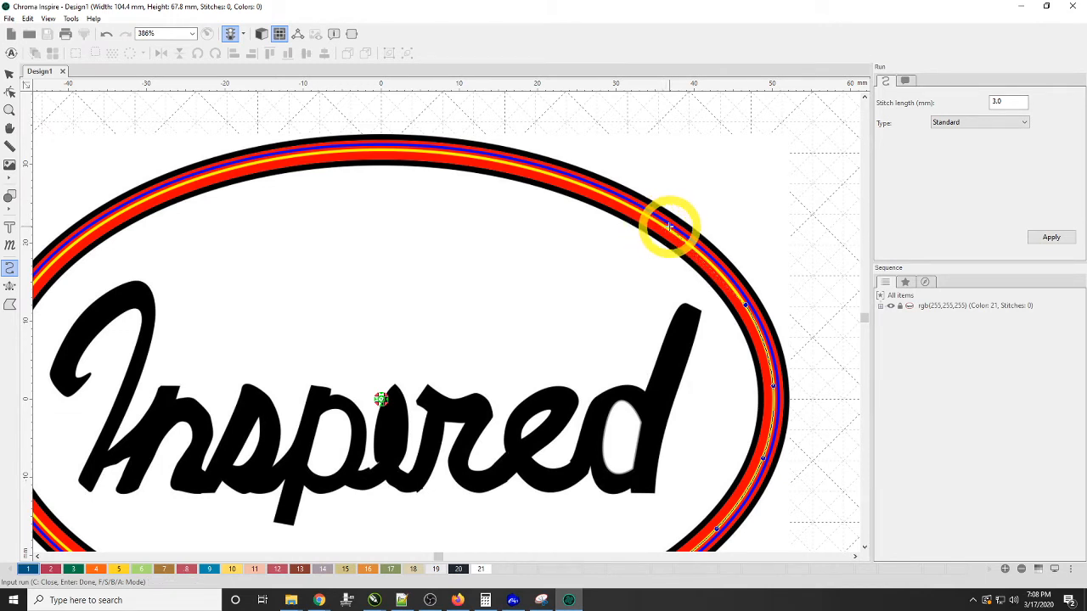
{"action": "left_click", "coordinate": [669, 229]}
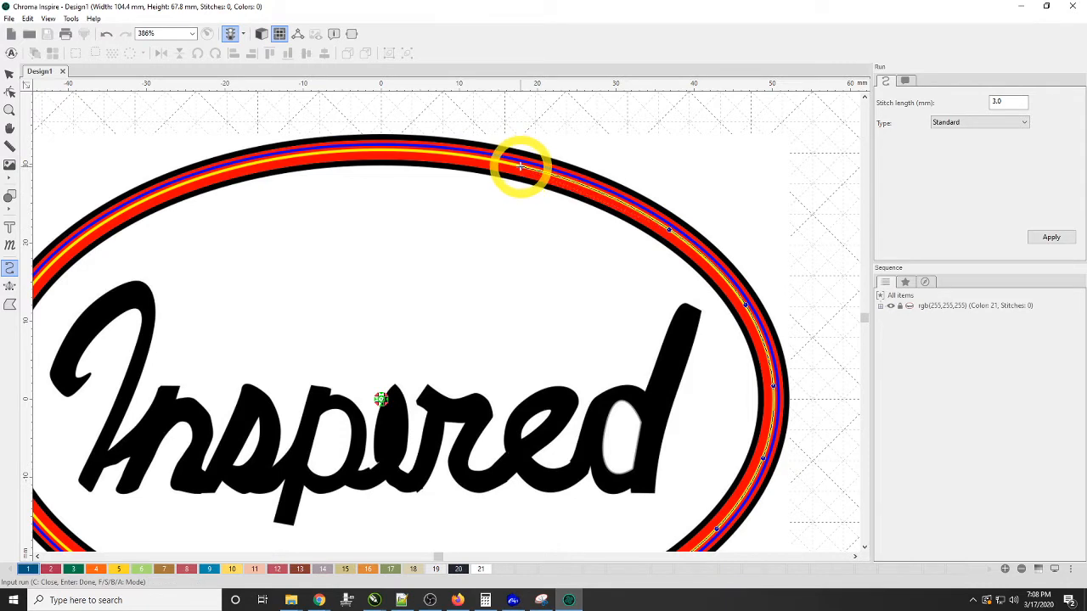
{"action": "left_click", "coordinate": [521, 165]}
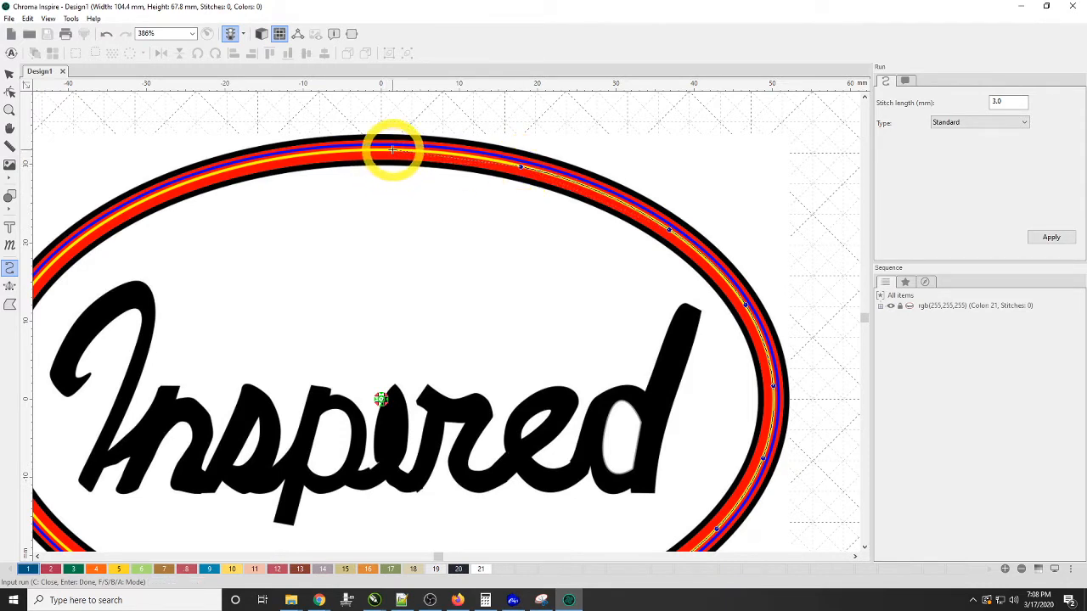
{"action": "left_click", "coordinate": [392, 151]}
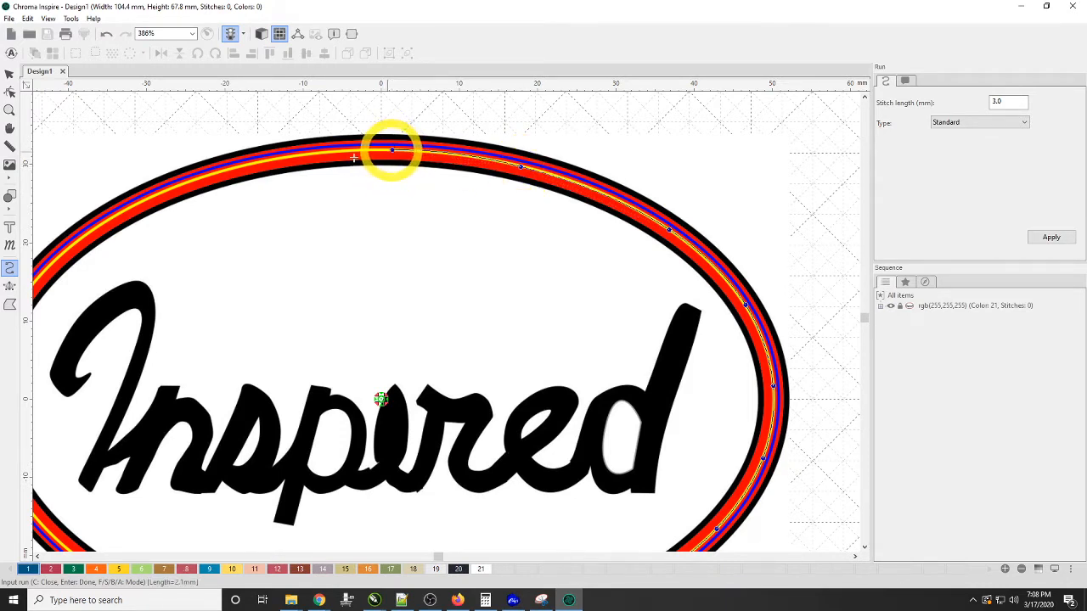
{"action": "left_click", "coordinate": [220, 172]}
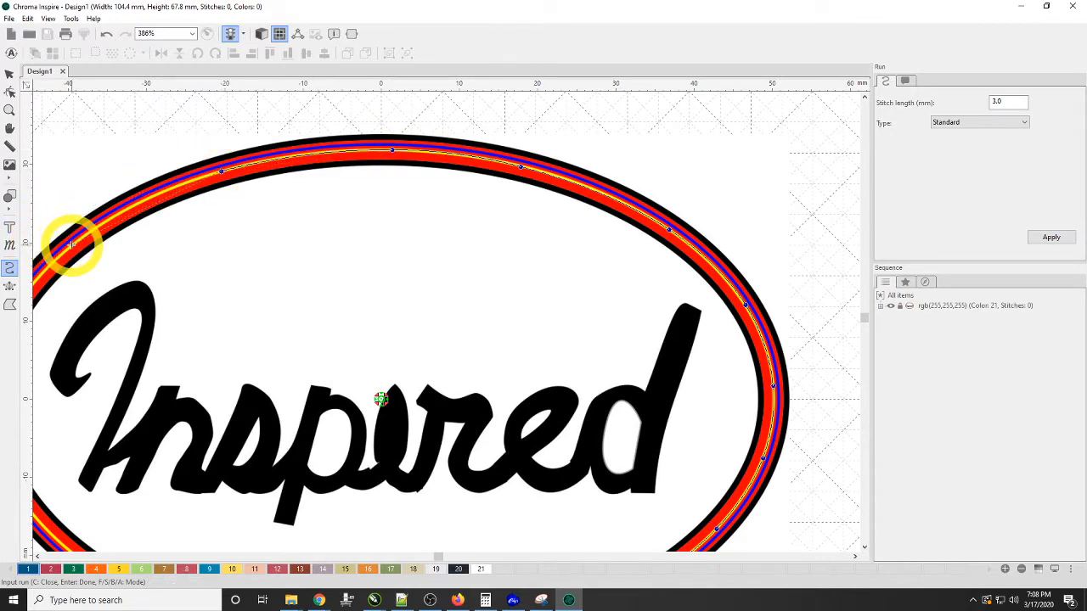
Place run points on the yellow stripe down the oval's left side to its lower-left curve.
{"action": "left_click", "coordinate": [72, 245]}
{"action": "key", "text": "space"}
{"action": "left_click_drag", "start_coordinate": [303, 284], "coordinate": [364, 244]}
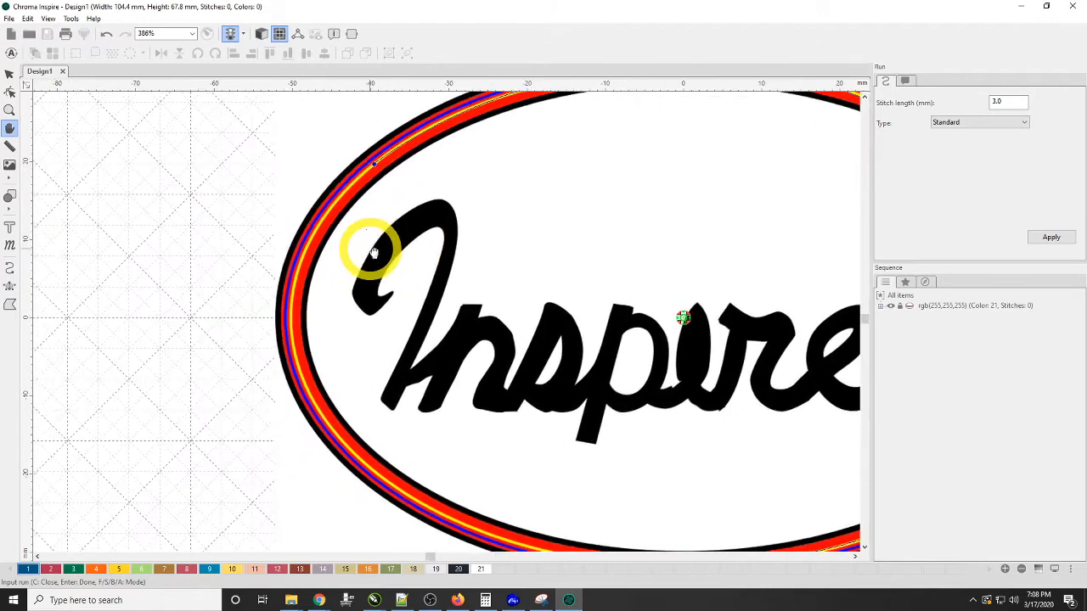
{"action": "left_click", "coordinate": [310, 239]}
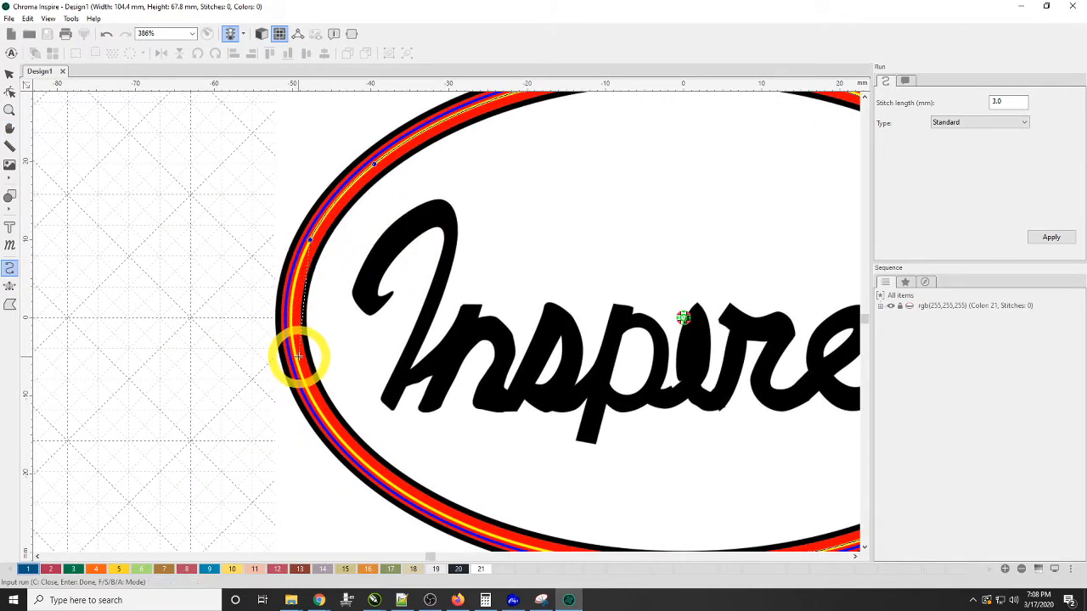
{"action": "left_click", "coordinate": [296, 358]}
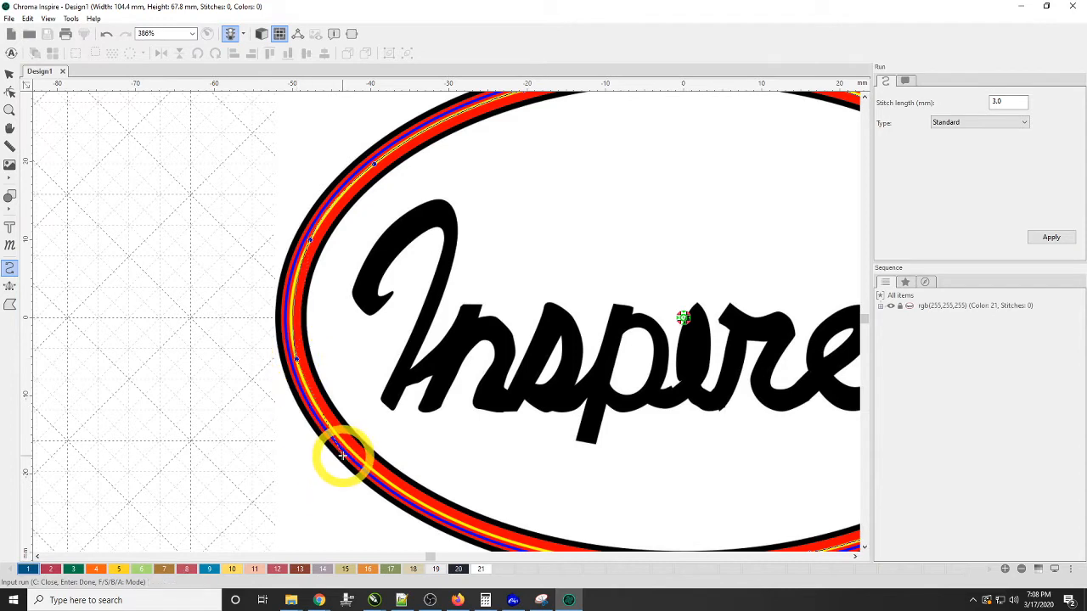
{"action": "left_click", "coordinate": [345, 444]}
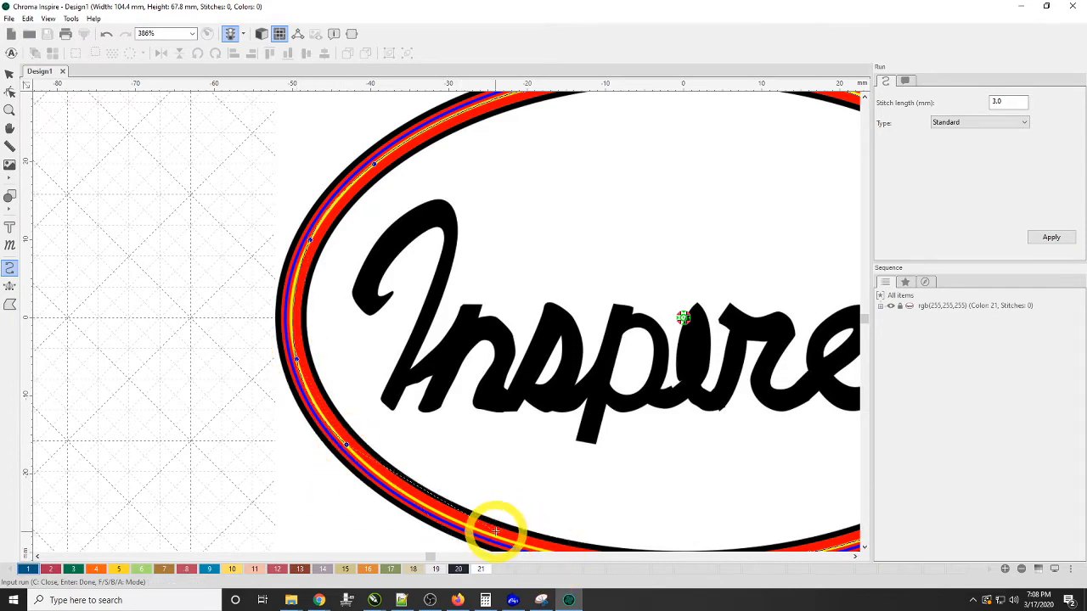
{"action": "left_click", "coordinate": [455, 522]}
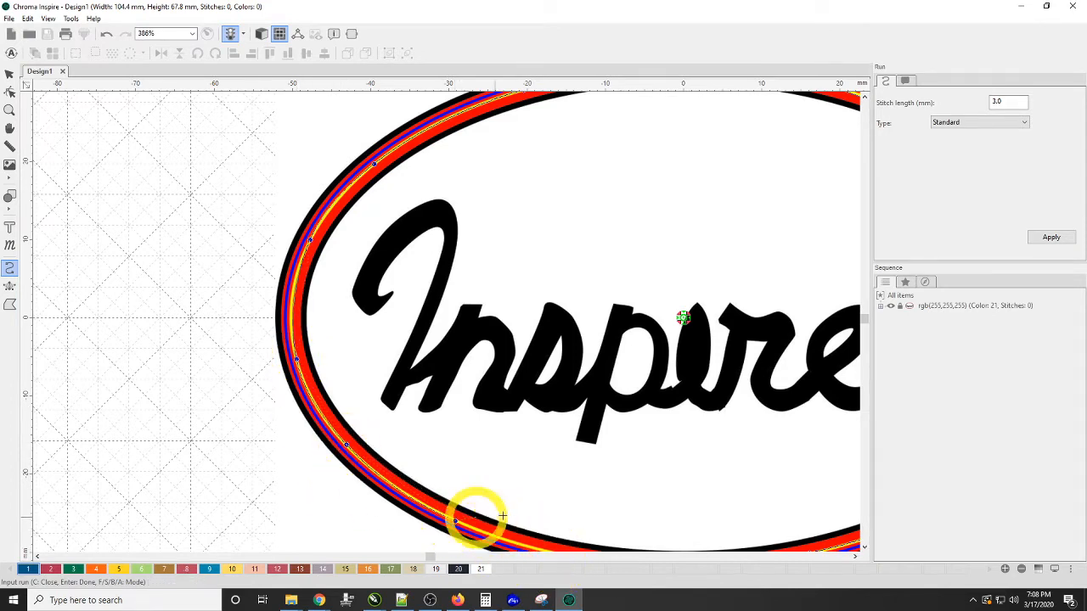
Bring the run path along the yellow stripe back to its starting point at the bottom centre and finish the stitch object.
{"action": "key", "text": "space"}
{"action": "left_click_drag", "start_coordinate": [626, 507], "coordinate": [417, 293]}
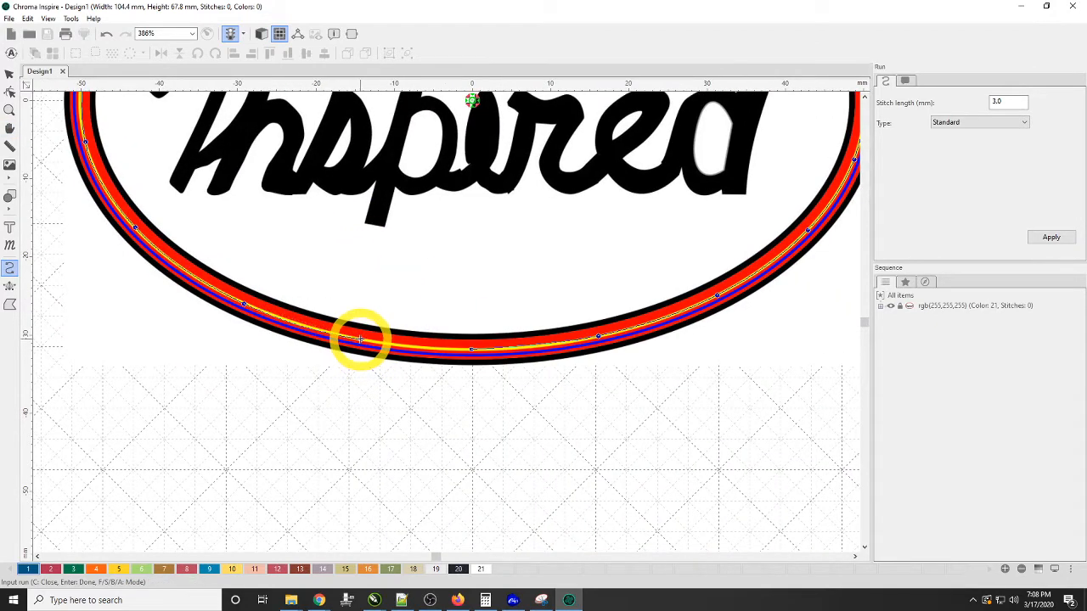
{"action": "left_click", "coordinate": [360, 340]}
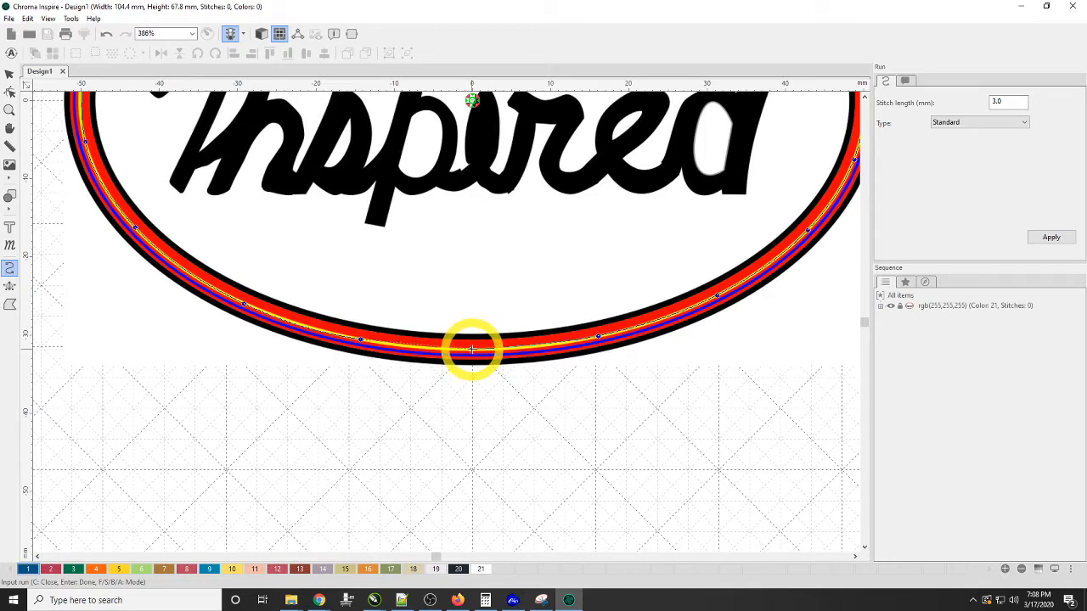
{"action": "left_click", "coordinate": [471, 349]}
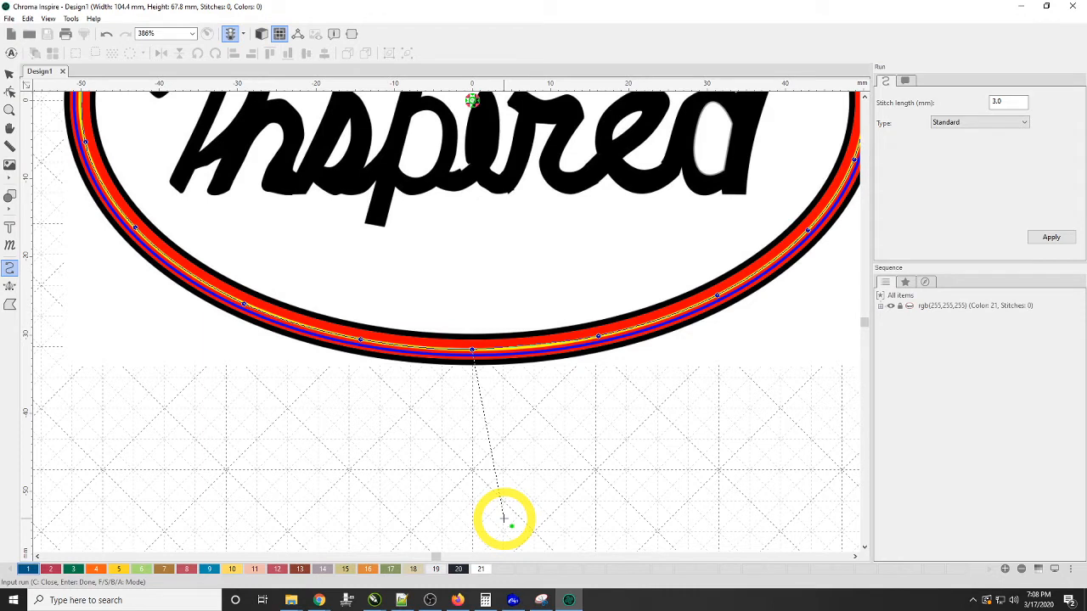
{"action": "double_click", "coordinate": [474, 357]}
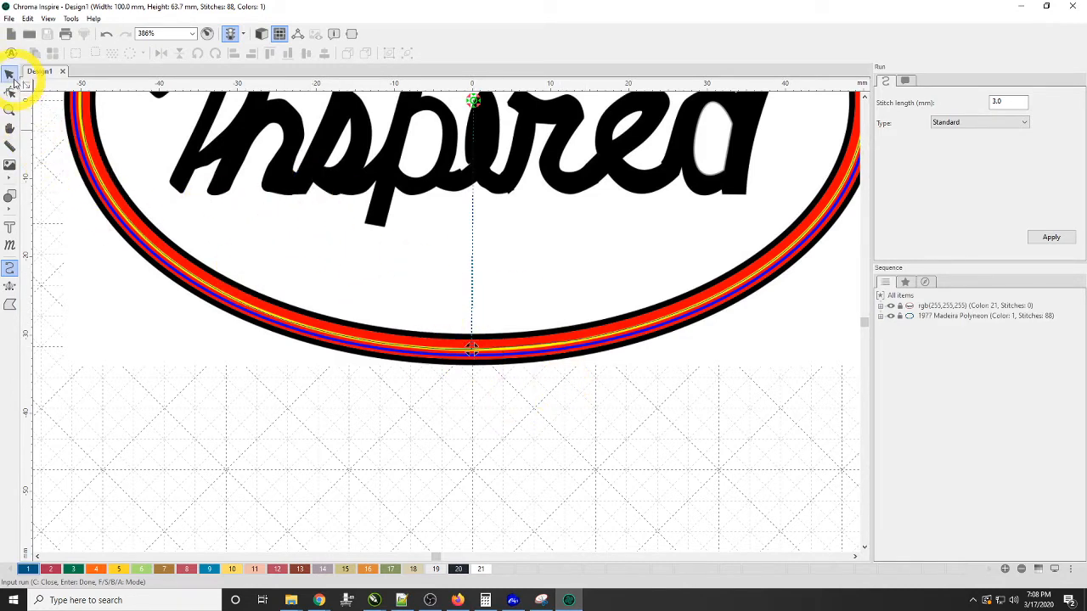
Turn on the 3D stitch view and recolour the oval run to palette colour 5, Madeira Polyneon 1925.
{"action": "left_click", "coordinate": [10, 74]}
{"action": "left_click", "coordinate": [333, 231]}
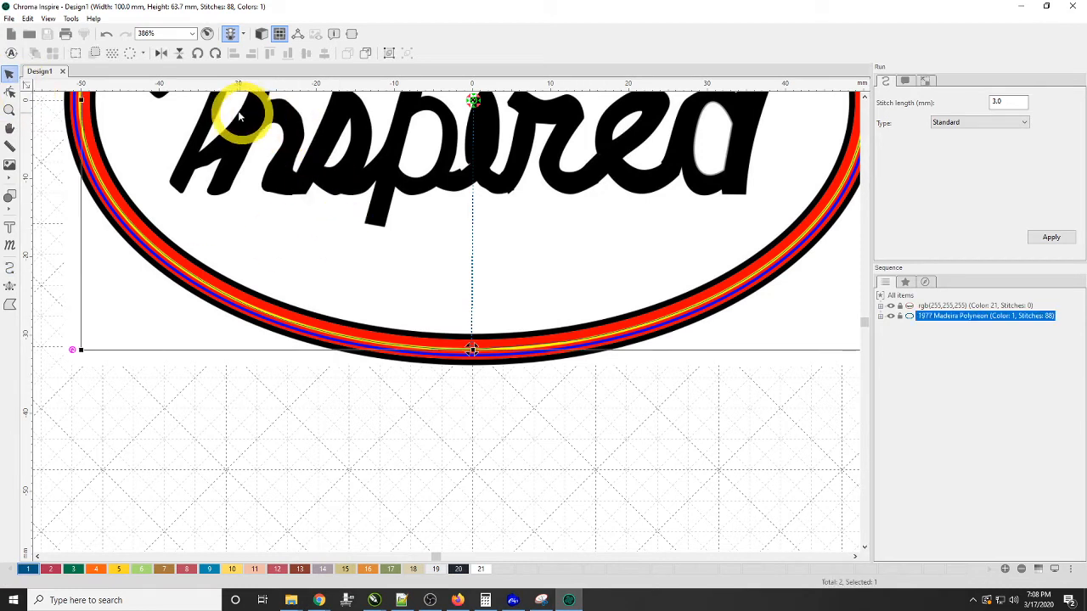
{"action": "left_click", "coordinate": [261, 34]}
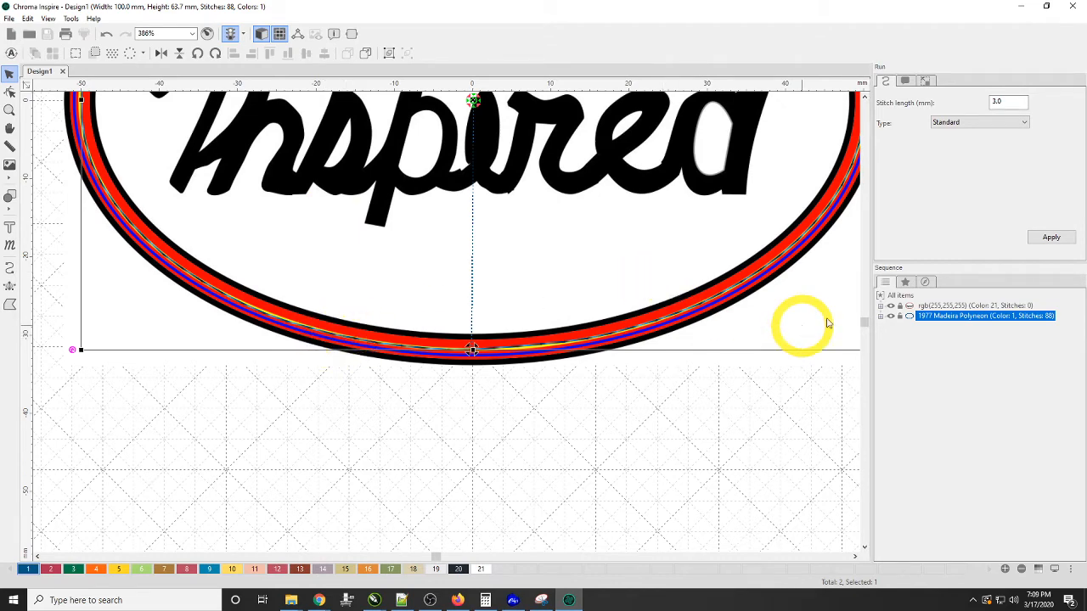
{"action": "left_click", "coordinate": [892, 307]}
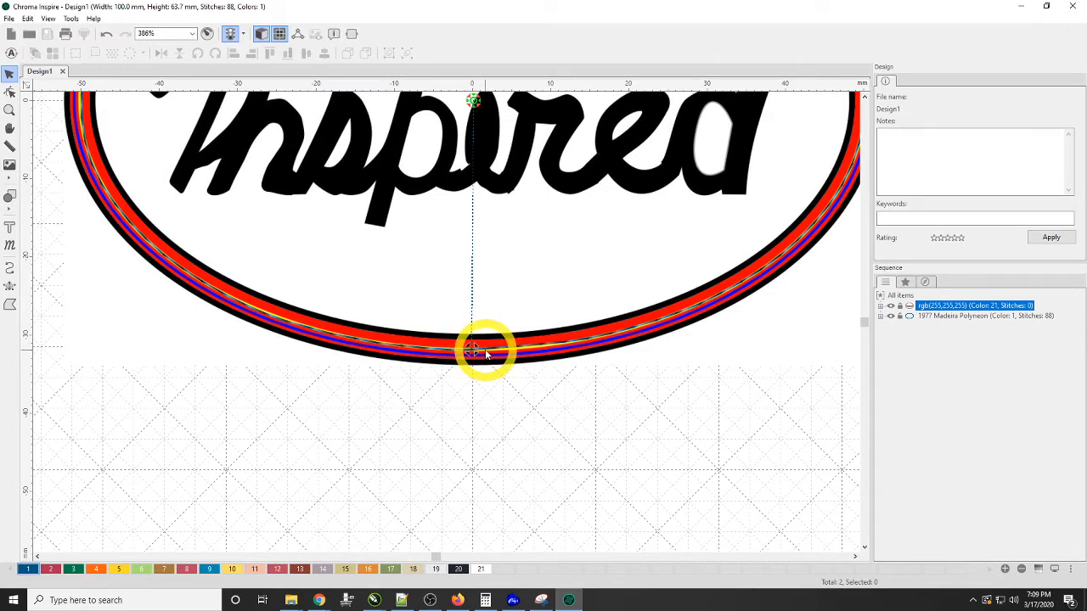
{"action": "left_click", "coordinate": [487, 351]}
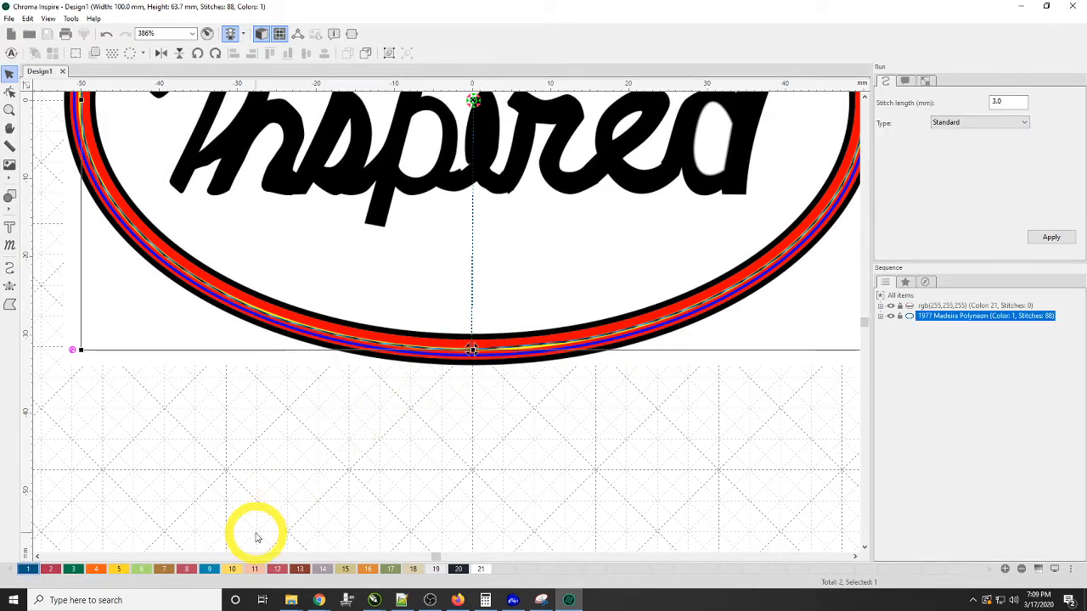
{"action": "left_click", "coordinate": [123, 570]}
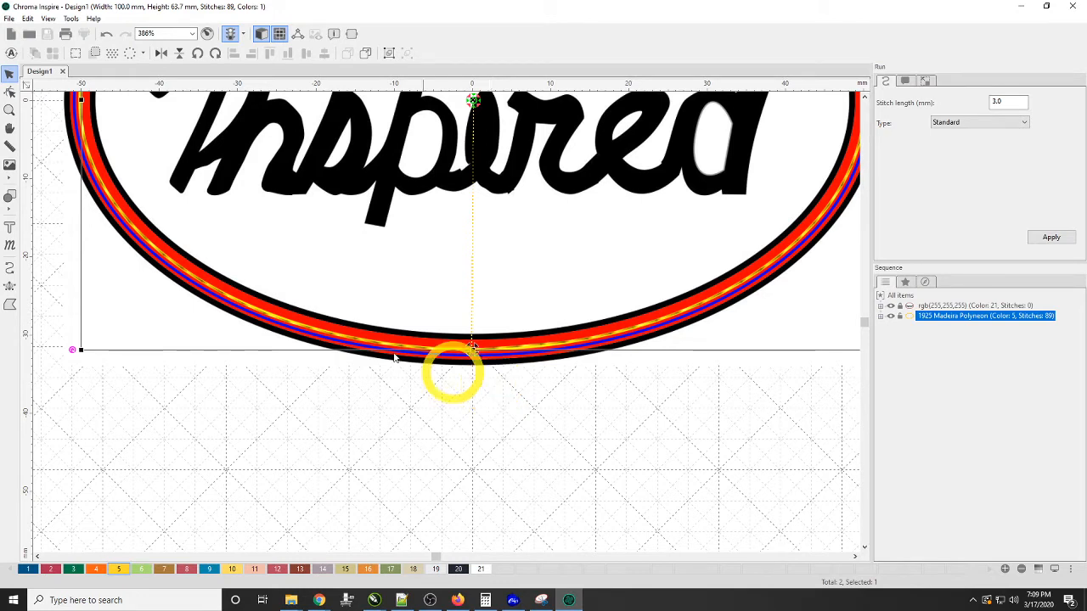
Start a second Run stitch path on the blue stripe at the oval's bottom centre and trace it toward the lower-right curve.
{"action": "left_click", "coordinate": [9, 269]}
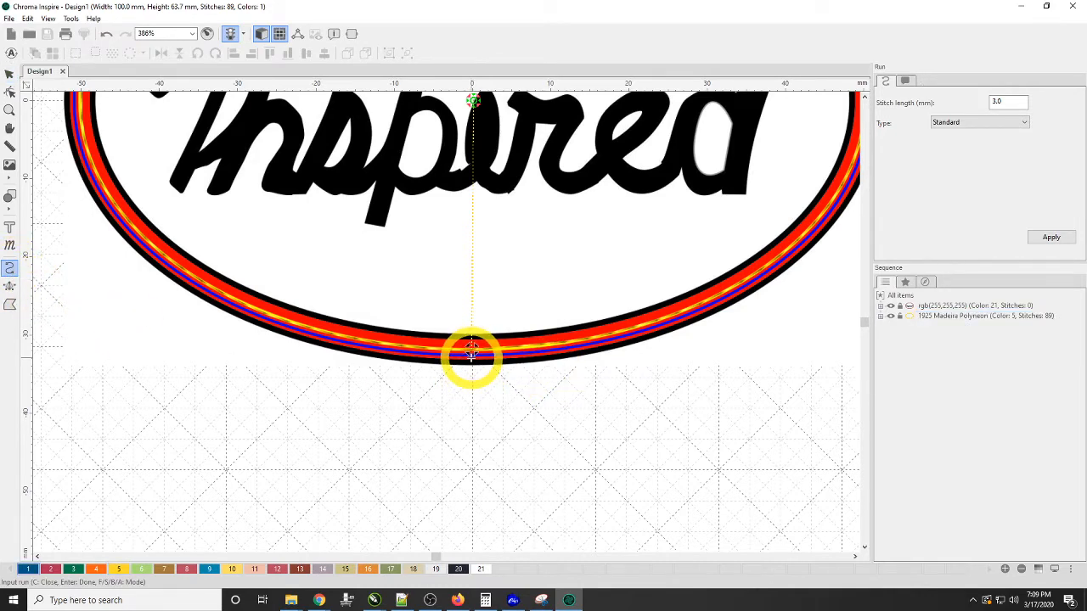
{"action": "scroll", "coordinate": [472, 355], "scroll_direction": "up", "scroll_amount": 1}
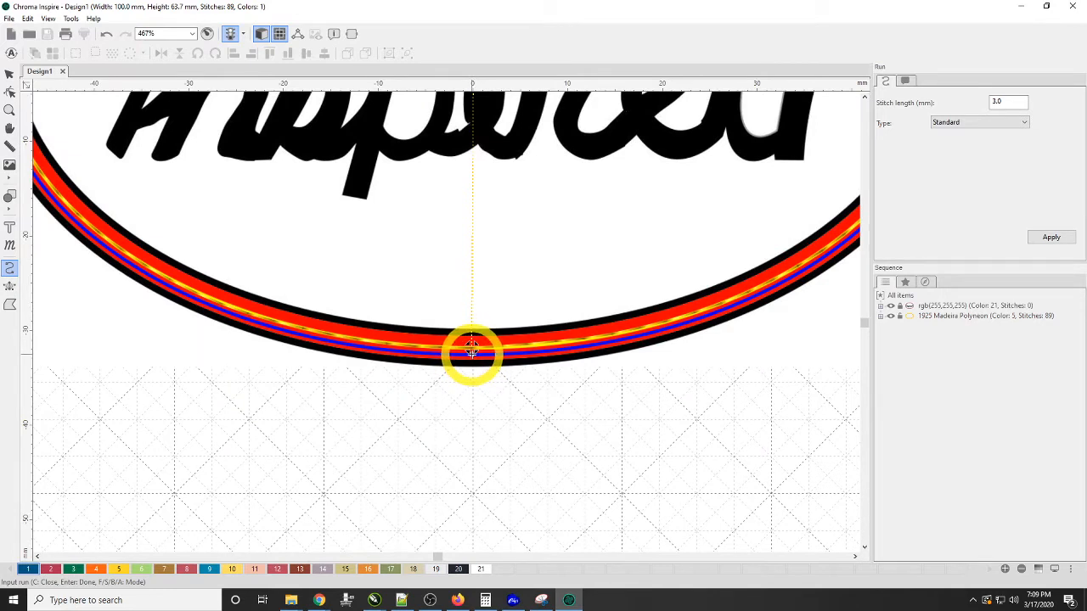
{"action": "left_click", "coordinate": [631, 337]}
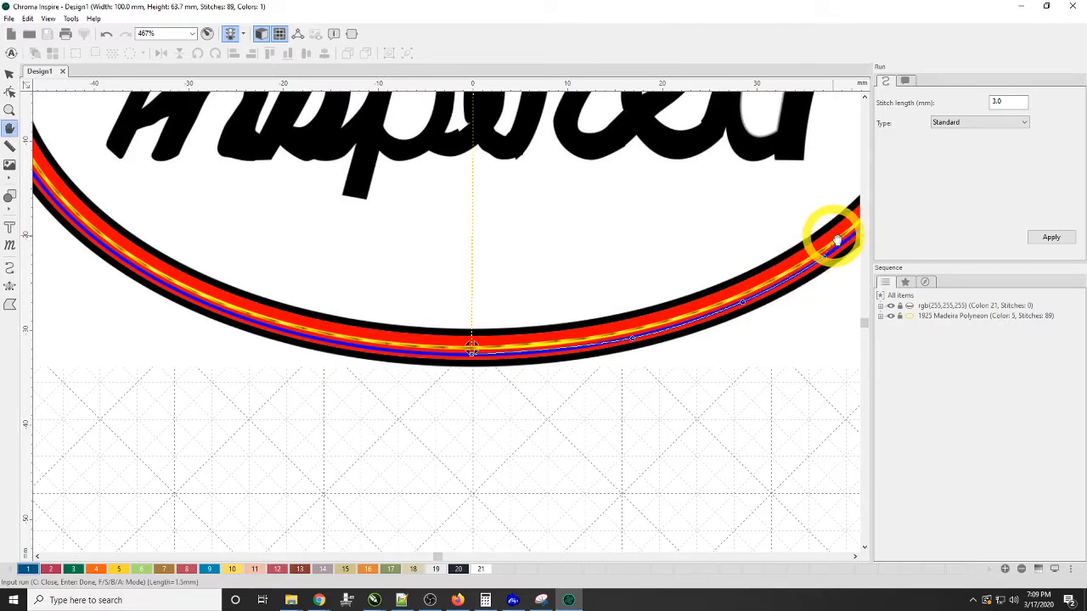
{"action": "key", "text": "space"}
{"action": "left_click_drag", "start_coordinate": [837, 243], "coordinate": [606, 353]}
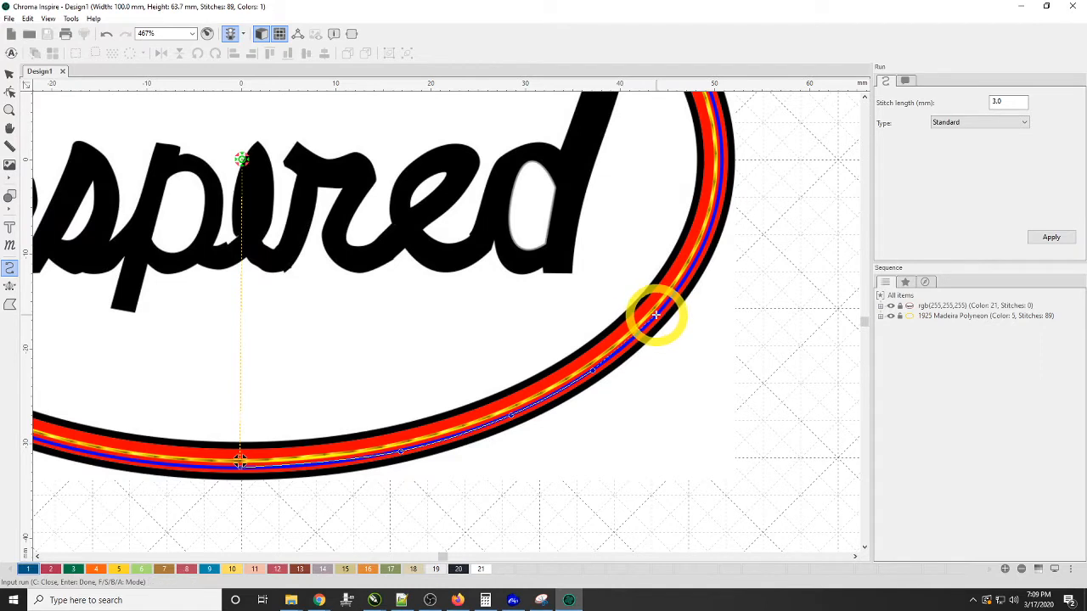
Continue the run path along the blue stripe from the lower-right curve up the oval's right side.
{"action": "left_click", "coordinate": [654, 315]}
{"action": "left_click", "coordinate": [703, 246]}
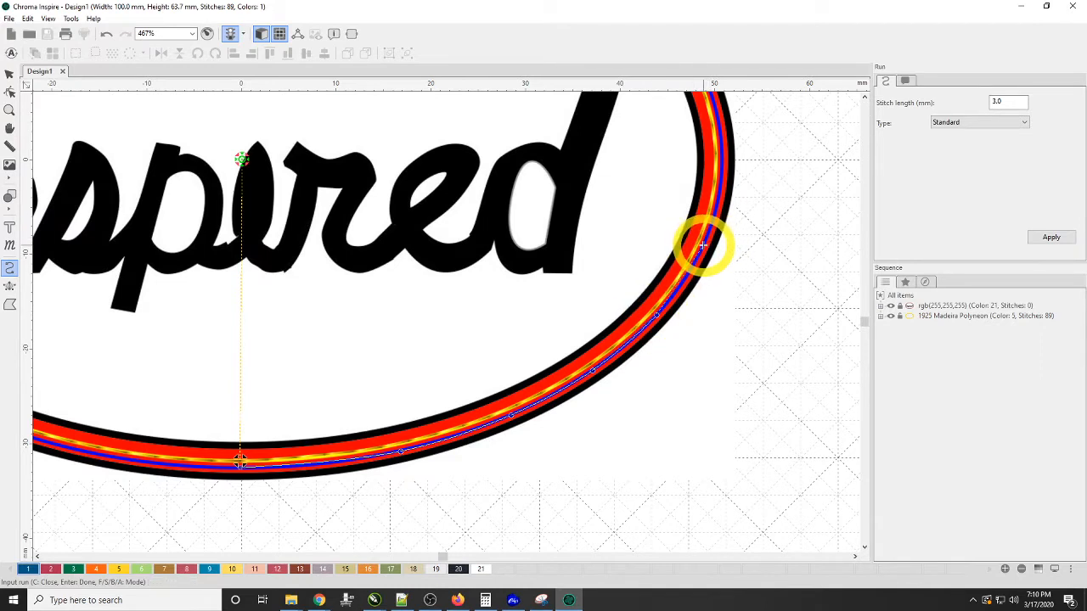
{"action": "left_click", "coordinate": [719, 181]}
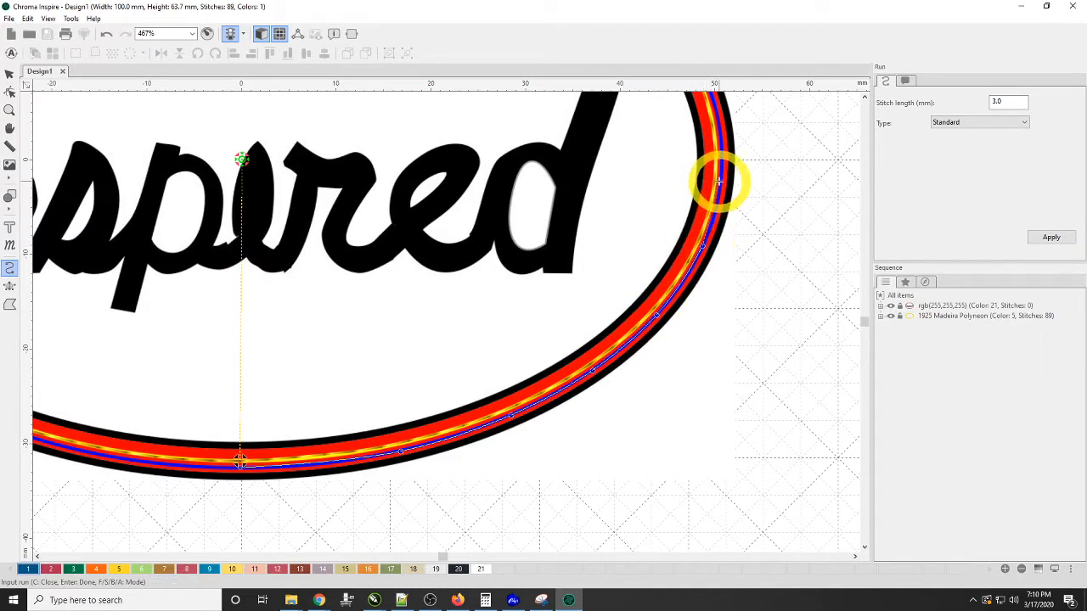
{"action": "left_click", "coordinate": [714, 109]}
{"action": "scroll", "coordinate": [727, 323], "scroll_direction": "up", "scroll_amount": 3}
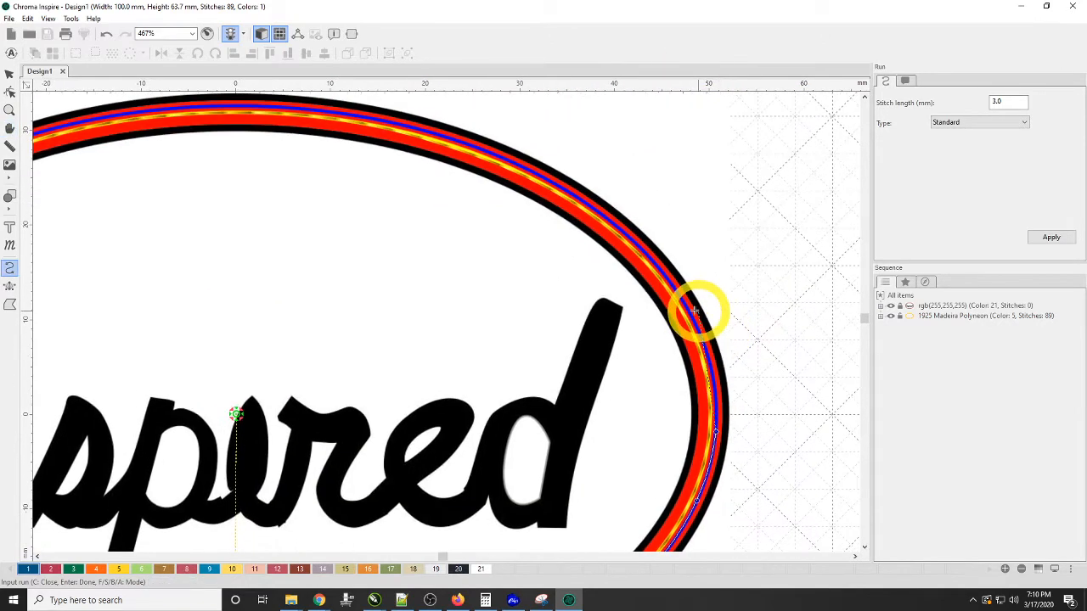
{"action": "left_click", "coordinate": [692, 314]}
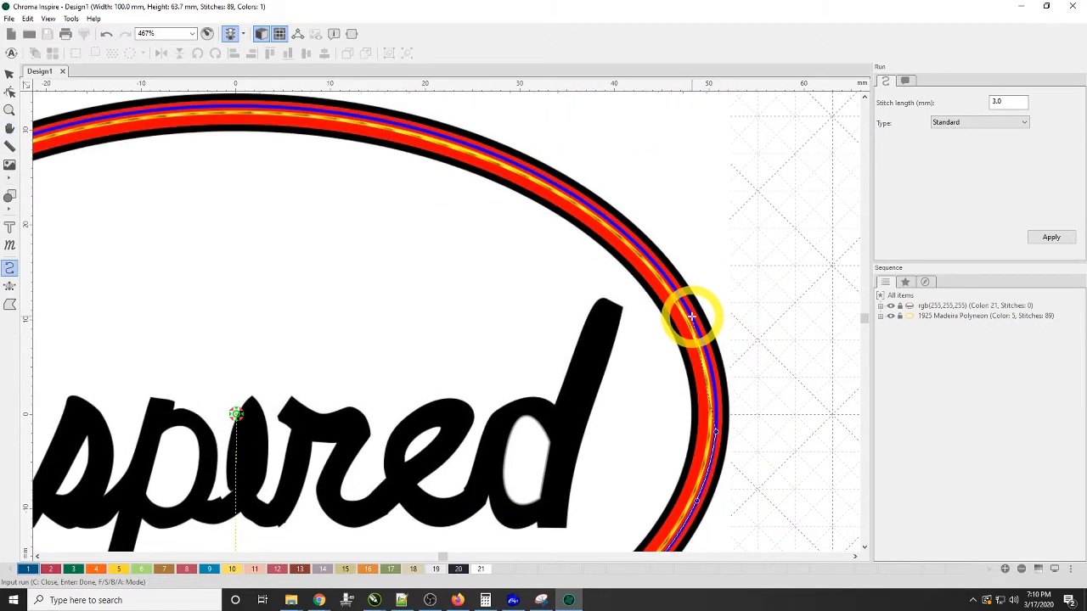
Place run points on the blue stripe around the oval's upper-right curve to just past its top centre.
{"action": "left_click", "coordinate": [622, 230]}
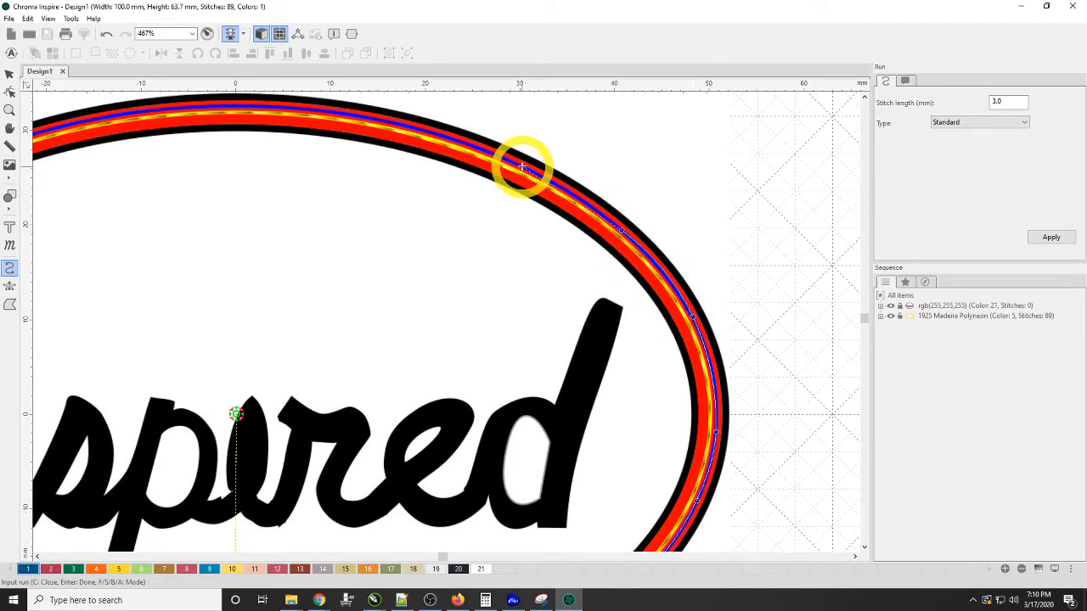
{"action": "left_click", "coordinate": [523, 166]}
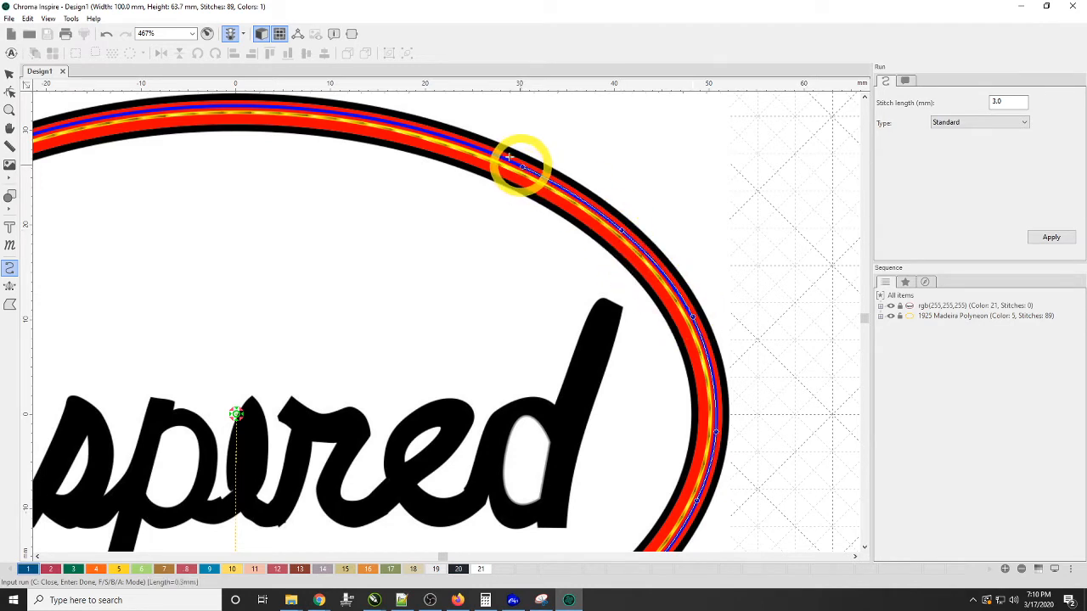
{"action": "left_click", "coordinate": [397, 124]}
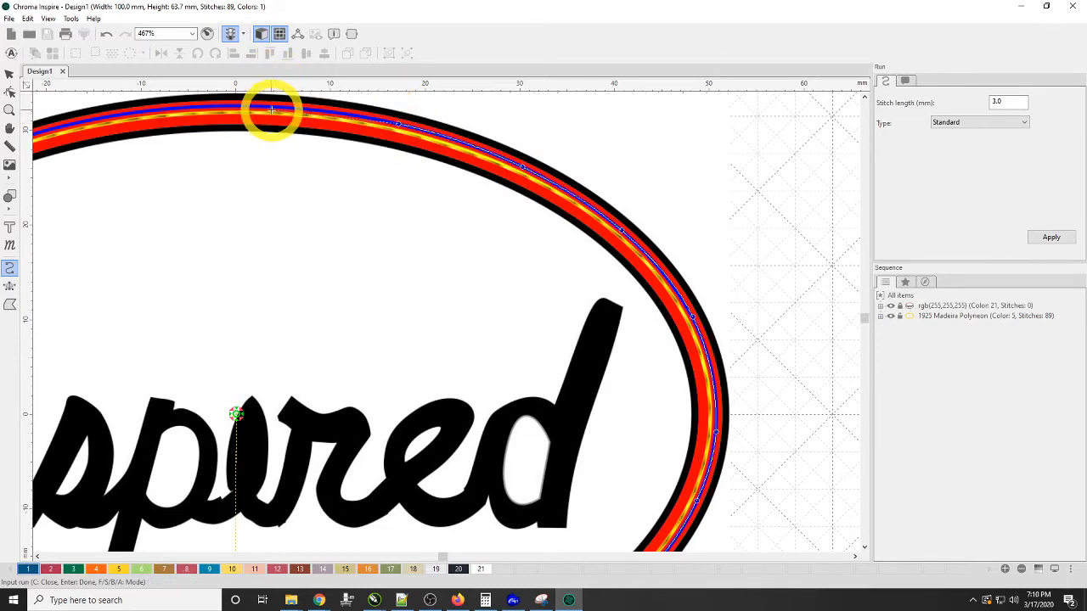
{"action": "left_click", "coordinate": [271, 108]}
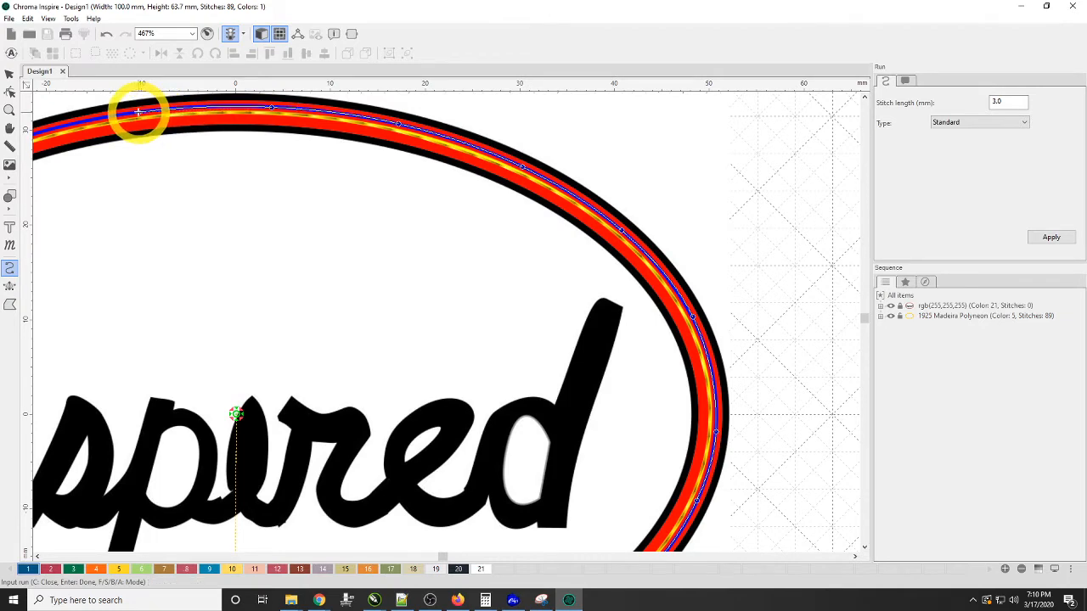
Extend the blue-stripe run path from the oval's top down its upper-left curve.
{"action": "key", "text": "space"}
{"action": "left_click_drag", "start_coordinate": [102, 162], "coordinate": [377, 176]}
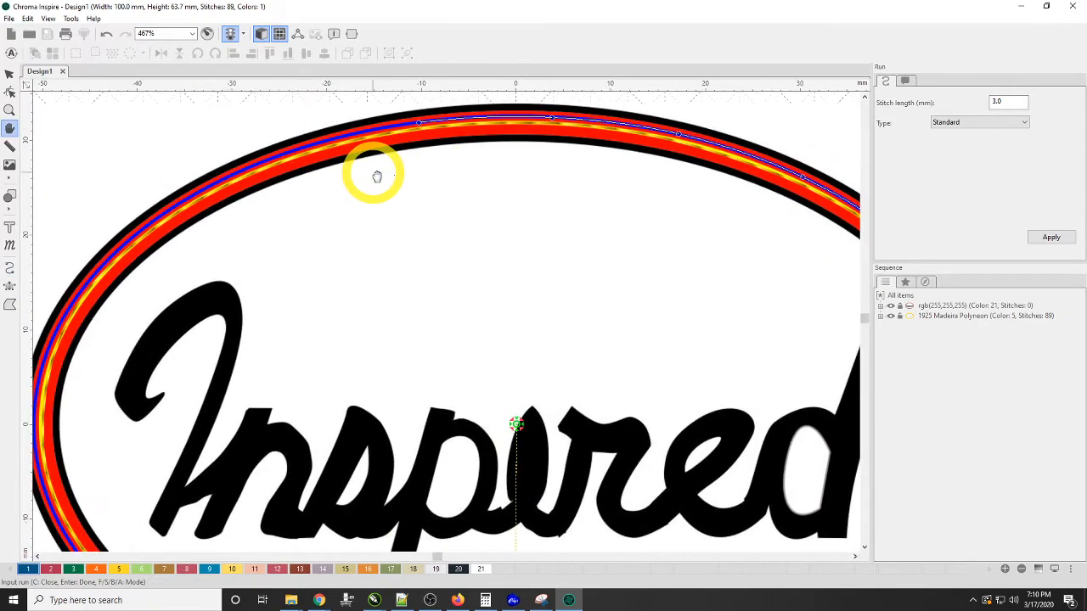
{"action": "left_click", "coordinate": [330, 140]}
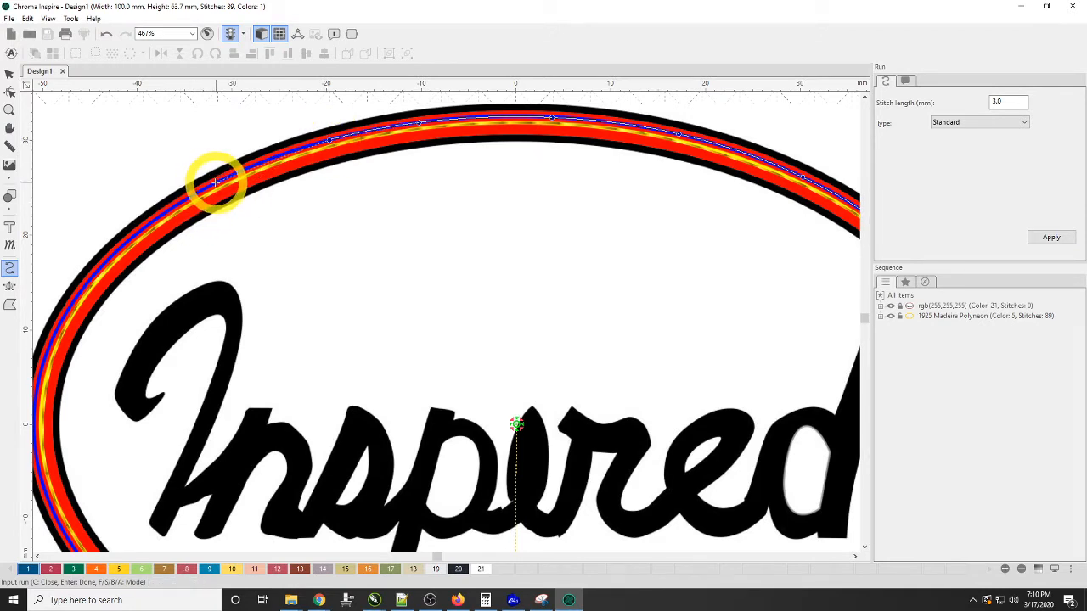
{"action": "left_click", "coordinate": [216, 182]}
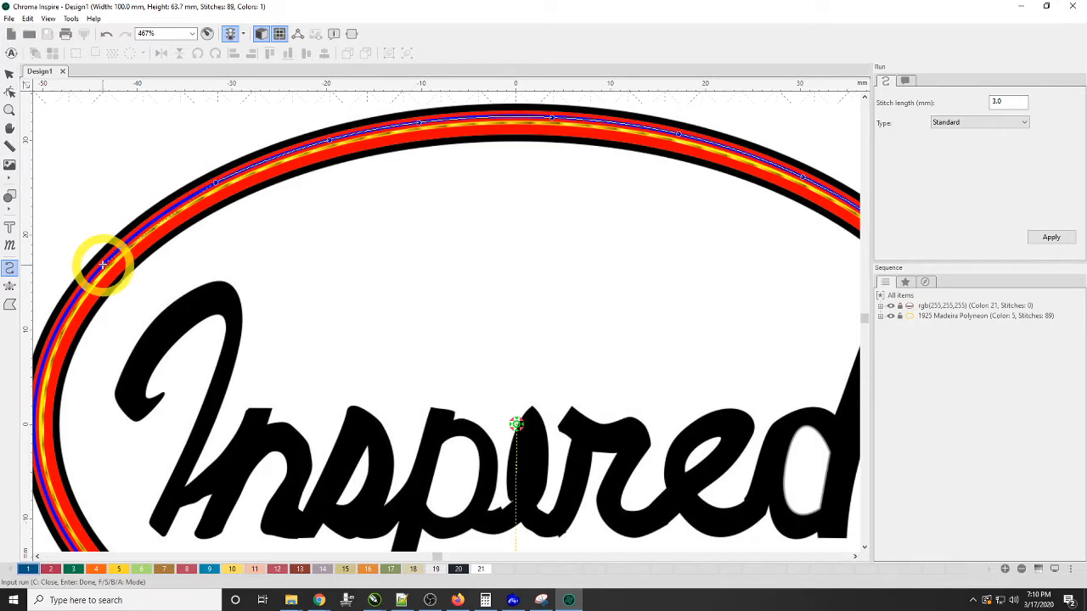
{"action": "left_click", "coordinate": [102, 265]}
Trace the blue stripe with run points down the oval's left side to its lower-left curve.
{"action": "key", "text": "space"}
{"action": "left_click_drag", "start_coordinate": [68, 402], "coordinate": [210, 252]}
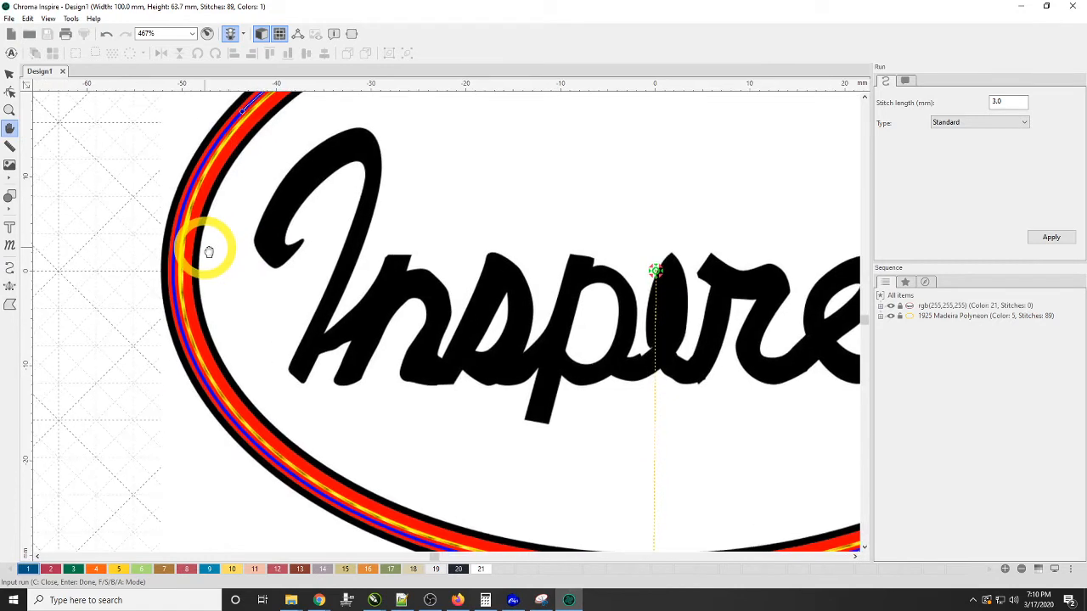
{"action": "left_click", "coordinate": [200, 167]}
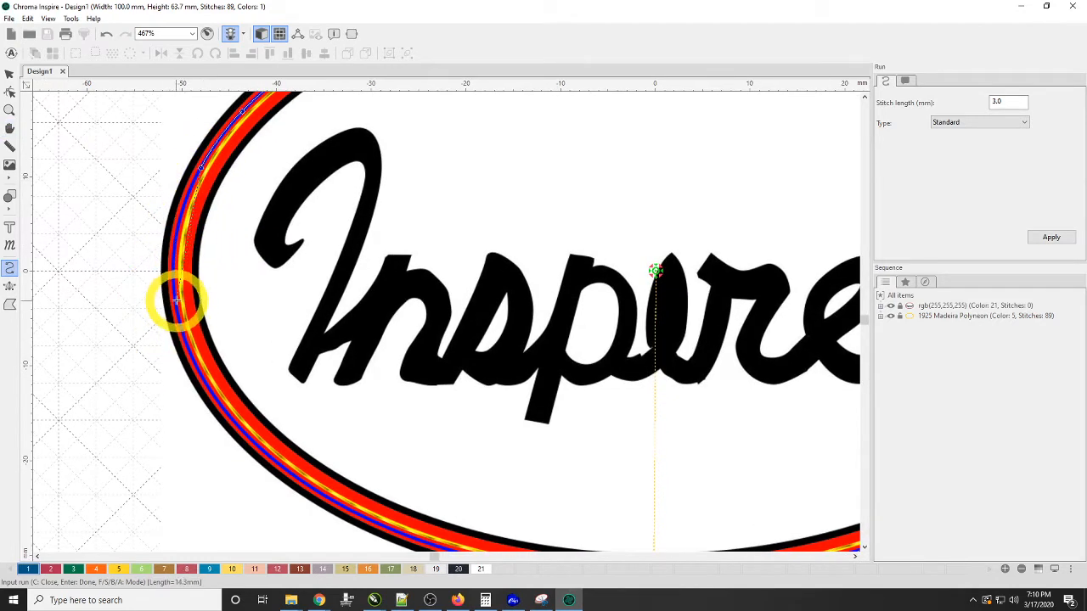
{"action": "left_click", "coordinate": [173, 253]}
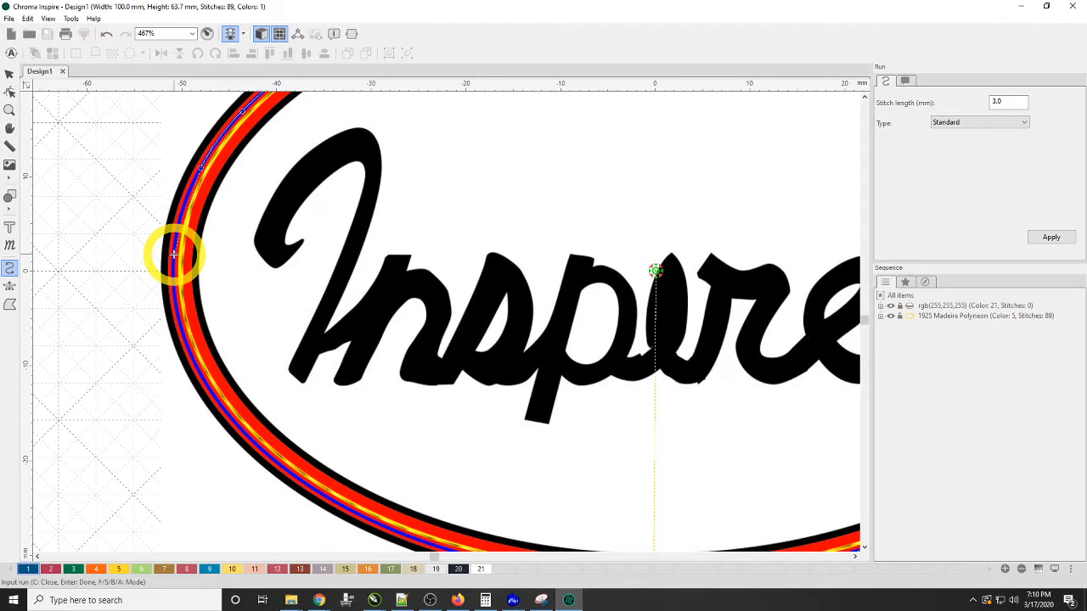
{"action": "left_click", "coordinate": [209, 391]}
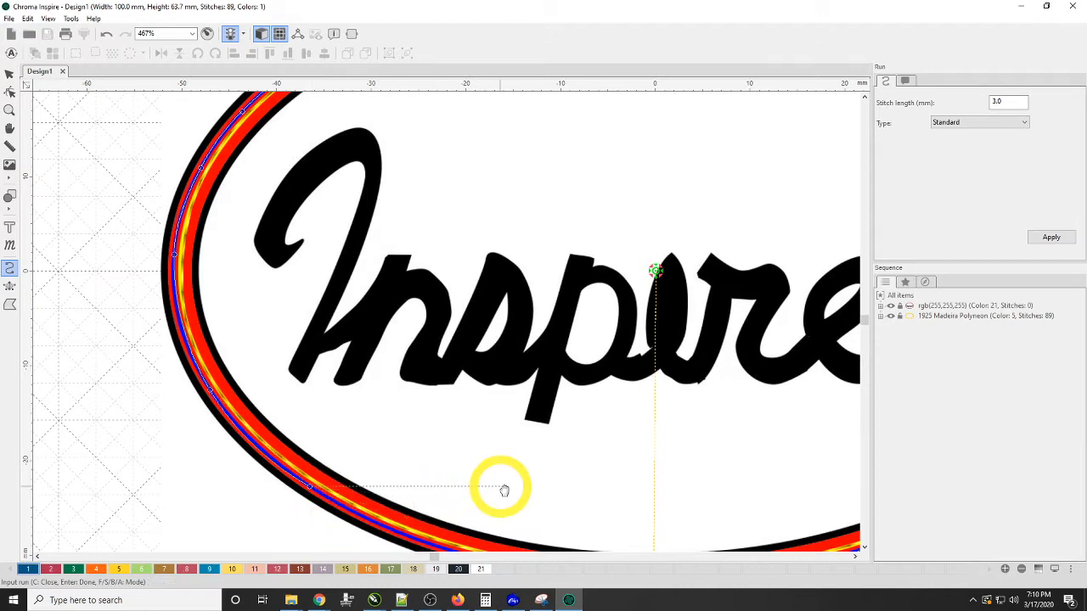
Bring the blue-stripe run path back to its starting point at the bottom centre and finish the stitch object.
{"action": "key", "text": "space"}
{"action": "left_click_drag", "start_coordinate": [498, 493], "coordinate": [296, 282]}
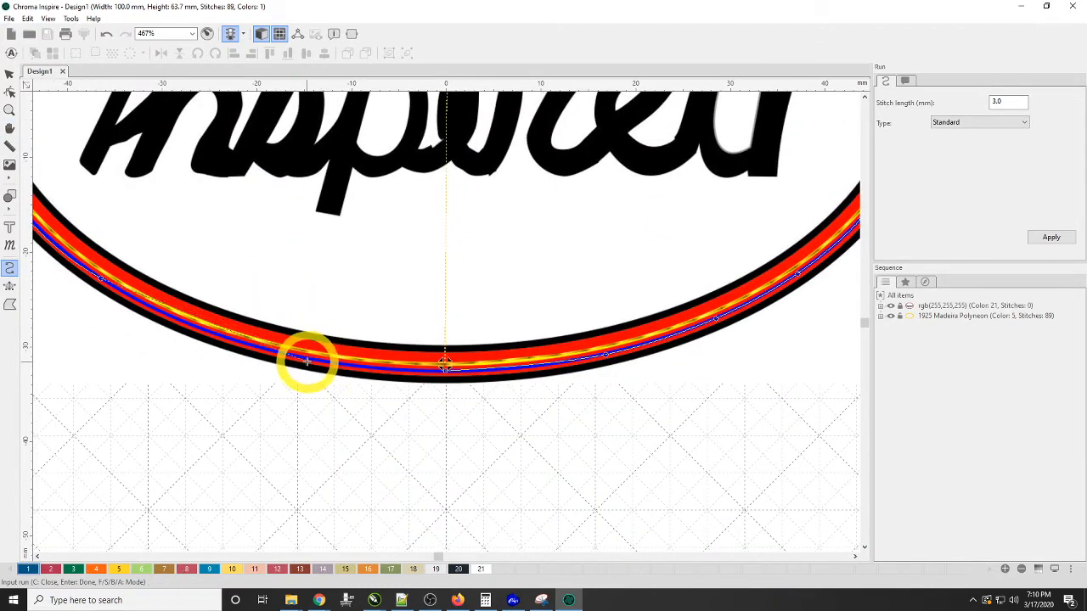
{"action": "left_click", "coordinate": [214, 333]}
{"action": "left_click", "coordinate": [330, 364]}
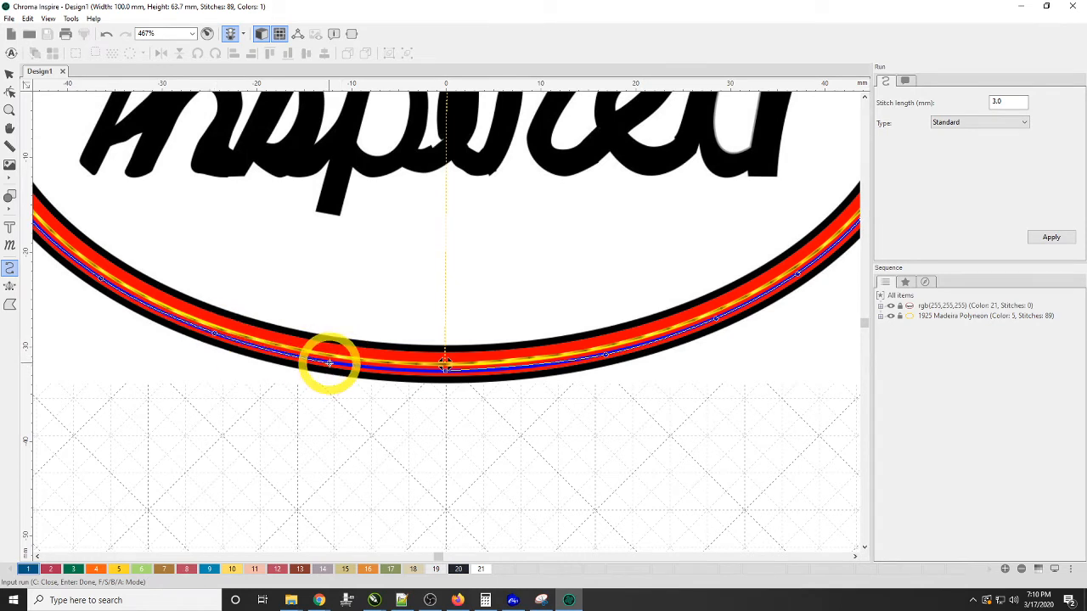
{"action": "left_click", "coordinate": [445, 367]}
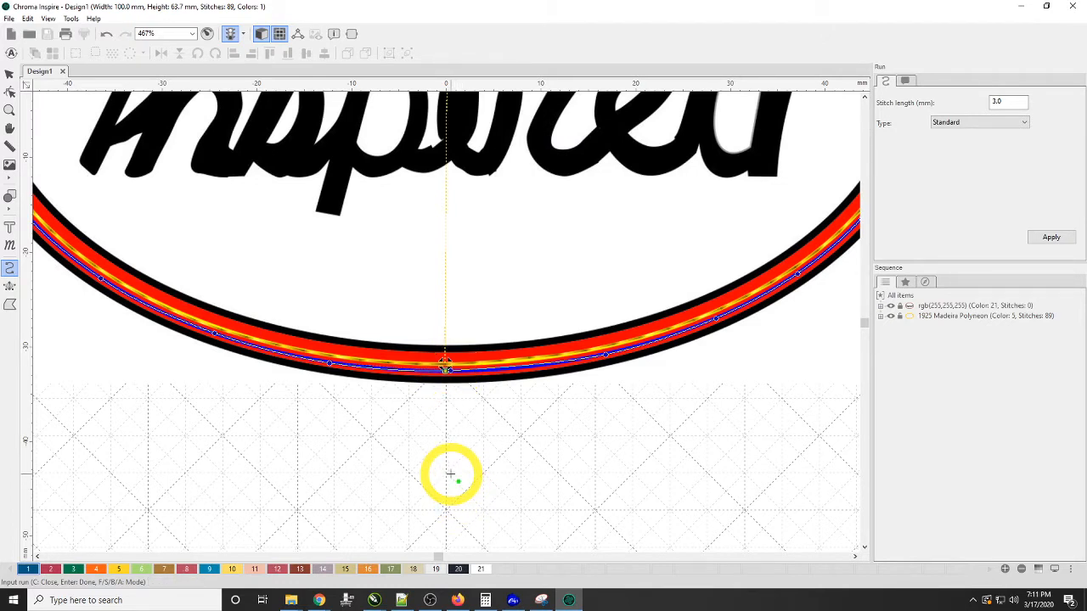
{"action": "key", "text": "Return"}
{"action": "key", "text": "Return"}
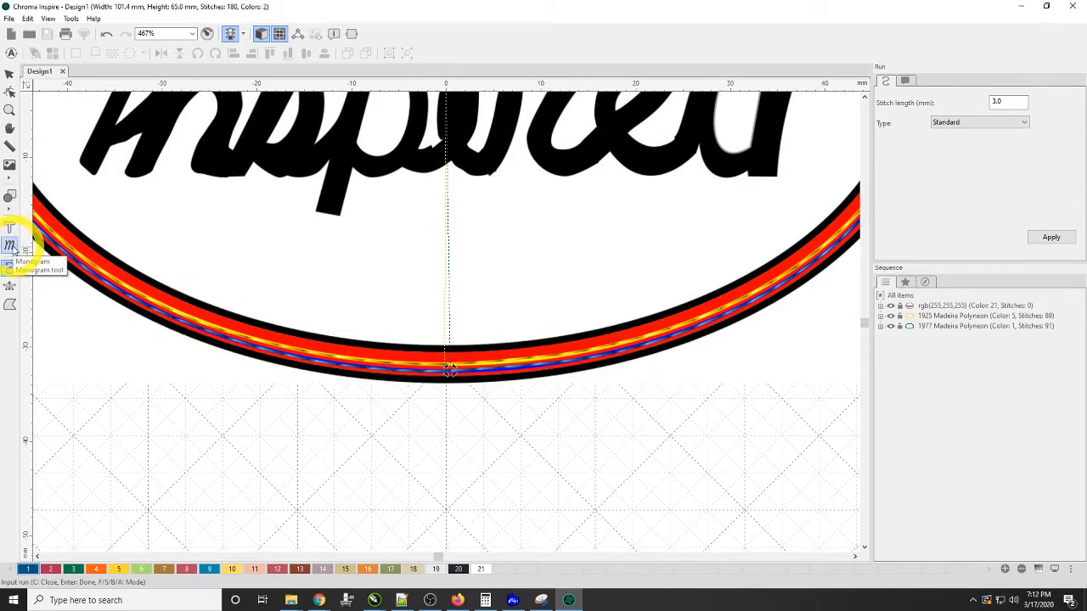
Start a classic Satin column at the oval's bottom centre with a pair of points across the red band's inner and outer edges.
{"action": "left_click", "coordinate": [10, 288]}
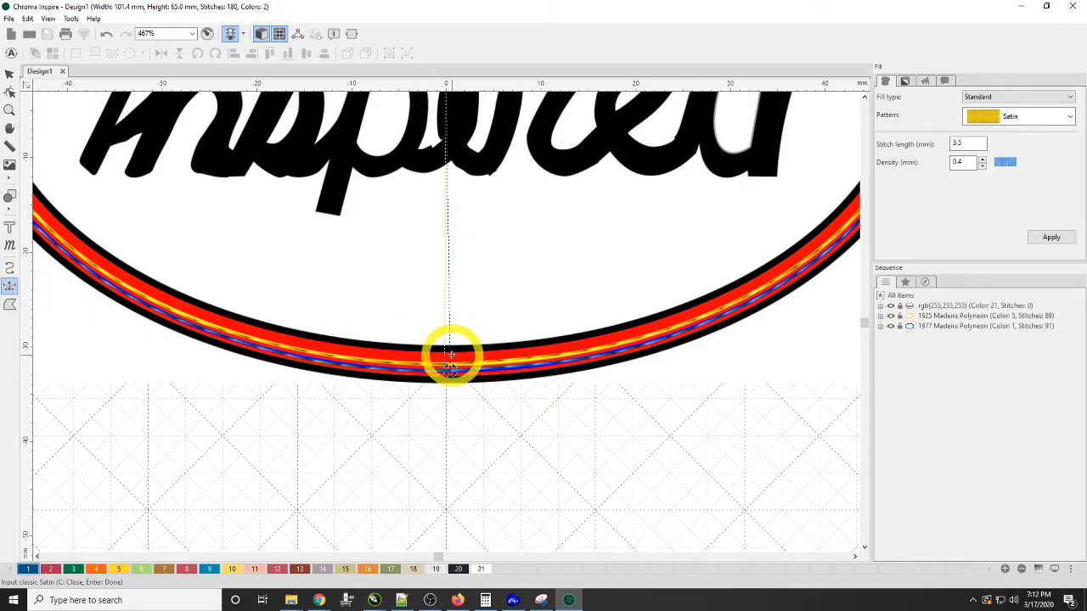
{"action": "scroll", "coordinate": [451, 355], "scroll_direction": "up", "scroll_amount": 3}
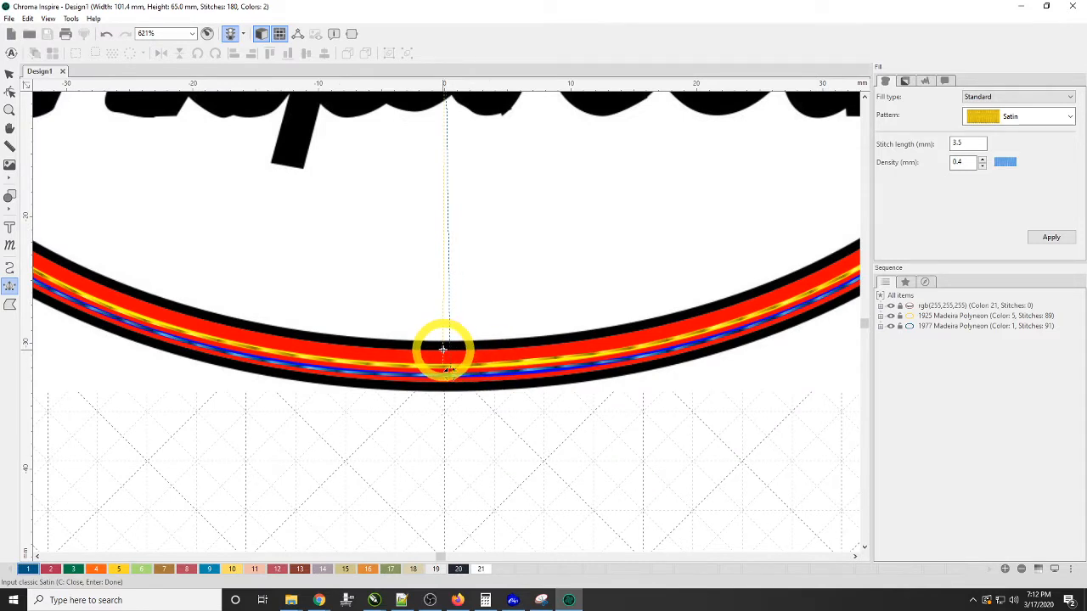
{"action": "left_click", "coordinate": [442, 349]}
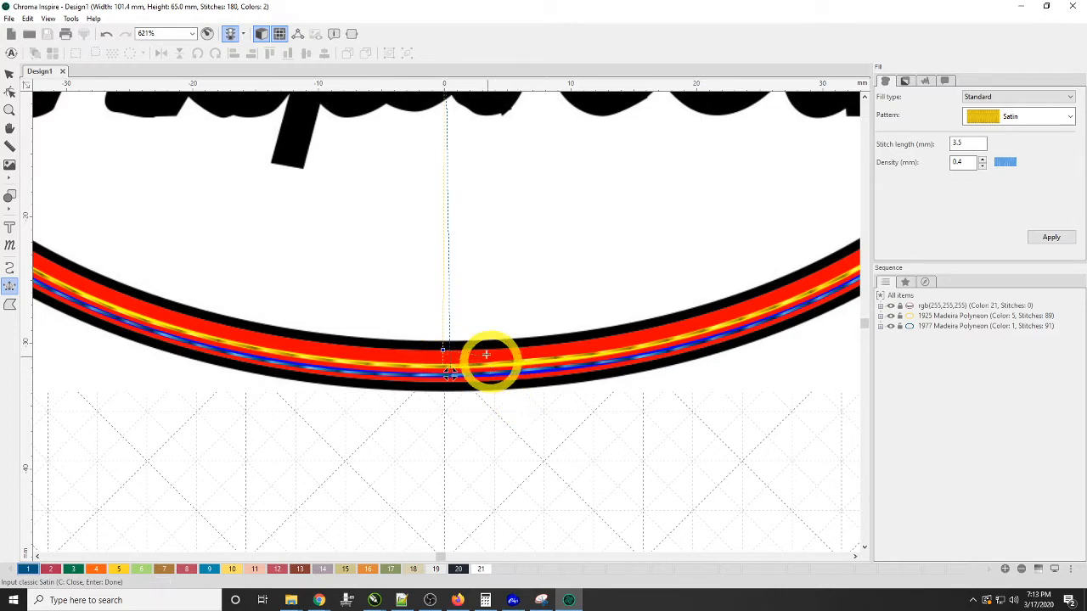
{"action": "left_click", "coordinate": [444, 381]}
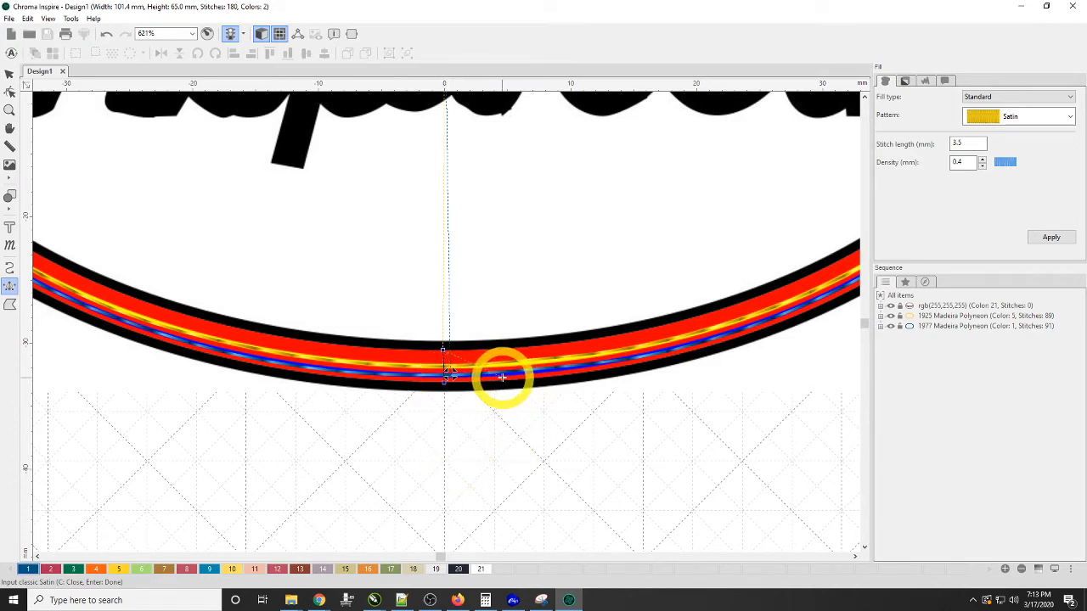
{"action": "left_click", "coordinate": [442, 348]}
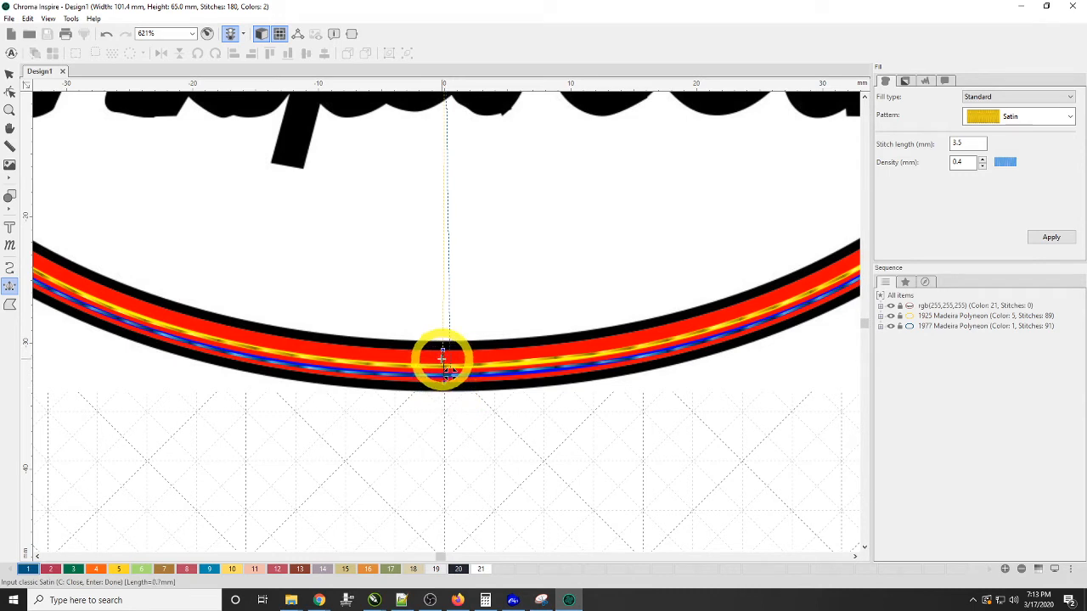
{"action": "left_click", "coordinate": [444, 383]}
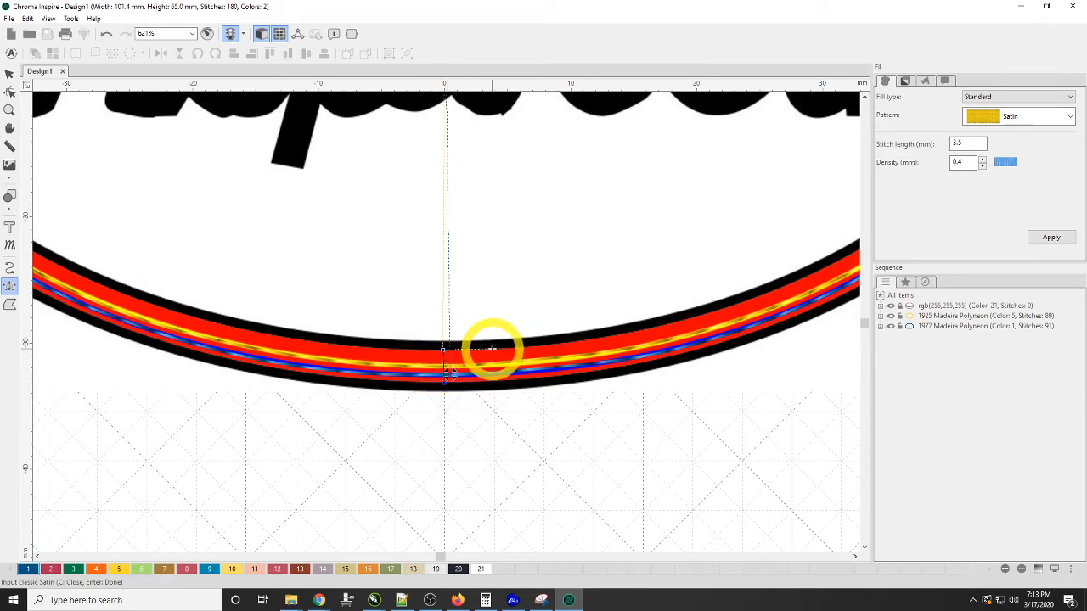
Place three pairs of satin points across the red band from the bottom centre toward the lower right.
{"action": "left_click", "coordinate": [552, 345]}
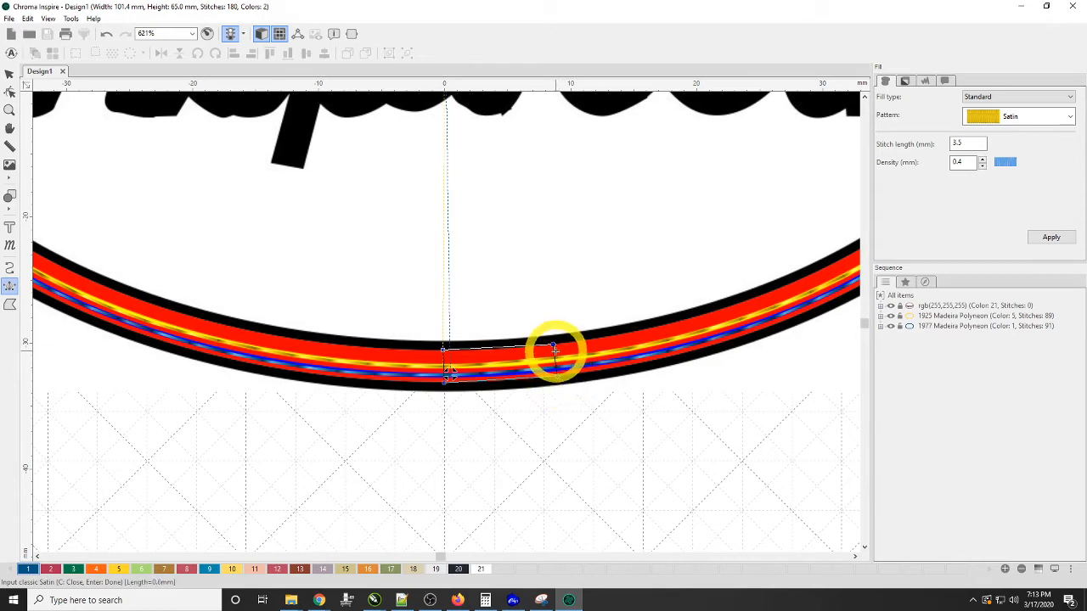
{"action": "left_click", "coordinate": [557, 376]}
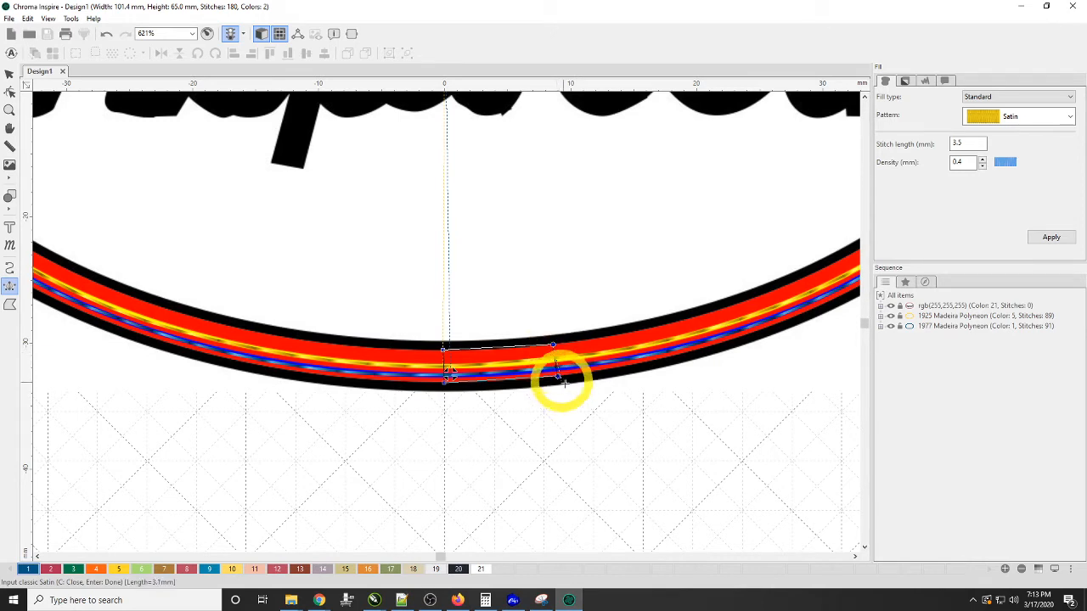
{"action": "left_click", "coordinate": [671, 323]}
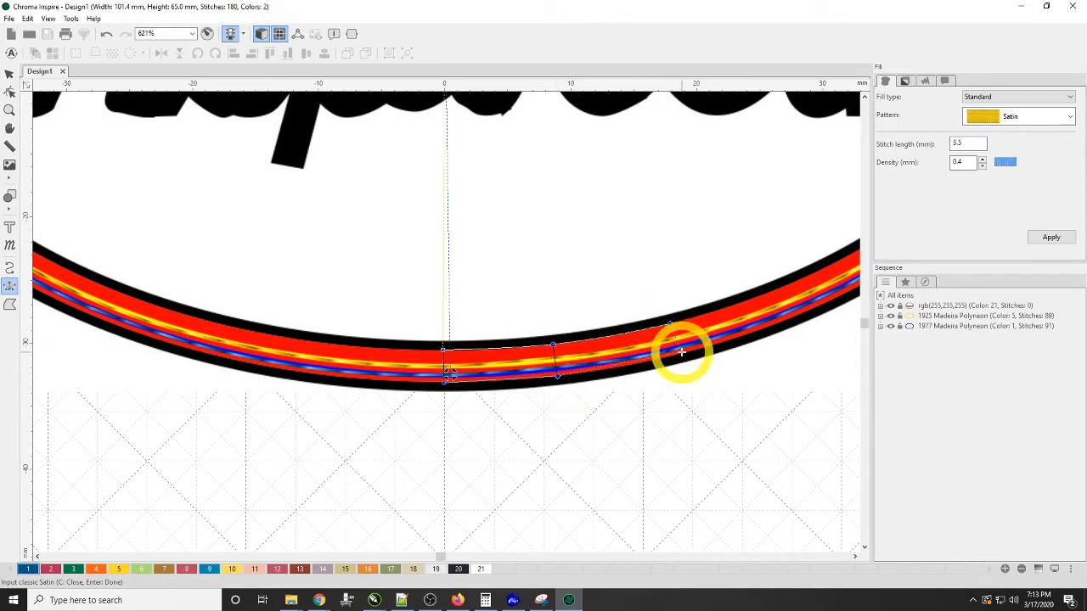
{"action": "left_click", "coordinate": [681, 353]}
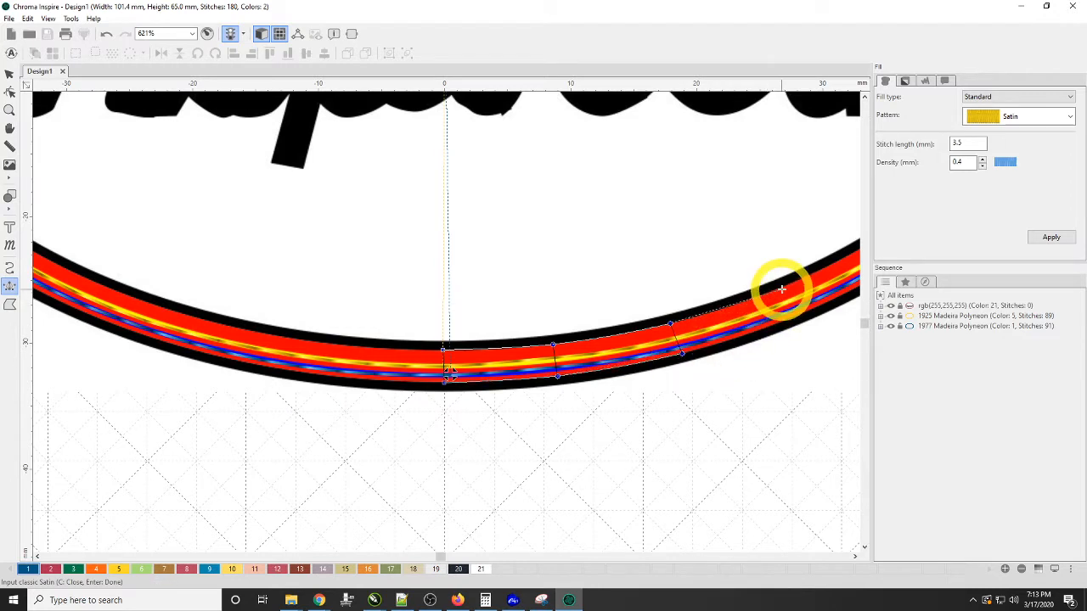
{"action": "left_click", "coordinate": [784, 287]}
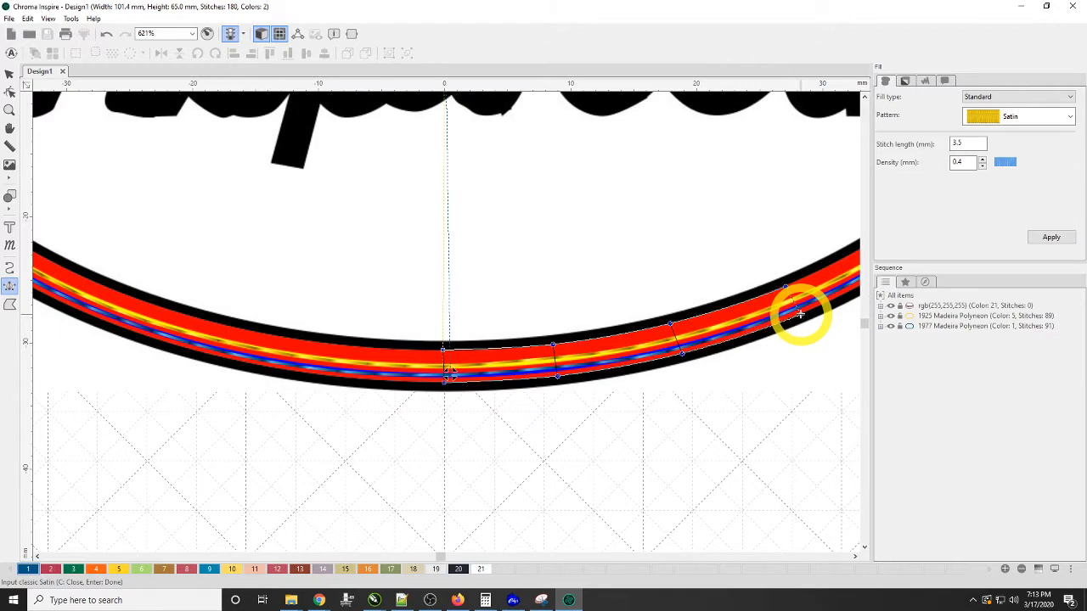
{"action": "left_click", "coordinate": [800, 315]}
Continue the red band's satin column with three more point pairs from the oval's lower-right curve up to its right side.
{"action": "left_click_drag", "start_coordinate": [840, 249], "coordinate": [524, 334]}
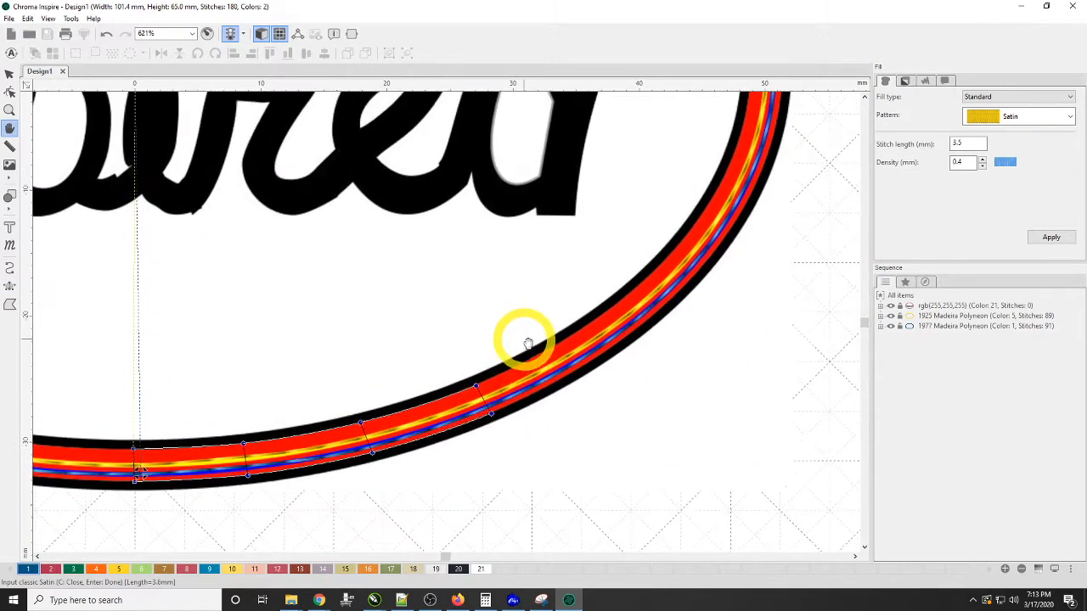
{"action": "left_click", "coordinate": [607, 311]}
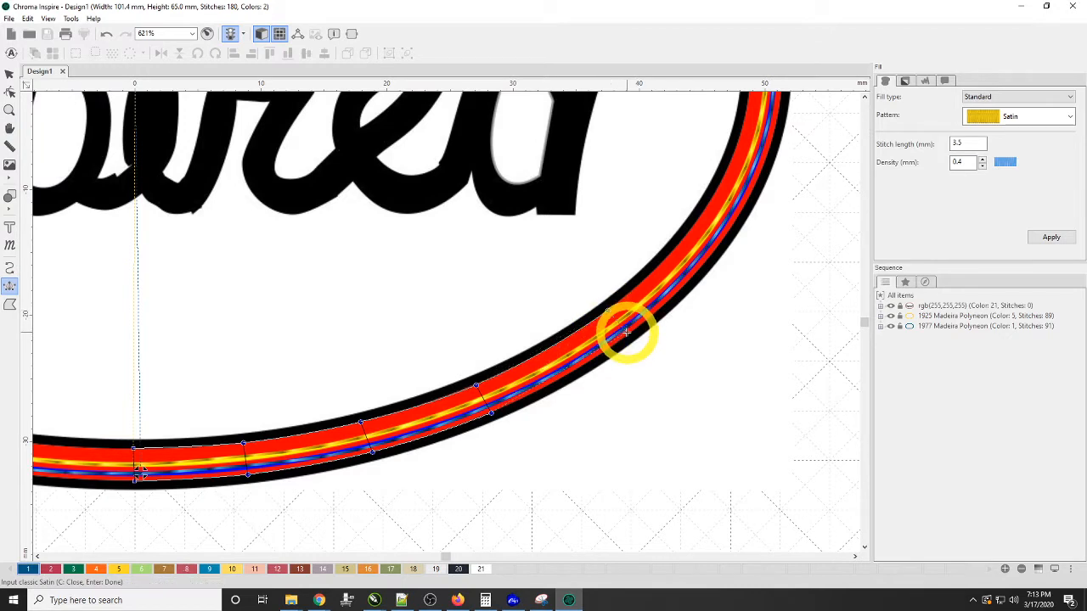
{"action": "left_click", "coordinate": [627, 333]}
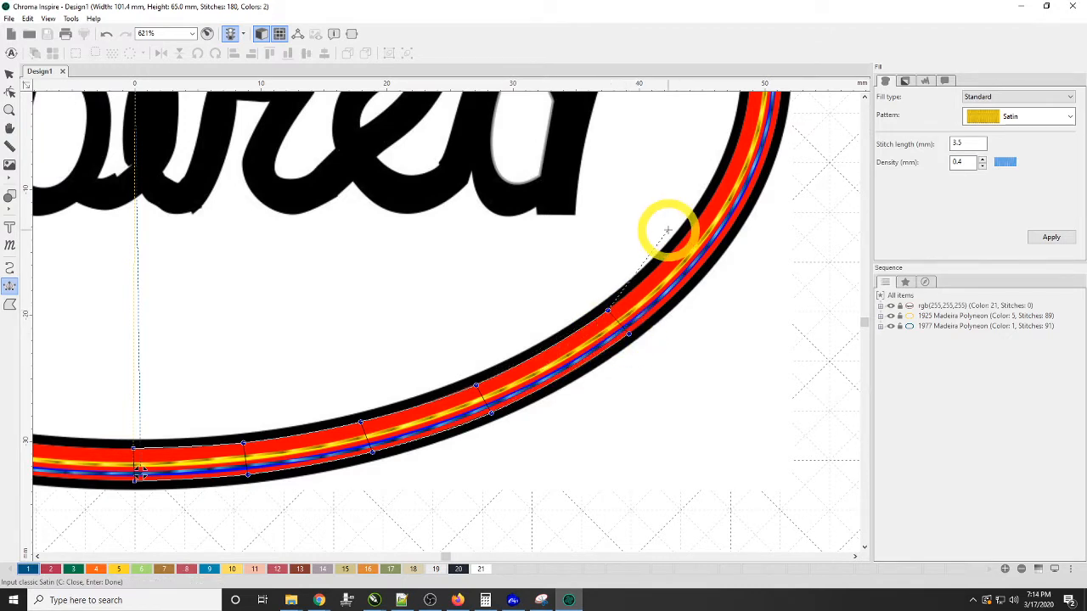
{"action": "left_click", "coordinate": [725, 232]}
{"action": "key", "text": "space"}
{"action": "left_click_drag", "start_coordinate": [758, 133], "coordinate": [640, 389]}
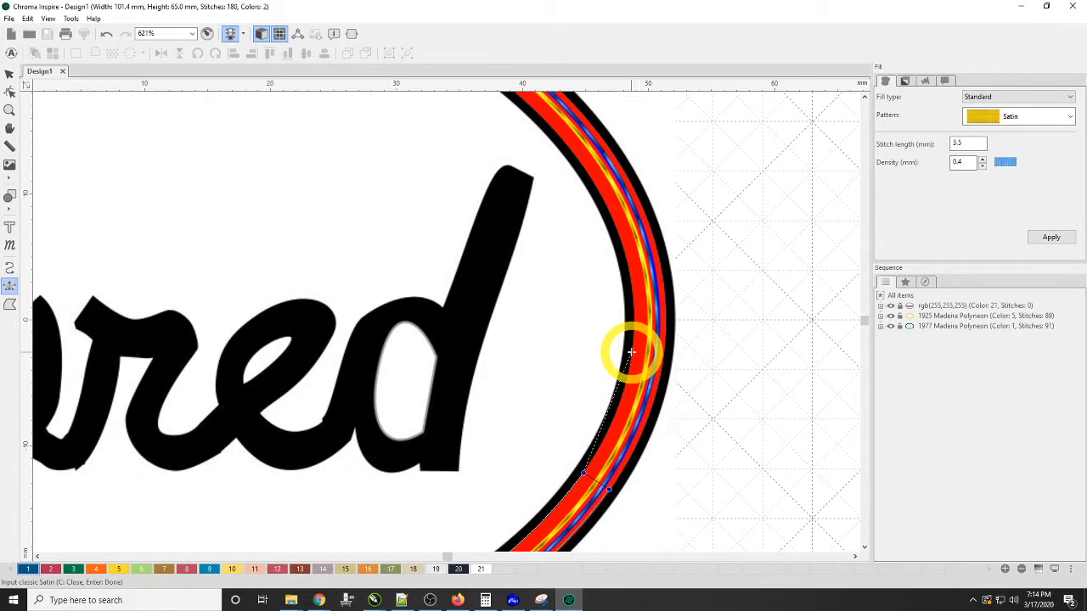
{"action": "left_click", "coordinate": [633, 354]}
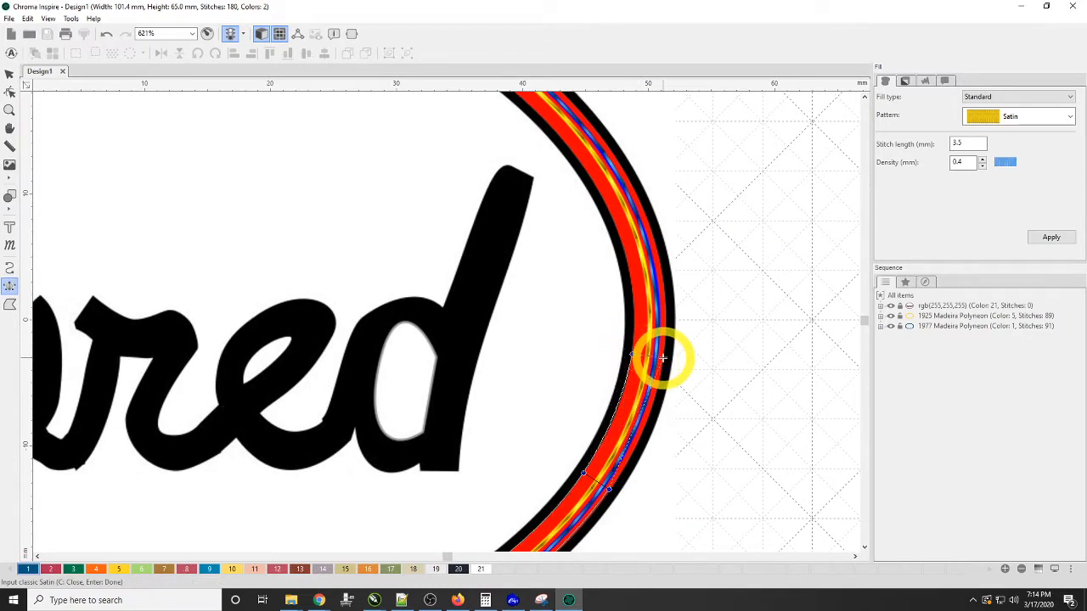
{"action": "left_click", "coordinate": [662, 357]}
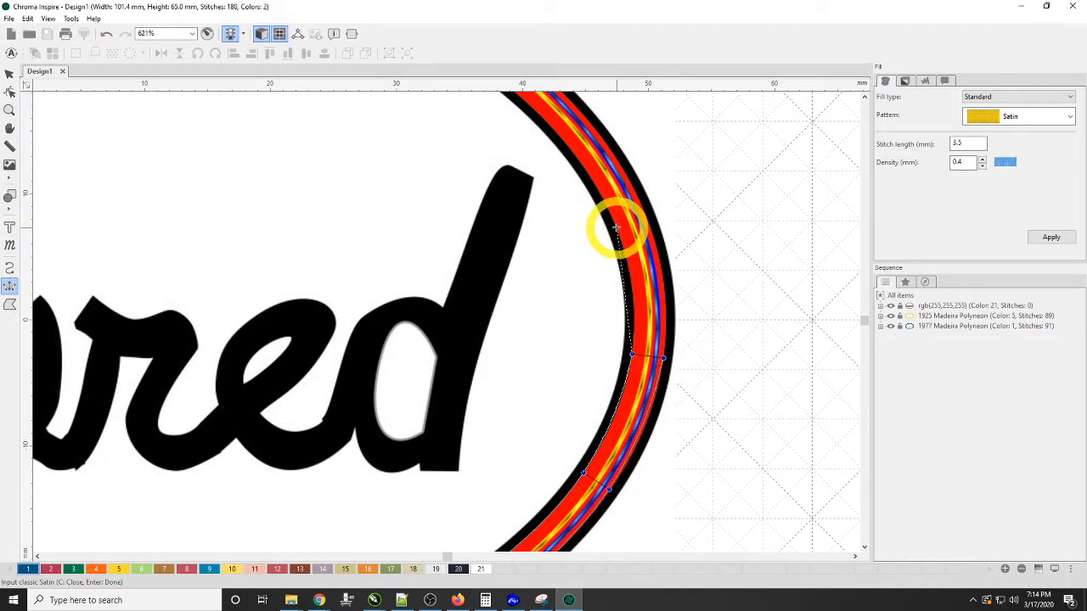
{"action": "key", "text": "space"}
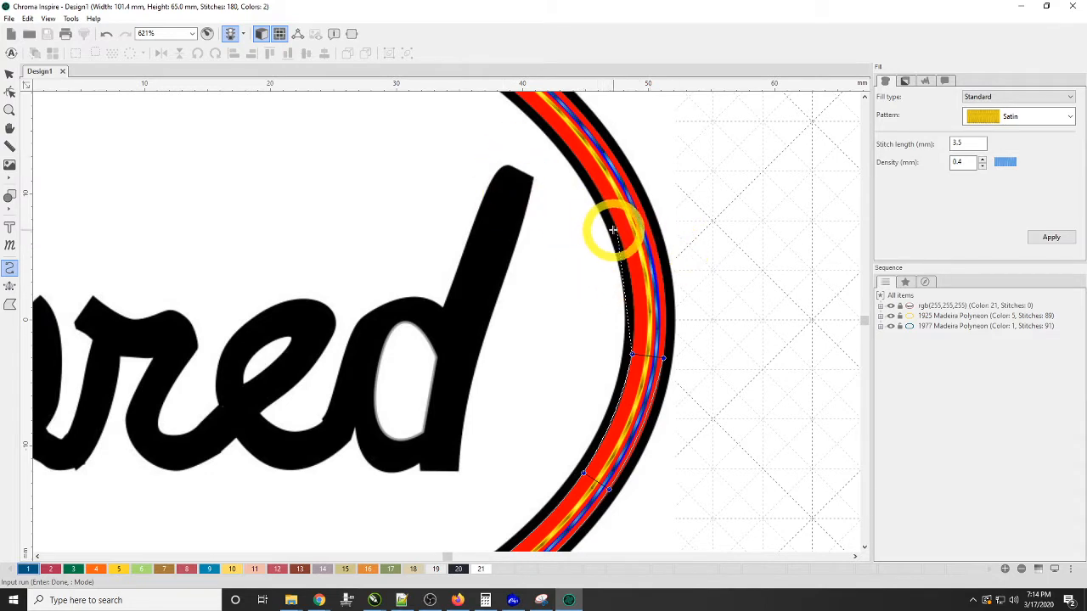
{"action": "left_click", "coordinate": [615, 229]}
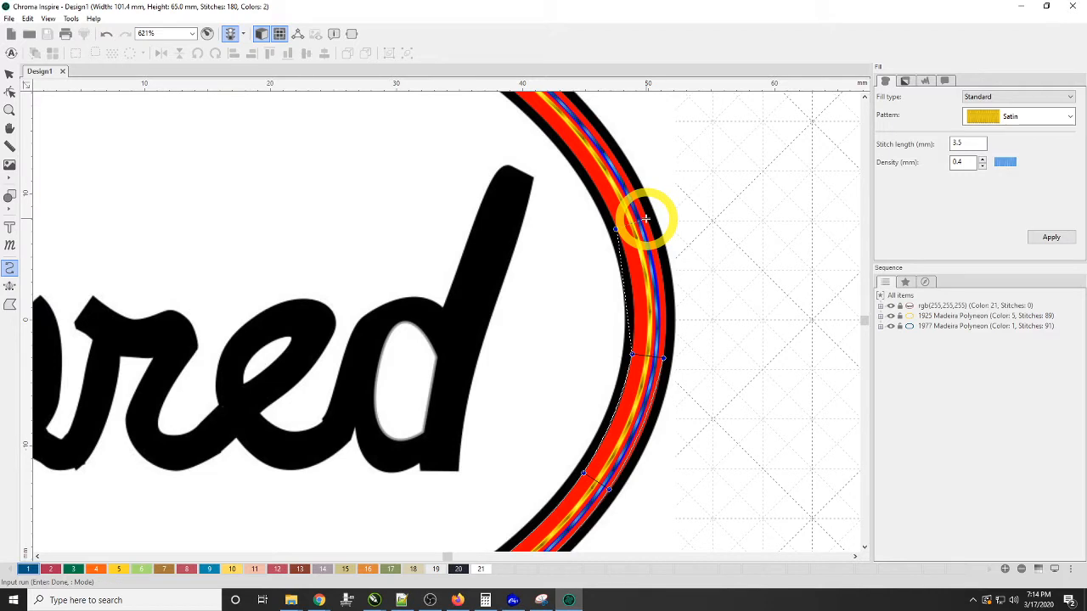
{"action": "left_click", "coordinate": [647, 219]}
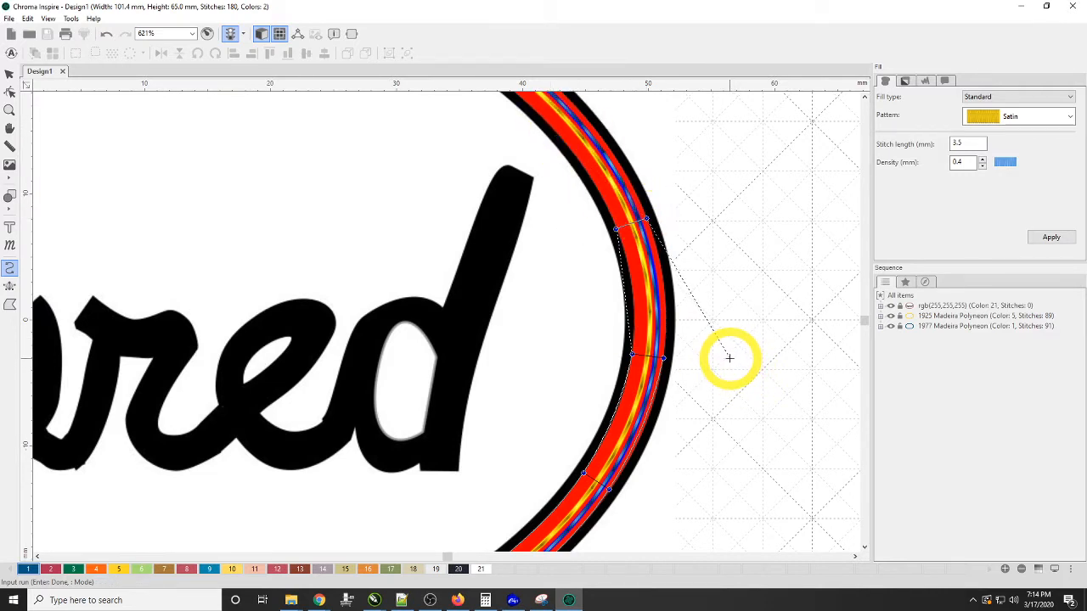
{"action": "key", "text": "Return"}
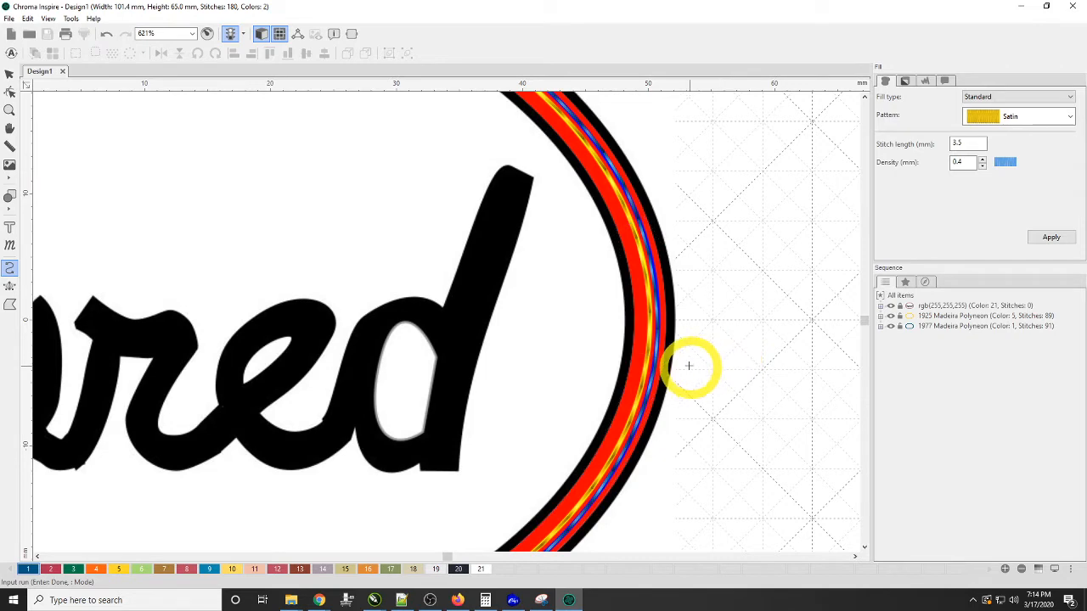
{"action": "scroll", "coordinate": [660, 366], "scroll_direction": "down", "scroll_amount": 3}
{"action": "scroll", "coordinate": [436, 439], "scroll_direction": "down", "scroll_amount": 2}
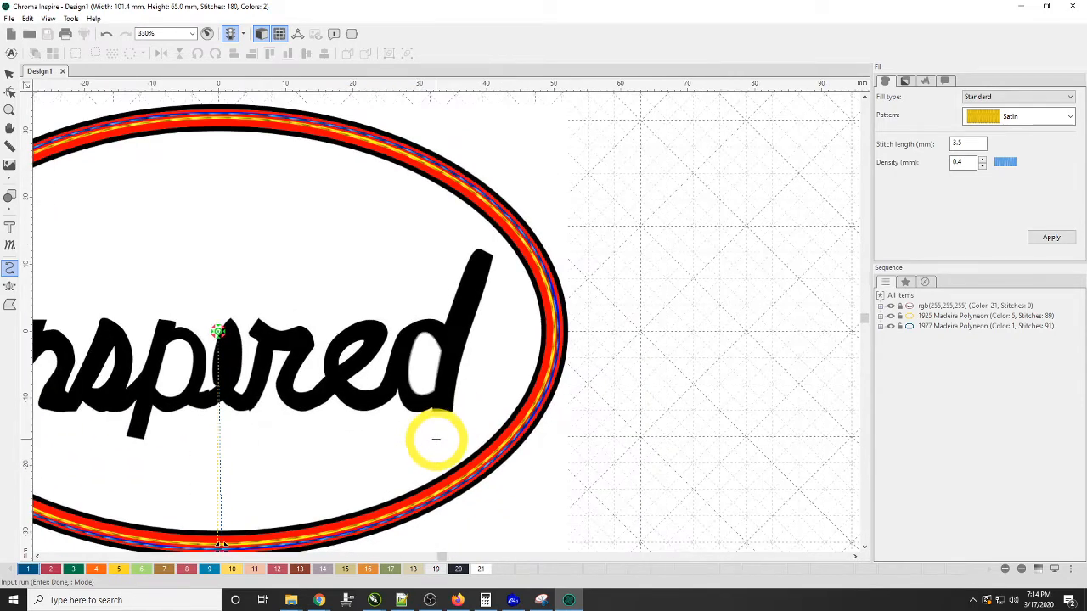
{"action": "scroll", "coordinate": [210, 475], "scroll_direction": "down", "scroll_amount": 2}
{"action": "scroll", "coordinate": [257, 526], "scroll_direction": "up", "scroll_amount": 2}
{"action": "scroll", "coordinate": [257, 525], "scroll_direction": "up", "scroll_amount": 6}
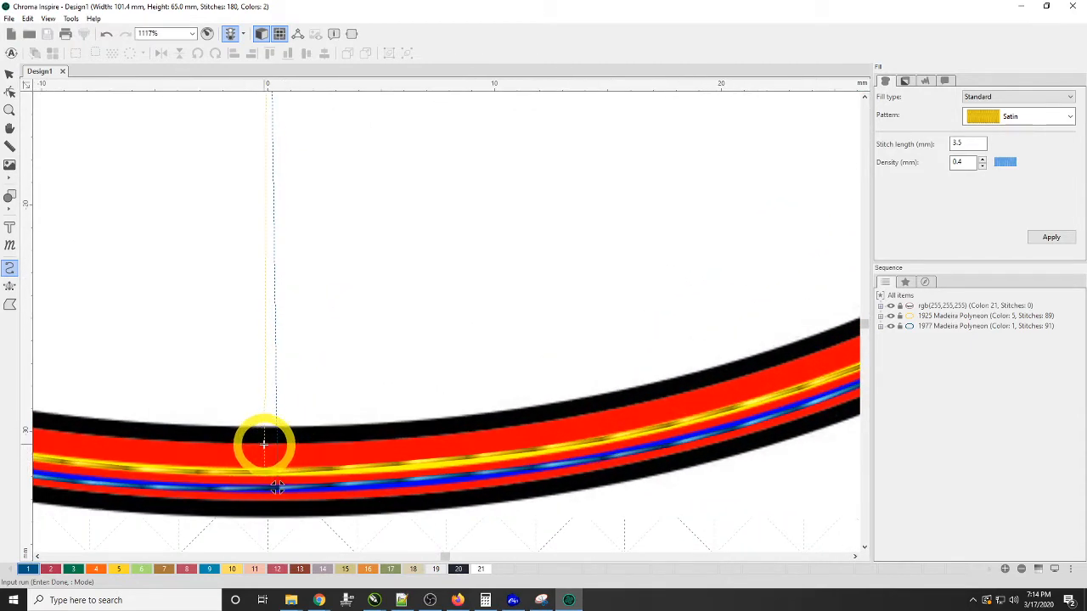
{"action": "left_click", "coordinate": [276, 443]}
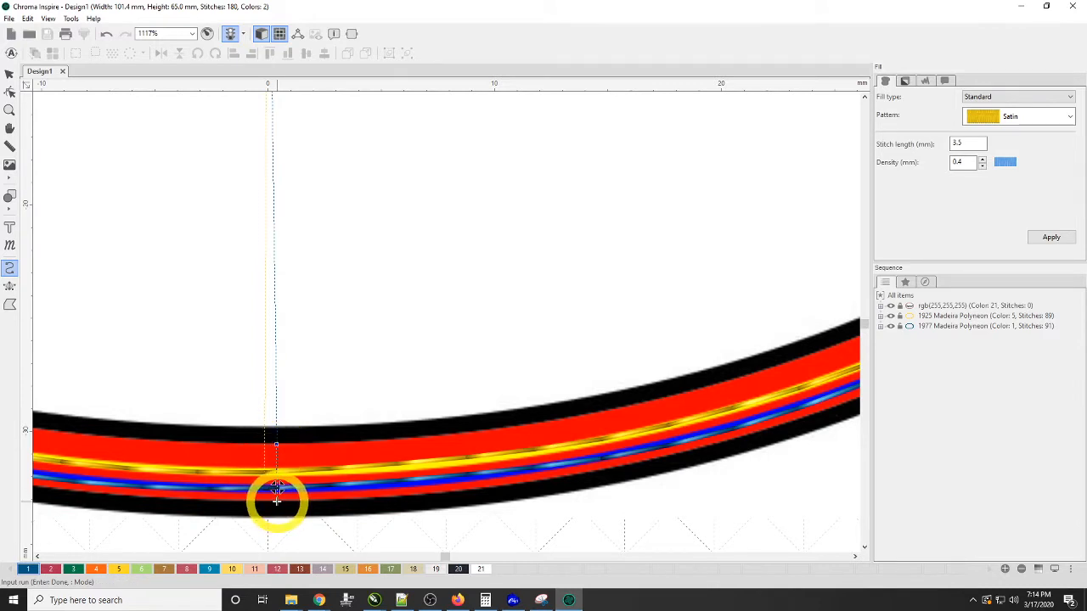
{"action": "left_click", "coordinate": [277, 501]}
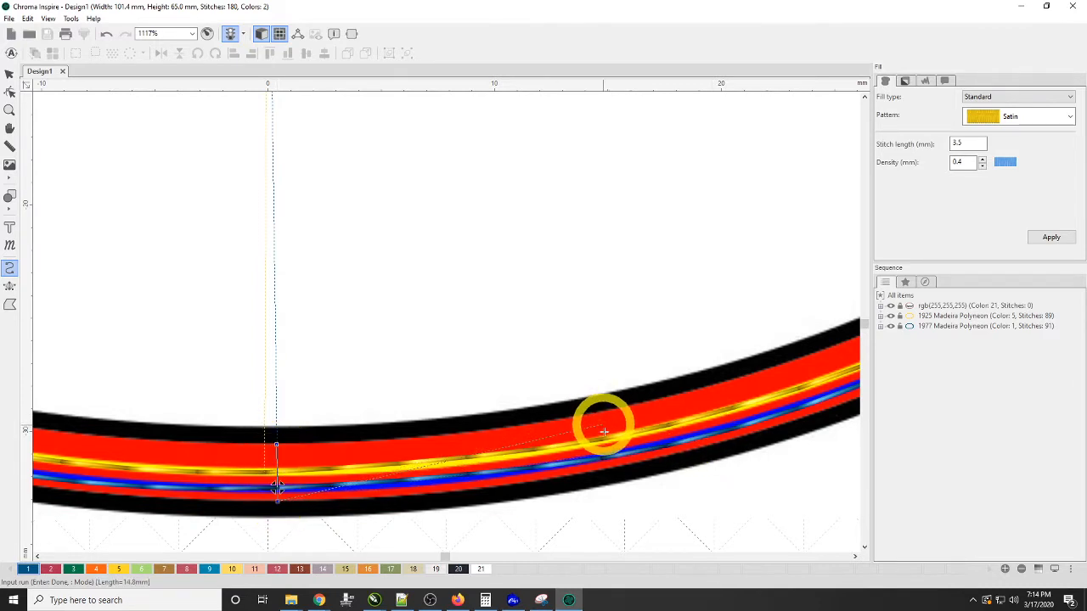
{"action": "key", "text": "Escape"}
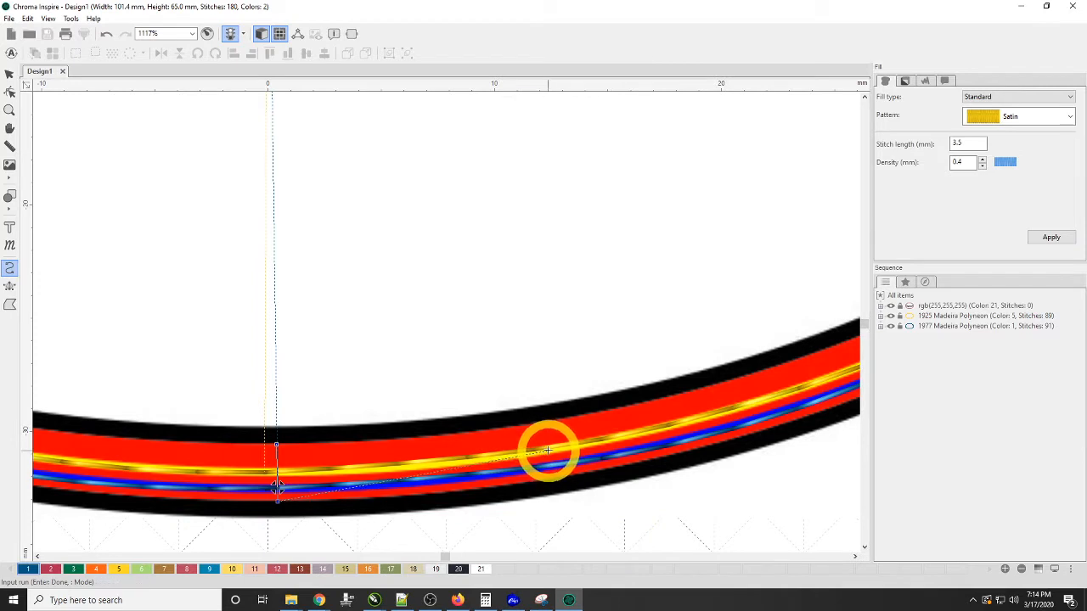
Resume the classic Satin column and place two pairs of points across the red band just above the oval's rightmost part.
{"action": "left_click", "coordinate": [11, 285]}
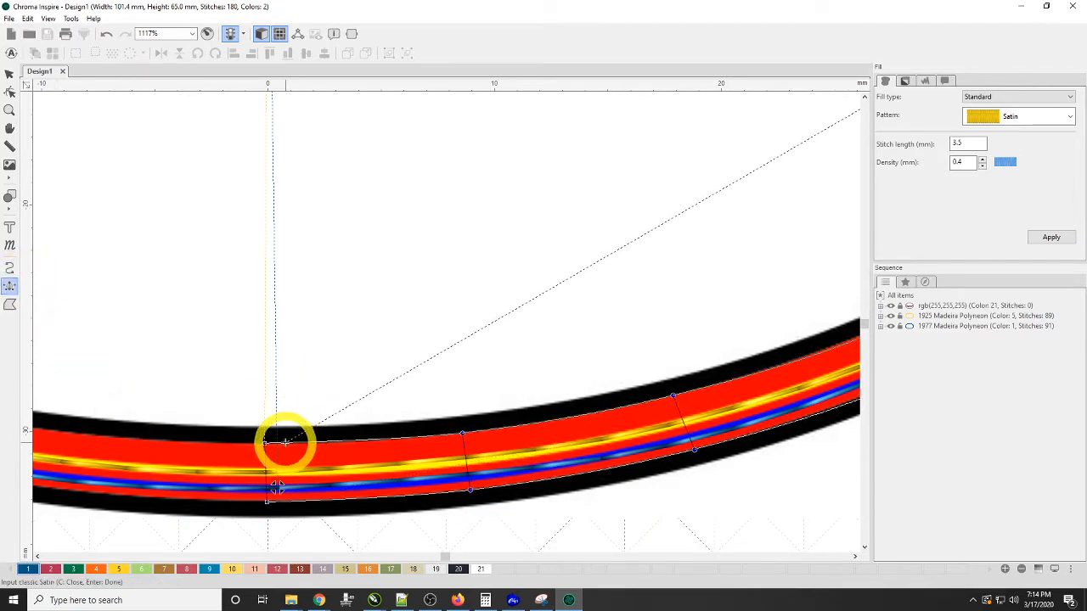
{"action": "scroll", "coordinate": [712, 440], "scroll_direction": "down", "scroll_amount": 2}
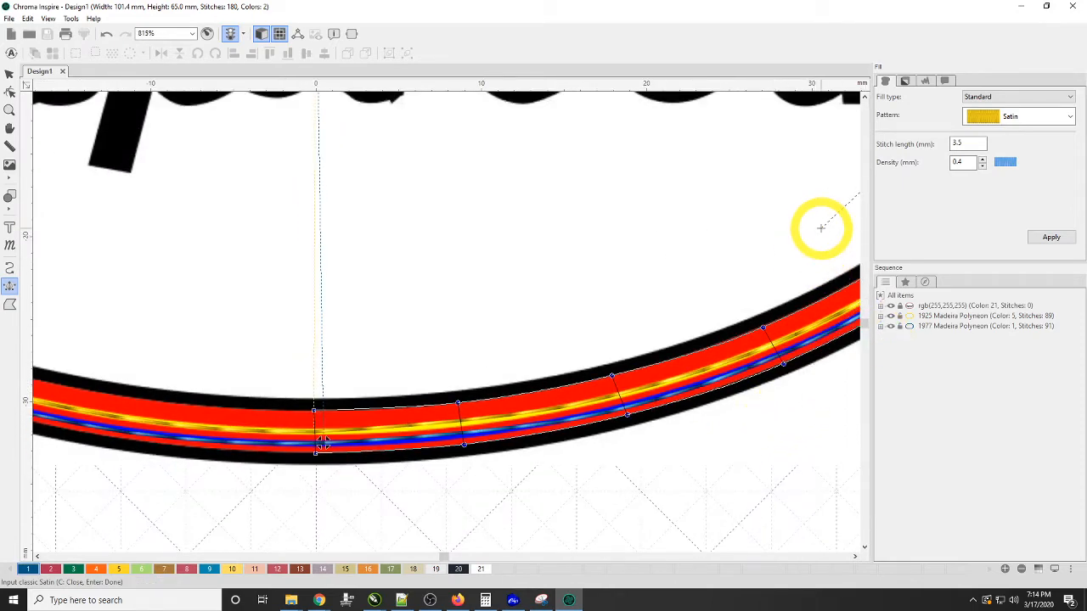
{"action": "key", "text": "space"}
{"action": "left_click_drag", "start_coordinate": [837, 219], "coordinate": [255, 477]}
{"action": "left_click_drag", "start_coordinate": [585, 144], "coordinate": [568, 251]}
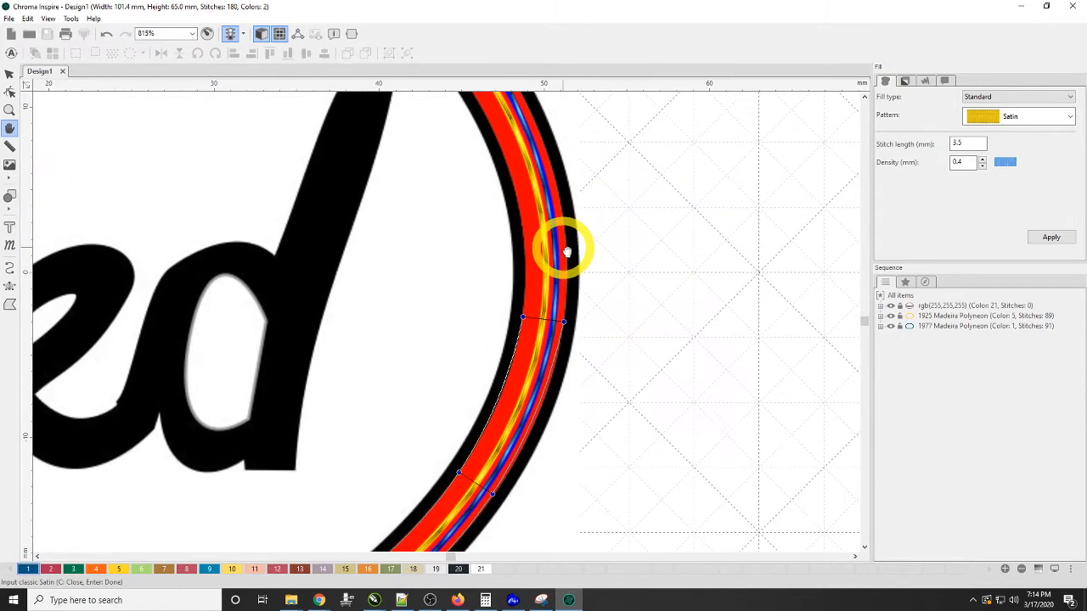
{"action": "left_click", "coordinate": [521, 223]}
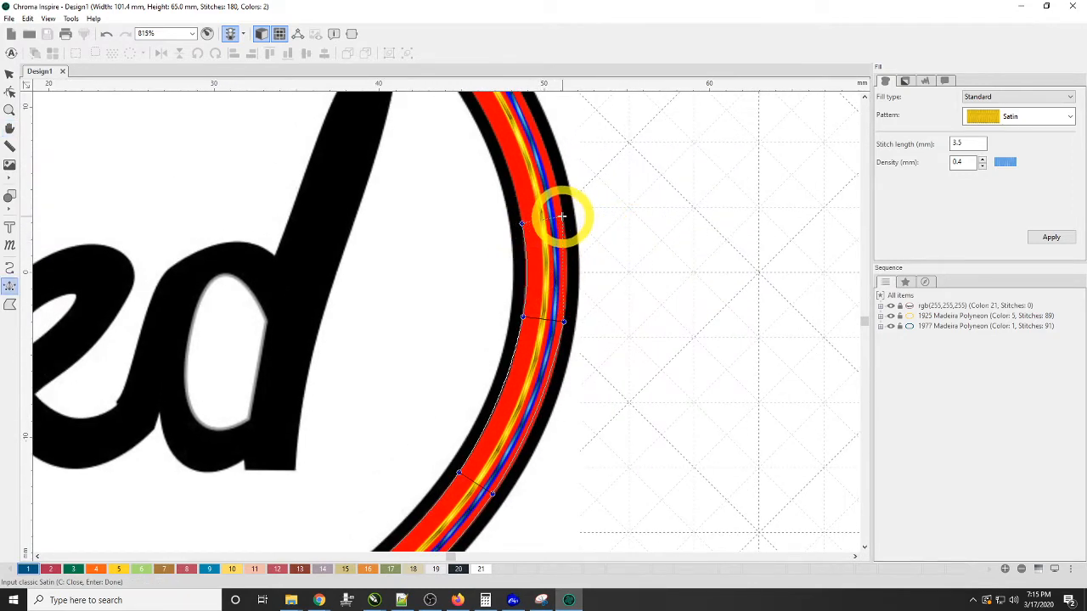
{"action": "left_click", "coordinate": [563, 217]}
{"action": "left_click", "coordinate": [491, 130]}
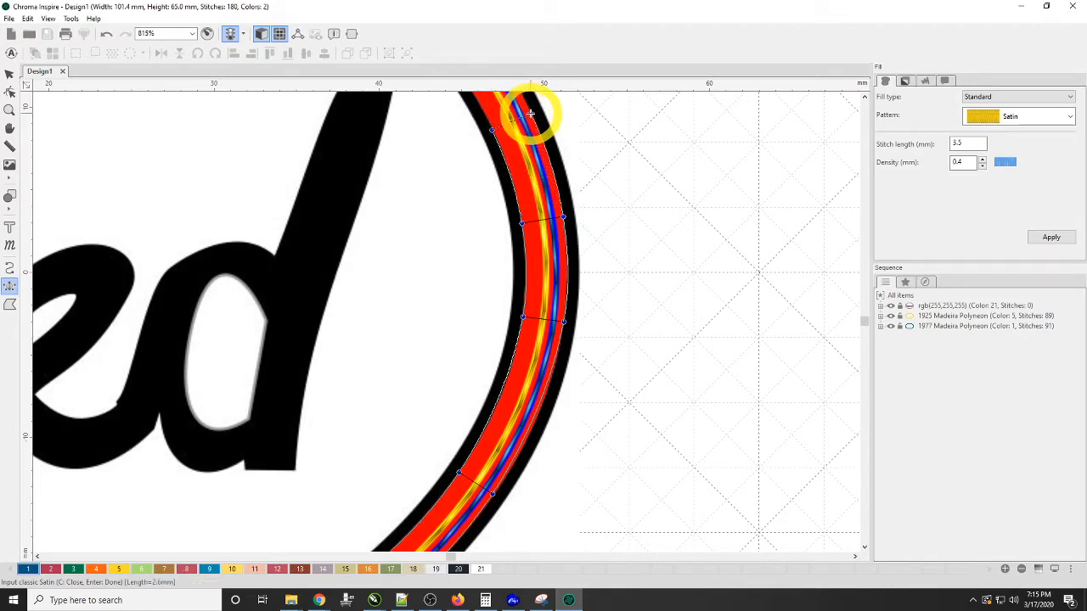
{"action": "left_click", "coordinate": [530, 113]}
Place three pairs of satin points across the red band along the oval's upper-right curve.
{"action": "key", "text": "space"}
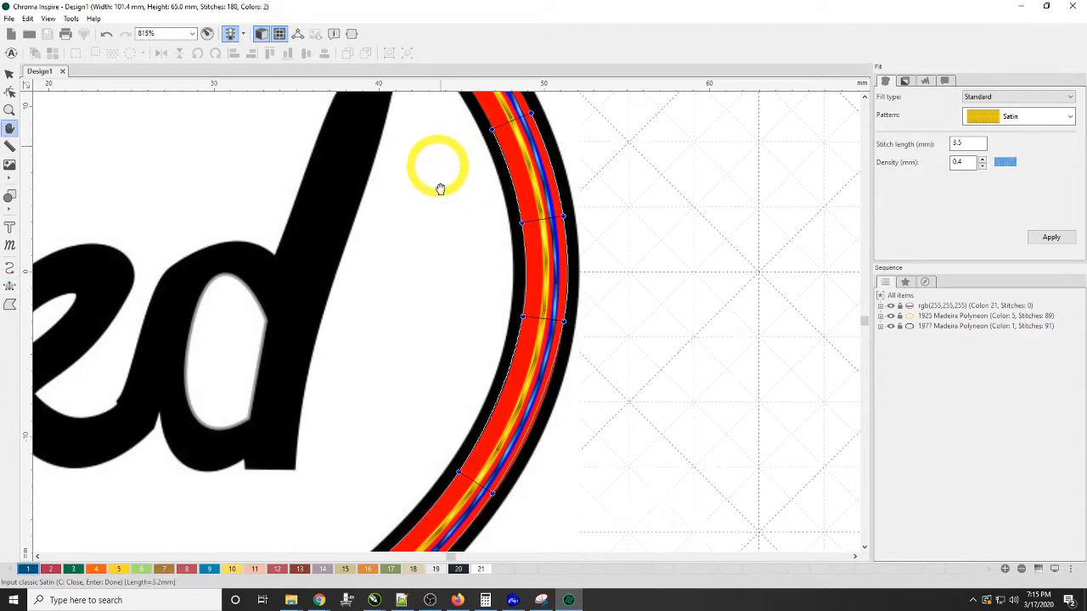
{"action": "left_click_drag", "start_coordinate": [439, 185], "coordinate": [654, 462]}
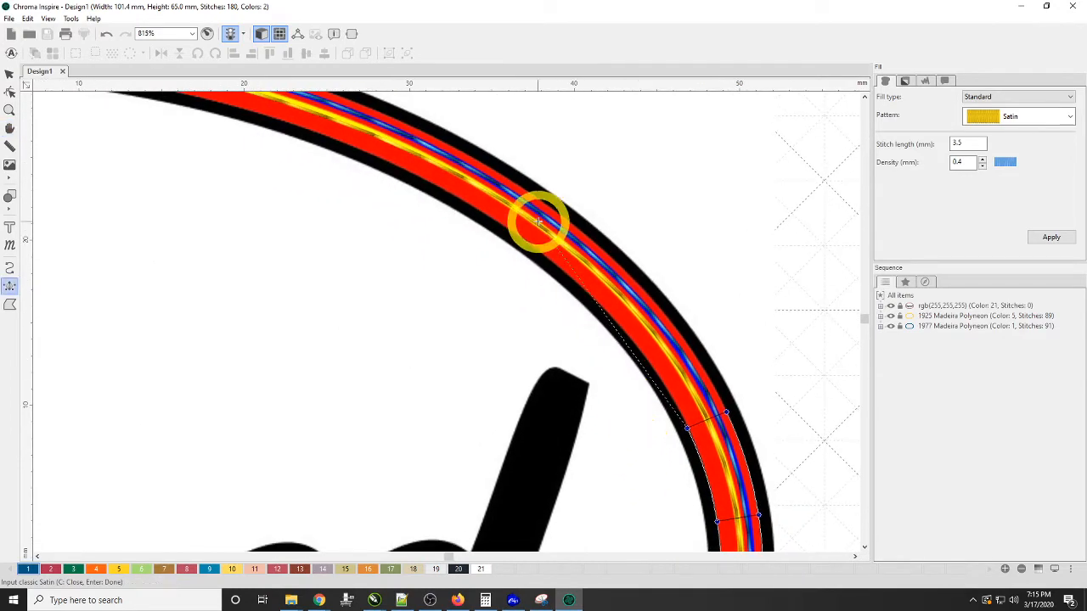
{"action": "left_click", "coordinate": [582, 289]}
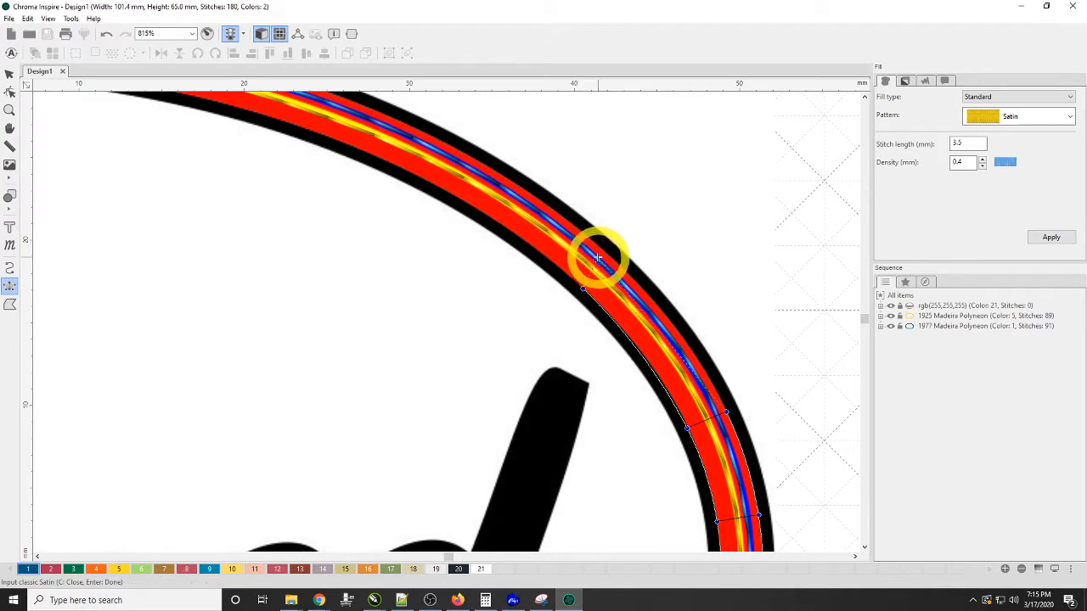
{"action": "left_click", "coordinate": [609, 257]}
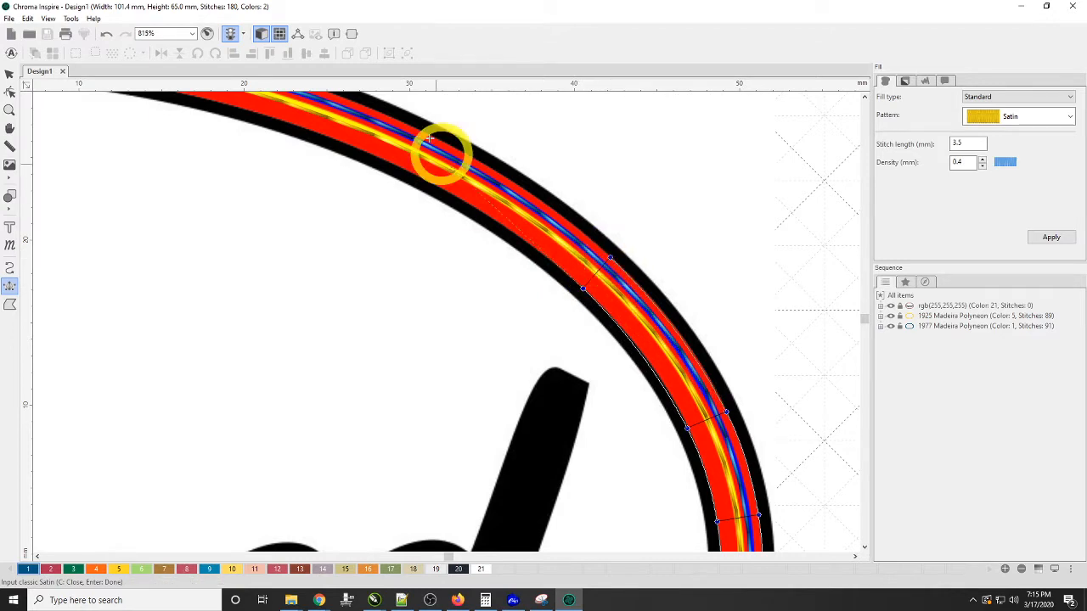
{"action": "left_click", "coordinate": [436, 185]}
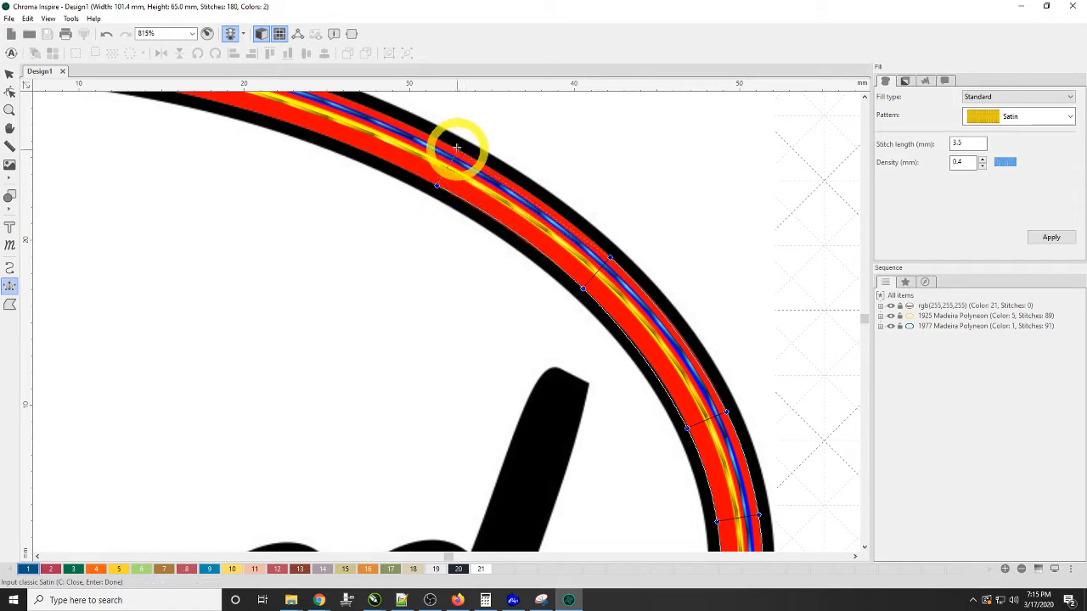
{"action": "left_click", "coordinate": [455, 149]}
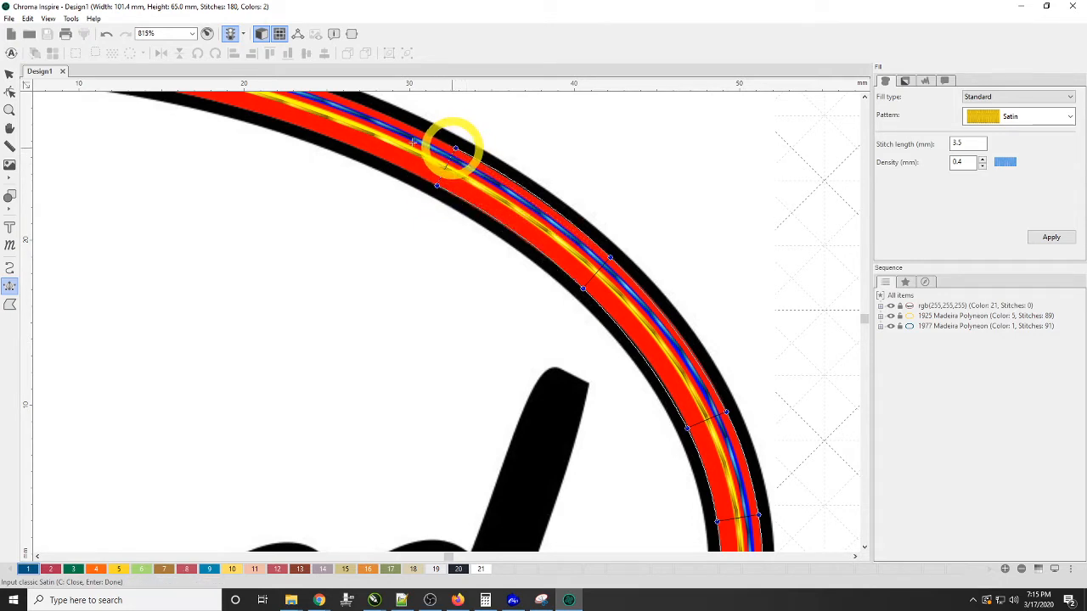
{"action": "left_click", "coordinate": [319, 131]}
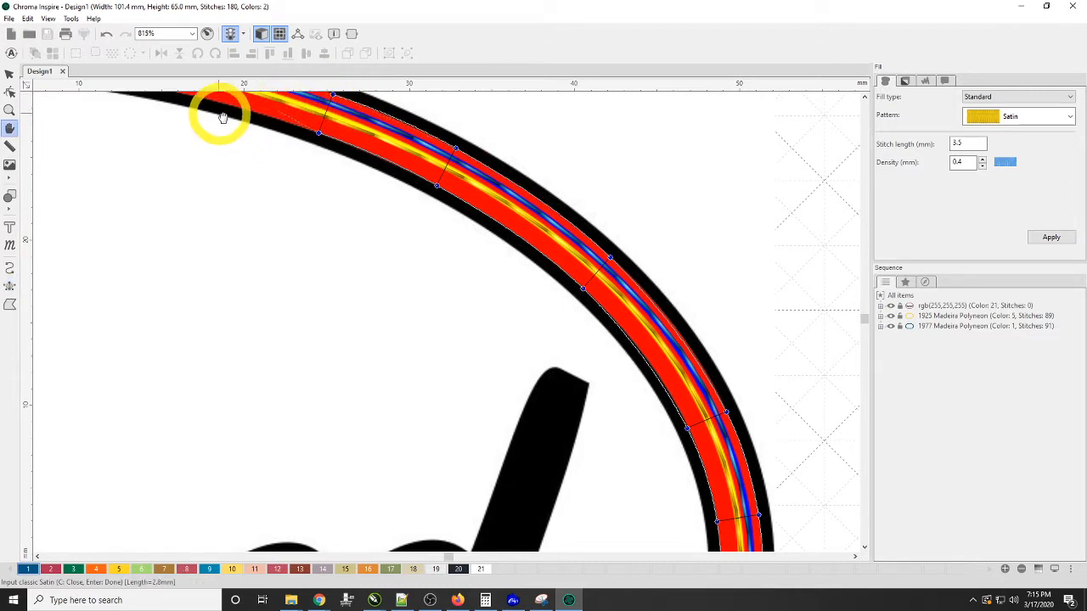
Extend the satin column across the oval's top with three point pairs, ending just past the top centre.
{"action": "left_click_drag", "start_coordinate": [218, 109], "coordinate": [525, 274]}
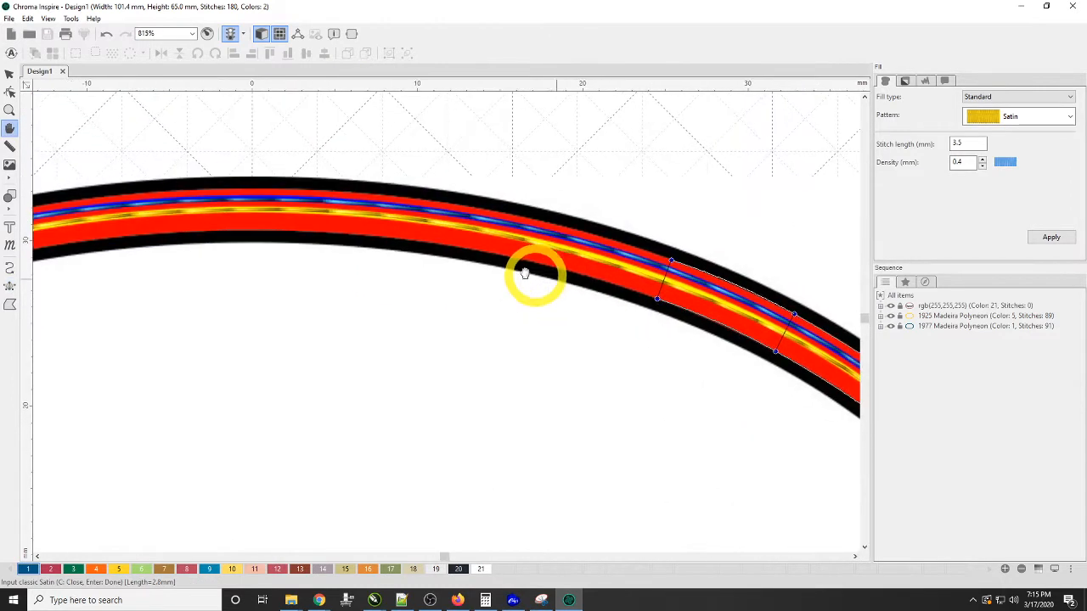
{"action": "left_click", "coordinate": [484, 251]}
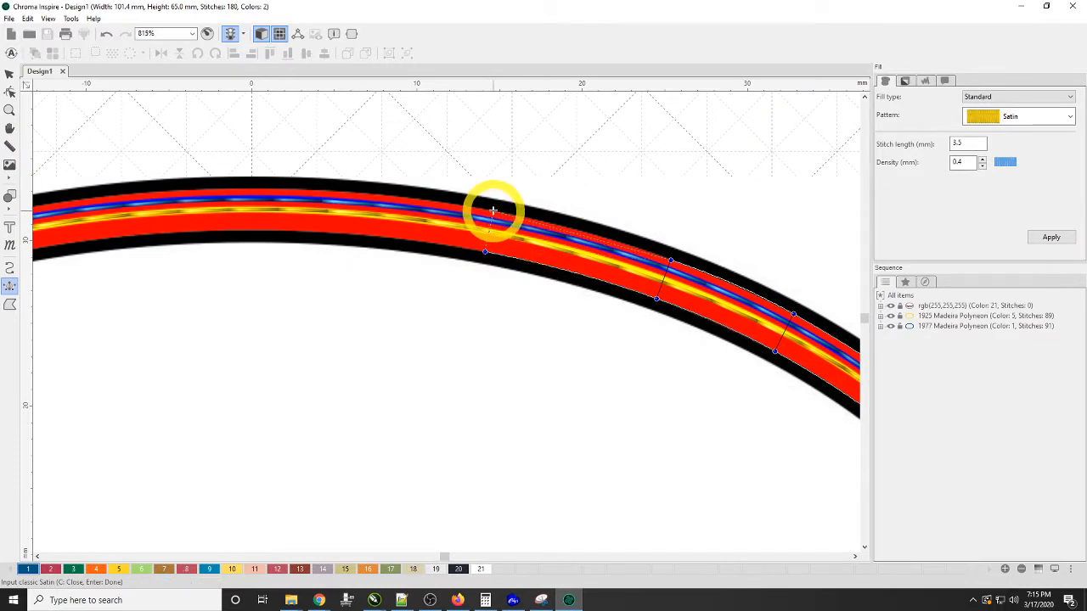
{"action": "left_click", "coordinate": [493, 210]}
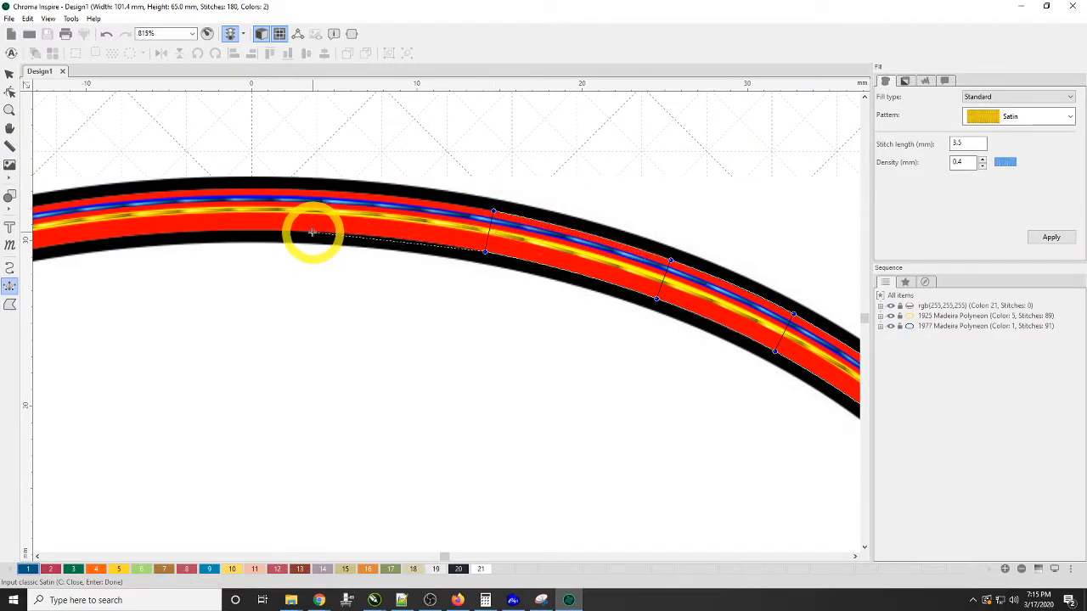
{"action": "left_click", "coordinate": [312, 231]}
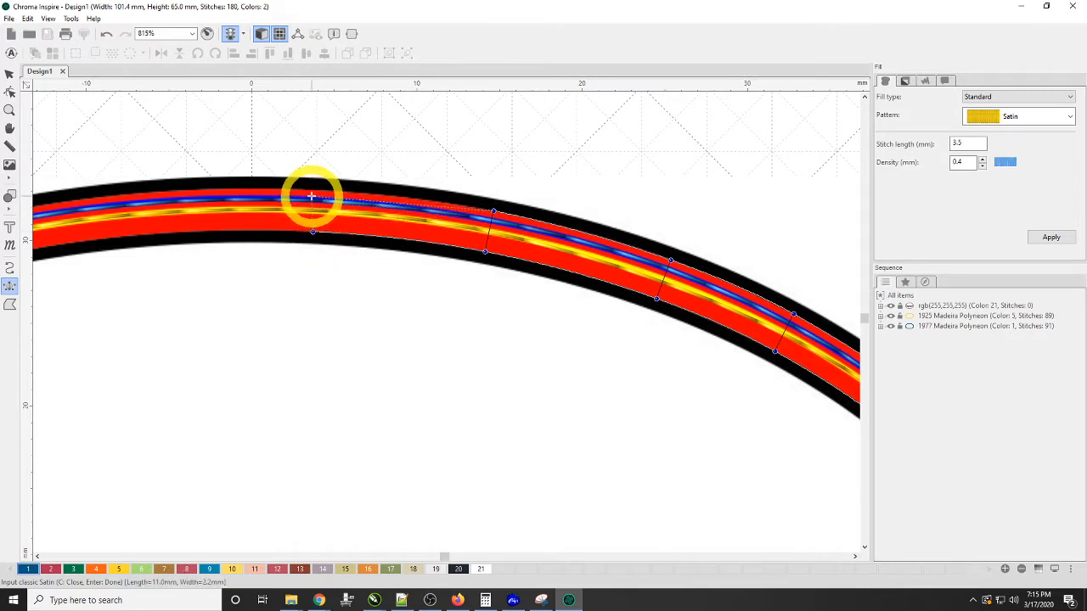
{"action": "left_click", "coordinate": [314, 190]}
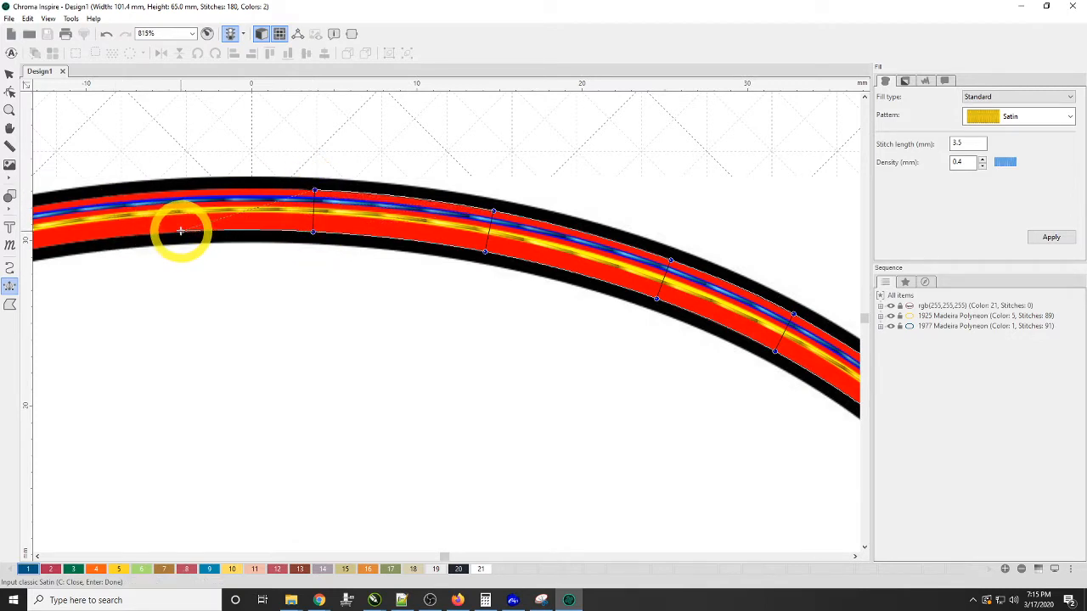
{"action": "left_click", "coordinate": [175, 192]}
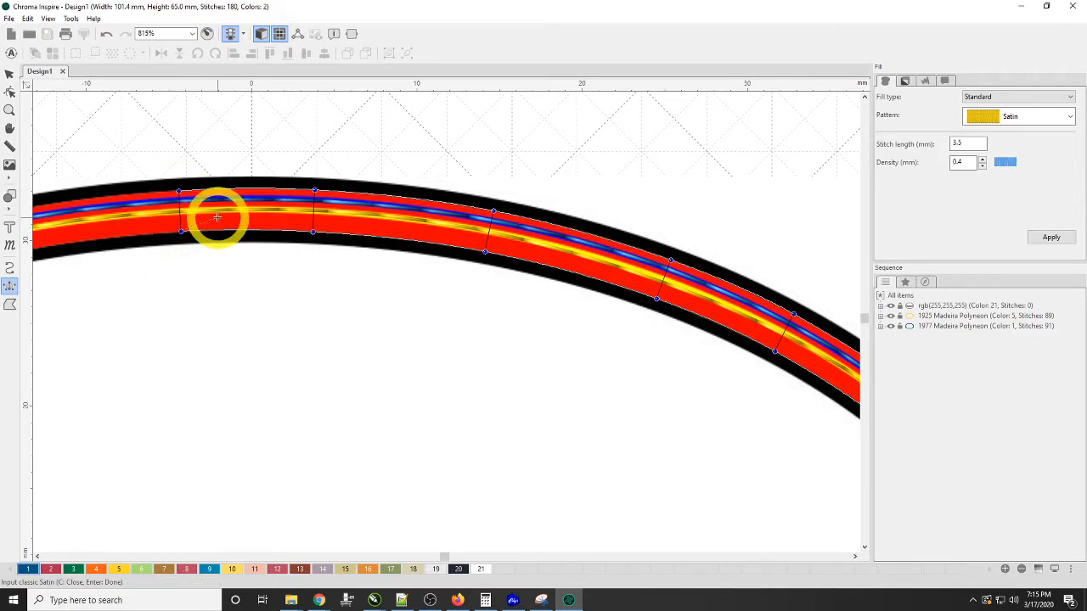
Continue the red band's satin column with three point pairs from left of the top centre down the oval's upper-left curve.
{"action": "key", "text": "space"}
{"action": "left_click_drag", "start_coordinate": [121, 265], "coordinate": [539, 256]}
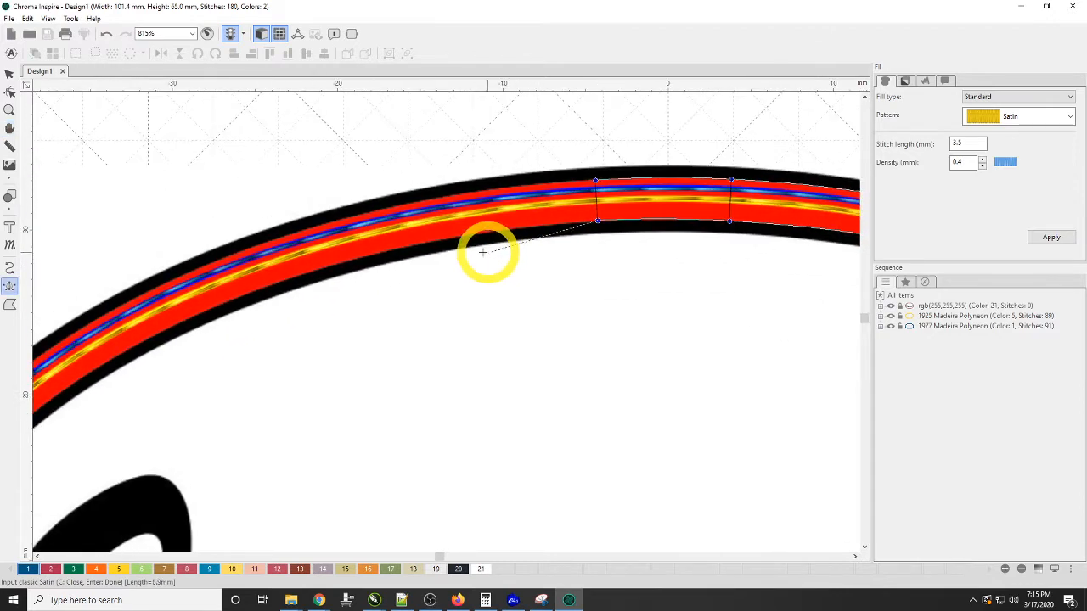
{"action": "left_click", "coordinate": [434, 241]}
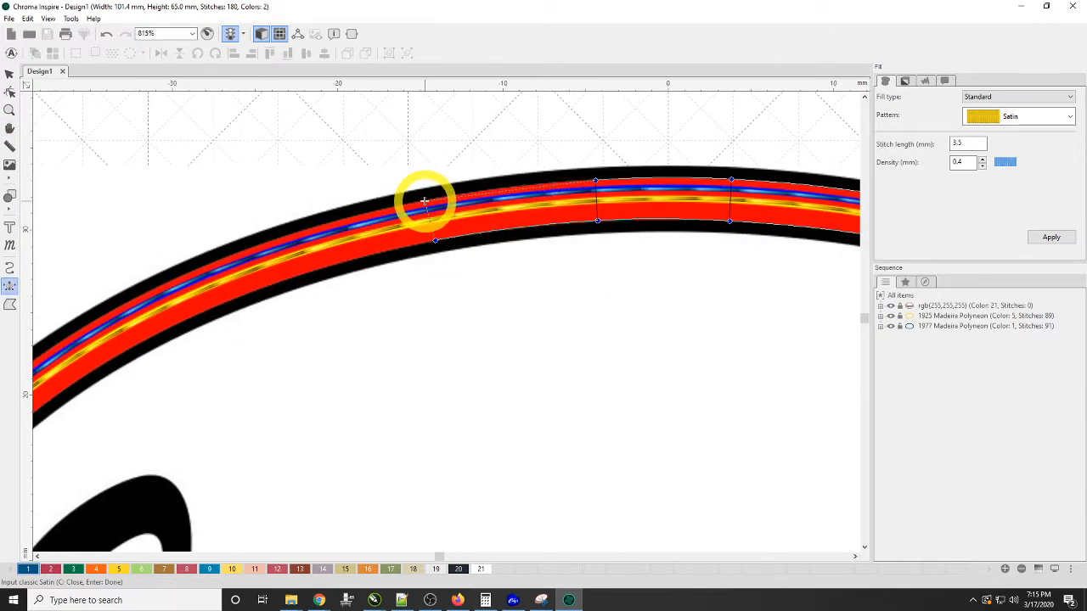
{"action": "left_click", "coordinate": [424, 201]}
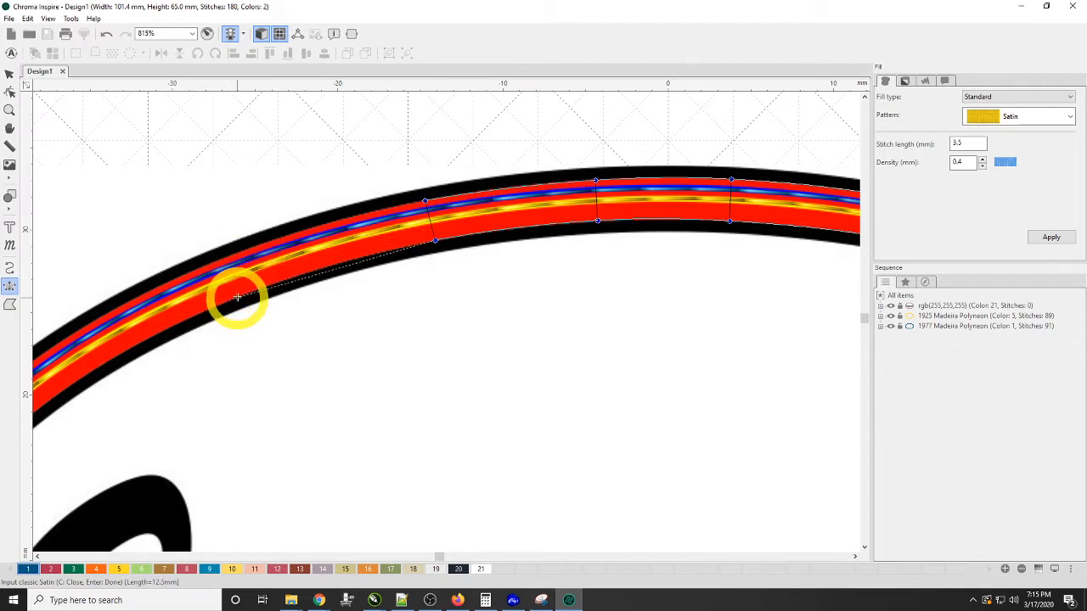
{"action": "left_click", "coordinate": [238, 296]}
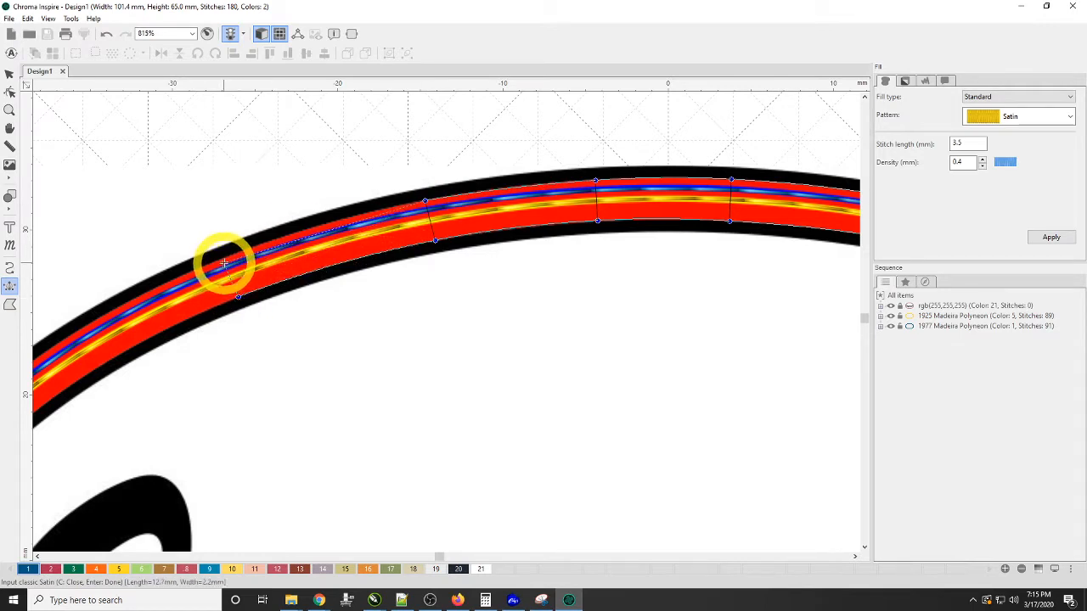
{"action": "left_click", "coordinate": [219, 258]}
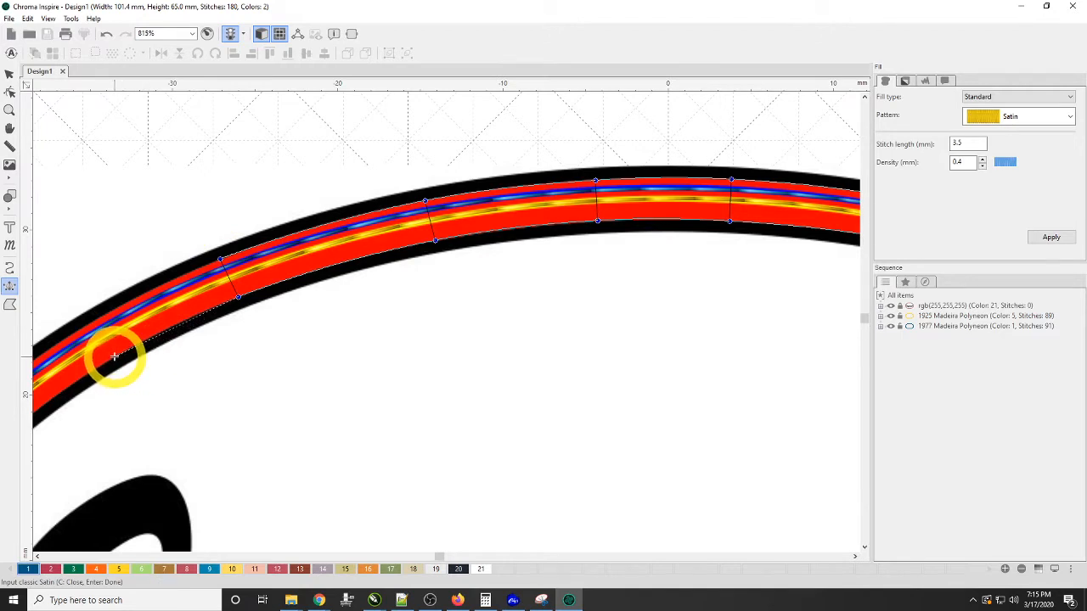
{"action": "left_click", "coordinate": [114, 357]}
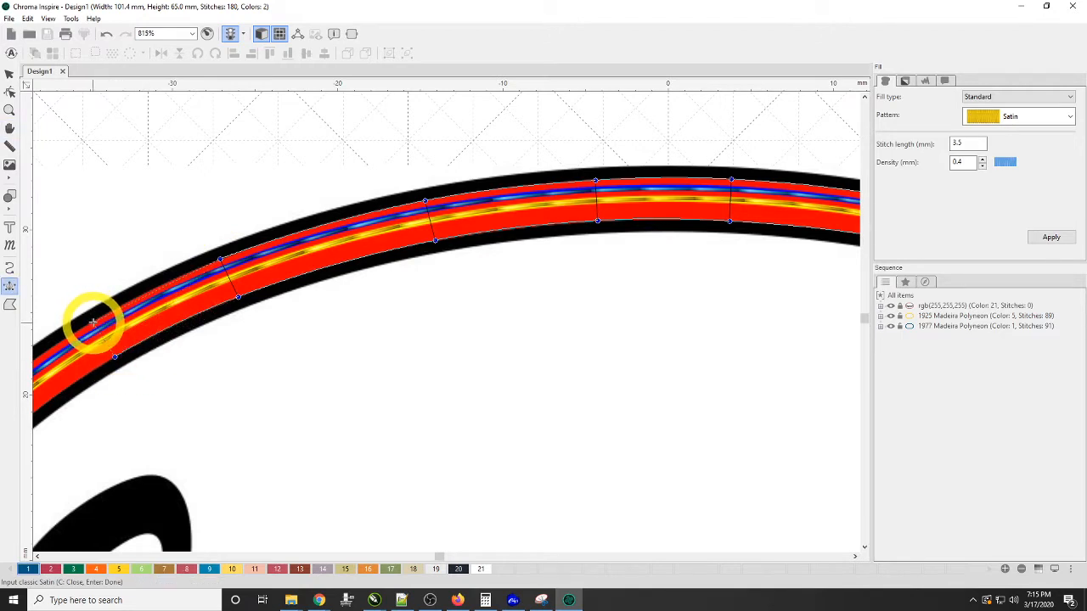
{"action": "left_click", "coordinate": [93, 323]}
Place three more satin point pairs across the red band from the upper-left curve to just above the oval's leftmost part.
{"action": "key", "text": "space"}
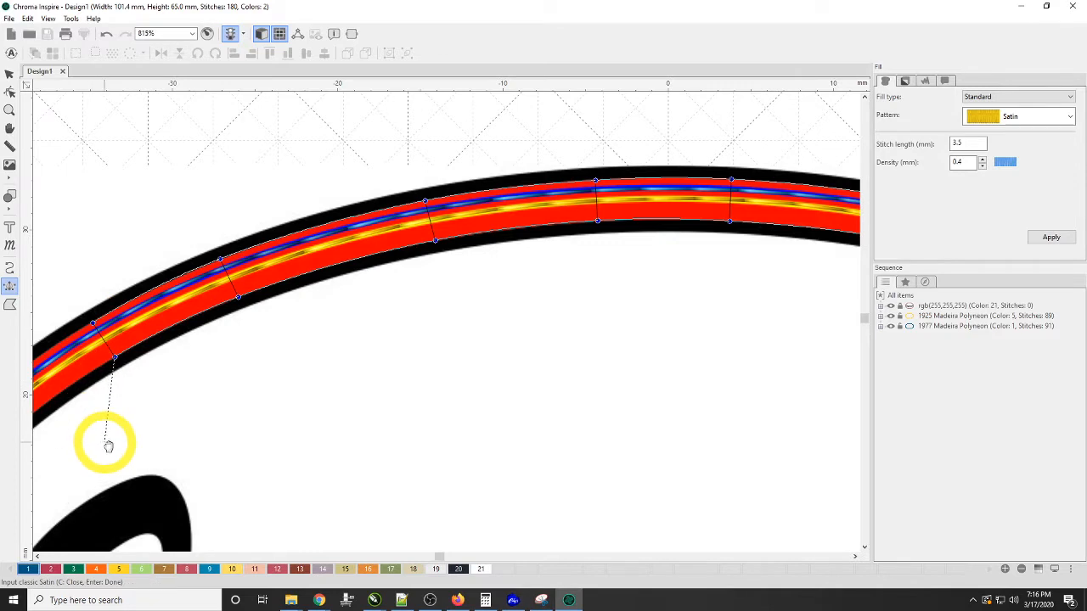
{"action": "left_click_drag", "start_coordinate": [105, 443], "coordinate": [500, 317]}
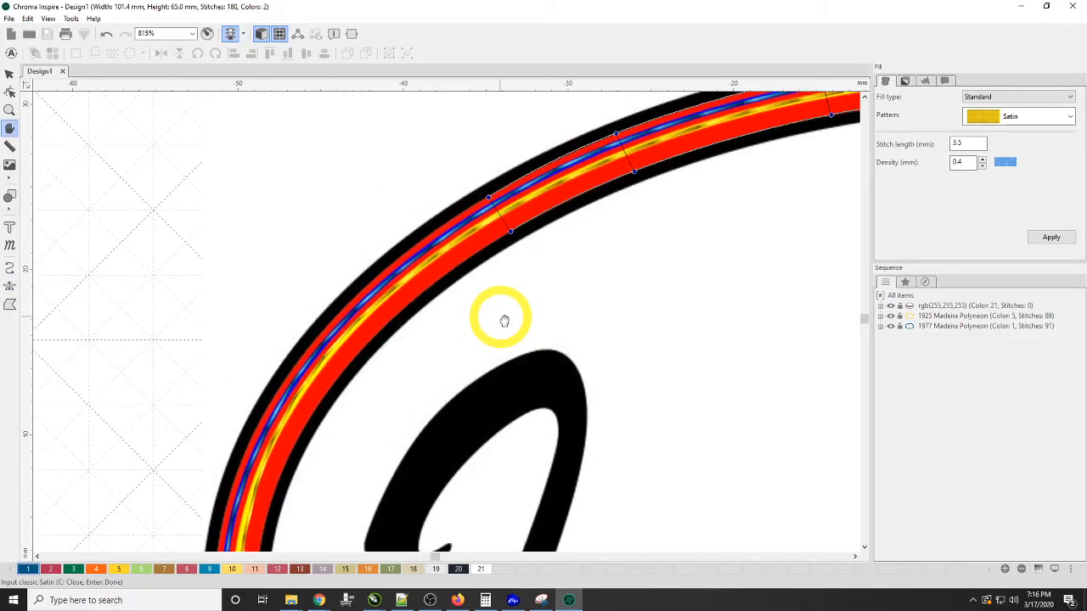
{"action": "left_click", "coordinate": [407, 305]}
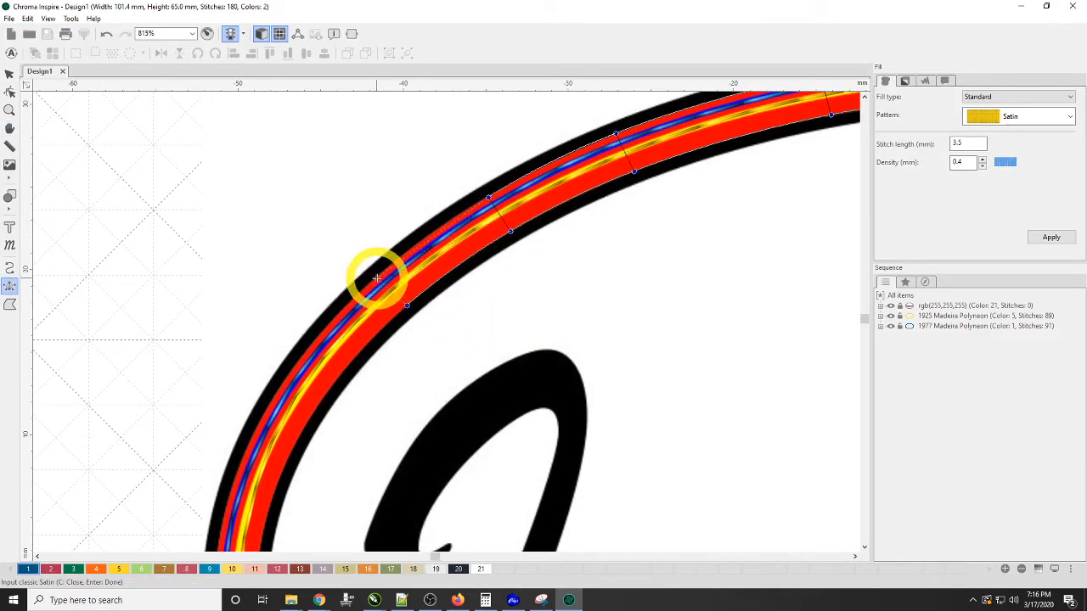
{"action": "left_click", "coordinate": [375, 278]}
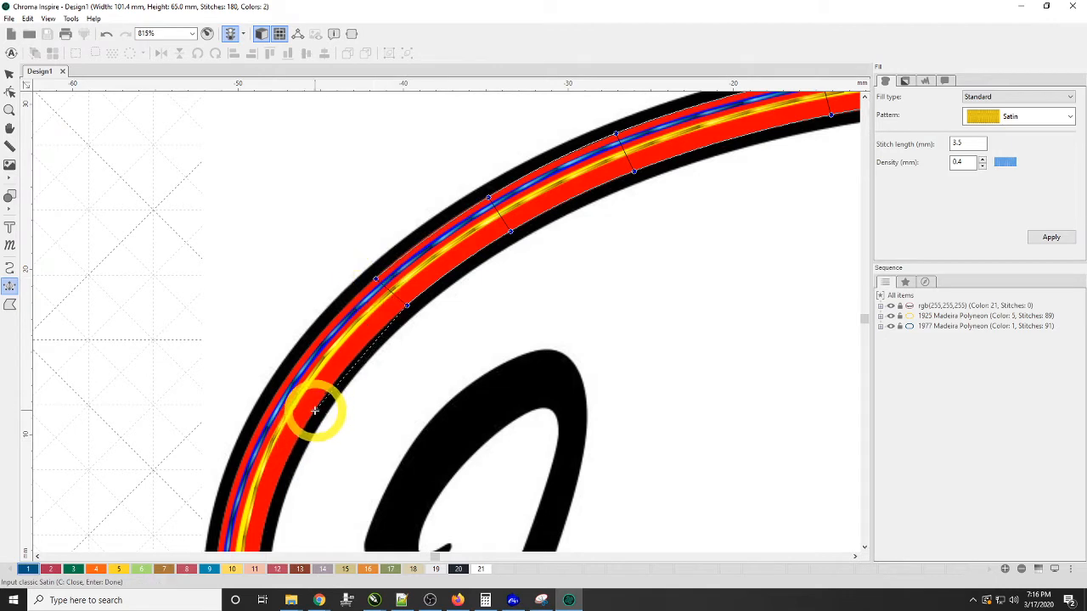
{"action": "left_click", "coordinate": [314, 411]}
{"action": "left_click", "coordinate": [278, 389]}
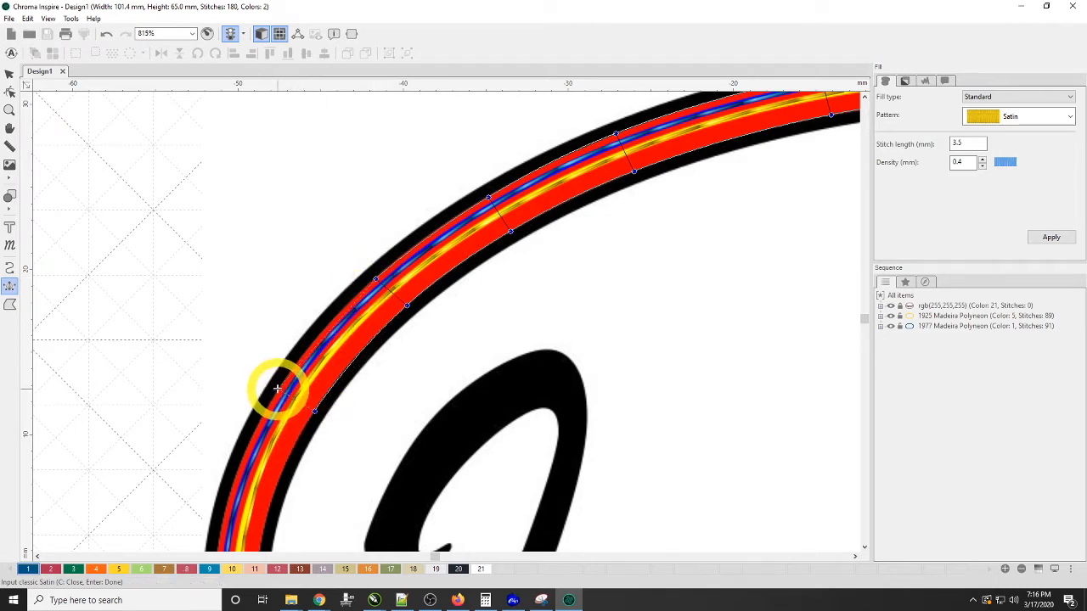
{"action": "left_click", "coordinate": [266, 515]}
{"action": "left_click", "coordinate": [228, 506]}
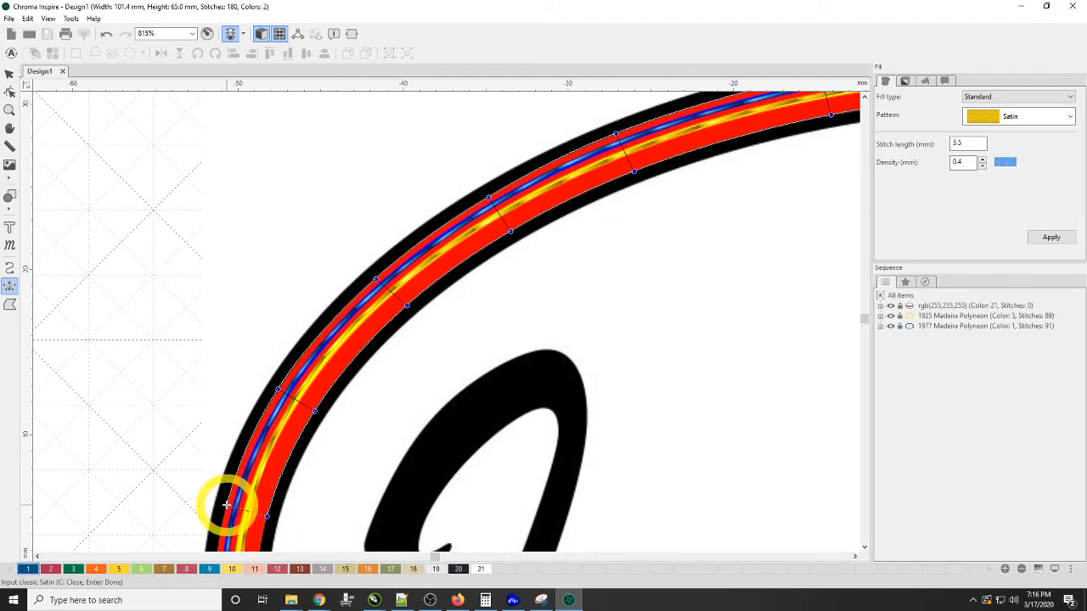
Carry the satin column around the oval's leftmost part with two point pairs across the red band below it.
{"action": "key", "text": "space"}
{"action": "left_click_drag", "start_coordinate": [316, 524], "coordinate": [407, 165]}
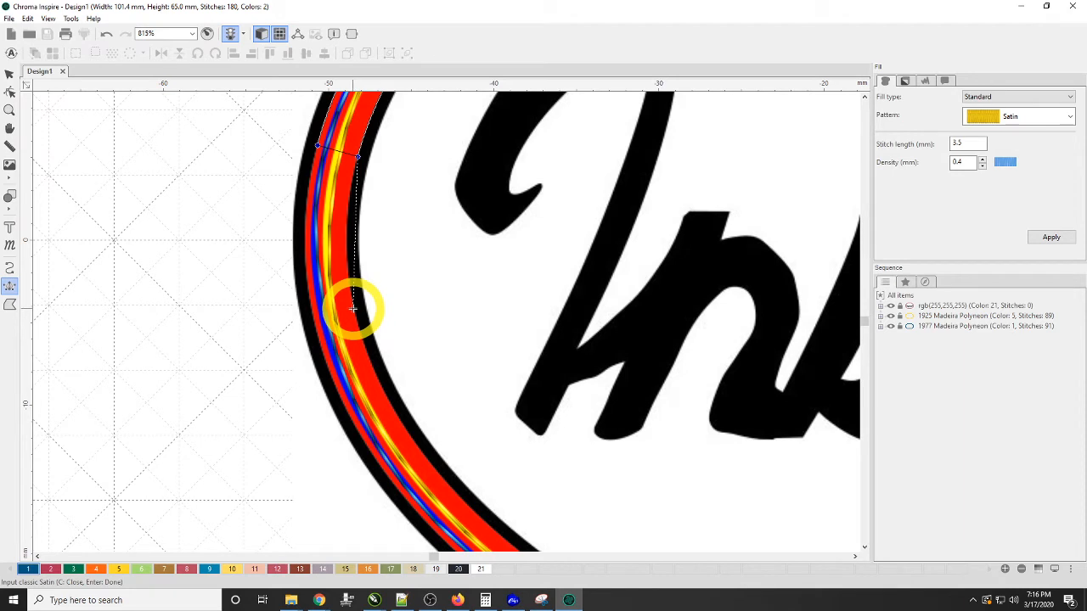
{"action": "left_click", "coordinate": [353, 309]}
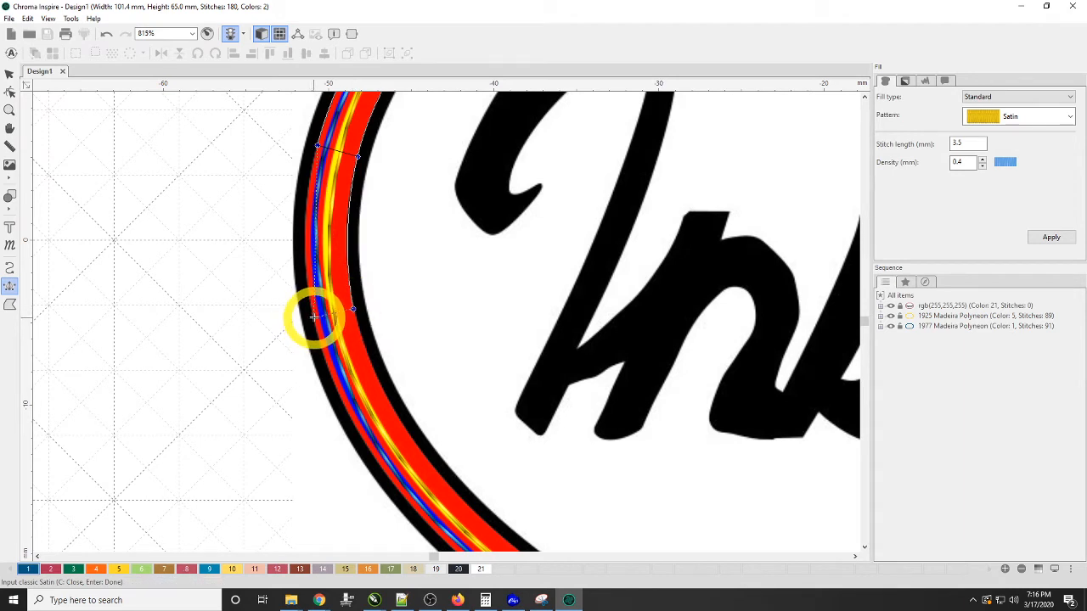
{"action": "left_click", "coordinate": [314, 317]}
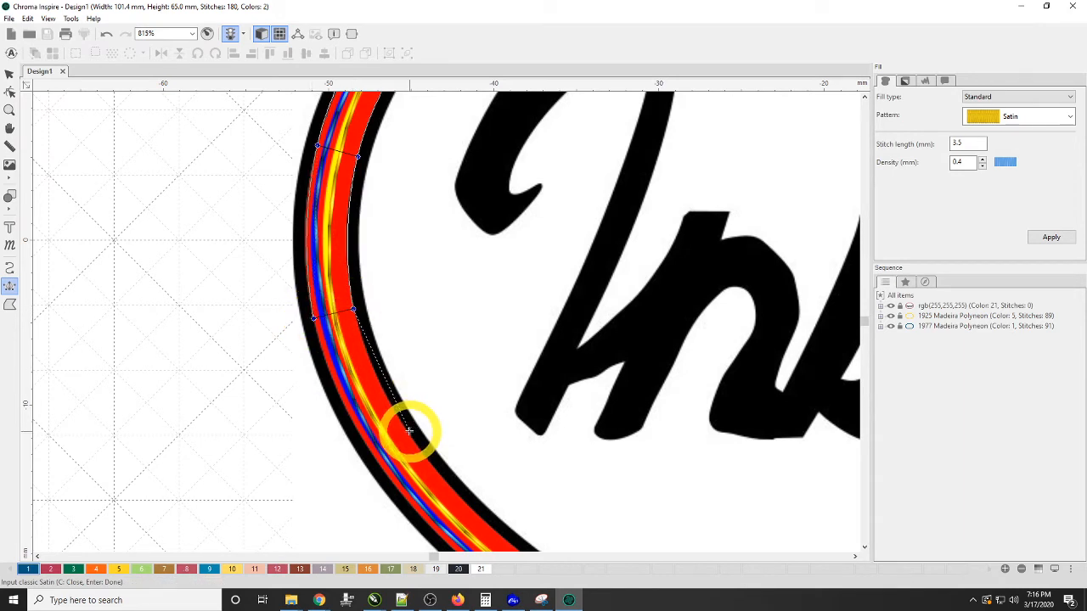
{"action": "left_click", "coordinate": [410, 434]}
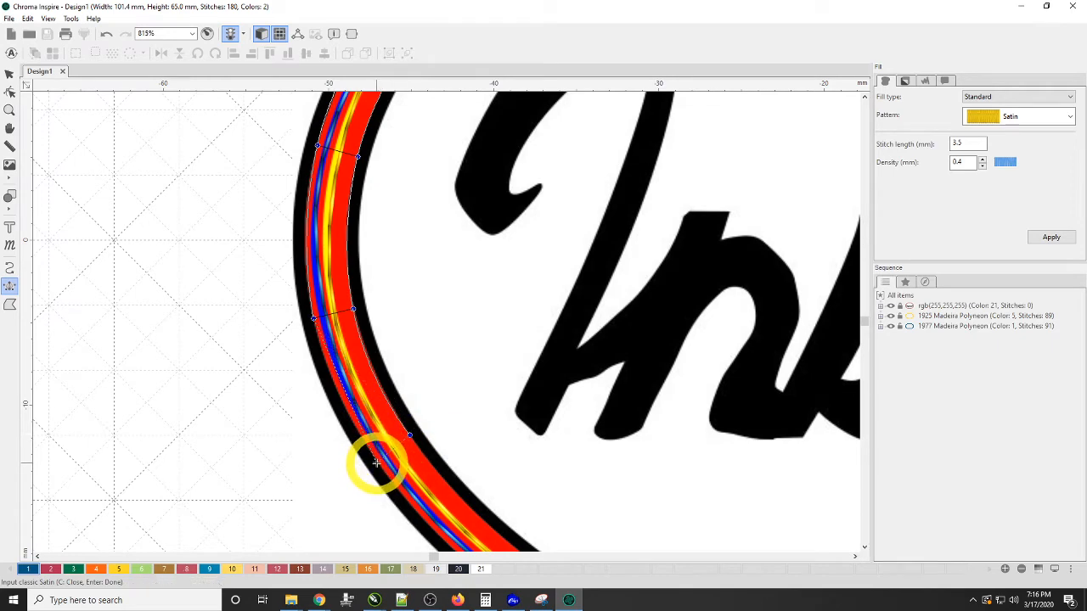
{"action": "left_click", "coordinate": [377, 462]}
Add two pairs of satin points across the red band along the oval's lower-left curve.
{"action": "key", "text": "space"}
{"action": "left_click_drag", "start_coordinate": [496, 519], "coordinate": [239, 267]}
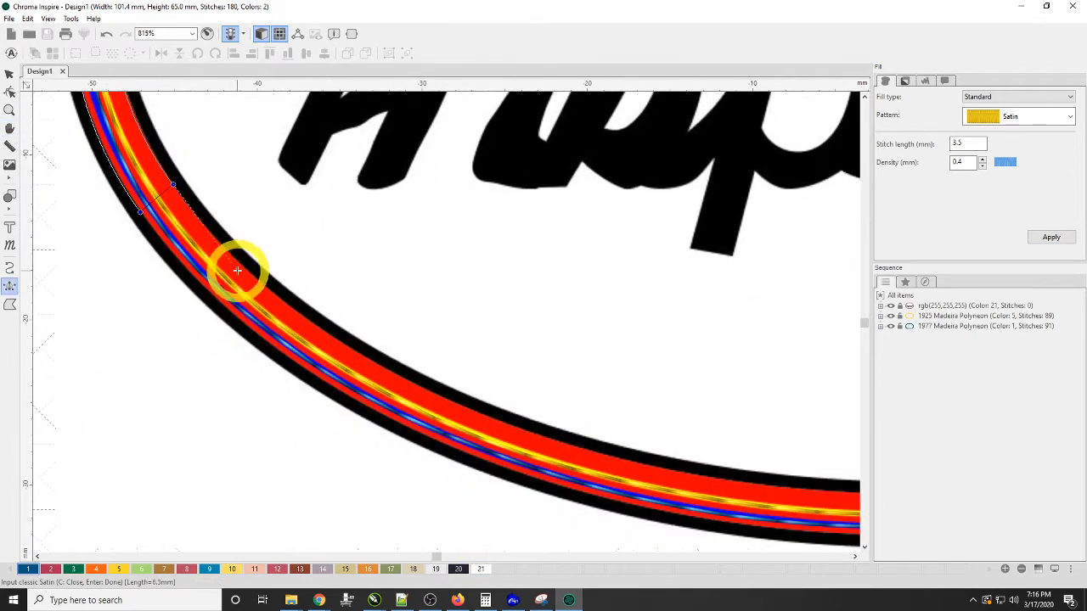
{"action": "left_click", "coordinate": [293, 310]}
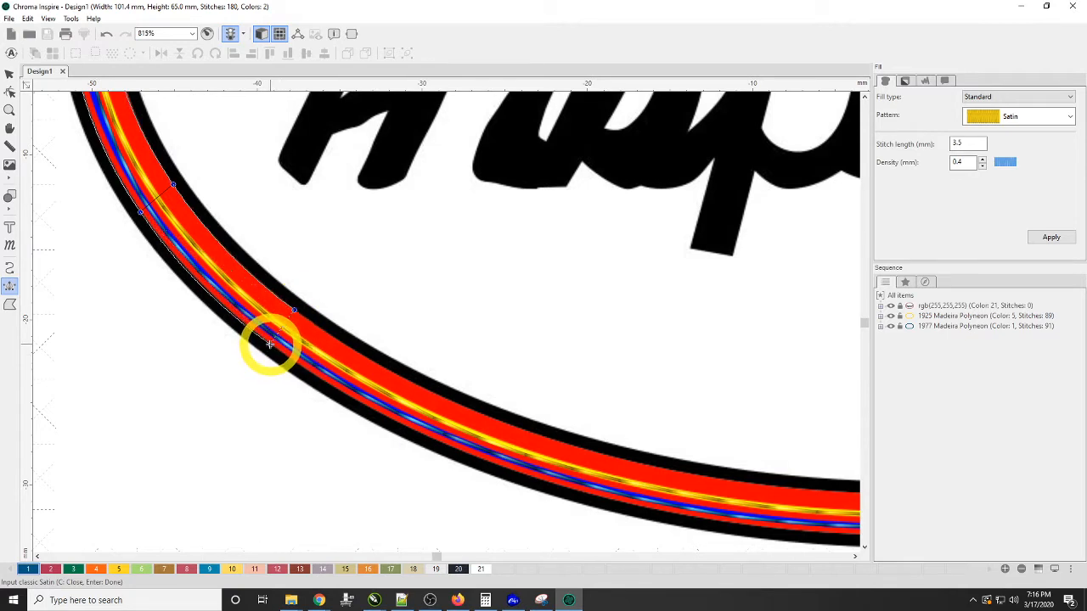
{"action": "left_click", "coordinate": [269, 343]}
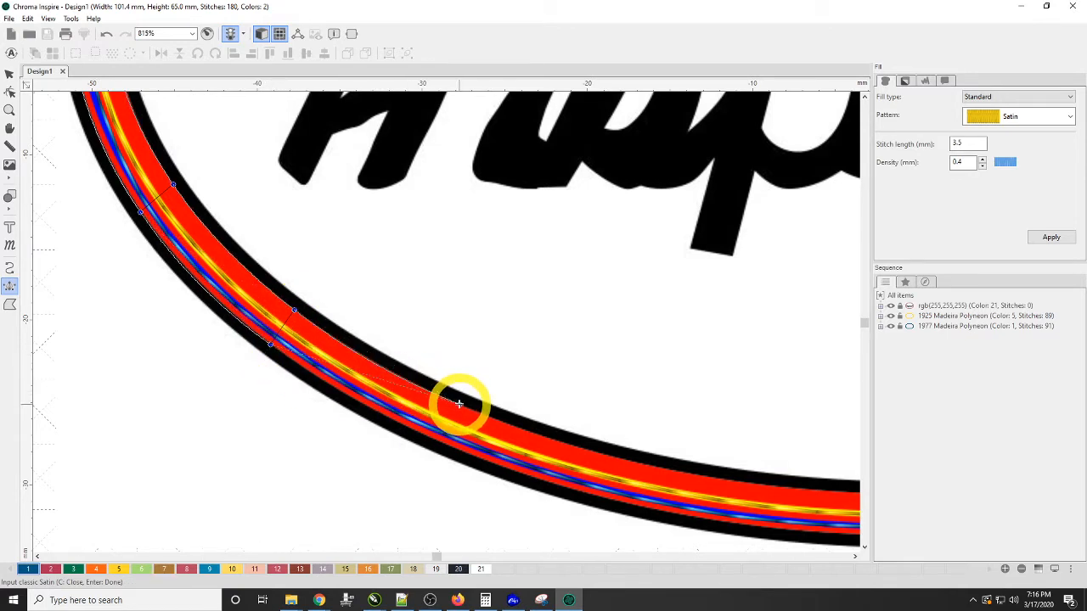
{"action": "left_click", "coordinate": [458, 404]}
{"action": "left_click", "coordinate": [445, 445]}
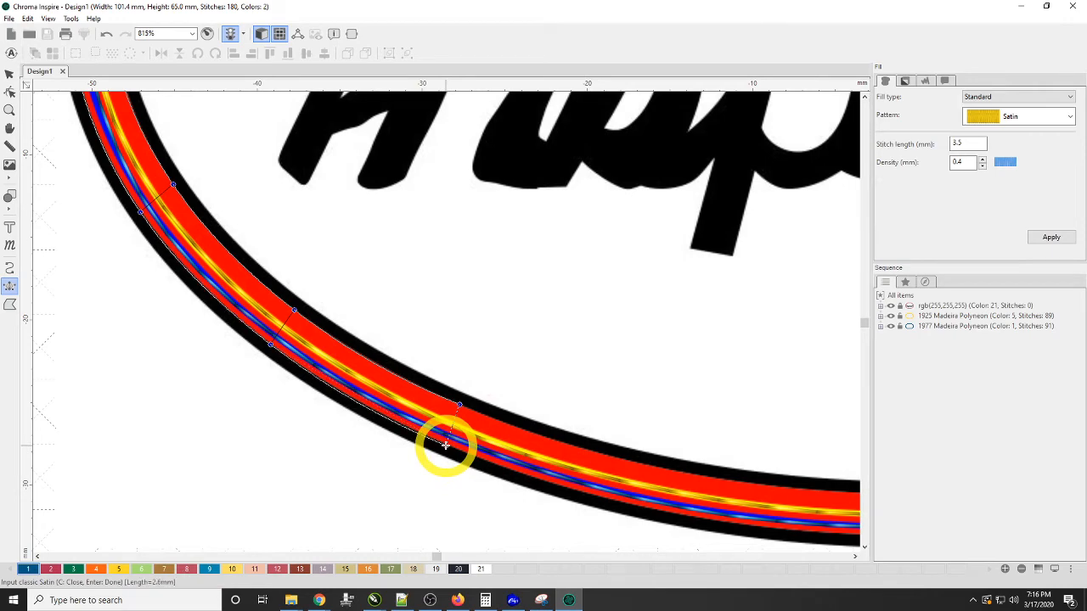
Extend the satin column along the oval's bottom with two point pairs, stopping just short of the column's starting pair.
{"action": "key", "text": "space"}
{"action": "left_click_drag", "start_coordinate": [602, 484], "coordinate": [352, 348]}
{"action": "left_click", "coordinate": [371, 324]}
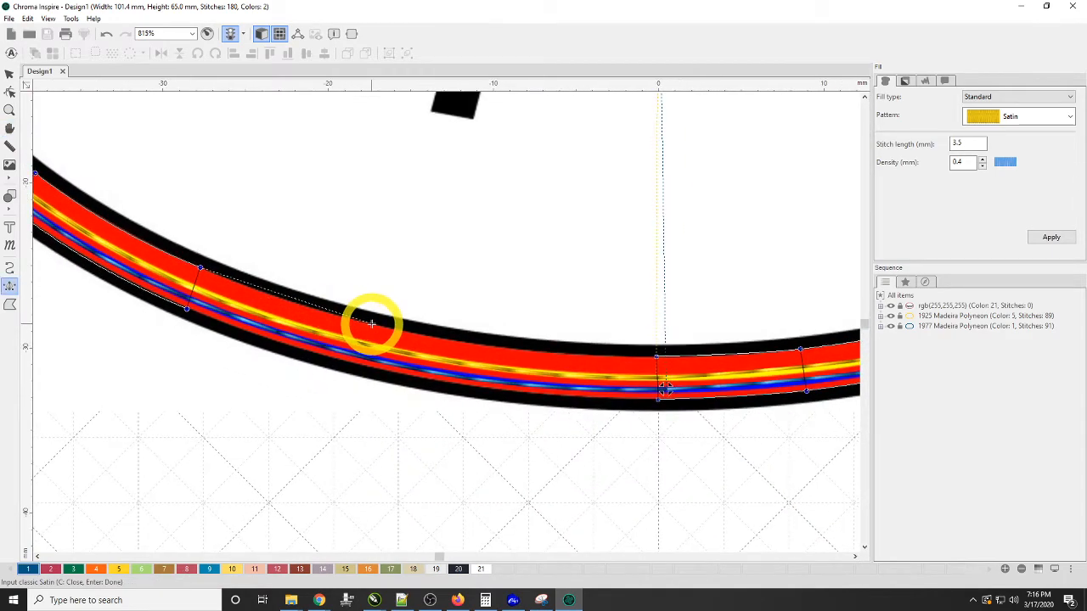
{"action": "left_click", "coordinate": [371, 324]}
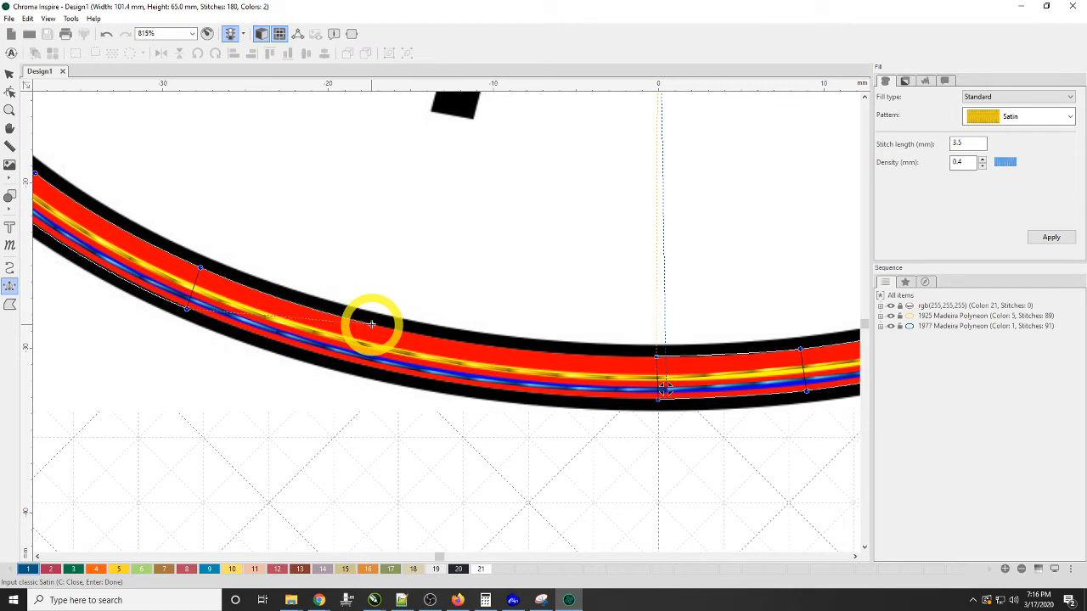
{"action": "left_click", "coordinate": [363, 365]}
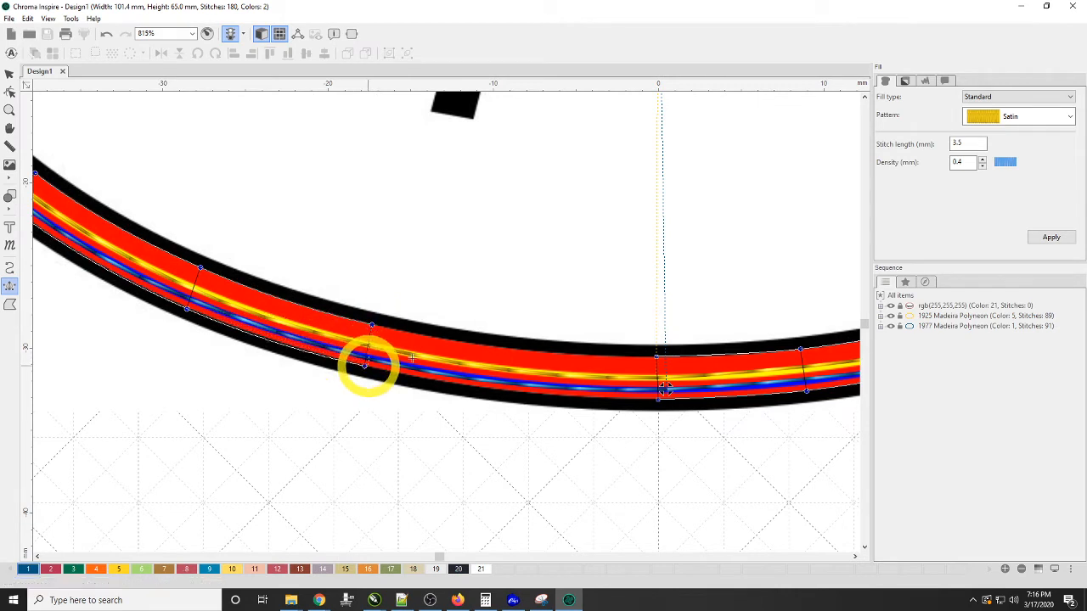
{"action": "left_click", "coordinate": [517, 349]}
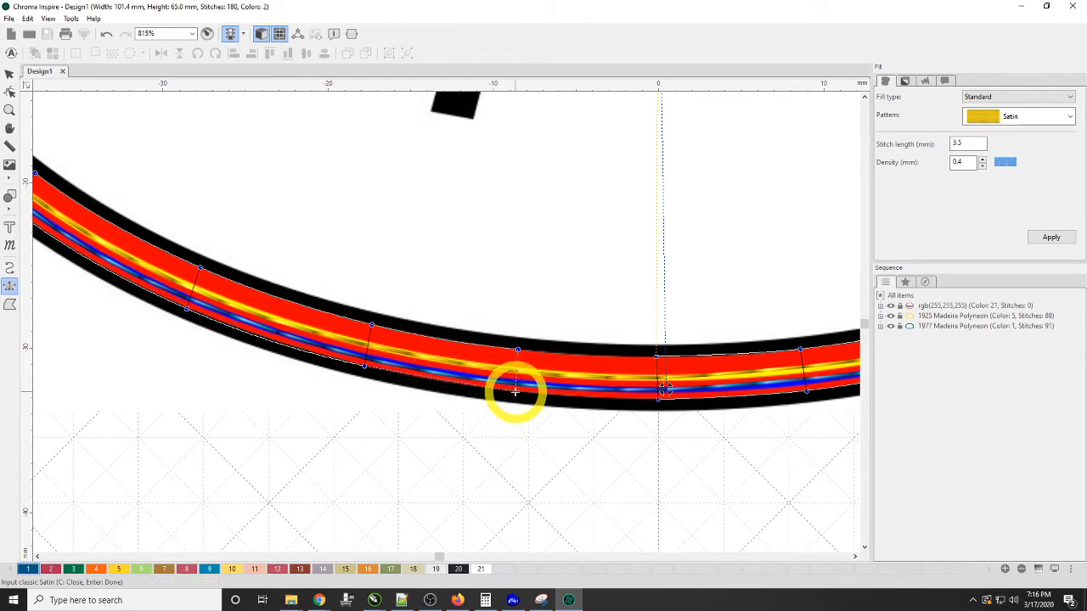
{"action": "left_click", "coordinate": [515, 392]}
Finish the satin column with a point pair slightly overlapping its start, and set its entry and exit points on the inner edge there.
{"action": "key", "text": "space"}
{"action": "left_click_drag", "start_coordinate": [669, 374], "coordinate": [368, 366]}
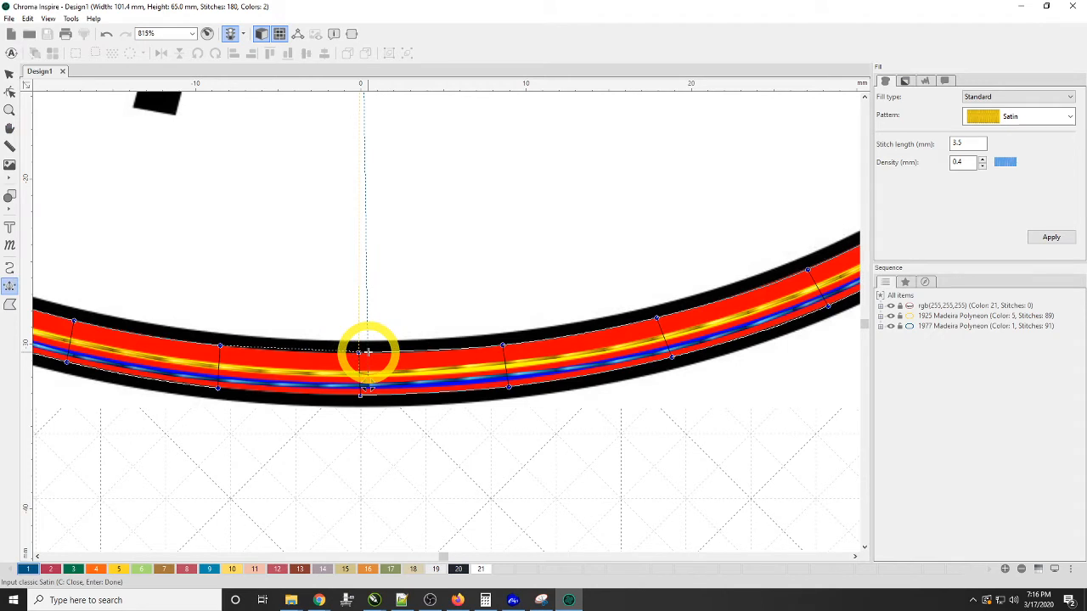
{"action": "left_click", "coordinate": [368, 351]}
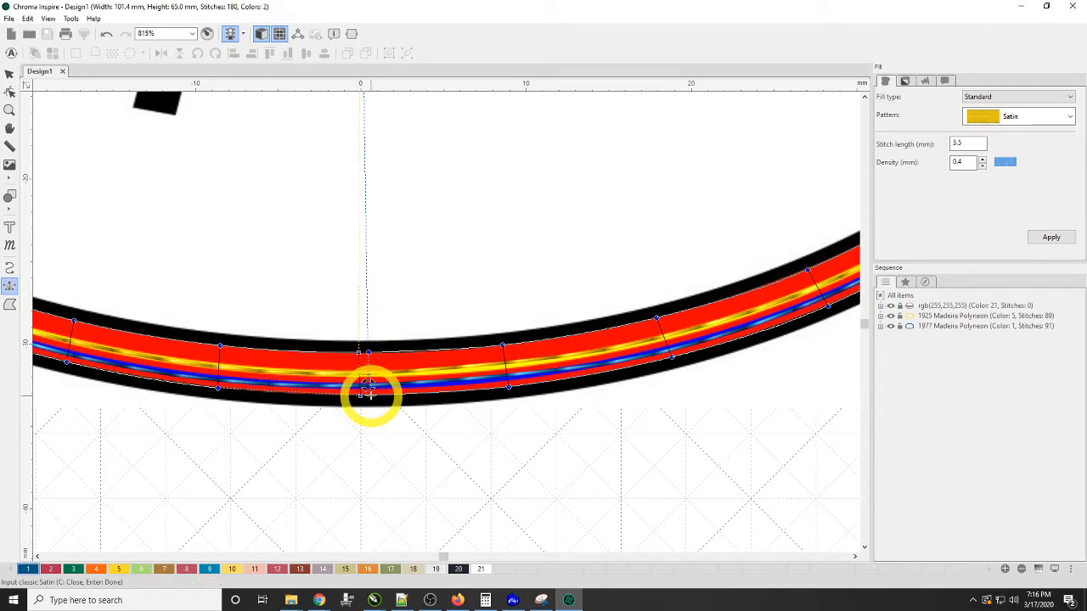
{"action": "left_click", "coordinate": [369, 391]}
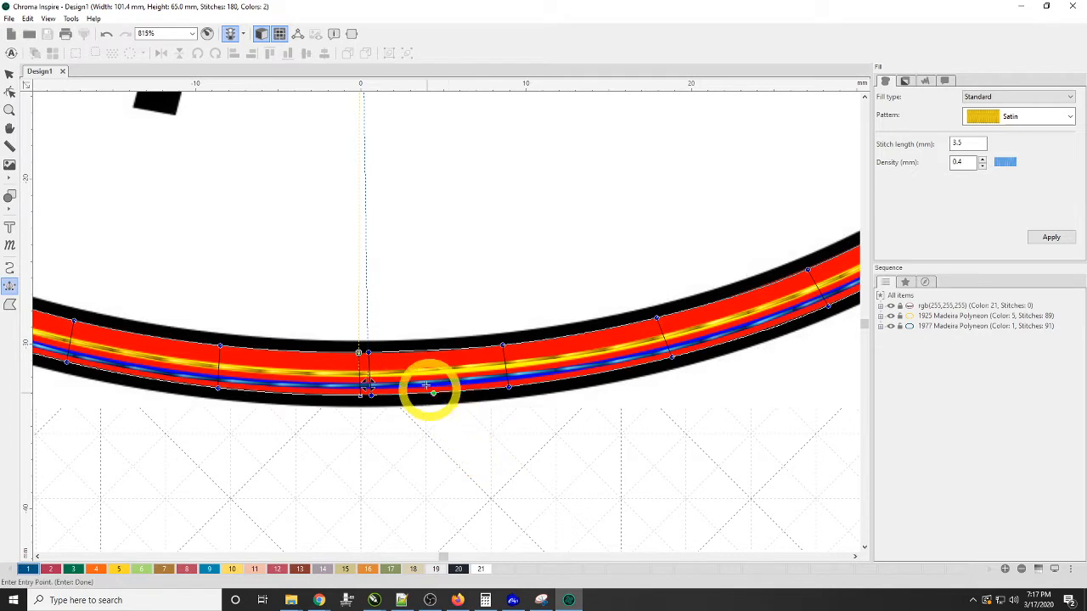
{"action": "left_click", "coordinate": [359, 353]}
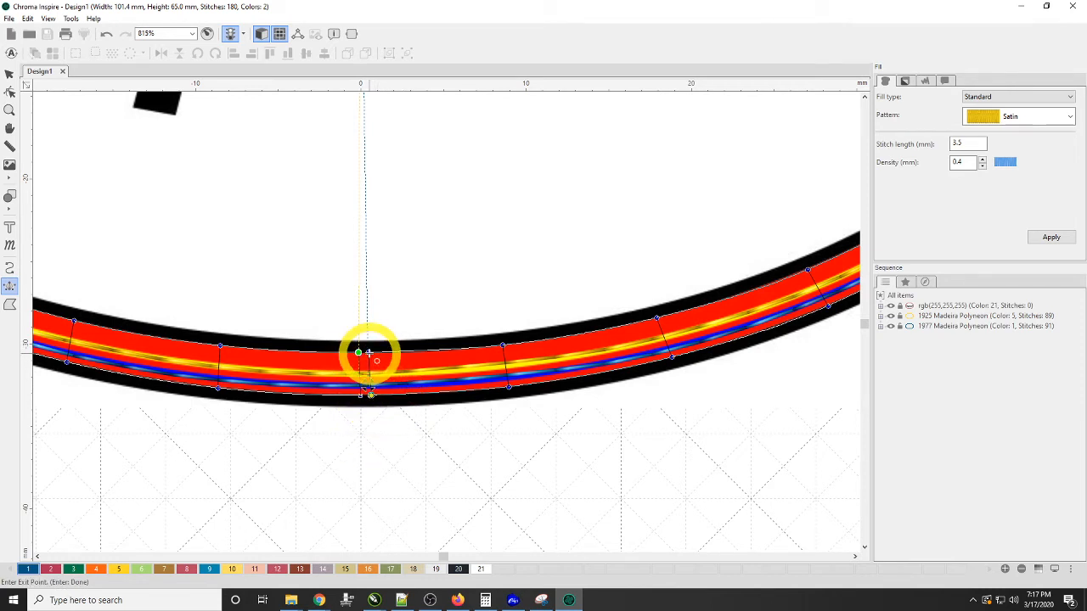
{"action": "left_click", "coordinate": [368, 352]}
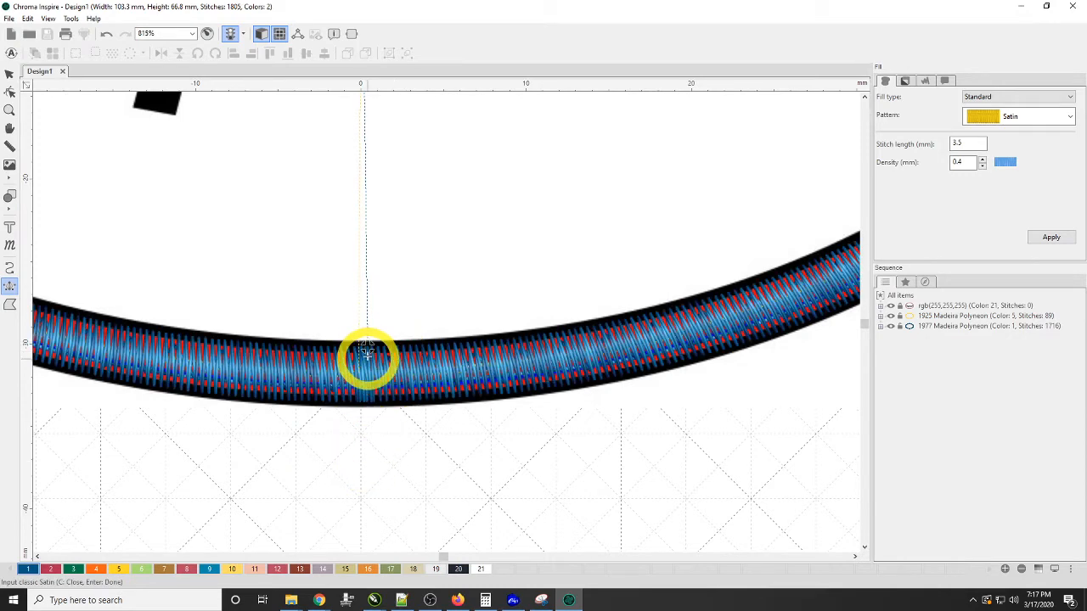
Select the oval's satin column and set its density to 0.3 mm.
{"action": "scroll", "coordinate": [381, 223], "scroll_direction": "down", "scroll_amount": 3}
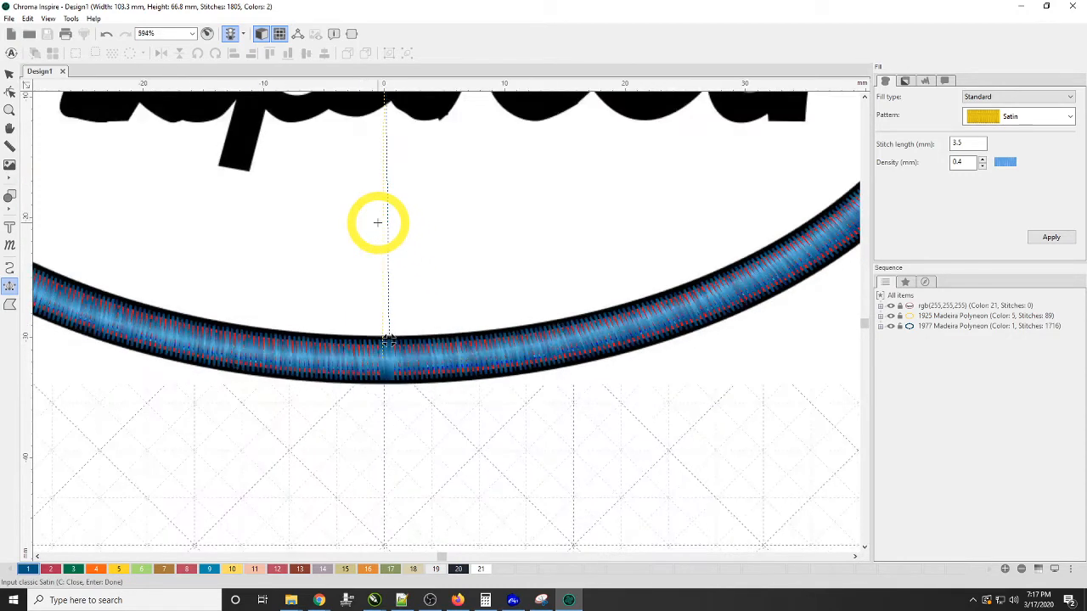
{"action": "scroll", "coordinate": [385, 241], "scroll_direction": "down", "scroll_amount": 1}
{"action": "scroll", "coordinate": [468, 214], "scroll_direction": "down", "scroll_amount": 1}
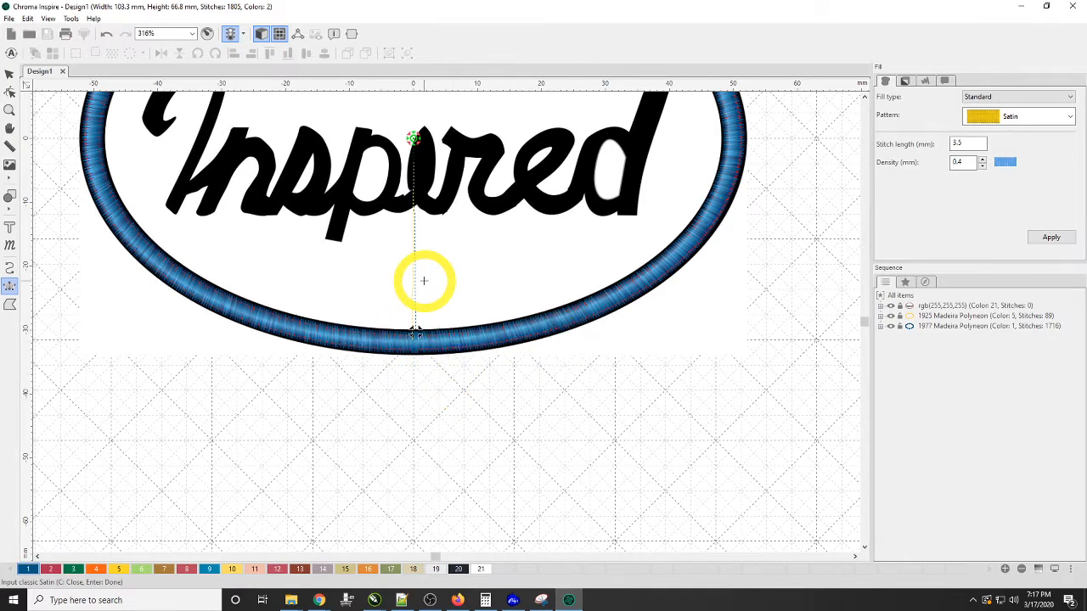
{"action": "scroll", "coordinate": [865, 97], "scroll_direction": "up", "scroll_amount": 5}
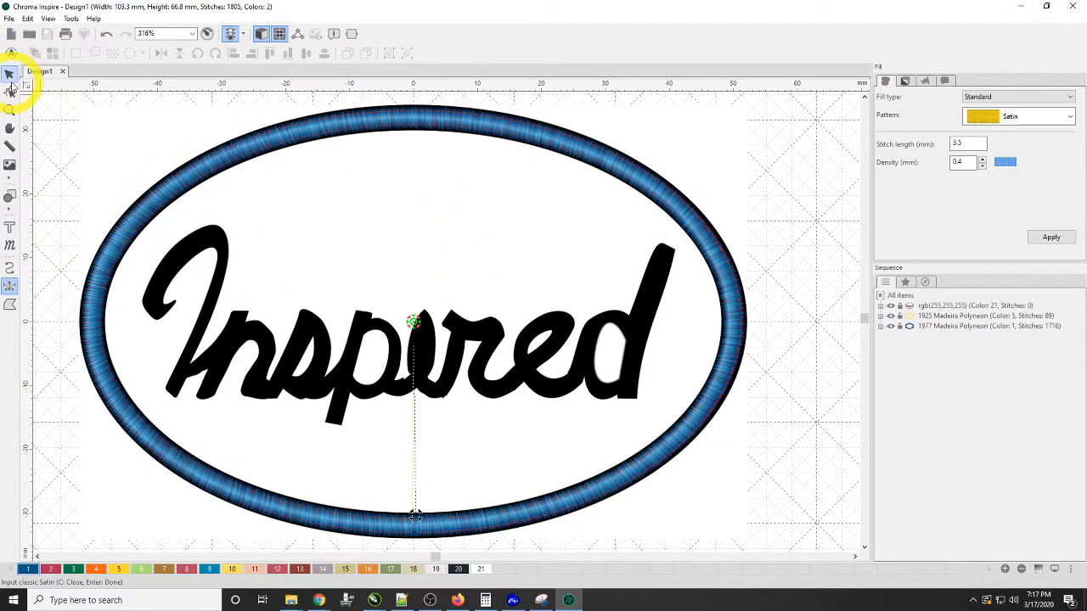
{"action": "left_click", "coordinate": [10, 75]}
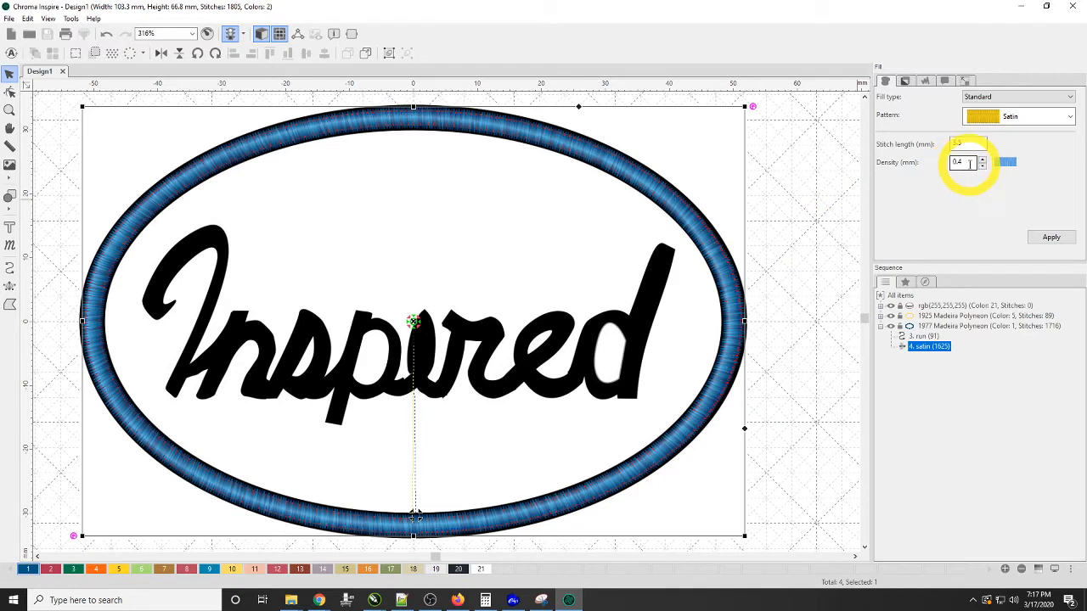
{"action": "left_click_drag", "start_coordinate": [970, 164], "coordinate": [940, 168]}
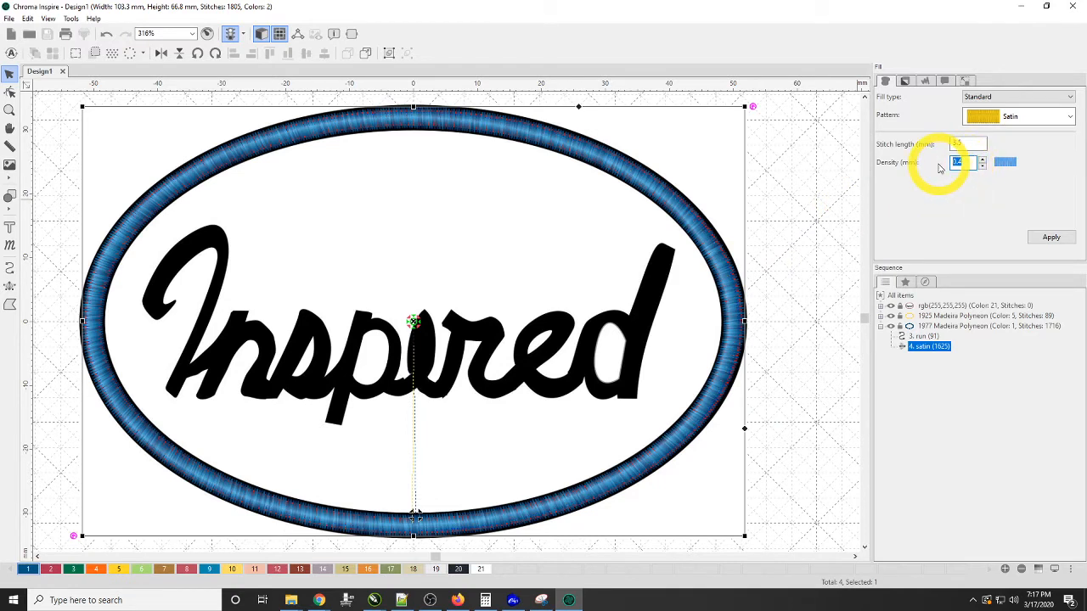
{"action": "type", "text": "0.3"}
{"action": "key", "text": "Return"}
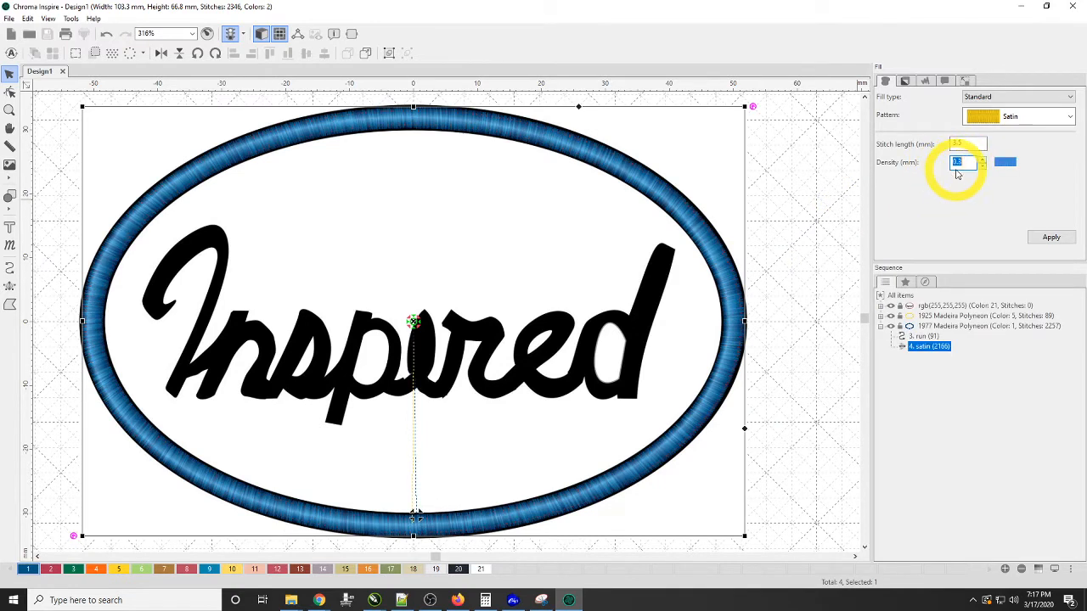
Set the selected satin column's density to 3 mm, turn off its Parallel underlay and deselect it.
{"action": "type", "text": "3"}
{"action": "key", "text": "Return"}
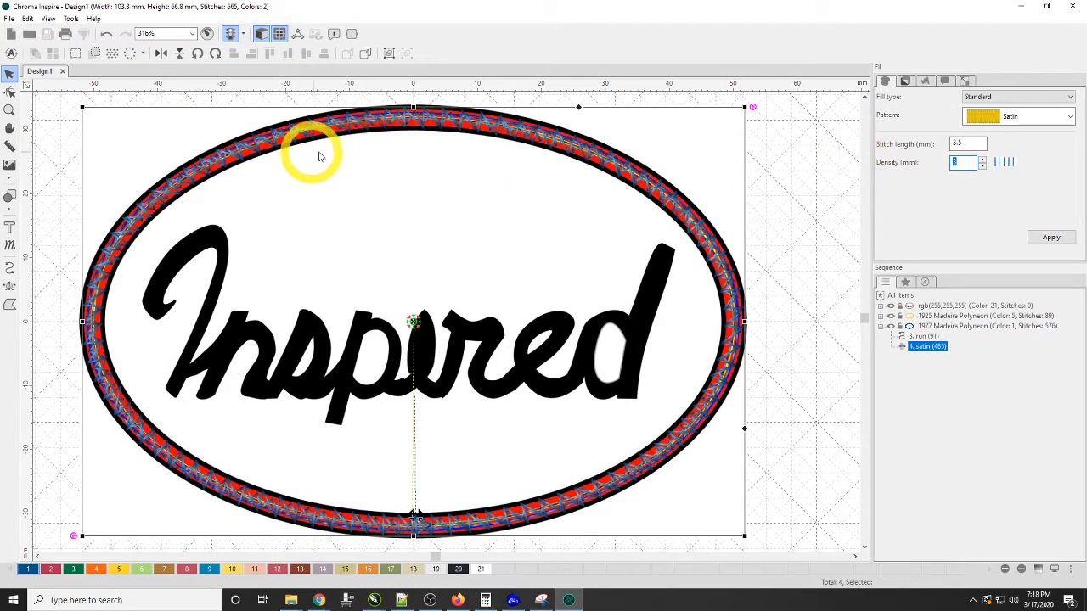
{"action": "left_click", "coordinate": [943, 82]}
{"action": "left_click", "coordinate": [924, 82]}
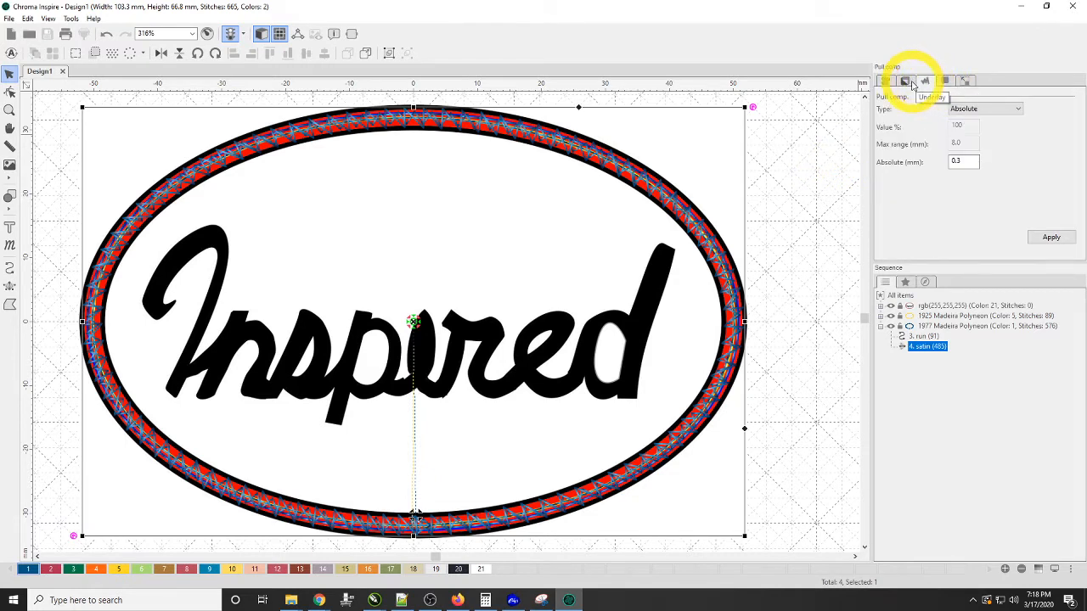
{"action": "left_click", "coordinate": [905, 83]}
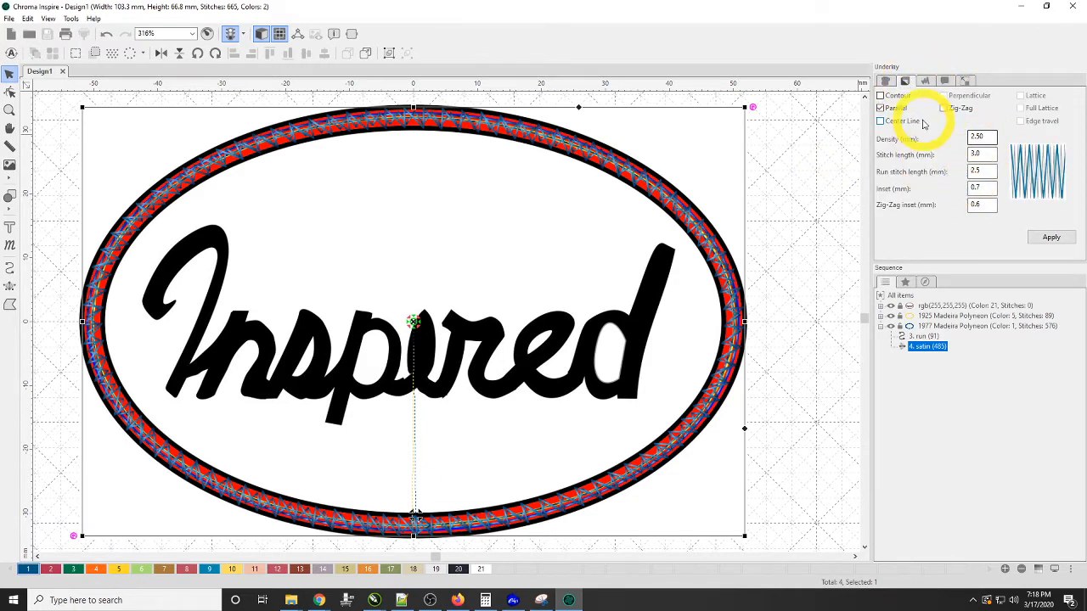
{"action": "left_click", "coordinate": [890, 111]}
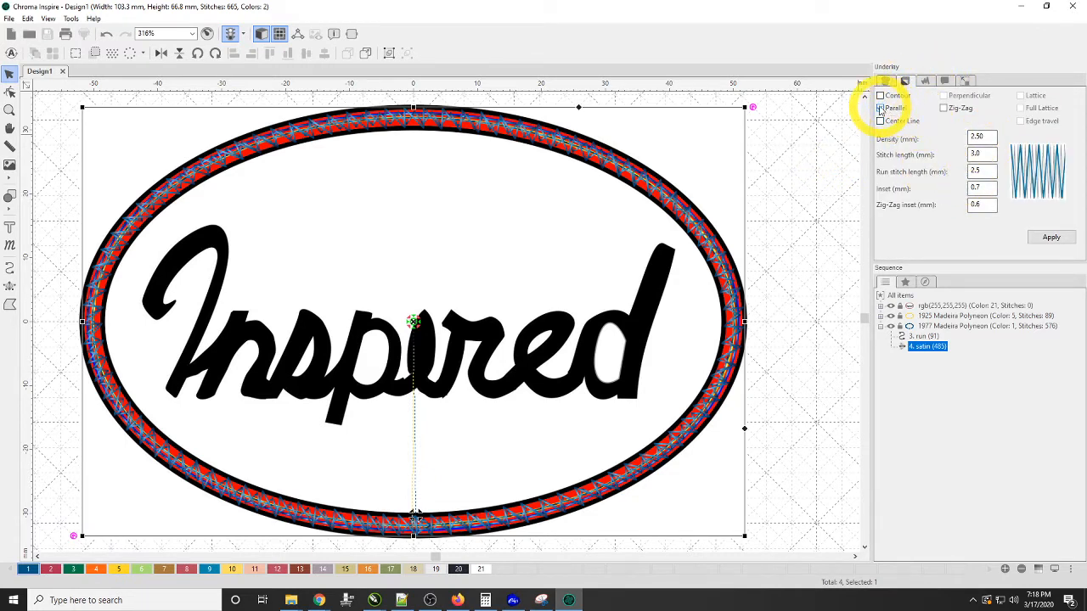
{"action": "left_click", "coordinate": [1056, 241]}
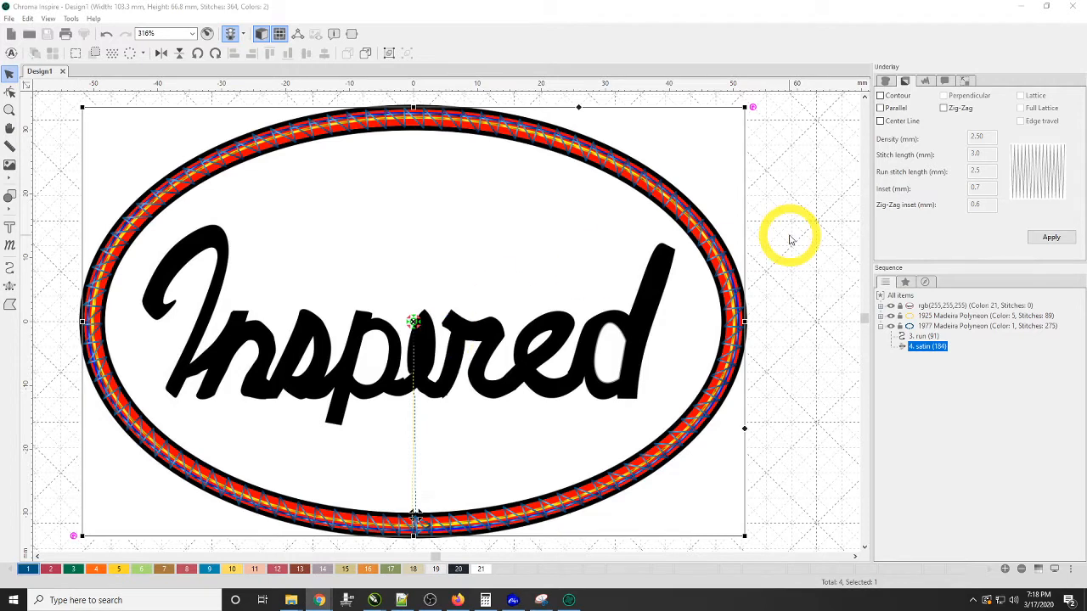
{"action": "left_click", "coordinate": [68, 209]}
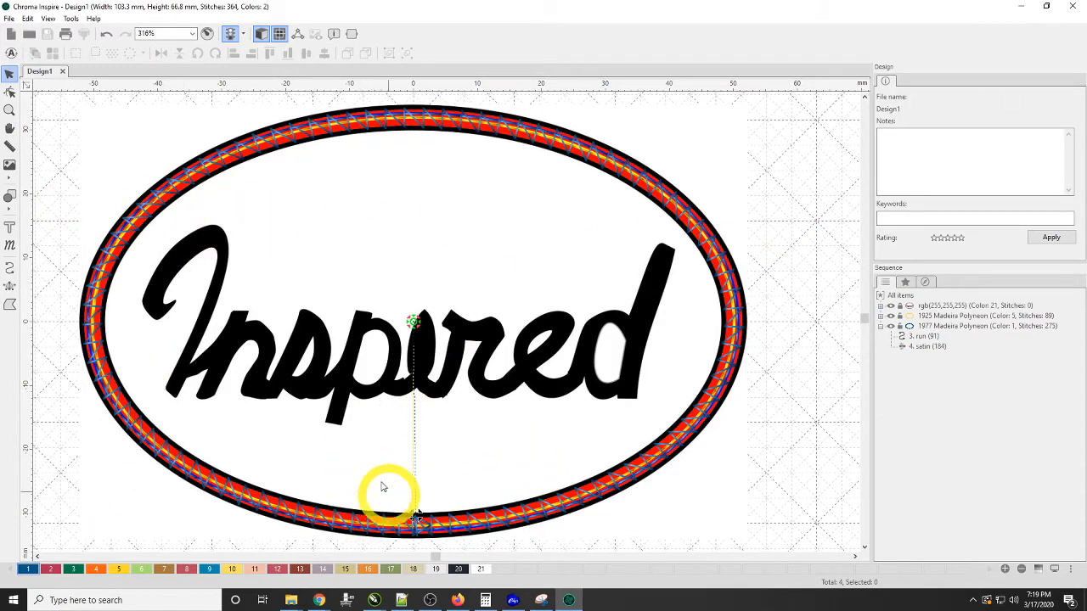
Start a classic satin column across the full black border at the oval's bottom center, extending it rightward to a third point pair.
{"action": "left_click", "coordinate": [10, 288]}
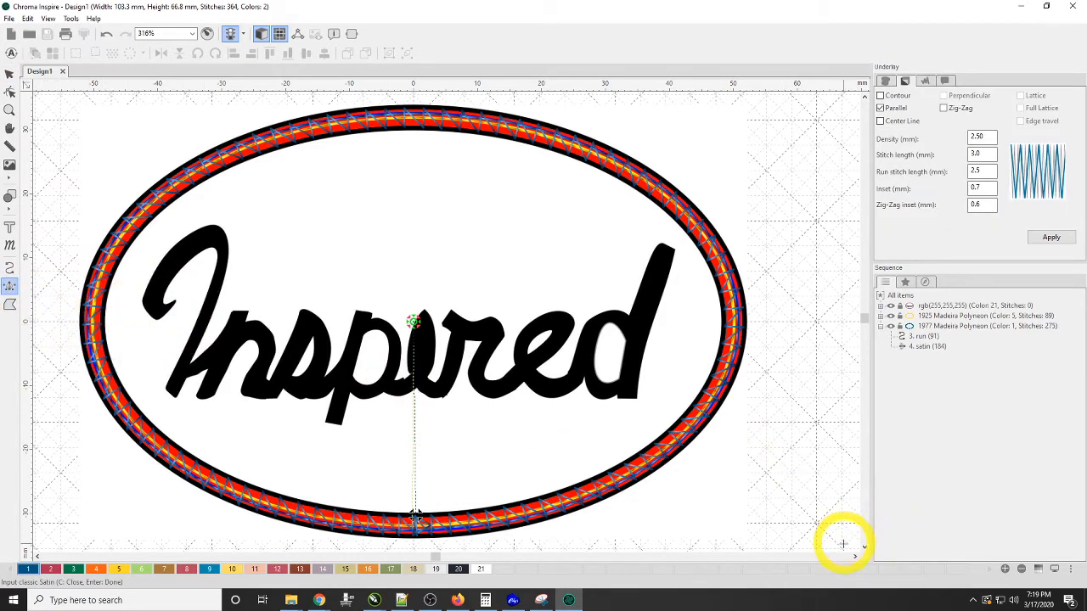
{"action": "scroll", "coordinate": [865, 548], "scroll_direction": "down", "scroll_amount": 3}
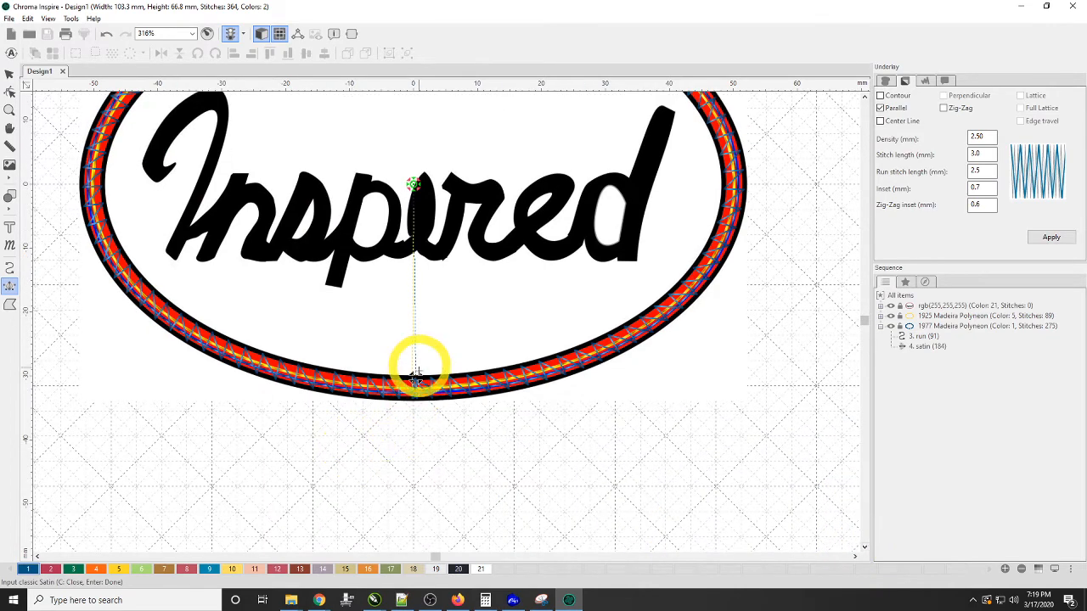
{"action": "scroll", "coordinate": [417, 370], "scroll_direction": "up", "scroll_amount": 4}
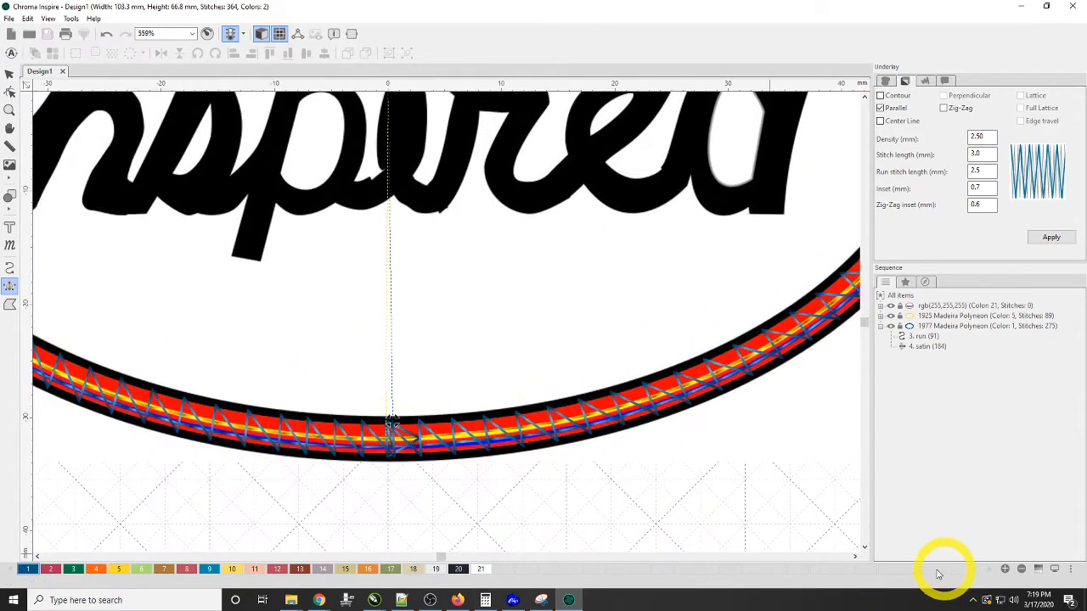
{"action": "left_click", "coordinate": [36, 556]}
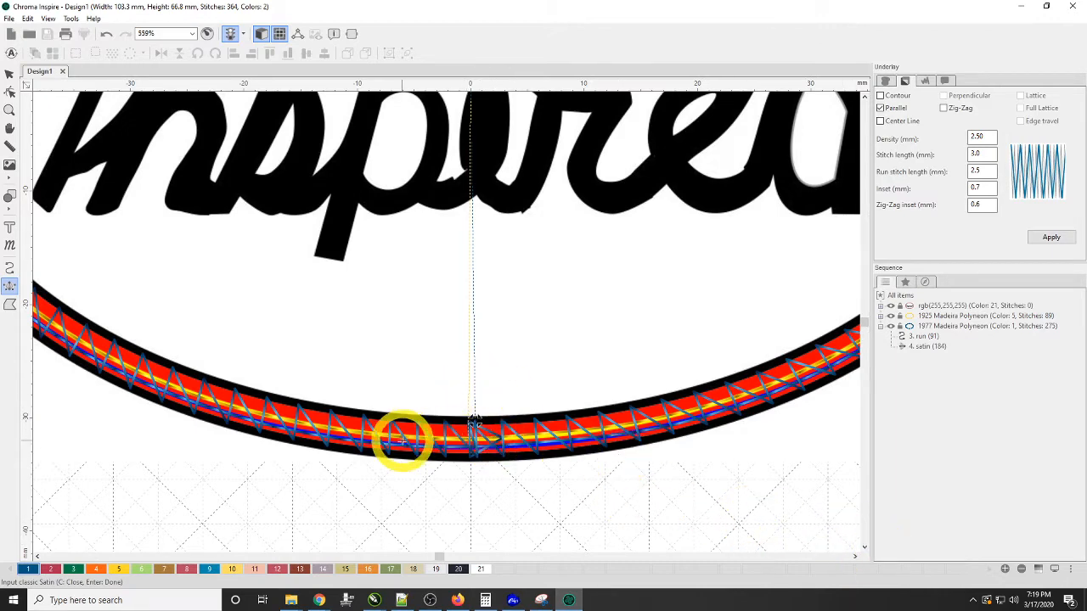
{"action": "scroll", "coordinate": [459, 459], "scroll_direction": "up", "scroll_amount": 1}
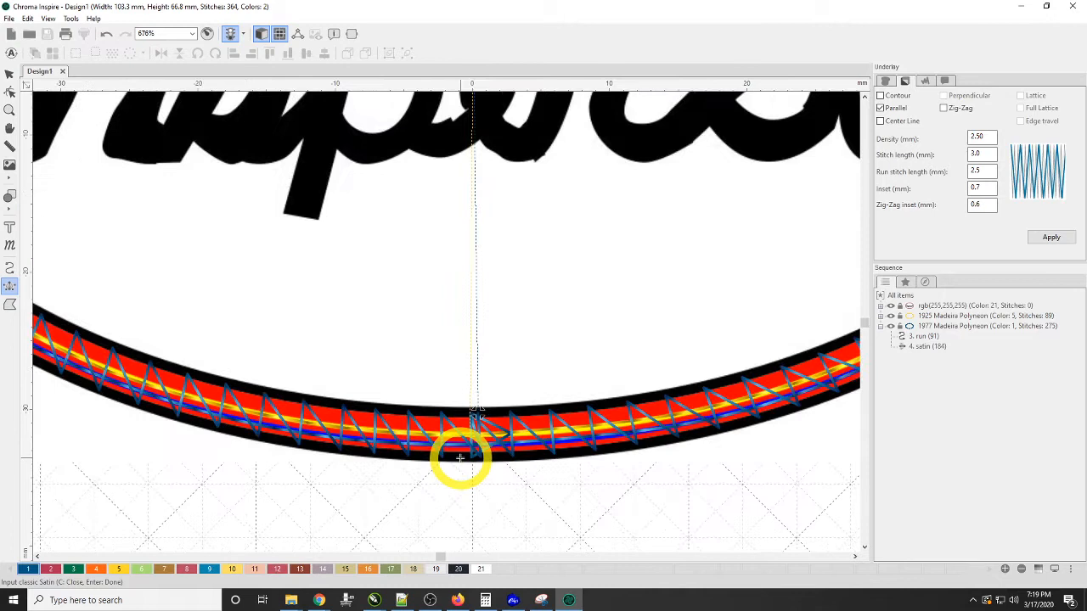
{"action": "left_click", "coordinate": [472, 407]}
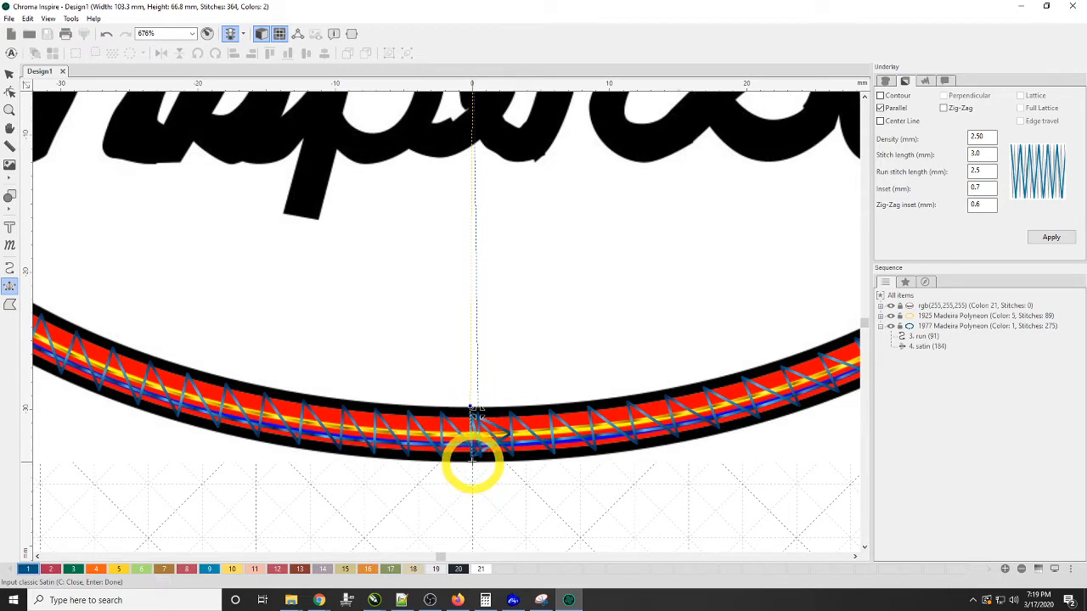
{"action": "left_click", "coordinate": [472, 459]}
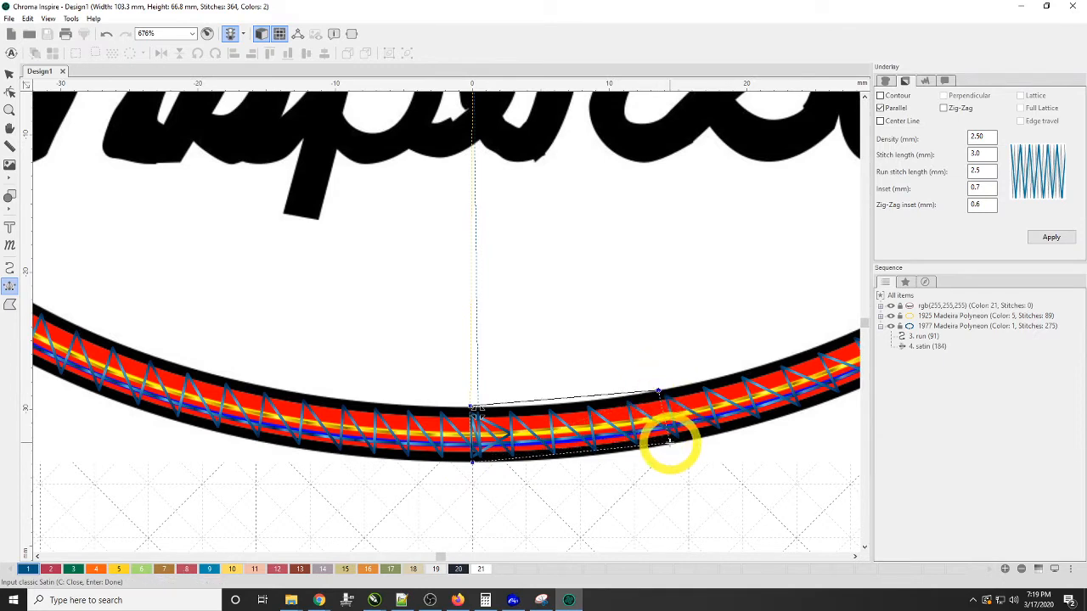
{"action": "left_click", "coordinate": [670, 442]}
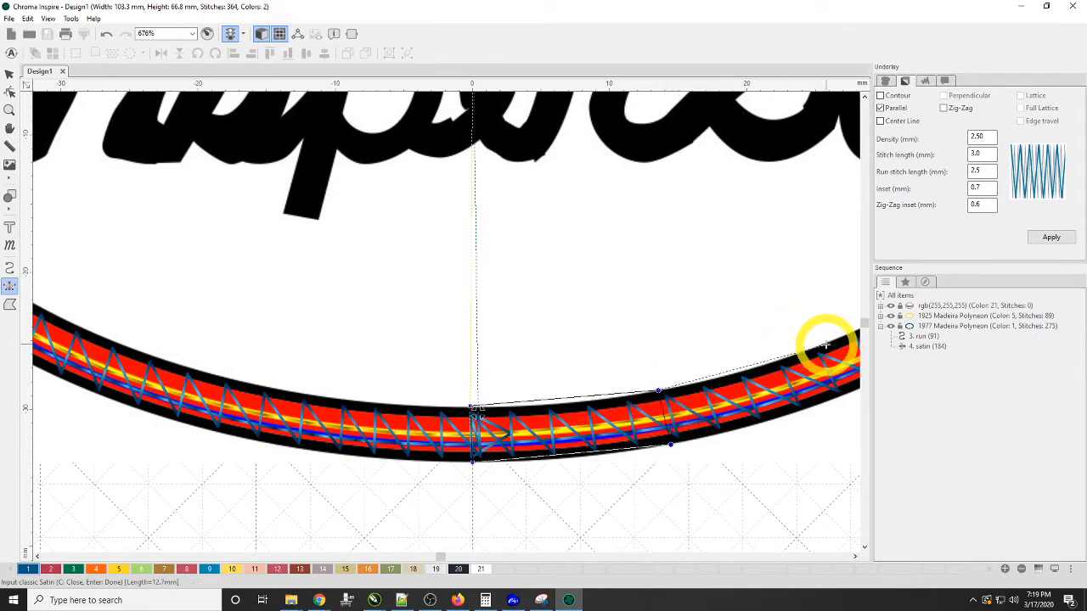
{"action": "left_click", "coordinate": [825, 343]}
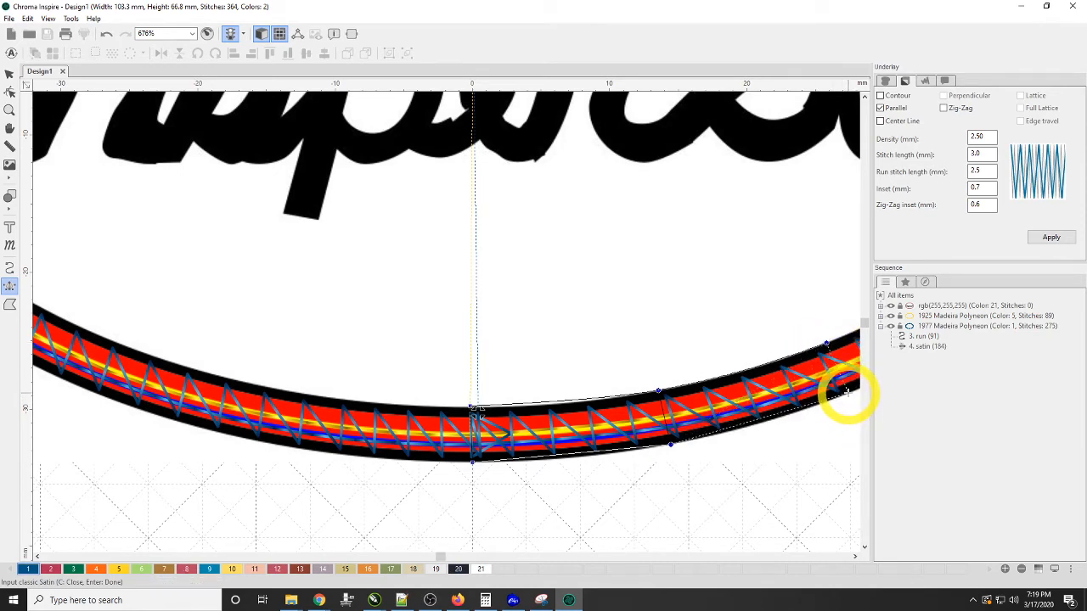
Add two more satin point pairs across the black border along the oval's lower-right curve.
{"action": "left_click_drag", "start_coordinate": [794, 321], "coordinate": [415, 377]}
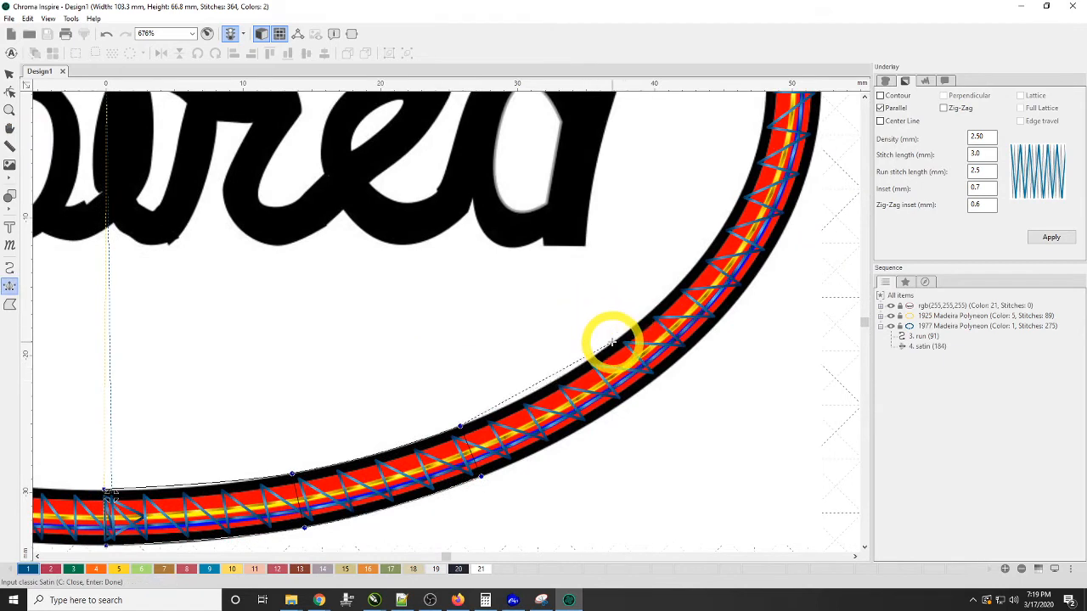
{"action": "left_click", "coordinate": [611, 342]}
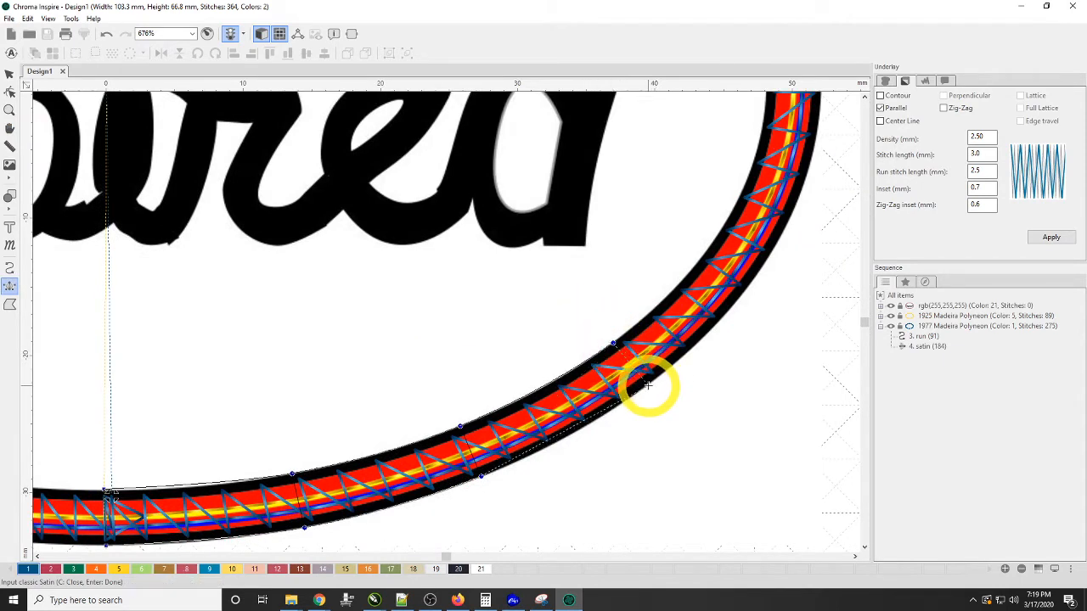
{"action": "left_click", "coordinate": [647, 385]}
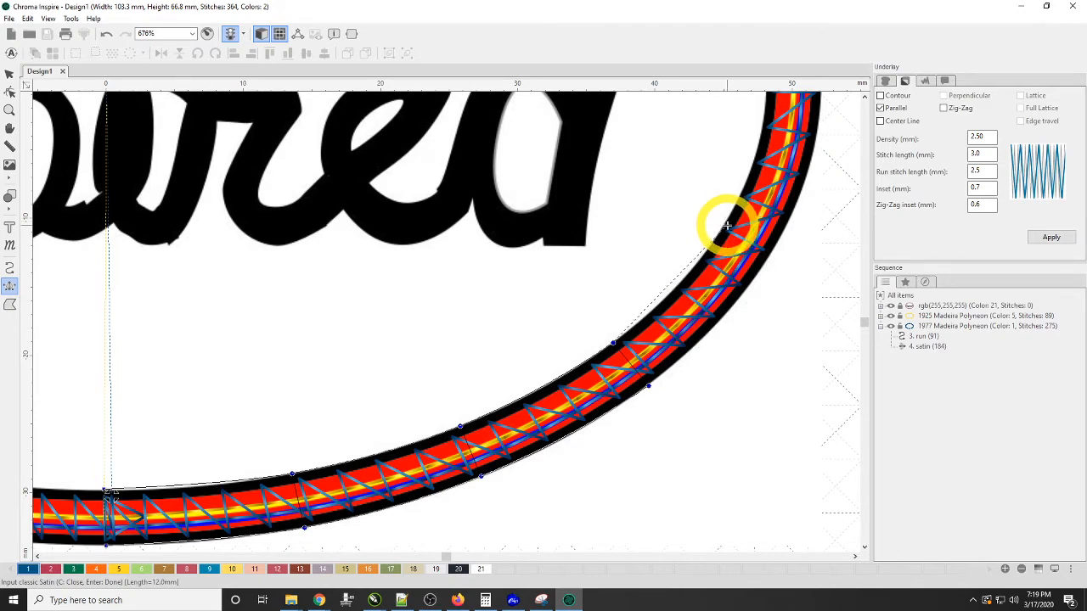
{"action": "left_click", "coordinate": [725, 222]}
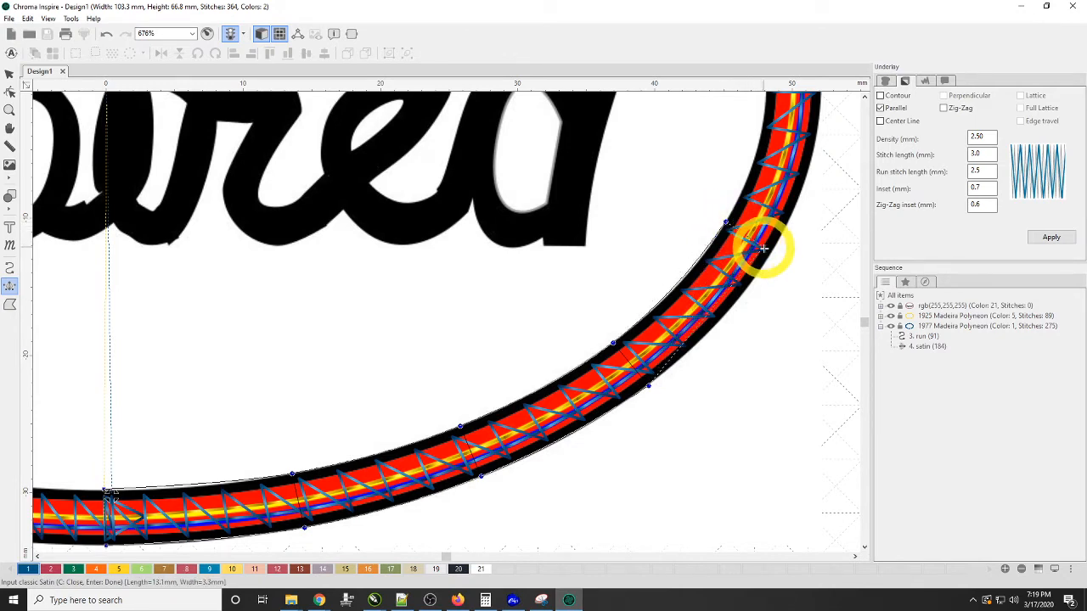
{"action": "left_click", "coordinate": [770, 253]}
Place a satin point pair across the border at the oval's rightmost point and remove the stray point outside it.
{"action": "key", "text": "space"}
{"action": "left_click_drag", "start_coordinate": [807, 160], "coordinate": [563, 274]}
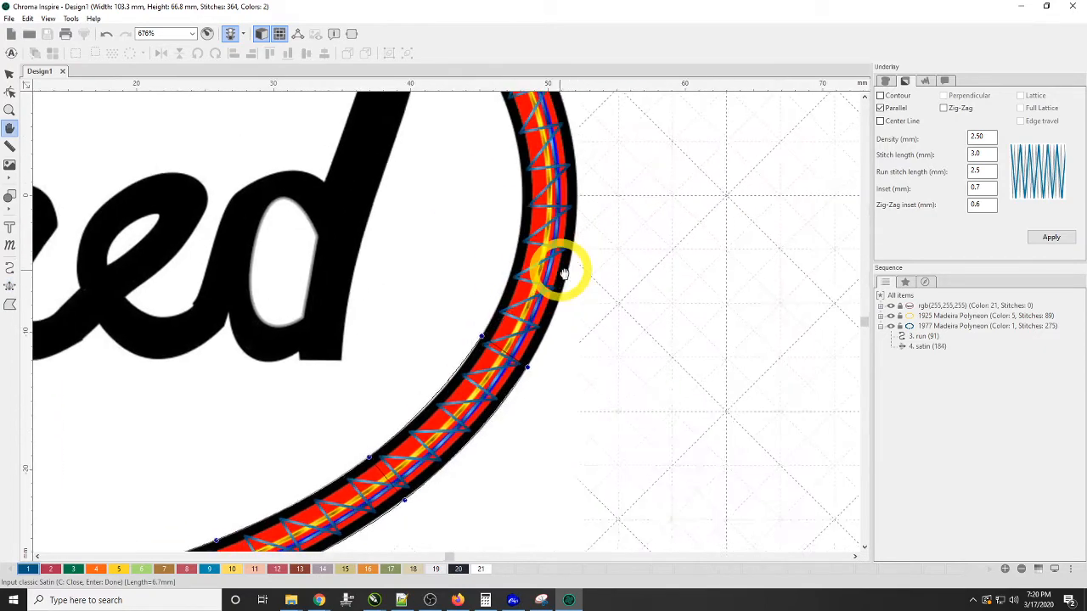
{"action": "left_click", "coordinate": [521, 203]}
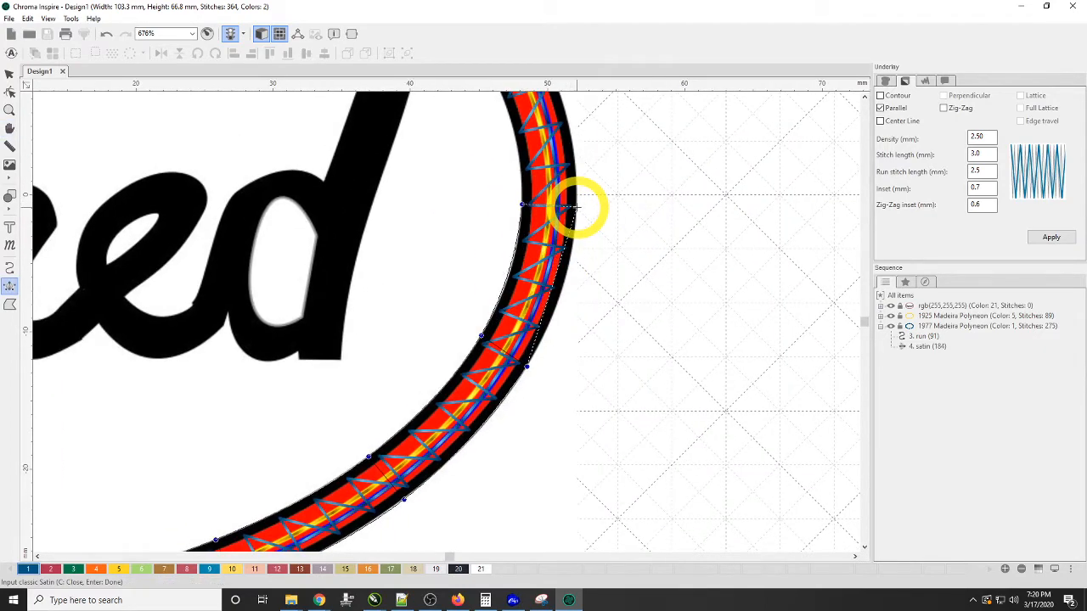
{"action": "left_click", "coordinate": [577, 207]}
{"action": "left_click", "coordinate": [632, 144]}
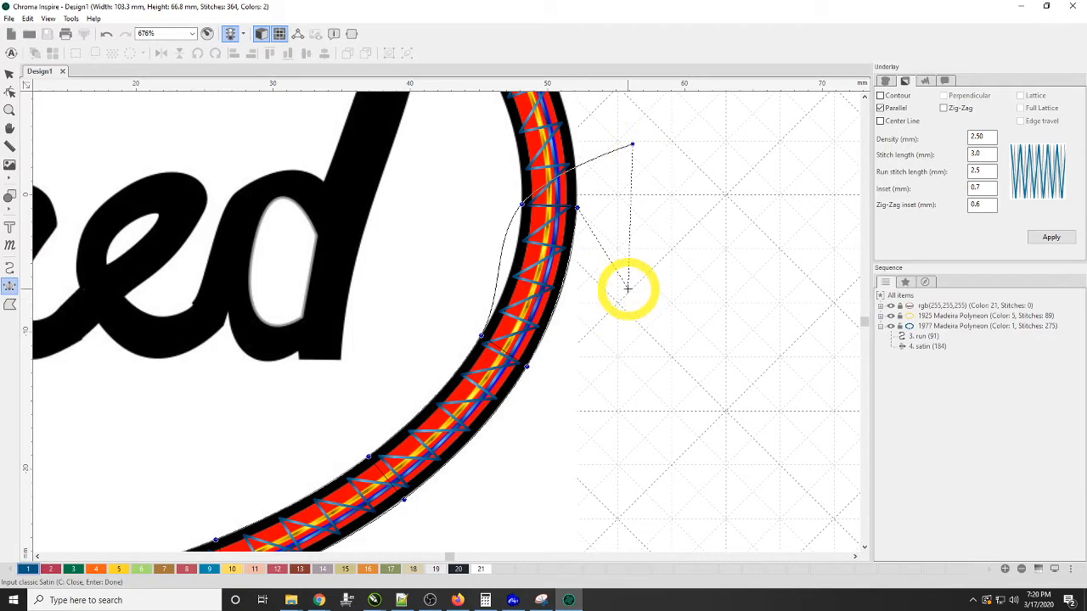
{"action": "key", "text": "BackSpace"}
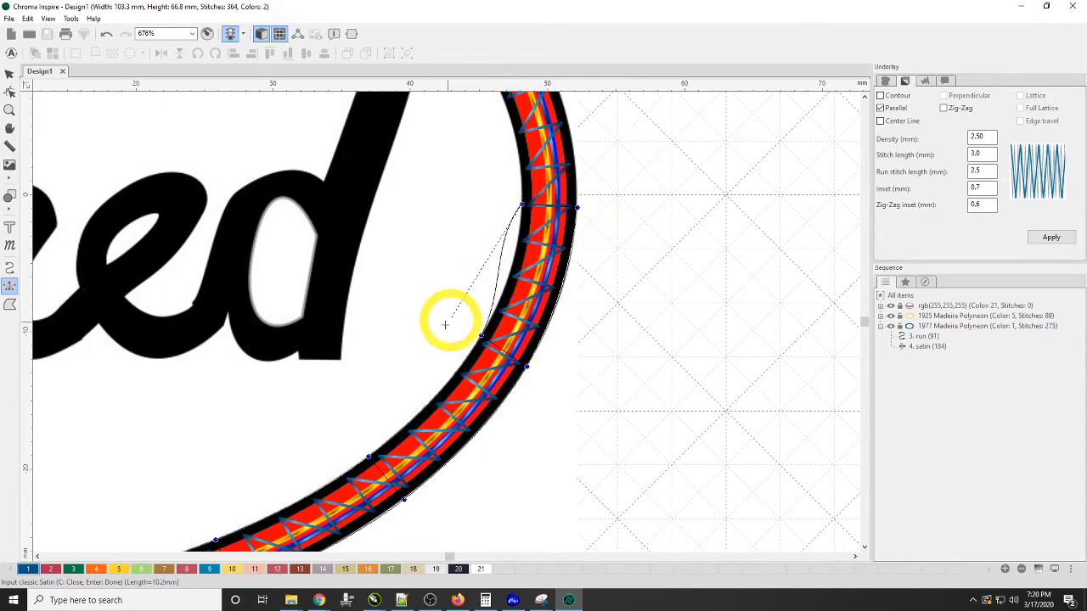
Continue the border satin up the oval's right side with two point pairs into the upper-right curve.
{"action": "key", "text": "space"}
{"action": "left_click_drag", "start_coordinate": [618, 154], "coordinate": [620, 271]}
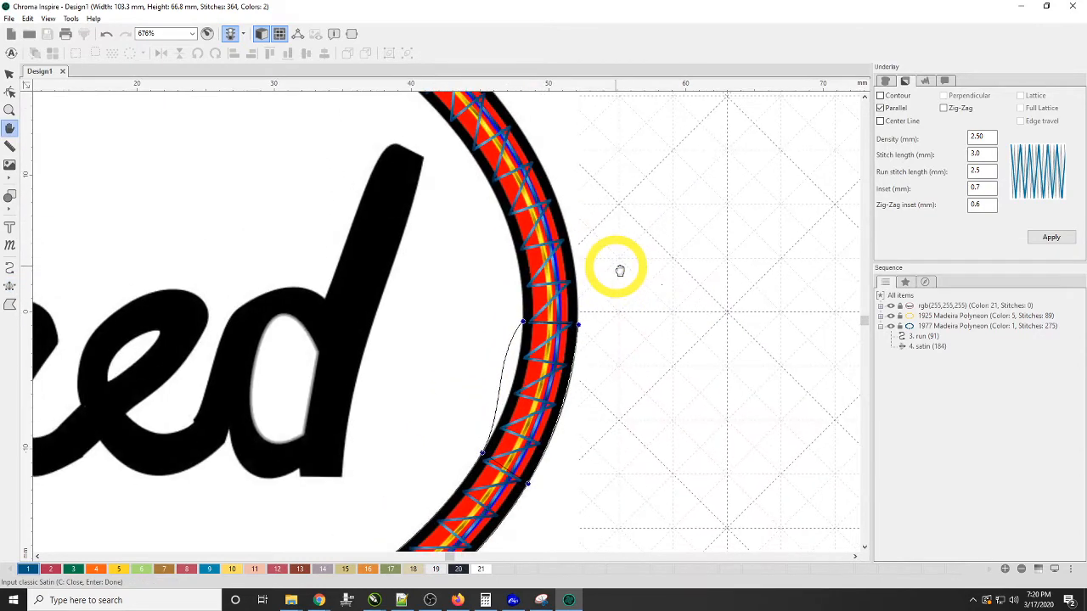
{"action": "left_click", "coordinate": [499, 202]}
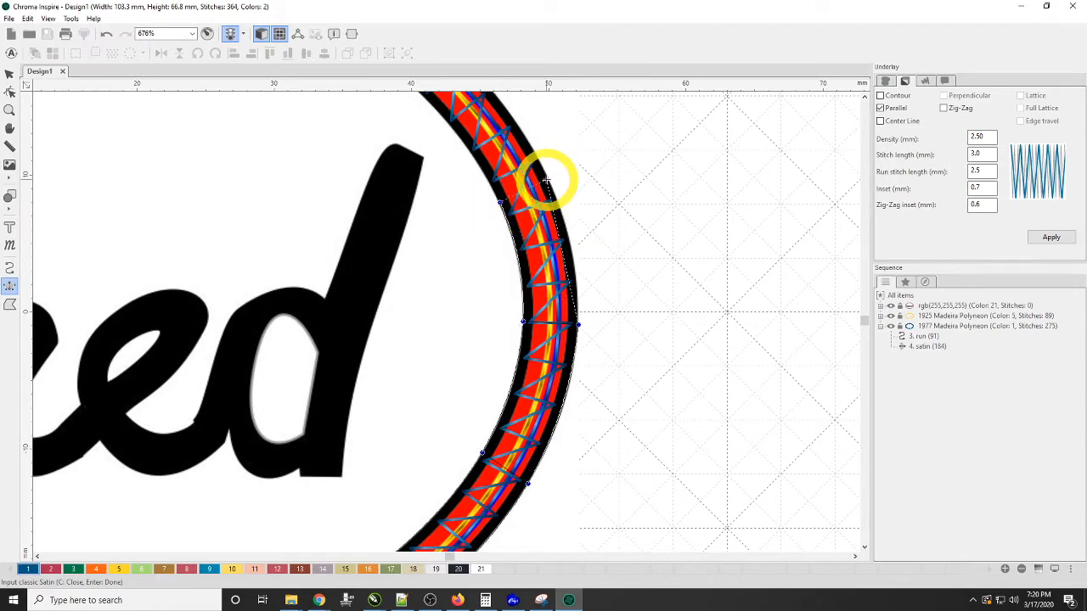
{"action": "left_click", "coordinate": [549, 179]}
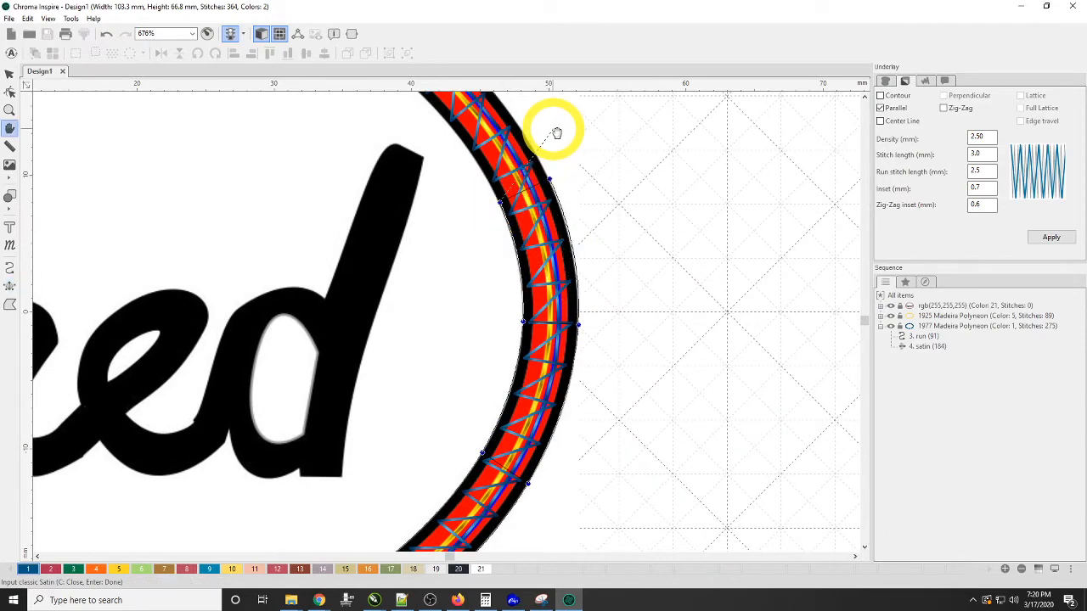
{"action": "left_click_drag", "start_coordinate": [556, 133], "coordinate": [689, 376]}
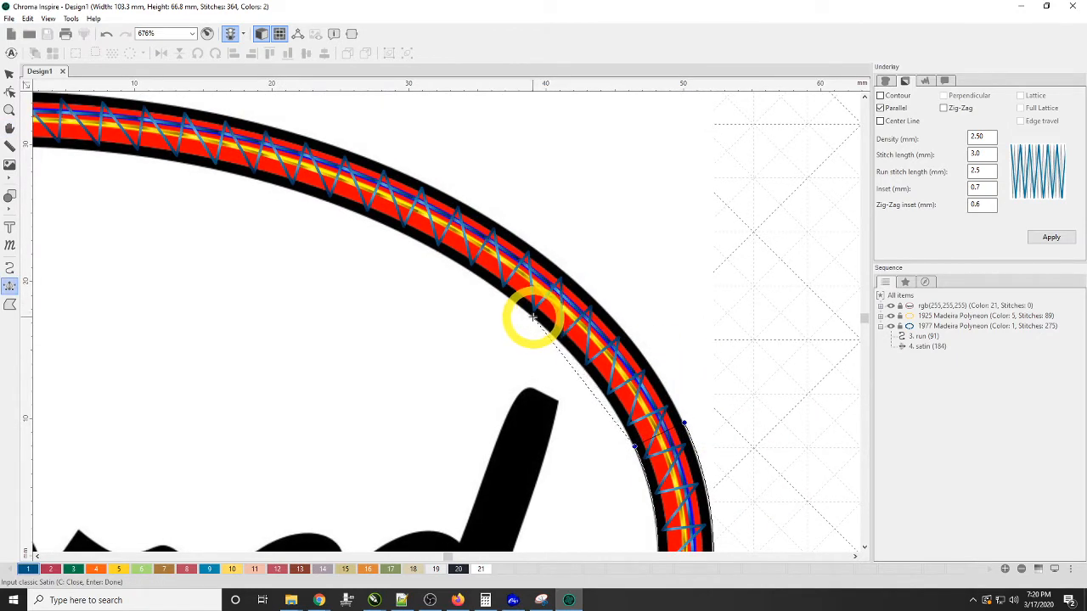
{"action": "left_click", "coordinate": [532, 316]}
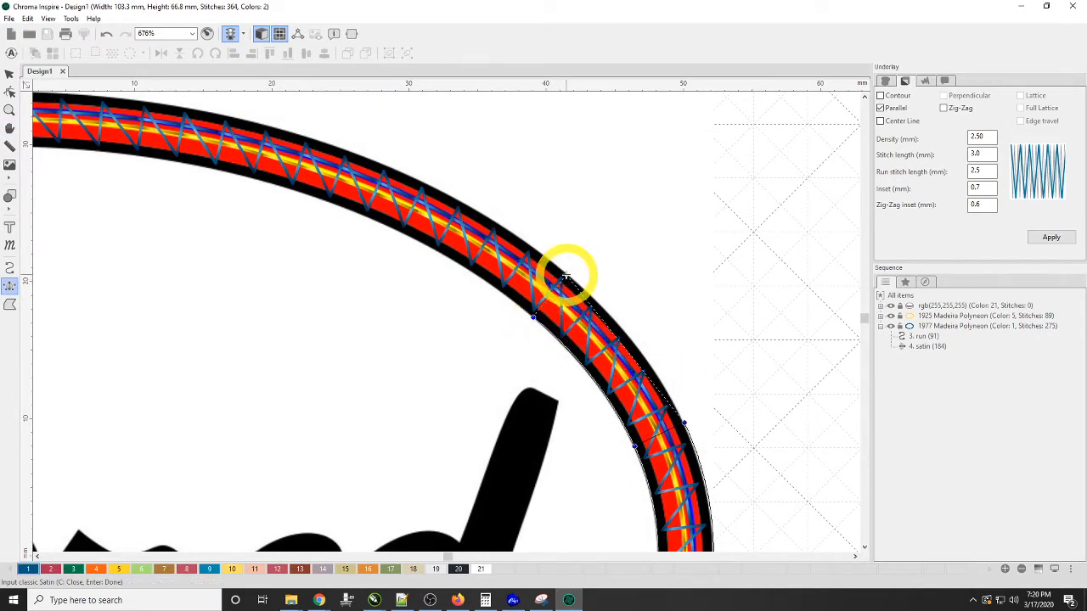
{"action": "left_click", "coordinate": [568, 277]}
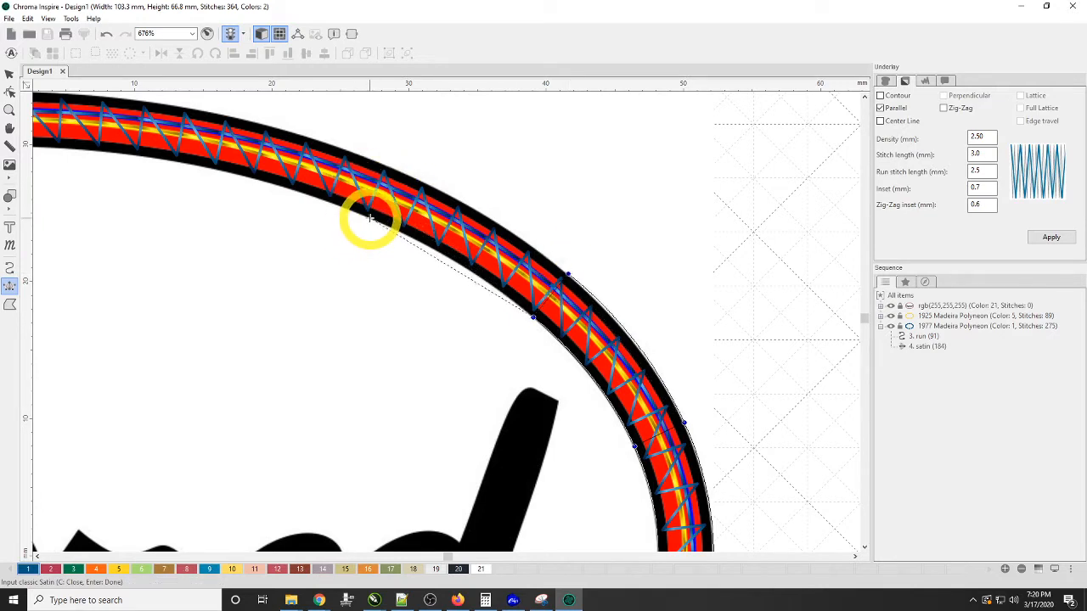
Add two satin point pairs across the border along the upper-right curve toward the oval's top.
{"action": "left_click", "coordinate": [371, 218]}
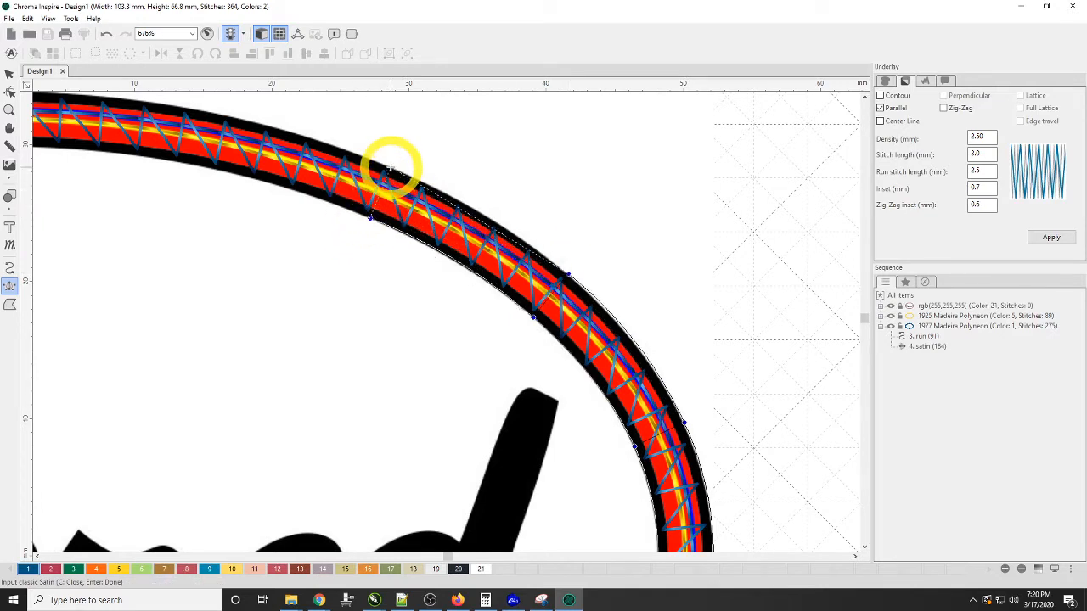
{"action": "left_click", "coordinate": [390, 167]}
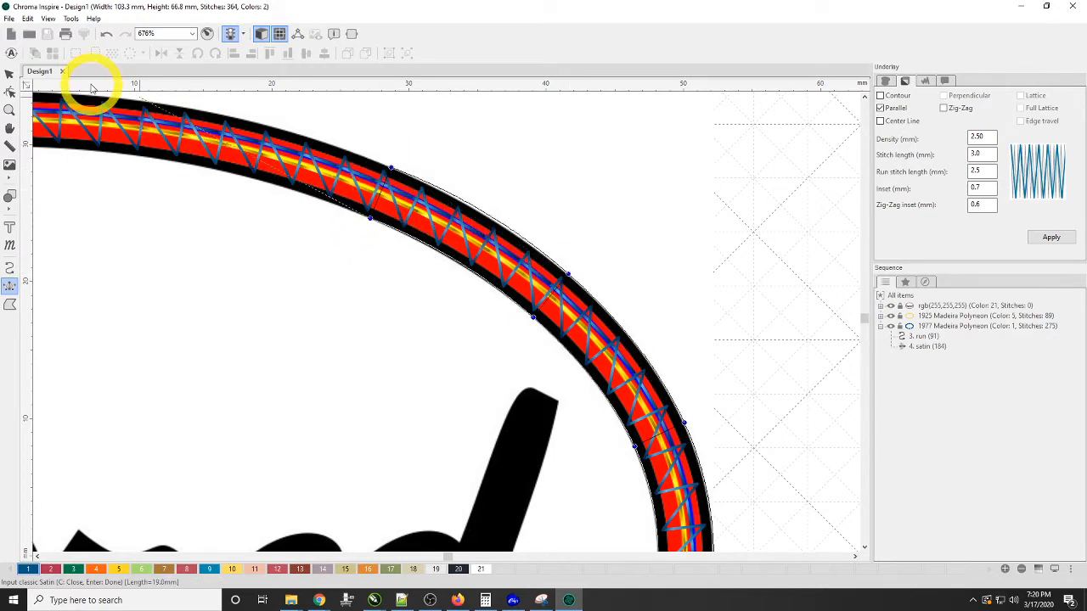
{"action": "left_click", "coordinate": [148, 157]}
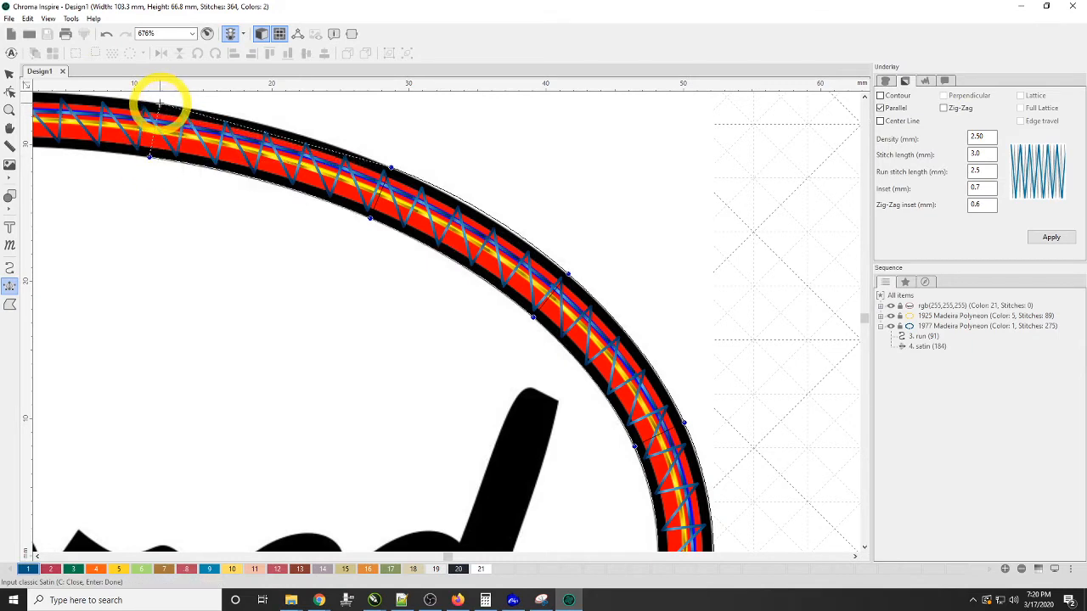
{"action": "left_click", "coordinate": [157, 103]}
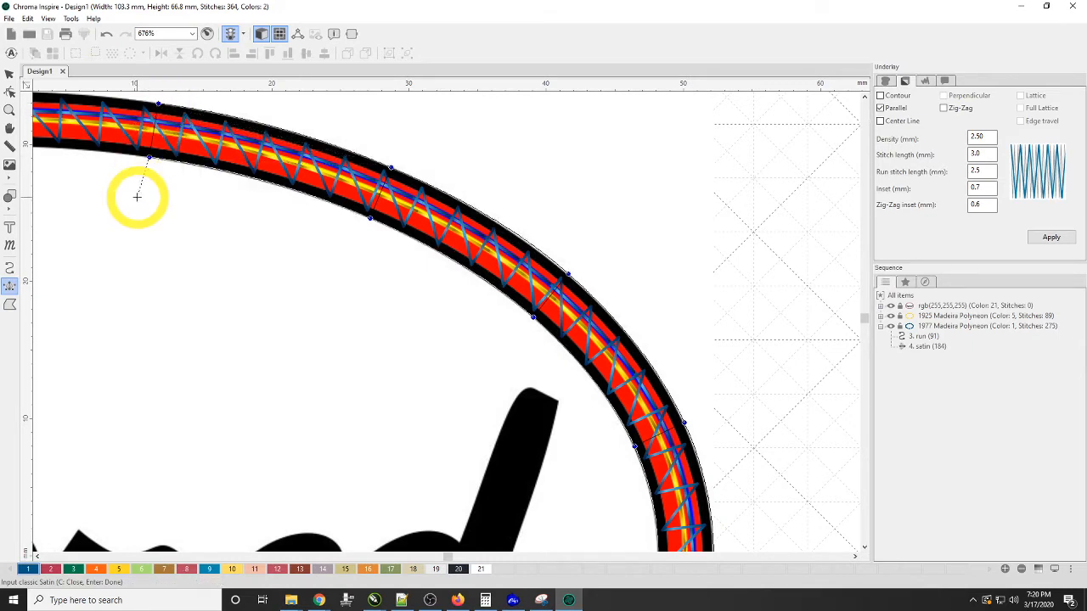
Place satin point pairs across the black border at the oval's topmost point and a little left of it.
{"action": "key", "text": "space"}
{"action": "left_click_drag", "start_coordinate": [124, 183], "coordinate": [560, 257]}
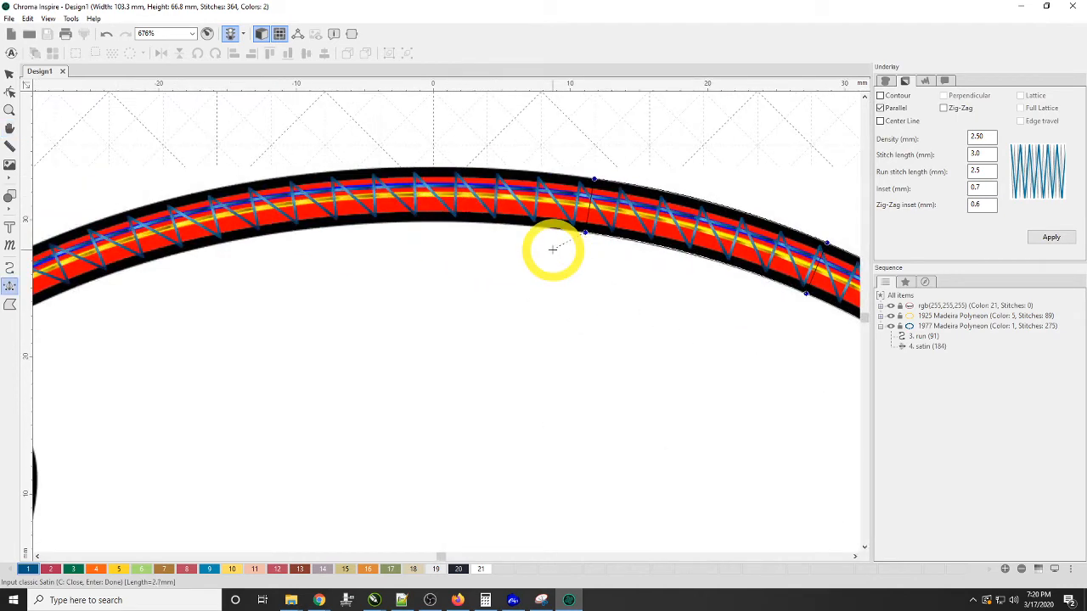
{"action": "left_click", "coordinate": [433, 222]}
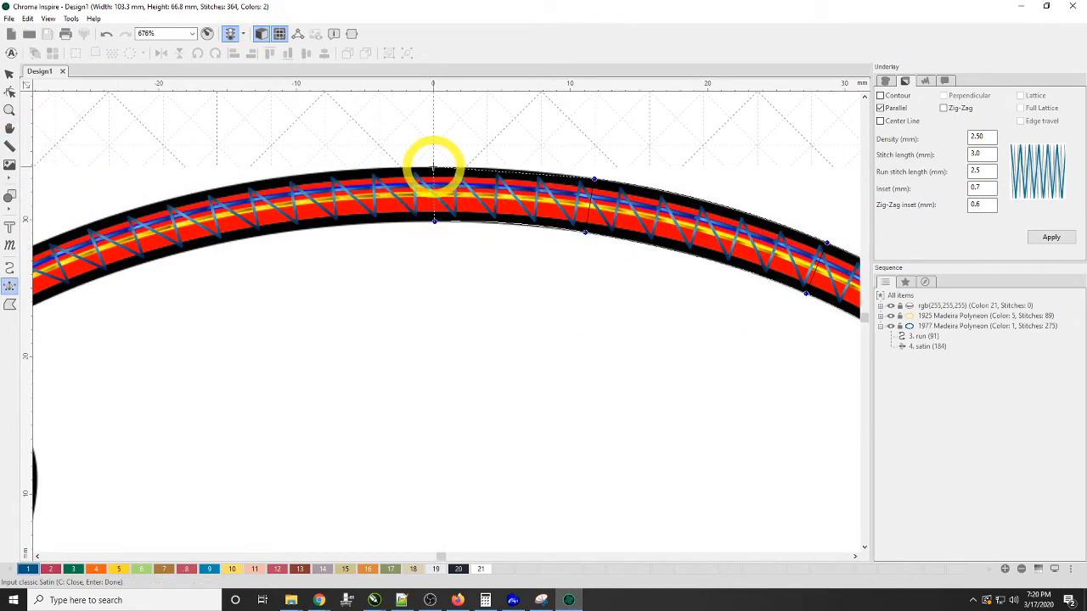
{"action": "left_click", "coordinate": [433, 168]}
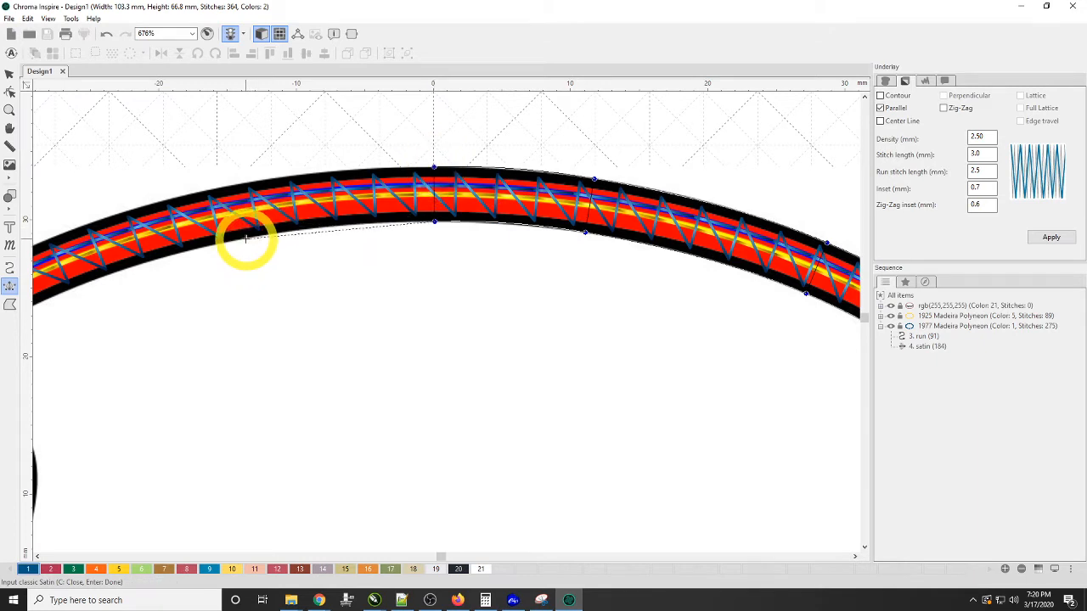
{"action": "left_click", "coordinate": [245, 238]}
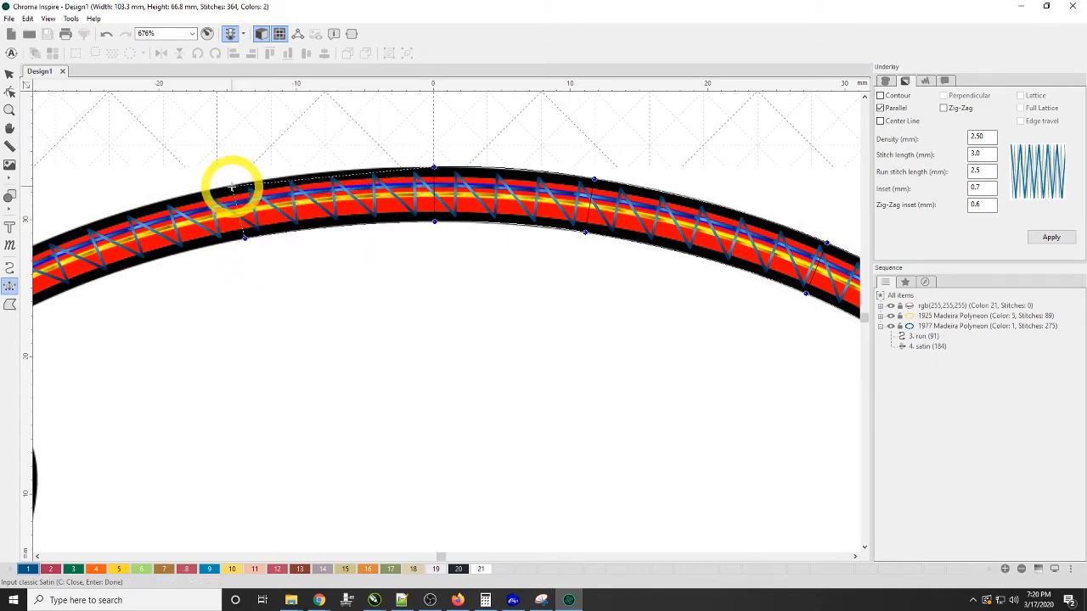
{"action": "left_click", "coordinate": [232, 185]}
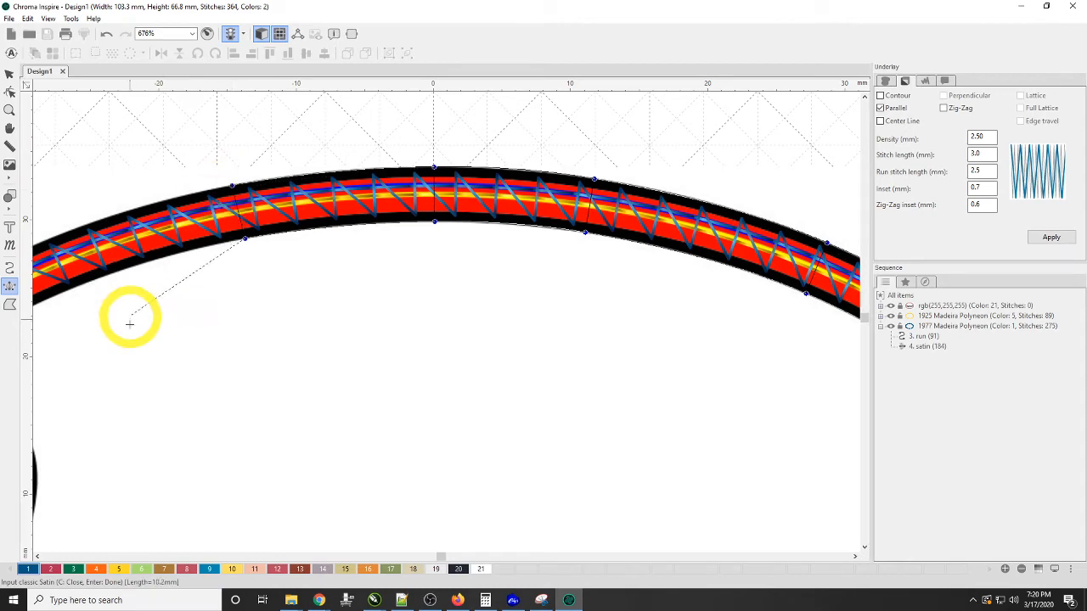
Continue the border satin down the oval's upper-left curve with two more point pairs.
{"action": "key", "text": "space"}
{"action": "left_click_drag", "start_coordinate": [148, 367], "coordinate": [630, 367]}
{"action": "key", "text": "space"}
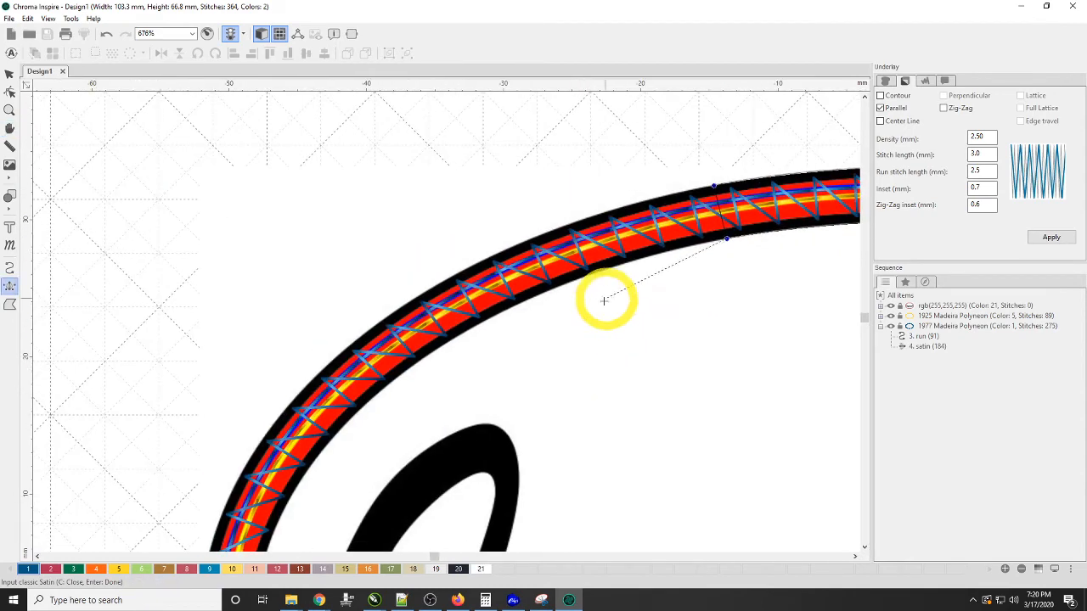
{"action": "left_click", "coordinate": [530, 297]}
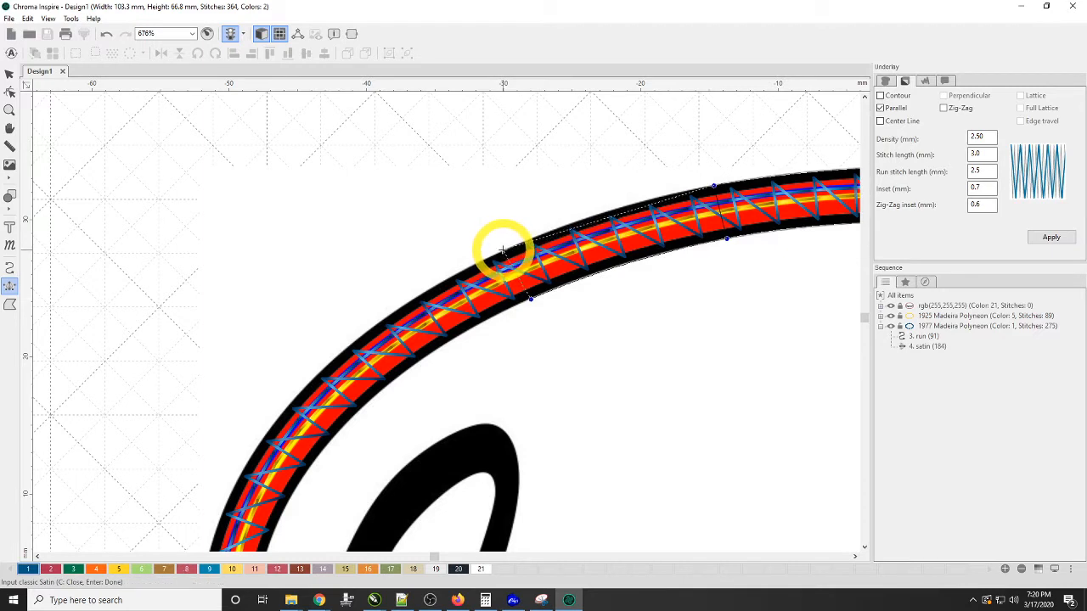
{"action": "left_click", "coordinate": [505, 252]}
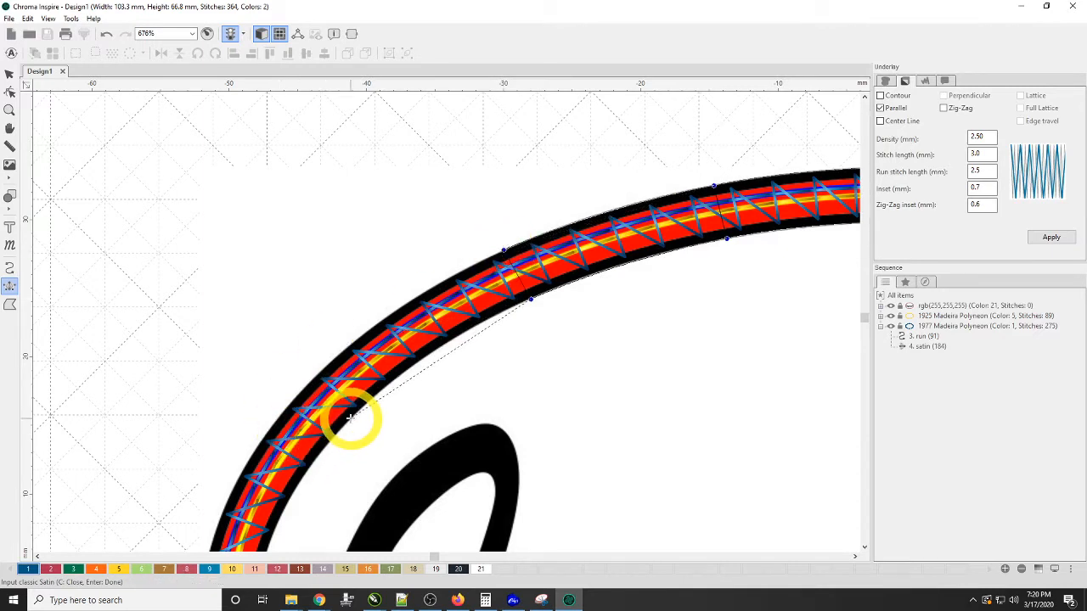
{"action": "left_click", "coordinate": [350, 416]}
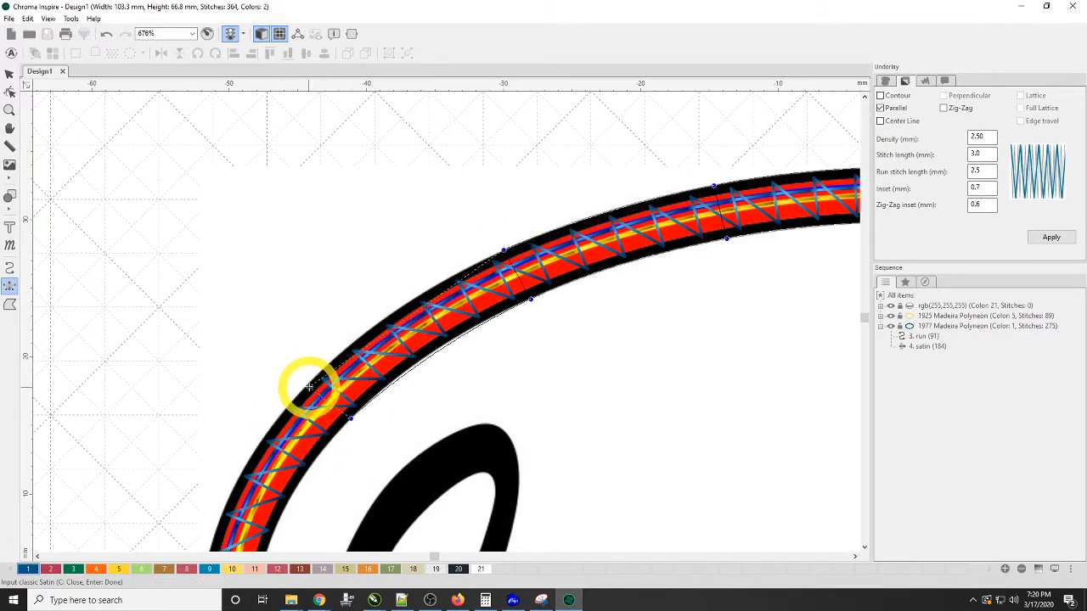
{"action": "left_click", "coordinate": [308, 384]}
Add two satin point pairs across the border along the oval's left side, ending just below its leftmost point.
{"action": "key", "text": "space"}
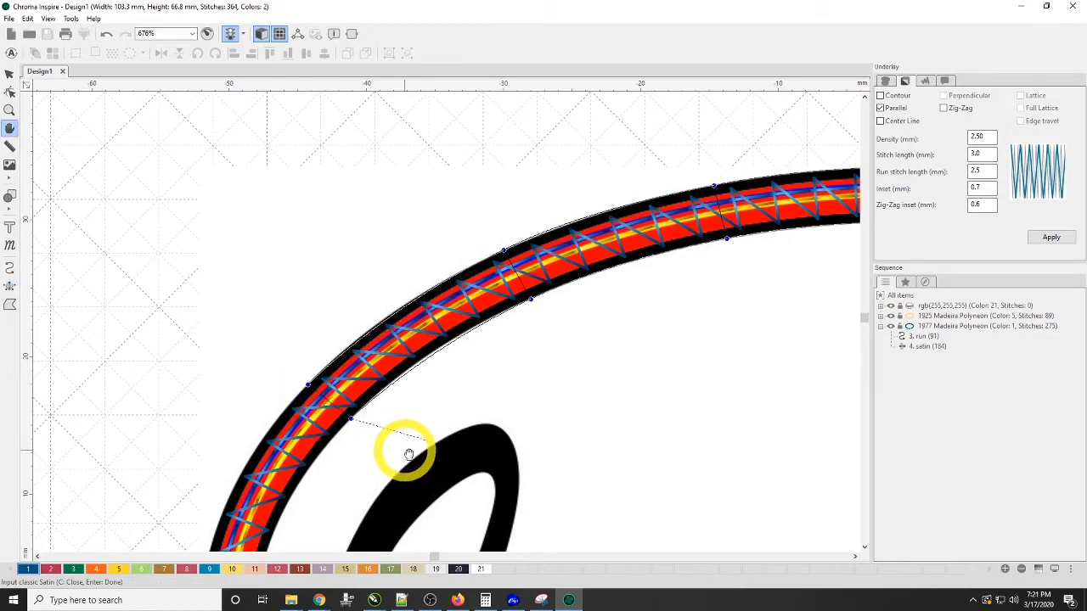
{"action": "left_click_drag", "start_coordinate": [403, 449], "coordinate": [620, 281]}
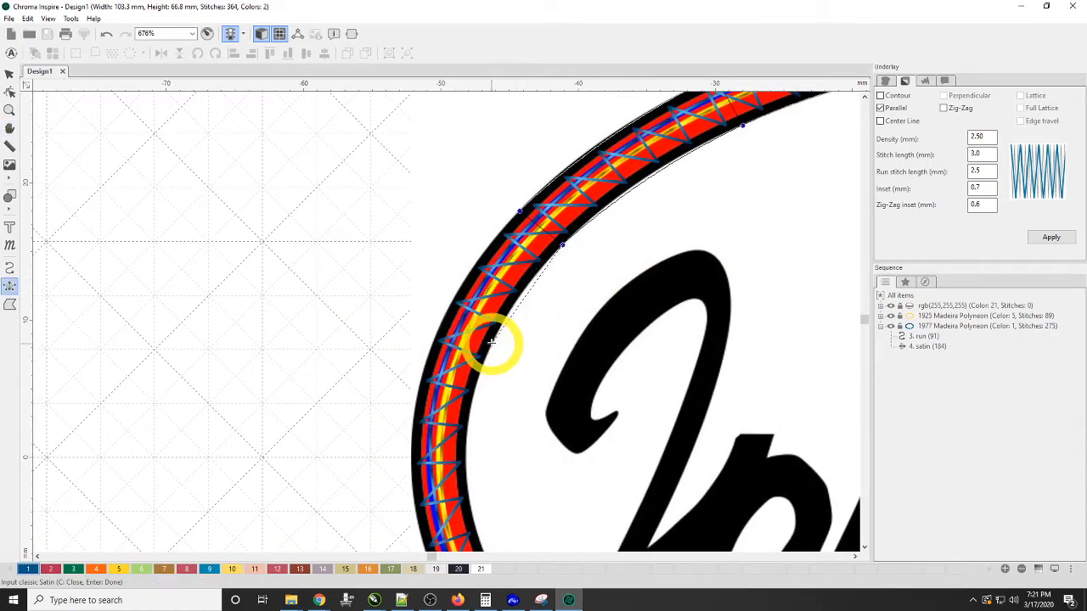
{"action": "left_click", "coordinate": [491, 343]}
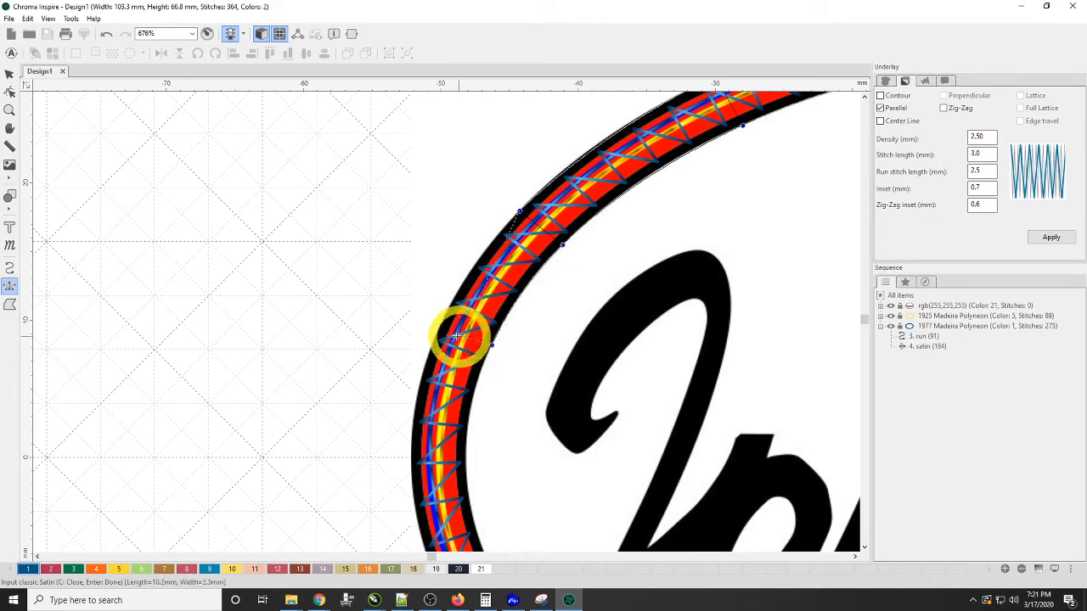
{"action": "left_click", "coordinate": [439, 323]}
{"action": "key", "text": "space"}
{"action": "left_click_drag", "start_coordinate": [529, 475], "coordinate": [496, 267]}
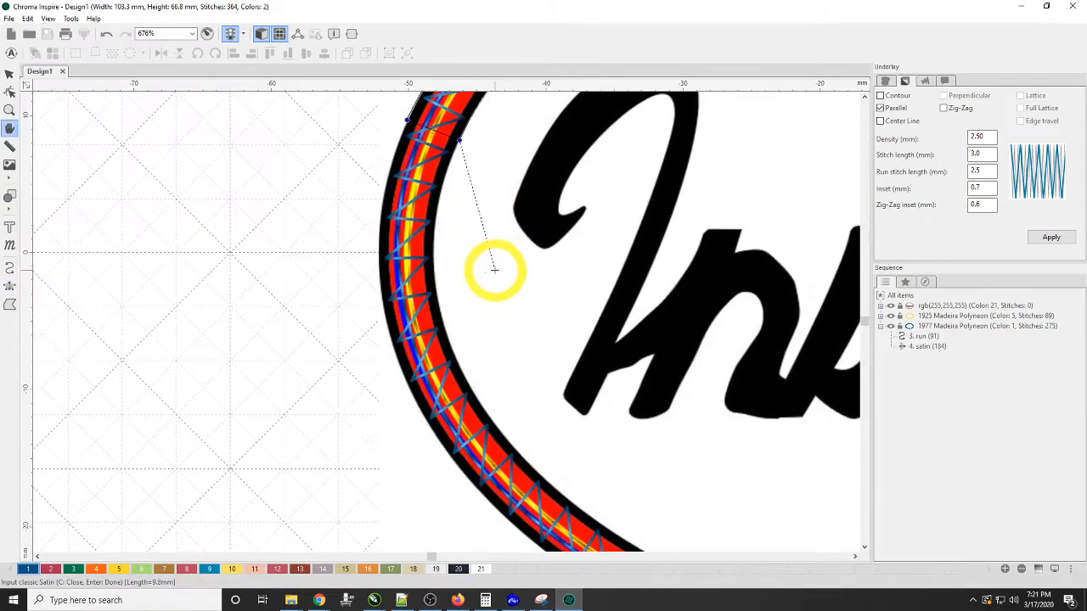
{"action": "left_click", "coordinate": [434, 273]}
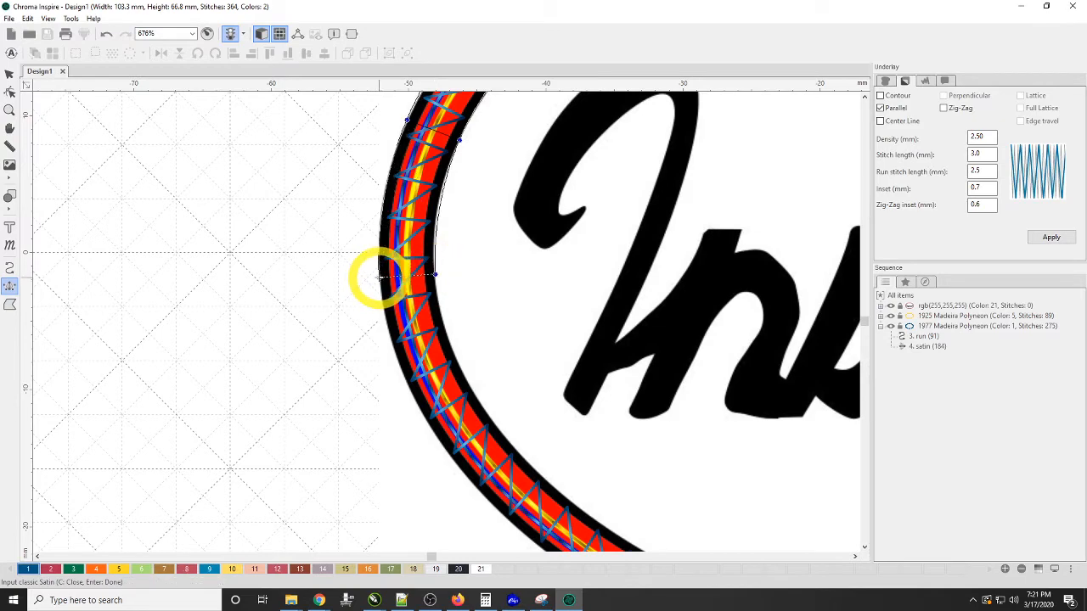
{"action": "left_click", "coordinate": [380, 275]}
Add two satin point pairs, inner edge then outer edge, across the border along the oval's lower-left curve.
{"action": "key", "text": "space"}
{"action": "left_click_drag", "start_coordinate": [553, 417], "coordinate": [356, 129]}
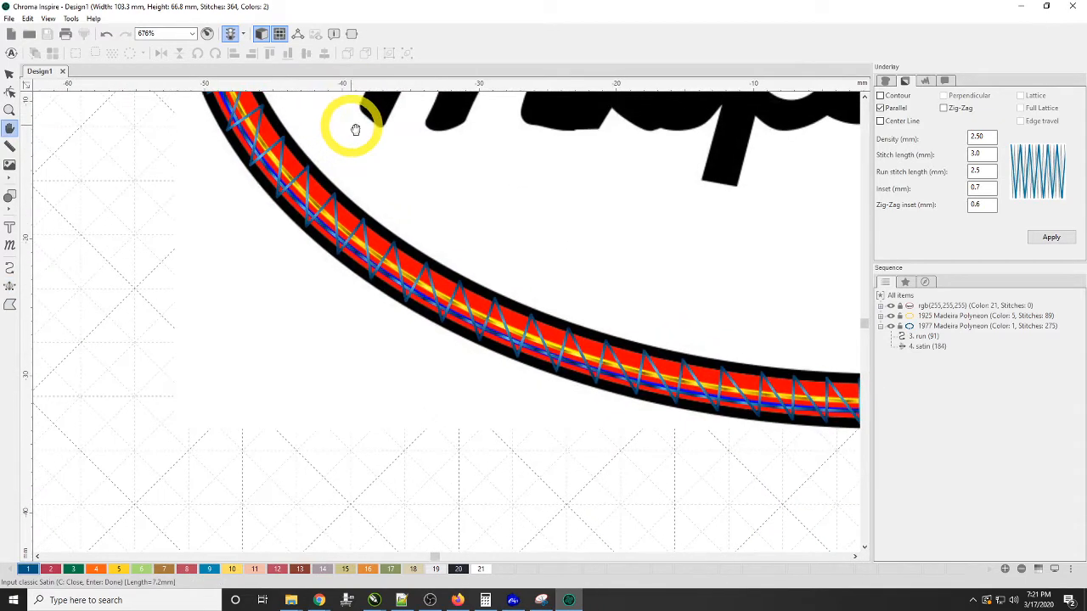
{"action": "left_click", "coordinate": [326, 177]}
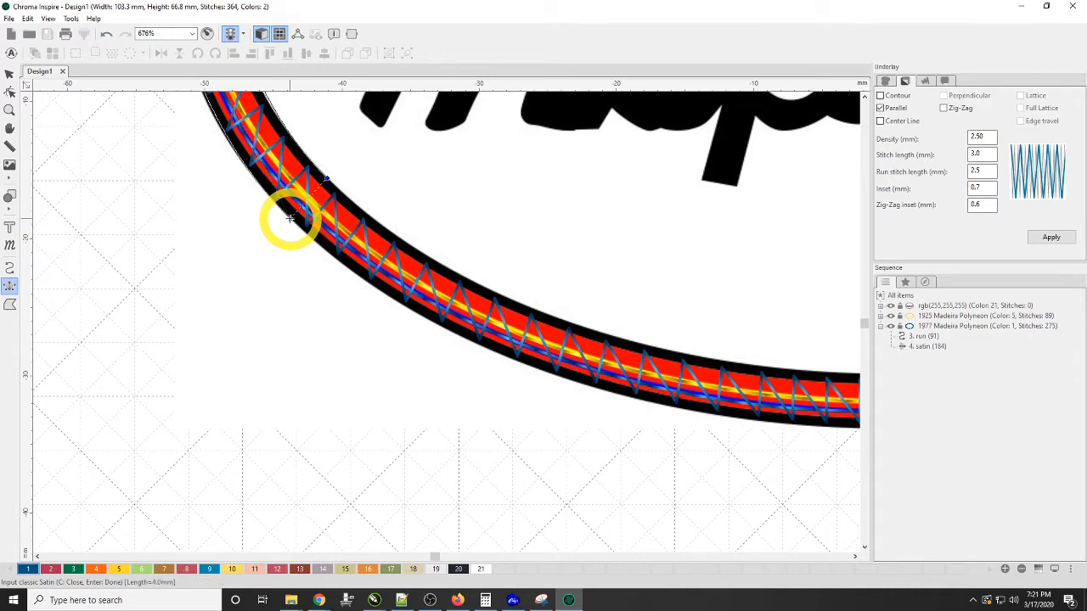
{"action": "left_click", "coordinate": [290, 219]}
{"action": "key", "text": "space"}
{"action": "left_click_drag", "start_coordinate": [549, 315], "coordinate": [146, 168]}
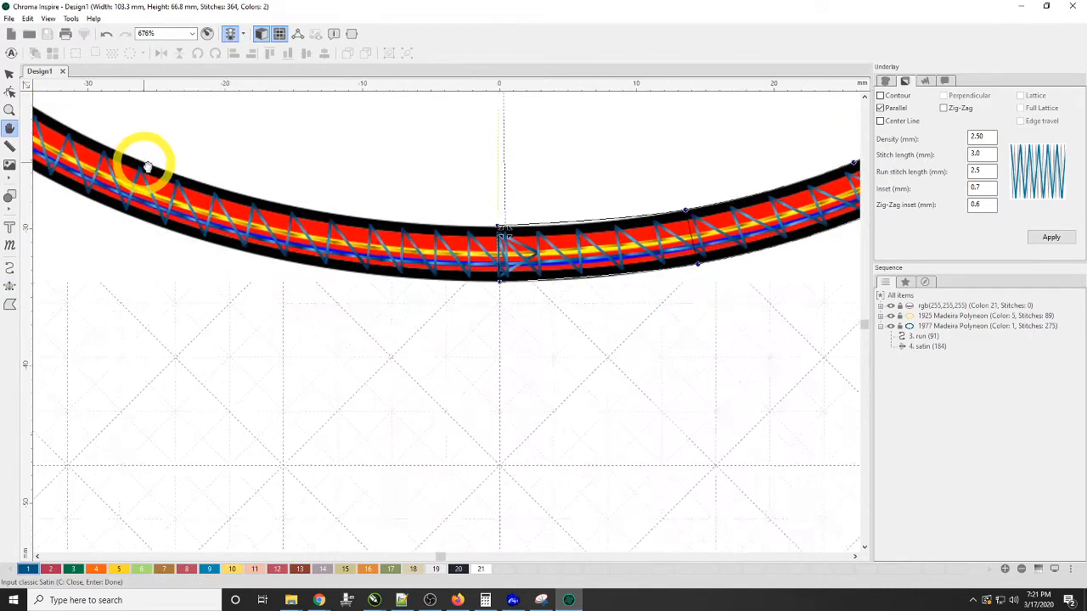
{"action": "left_click", "coordinate": [201, 185]}
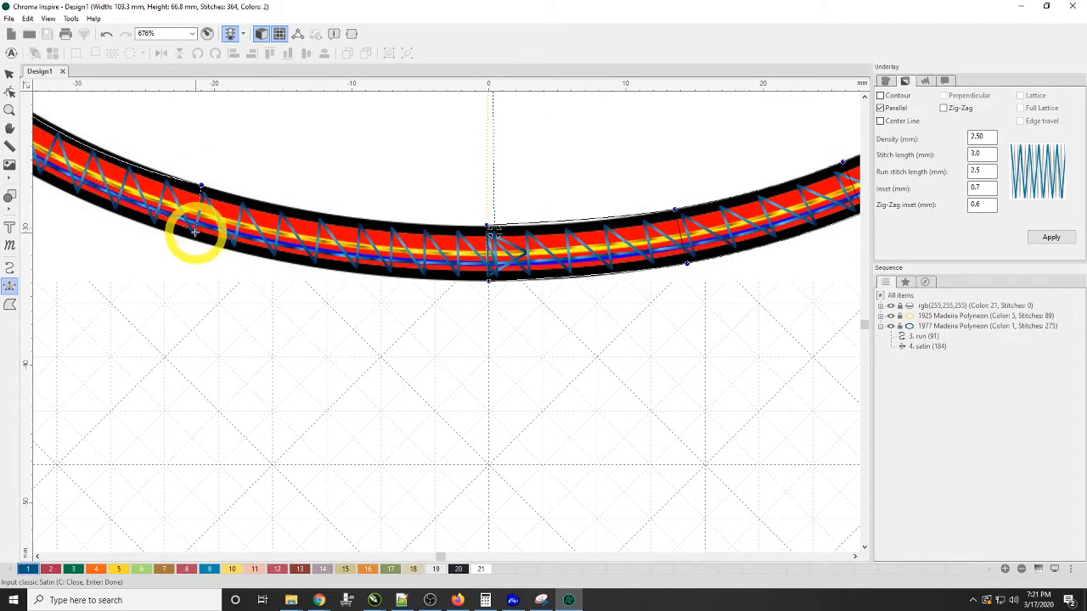
{"action": "scroll", "coordinate": [188, 238], "scroll_direction": "down", "scroll_amount": 3}
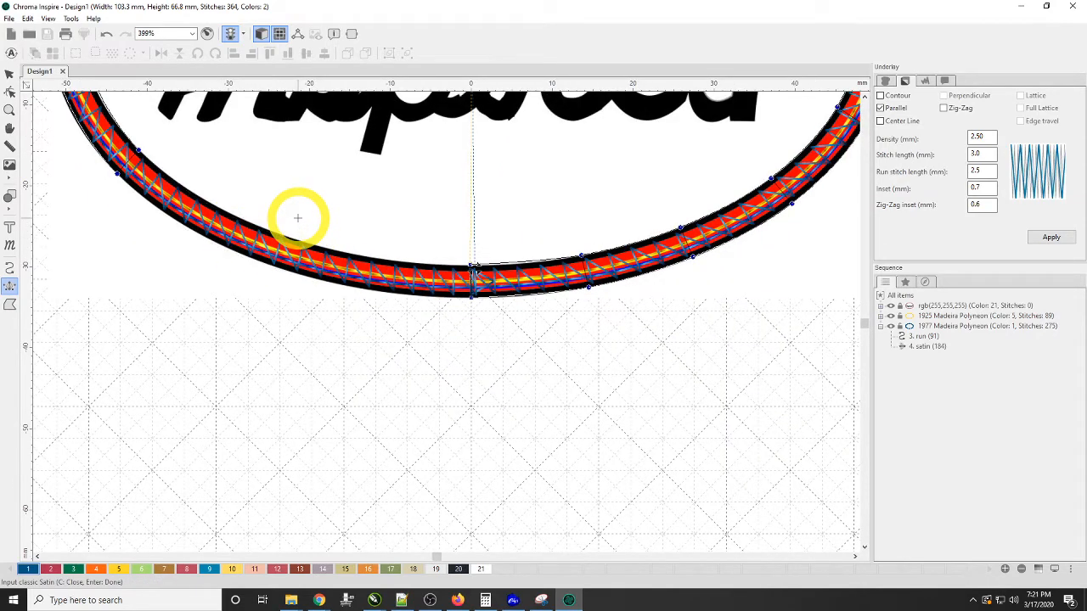
{"action": "left_click", "coordinate": [195, 231]}
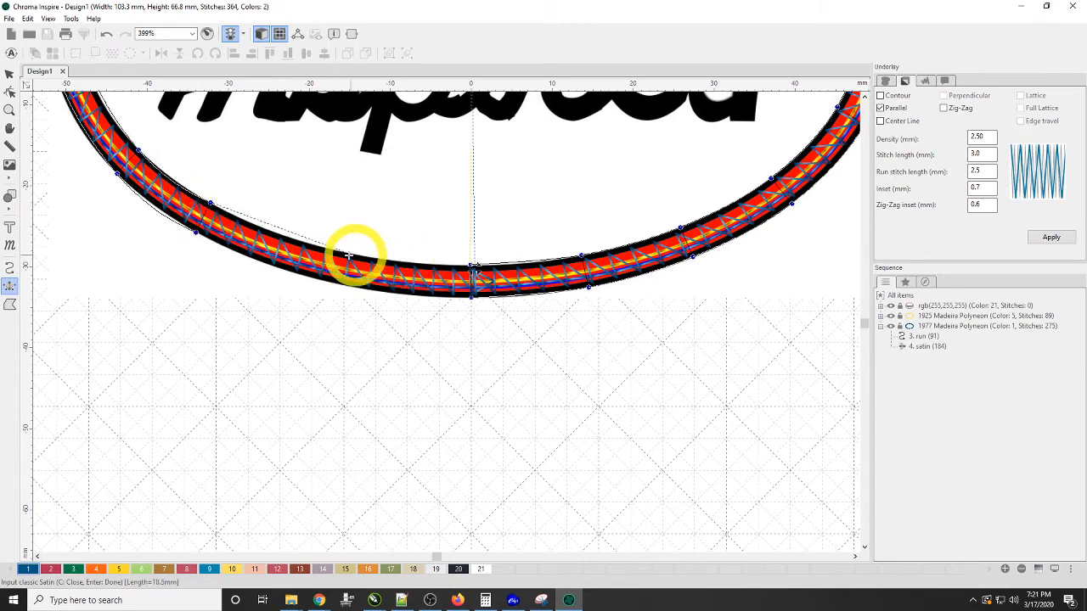
Extend the border satin toward the oval's bottom center with two further point pairs.
{"action": "left_click", "coordinate": [307, 244]}
{"action": "left_click", "coordinate": [302, 274]}
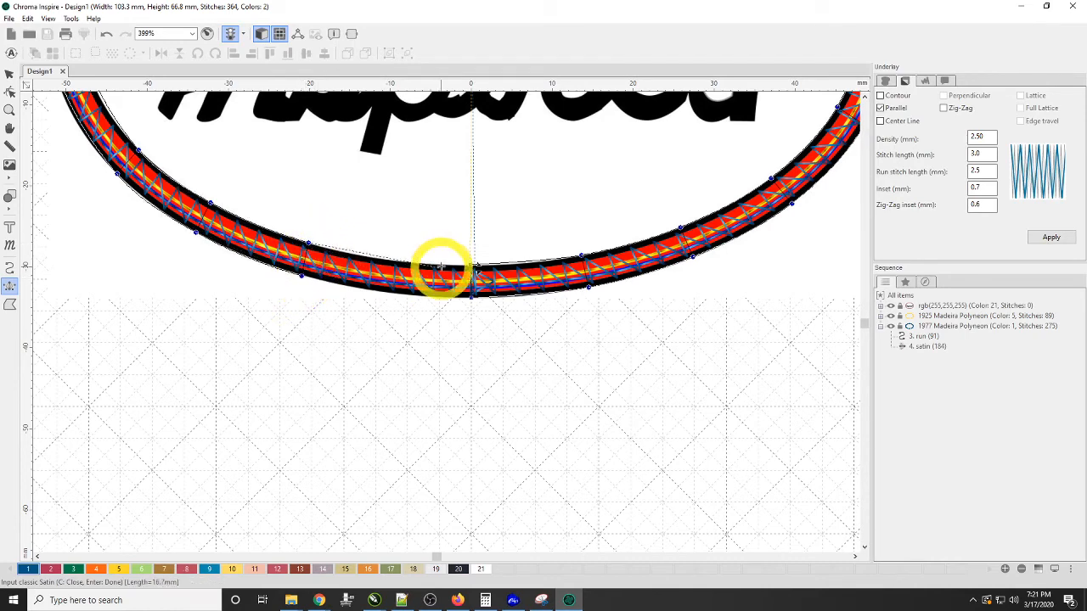
{"action": "left_click", "coordinate": [396, 263]}
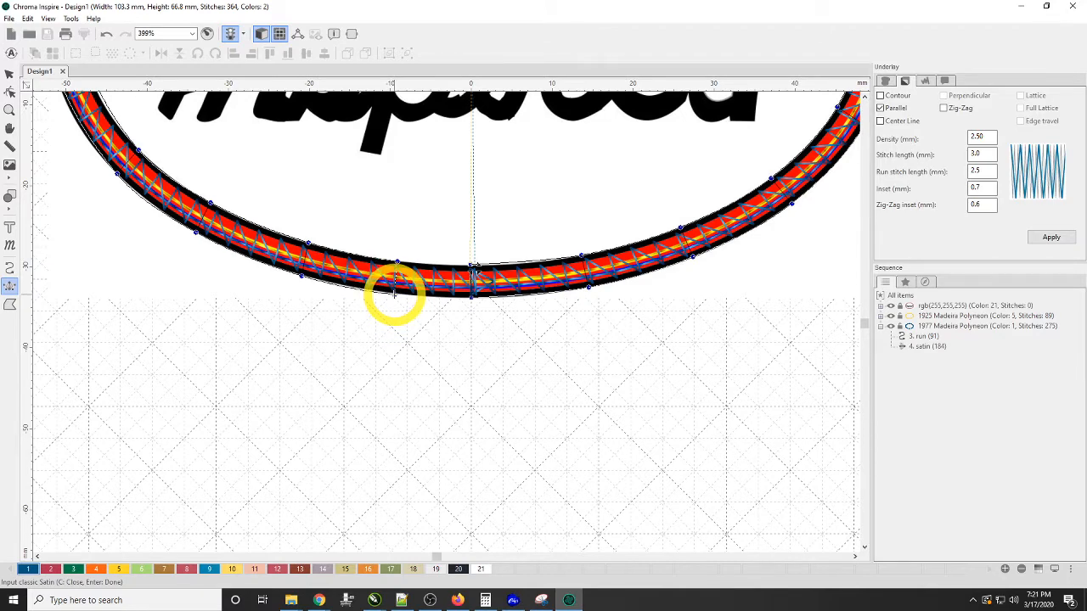
{"action": "left_click", "coordinate": [395, 295]}
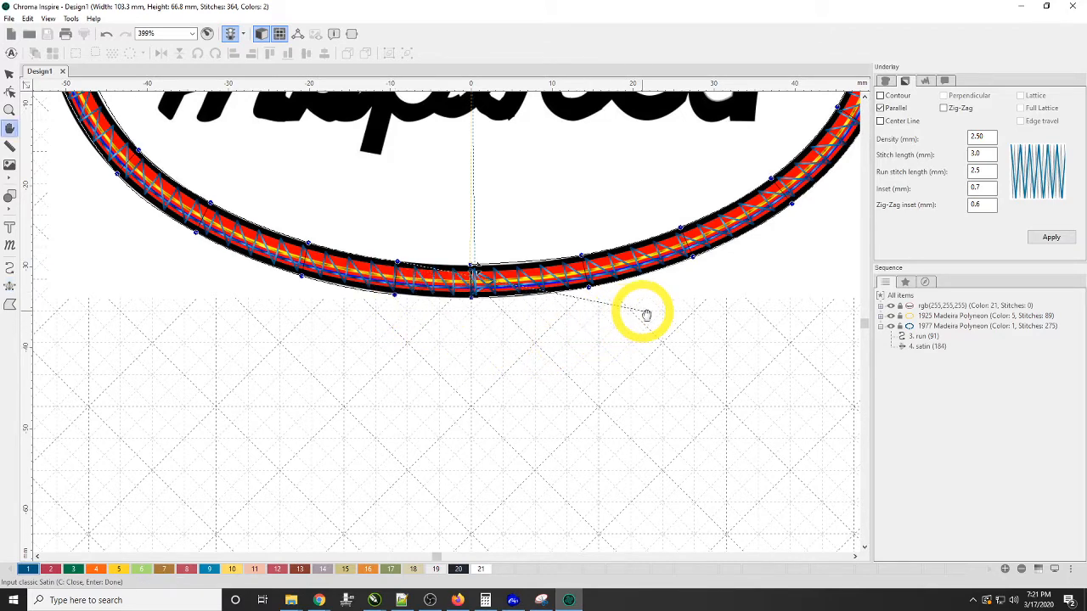
Finish the border satin slightly past its start at the oval's bottom, setting its entry and exit points on the inner edge there.
{"action": "scroll", "coordinate": [534, 327], "scroll_direction": "down", "scroll_amount": 2}
{"action": "scroll", "coordinate": [364, 286], "scroll_direction": "up", "scroll_amount": 4}
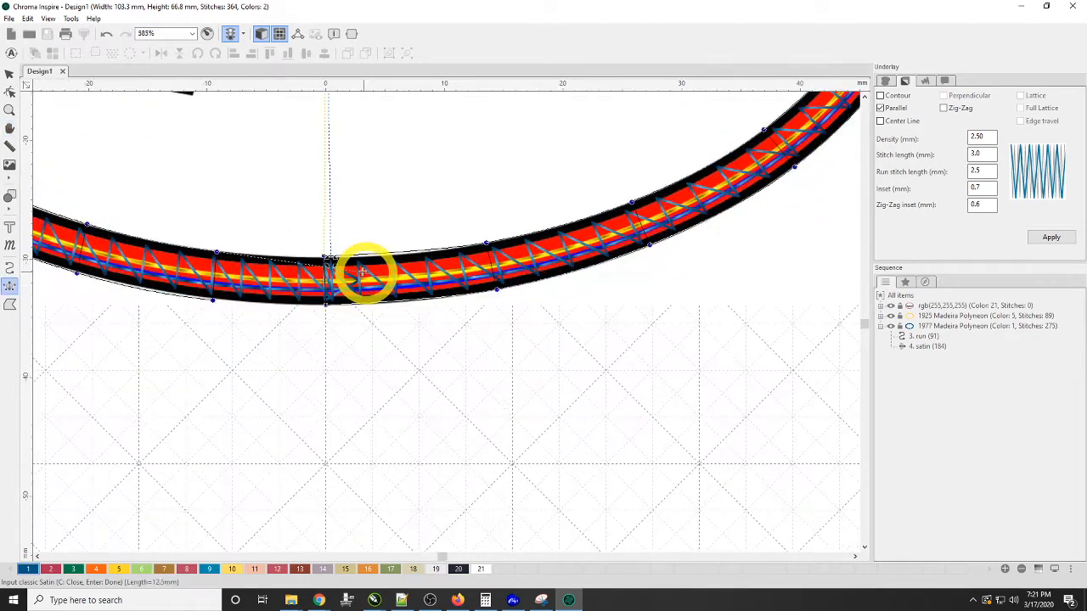
{"action": "scroll", "coordinate": [363, 272], "scroll_direction": "up", "scroll_amount": 1}
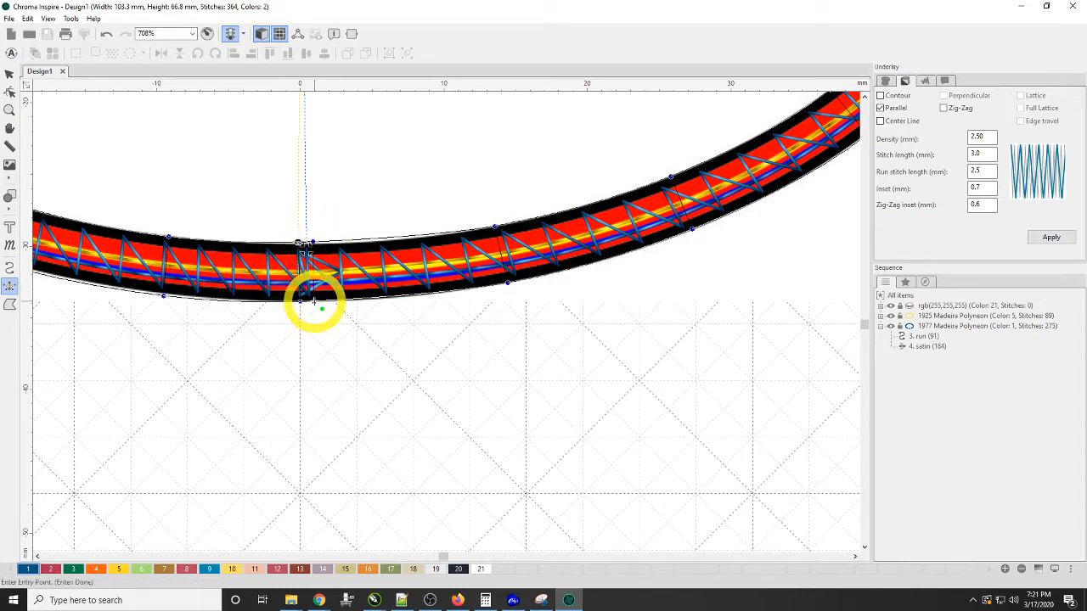
{"action": "left_click", "coordinate": [296, 242]}
{"action": "left_click", "coordinate": [314, 242]}
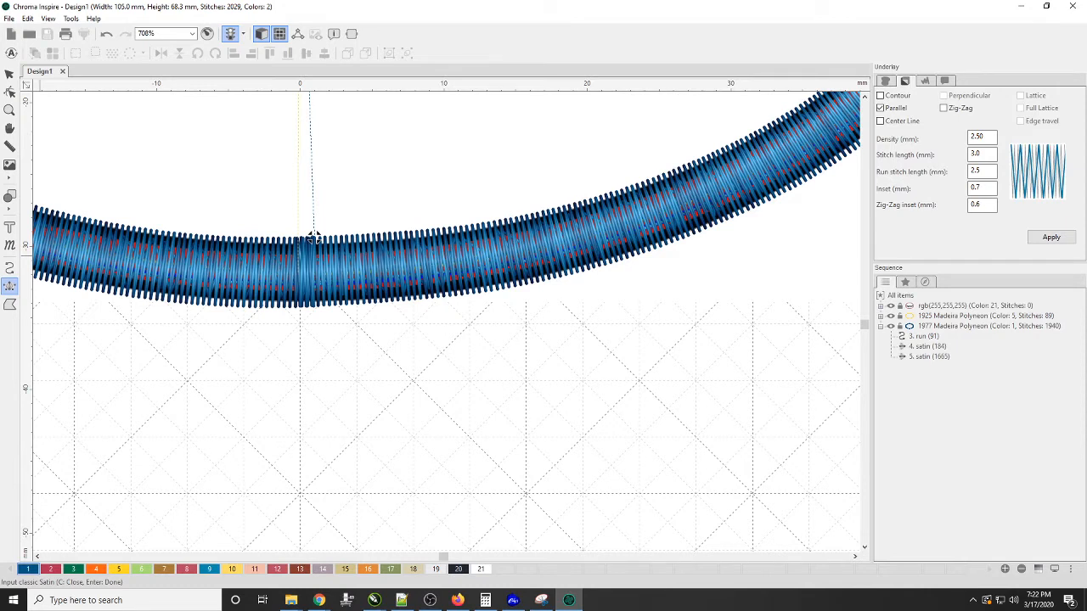
Examine the stitched satin border around the whole oval and up close along its lower-left curve.
{"action": "key", "text": "alt+Tab"}
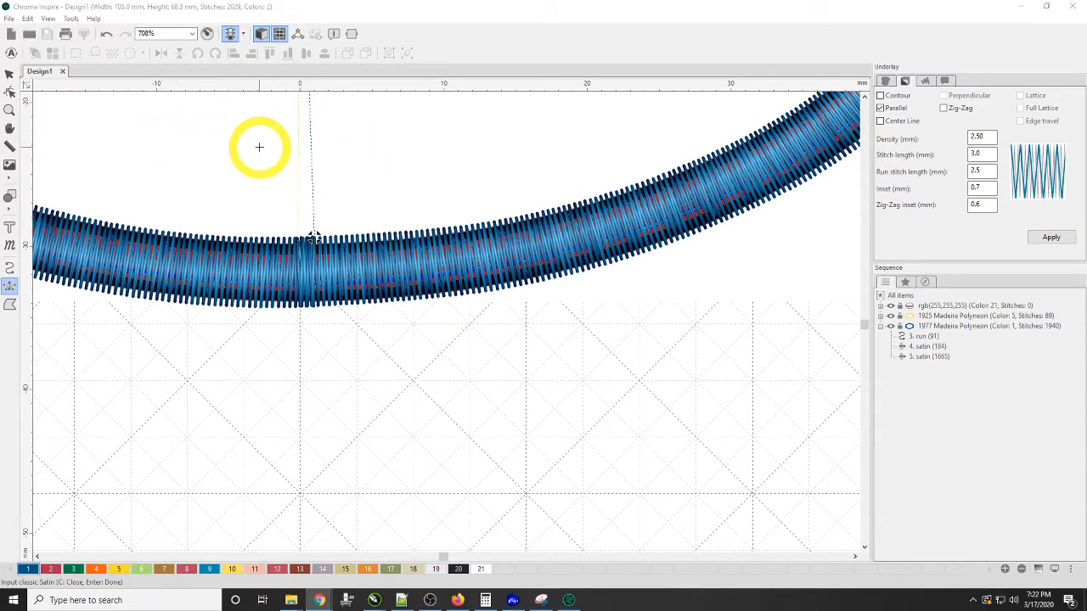
{"action": "left_click", "coordinate": [10, 108]}
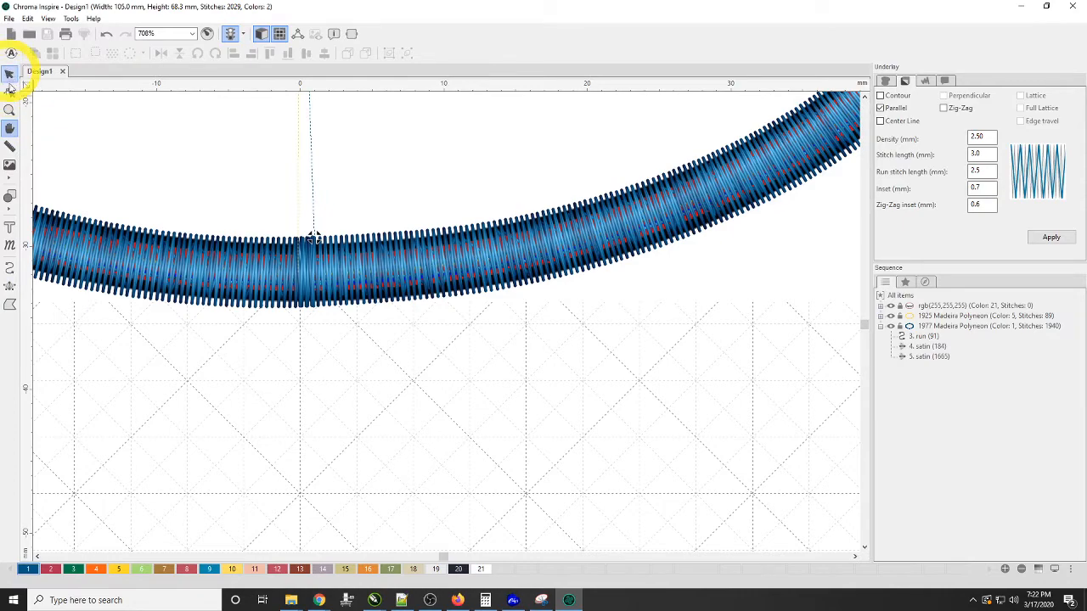
{"action": "scroll", "coordinate": [391, 226], "scroll_direction": "down", "scroll_amount": 10}
{"action": "scroll", "coordinate": [391, 204], "scroll_direction": "down", "scroll_amount": 4}
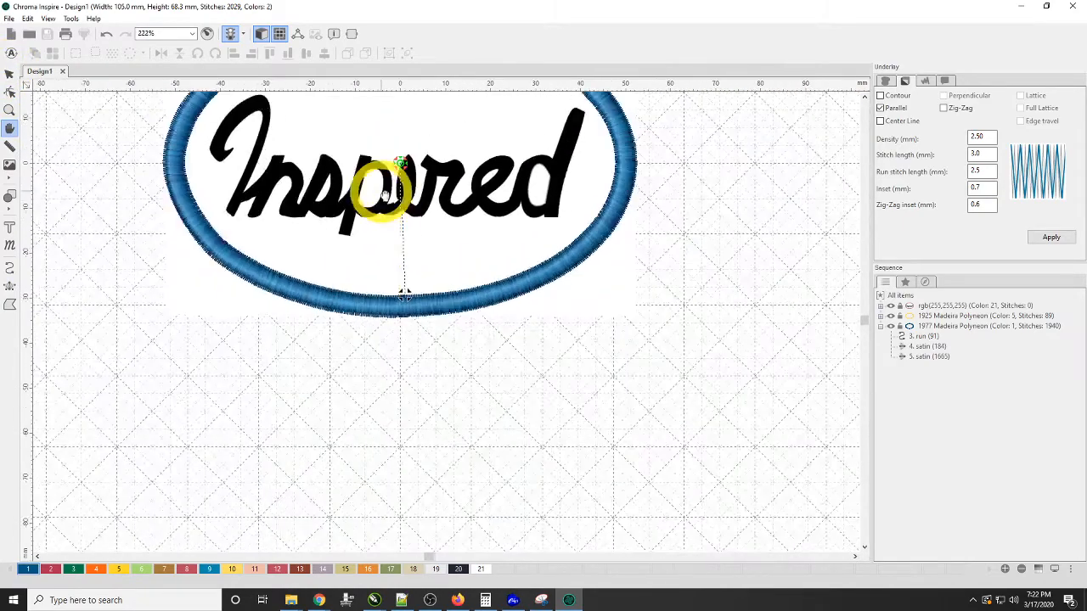
{"action": "left_click", "coordinate": [864, 97]}
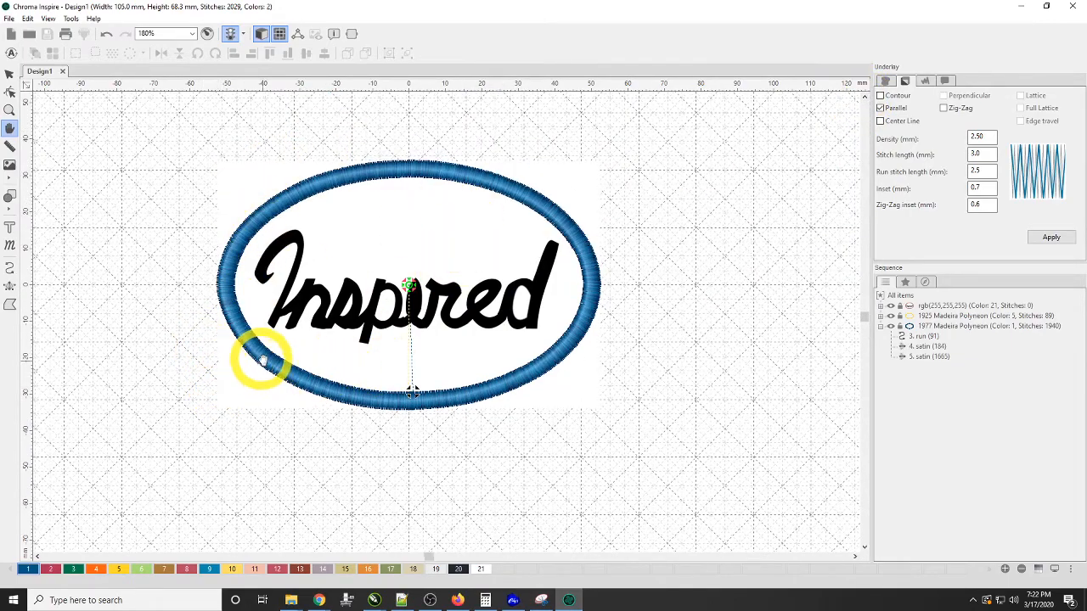
{"action": "scroll", "coordinate": [257, 365], "scroll_direction": "up", "scroll_amount": 2}
{"action": "scroll", "coordinate": [145, 355], "scroll_direction": "up", "scroll_amount": 2}
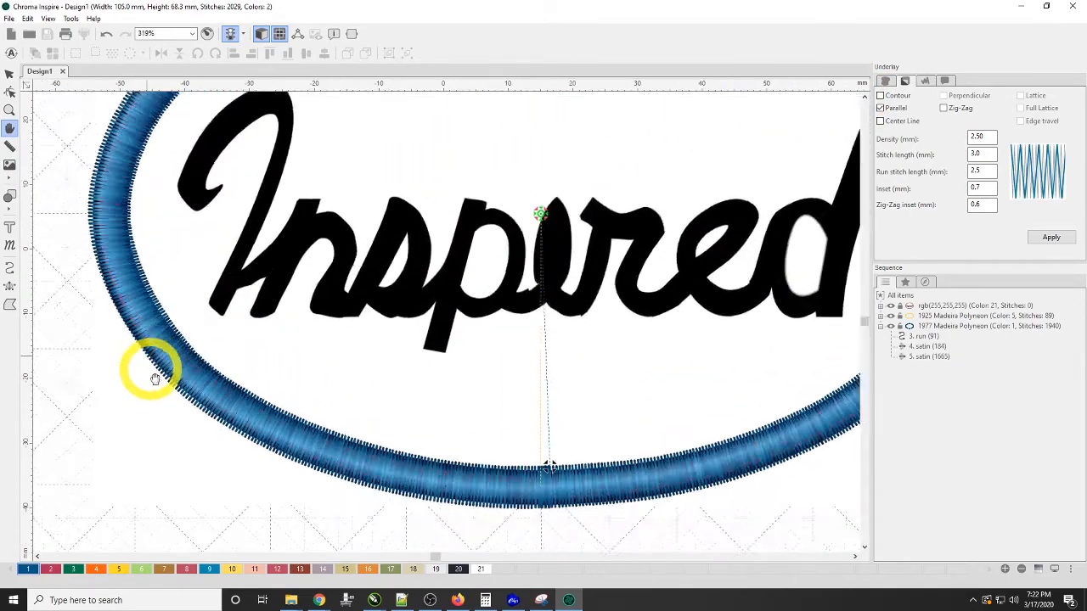
{"action": "scroll", "coordinate": [148, 331], "scroll_direction": "up", "scroll_amount": 1}
{"action": "scroll", "coordinate": [589, 371], "scroll_direction": "down", "scroll_amount": 1}
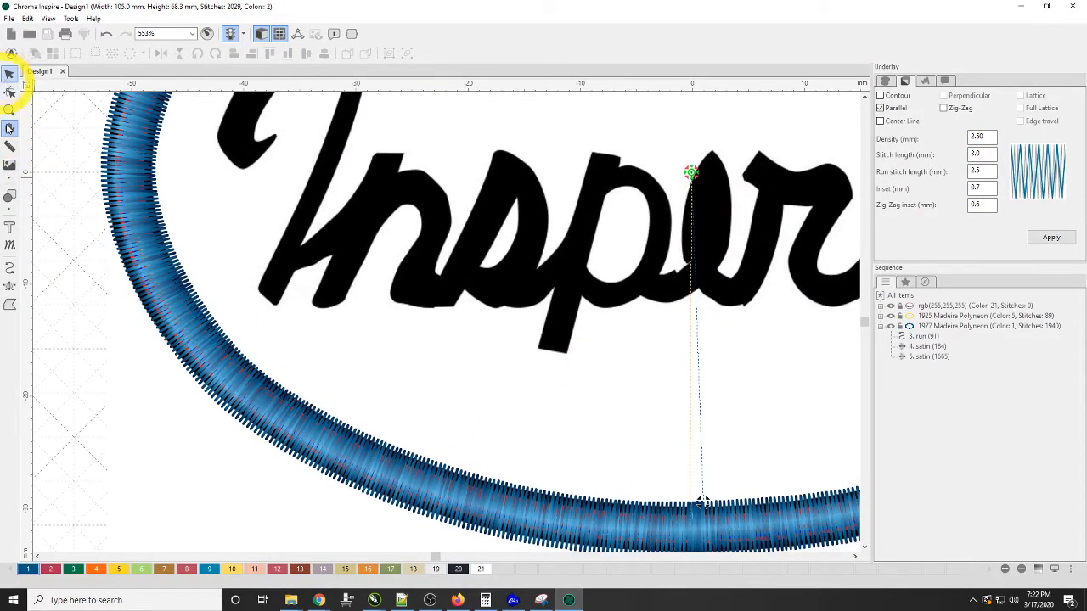
Add one outline point on the border satin's outer edge and one opposite on its inner edge along the lower-left curve.
{"action": "left_click", "coordinate": [230, 347]}
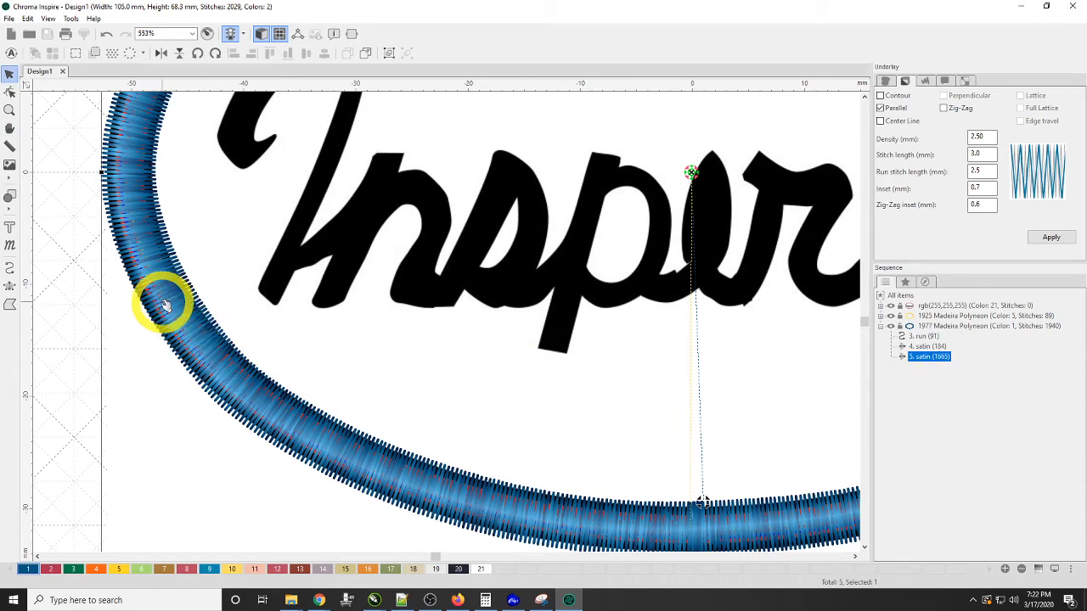
{"action": "left_click", "coordinate": [10, 92]}
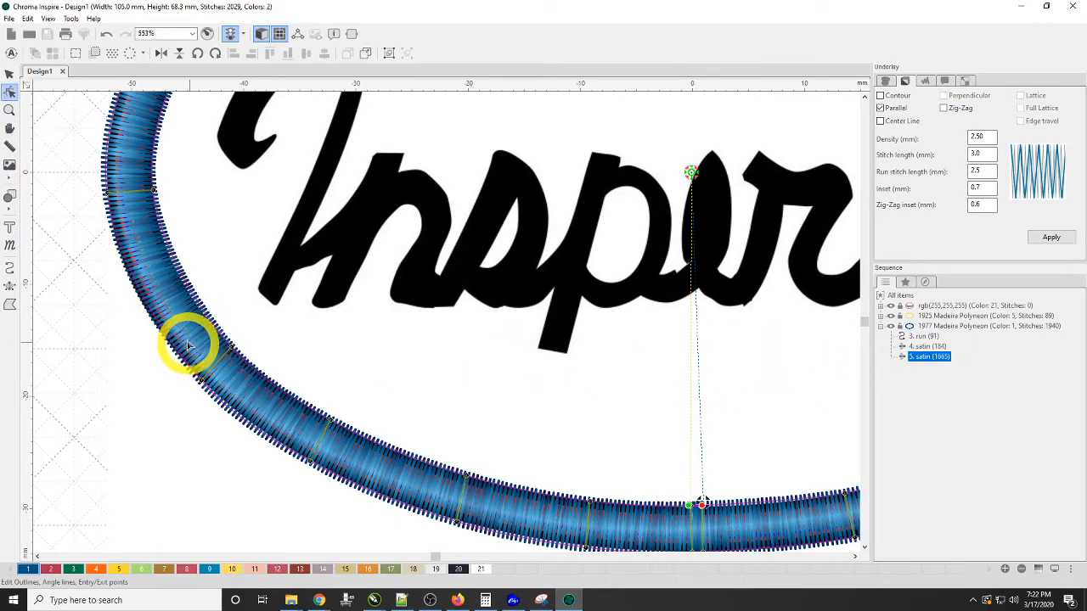
{"action": "scroll", "coordinate": [165, 323], "scroll_direction": "up", "scroll_amount": 1}
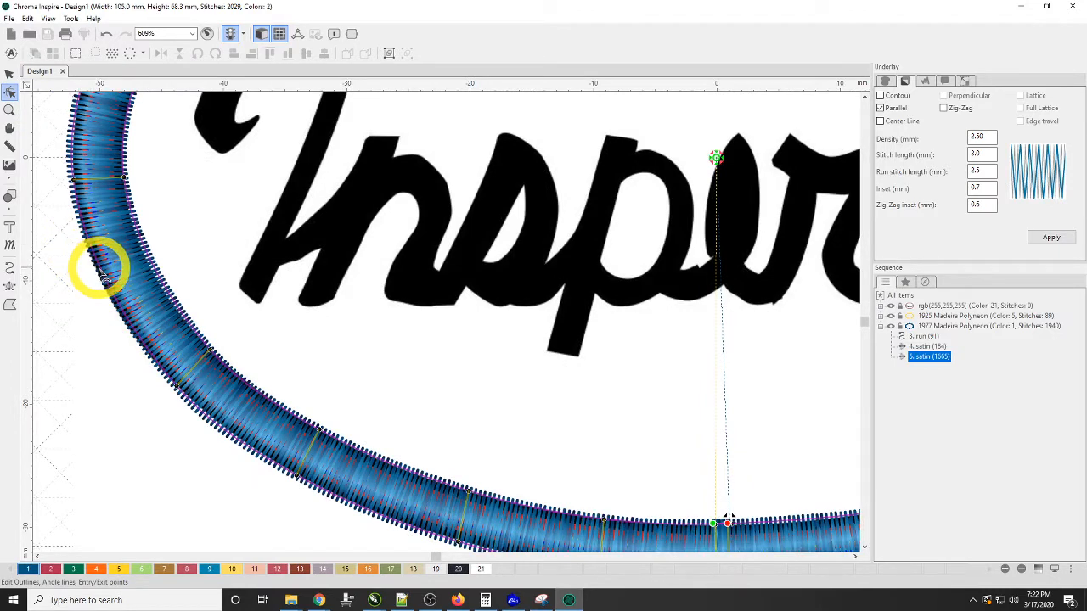
{"action": "right_click", "coordinate": [101, 274]}
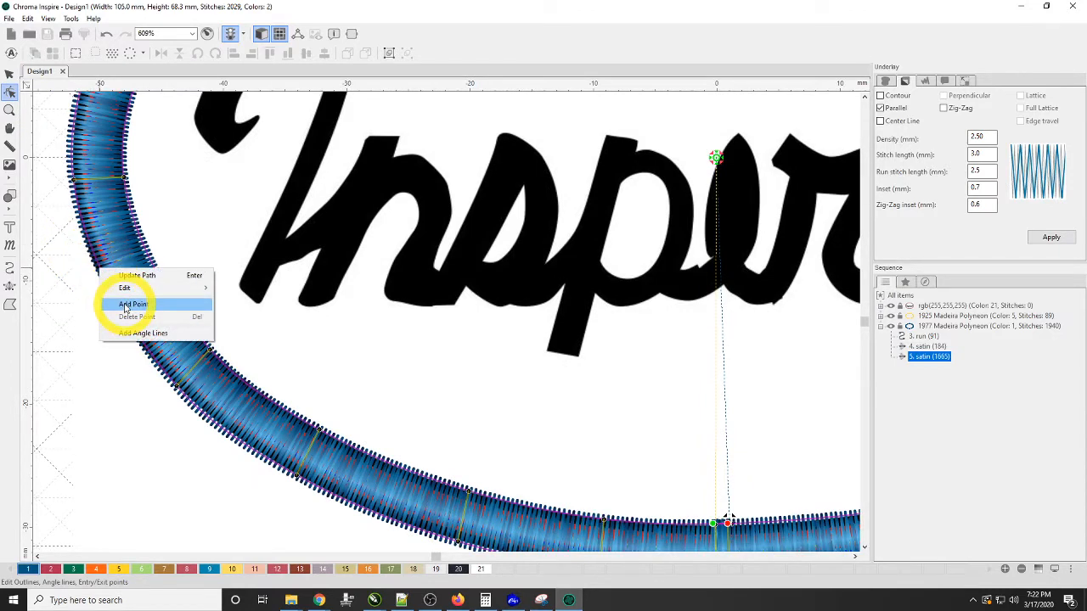
{"action": "left_click", "coordinate": [127, 301]}
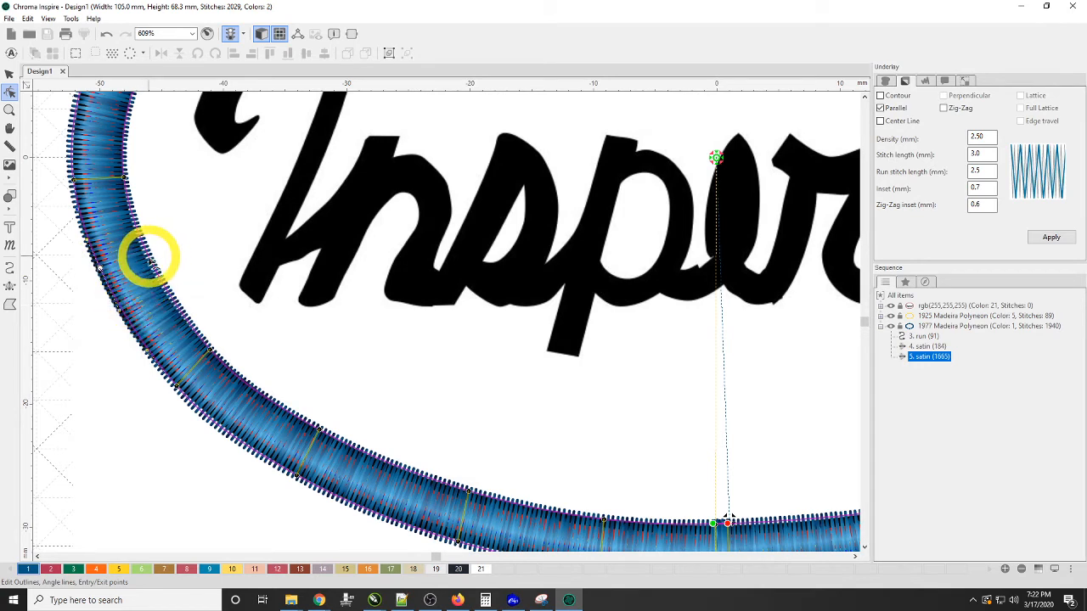
{"action": "right_click", "coordinate": [149, 259]}
{"action": "left_click", "coordinate": [151, 285]}
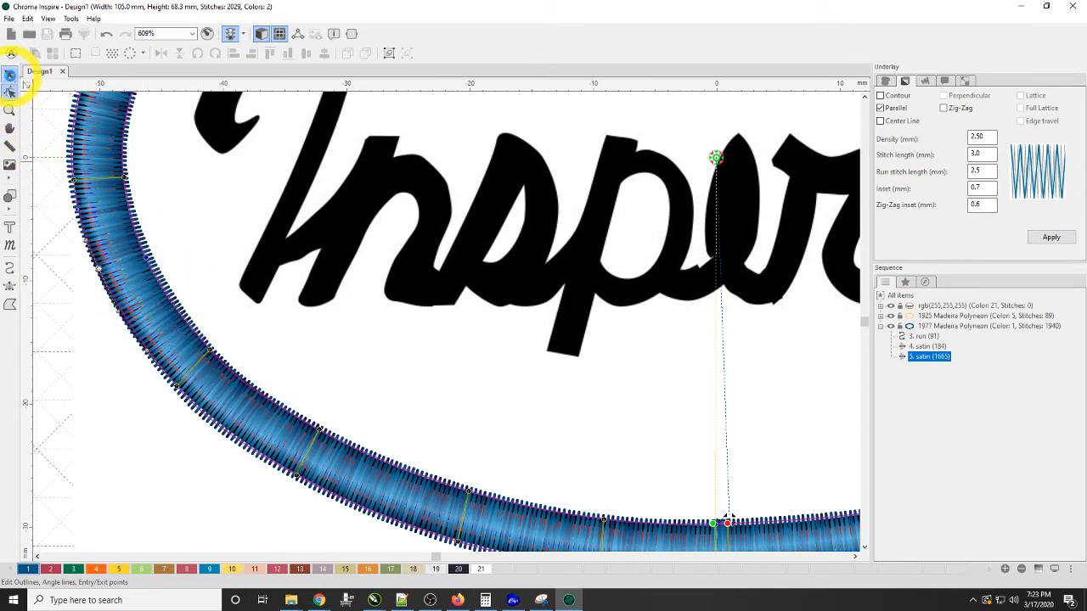
{"action": "left_click", "coordinate": [10, 75]}
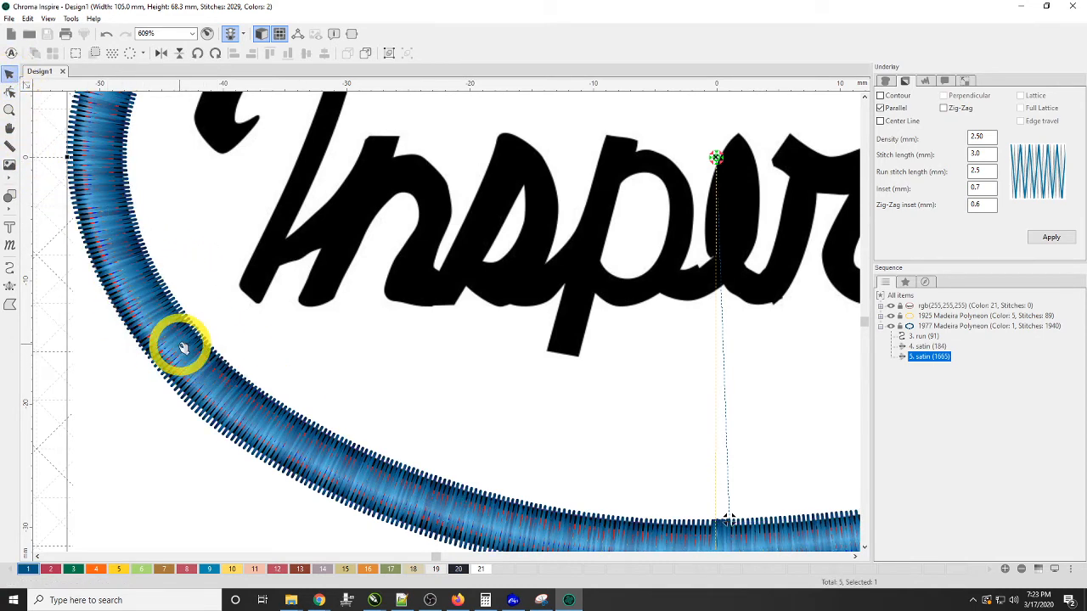
Examine the whole oval patch and the Inspired lettering inside it up close, especially the capital I and its connection to the n.
{"action": "scroll", "coordinate": [182, 344], "scroll_direction": "down", "scroll_amount": 2}
{"action": "scroll", "coordinate": [388, 376], "scroll_direction": "down", "scroll_amount": 3}
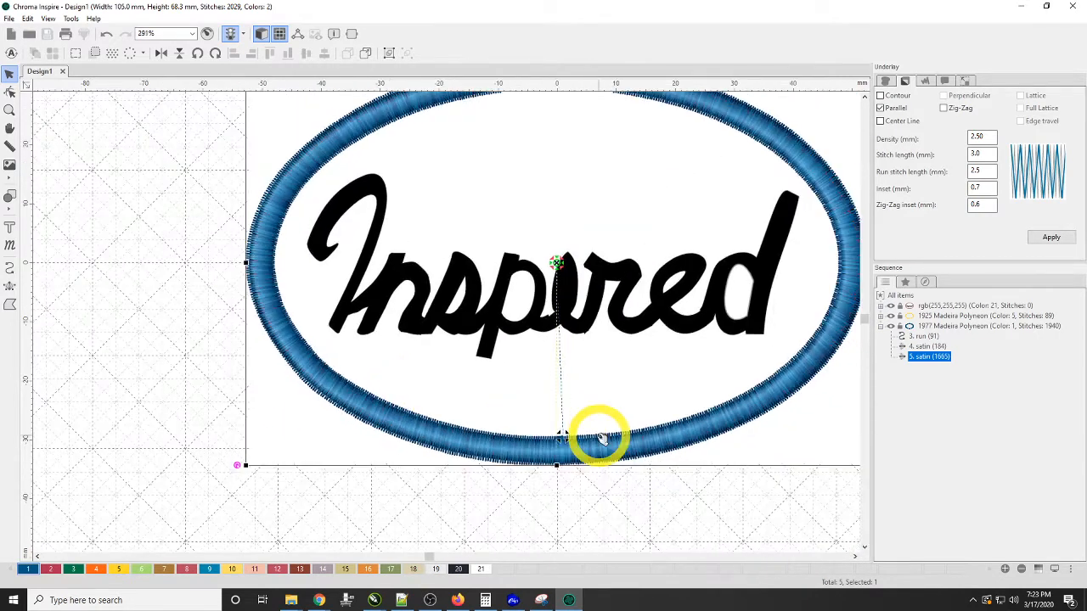
{"action": "scroll", "coordinate": [618, 390], "scroll_direction": "down", "scroll_amount": 1}
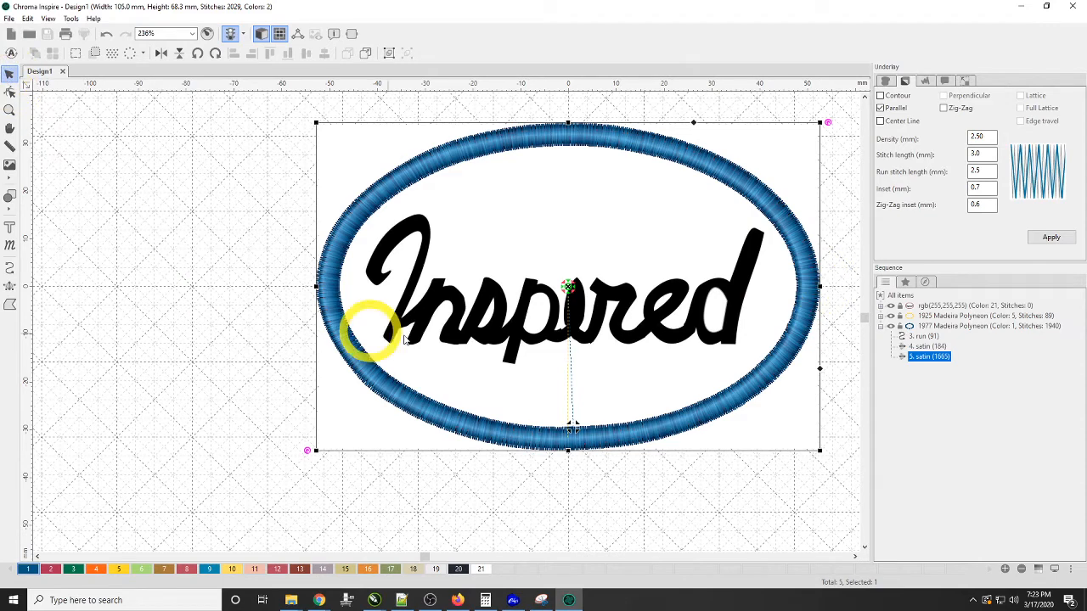
{"action": "left_click", "coordinate": [276, 320]}
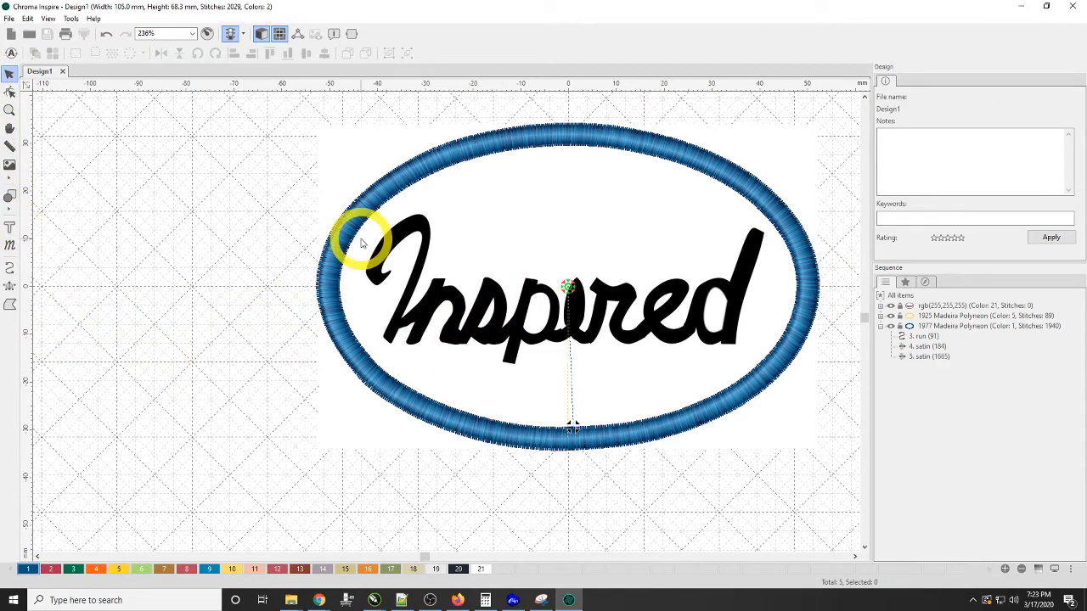
{"action": "key", "text": "space"}
{"action": "left_click_drag", "start_coordinate": [631, 304], "coordinate": [439, 315]}
{"action": "scroll", "coordinate": [361, 335], "scroll_direction": "up", "scroll_amount": 2}
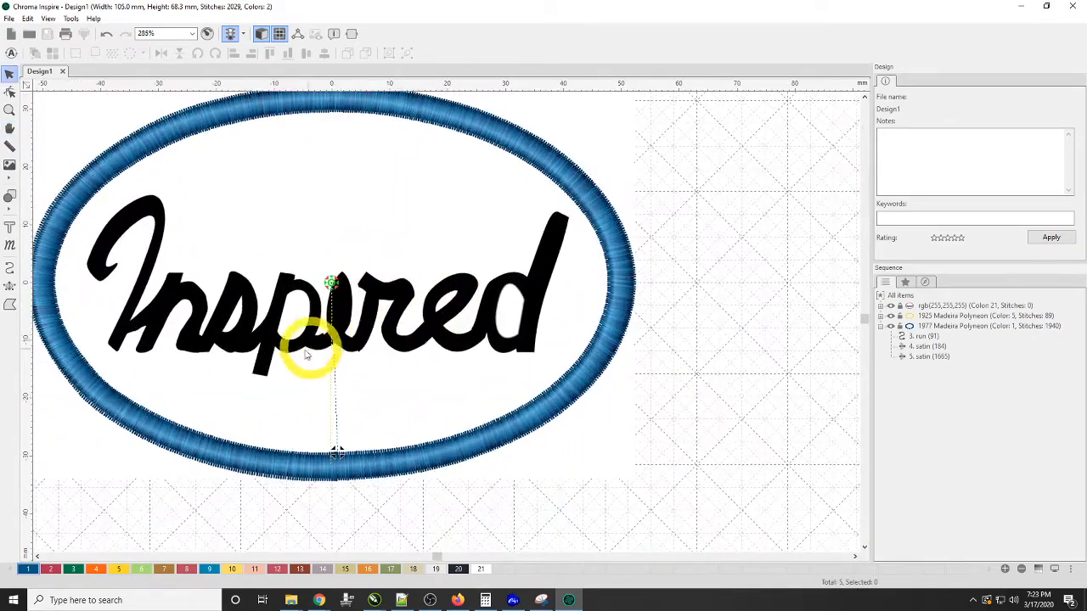
{"action": "scroll", "coordinate": [338, 336], "scroll_direction": "up", "scroll_amount": 1}
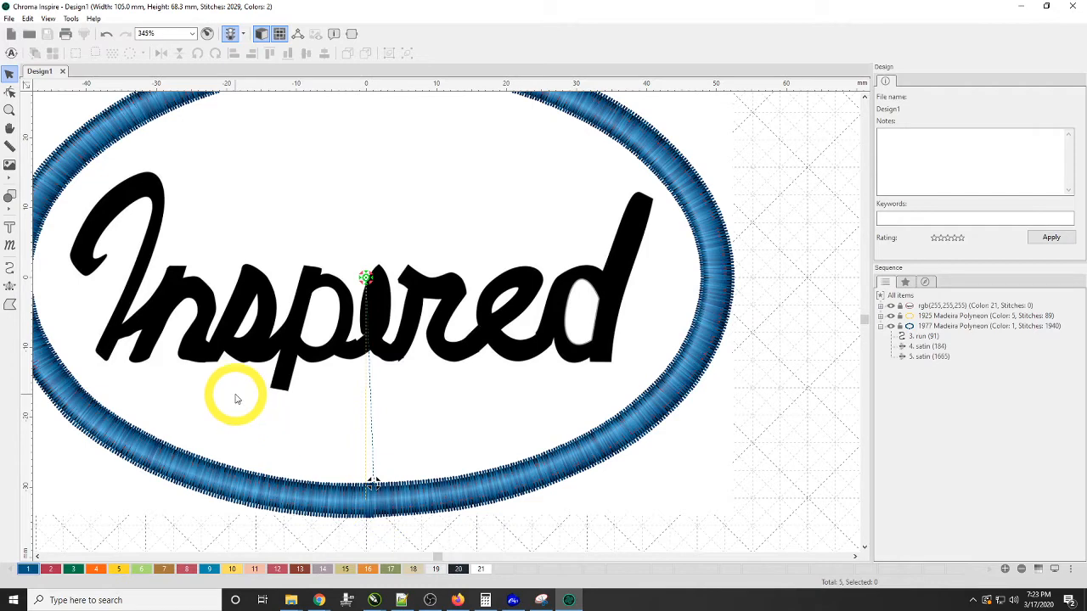
{"action": "left_click_drag", "start_coordinate": [112, 328], "coordinate": [180, 384]}
{"action": "key", "text": "space"}
{"action": "left_click_drag", "start_coordinate": [105, 289], "coordinate": [262, 327]}
{"action": "scroll", "coordinate": [247, 344], "scroll_direction": "up", "scroll_amount": 2}
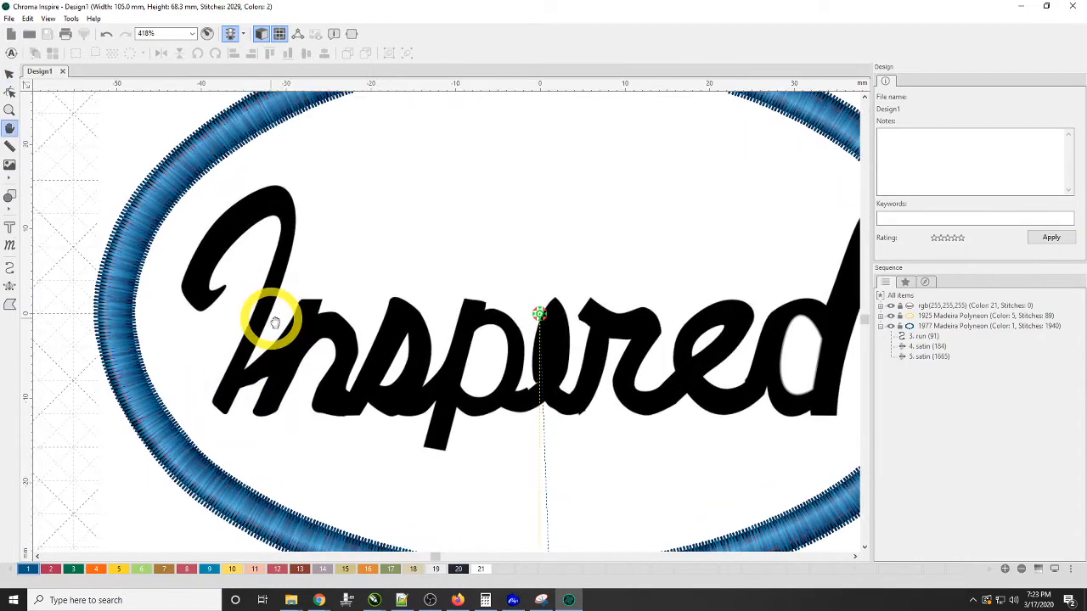
{"action": "left_click_drag", "start_coordinate": [381, 329], "coordinate": [405, 327]}
{"action": "key", "text": "space"}
{"action": "scroll", "coordinate": [356, 320], "scroll_direction": "up", "scroll_amount": 2}
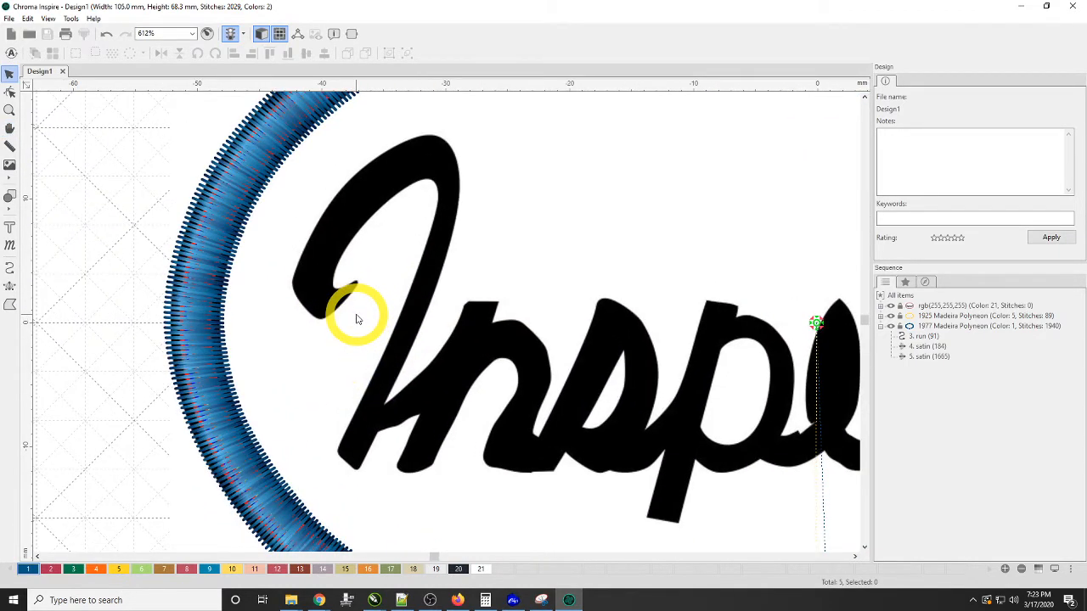
{"action": "scroll", "coordinate": [357, 319], "scroll_direction": "down", "scroll_amount": 2}
{"action": "scroll", "coordinate": [356, 319], "scroll_direction": "up", "scroll_amount": 2}
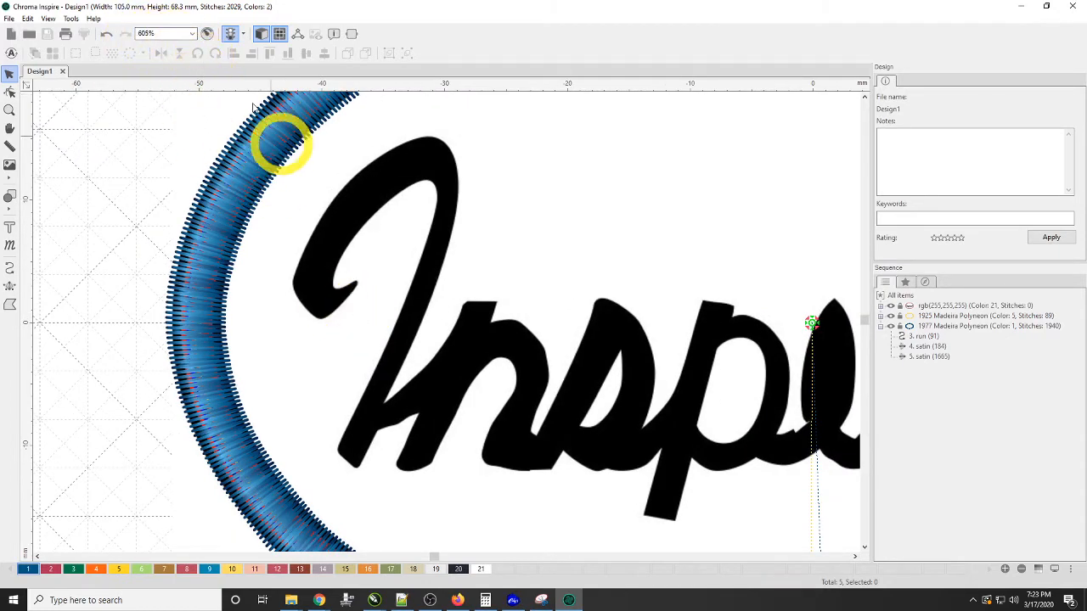
{"action": "scroll", "coordinate": [456, 248], "scroll_direction": "up", "scroll_amount": 5}
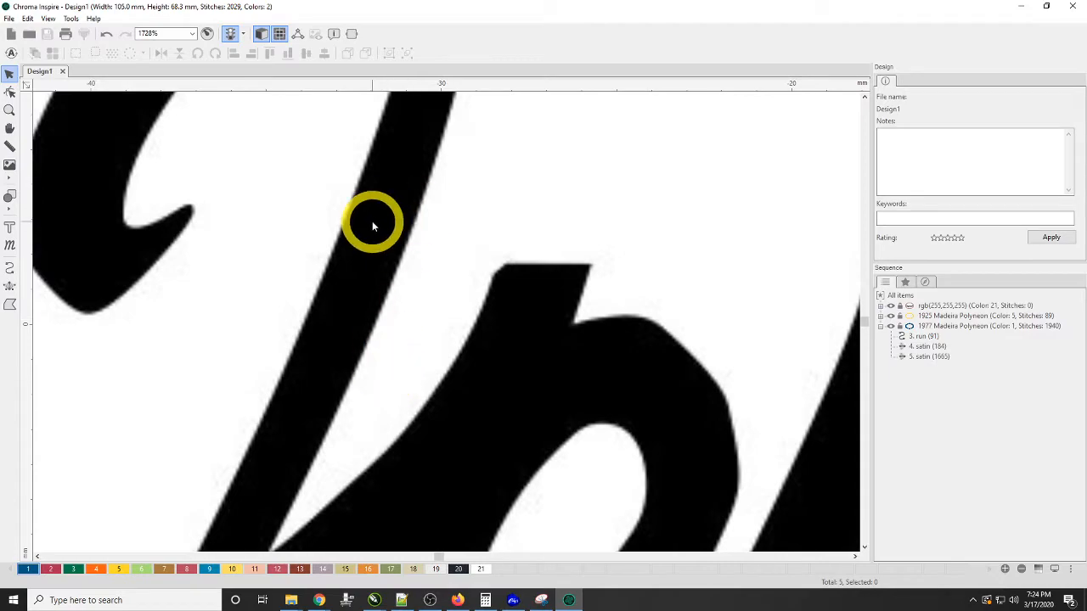
{"action": "scroll", "coordinate": [372, 223], "scroll_direction": "down", "scroll_amount": 5}
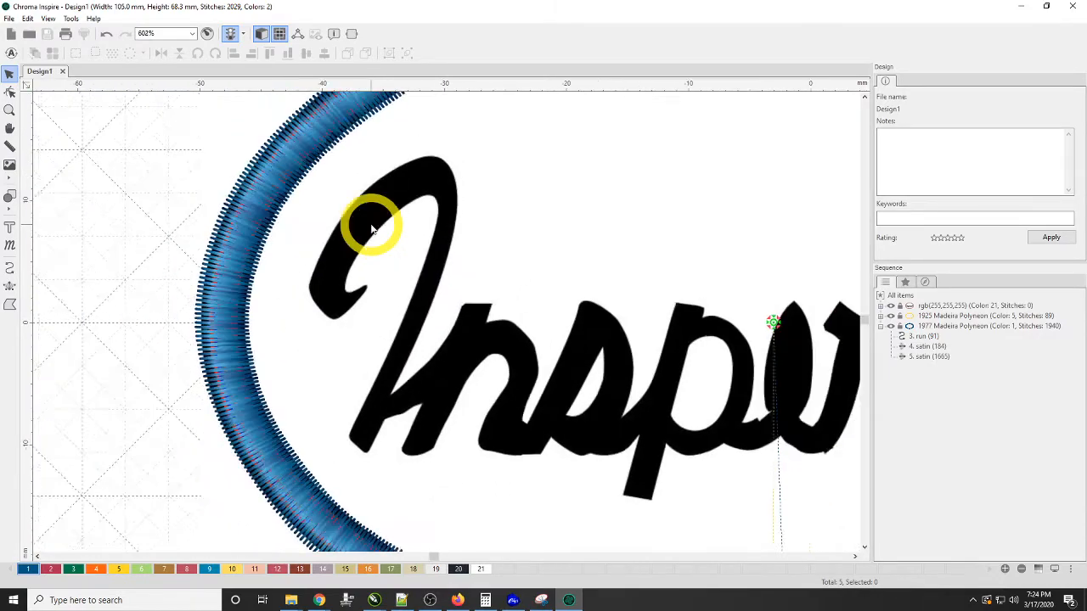
{"action": "scroll", "coordinate": [371, 224], "scroll_direction": "down", "scroll_amount": 5}
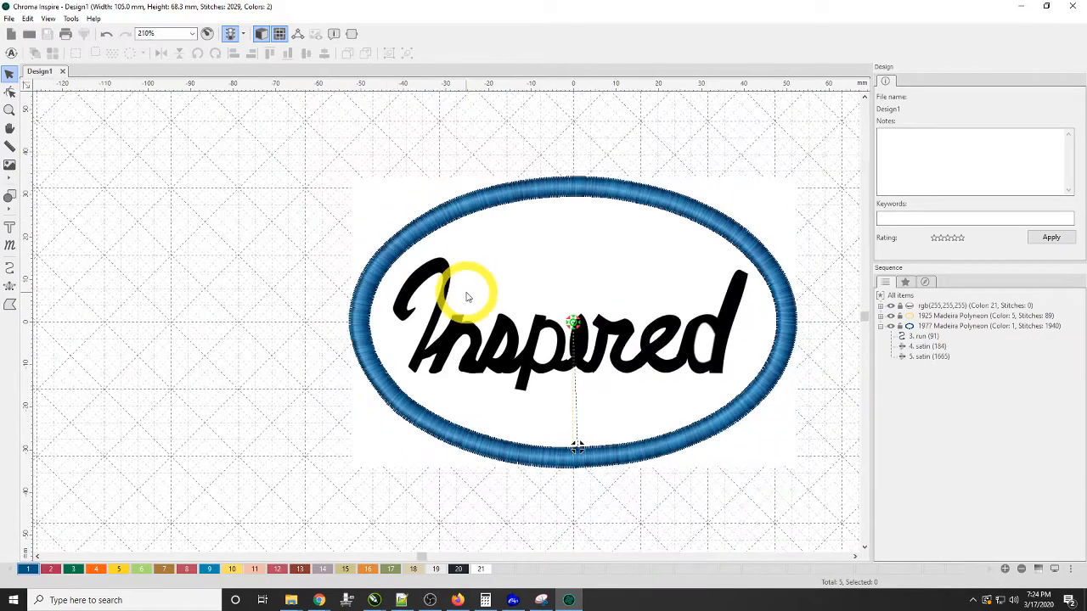
{"action": "scroll", "coordinate": [466, 296], "scroll_direction": "down", "scroll_amount": 1}
{"action": "scroll", "coordinate": [467, 302], "scroll_direction": "up", "scroll_amount": 4}
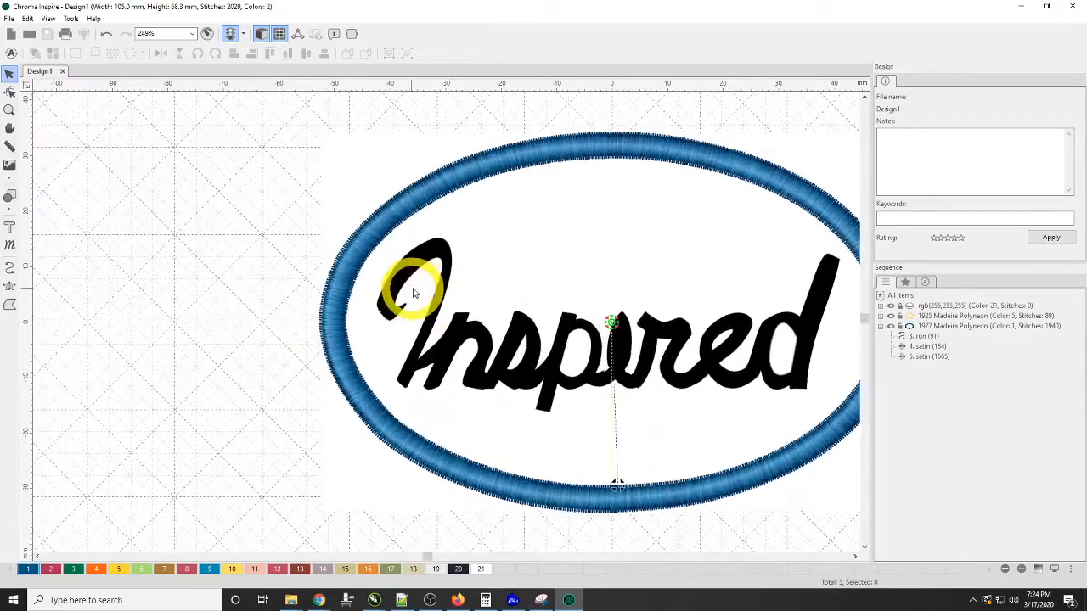
{"action": "scroll", "coordinate": [427, 291], "scroll_direction": "up", "scroll_amount": 1}
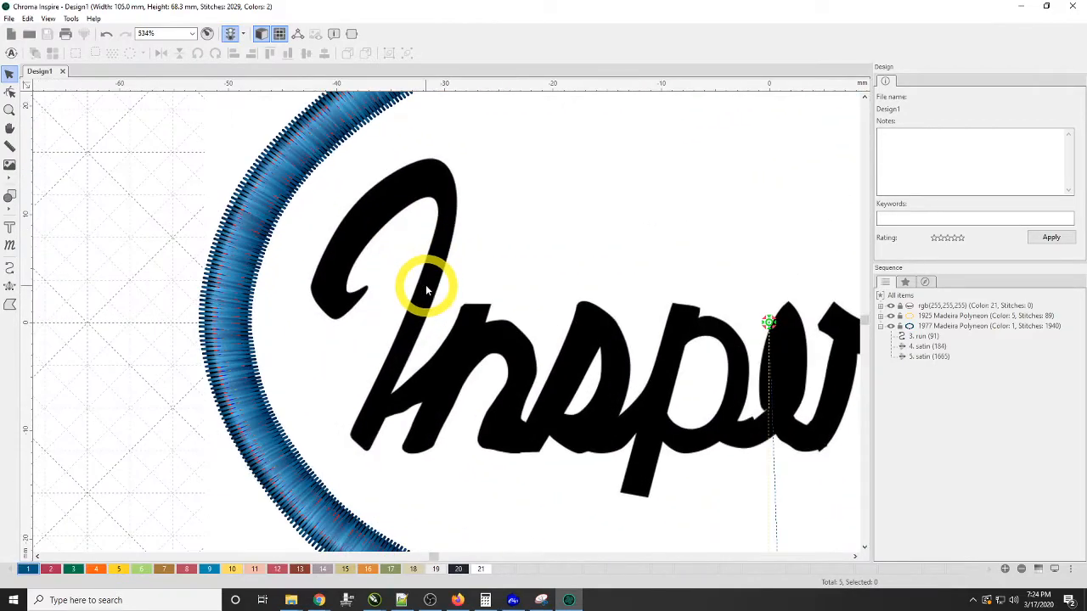
{"action": "scroll", "coordinate": [427, 291], "scroll_direction": "up", "scroll_amount": 1}
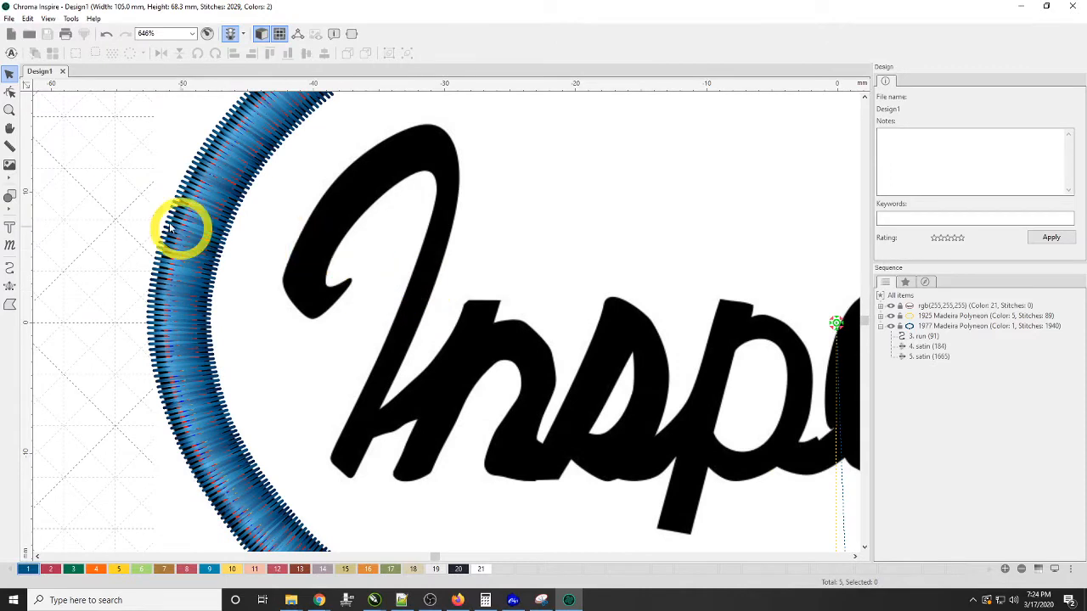
Add Contour underlay to the oval border satin alongside its Parallel underlay, and deselect the border.
{"action": "left_click", "coordinate": [10, 289]}
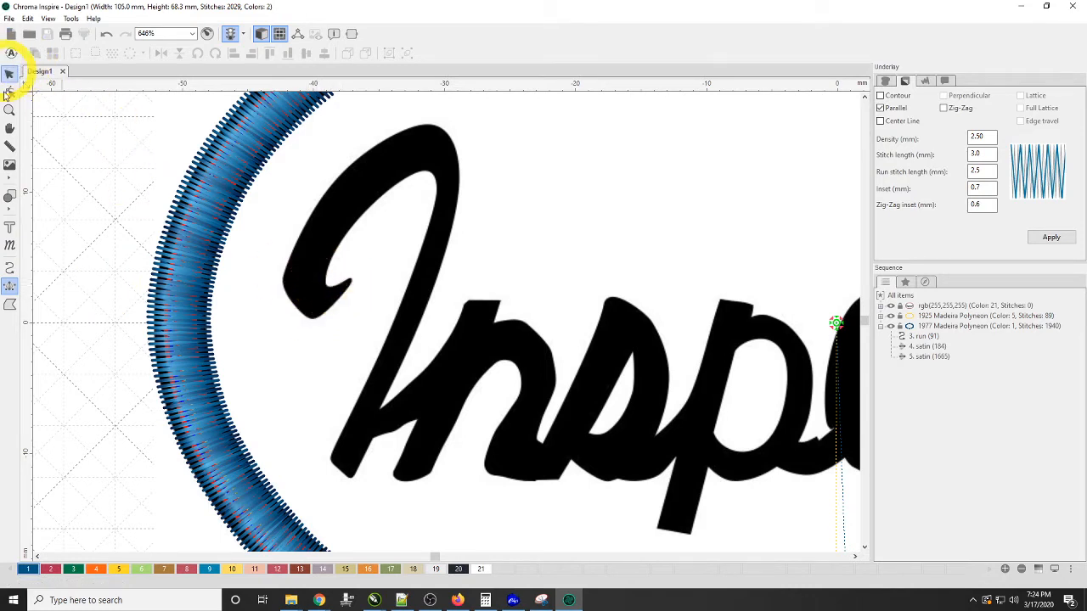
{"action": "left_click", "coordinate": [231, 243]}
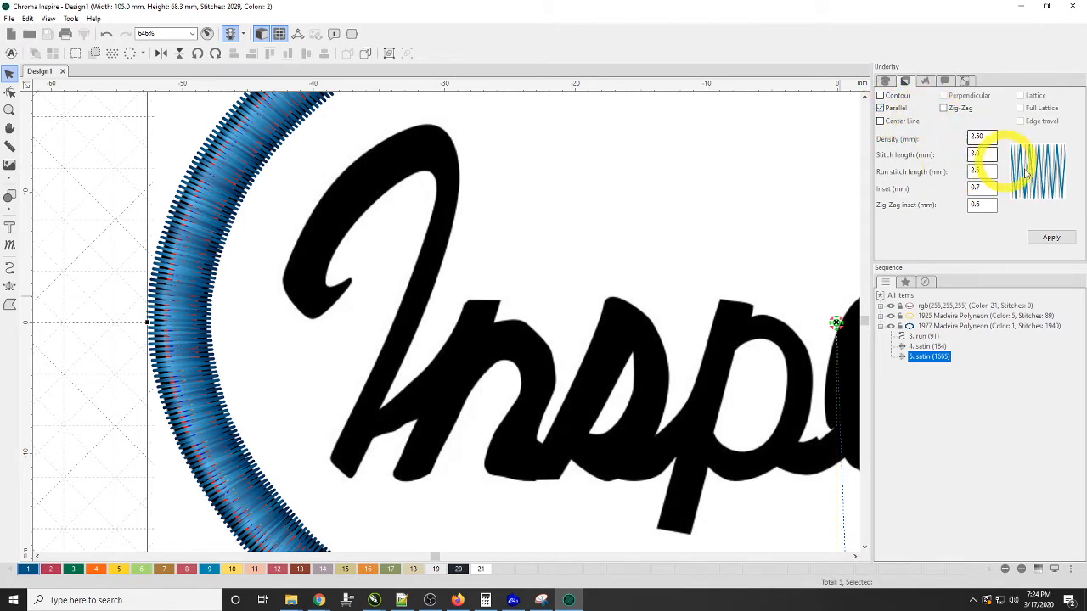
{"action": "left_click", "coordinate": [882, 96]}
{"action": "left_click", "coordinate": [1050, 239]}
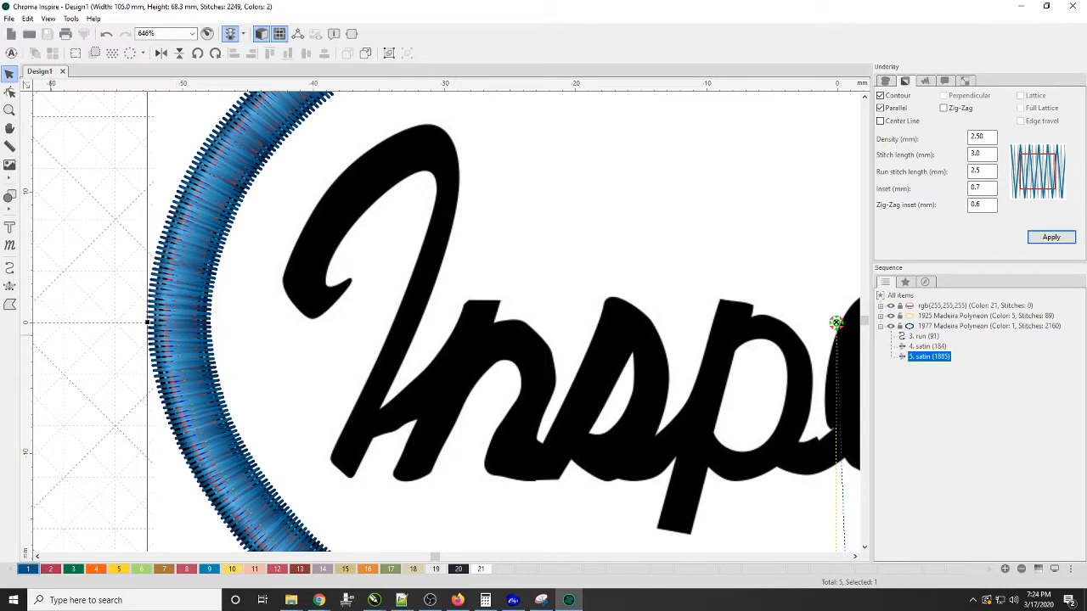
{"action": "key", "text": "alt+Tab"}
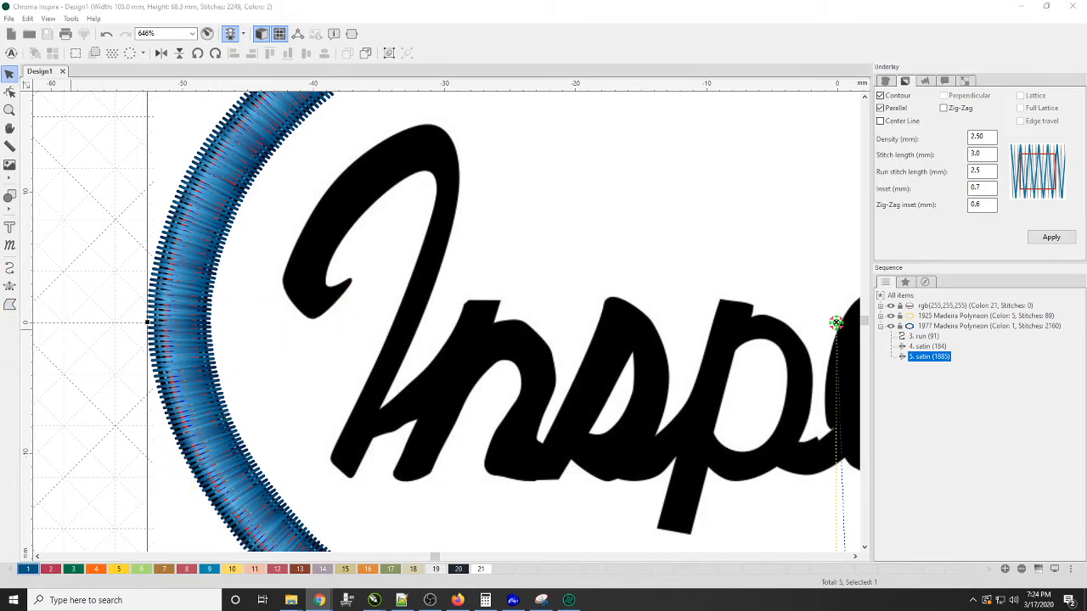
{"action": "left_click", "coordinate": [379, 307]}
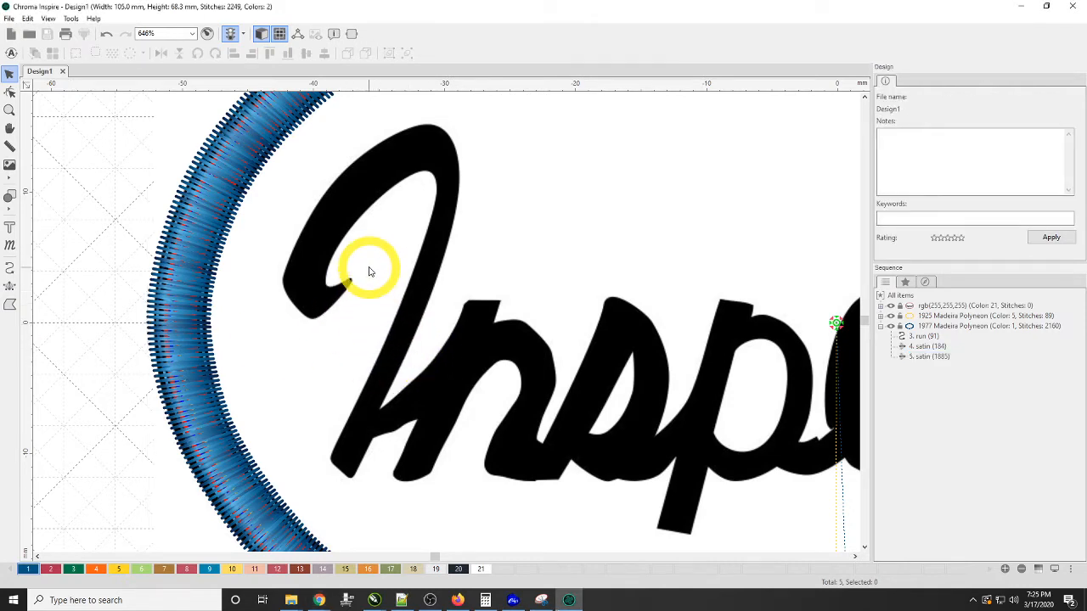
Start a classic satin at the tip of the capital I's hook and place point pairs around the hook's bottom curve.
{"action": "scroll", "coordinate": [369, 270], "scroll_direction": "up", "scroll_amount": 1}
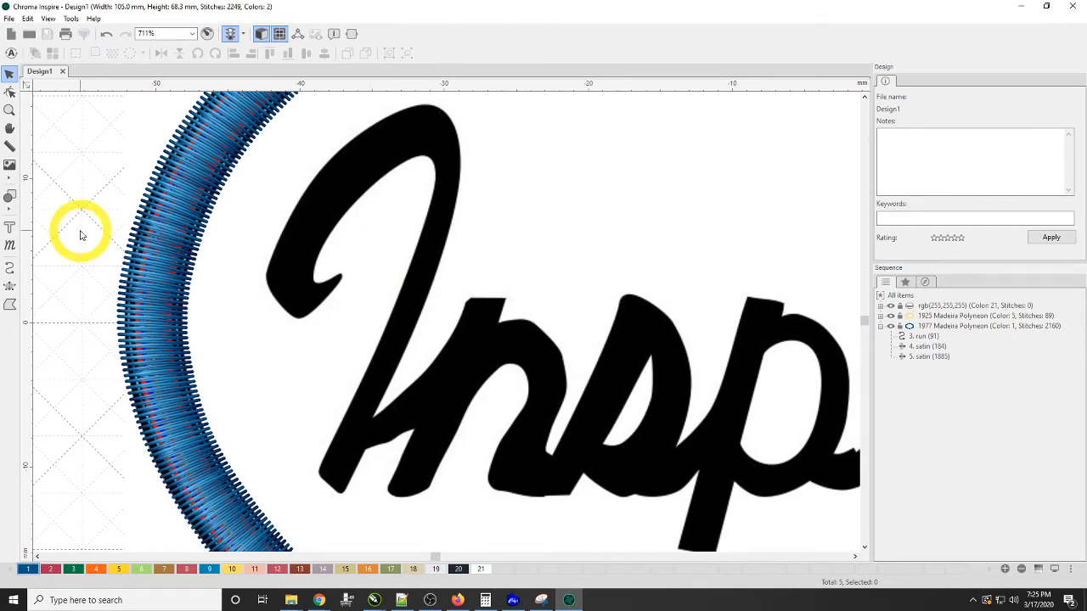
{"action": "left_click", "coordinate": [9, 286]}
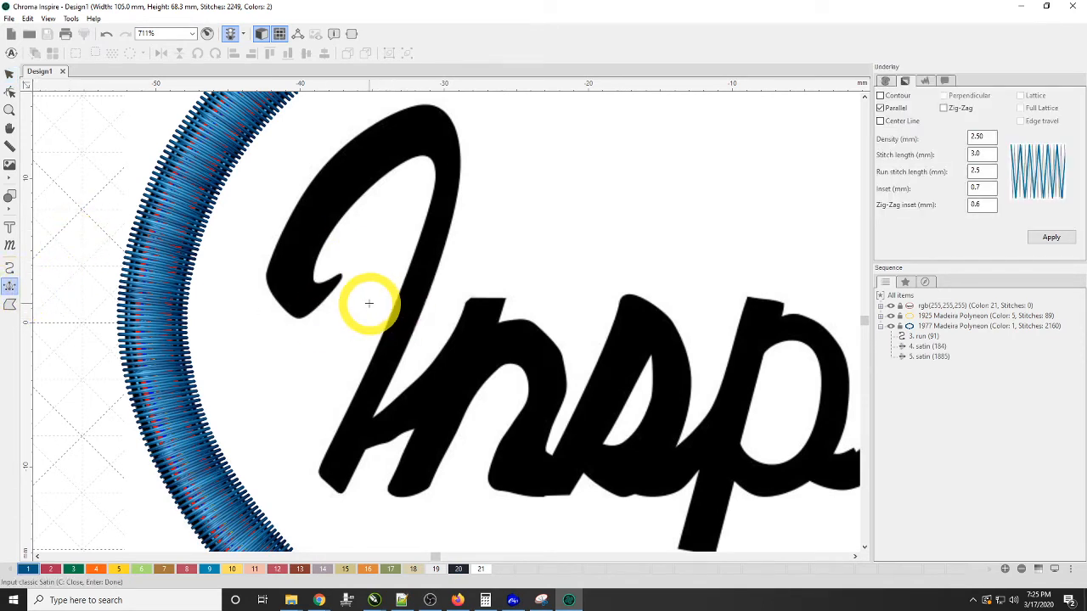
{"action": "scroll", "coordinate": [352, 263], "scroll_direction": "down", "scroll_amount": 1}
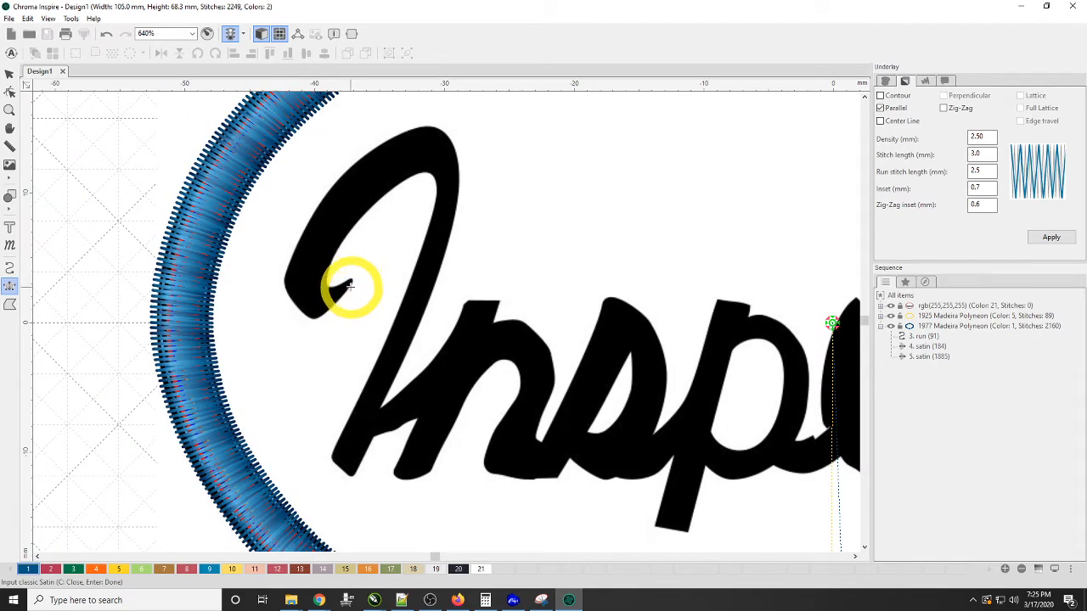
{"action": "left_click", "coordinate": [349, 278]}
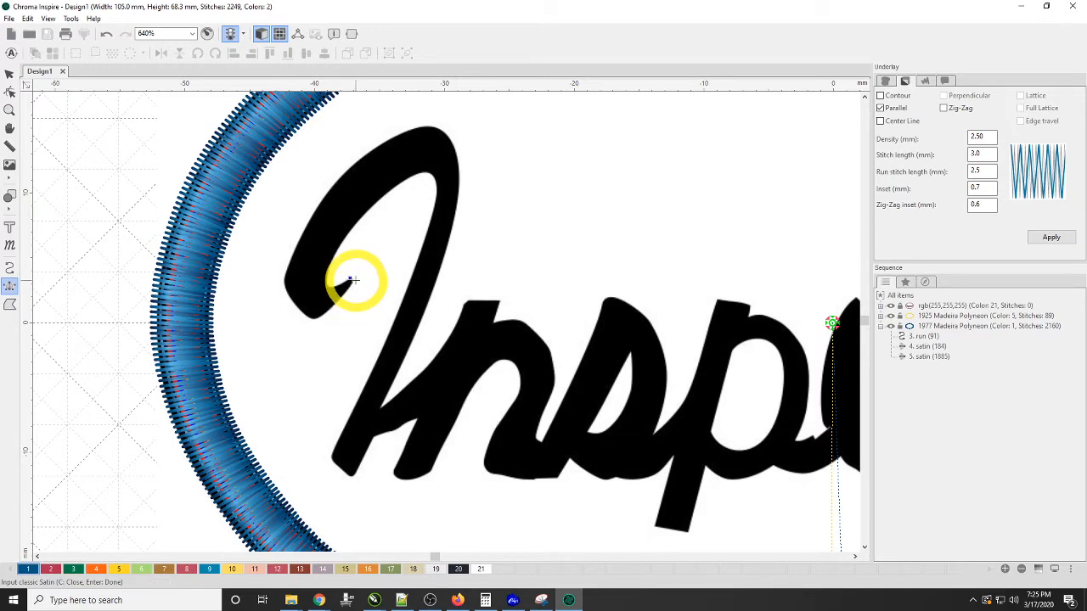
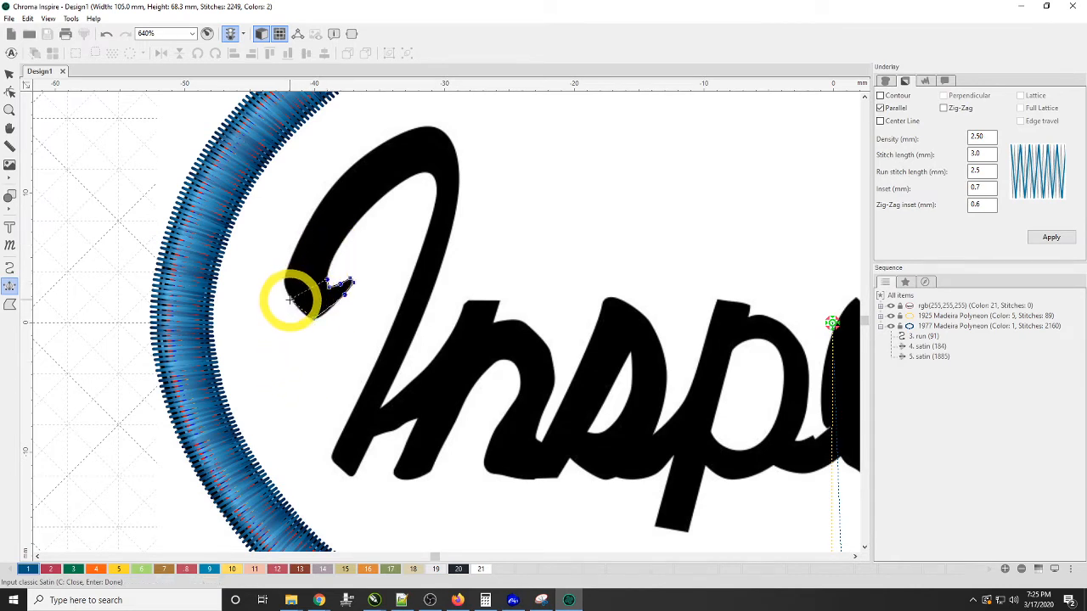
{"action": "left_click", "coordinate": [294, 307]}
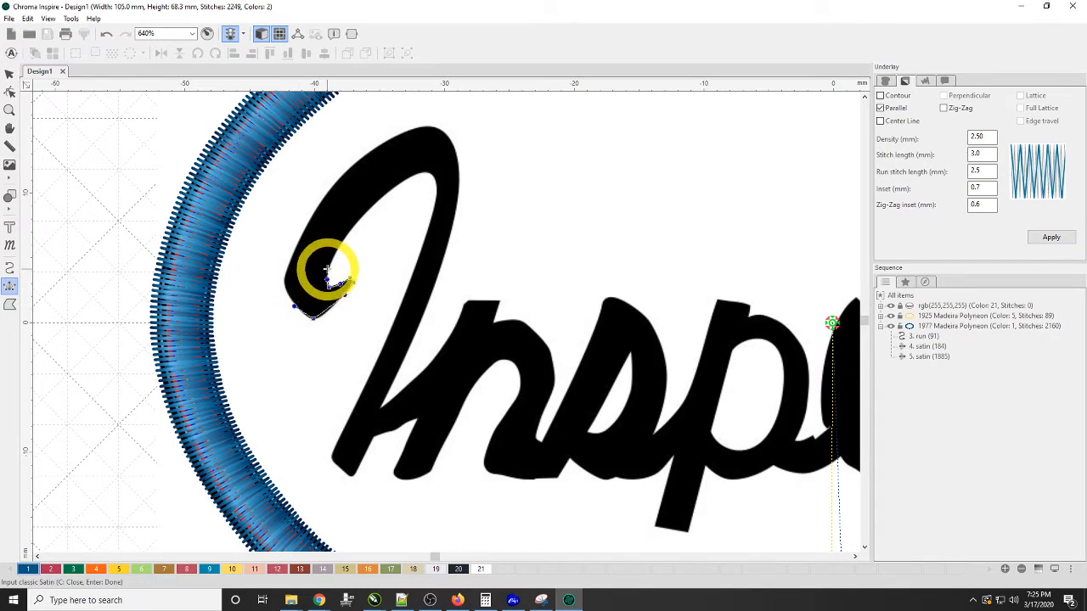
Extend the capital I's classic satin with point pairs along the hook's inner and outer edges up its left curve.
{"action": "left_click", "coordinate": [327, 268]}
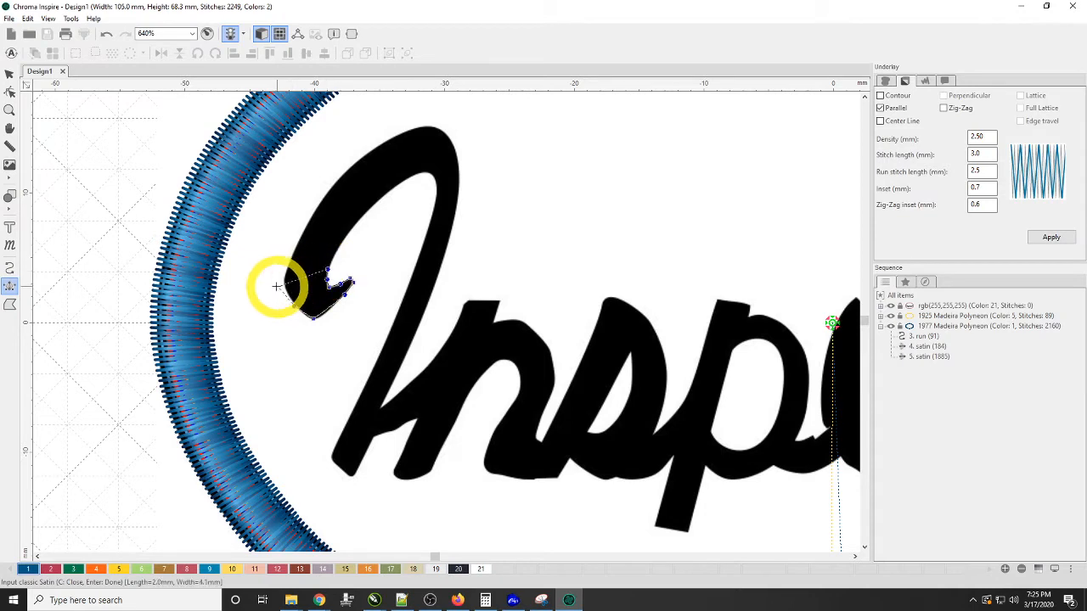
{"action": "left_click", "coordinate": [283, 280]}
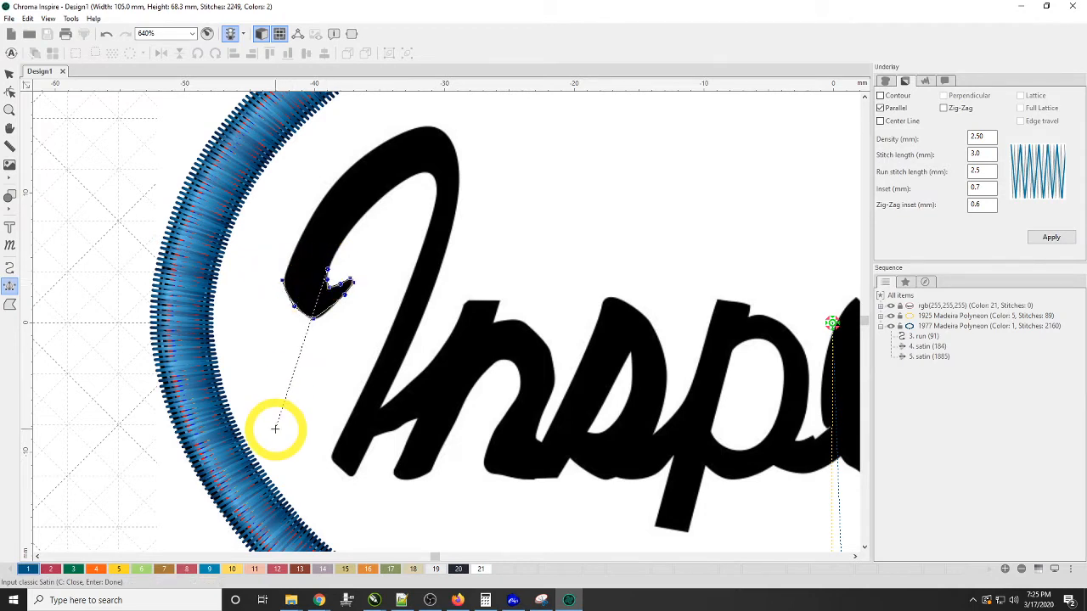
{"action": "left_click", "coordinate": [336, 251]}
{"action": "left_click", "coordinate": [303, 230]}
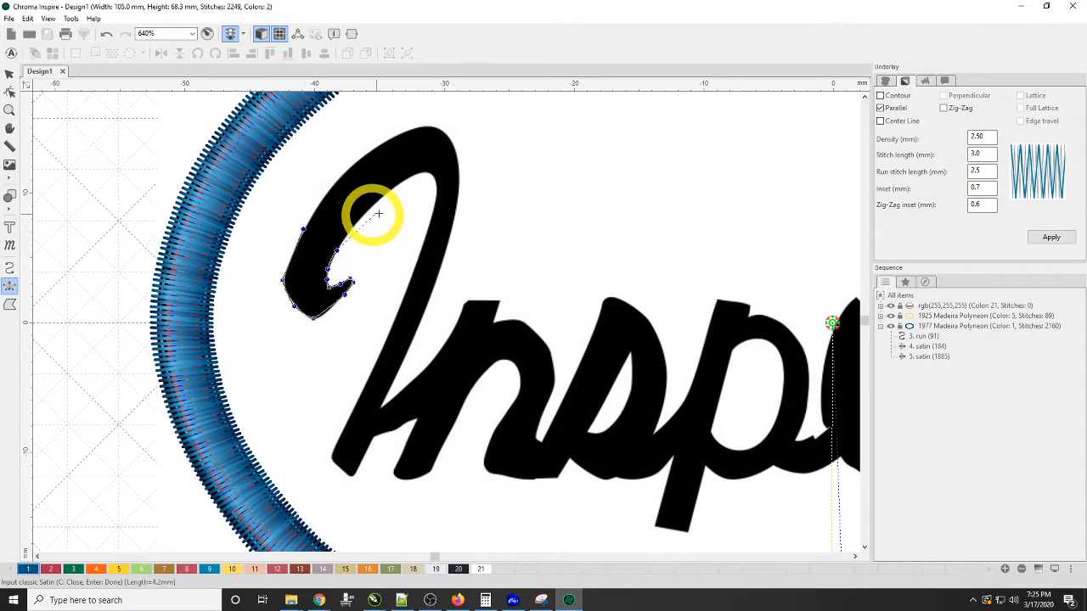
{"action": "left_click", "coordinate": [349, 169]}
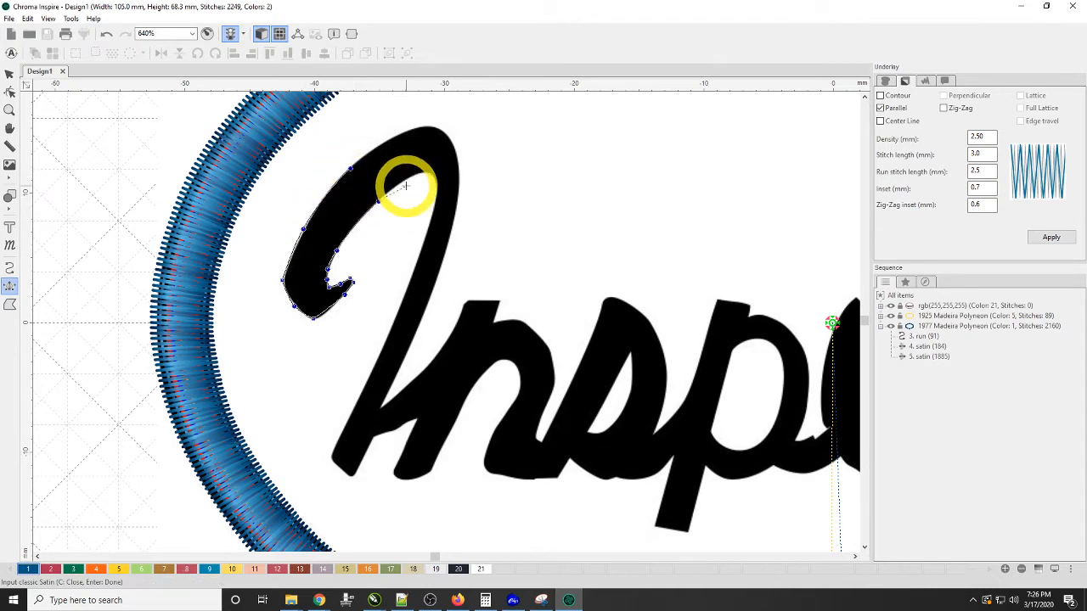
{"action": "left_click", "coordinate": [400, 182]}
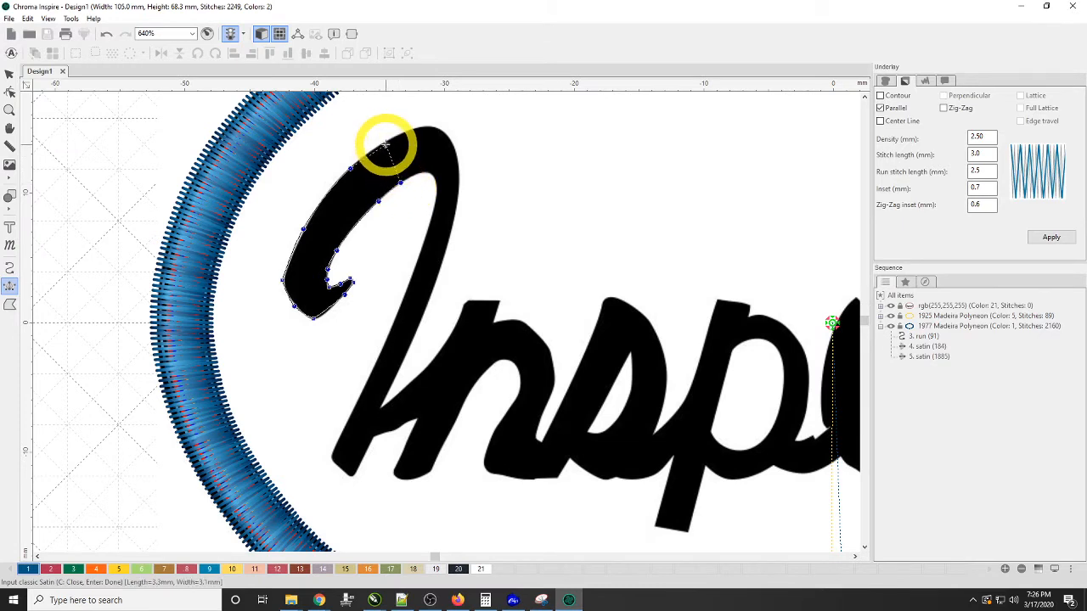
{"action": "left_click", "coordinate": [386, 140]}
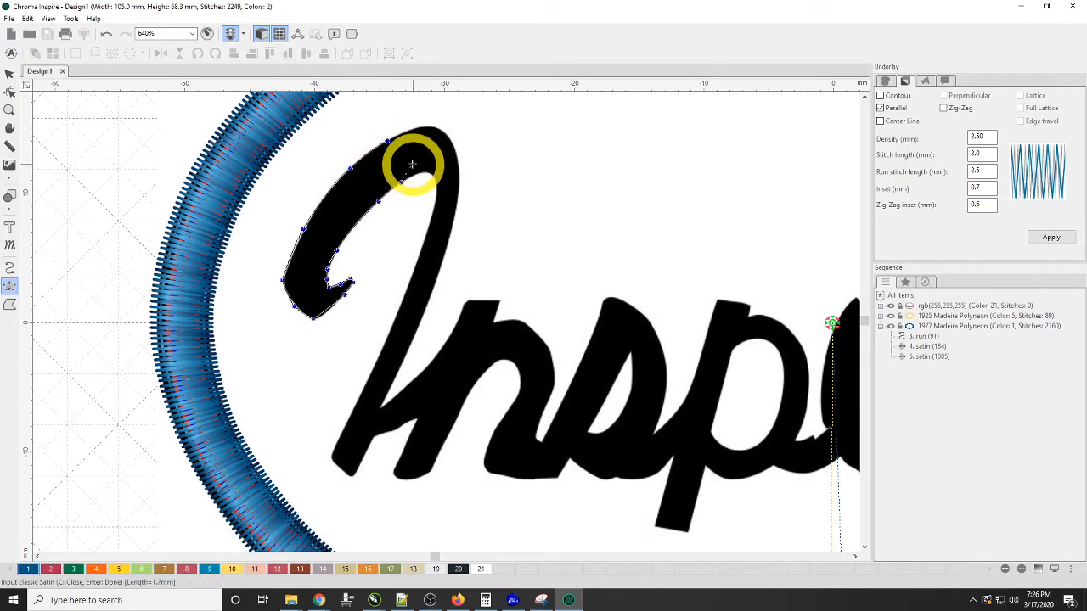
Place closely spaced satin point pairs around the rounded top bend of the capital I.
{"action": "left_click", "coordinate": [417, 173]}
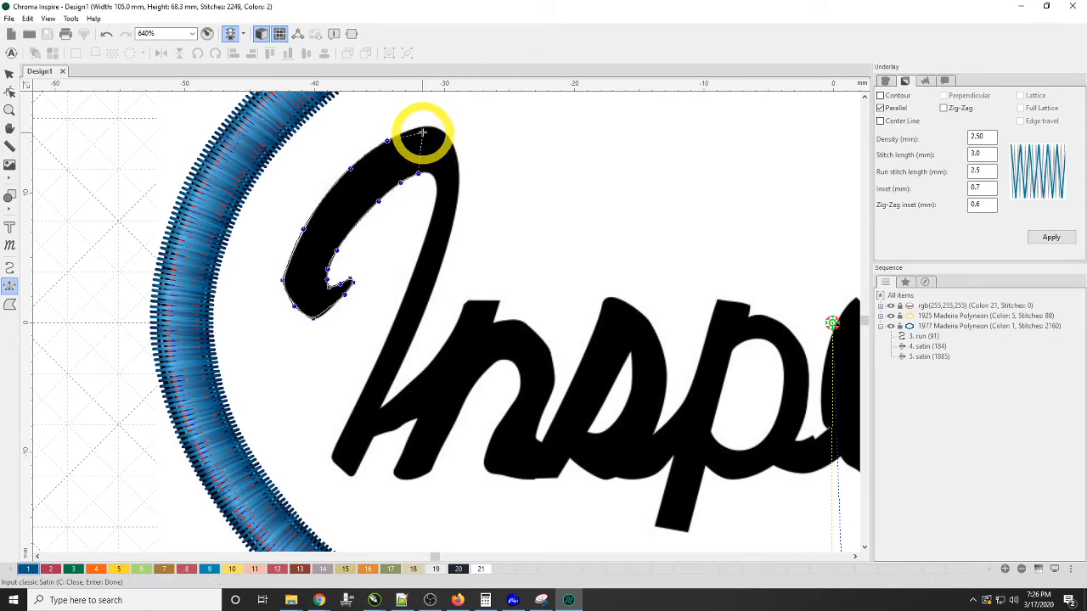
{"action": "left_click", "coordinate": [424, 128]}
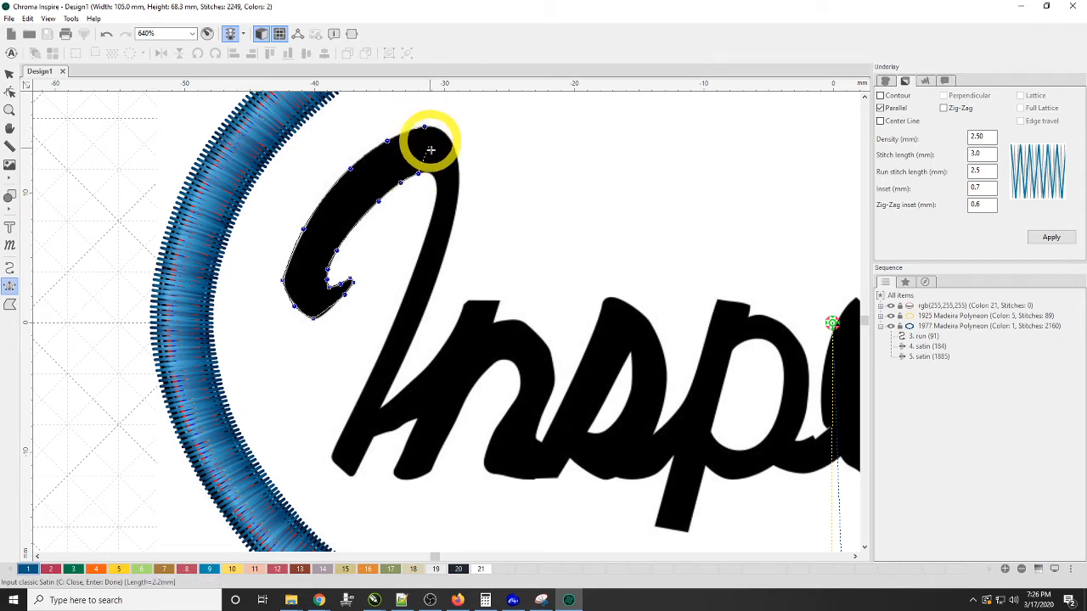
{"action": "left_click", "coordinate": [430, 173]}
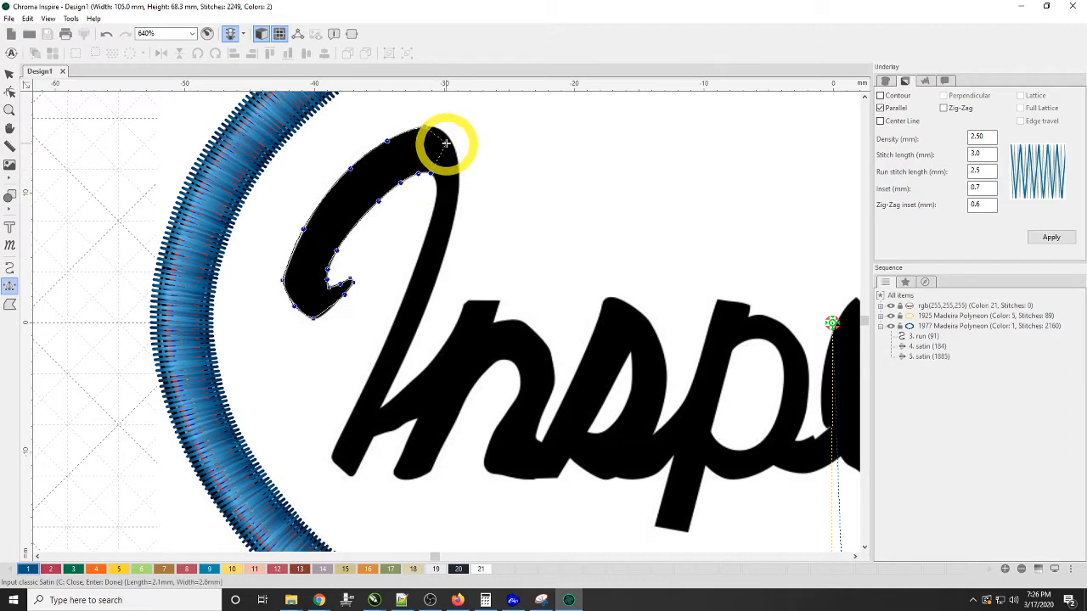
{"action": "left_click", "coordinate": [450, 141]}
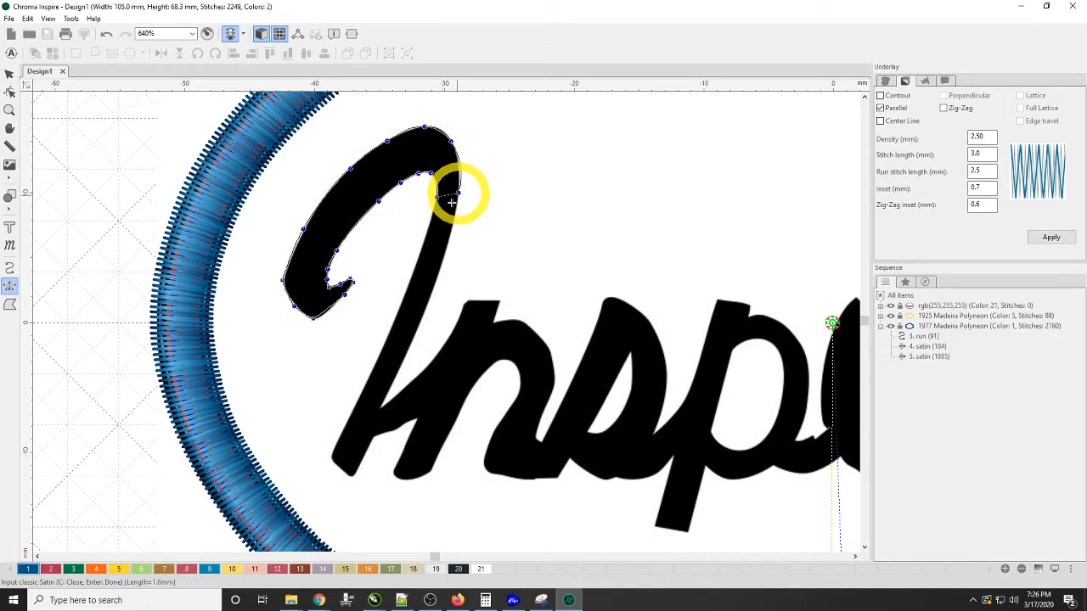
Continue the satin point pairs down both edges of the capital I's slanted stem to just above the n connection.
{"action": "left_click", "coordinate": [451, 201]}
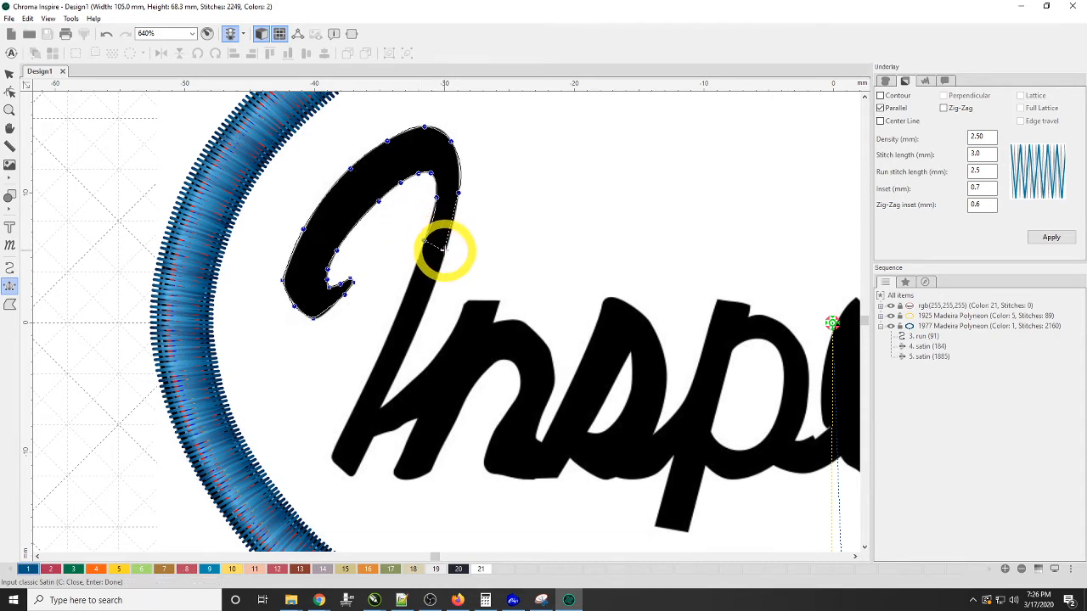
{"action": "left_click", "coordinate": [443, 249]}
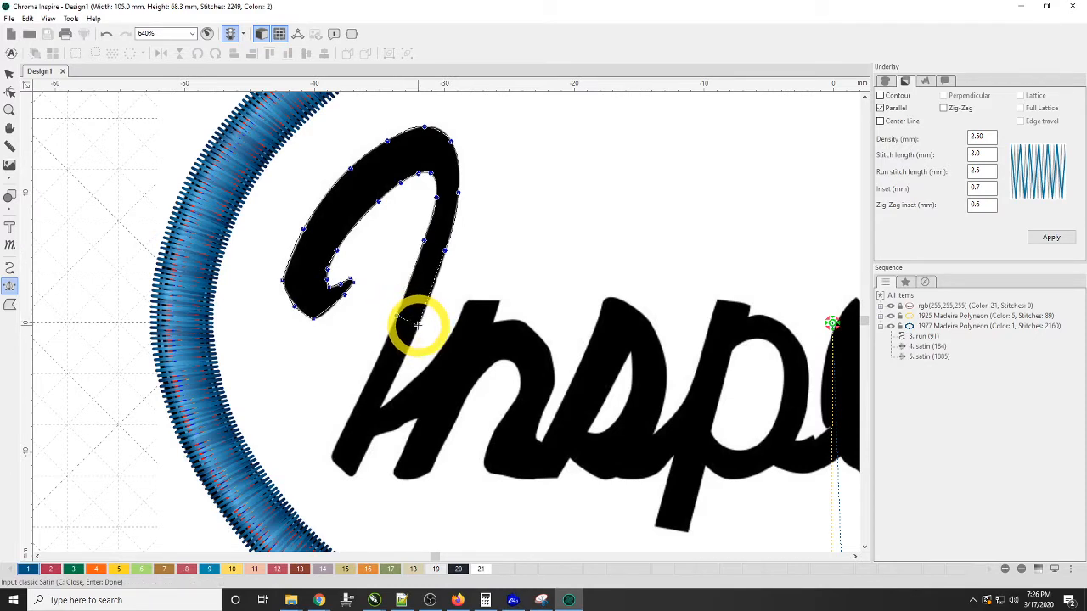
{"action": "left_click", "coordinate": [417, 324]}
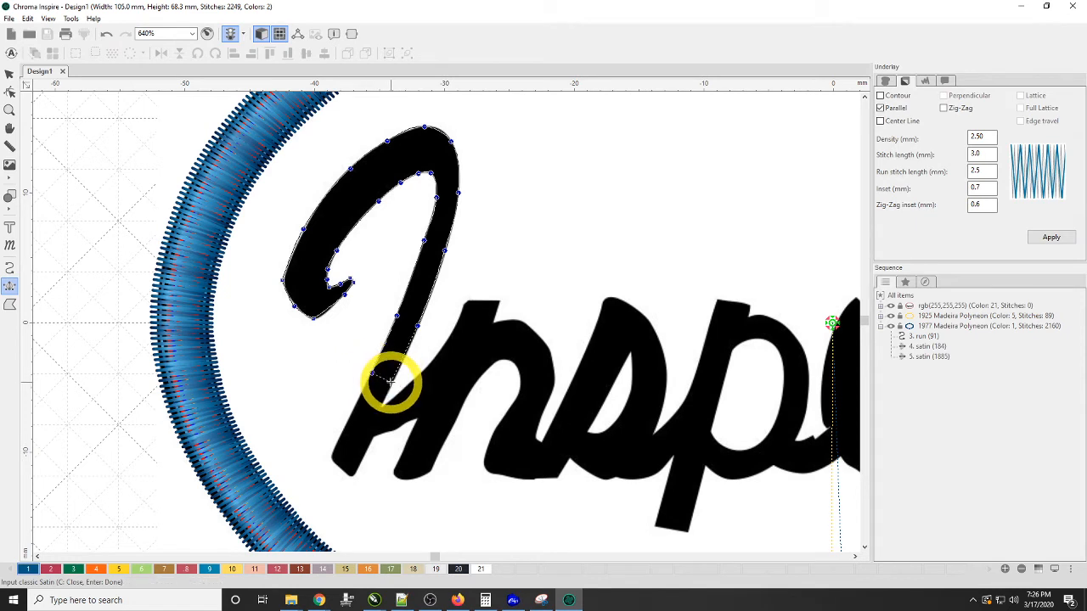
{"action": "left_click", "coordinate": [392, 384]}
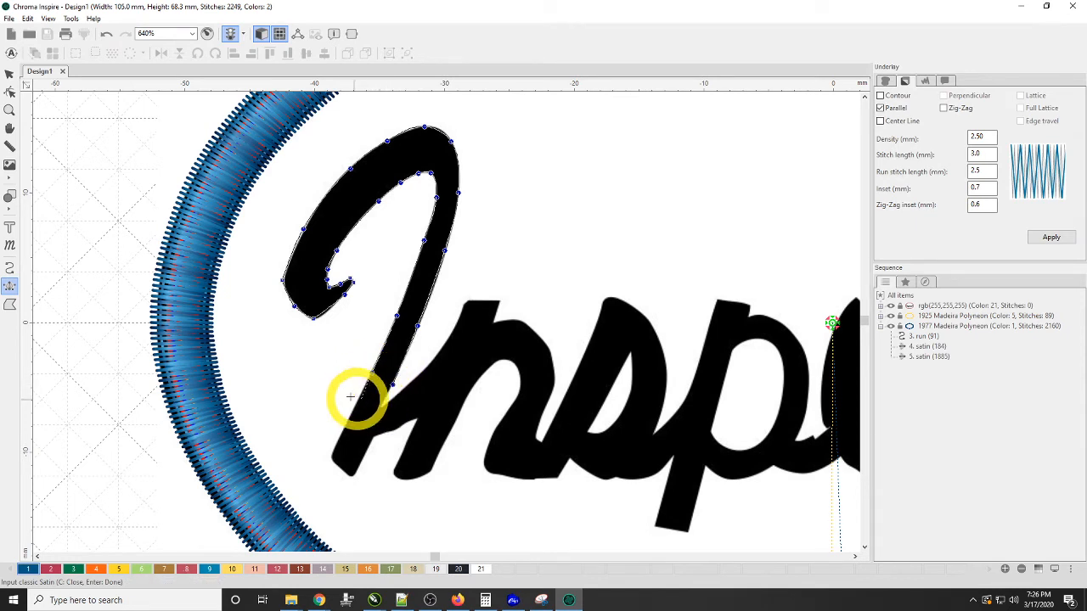
End the satin with a point pair at the junction with the n, with its entry at the hook tip and exit at the junction.
{"action": "left_click", "coordinate": [358, 397]}
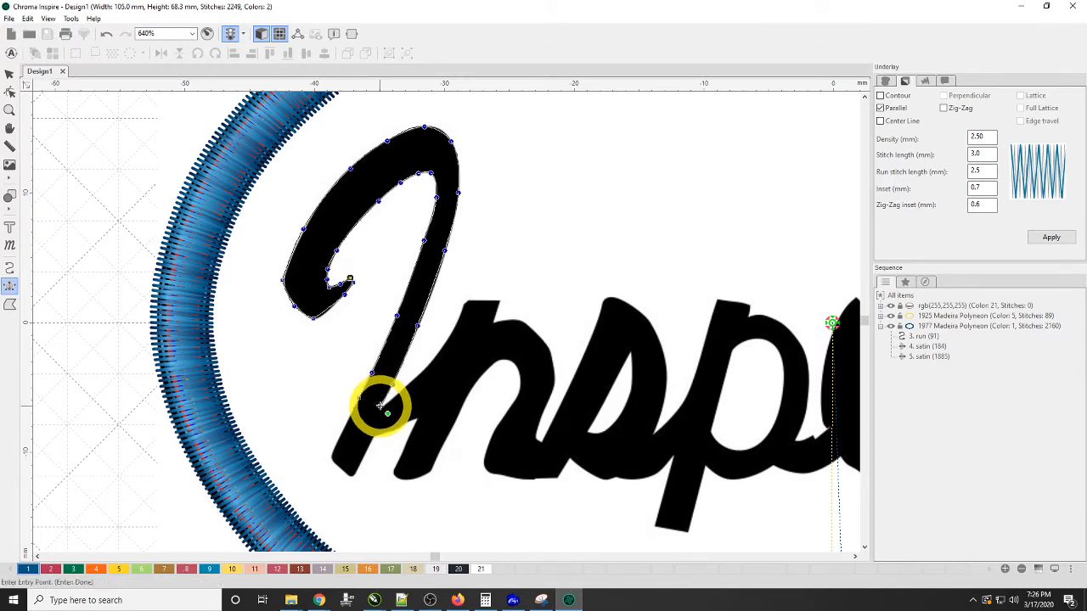
{"action": "left_click", "coordinate": [381, 405]}
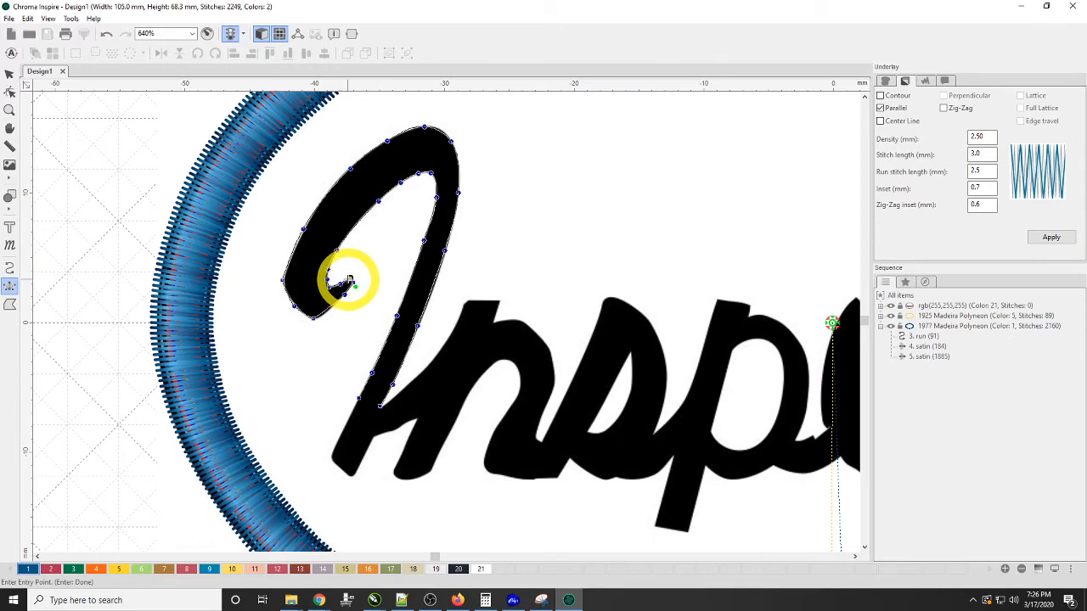
{"action": "left_click", "coordinate": [348, 281]}
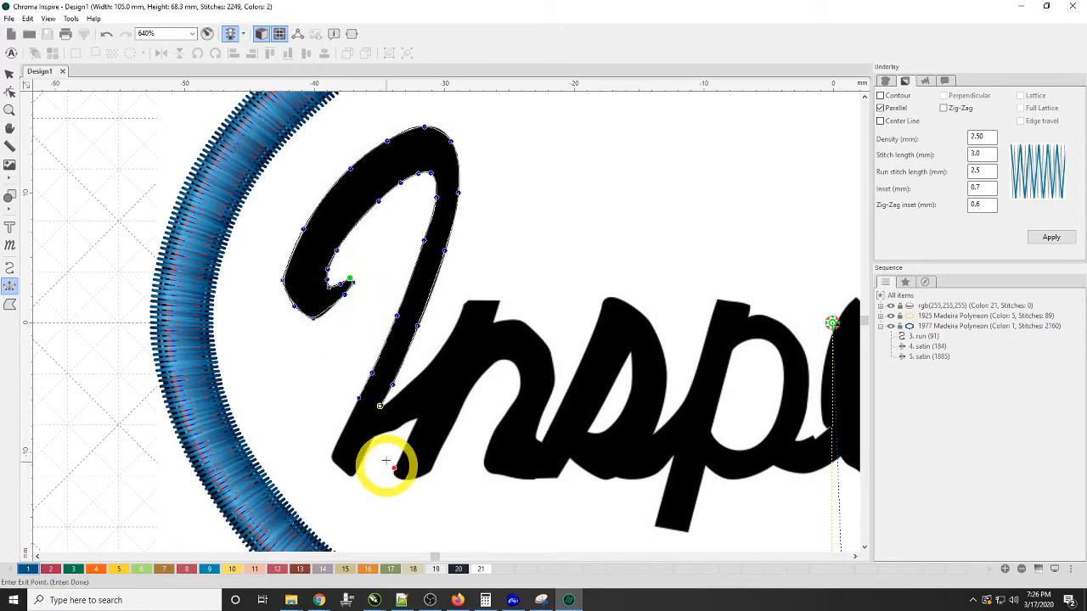
{"action": "left_click", "coordinate": [380, 406]}
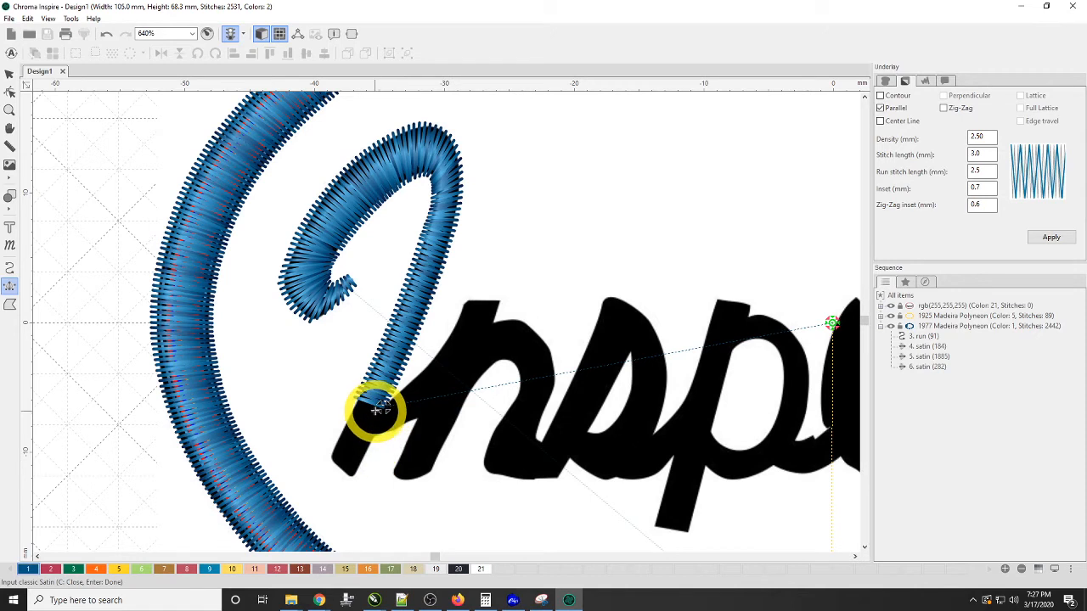
Digitize a short classic satin over the connecting stroke between the capital I's stem and the n.
{"action": "left_click", "coordinate": [379, 406]}
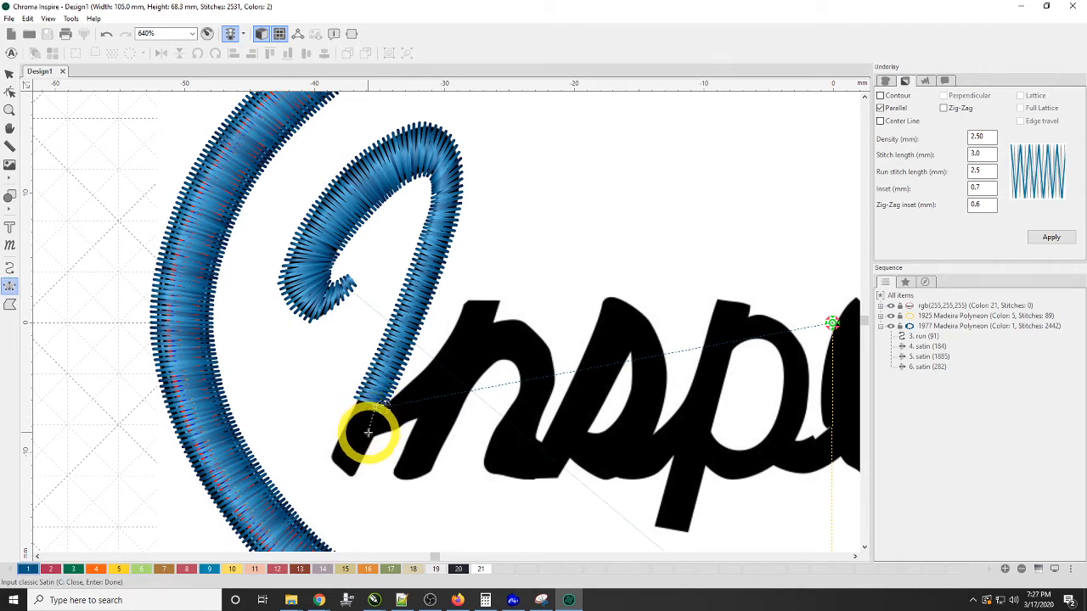
{"action": "left_click", "coordinate": [365, 435]}
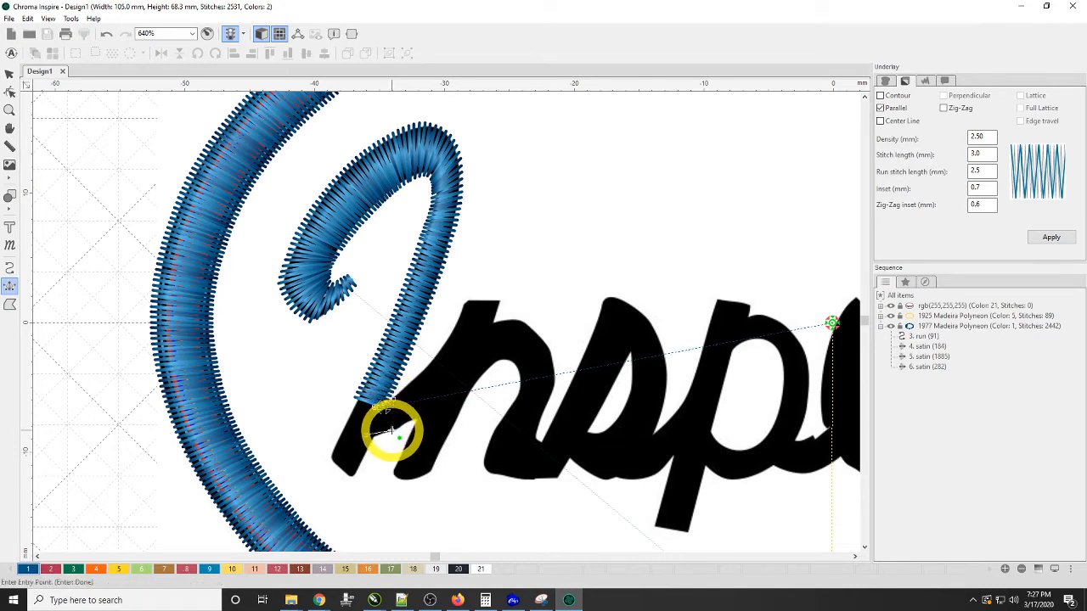
{"action": "left_click", "coordinate": [390, 433]}
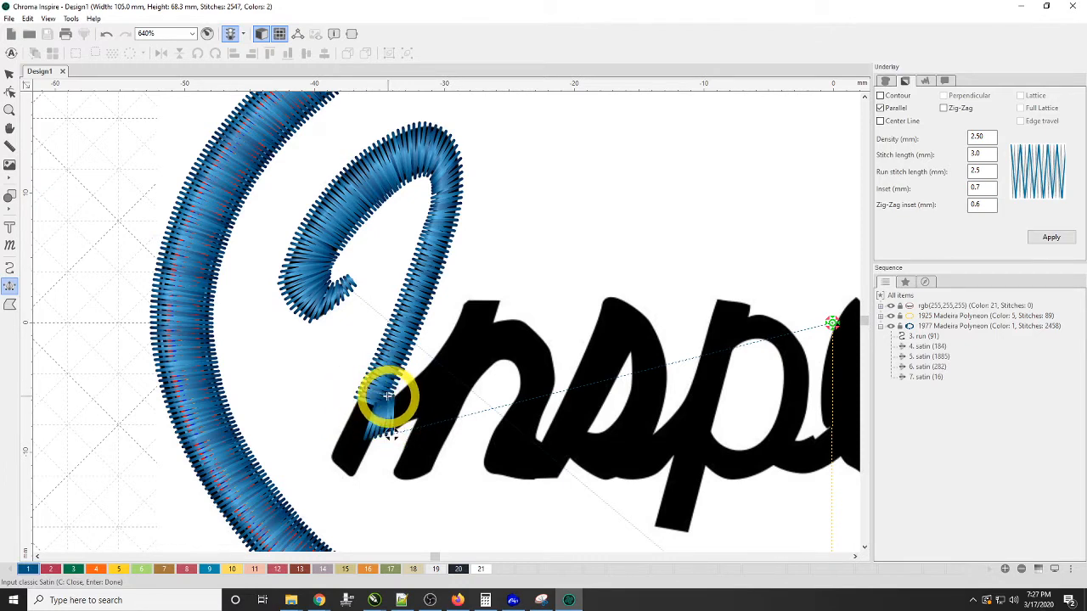
Digitize a classic satin over the lower stem of the capital I down to its foot, exiting at the junction with the n.
{"action": "left_click", "coordinate": [388, 394]}
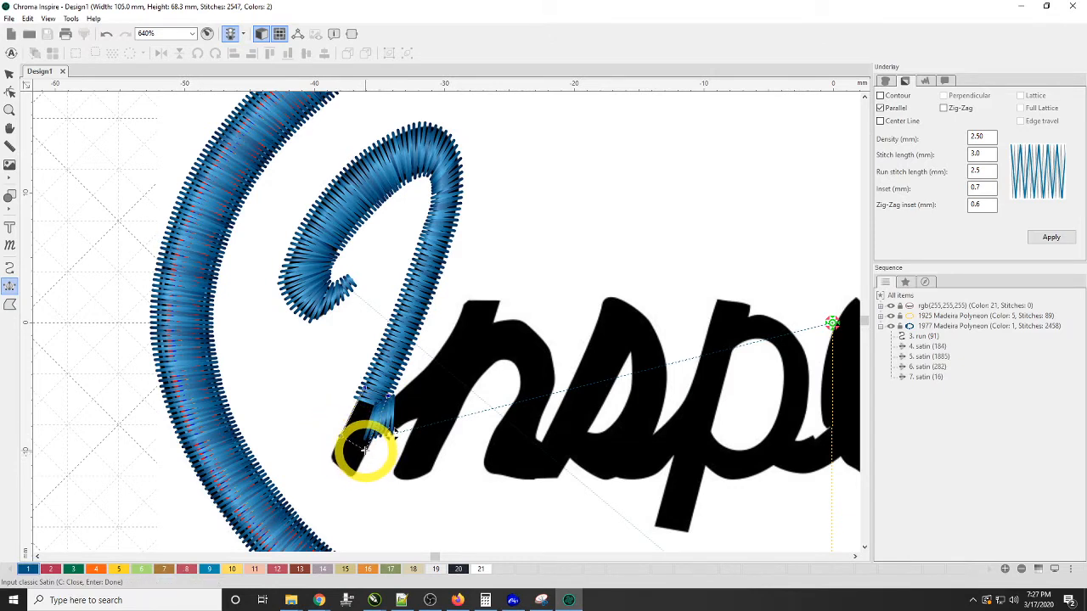
{"action": "left_click", "coordinate": [355, 453]}
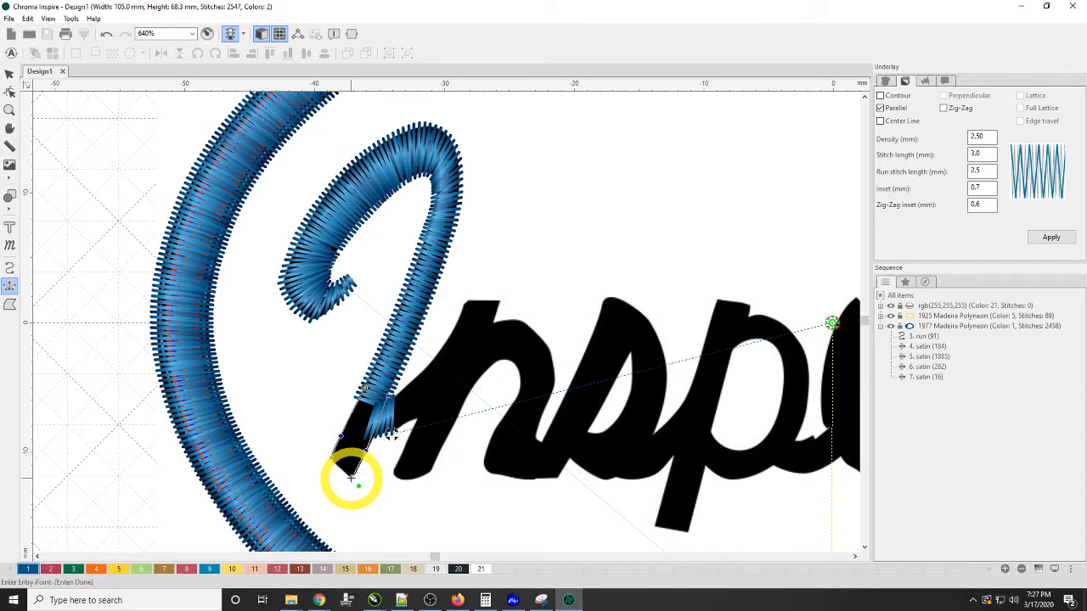
{"action": "left_click", "coordinate": [351, 477]}
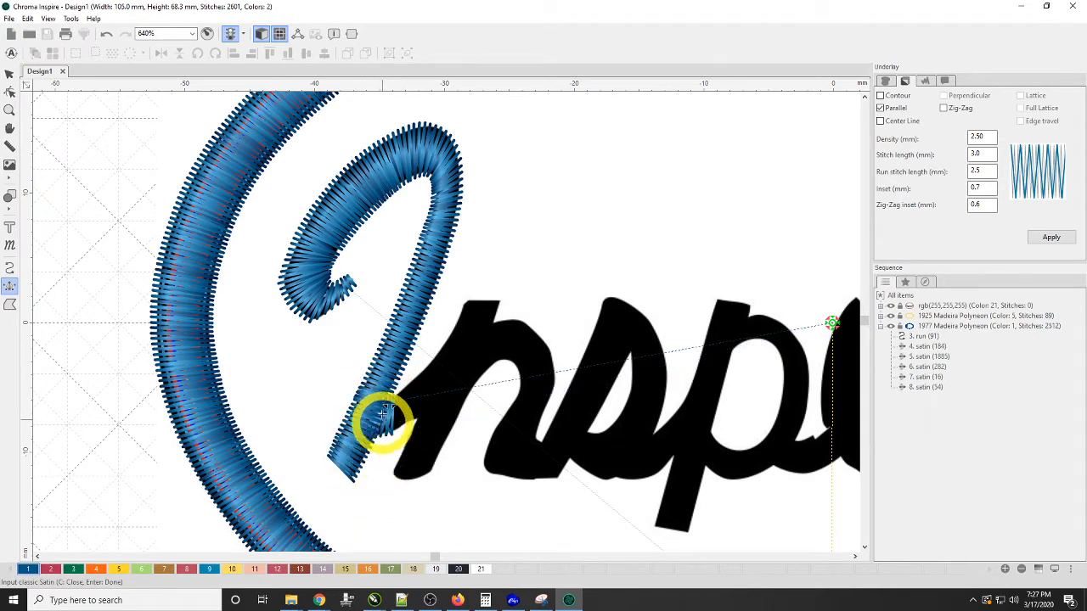
{"action": "left_click", "coordinate": [389, 400]}
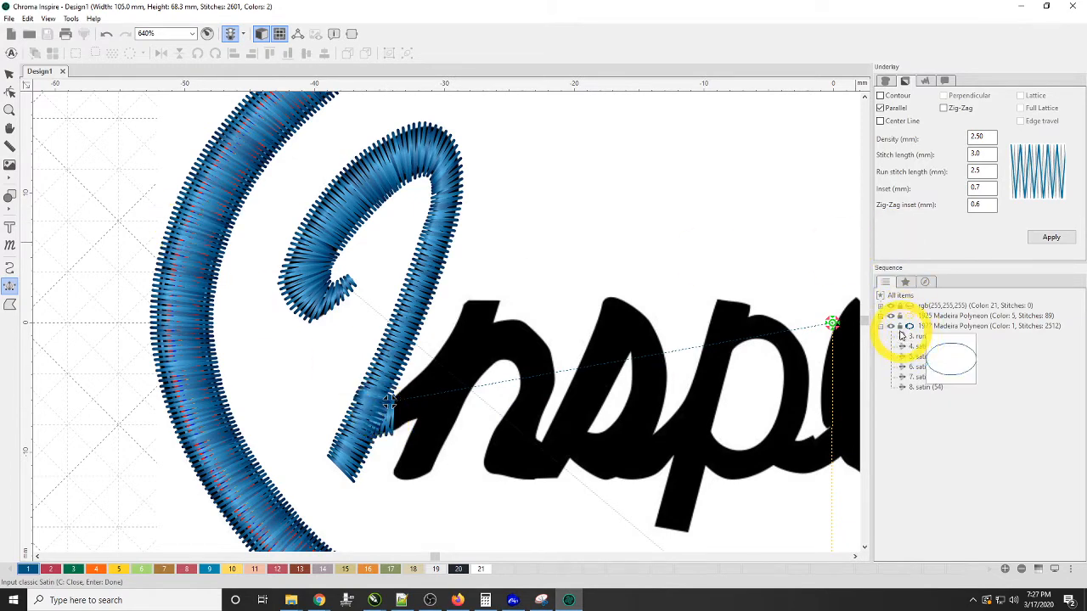
Examine the overlapping stitches at the I's junction up close with the artwork and realistic view off, and restore both.
{"action": "left_click", "coordinate": [891, 307]}
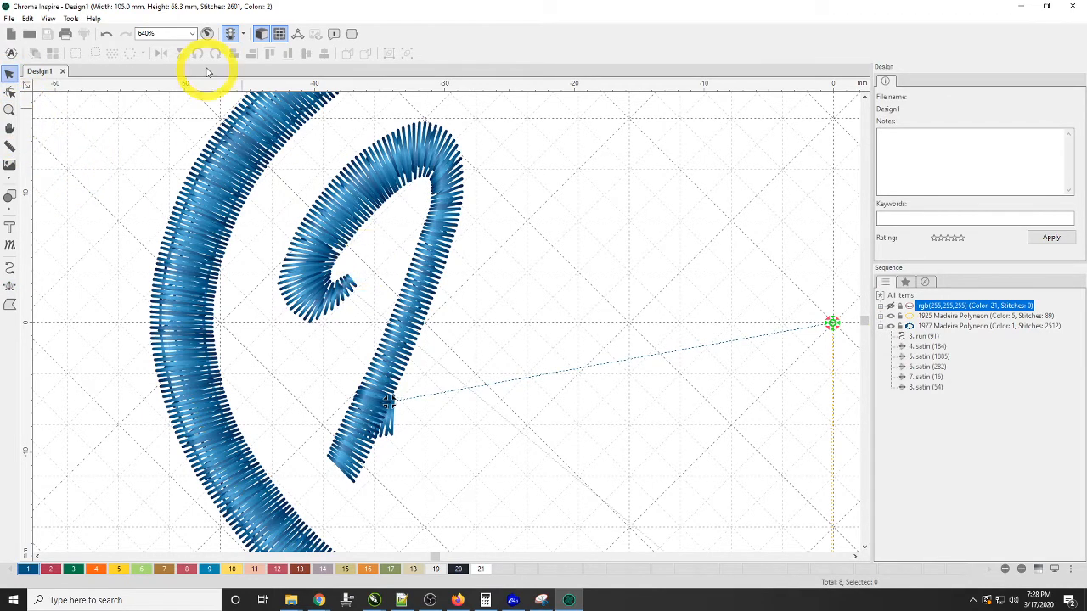
{"action": "left_click", "coordinate": [261, 33]}
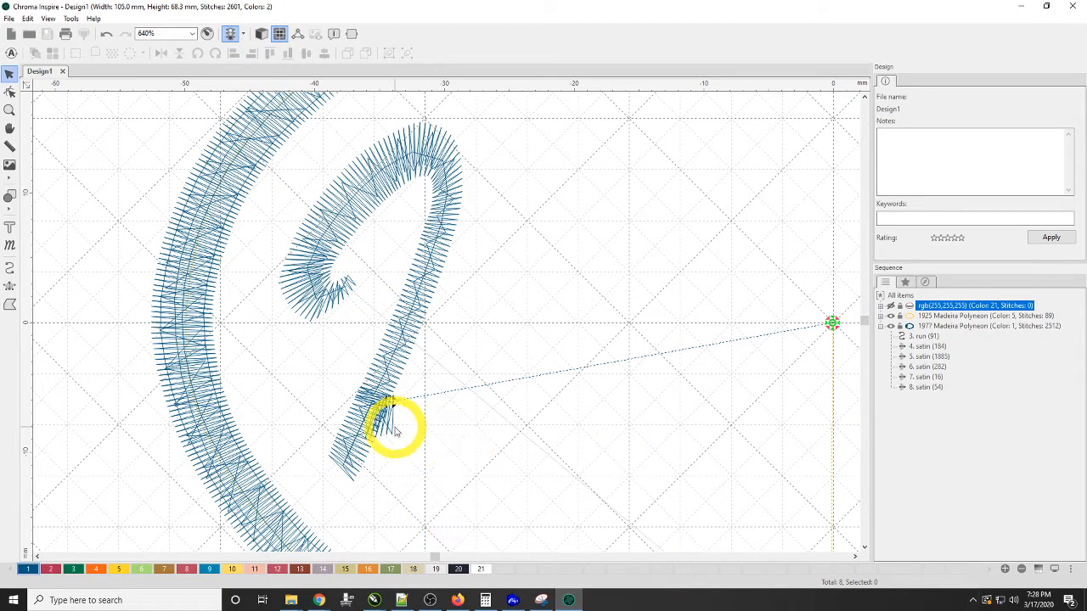
{"action": "scroll", "coordinate": [386, 422], "scroll_direction": "up", "scroll_amount": 1}
{"action": "scroll", "coordinate": [386, 422], "scroll_direction": "up", "scroll_amount": 7}
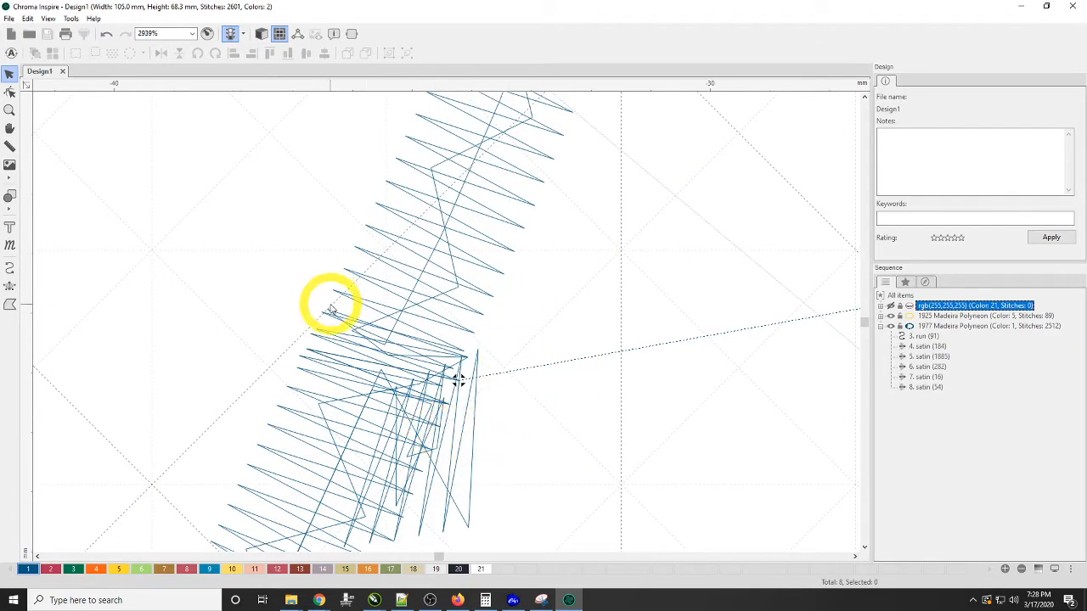
{"action": "scroll", "coordinate": [407, 361], "scroll_direction": "down", "scroll_amount": 6}
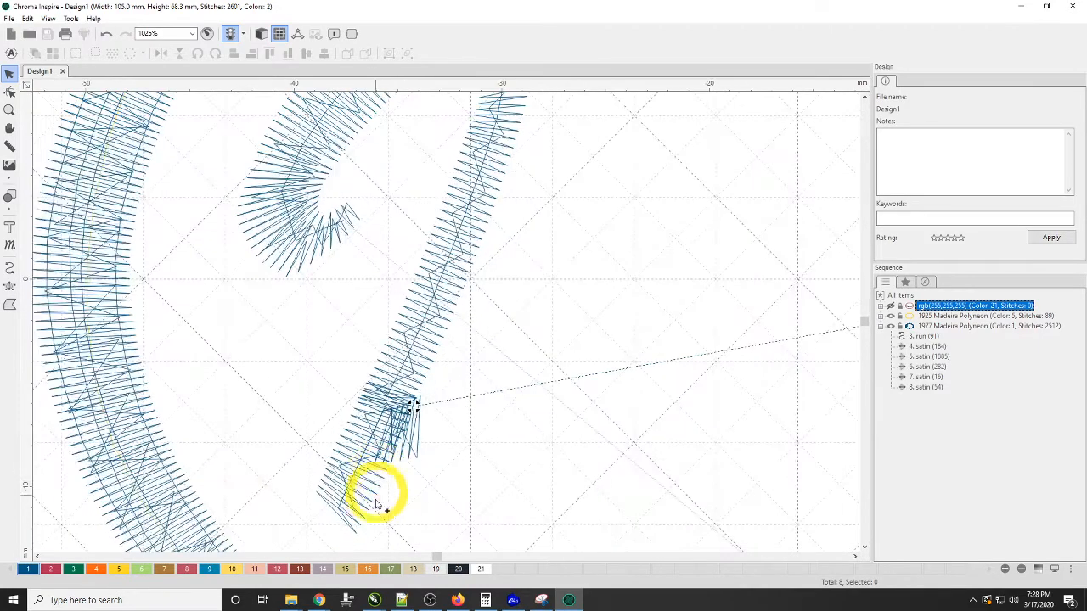
{"action": "scroll", "coordinate": [419, 371], "scroll_direction": "down", "scroll_amount": 1}
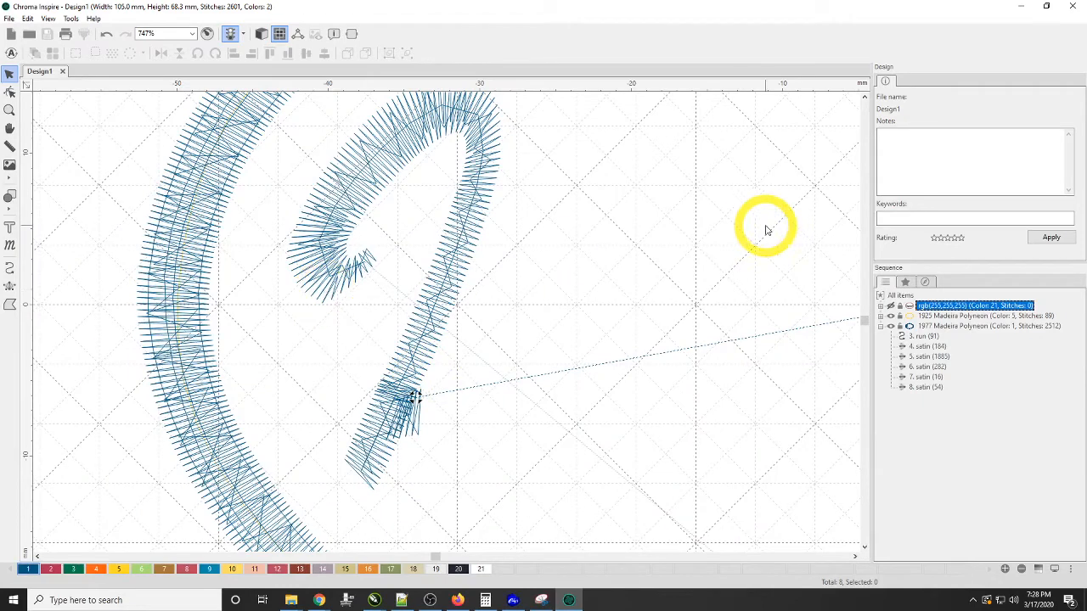
{"action": "left_click", "coordinate": [891, 306]}
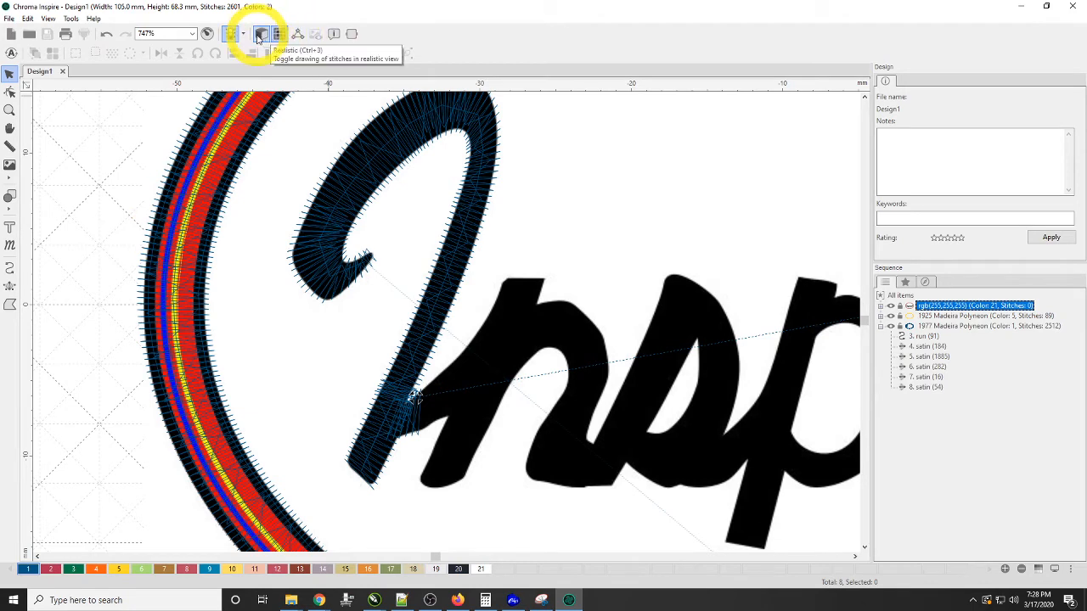
{"action": "left_click", "coordinate": [259, 36]}
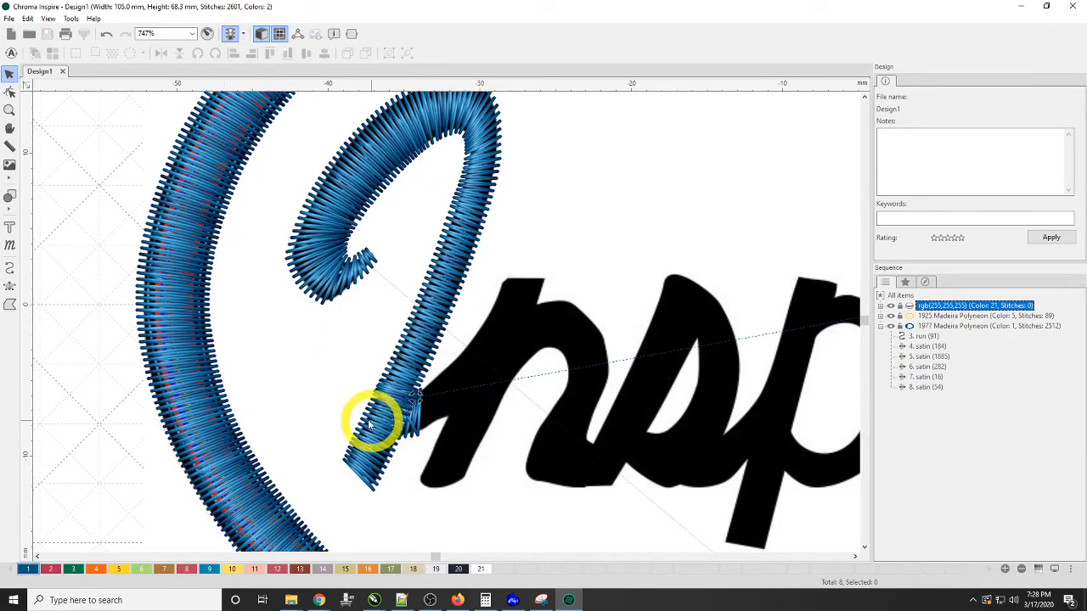
Digitize a classic satin over the n's lead-in stroke, entering at the I junction and exiting at the upper edge of the n's first stem.
{"action": "left_click", "coordinate": [9, 287]}
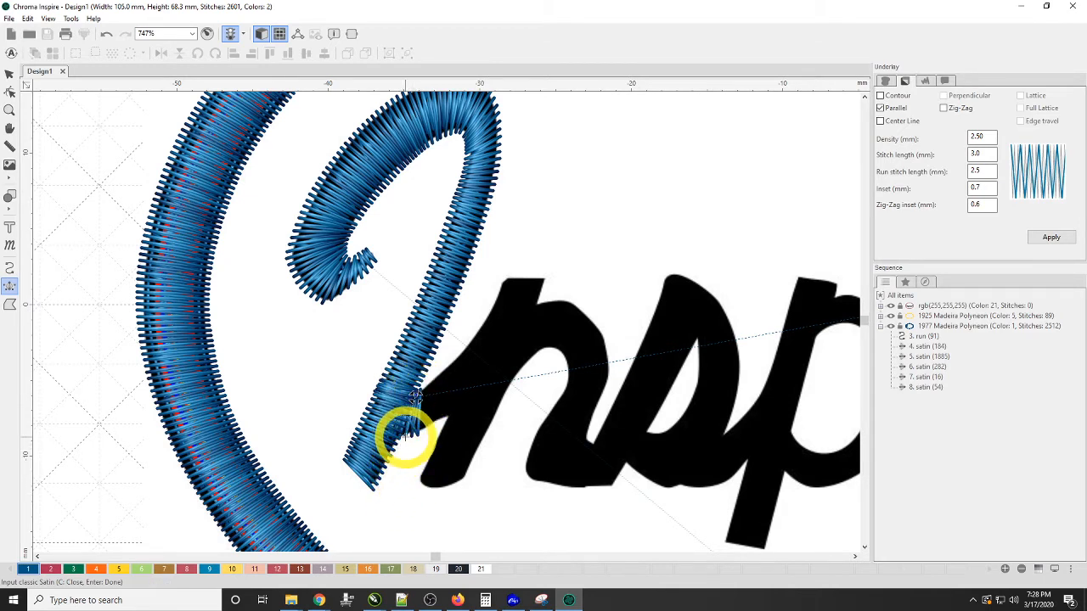
{"action": "left_click", "coordinate": [443, 374]}
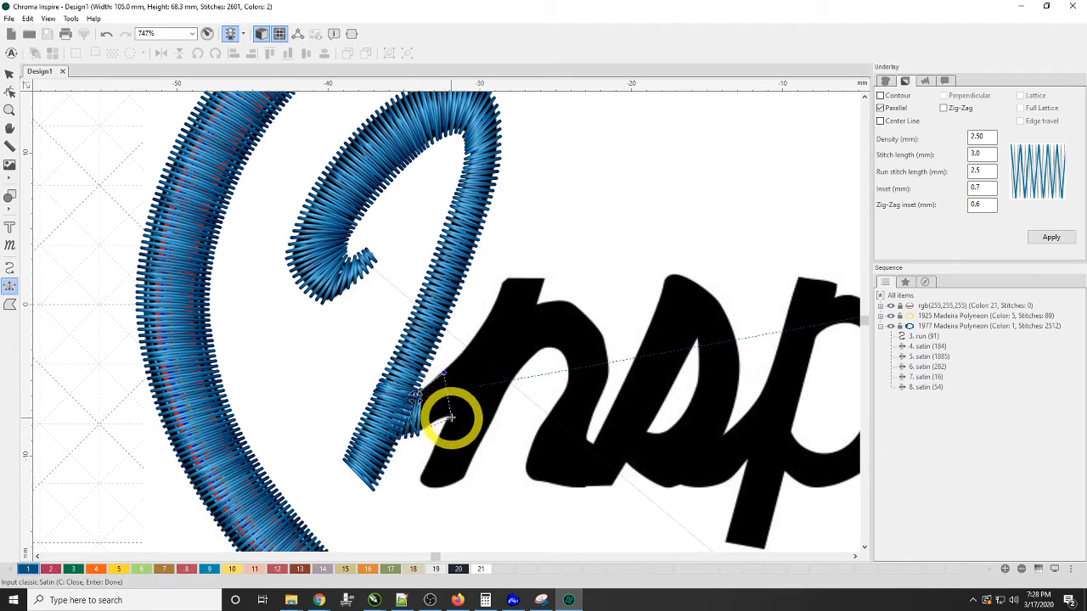
{"action": "left_click", "coordinate": [449, 414]}
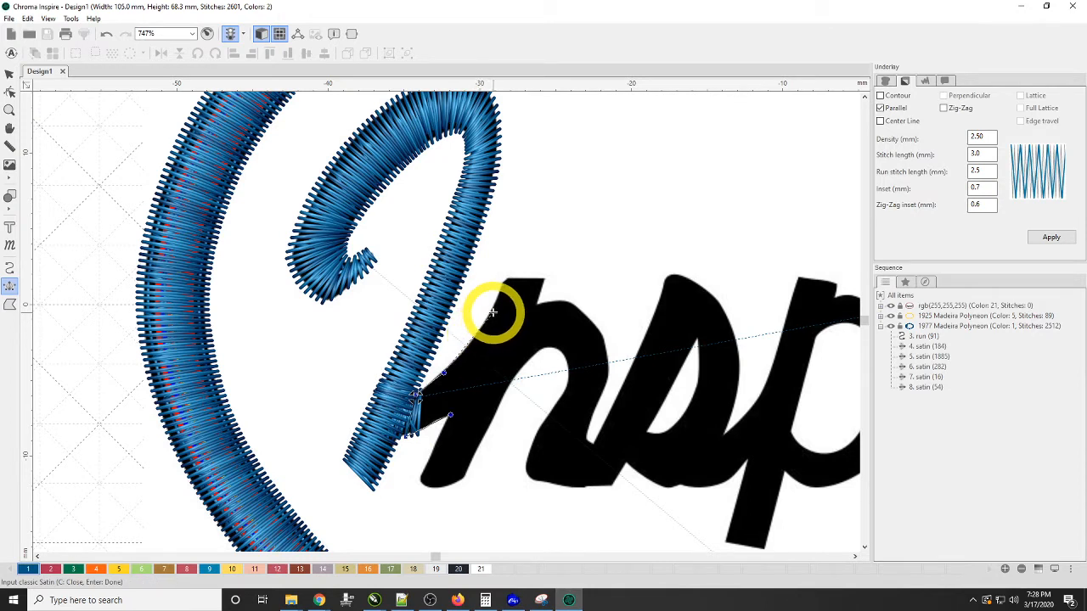
{"action": "left_click", "coordinate": [492, 313]}
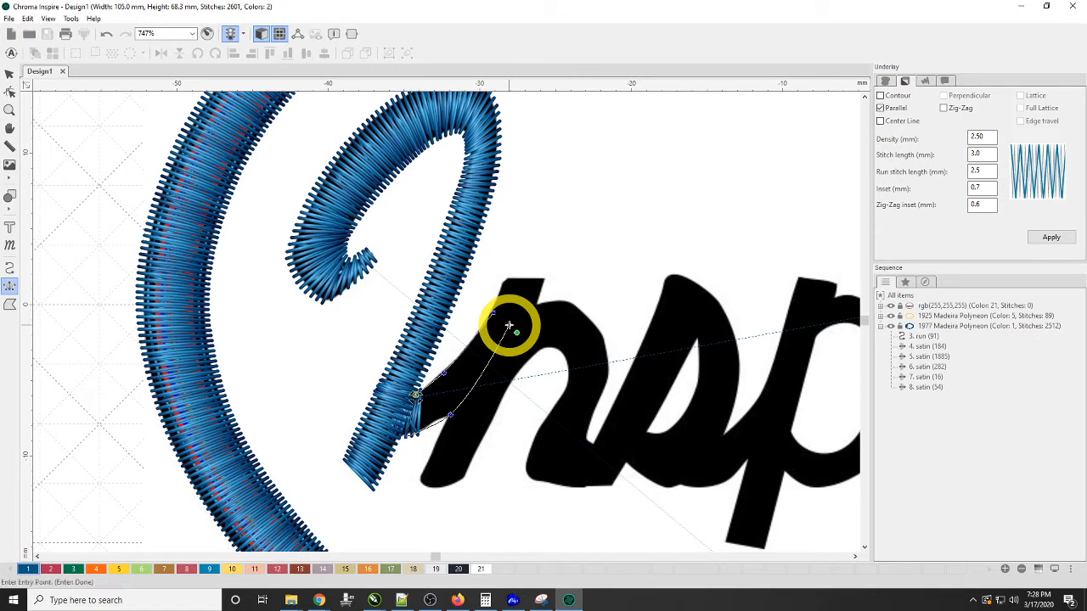
{"action": "left_click", "coordinate": [416, 394]}
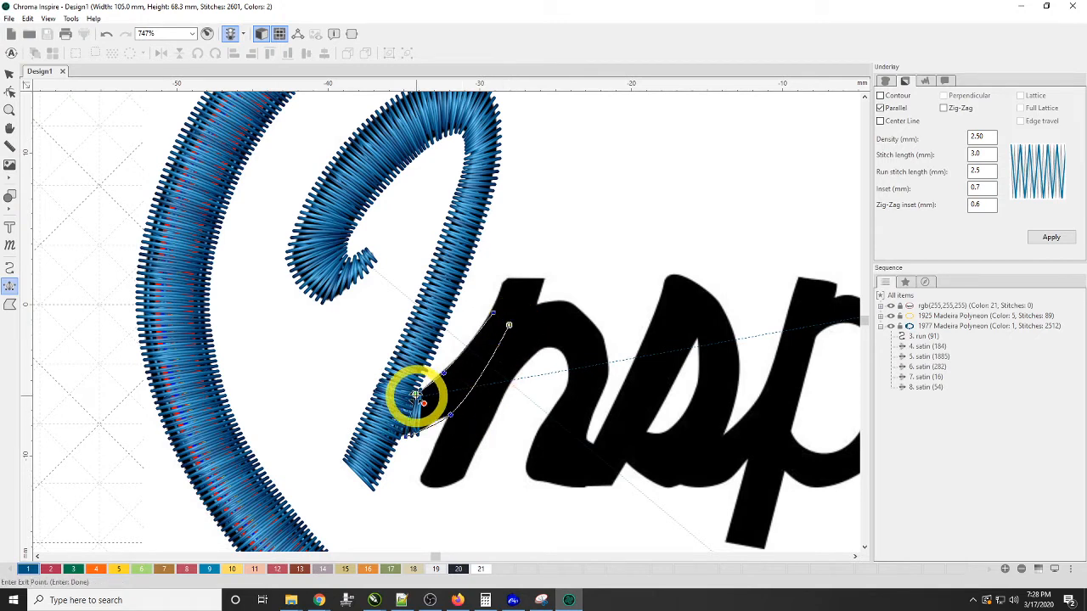
{"action": "left_click", "coordinate": [493, 314]}
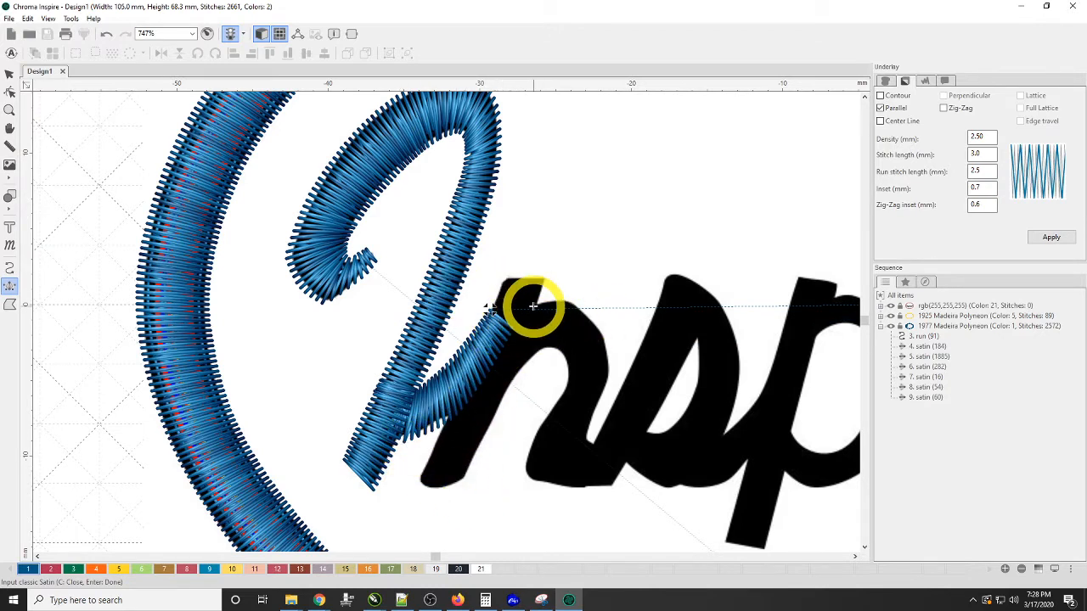
Digitize a short classic satin over the start of the n's arch, from its first stem to just inside the arch.
{"action": "left_click", "coordinate": [505, 358]}
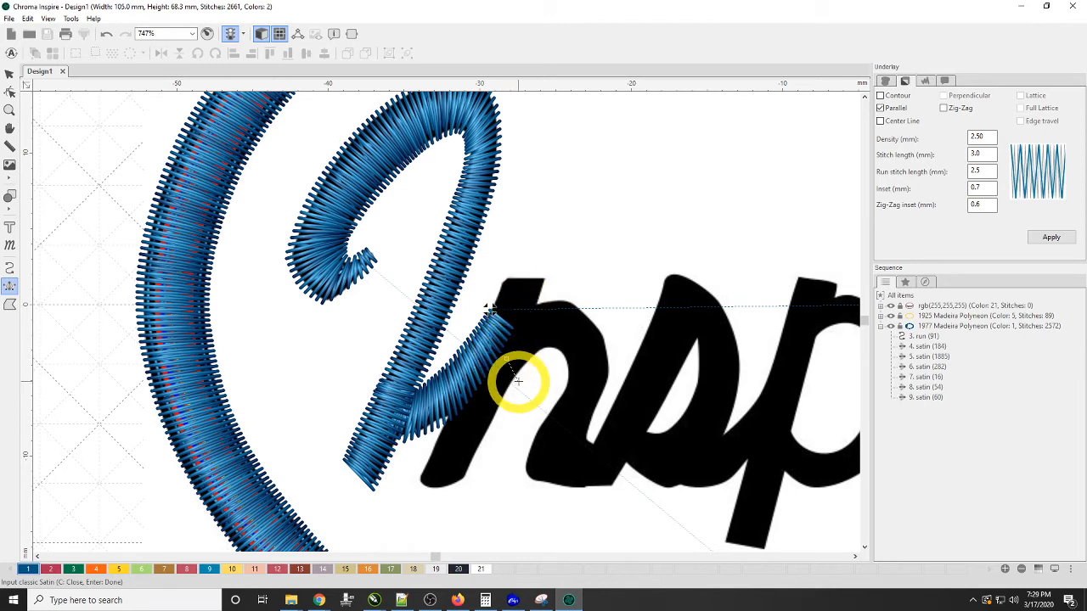
{"action": "left_click", "coordinate": [536, 304]}
{"action": "left_click", "coordinate": [552, 302]}
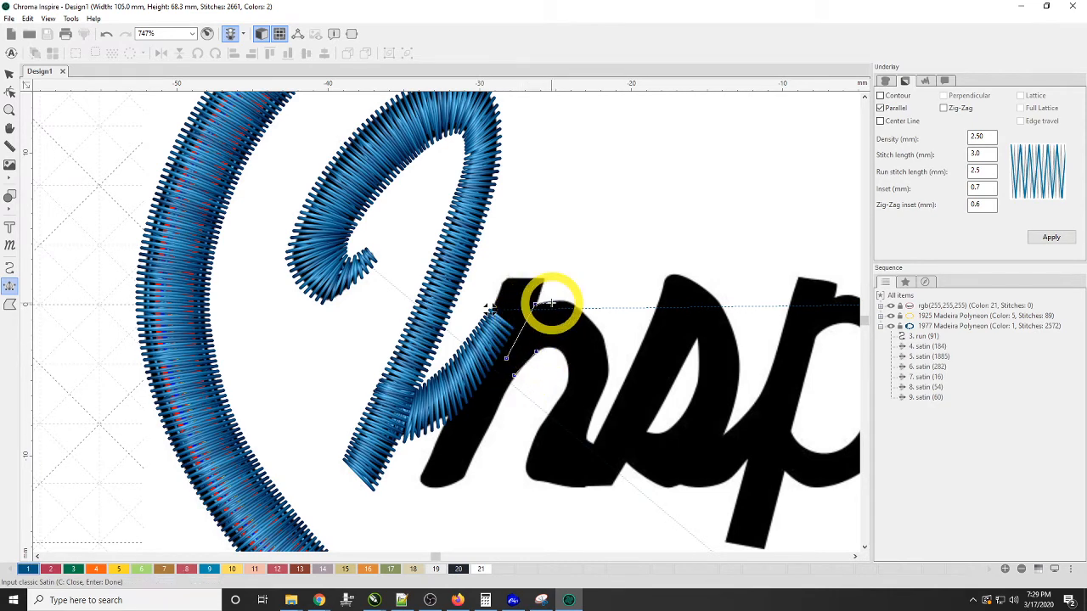
{"action": "left_click", "coordinate": [548, 345]}
{"action": "key", "text": "Return"}
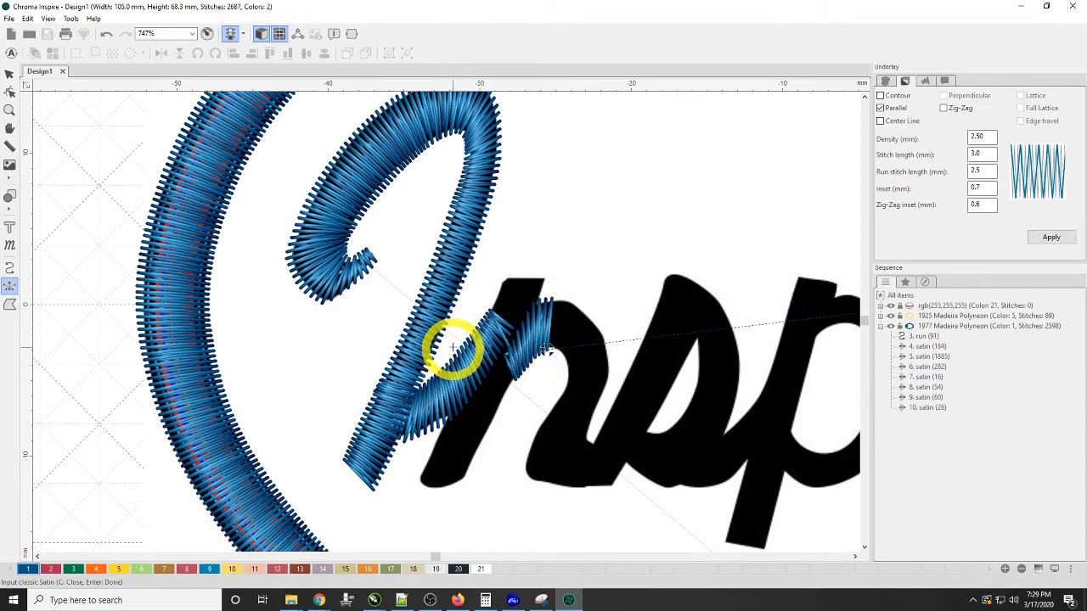
Digitize a classic satin down the n's first stem from top to foot, exiting on the stem's inner edge under the arch.
{"action": "left_click", "coordinate": [504, 279]}
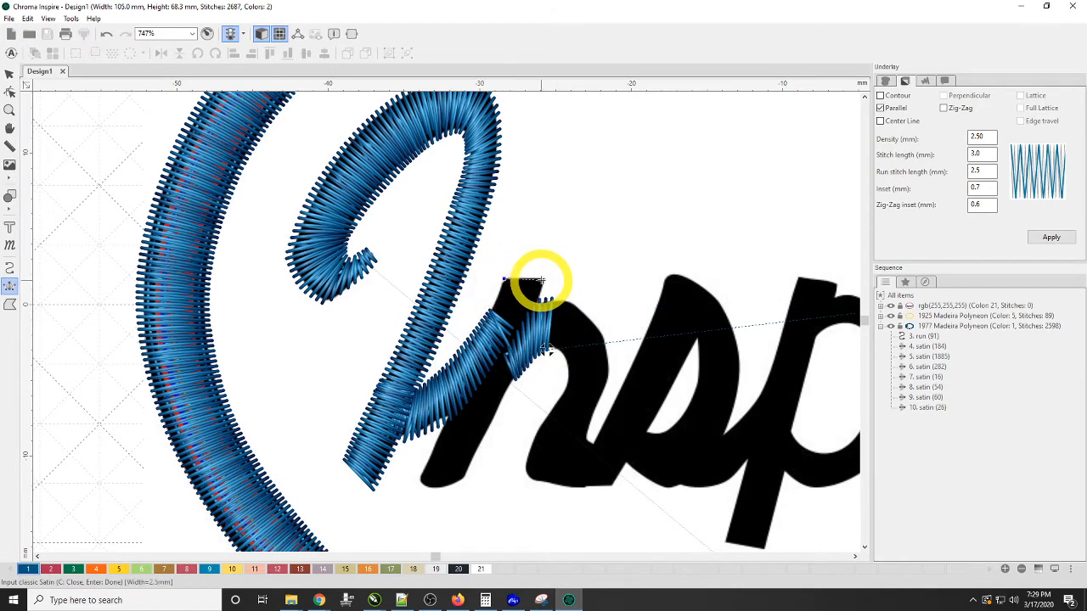
{"action": "left_click", "coordinate": [543, 279]}
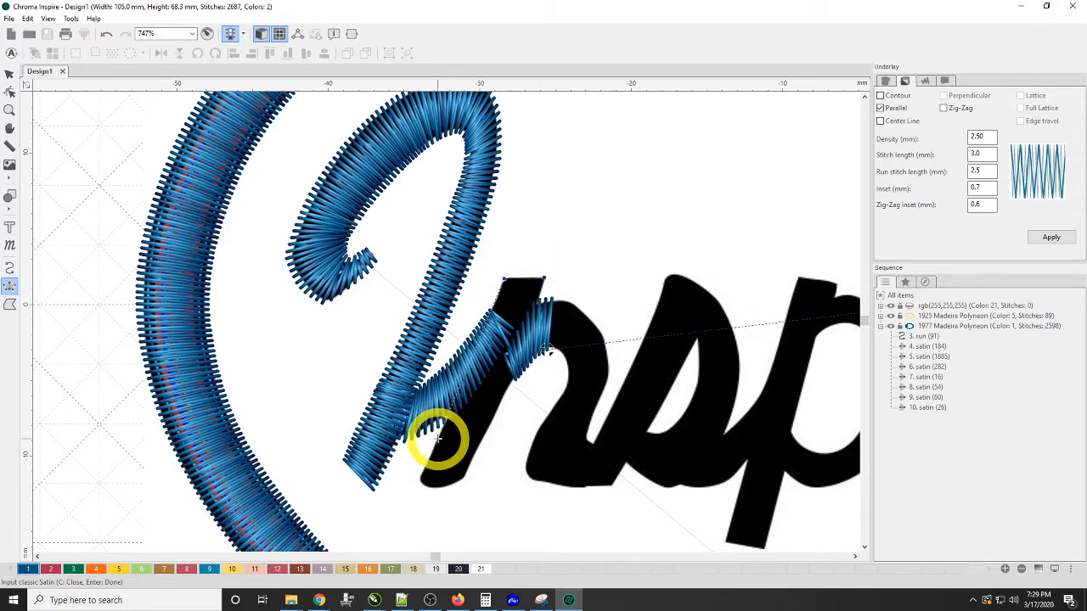
{"action": "left_click", "coordinate": [438, 436]}
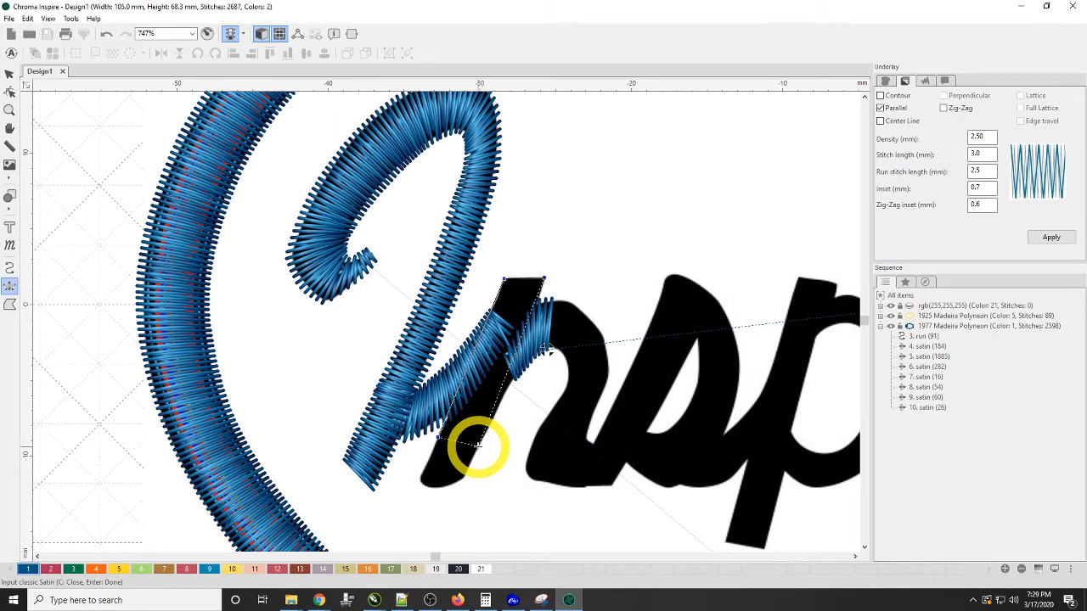
{"action": "left_click", "coordinate": [465, 383]}
{"action": "left_click", "coordinate": [502, 394]}
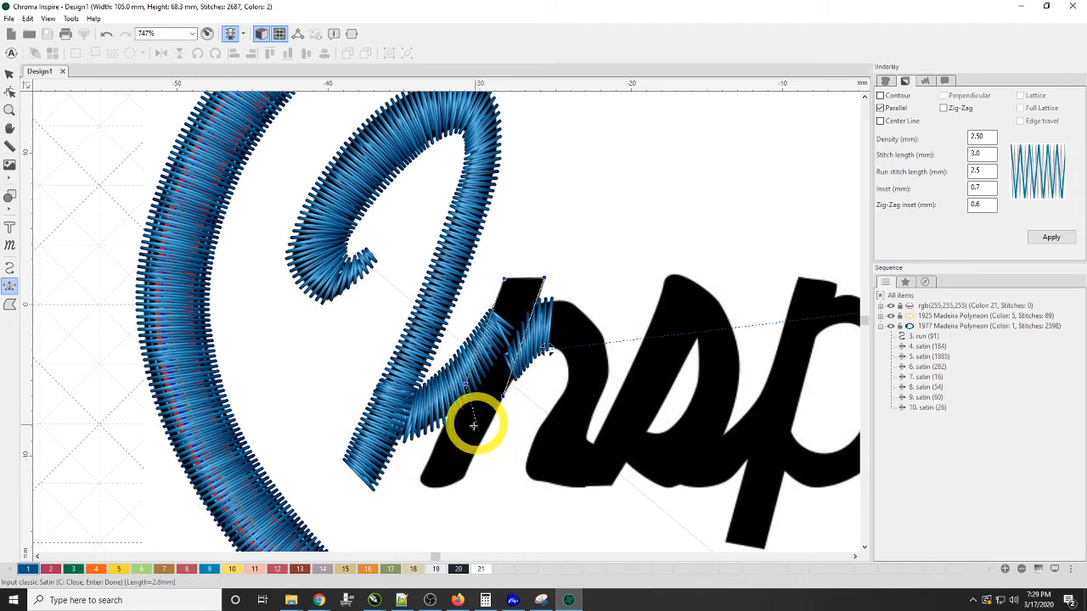
{"action": "left_click", "coordinate": [432, 450]}
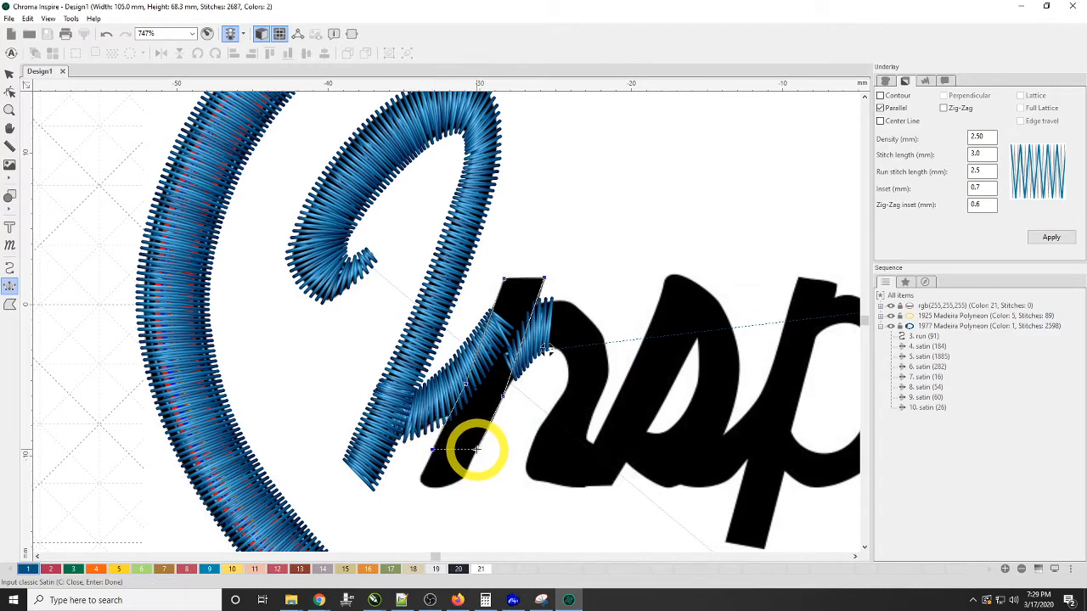
{"action": "left_click", "coordinate": [477, 451]}
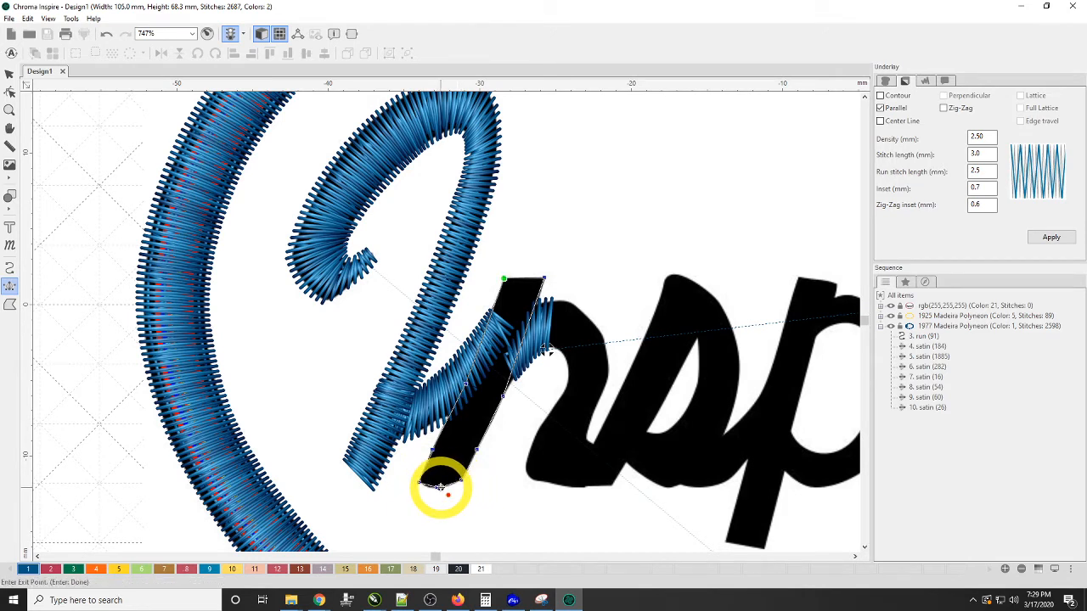
{"action": "left_click", "coordinate": [441, 487]}
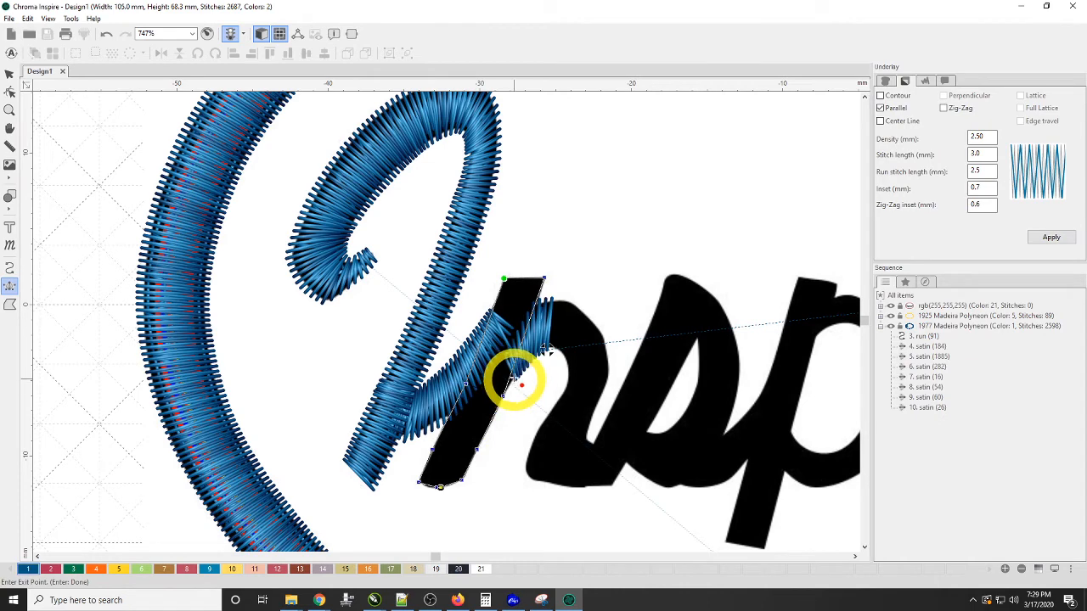
{"action": "left_click", "coordinate": [513, 374]}
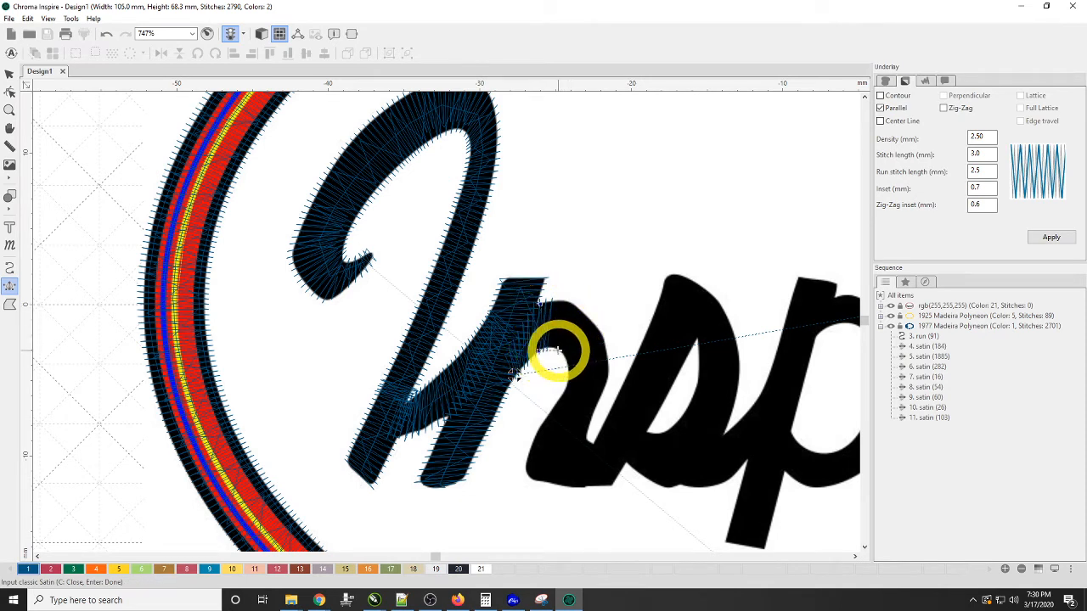
Lay classic satin point pairs over the n's arch and down into the upper part of its second stem.
{"action": "left_click", "coordinate": [558, 349]}
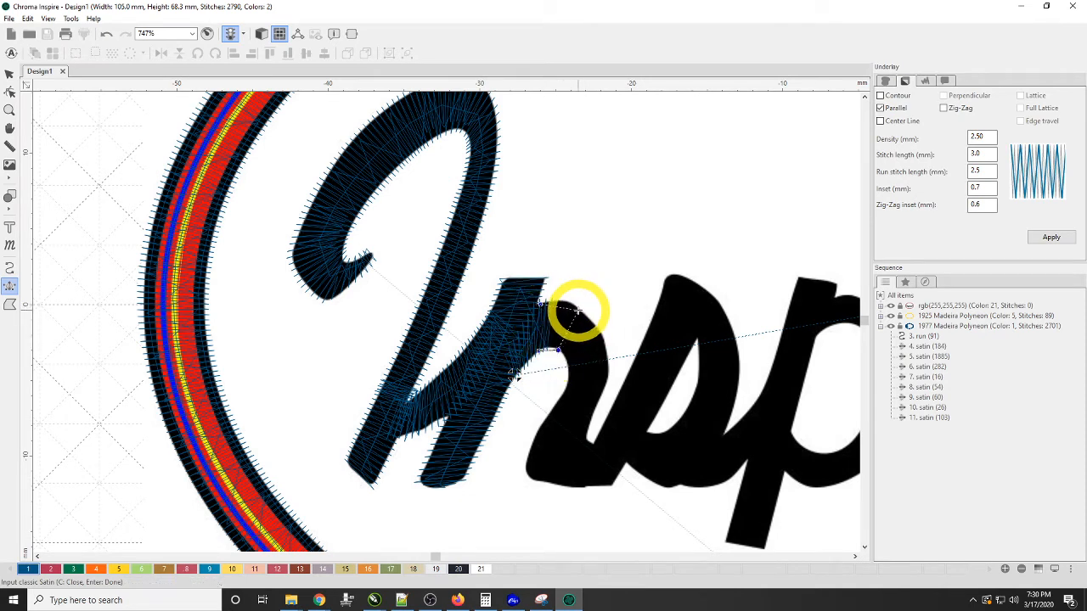
{"action": "left_click", "coordinate": [578, 311]}
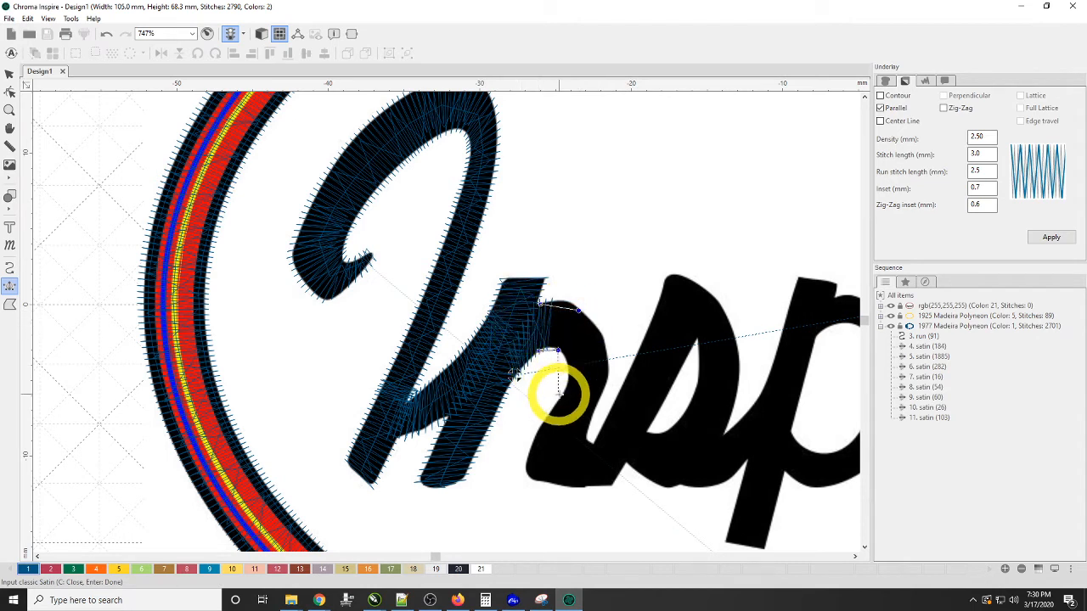
{"action": "left_click", "coordinate": [567, 364]}
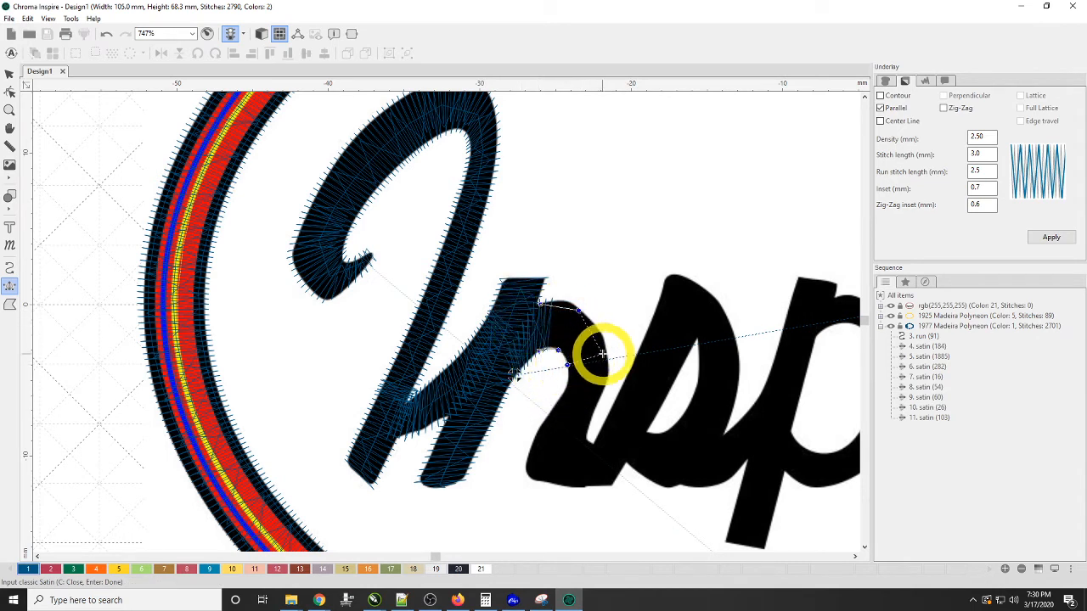
{"action": "left_click", "coordinate": [606, 351]}
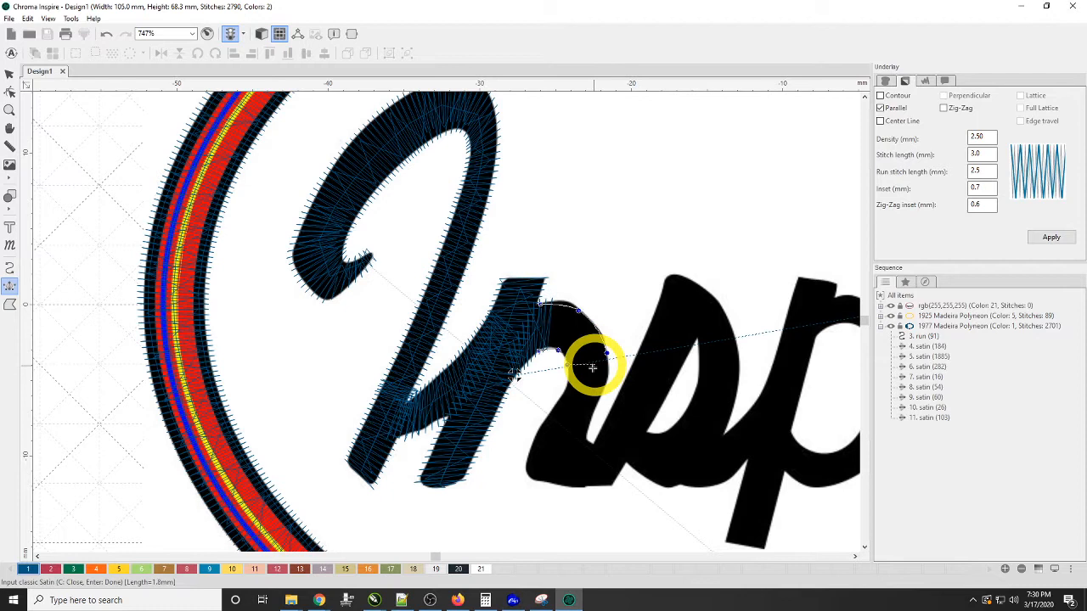
{"action": "left_click", "coordinate": [555, 406]}
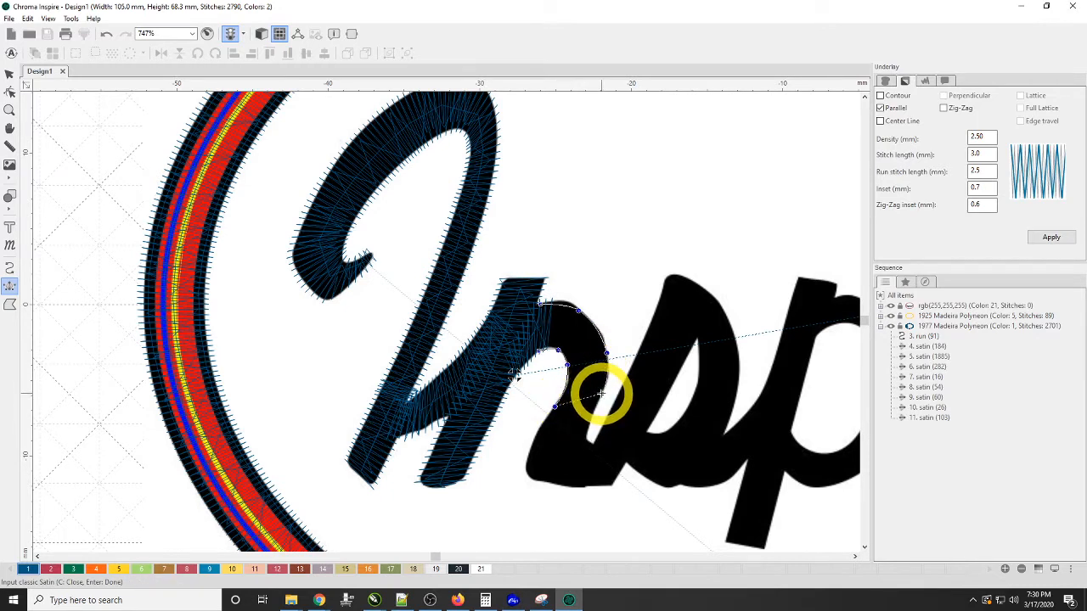
{"action": "left_click", "coordinate": [601, 393]}
Continue the satin's point pairs down the n's second stem and around its bottom curve to the junction with the s.
{"action": "left_click", "coordinate": [532, 448]}
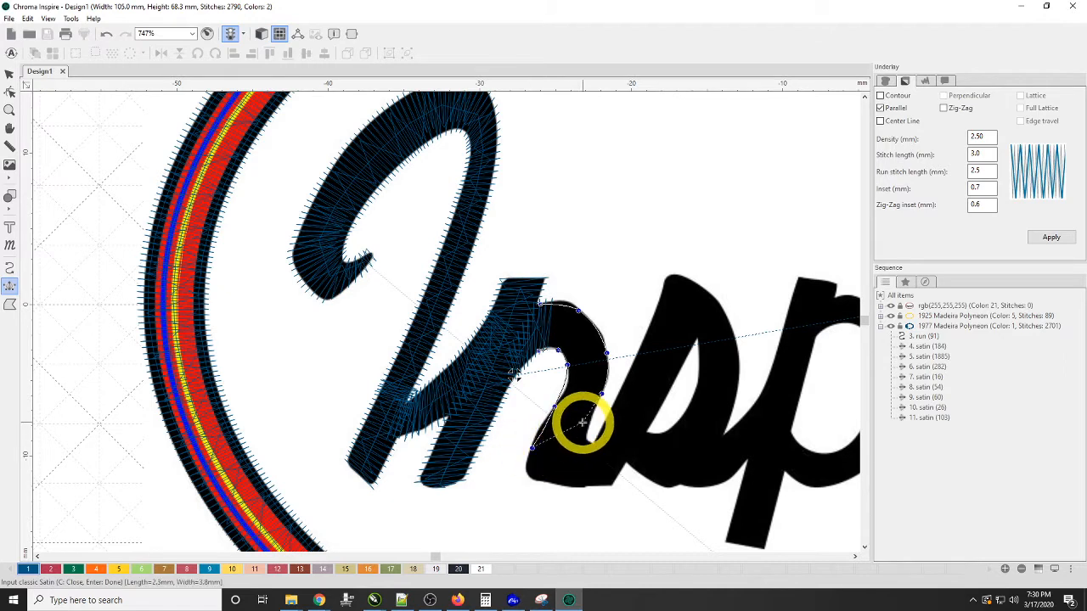
{"action": "left_click", "coordinate": [586, 423]}
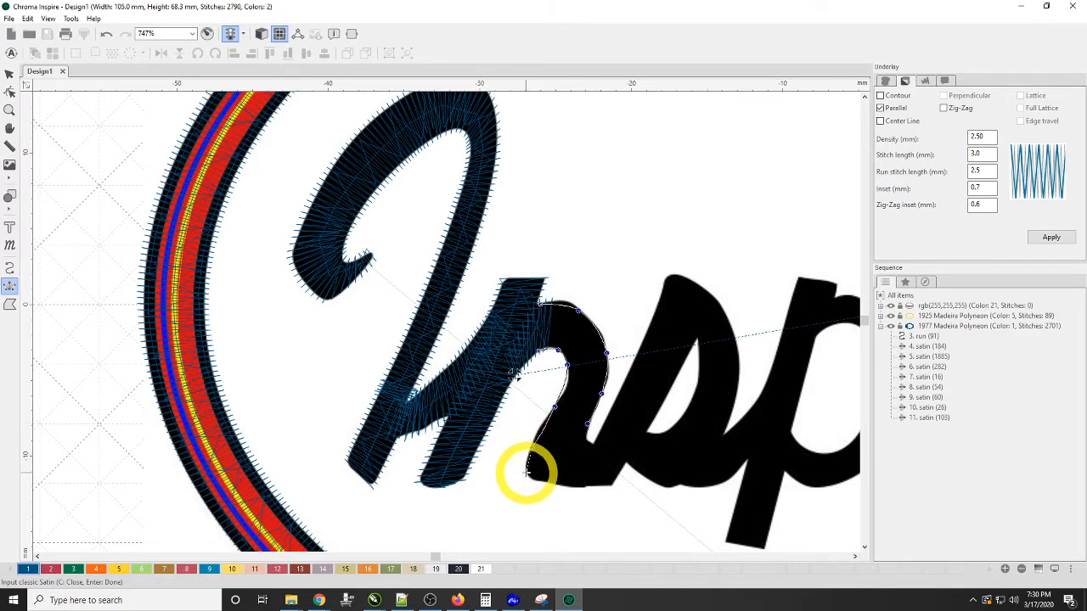
{"action": "left_click", "coordinate": [526, 467]}
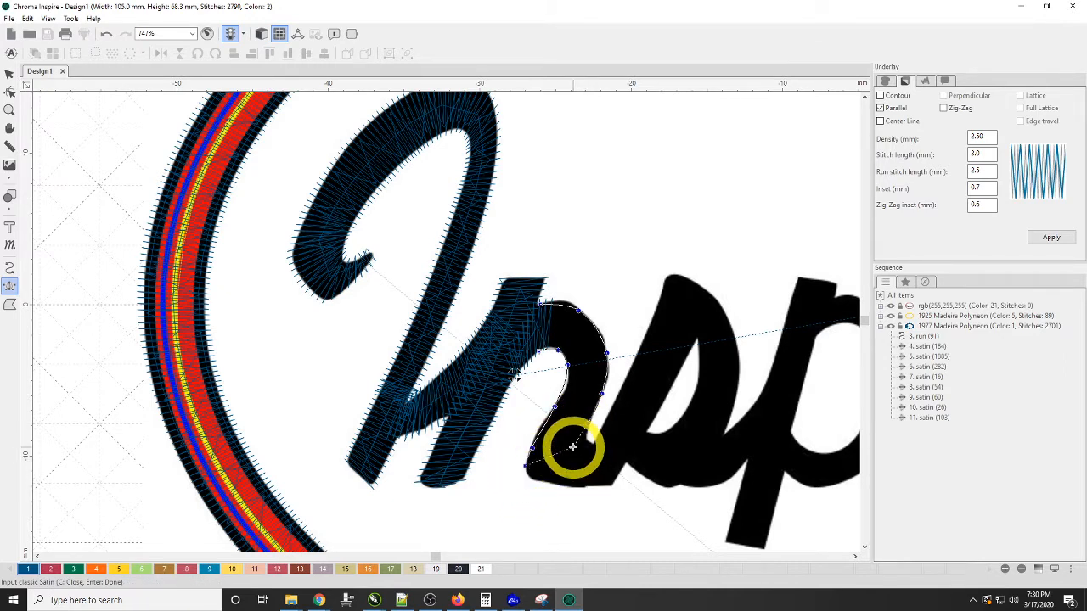
{"action": "left_click", "coordinate": [586, 438]}
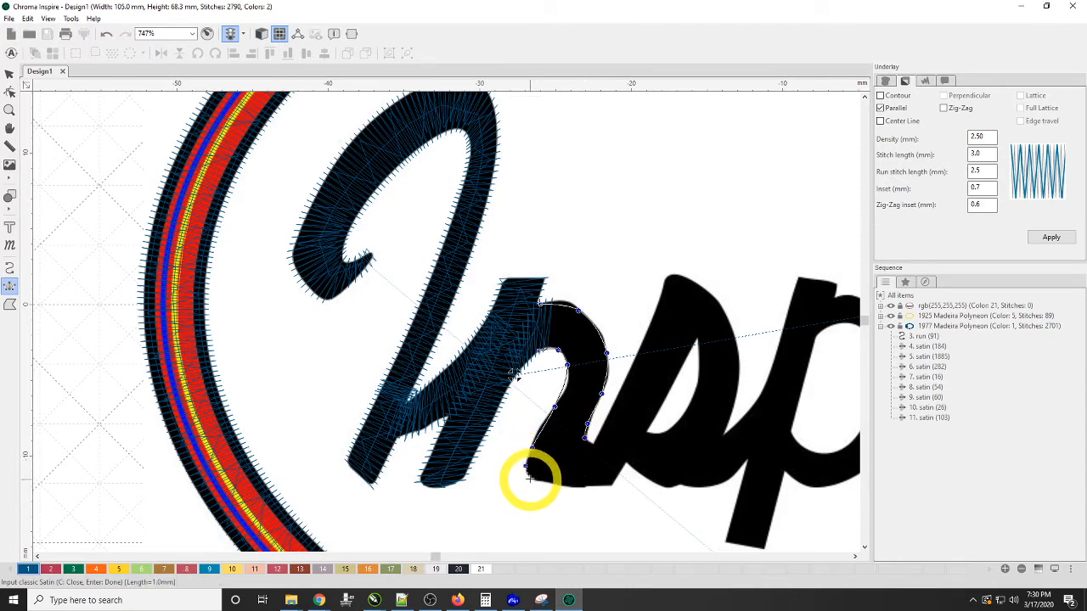
{"action": "left_click", "coordinate": [529, 478]}
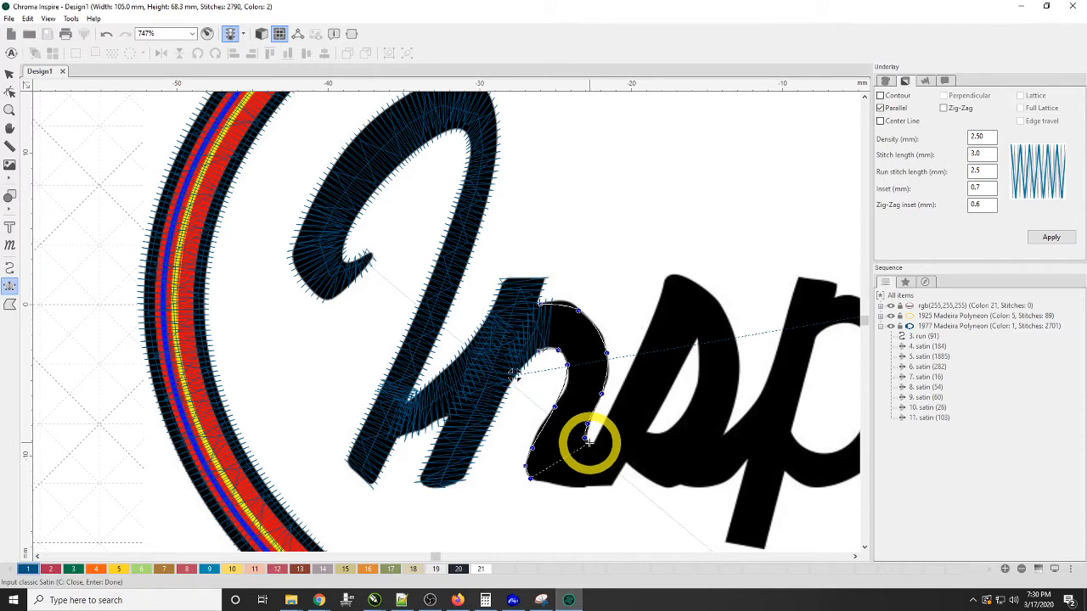
{"action": "left_click", "coordinate": [553, 483]}
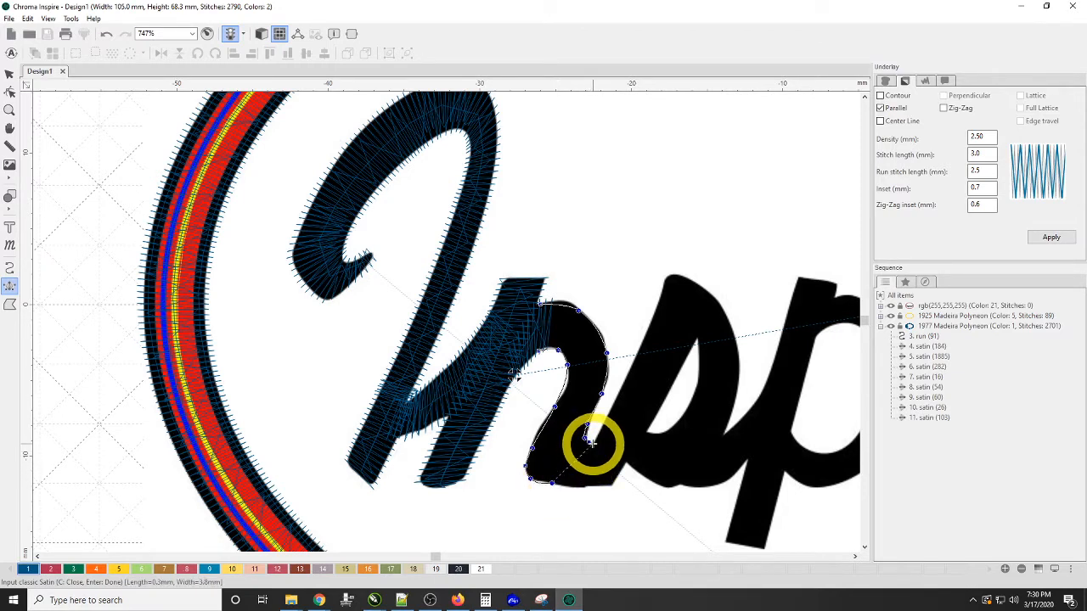
{"action": "left_click", "coordinate": [612, 485]}
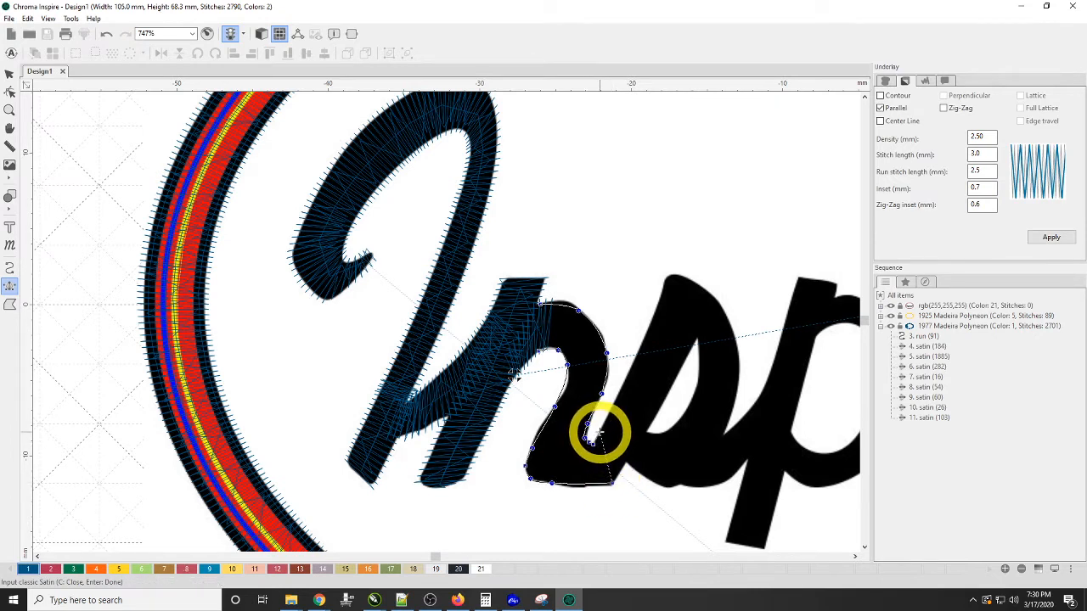
Extend the same satin with point pairs up the s's rising stroke to its top tip.
{"action": "left_click", "coordinate": [647, 429]}
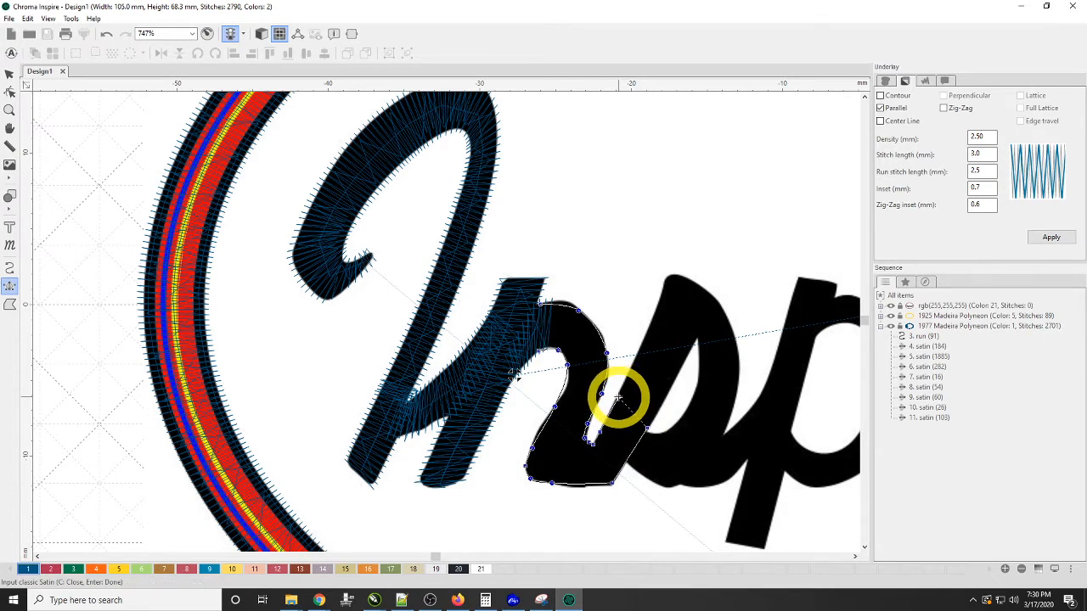
{"action": "left_click", "coordinate": [618, 397]}
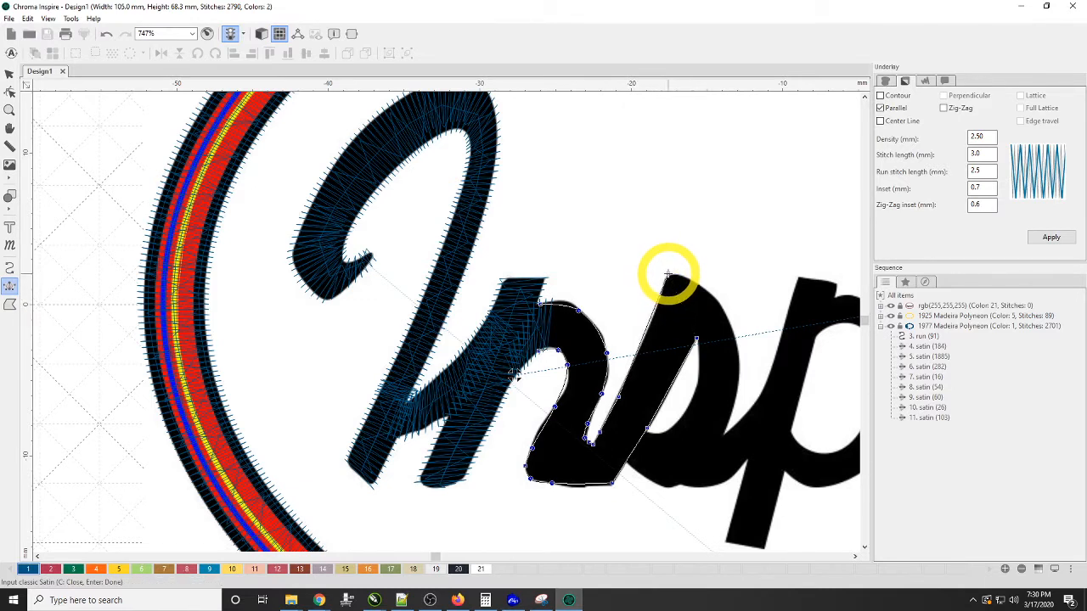
{"action": "left_click", "coordinate": [667, 273]}
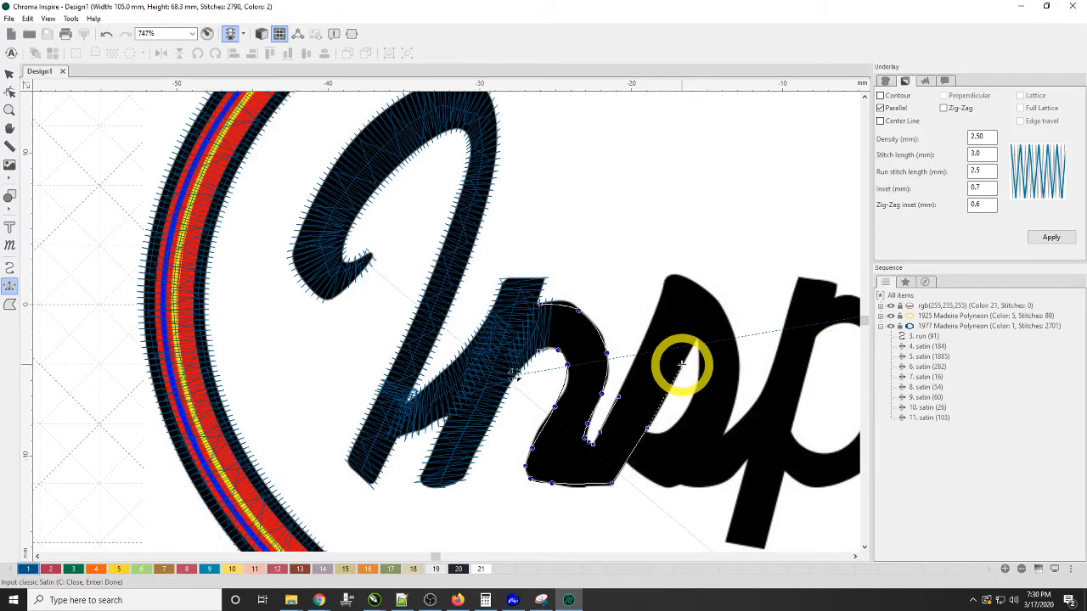
{"action": "left_click", "coordinate": [681, 364]}
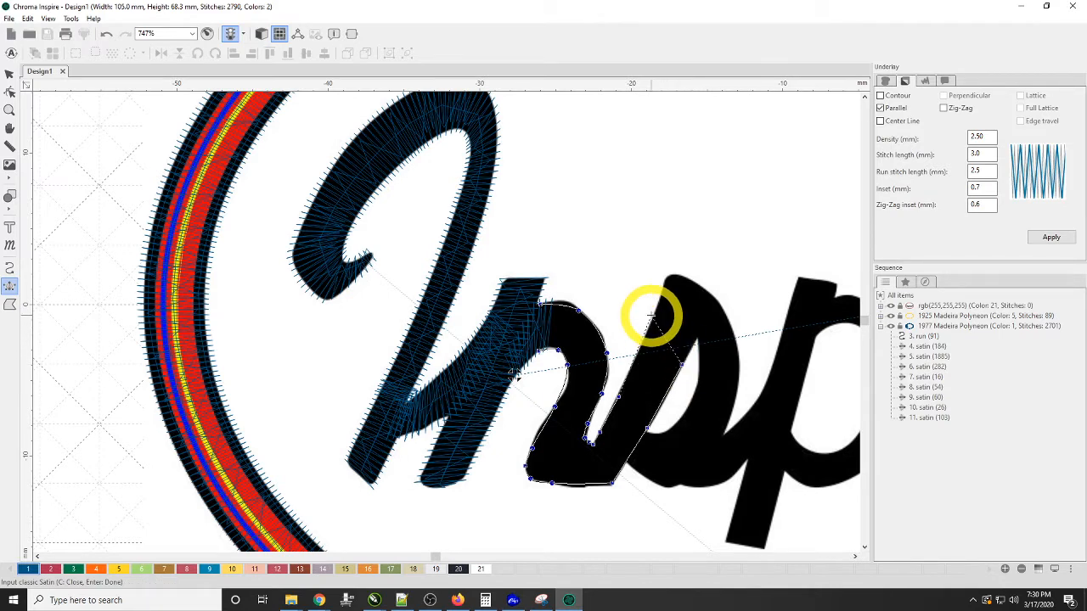
{"action": "left_click", "coordinate": [692, 345]}
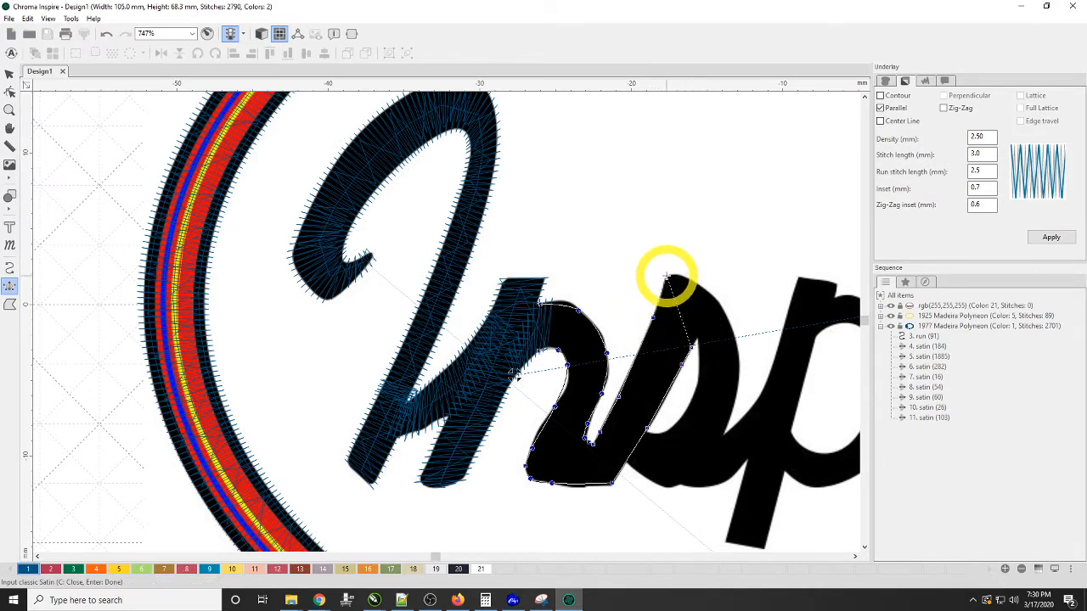
{"action": "left_click", "coordinate": [666, 277]}
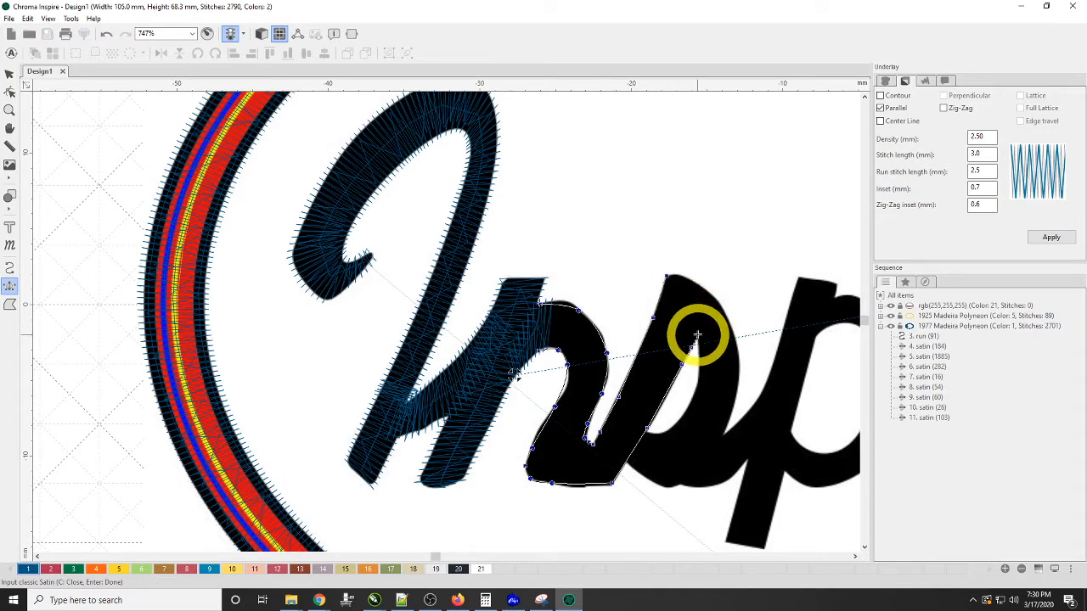
Continue the satin's point pairs around the s's top tip and down the upper half of its outer curve.
{"action": "left_click", "coordinate": [695, 338]}
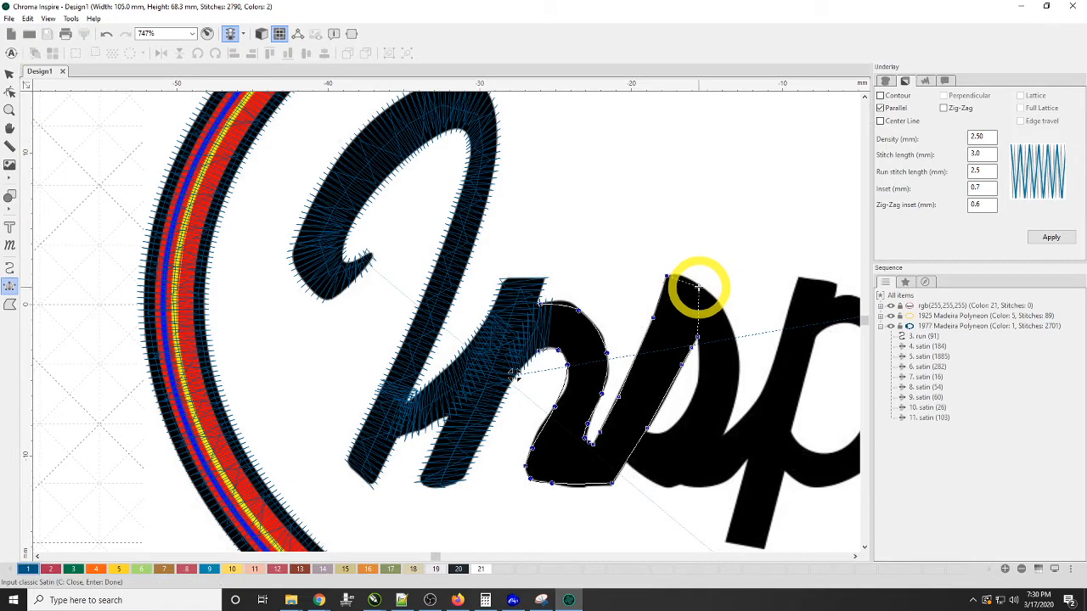
{"action": "left_click", "coordinate": [697, 286]}
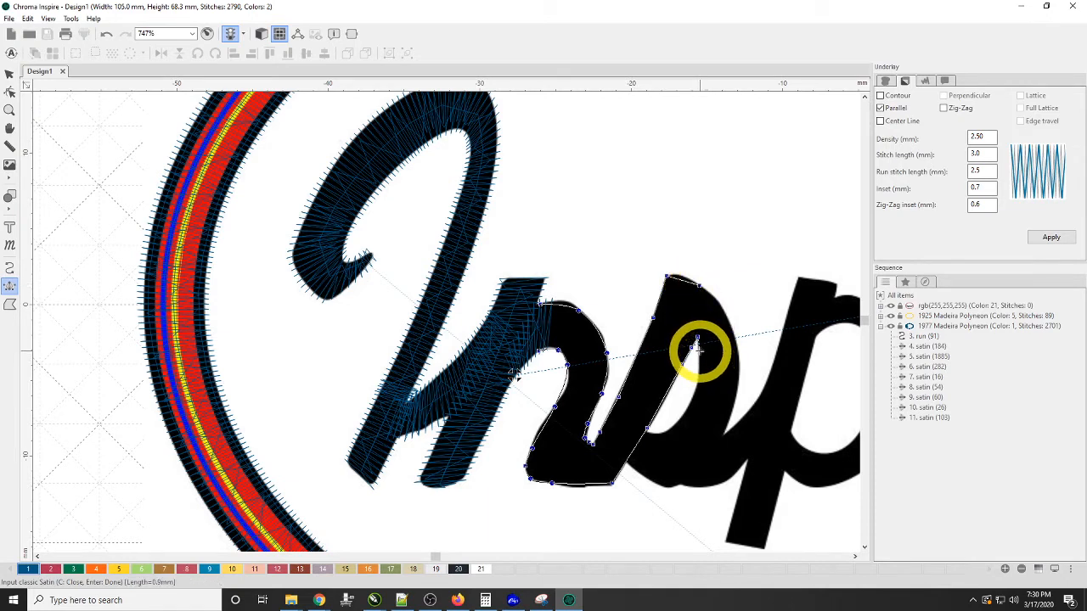
{"action": "left_click", "coordinate": [695, 348]}
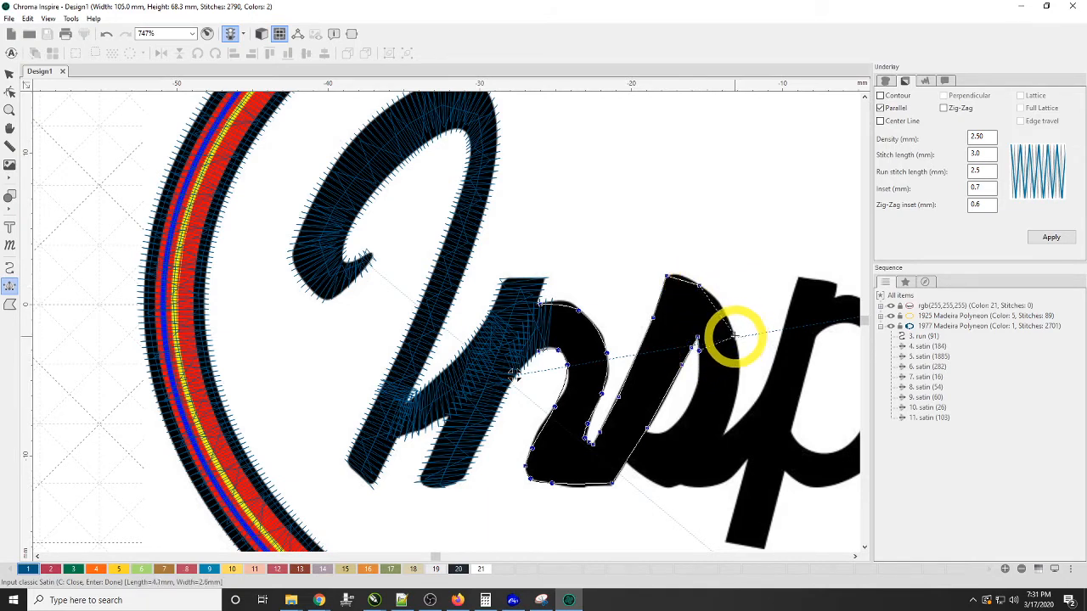
{"action": "left_click", "coordinate": [728, 316]}
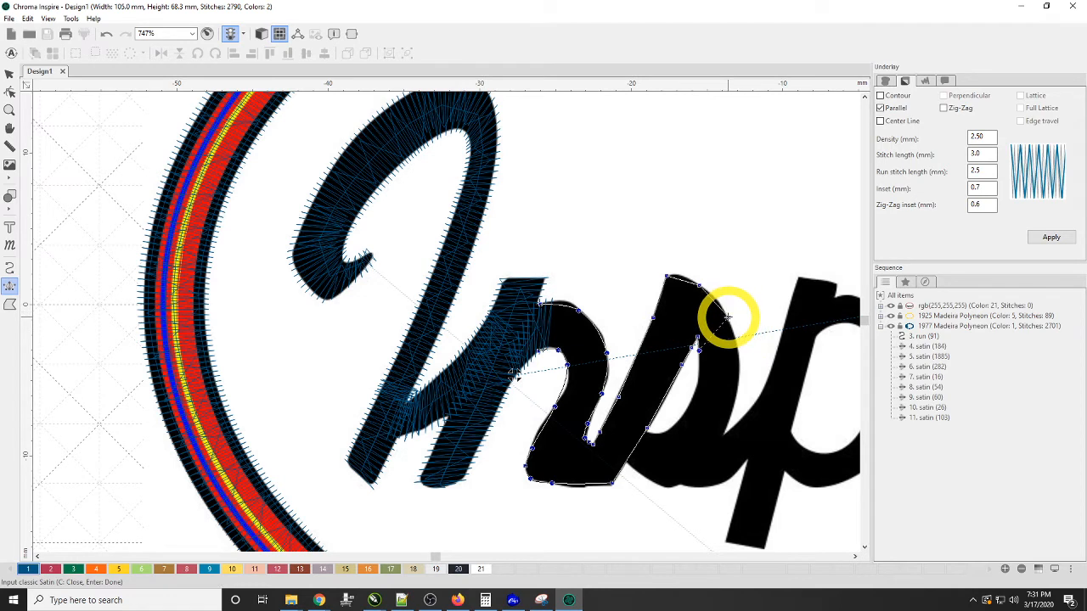
{"action": "left_click", "coordinate": [697, 386]}
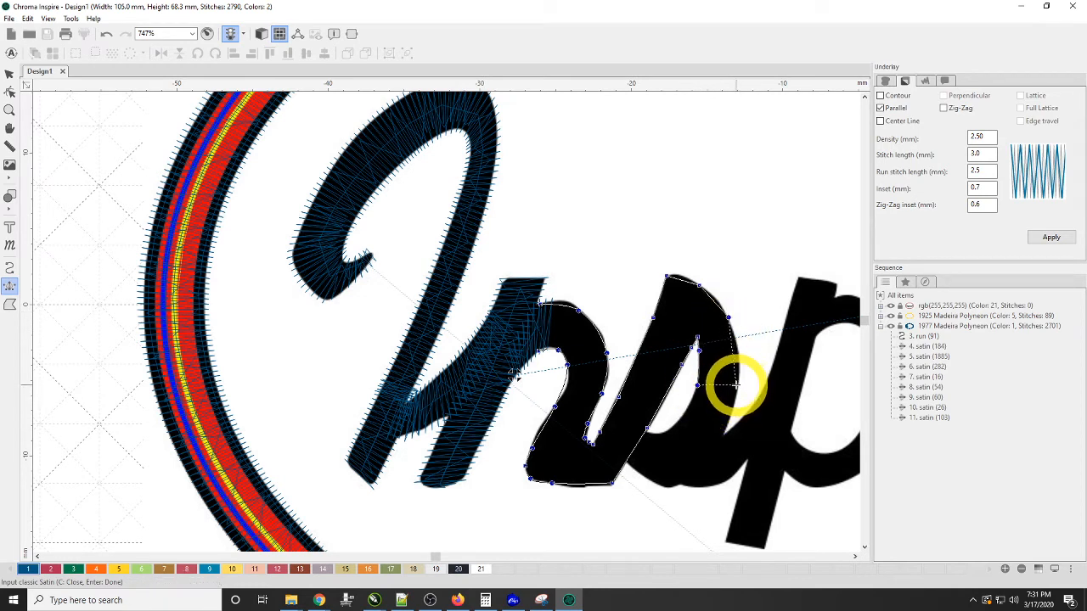
{"action": "left_click", "coordinate": [737, 384]}
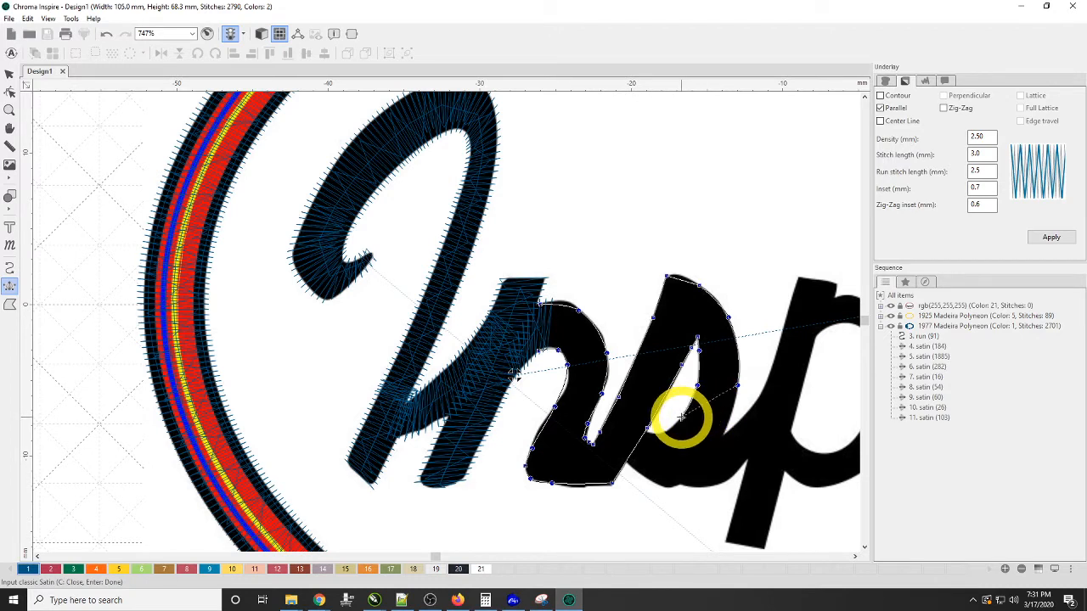
Finish the satin at the s's lower curve, exiting on the inner edge by the rising stroke, and check the stitches in 3D.
{"action": "left_click", "coordinate": [681, 417]}
{"action": "left_click", "coordinate": [725, 431]}
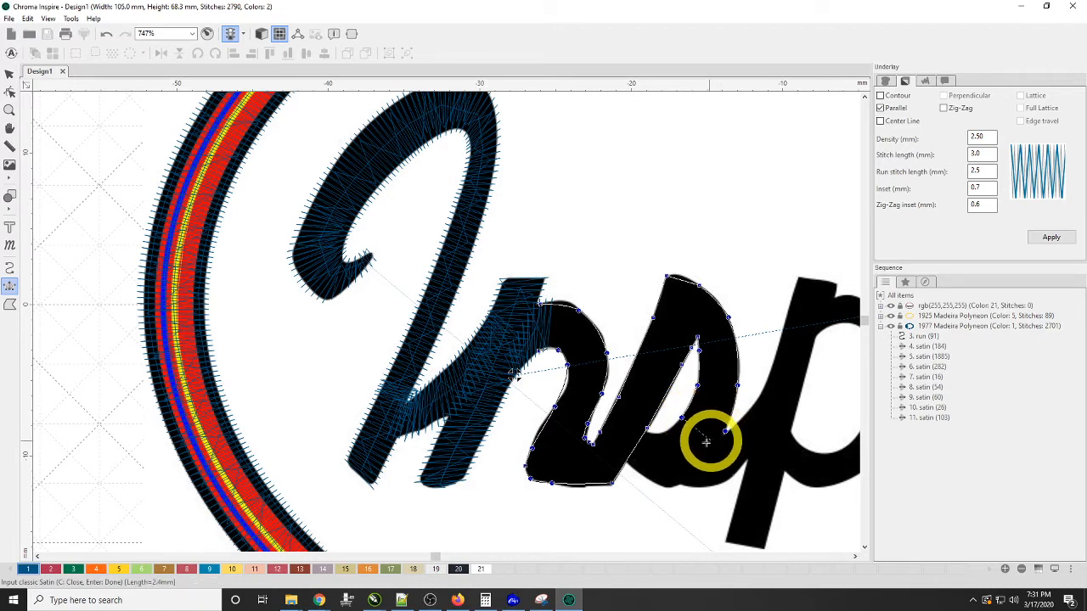
{"action": "left_click", "coordinate": [664, 431]}
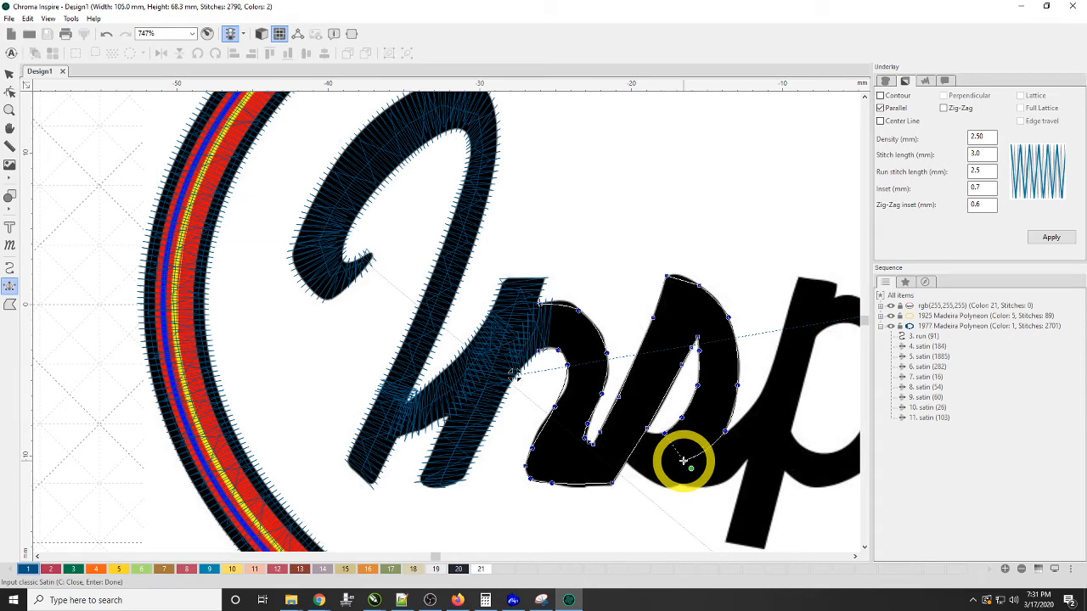
{"action": "left_click", "coordinate": [684, 460]}
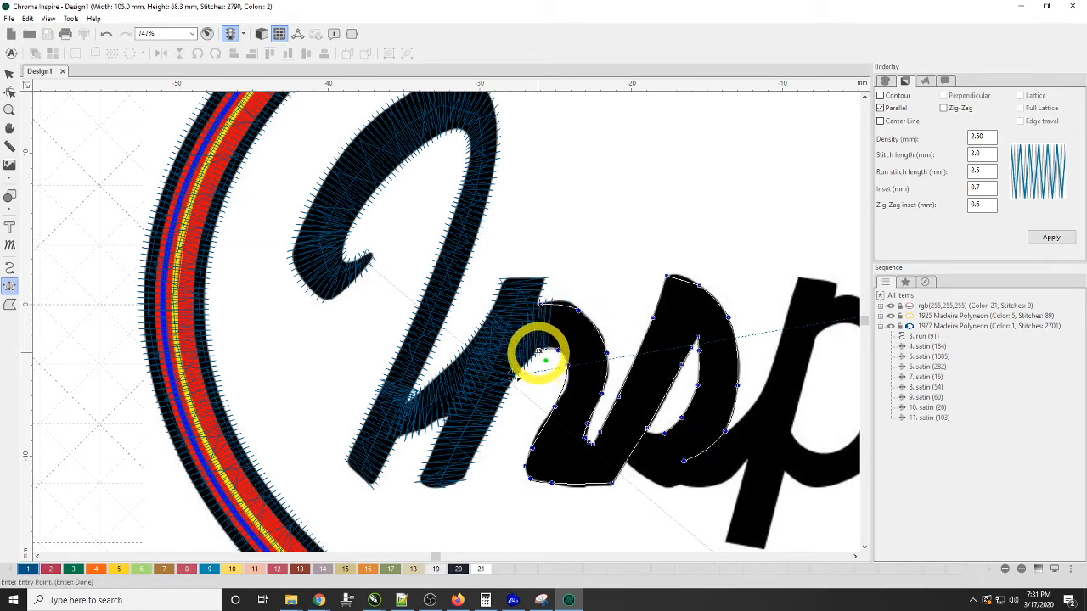
{"action": "left_click", "coordinate": [663, 437]}
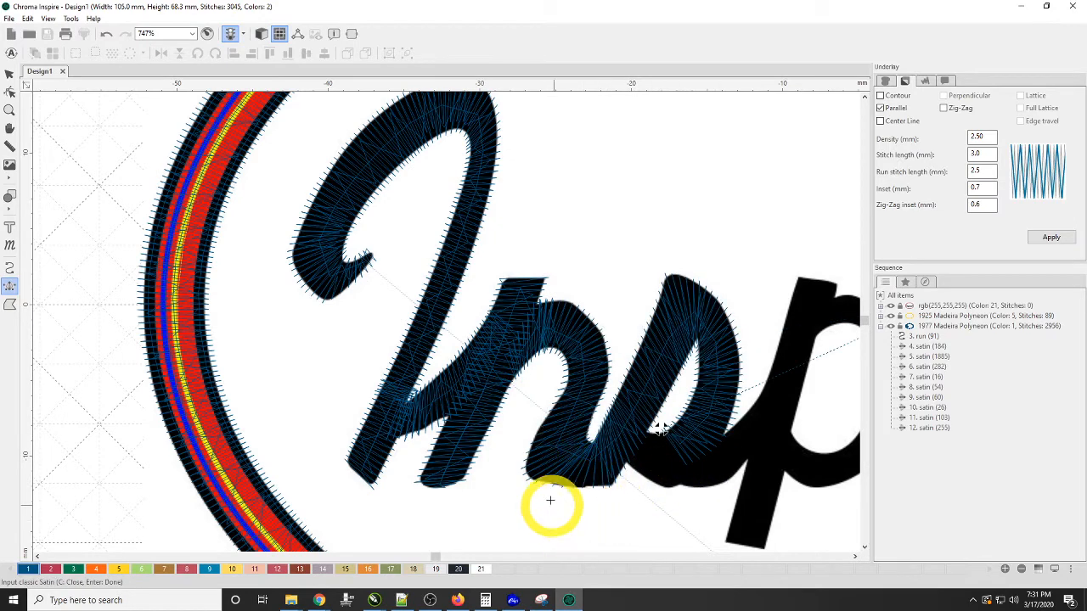
{"action": "left_click", "coordinate": [262, 34]}
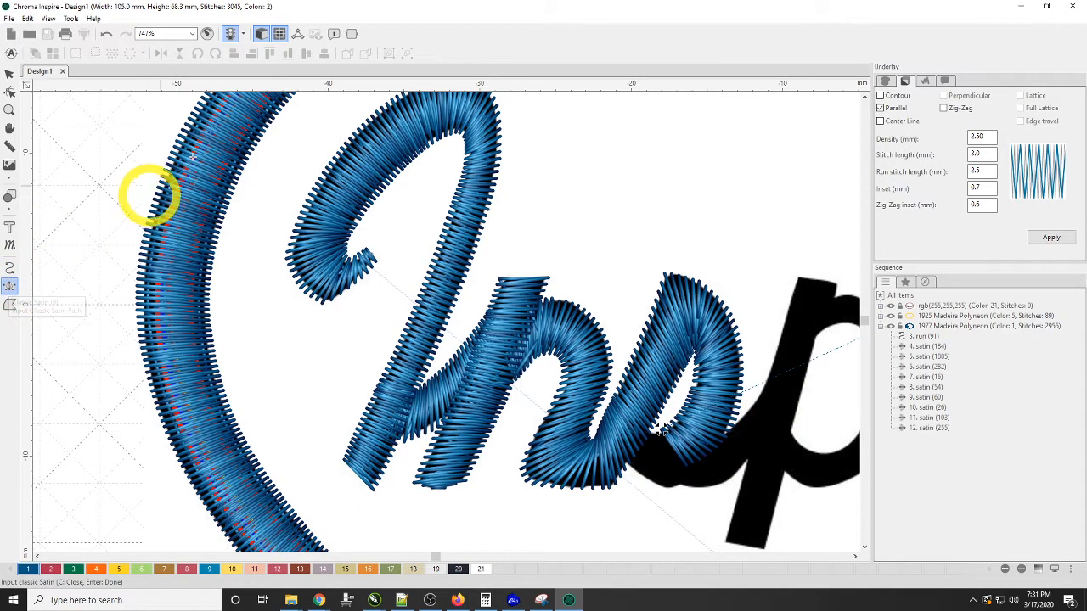
{"action": "left_click", "coordinate": [262, 35]}
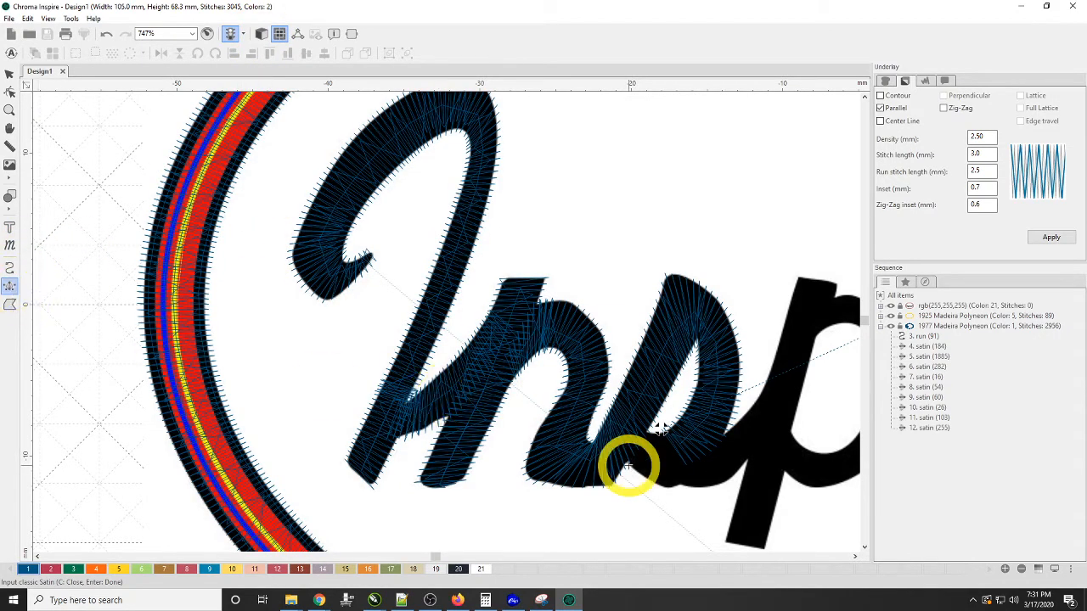
Digitize a classic satin along the s's bottom stroke from the rising stroke up into the p's stem, with the 3D stitch view on.
{"action": "left_click", "coordinate": [653, 428]}
{"action": "left_click", "coordinate": [626, 463]}
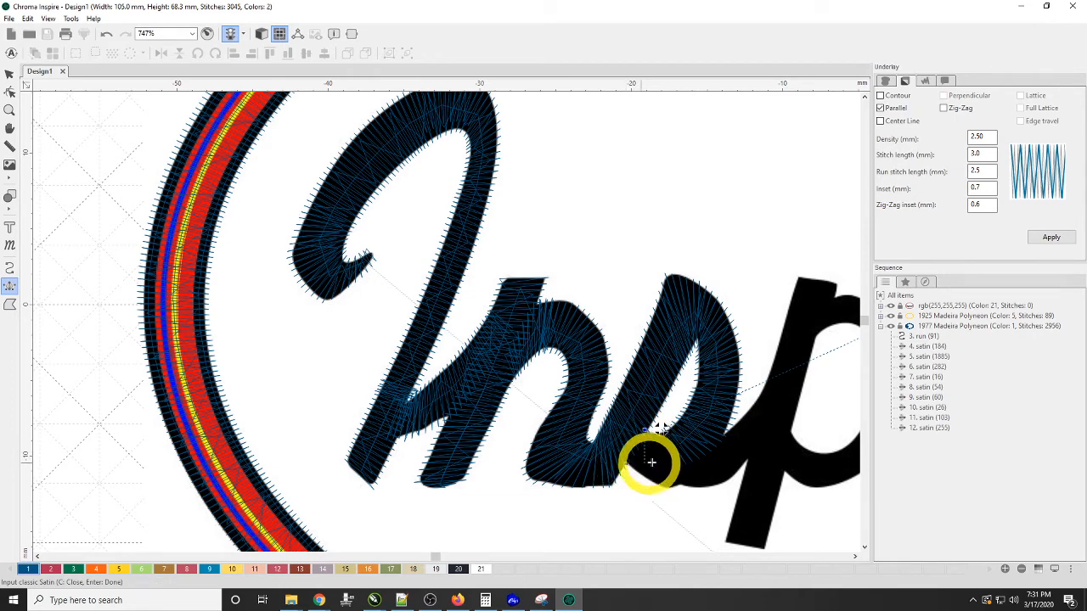
{"action": "left_click", "coordinate": [684, 440]}
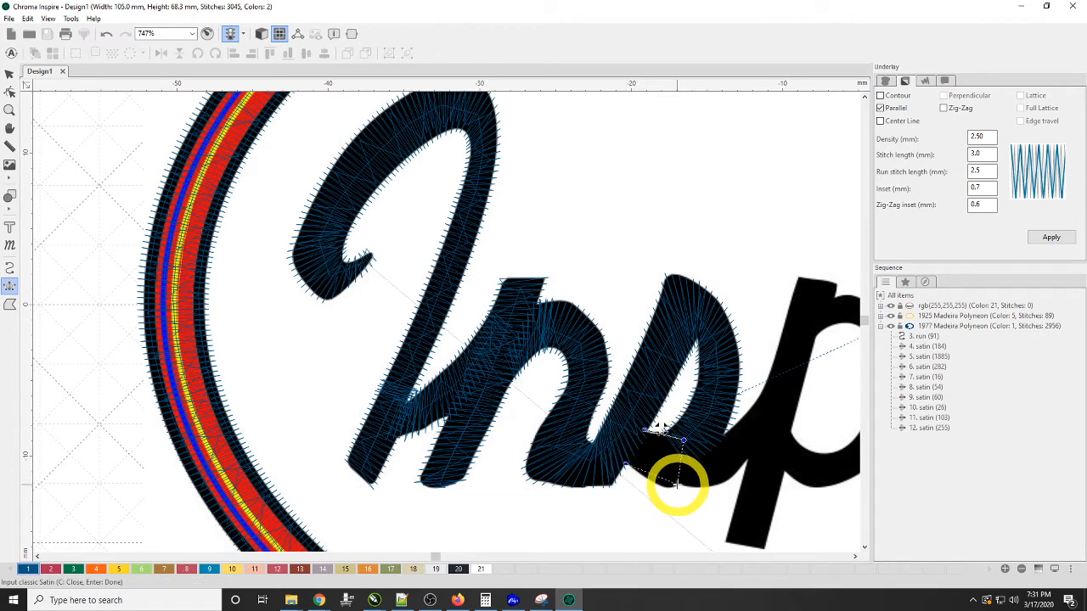
{"action": "left_click", "coordinate": [677, 486]}
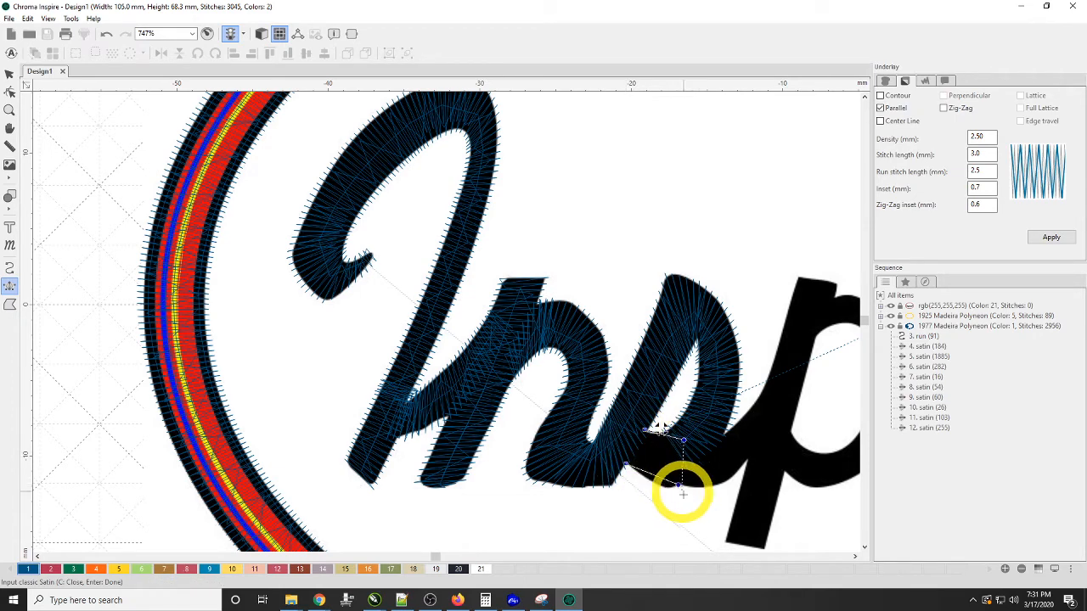
{"action": "left_click", "coordinate": [721, 438]}
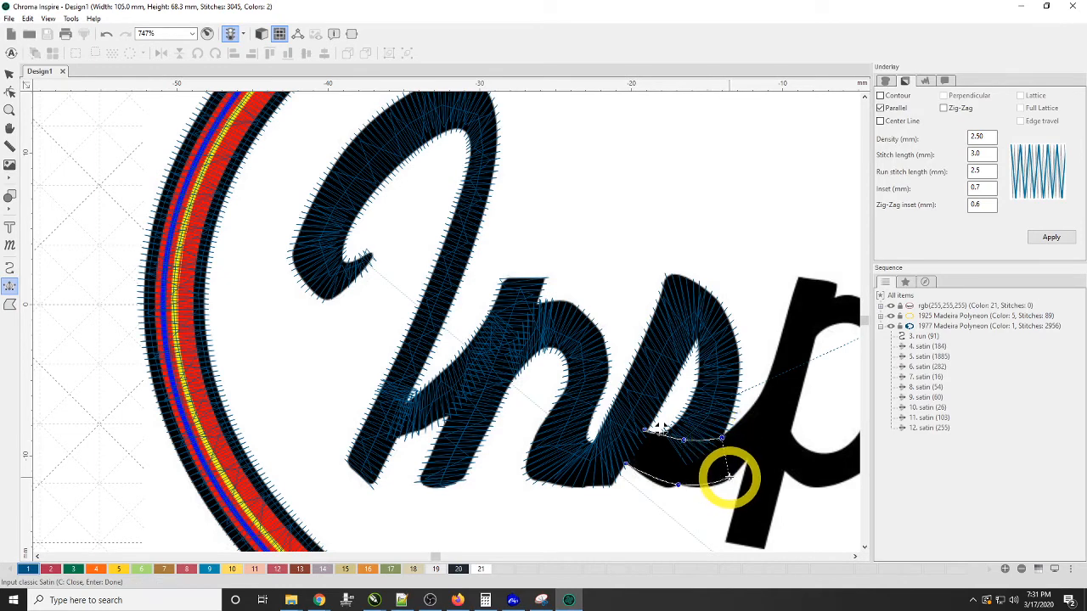
{"action": "left_click", "coordinate": [261, 33]}
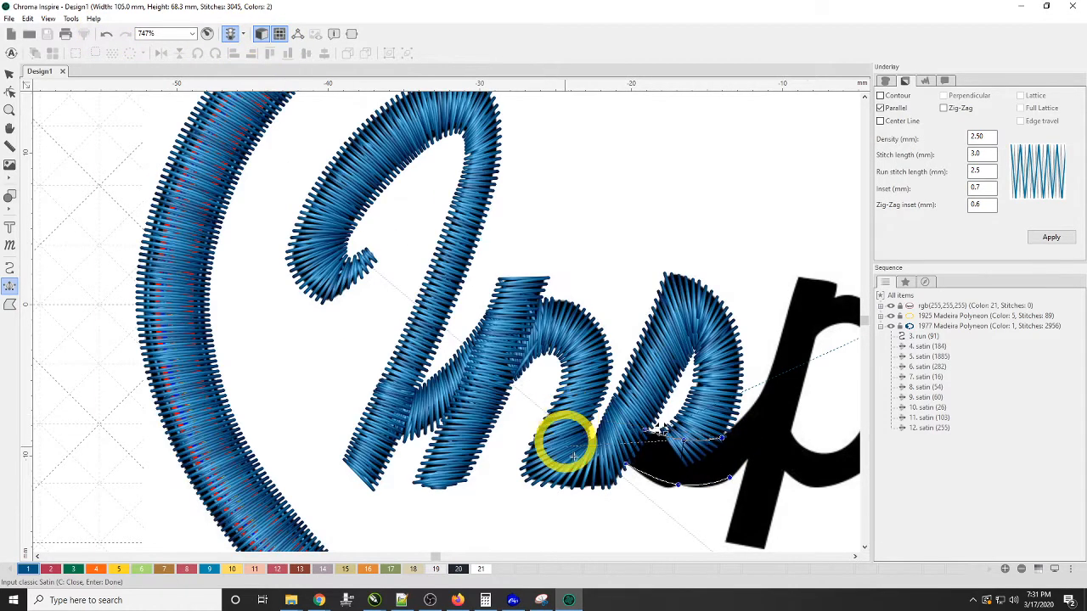
{"action": "left_click", "coordinate": [748, 409]}
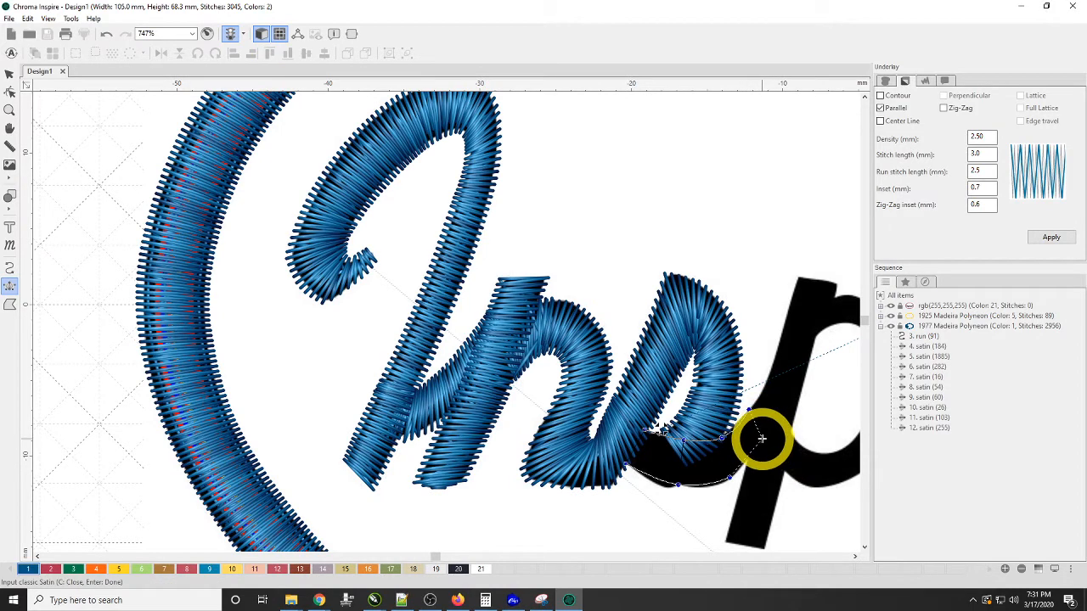
{"action": "left_click", "coordinate": [762, 439]}
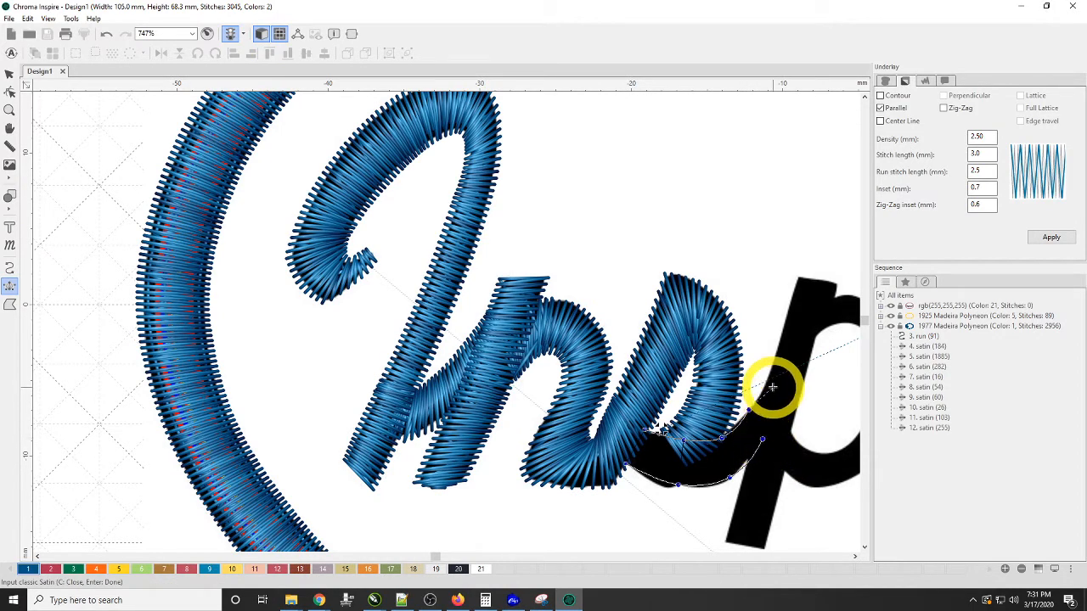
{"action": "left_click", "coordinate": [772, 387]}
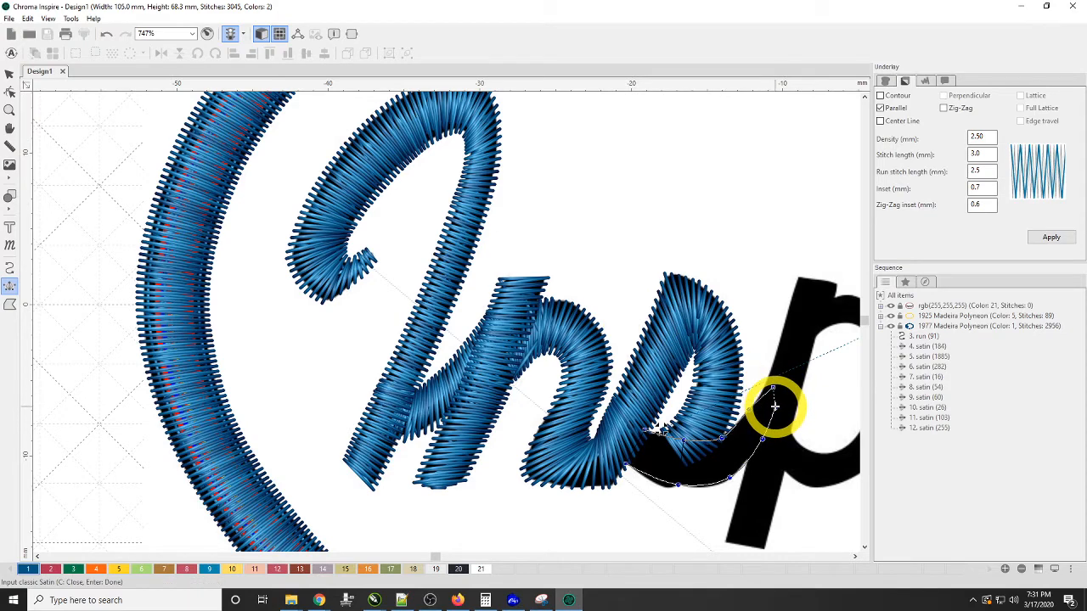
{"action": "left_click", "coordinate": [775, 408]}
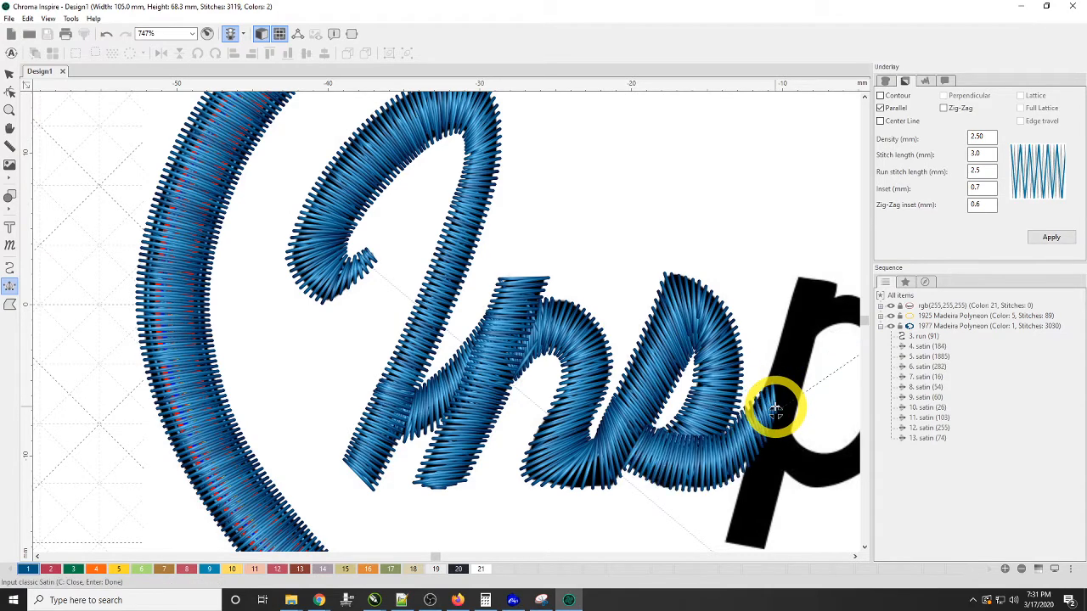
Digitize a classic satin up the p's stem from foot to top, entering at the s junction and exiting at the upper corner beside the bowl.
{"action": "left_click", "coordinate": [856, 556]}
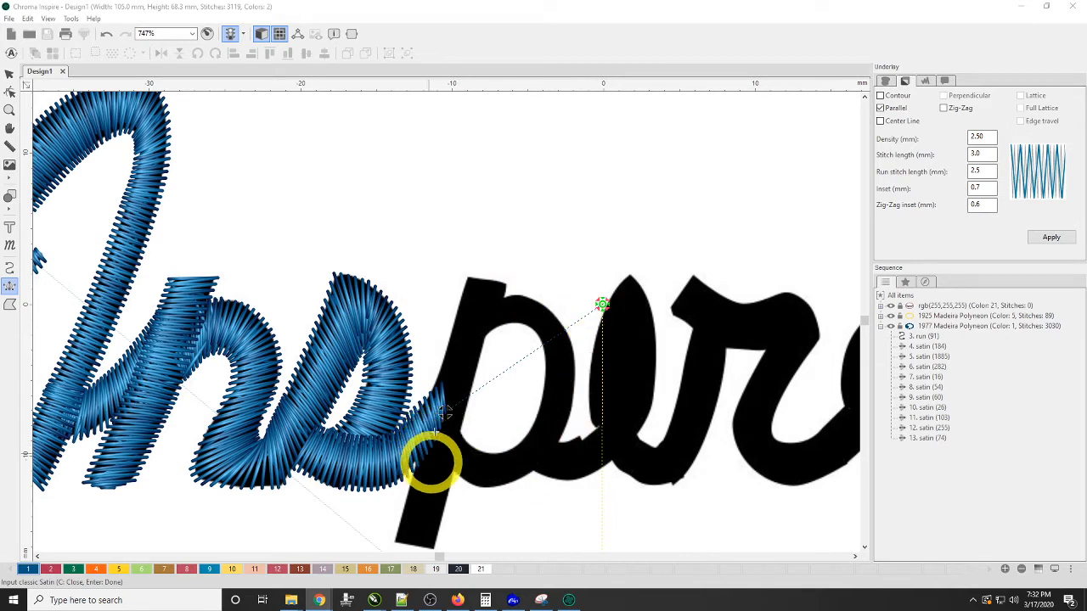
{"action": "left_click", "coordinate": [394, 541]}
{"action": "left_click", "coordinate": [433, 549]}
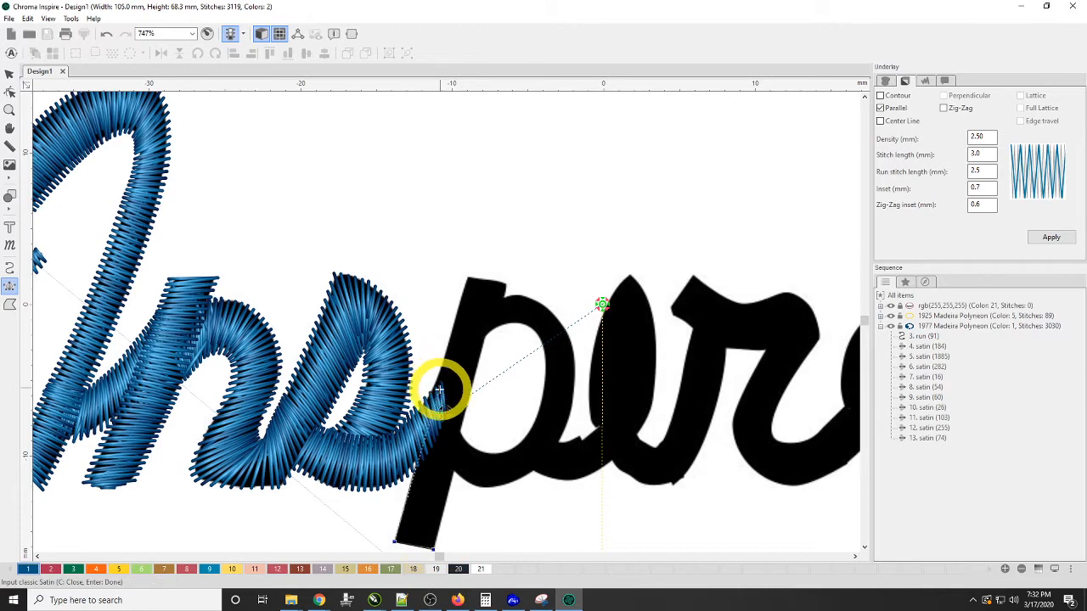
{"action": "left_click", "coordinate": [436, 385]}
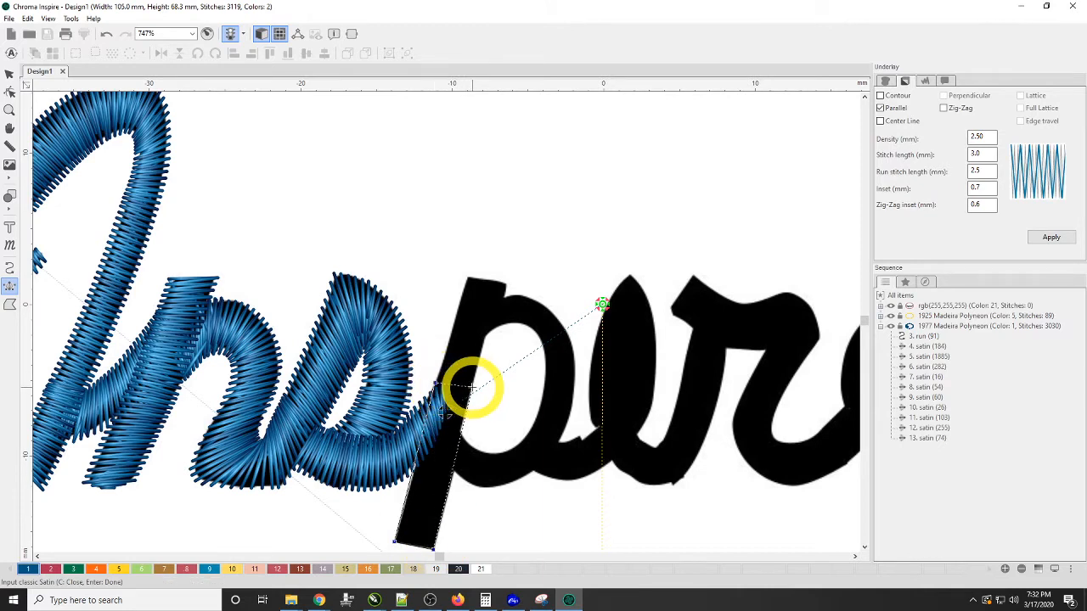
{"action": "left_click", "coordinate": [469, 393]}
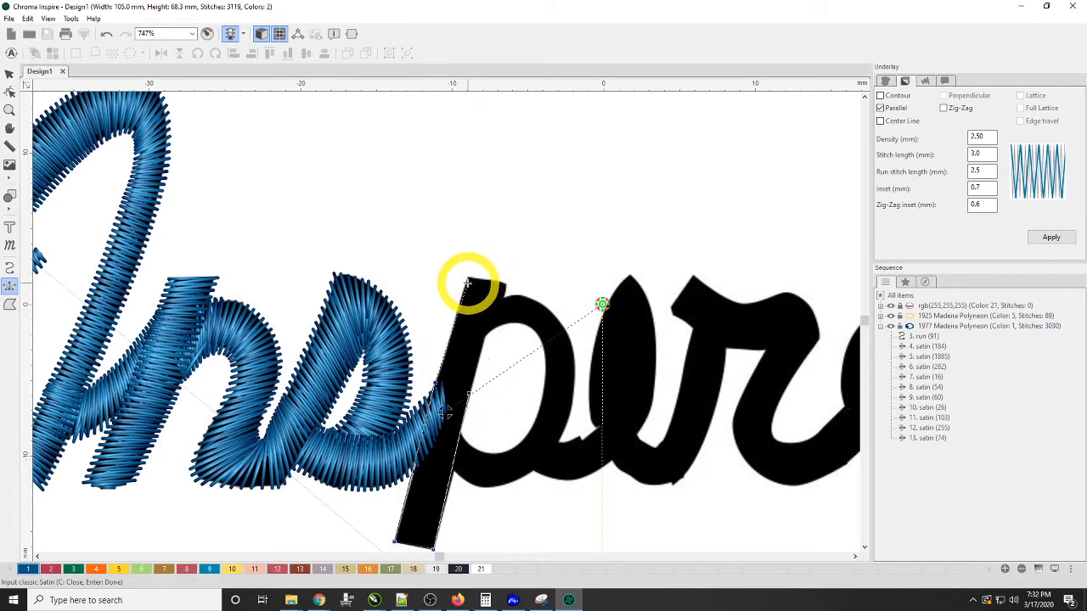
{"action": "left_click", "coordinate": [467, 278]}
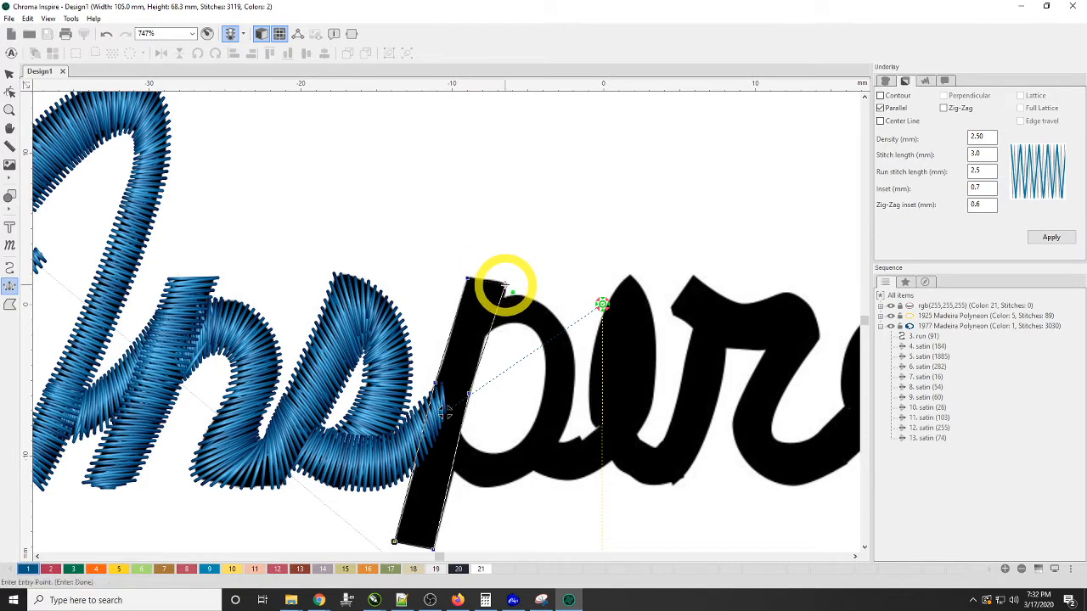
{"action": "left_click", "coordinate": [505, 288]}
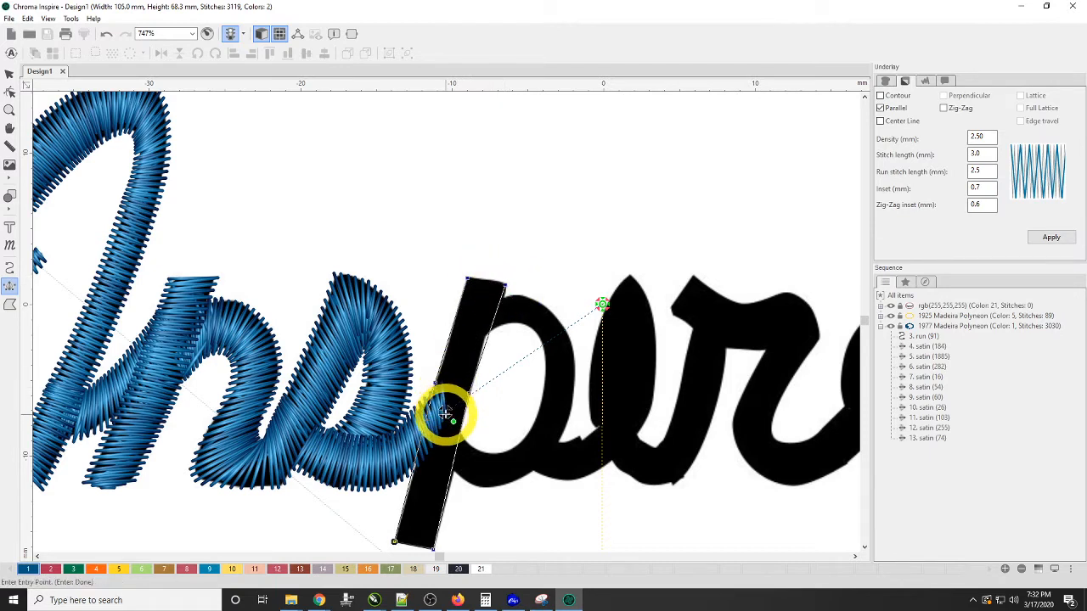
{"action": "left_click", "coordinate": [505, 289]}
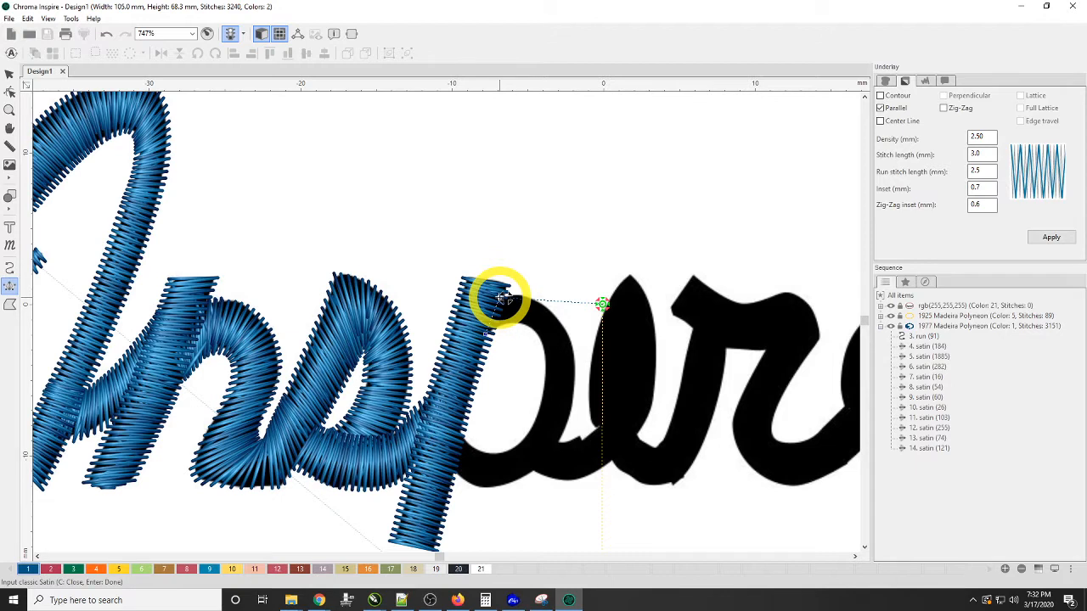
Digitize a classic satin around the p's bowl, entering at the stem's upper corner and exiting where the bowl meets the bottom stroke.
{"action": "left_click", "coordinate": [501, 298]}
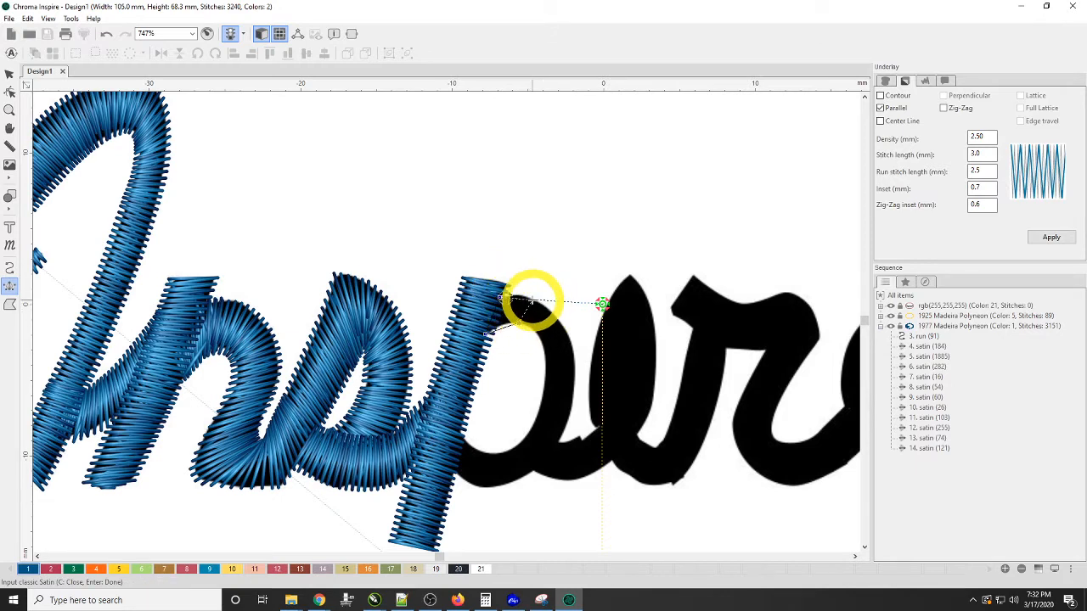
{"action": "left_click", "coordinate": [528, 299]}
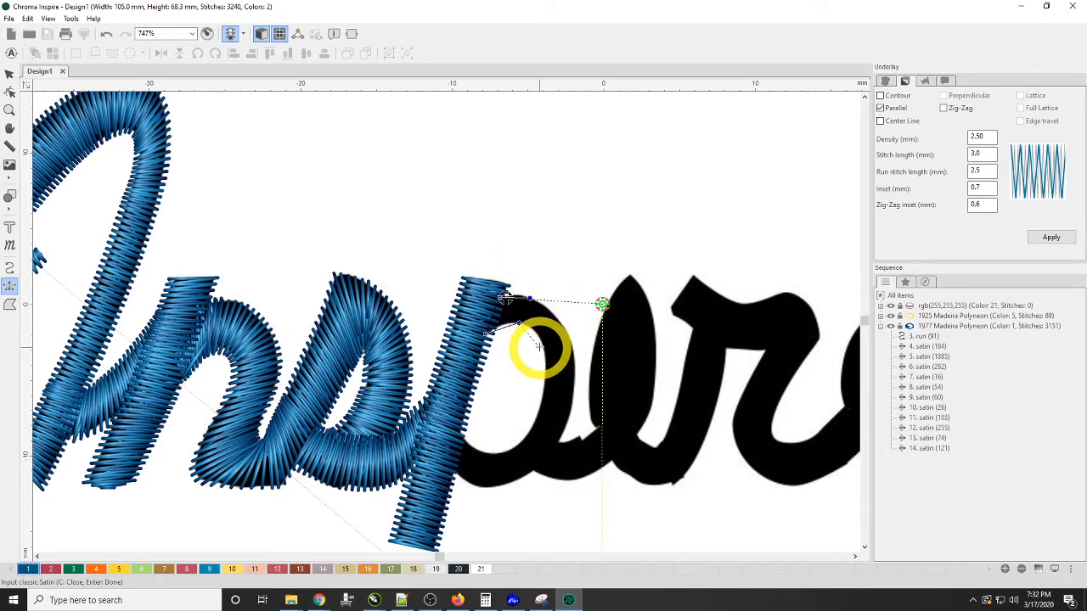
{"action": "left_click", "coordinate": [542, 341]}
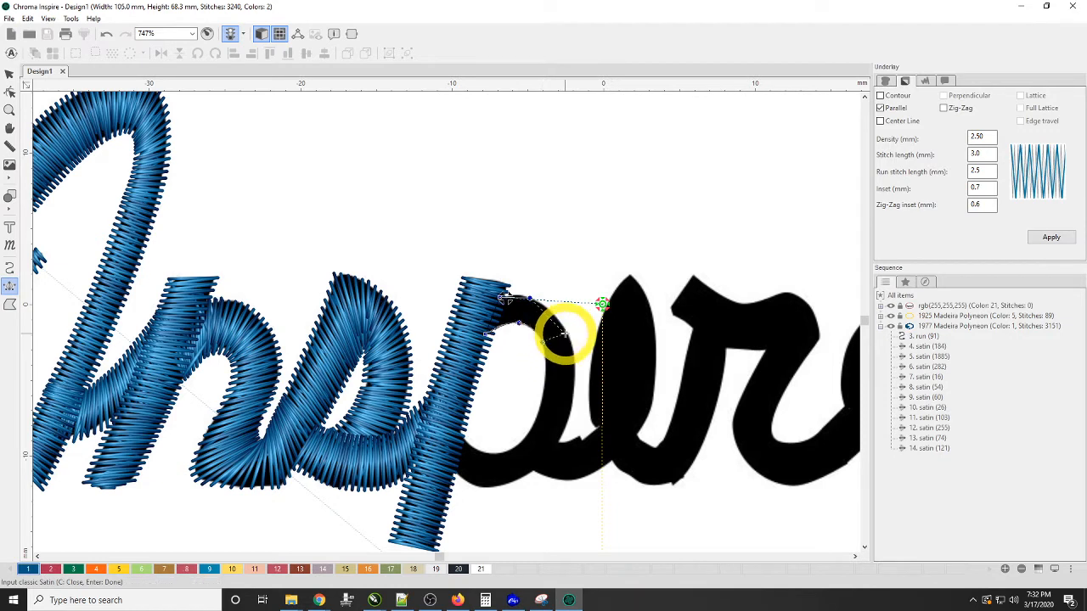
{"action": "left_click", "coordinate": [566, 332]}
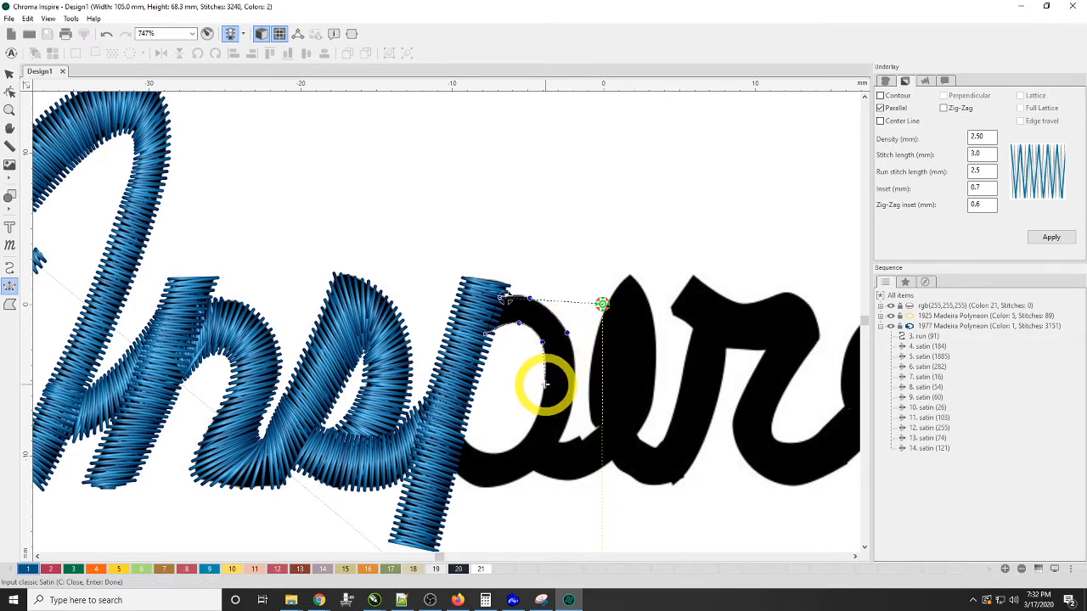
{"action": "left_click", "coordinate": [545, 382]}
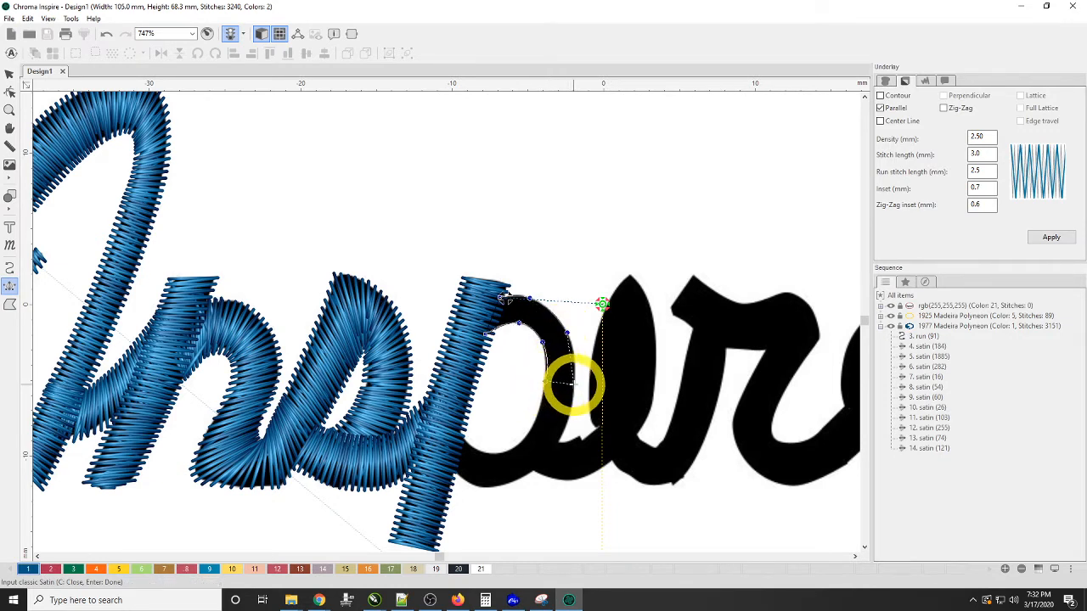
{"action": "left_click", "coordinate": [574, 384]}
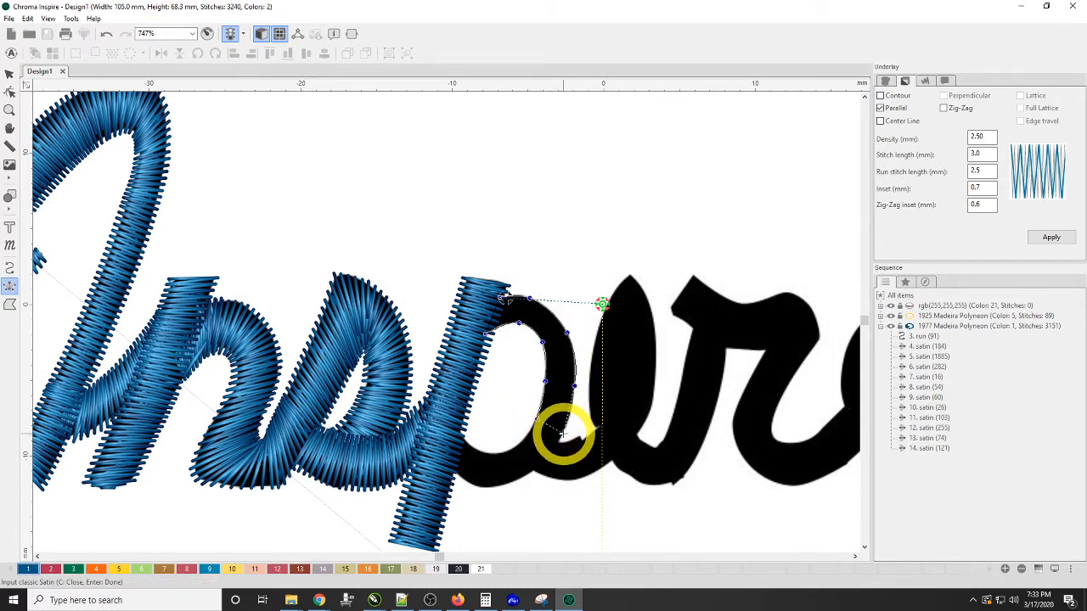
{"action": "left_click", "coordinate": [561, 433]}
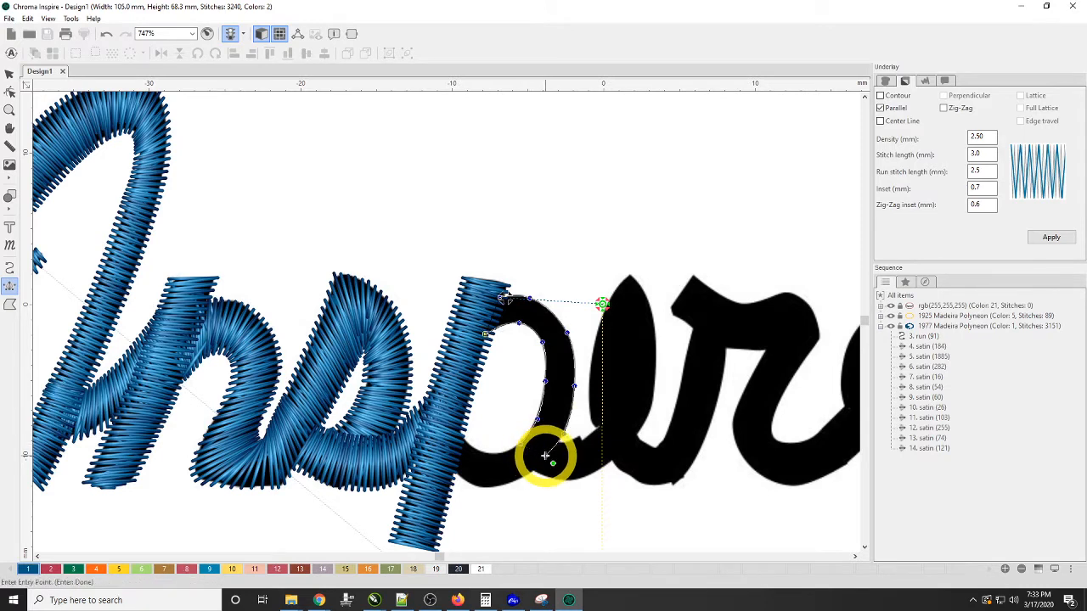
{"action": "left_click", "coordinate": [505, 297]}
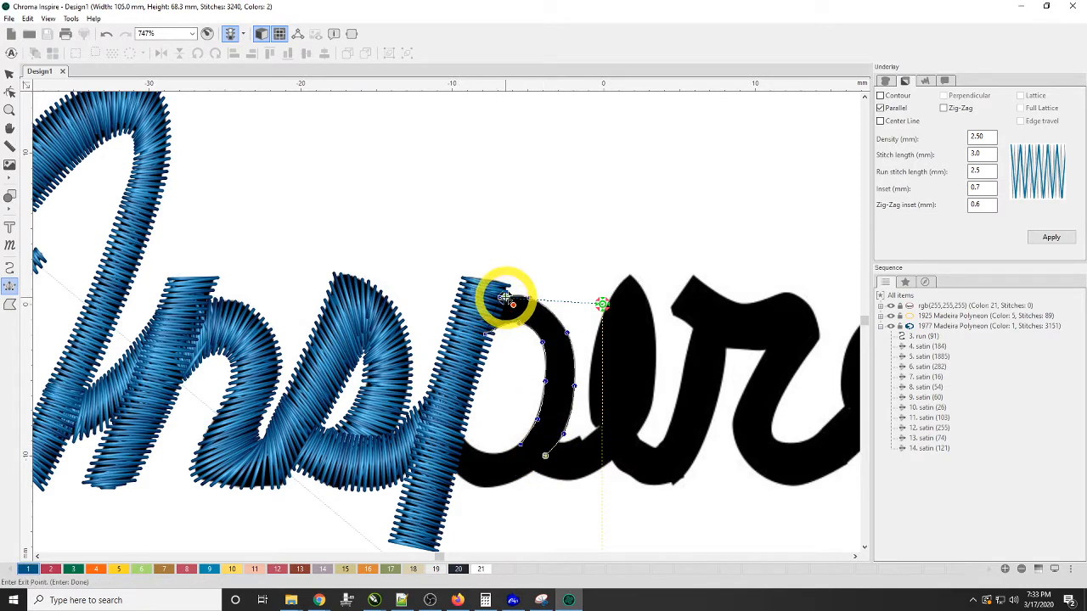
{"action": "left_click", "coordinate": [544, 456]}
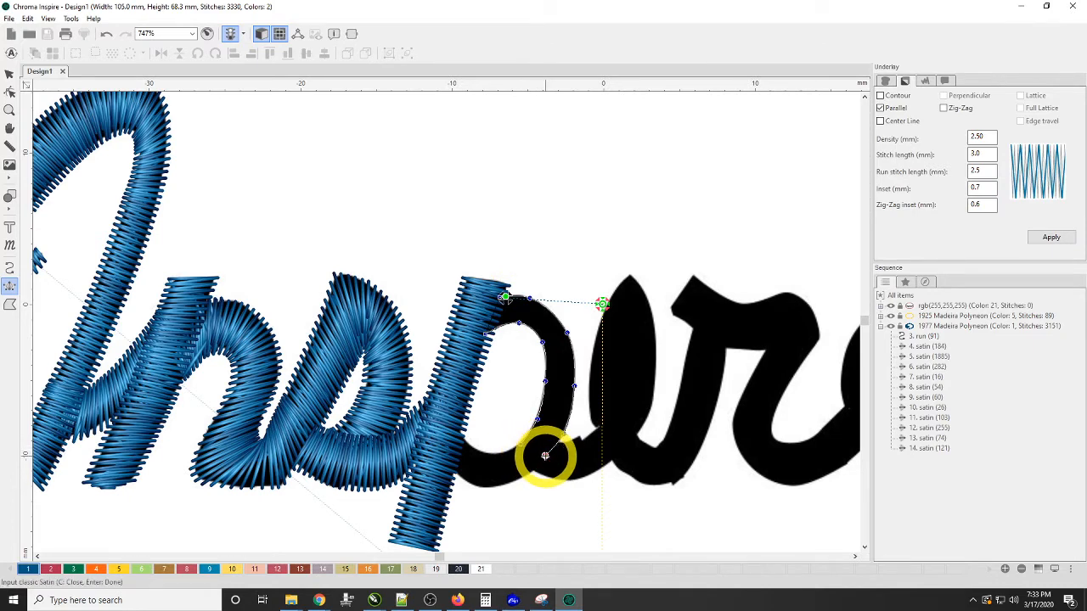
Digitize a classic satin along the bottom stroke from the p's stem into the i, entering at the bowl's end and exiting at the i's edge.
{"action": "left_click", "coordinate": [460, 435]}
{"action": "left_click", "coordinate": [453, 469]}
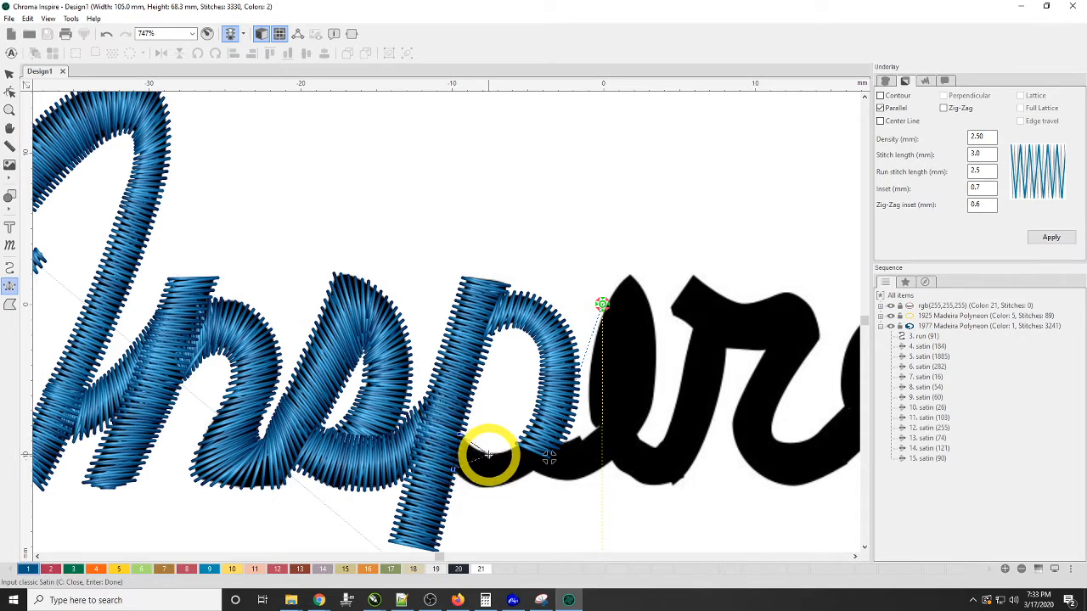
{"action": "left_click", "coordinate": [488, 484]}
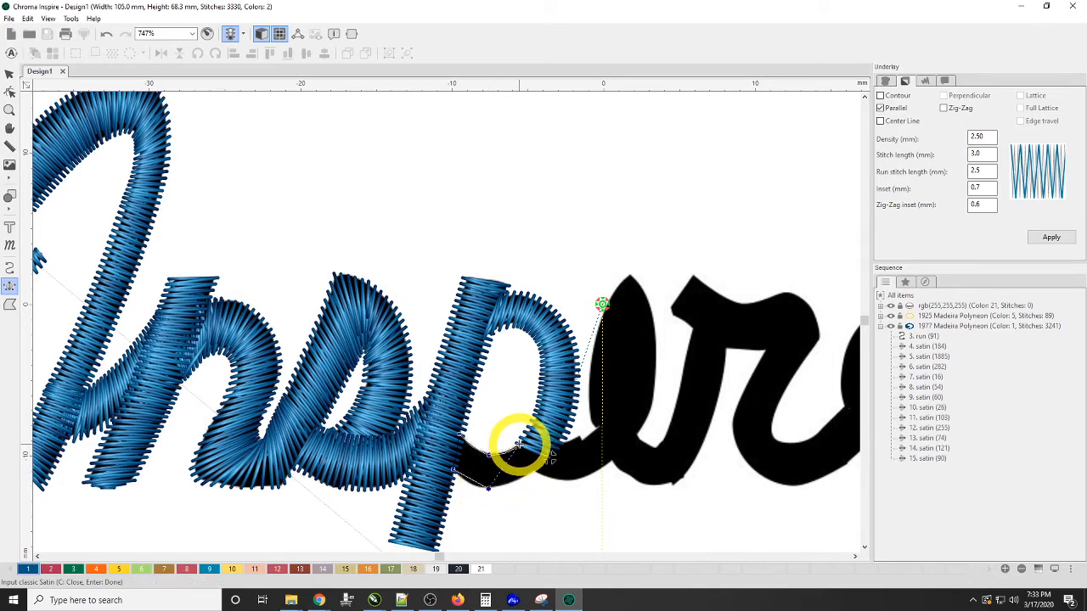
{"action": "left_click", "coordinate": [518, 444]}
{"action": "left_click", "coordinate": [529, 471]}
{"action": "left_click", "coordinate": [561, 445]}
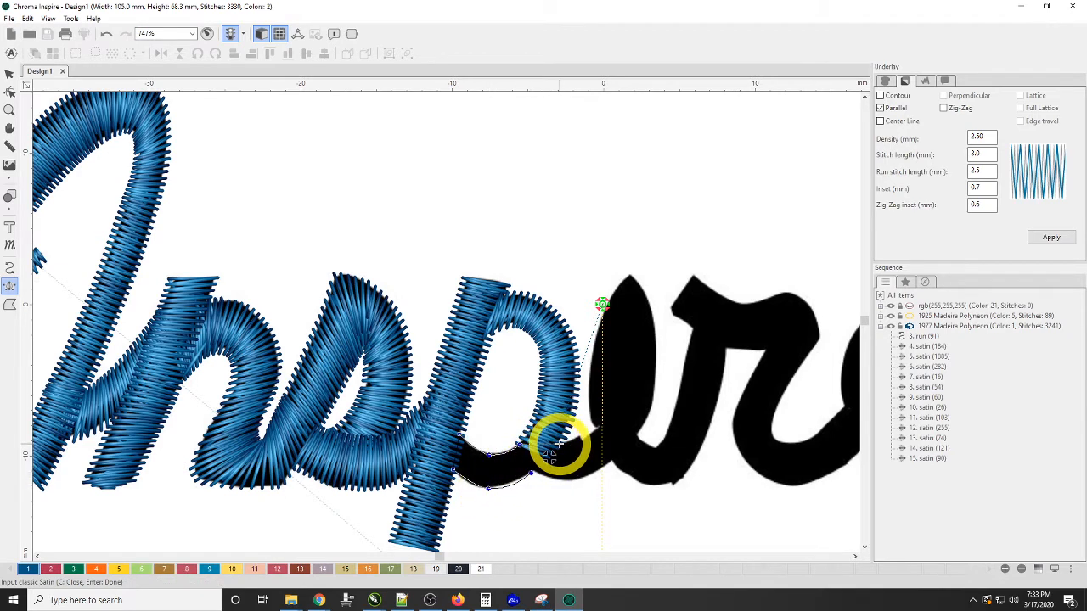
{"action": "left_click", "coordinate": [563, 478]}
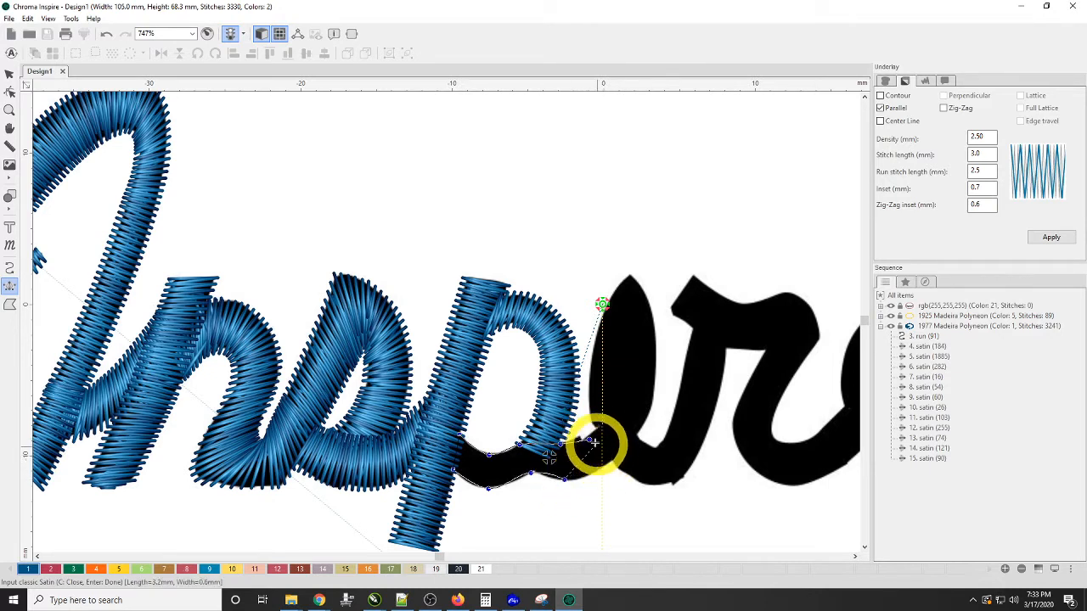
{"action": "left_click", "coordinate": [590, 432]}
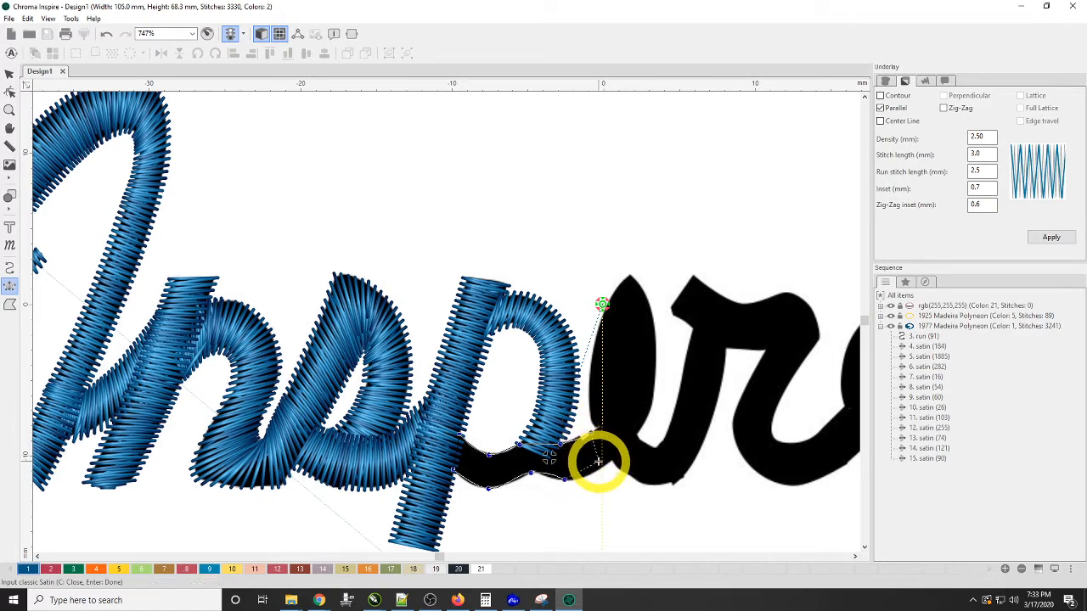
{"action": "left_click", "coordinate": [608, 463]}
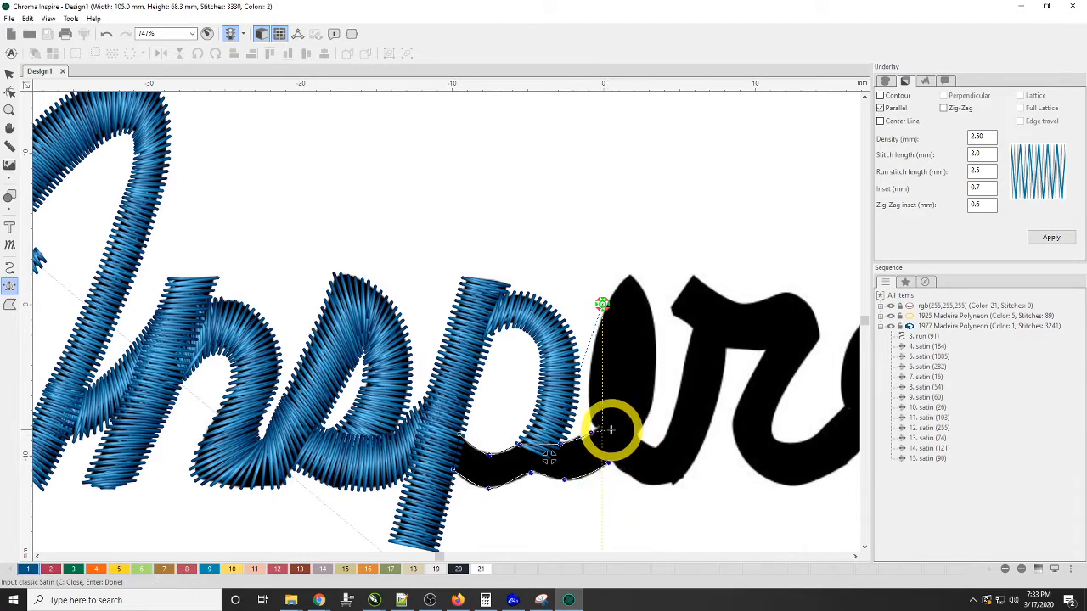
{"action": "left_click", "coordinate": [602, 422]}
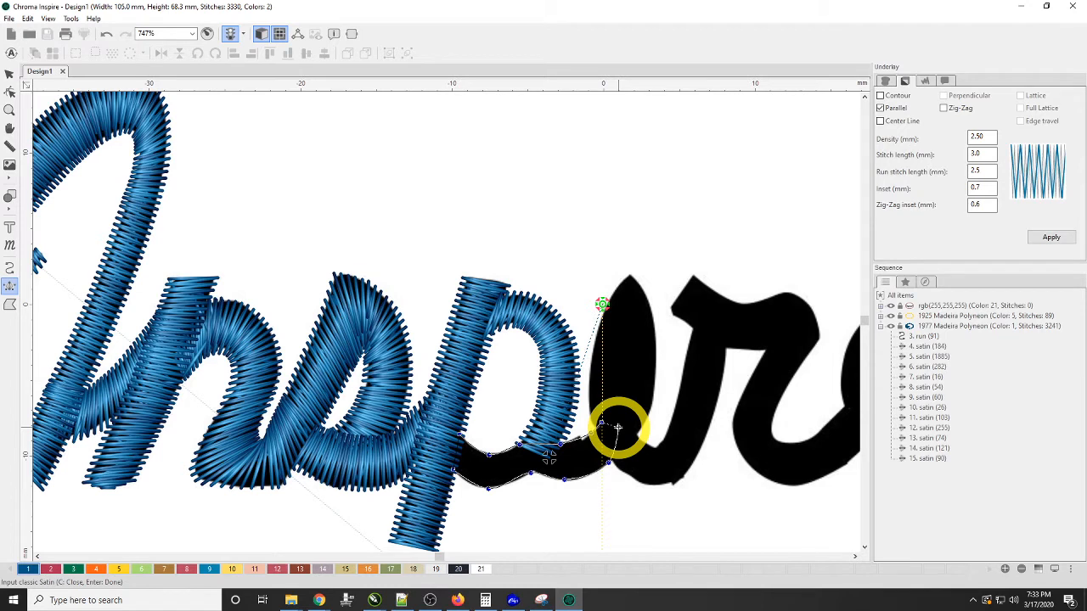
{"action": "key", "text": "Return"}
{"action": "left_click", "coordinate": [548, 445]}
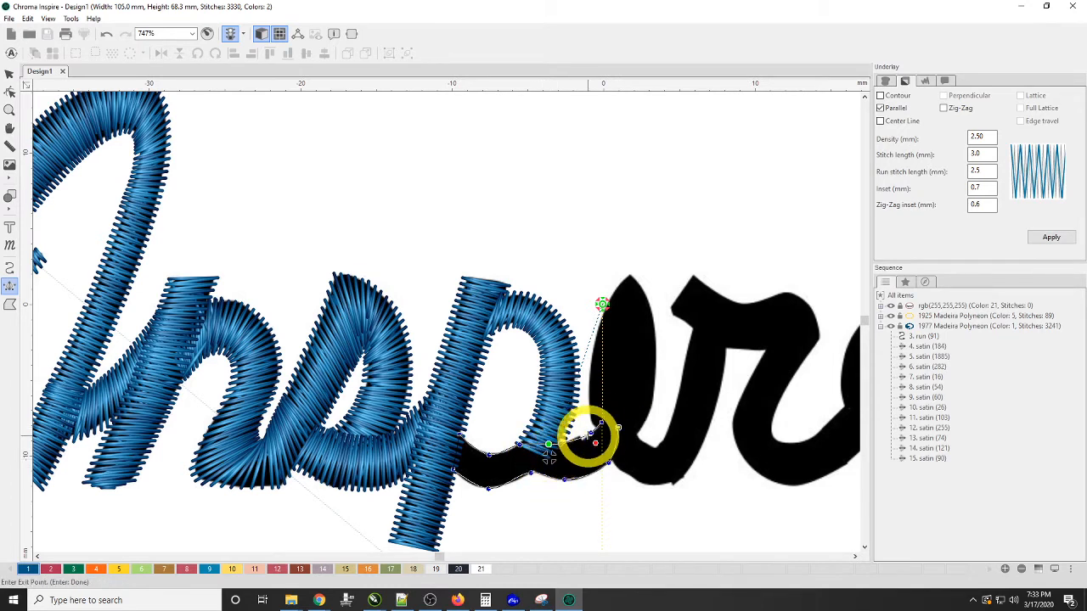
{"action": "left_click", "coordinate": [599, 421]}
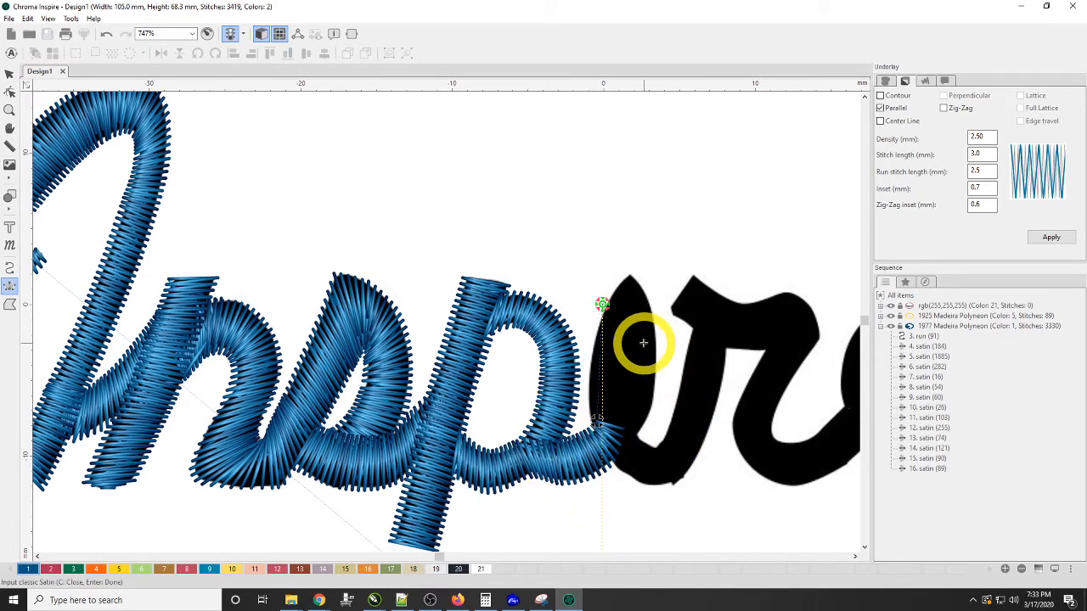
Digitize a classic satin down the i's body from its pointed tip, entering at the p junction and exiting at the opposite lower corner.
{"action": "left_click", "coordinate": [856, 556]}
{"action": "left_click", "coordinate": [856, 556]}
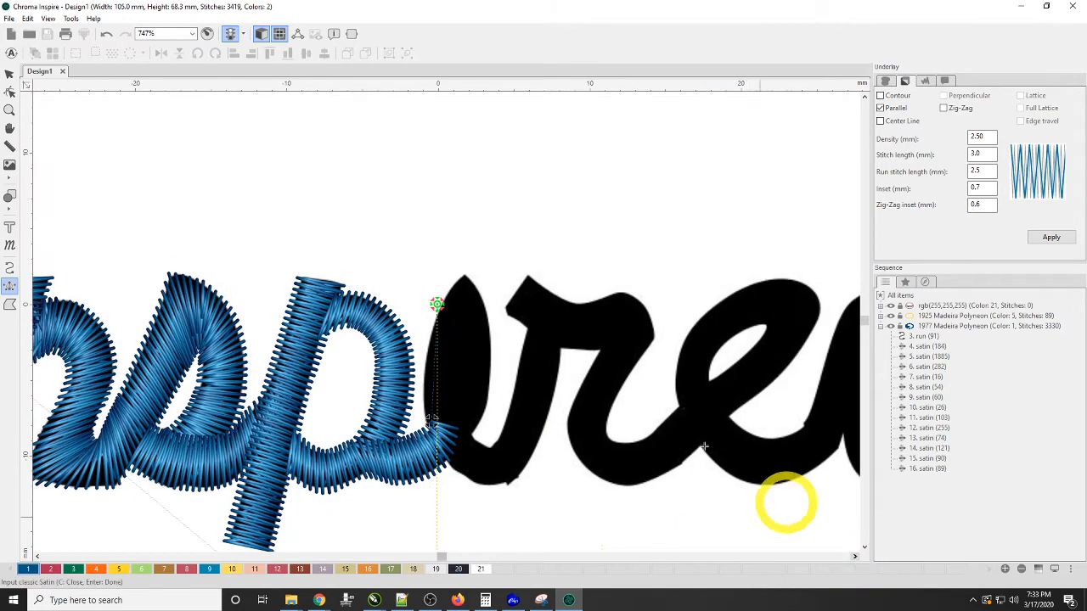
{"action": "left_click", "coordinate": [461, 277]}
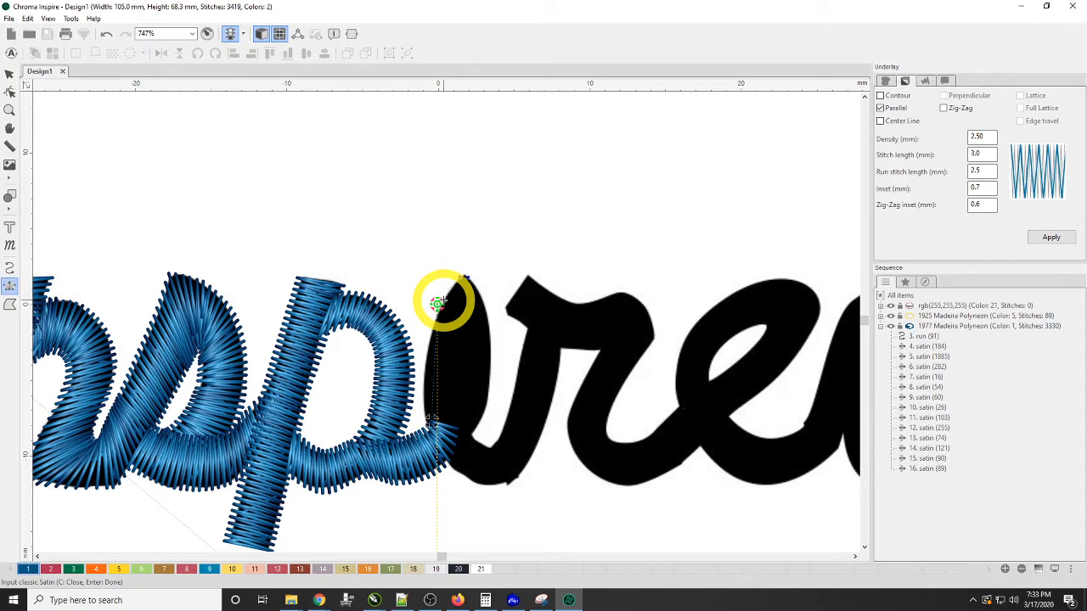
{"action": "left_click", "coordinate": [444, 300]}
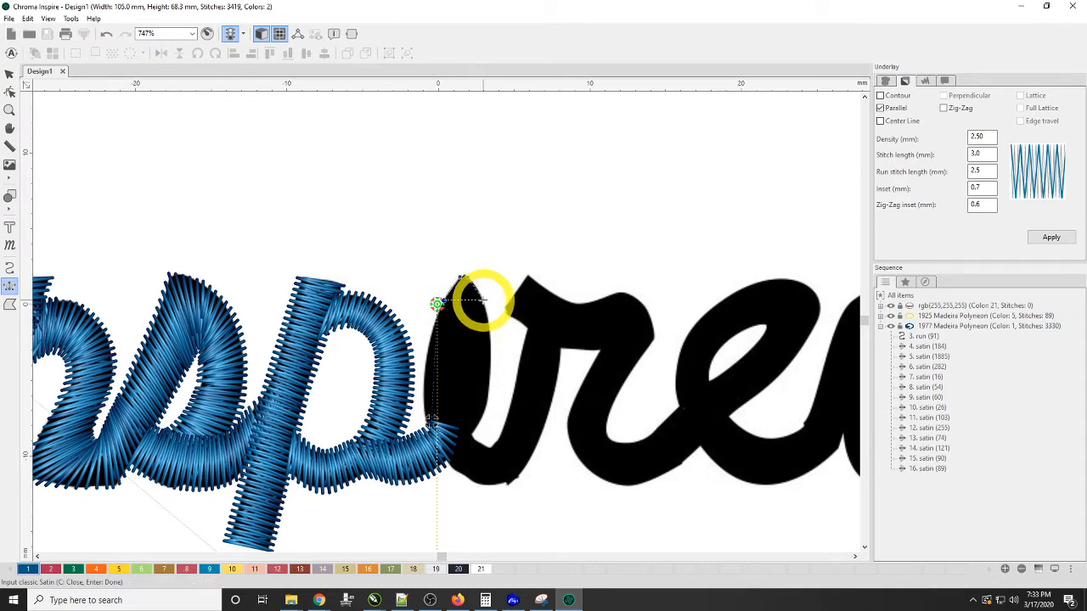
{"action": "left_click", "coordinate": [482, 300]}
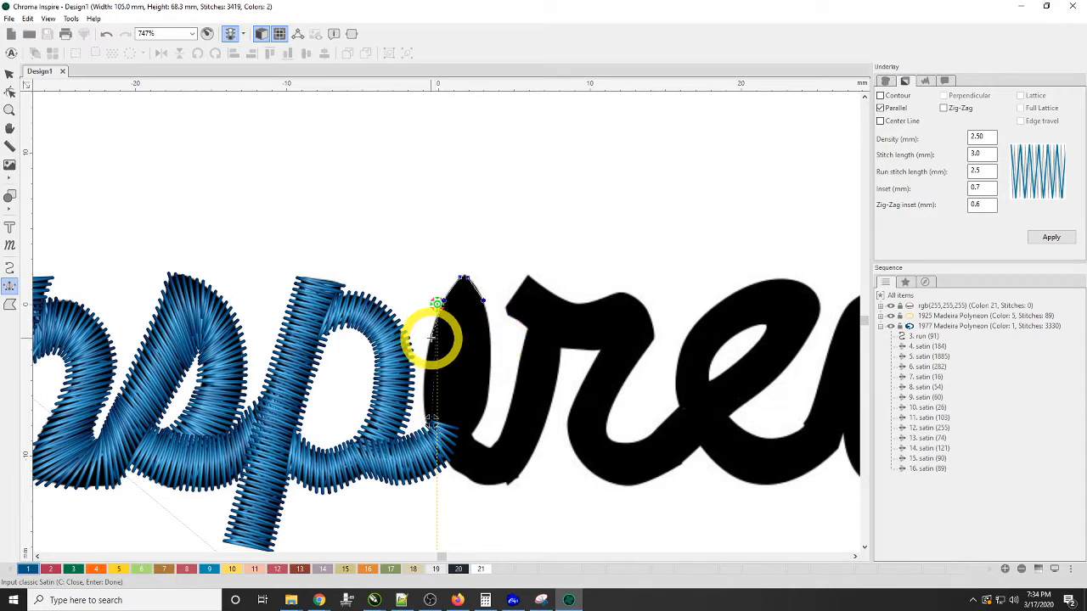
{"action": "left_click", "coordinate": [432, 337]}
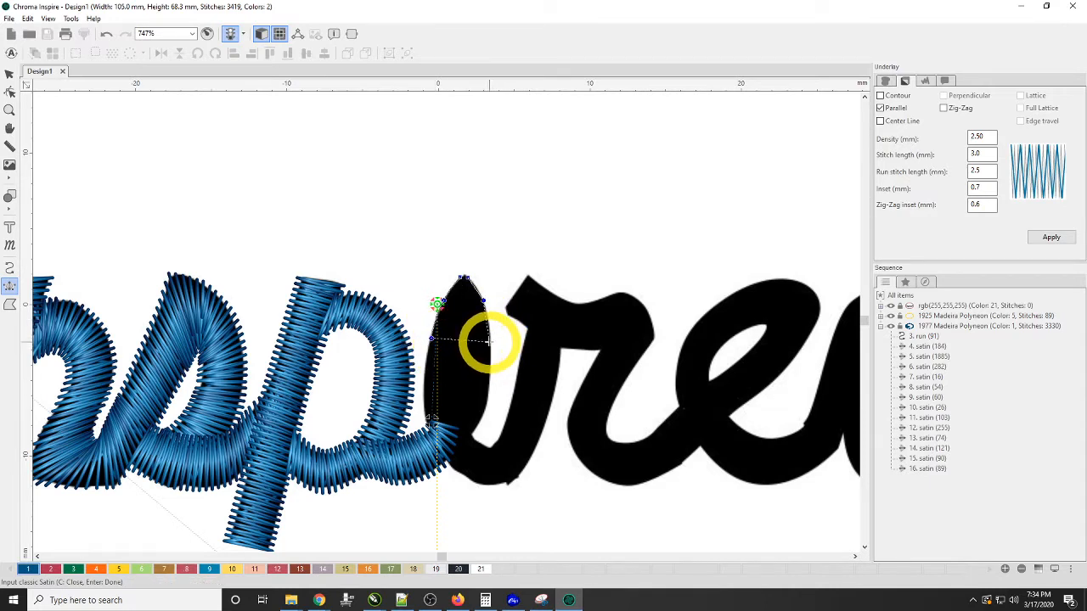
{"action": "left_click", "coordinate": [488, 342]}
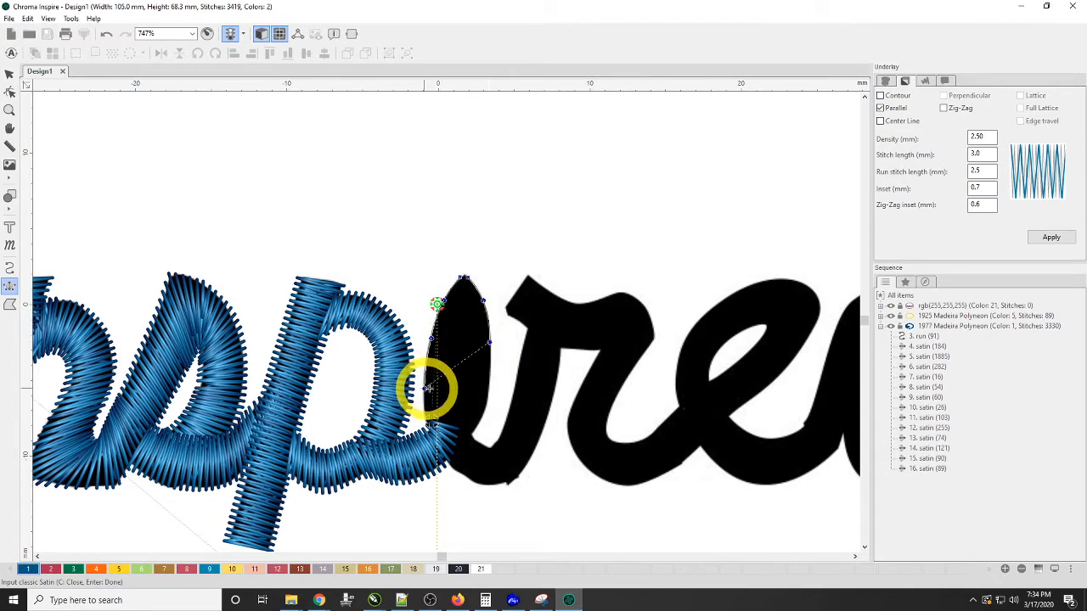
{"action": "left_click", "coordinate": [426, 389]}
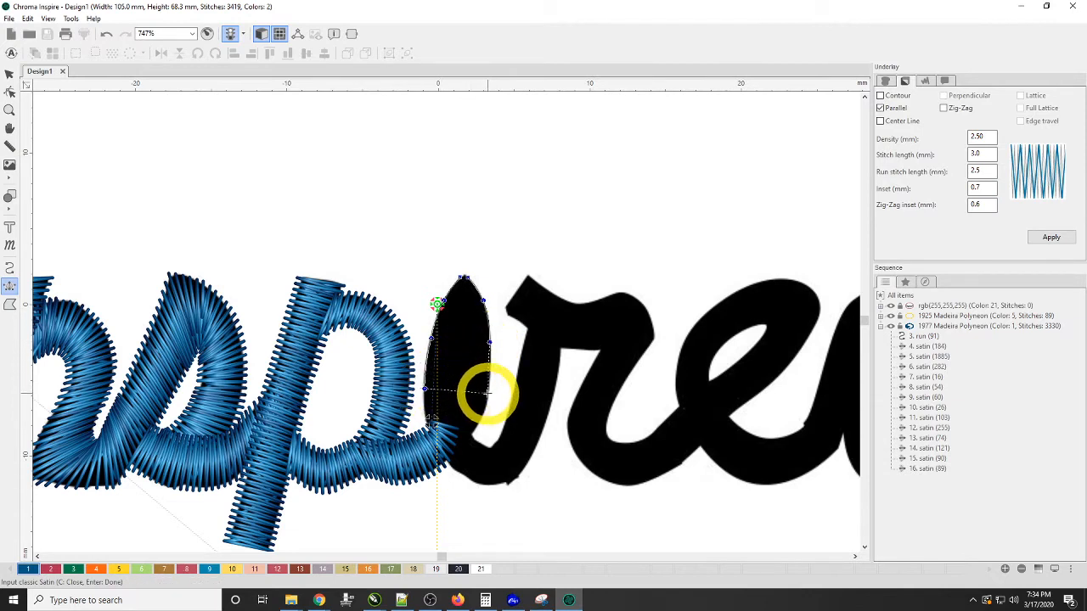
{"action": "left_click", "coordinate": [487, 393]}
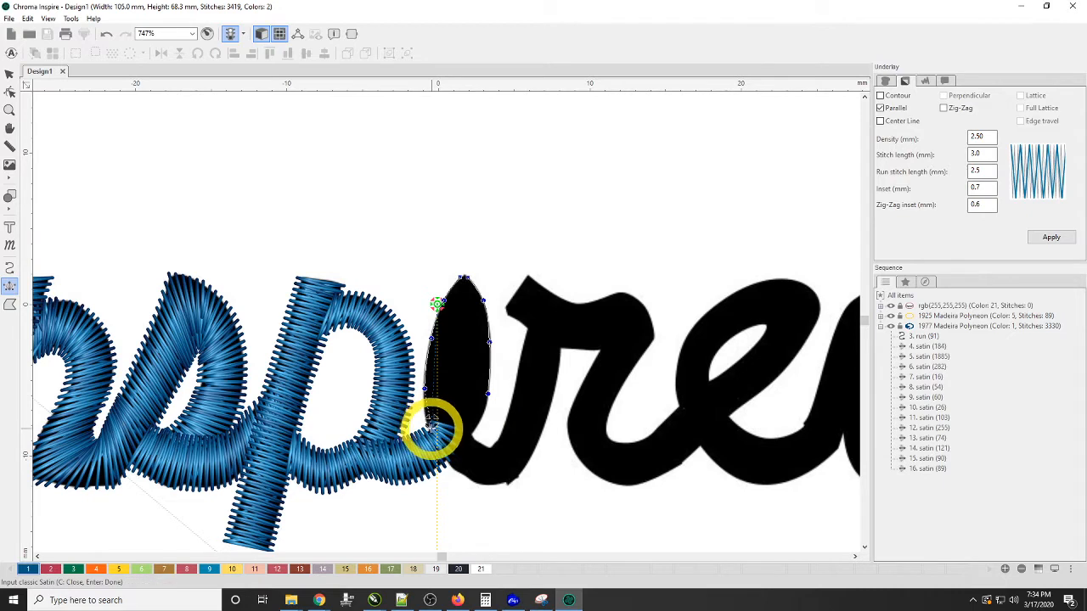
{"action": "left_click", "coordinate": [431, 426]}
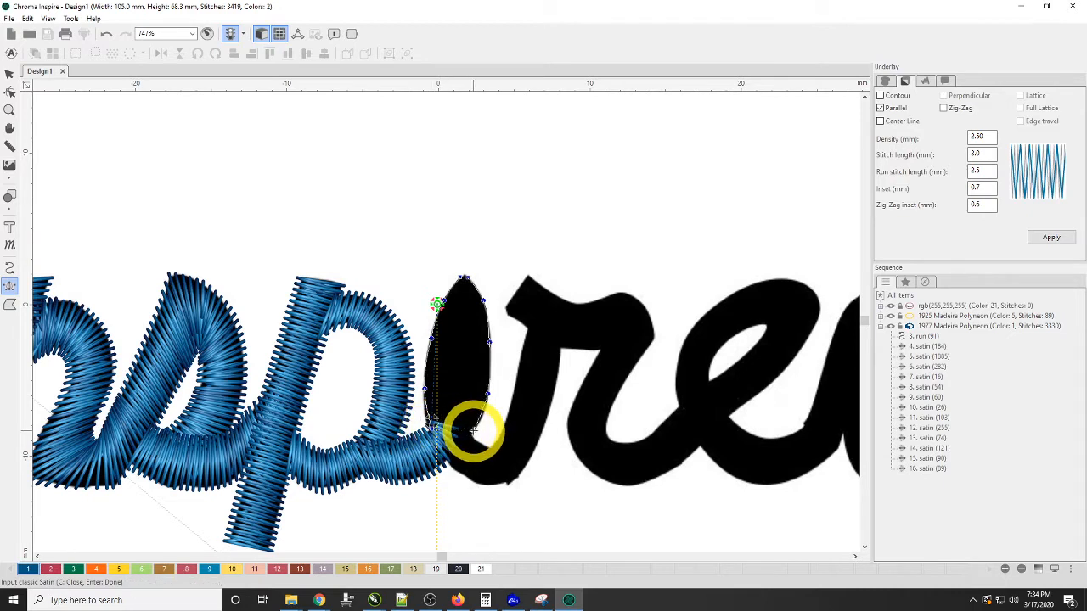
{"action": "key", "text": "Return"}
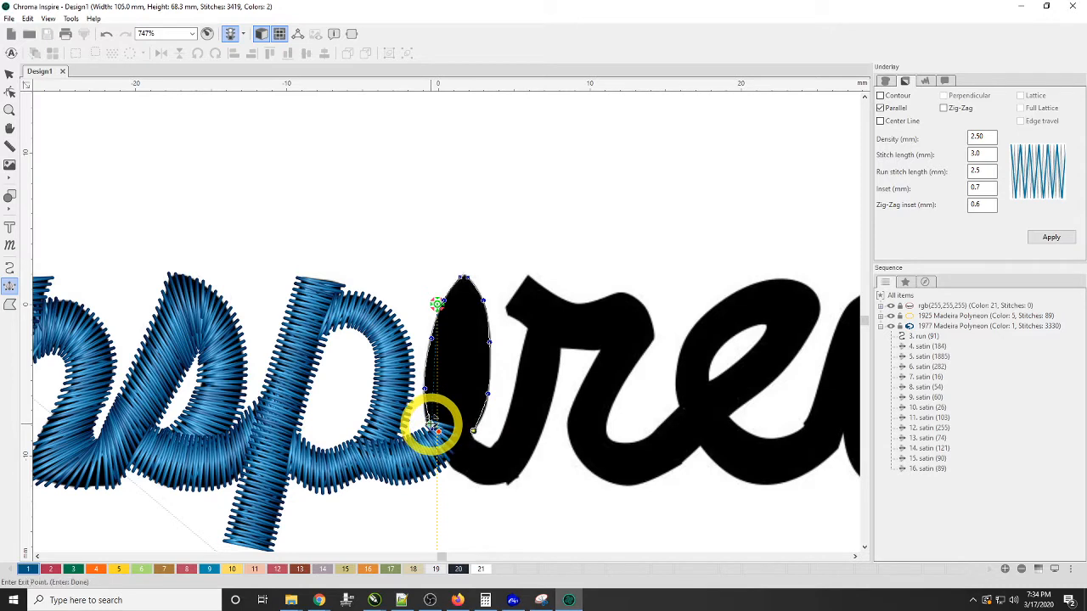
{"action": "left_click", "coordinate": [473, 432]}
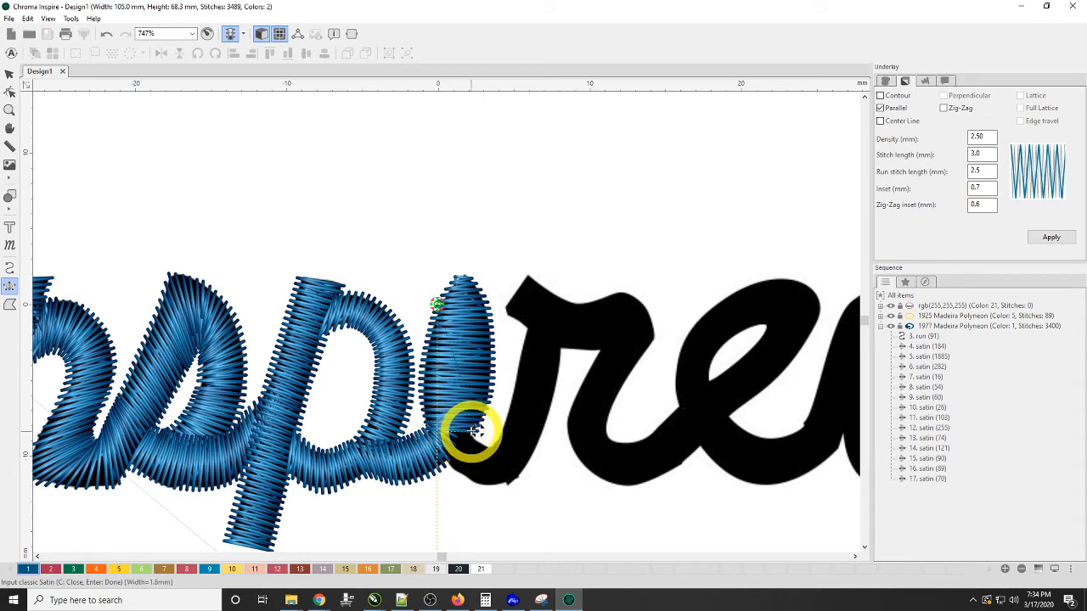
Digitize a classic satin from the i's foot around the curve and up the r's stem, exiting at the stem's upper inner corner.
{"action": "left_click", "coordinate": [447, 465]}
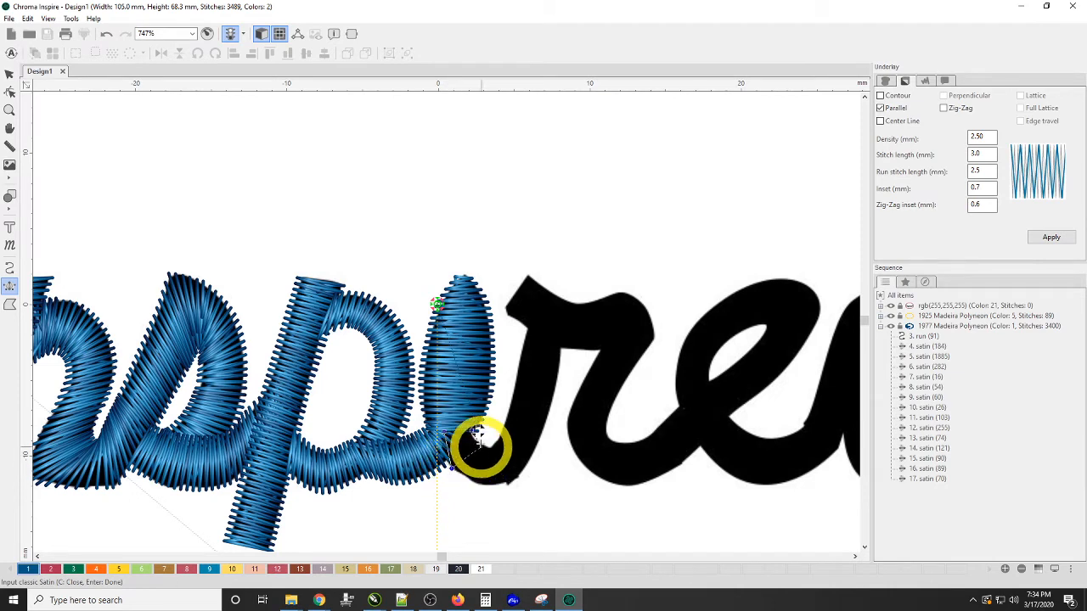
{"action": "left_click", "coordinate": [482, 485]}
{"action": "left_click", "coordinate": [479, 434]}
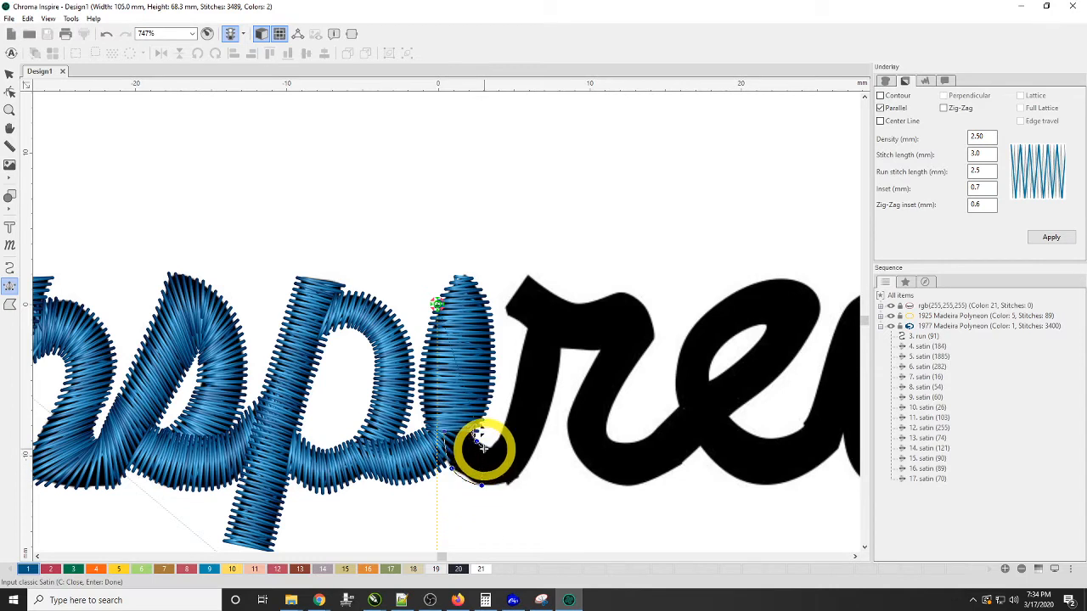
{"action": "left_click", "coordinate": [514, 476]}
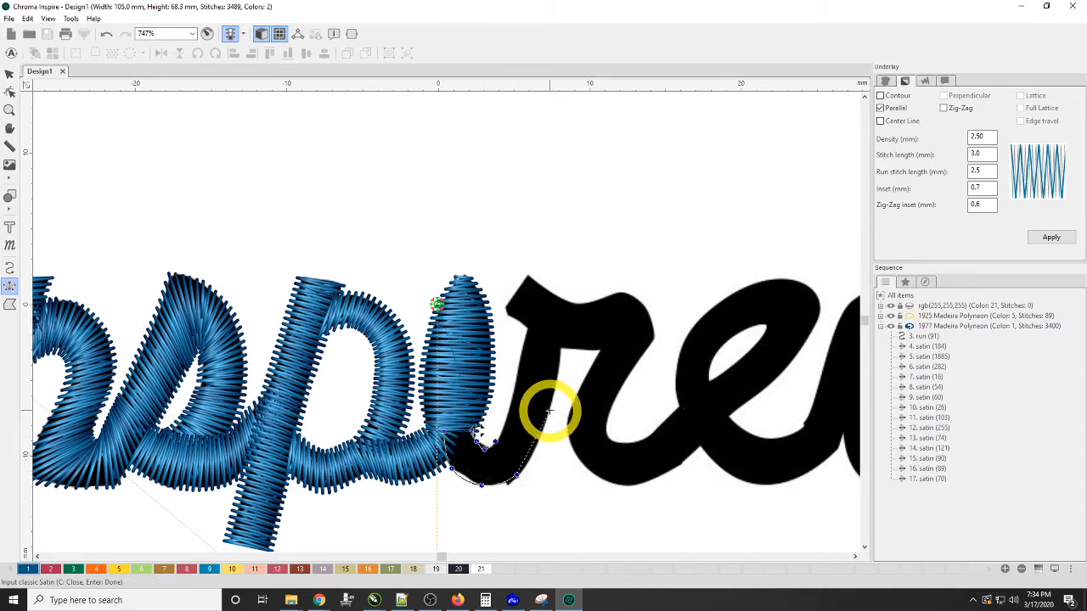
{"action": "left_click", "coordinate": [516, 395]}
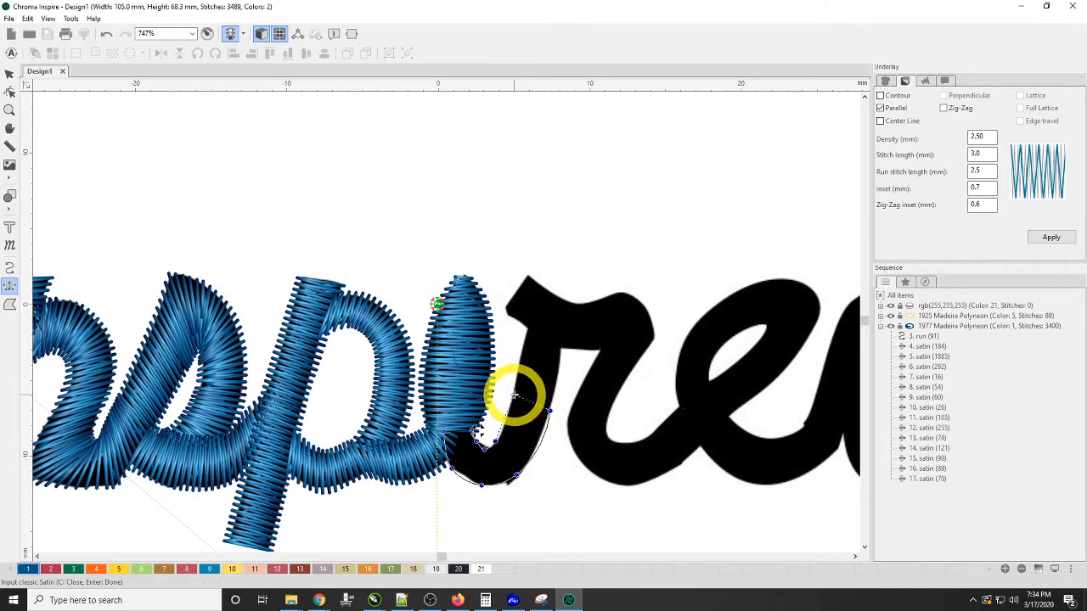
{"action": "left_click", "coordinate": [552, 381]}
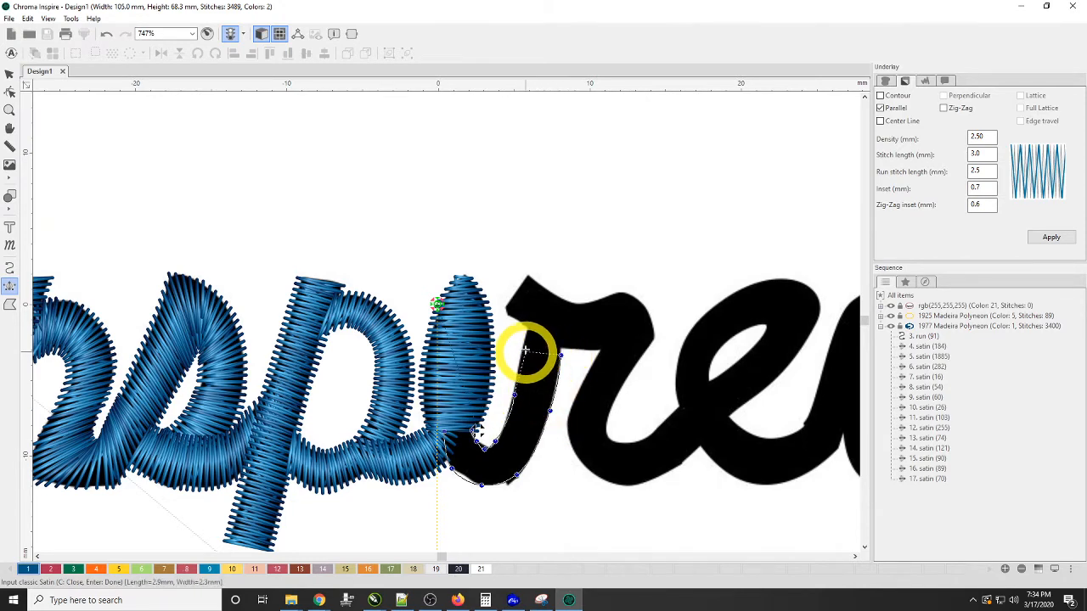
{"action": "left_click", "coordinate": [522, 347]}
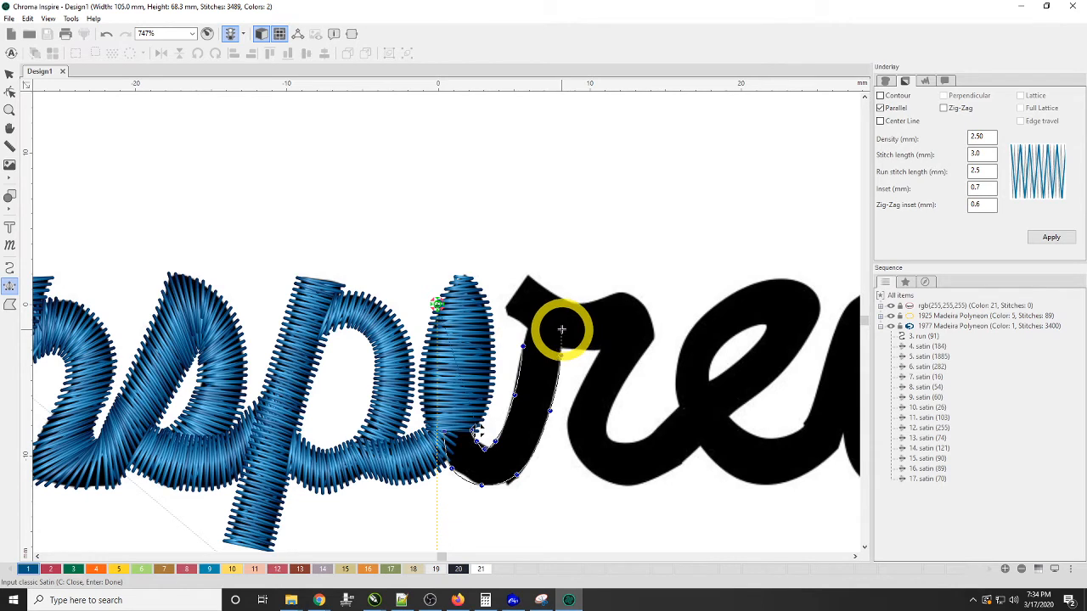
{"action": "left_click", "coordinate": [559, 328]}
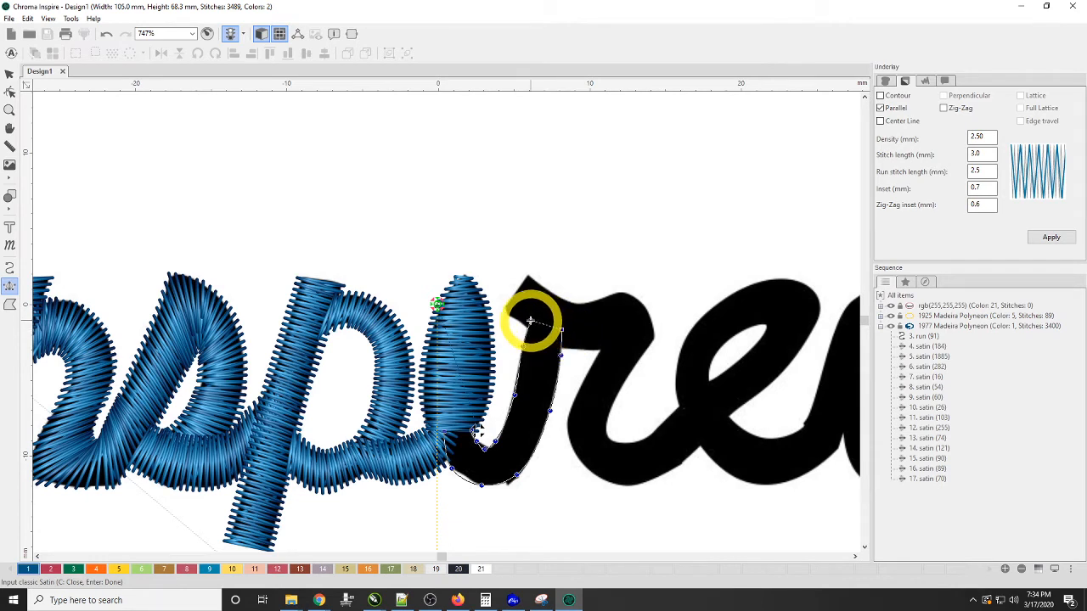
{"action": "key", "text": "Return"}
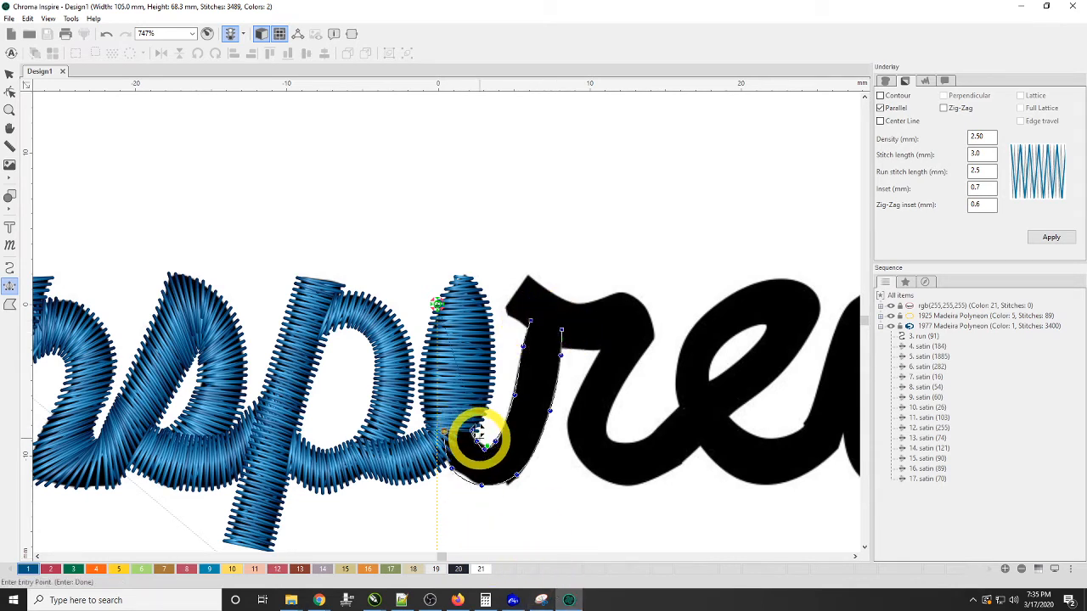
{"action": "left_click", "coordinate": [532, 321]}
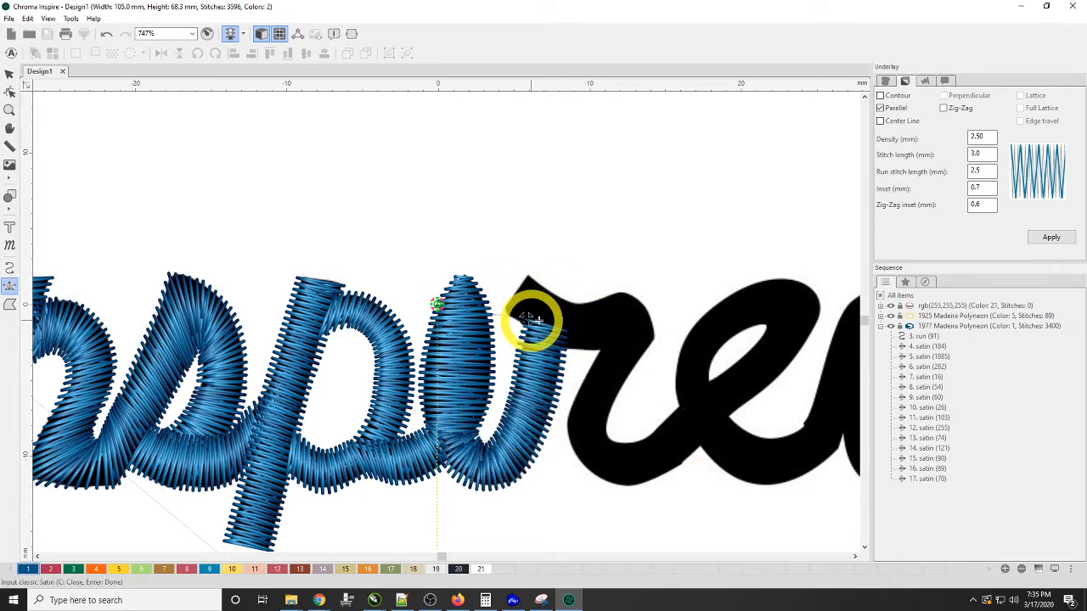
Bring the unstitched parts of the r, e and d into view and show the available tool commands.
{"action": "left_click", "coordinate": [856, 557]}
{"action": "left_click", "coordinate": [855, 557]}
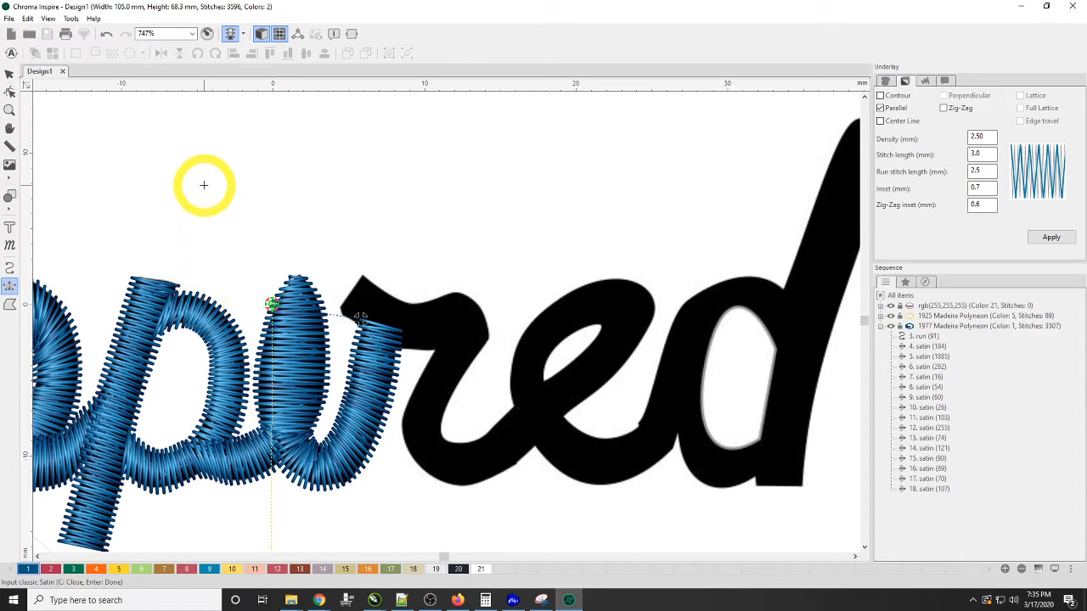
{"action": "left_click", "coordinate": [72, 18]}
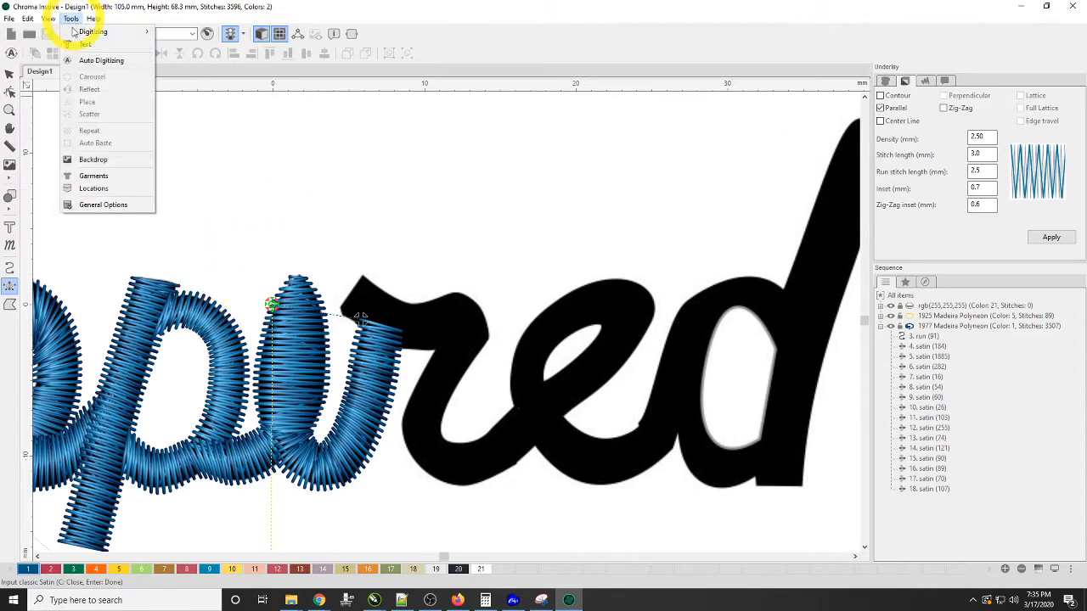
Try the Inches measurement unit in the general options, then return the unit setting to Metric.
{"action": "left_click", "coordinate": [109, 205]}
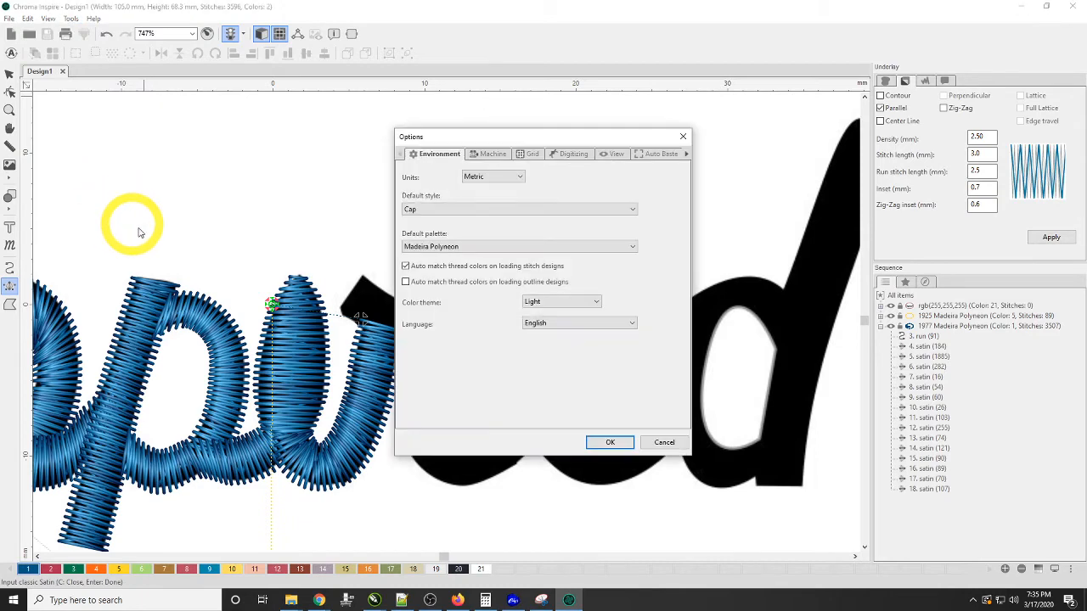
{"action": "left_click", "coordinate": [516, 176]}
{"action": "left_click", "coordinate": [514, 197]}
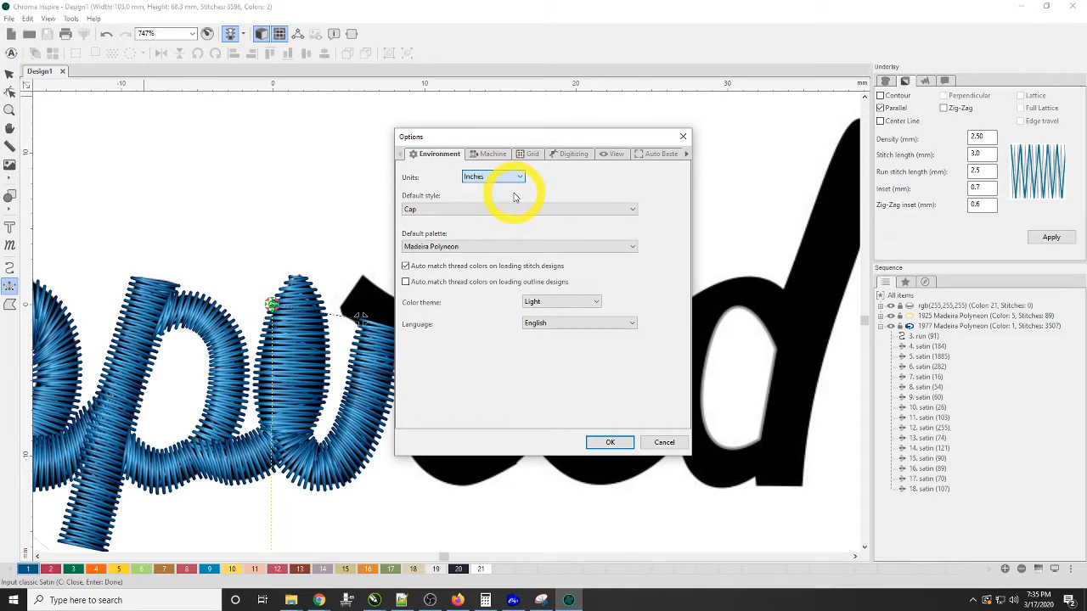
{"action": "left_click", "coordinate": [519, 176]}
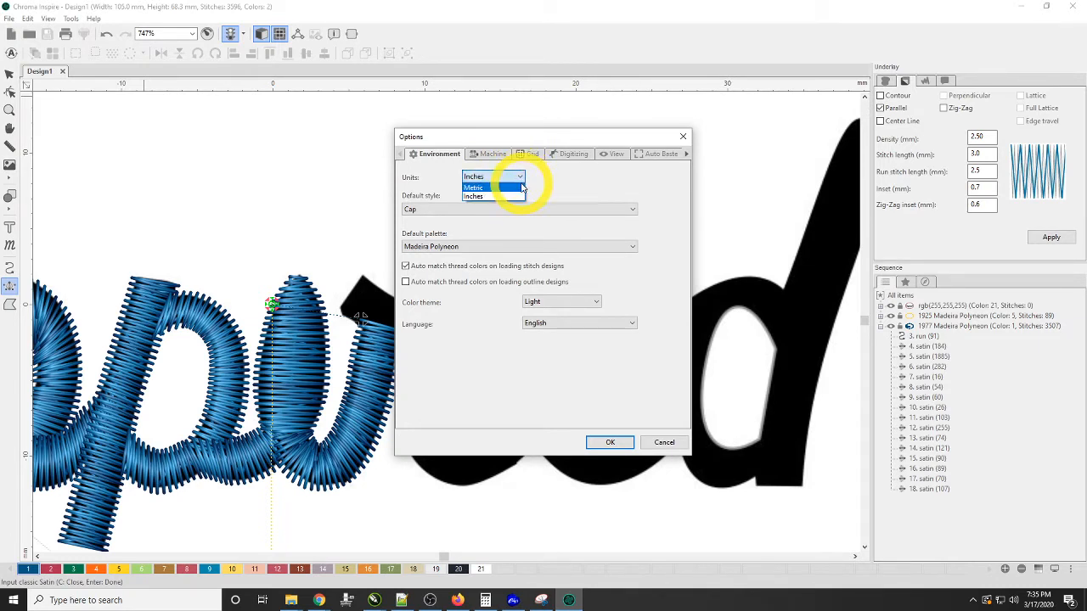
{"action": "left_click", "coordinate": [521, 187]}
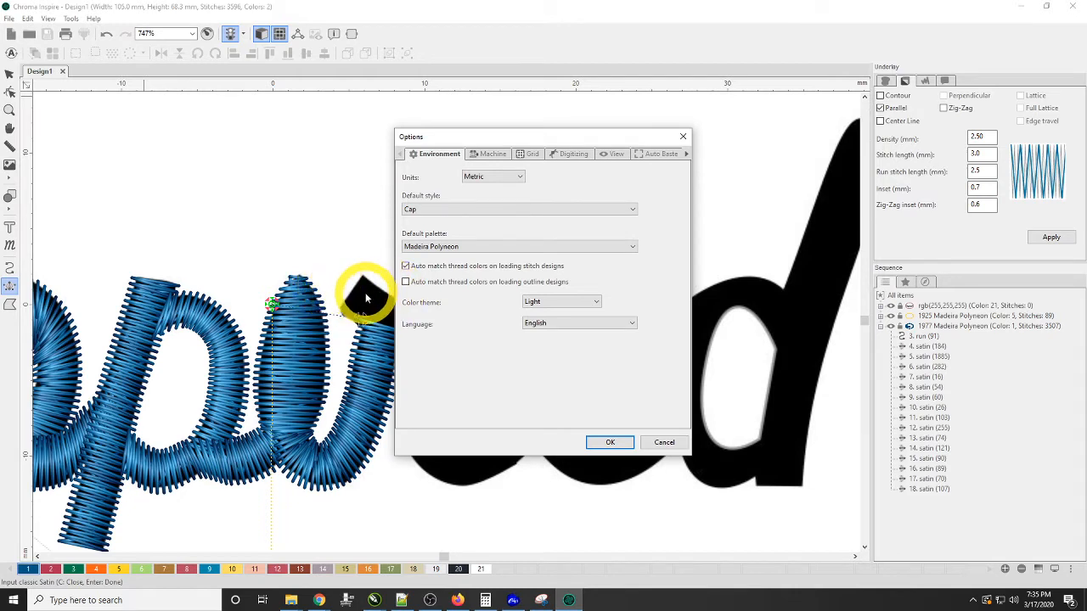
{"action": "left_click", "coordinate": [519, 177]}
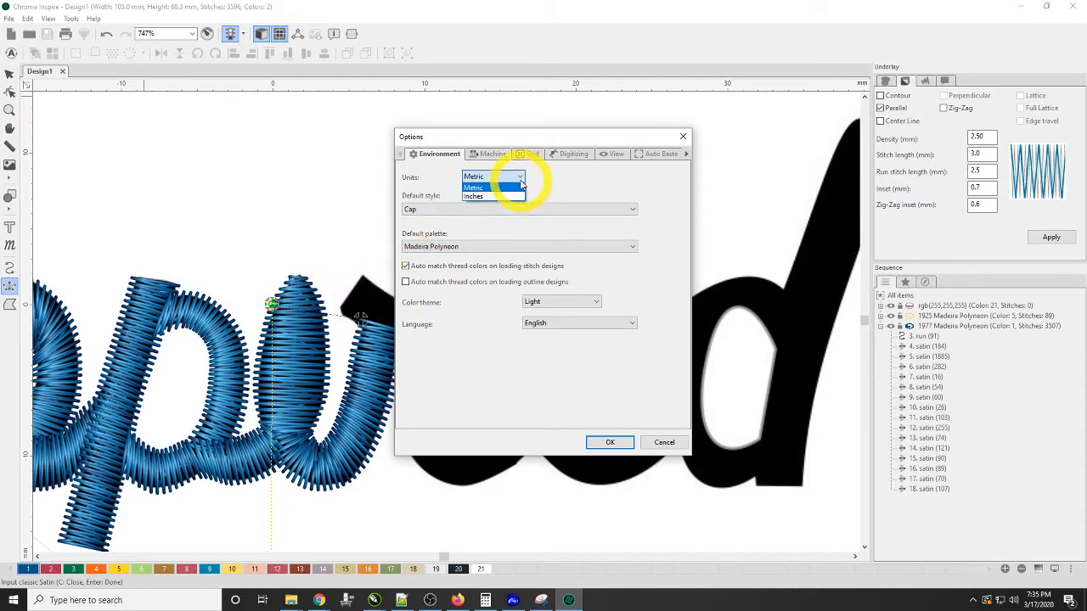
{"action": "left_click", "coordinate": [516, 195]}
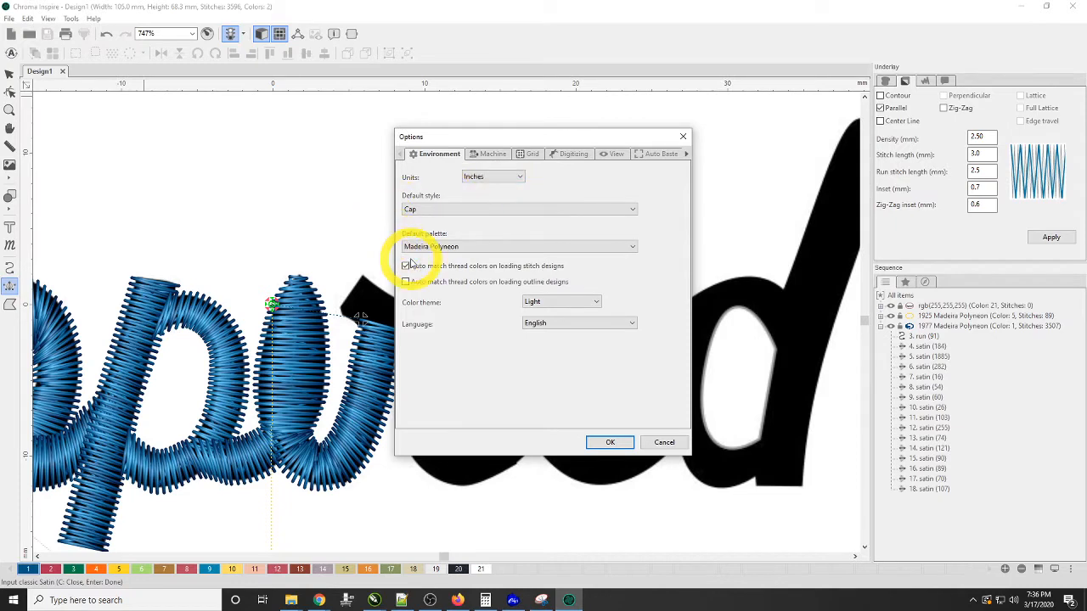
{"action": "left_click", "coordinate": [519, 177]}
{"action": "left_click", "coordinate": [506, 188]}
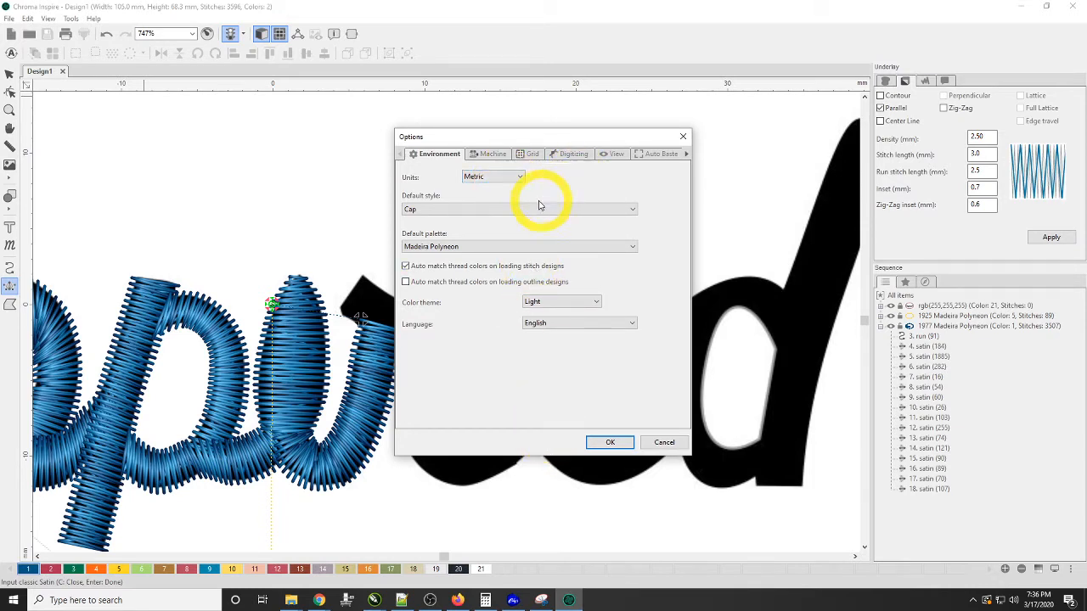
Examine the fabric types offered as the default style, keep Cap, and close the options without saving.
{"action": "left_click", "coordinate": [427, 211]}
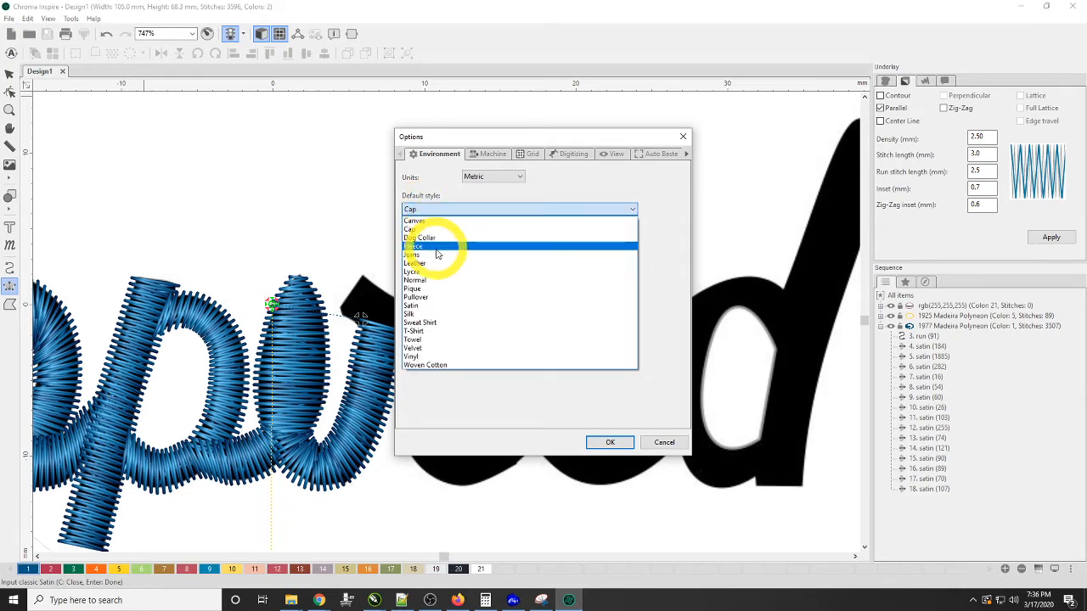
{"action": "left_click", "coordinate": [462, 209]}
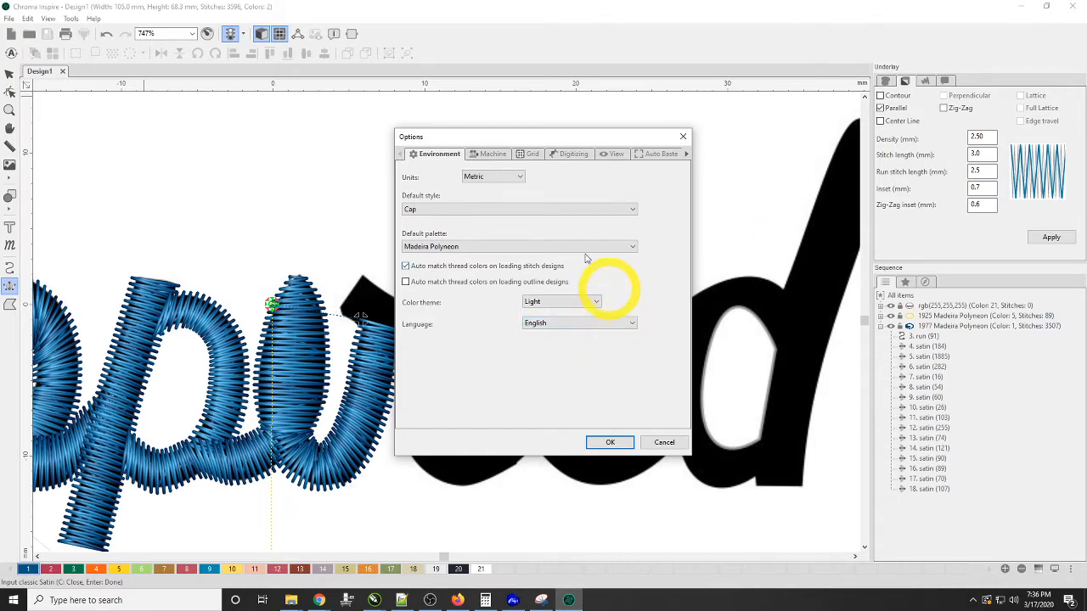
{"action": "left_click", "coordinate": [445, 214]}
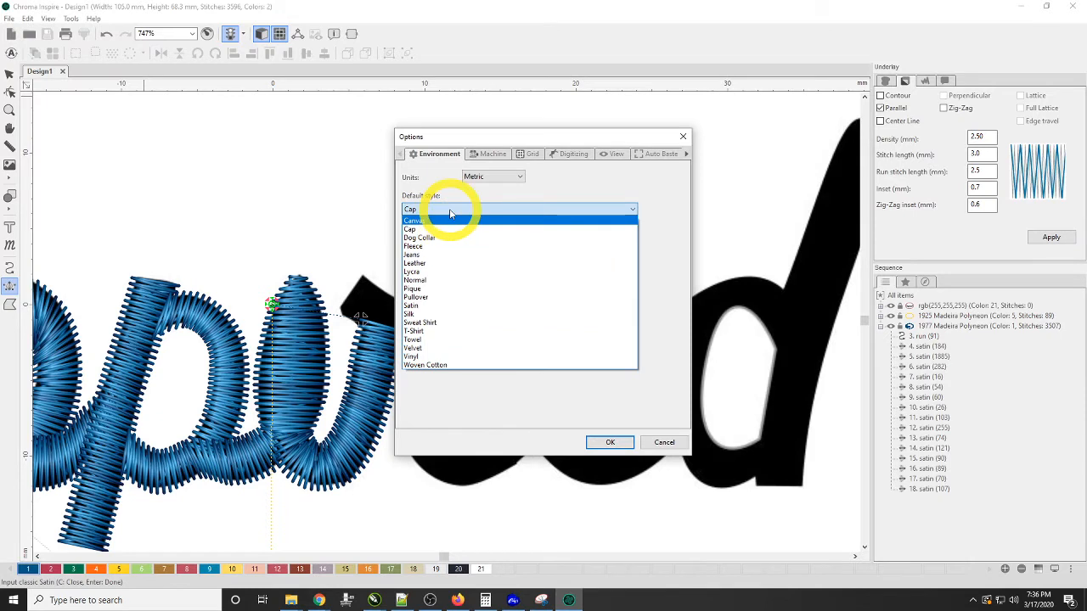
{"action": "left_click", "coordinate": [449, 211]}
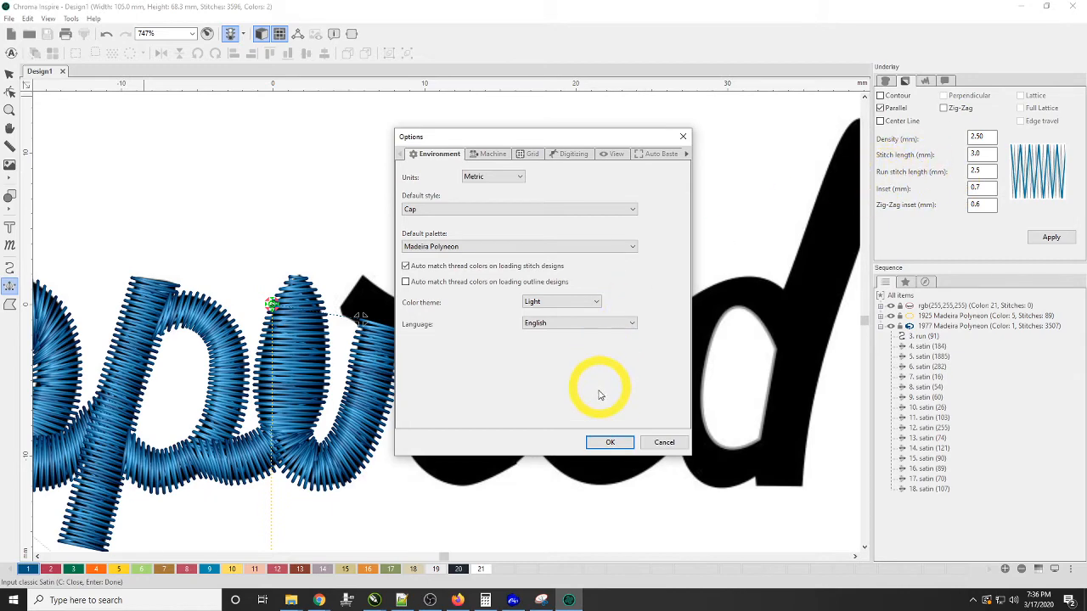
{"action": "left_click", "coordinate": [666, 442]}
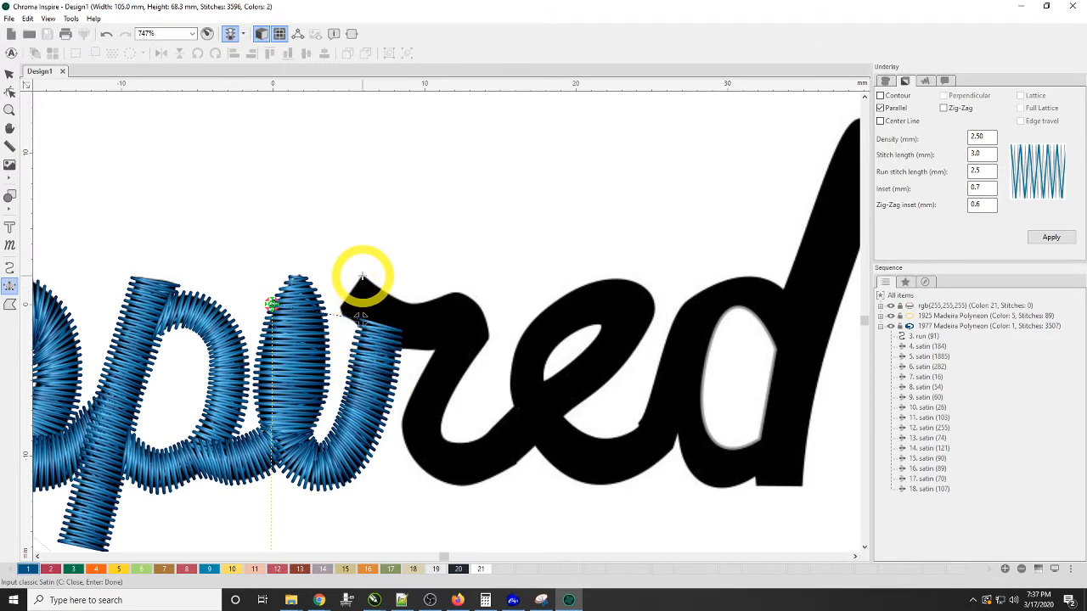
Start a classic satin column on the "r", placing point pairs from its upper-left tip along the arm and around the shoulder.
{"action": "left_click", "coordinate": [363, 276]}
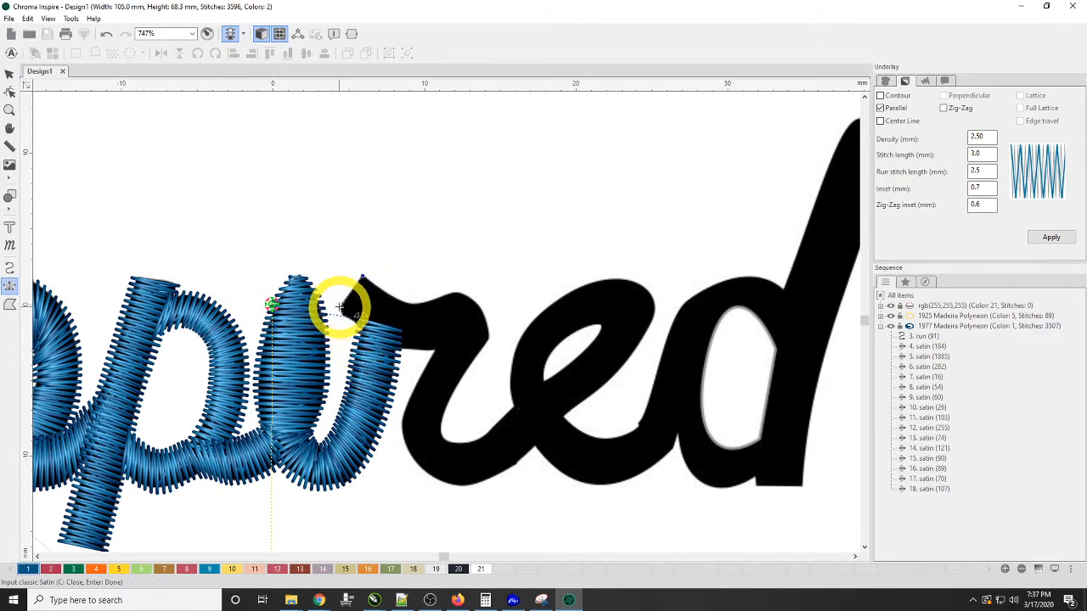
{"action": "left_click", "coordinate": [340, 307]}
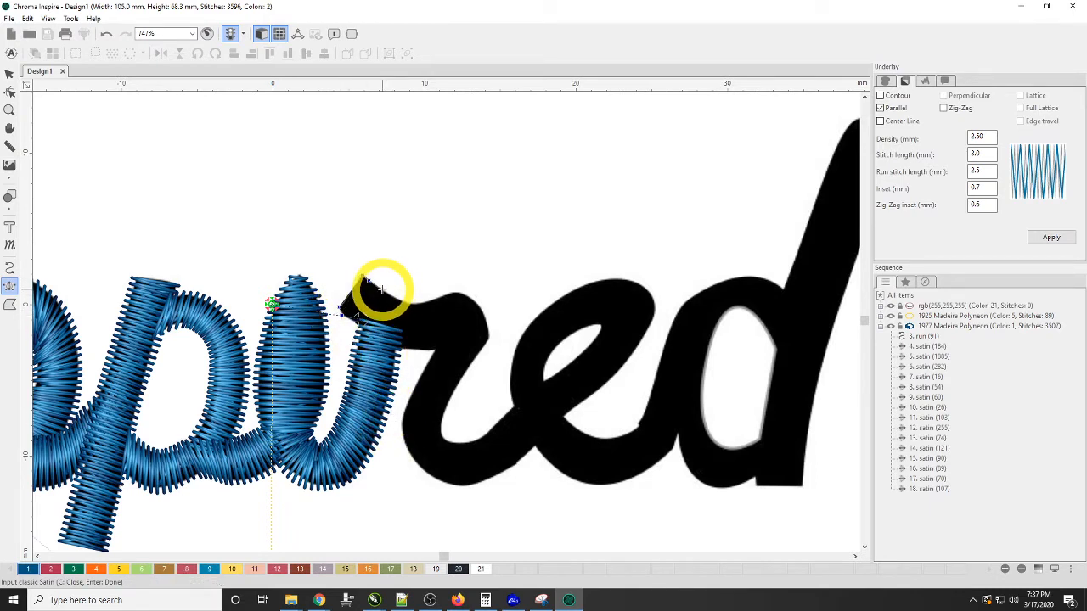
{"action": "left_click", "coordinate": [381, 291]}
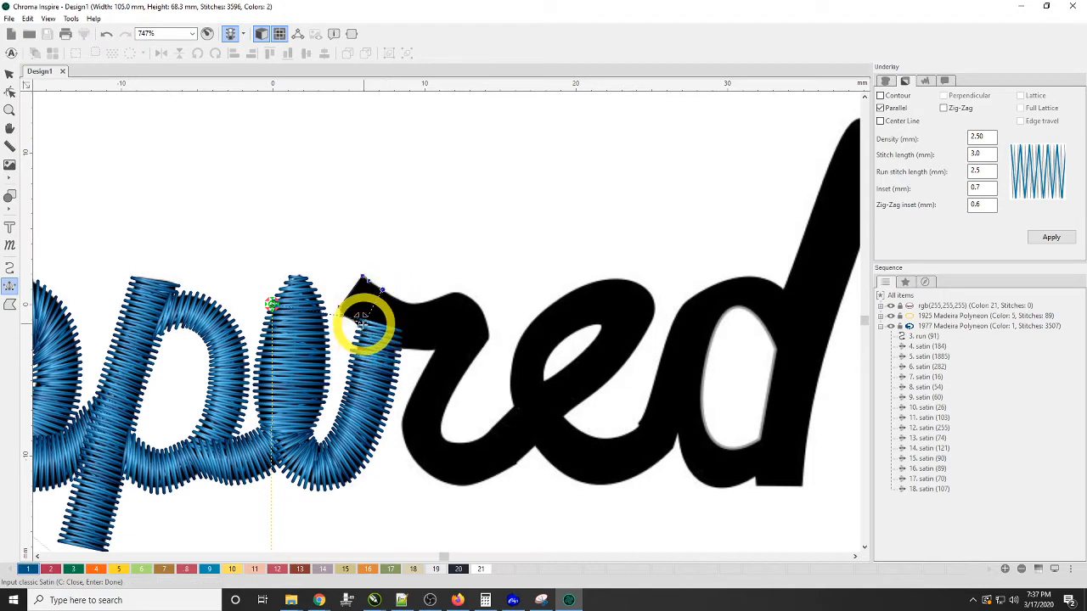
{"action": "left_click", "coordinate": [409, 305]}
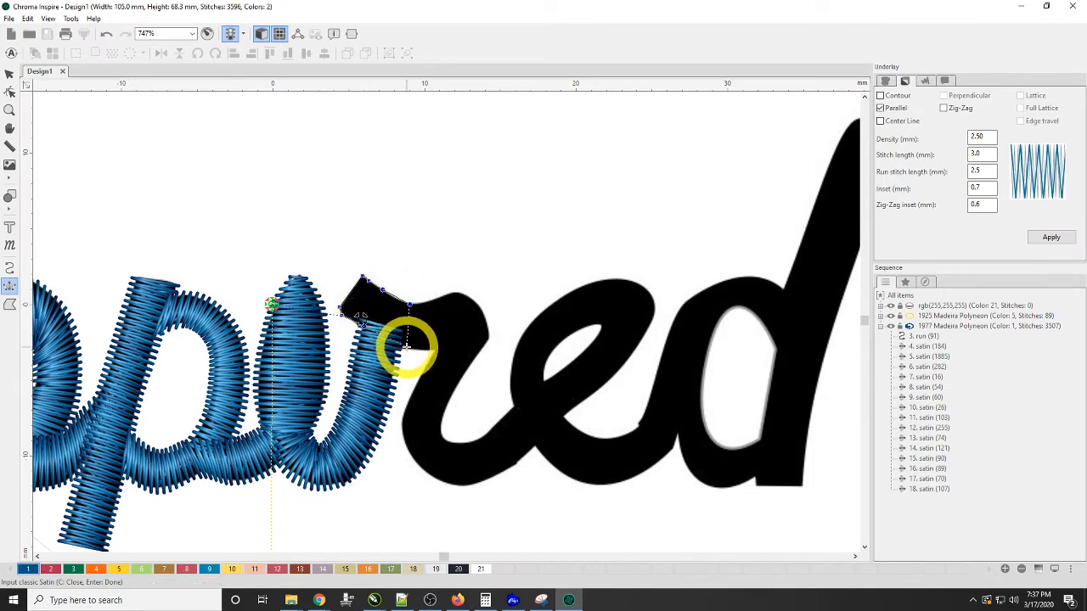
{"action": "left_click", "coordinate": [405, 347]}
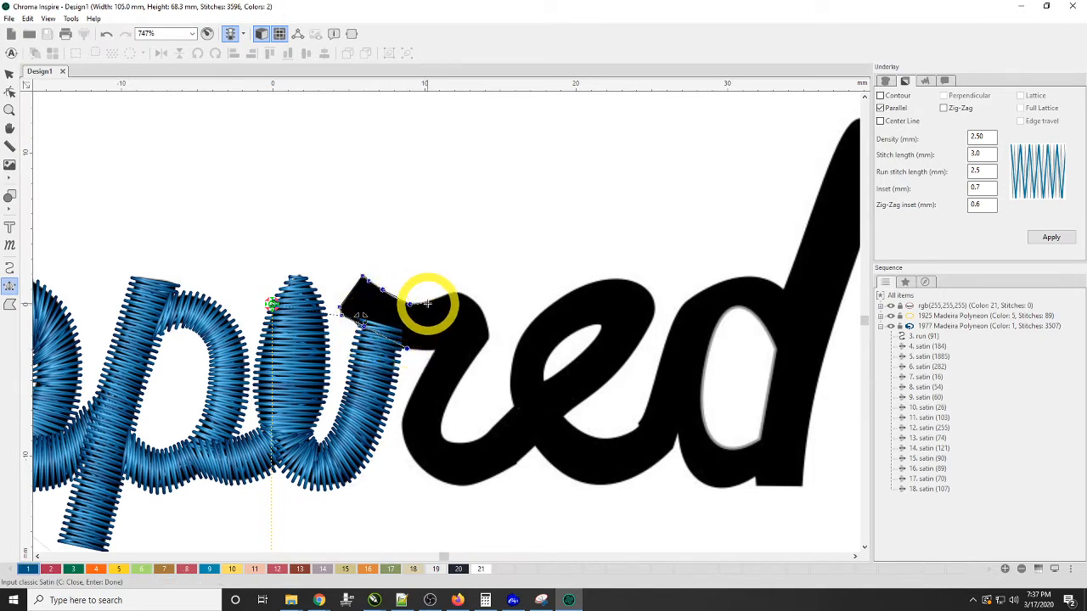
{"action": "left_click", "coordinate": [440, 298]}
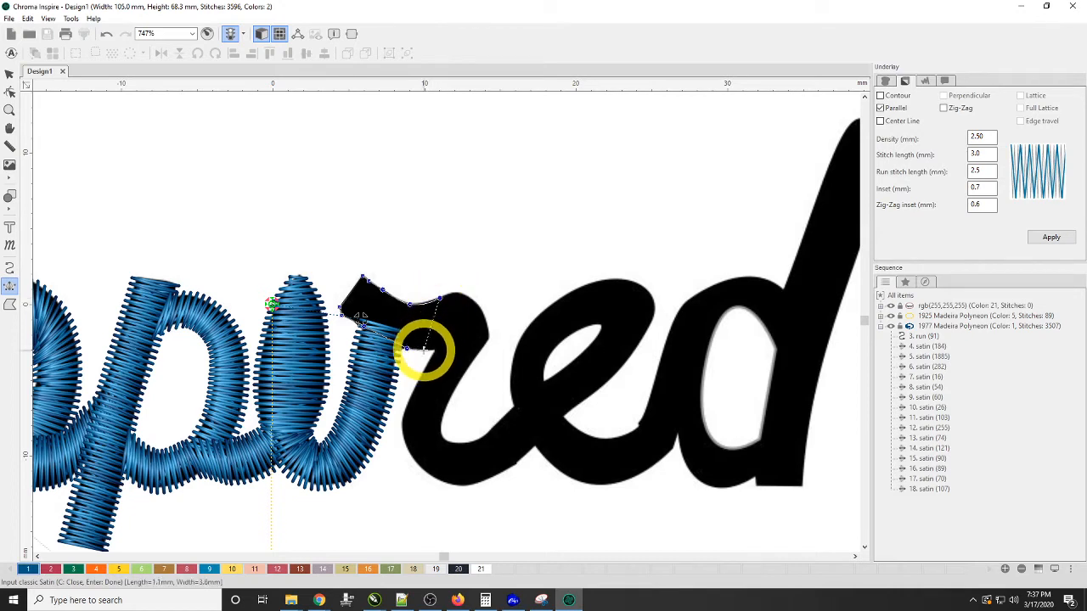
{"action": "left_click", "coordinate": [471, 299]}
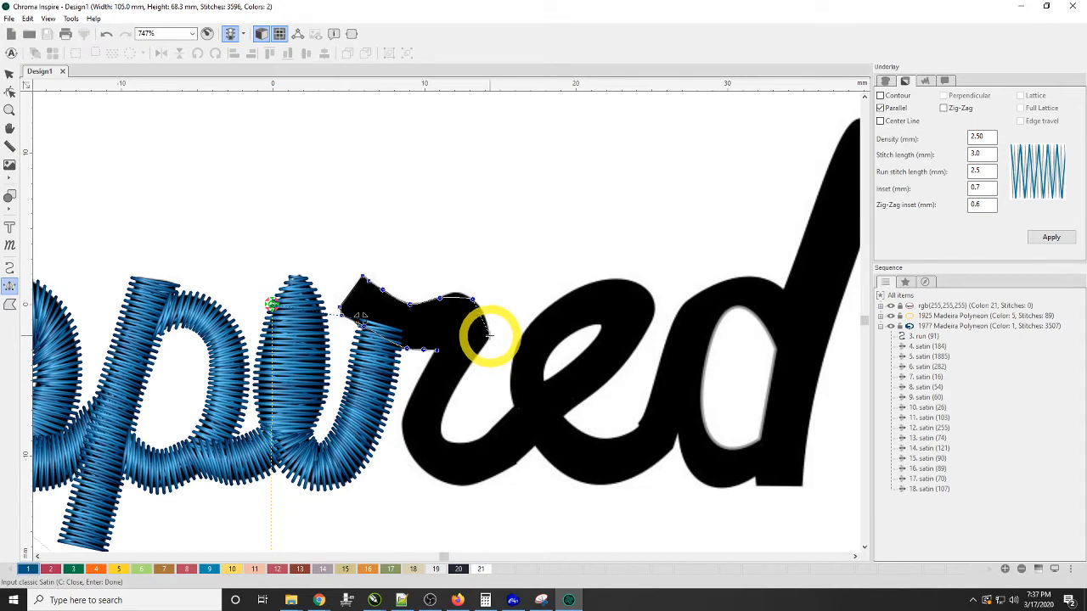
{"action": "left_click", "coordinate": [488, 336]}
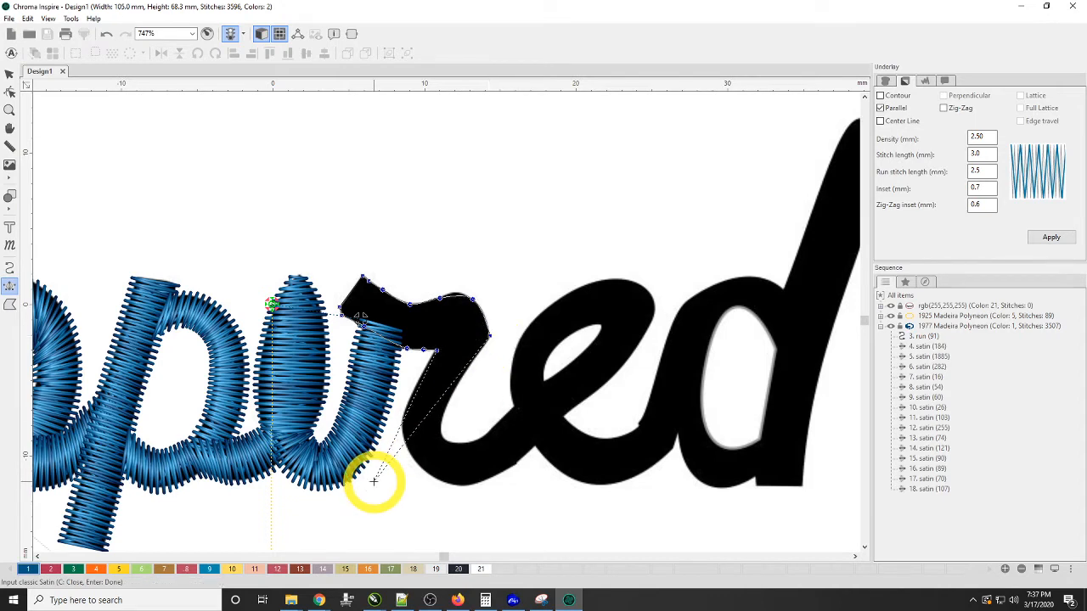
Continue the satin point pairs down the stem of the "r" to its lower bend, re-placing the inner point at the bend.
{"action": "left_click", "coordinate": [430, 358]}
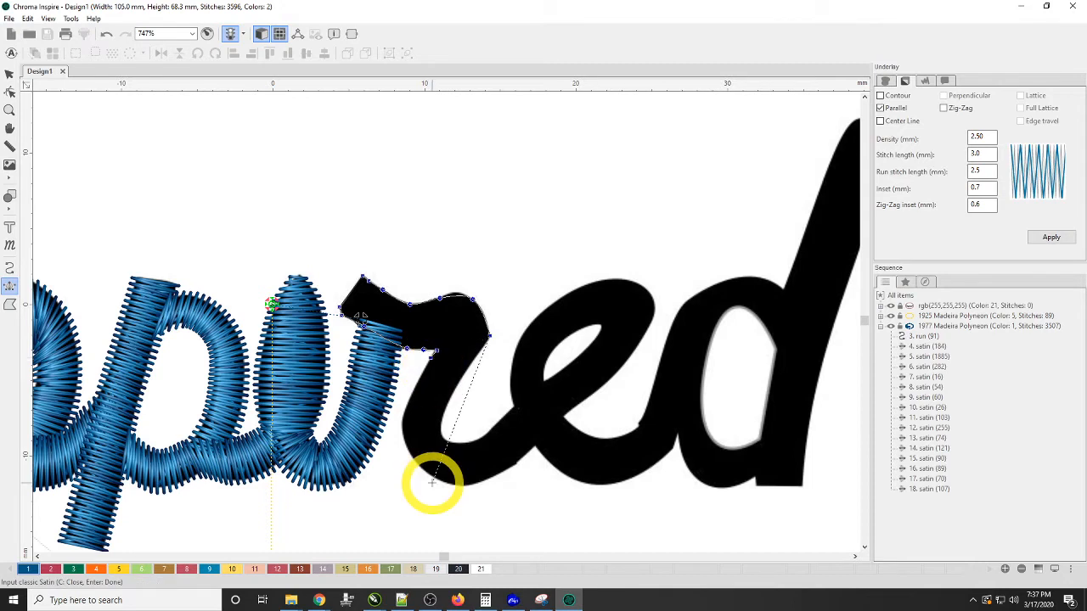
{"action": "left_click", "coordinate": [466, 369]}
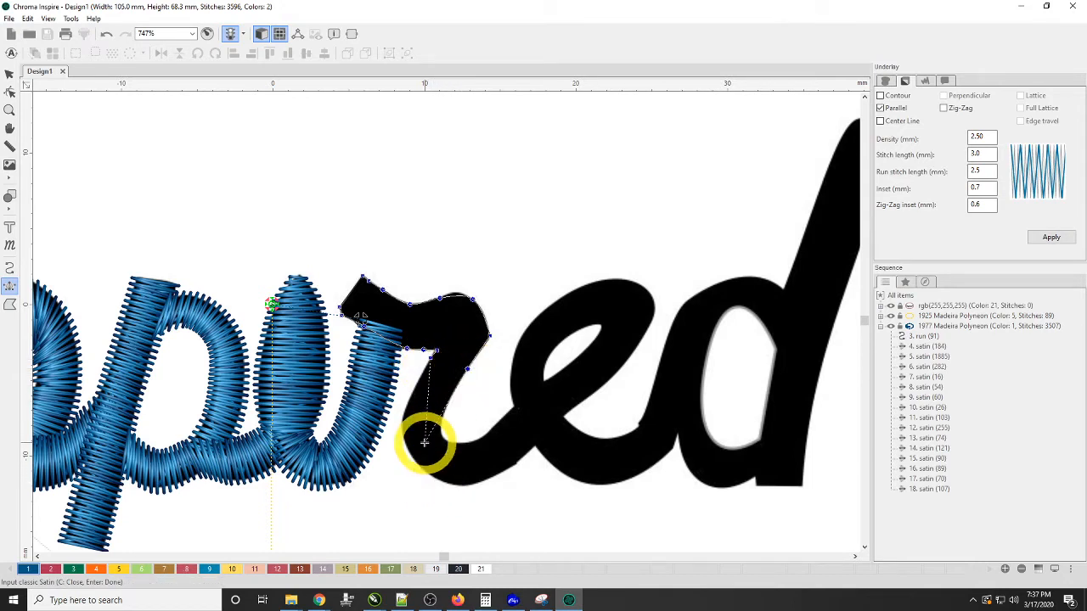
{"action": "left_click", "coordinate": [414, 388]}
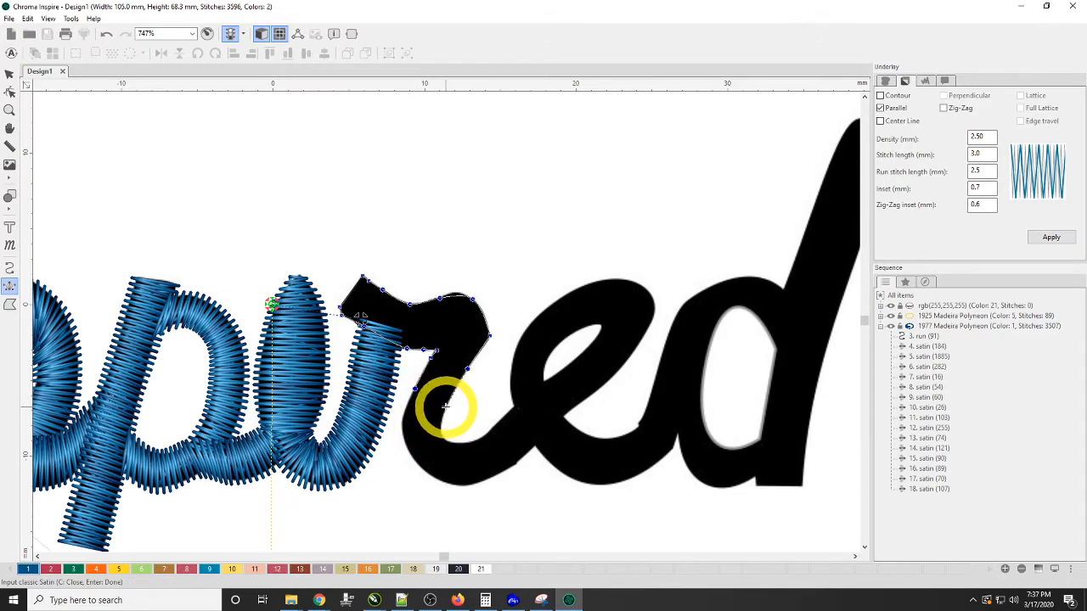
{"action": "left_click", "coordinate": [445, 407]}
{"action": "left_click", "coordinate": [405, 440]}
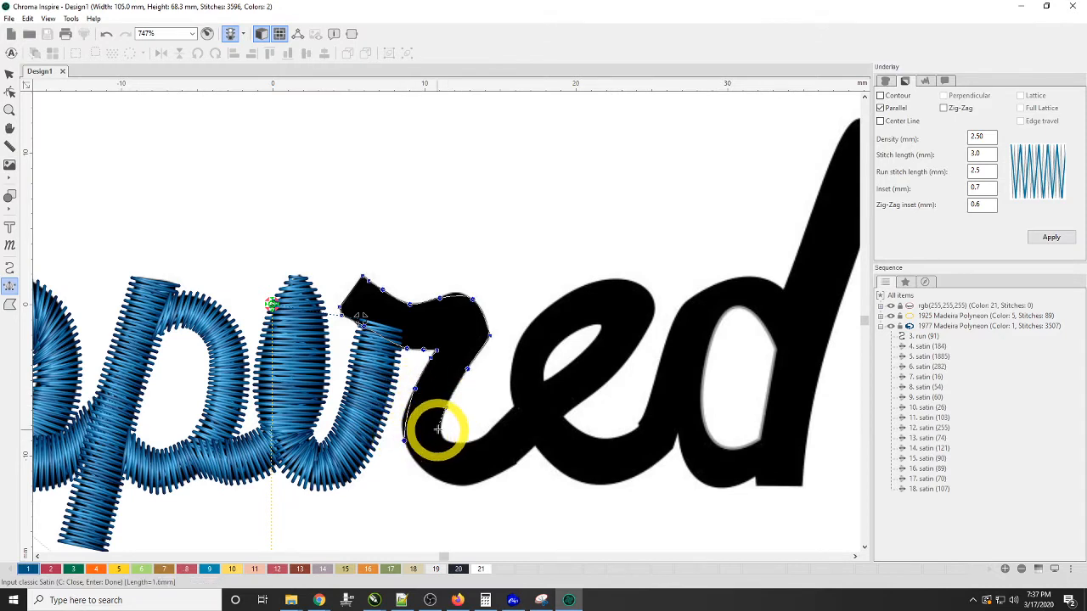
{"action": "left_click", "coordinate": [440, 429]}
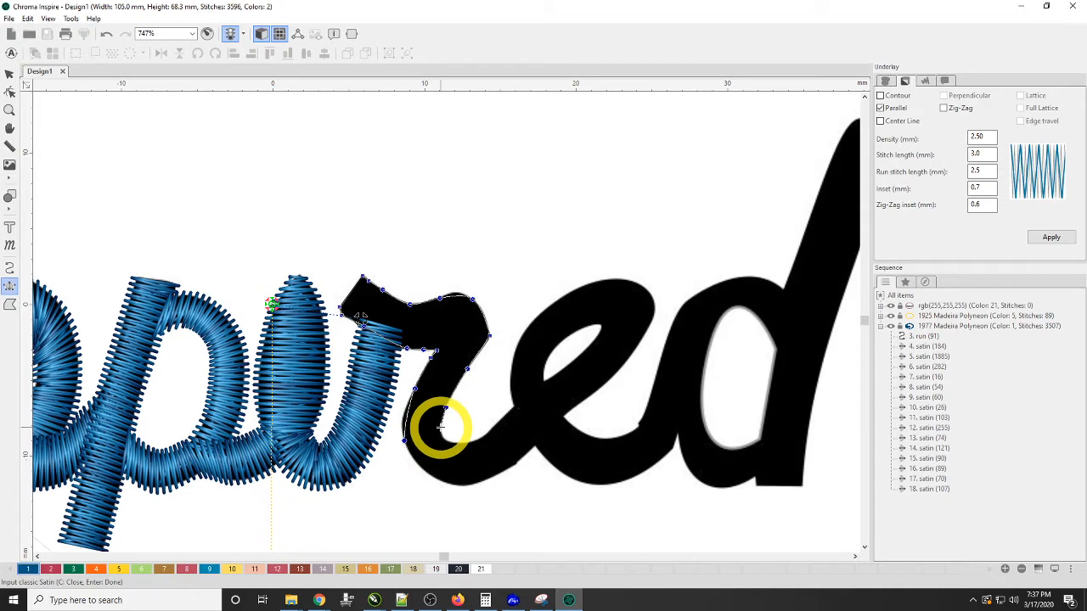
{"action": "left_click", "coordinate": [435, 480]}
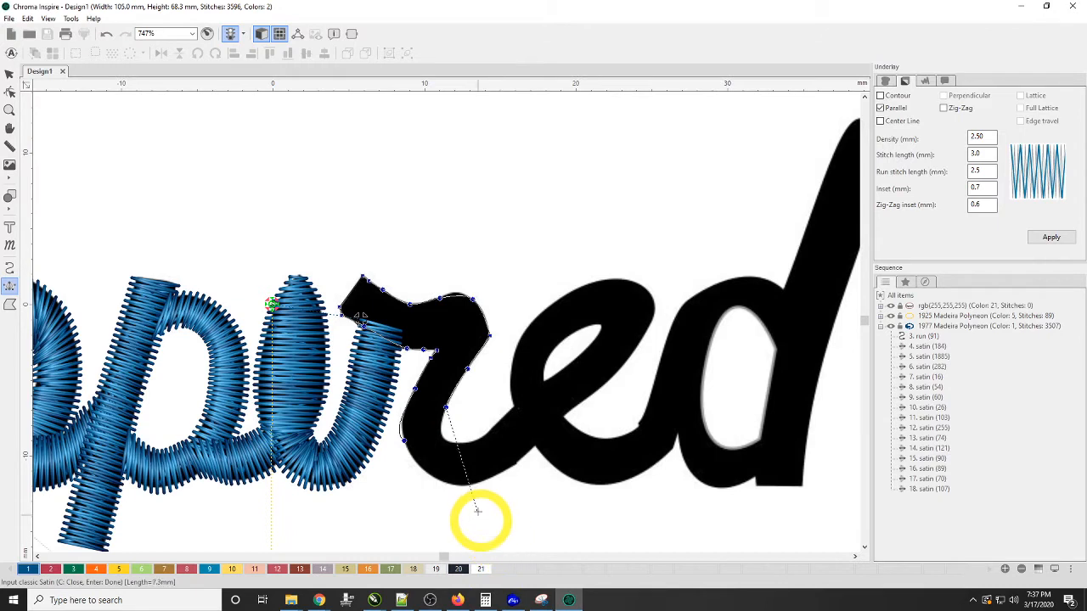
{"action": "key", "text": "BackSpace"}
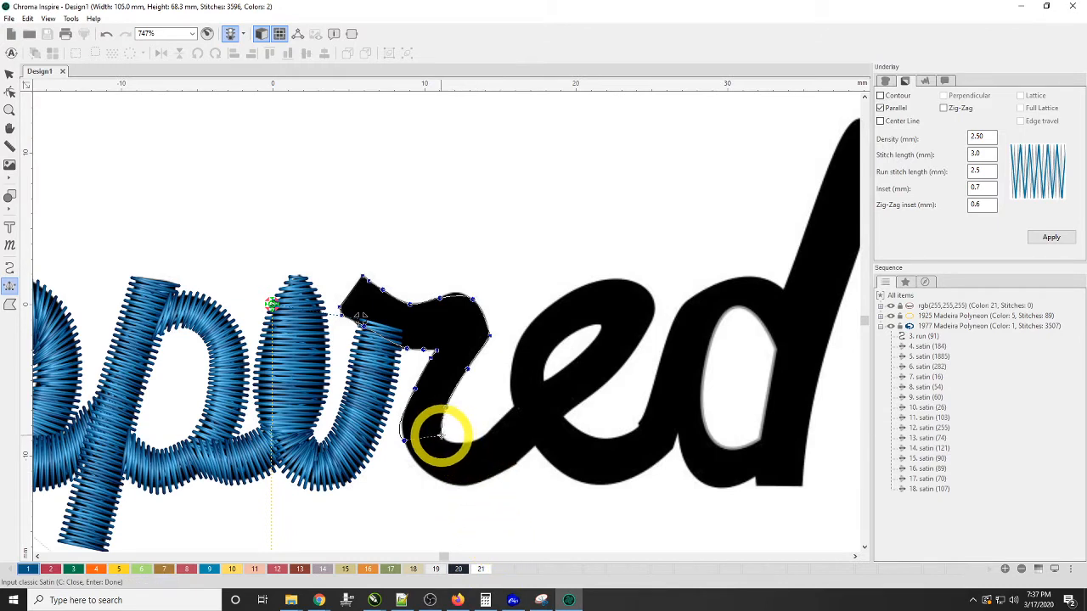
{"action": "left_click", "coordinate": [440, 436]}
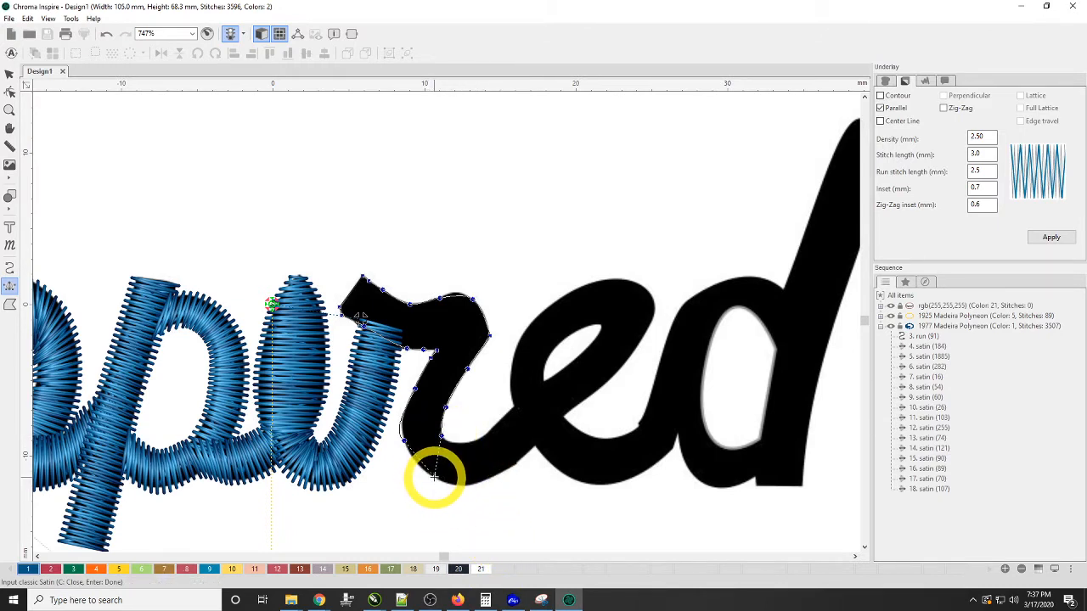
{"action": "left_click", "coordinate": [434, 479]}
{"action": "left_click", "coordinate": [450, 442]}
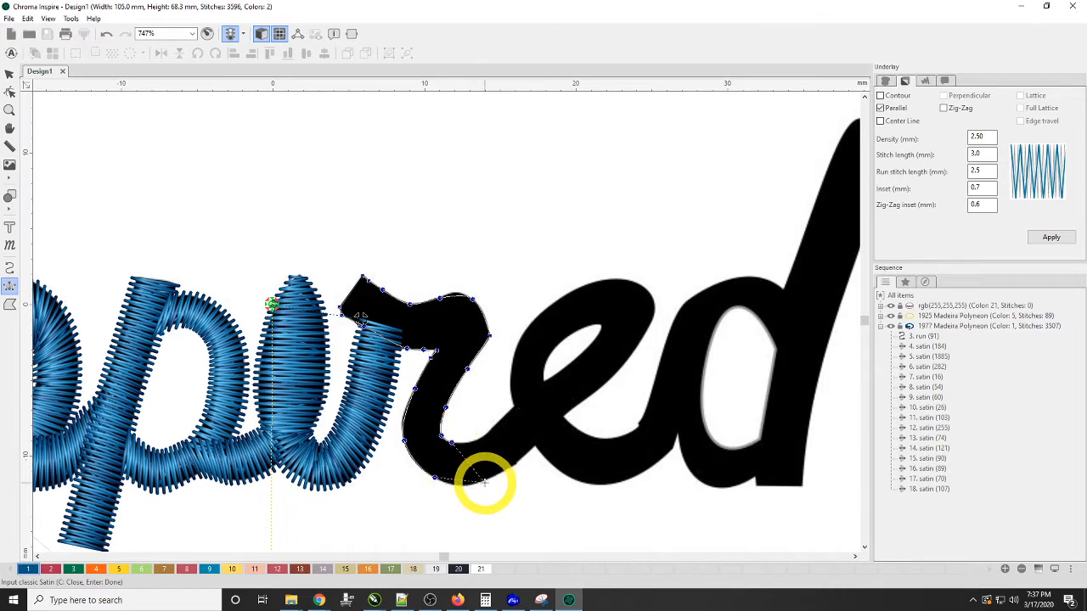
{"action": "left_click", "coordinate": [486, 480]}
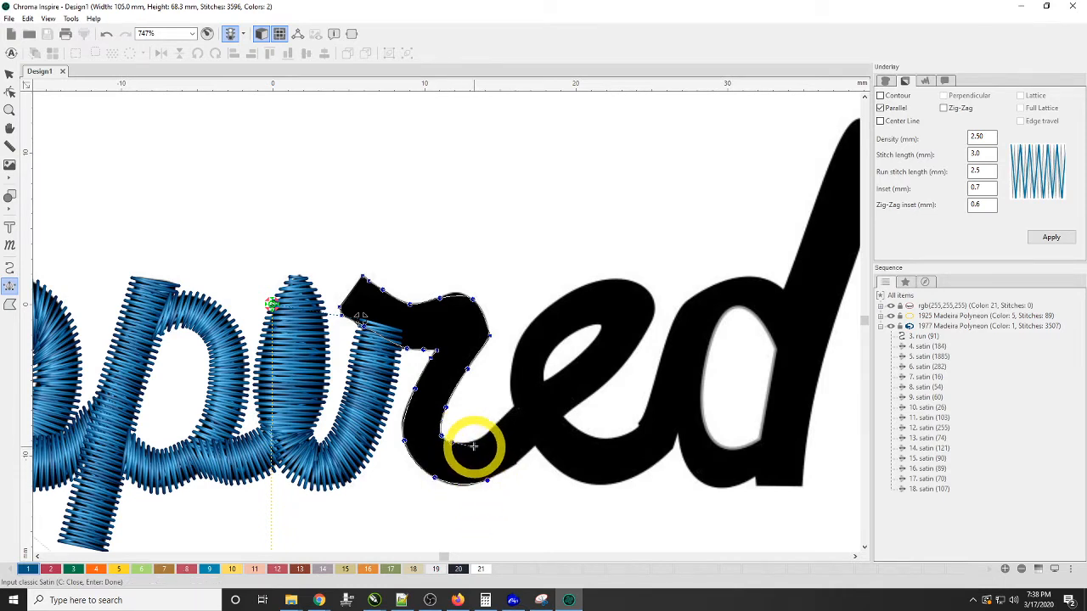
{"action": "left_click", "coordinate": [526, 455]}
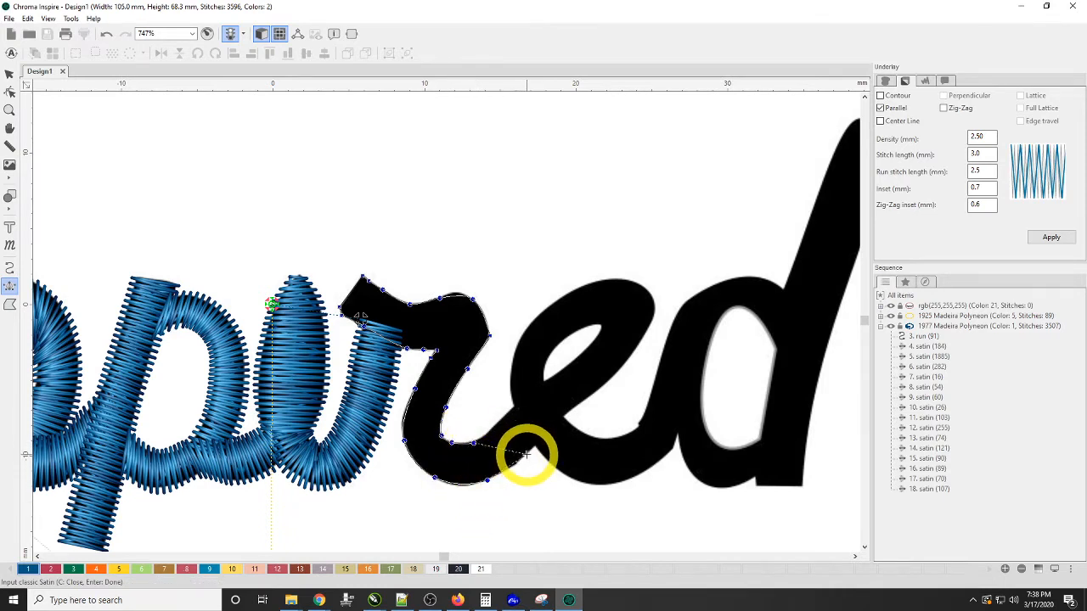
{"action": "left_click", "coordinate": [497, 422]}
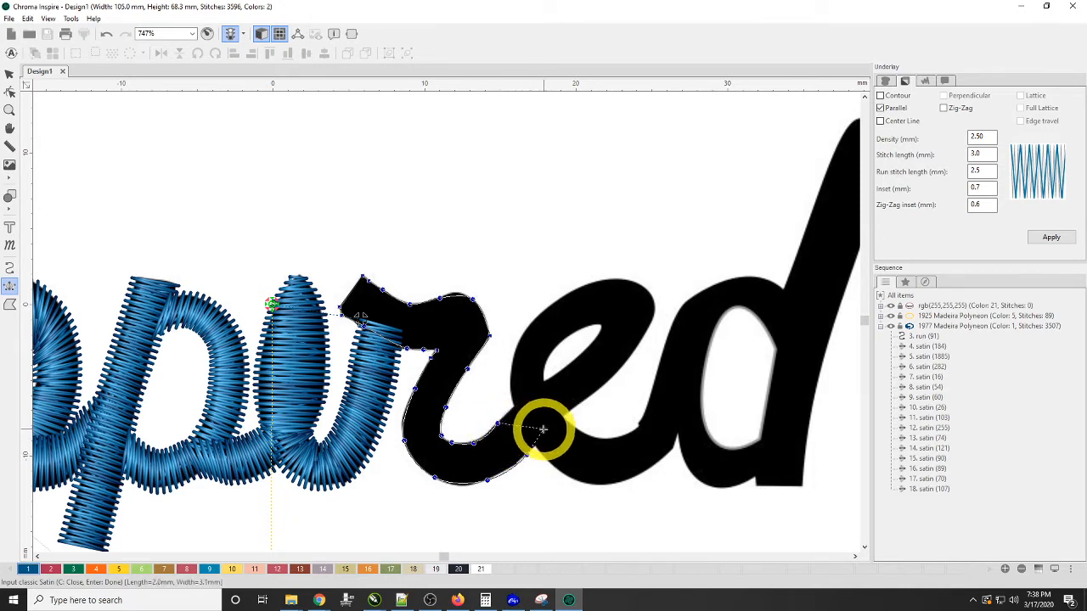
{"action": "left_click", "coordinate": [541, 436]}
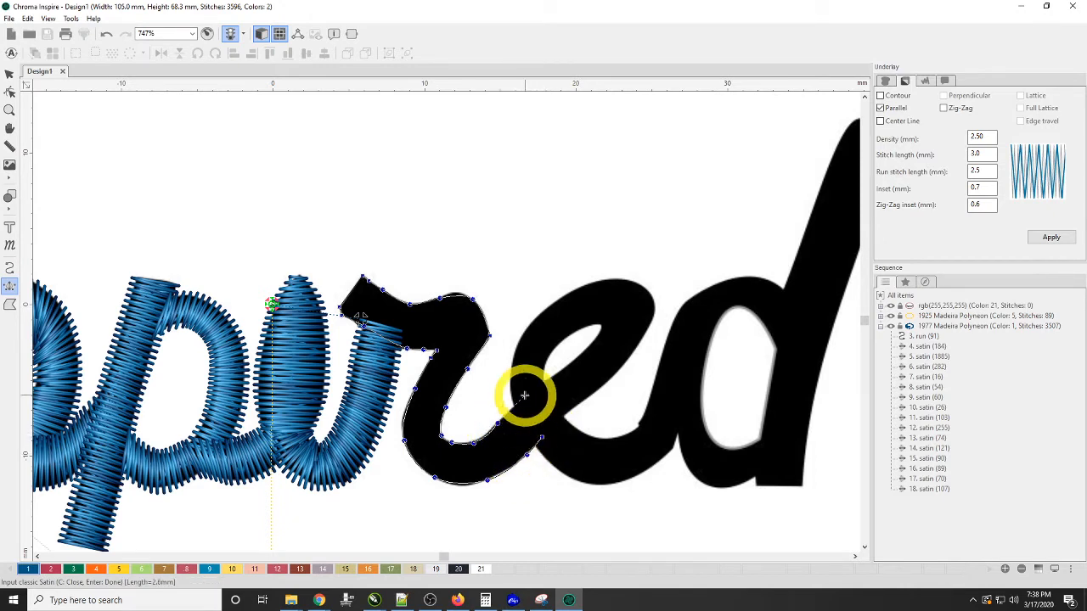
{"action": "left_click", "coordinate": [522, 401]}
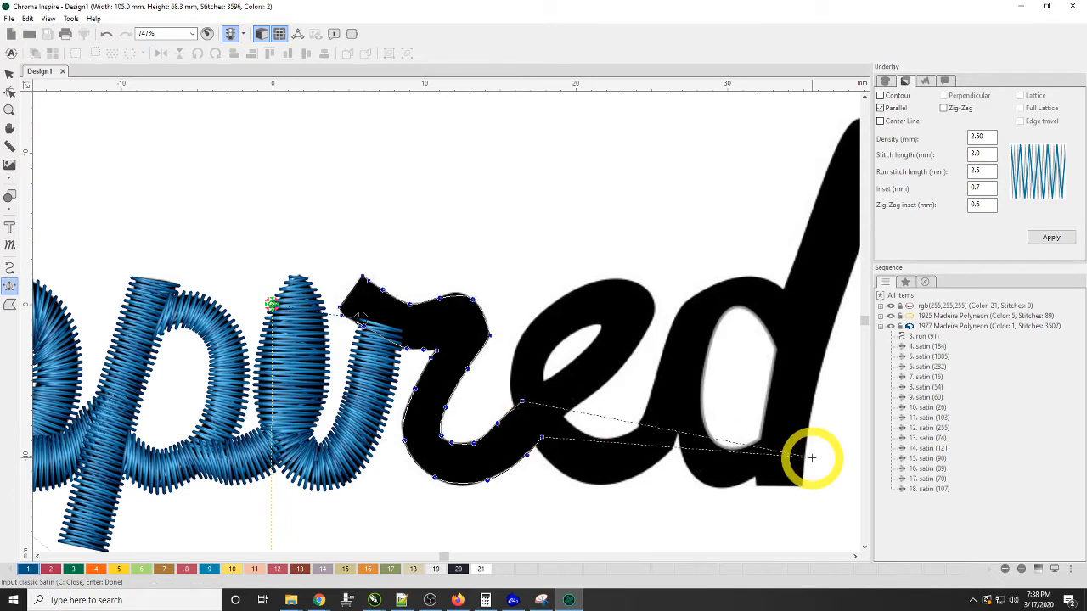
{"action": "left_click", "coordinate": [542, 437]}
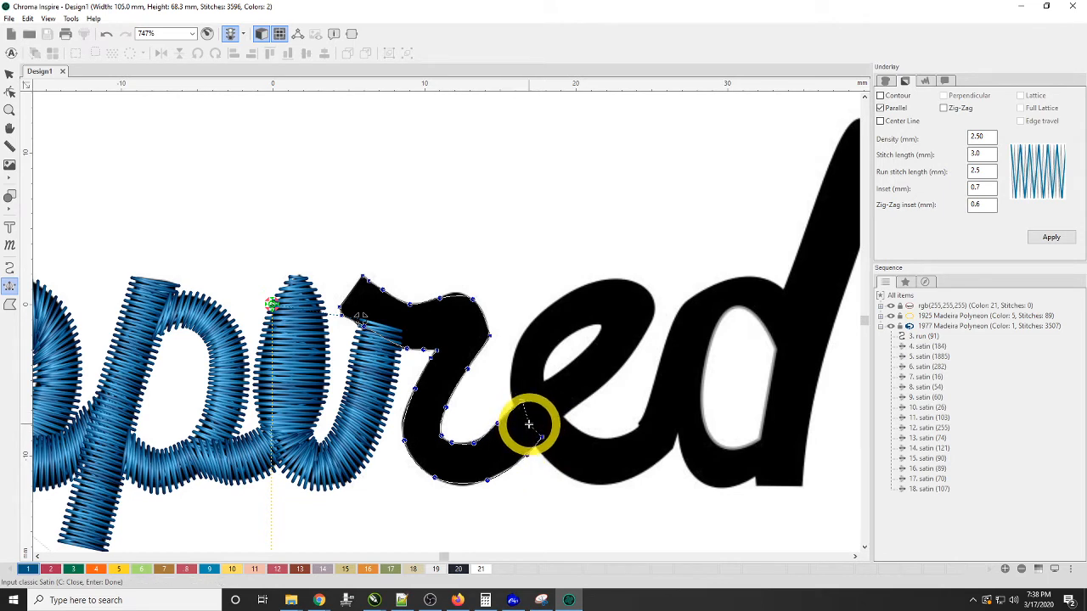
{"action": "key", "text": "Escape"}
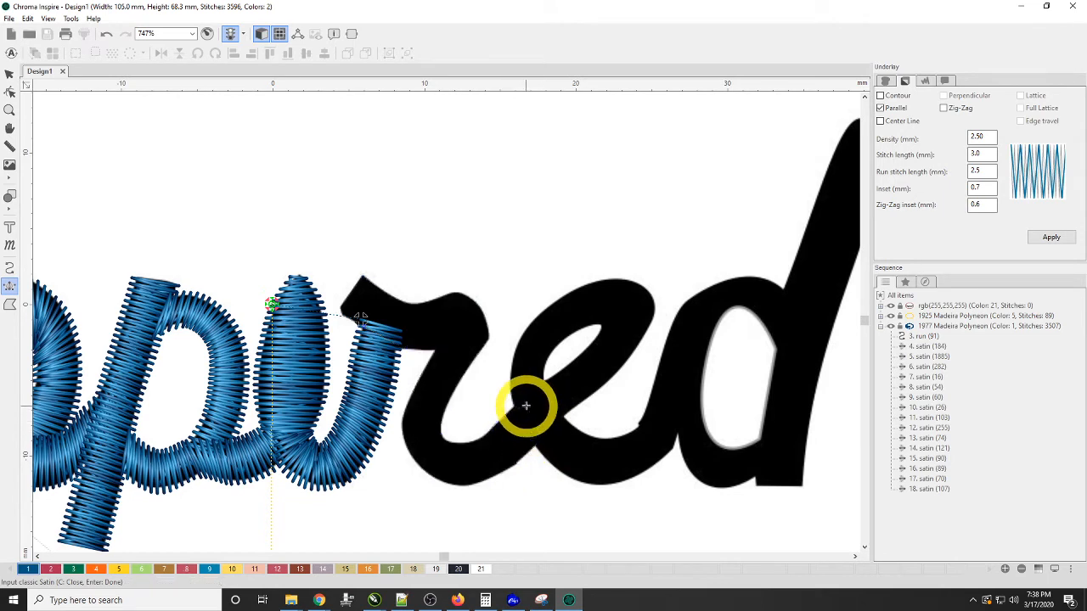
{"action": "left_click", "coordinate": [10, 272]}
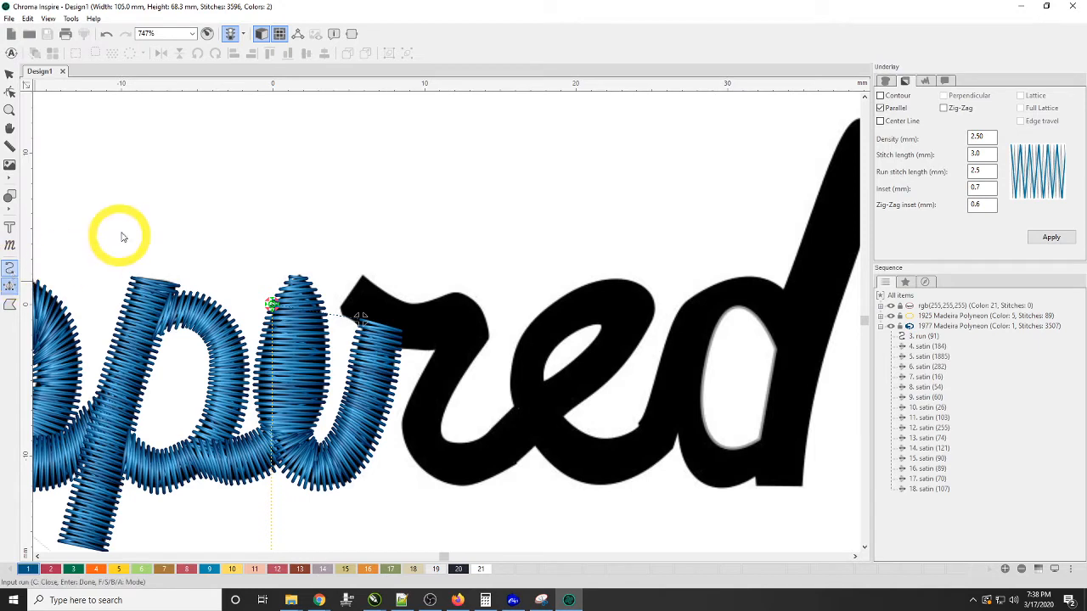
Start a classic satin column on the "r", placing three more point pairs after the upper-left tip pair along the arm.
{"action": "left_click", "coordinate": [10, 285]}
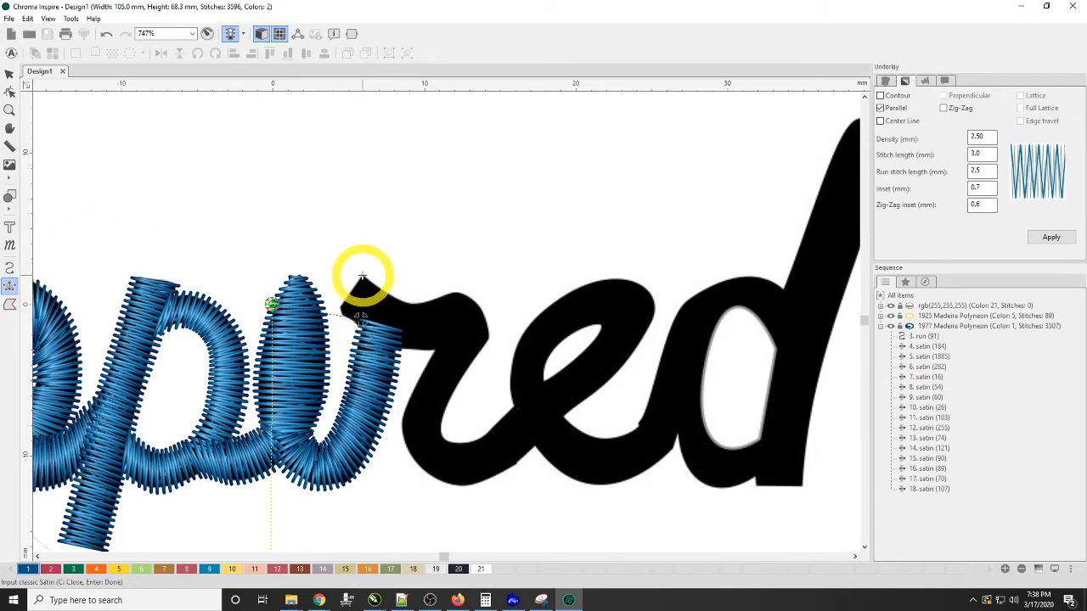
{"action": "left_click", "coordinate": [363, 276]}
{"action": "left_click", "coordinate": [341, 306]}
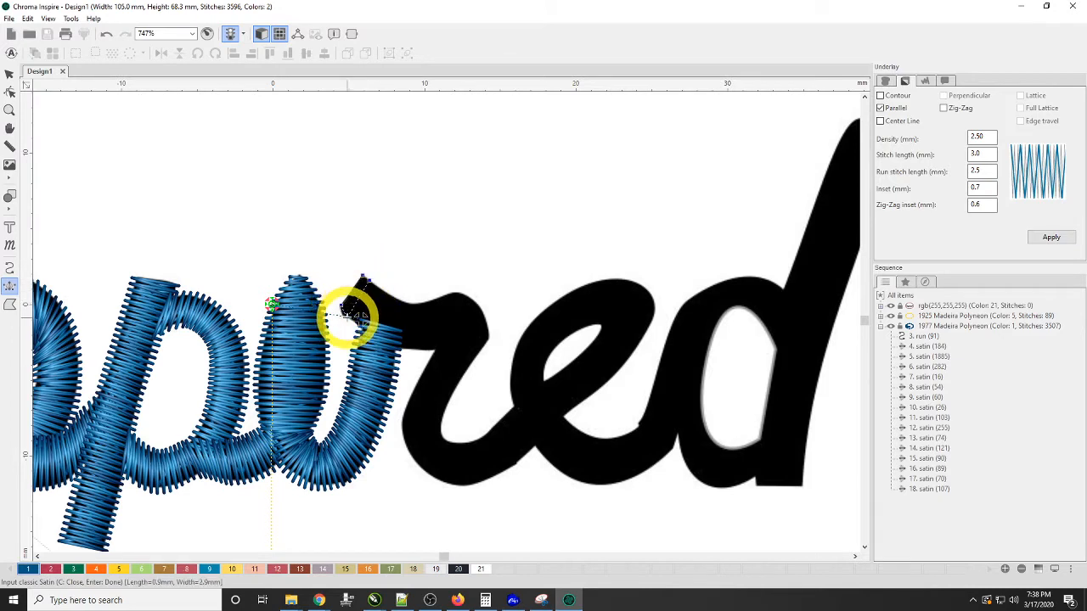
{"action": "left_click", "coordinate": [385, 292]}
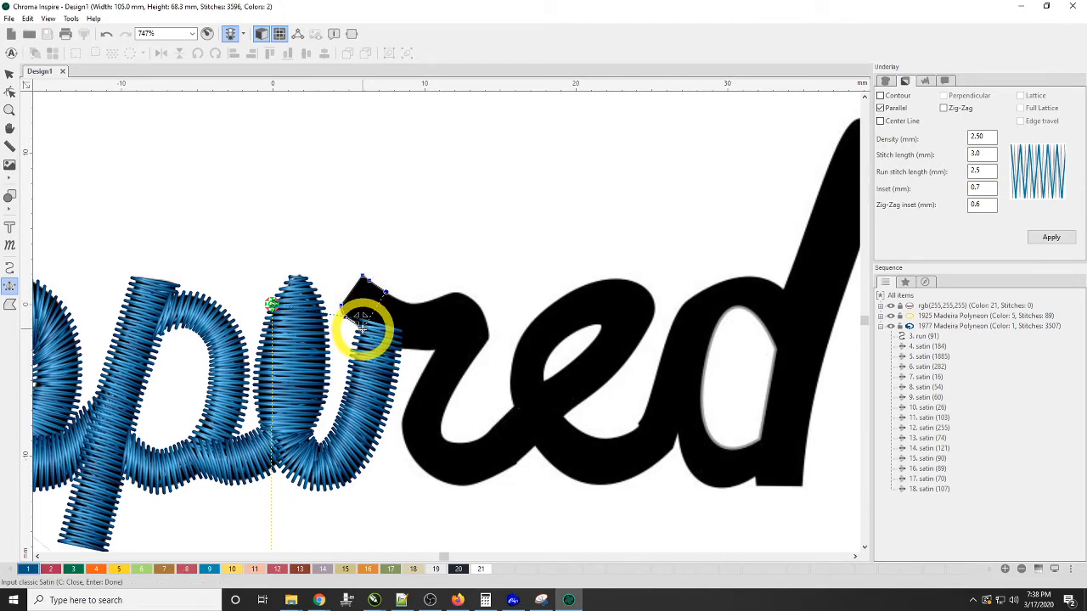
{"action": "left_click", "coordinate": [362, 319]}
{"action": "left_click", "coordinate": [414, 302]}
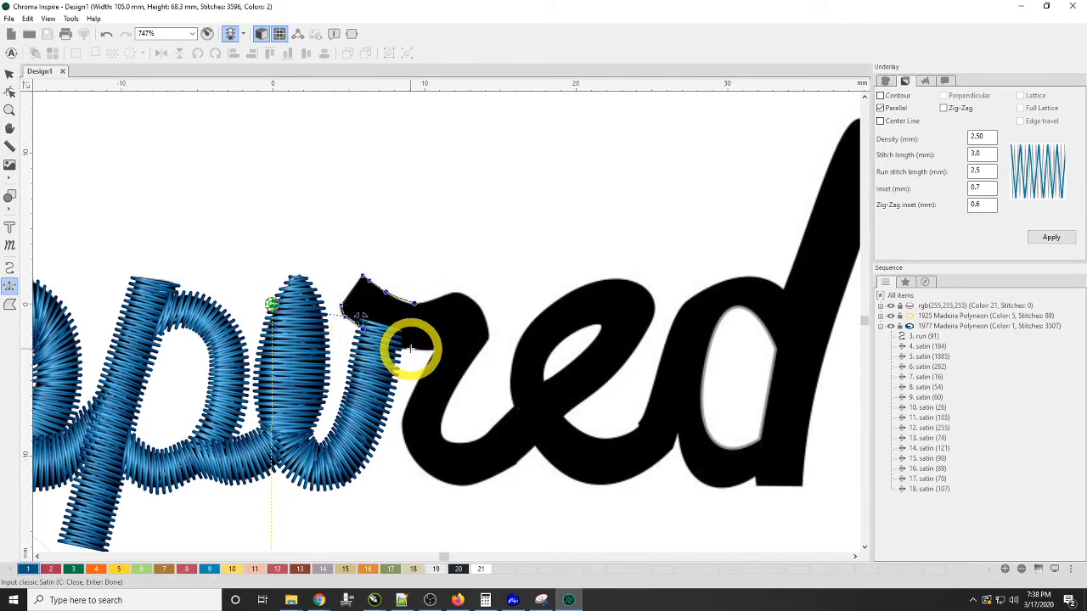
{"action": "left_click", "coordinate": [411, 348]}
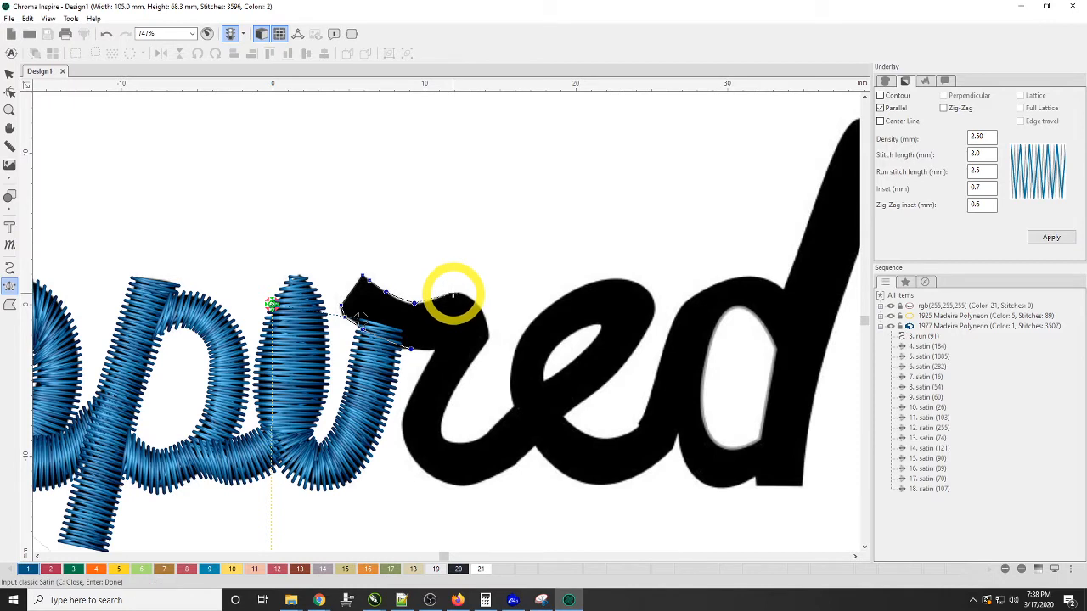
Continue the satin point pairs around the shoulder of the "r" and into the top of its stem.
{"action": "left_click", "coordinate": [454, 294]}
{"action": "left_click", "coordinate": [427, 348]}
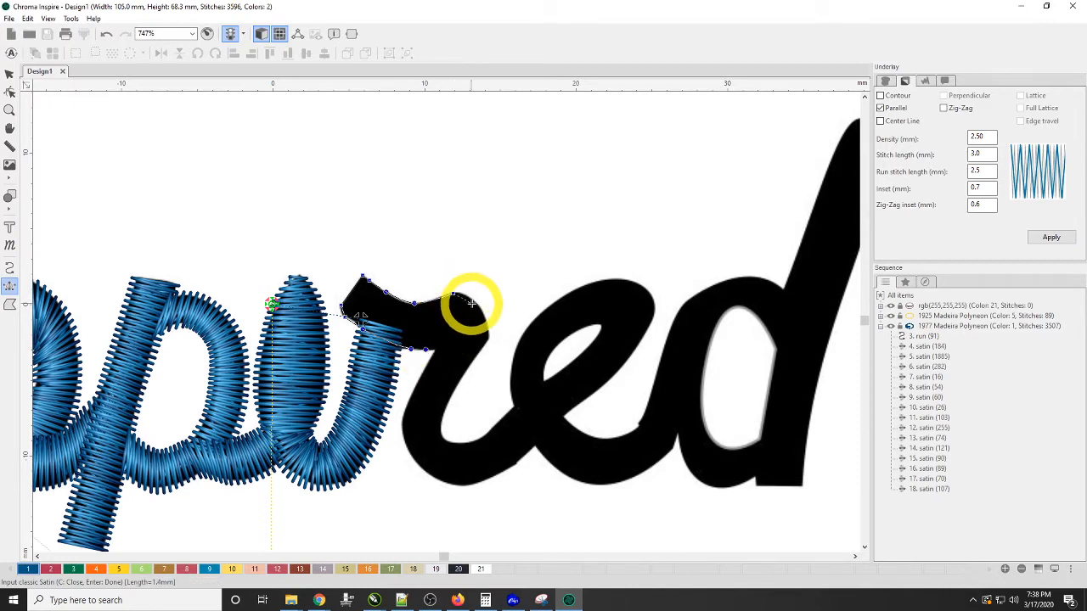
{"action": "left_click", "coordinate": [479, 306]}
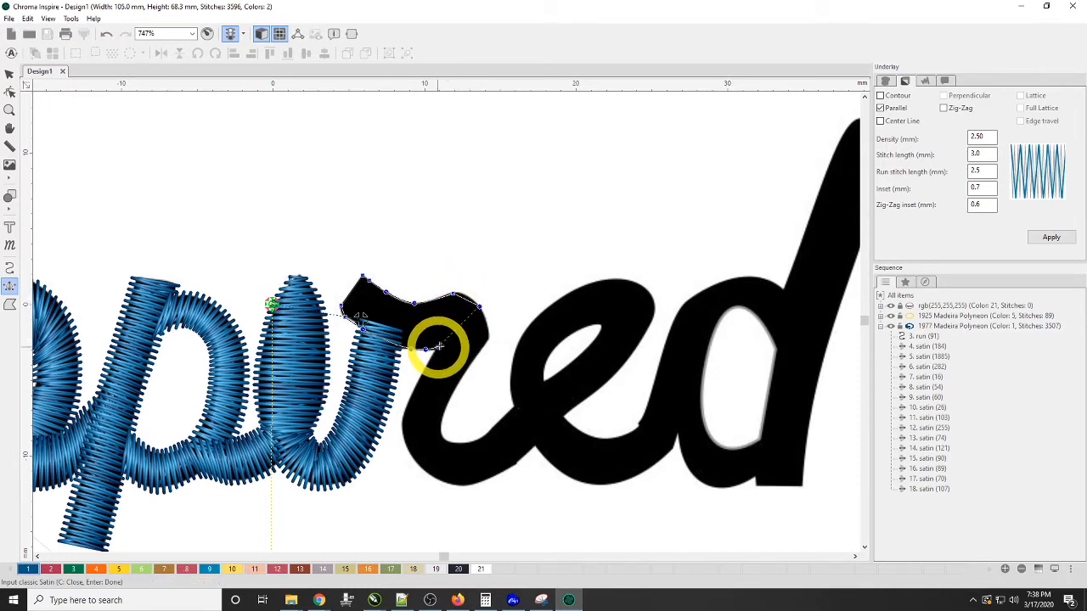
{"action": "left_click", "coordinate": [438, 348]}
{"action": "left_click", "coordinate": [490, 339]}
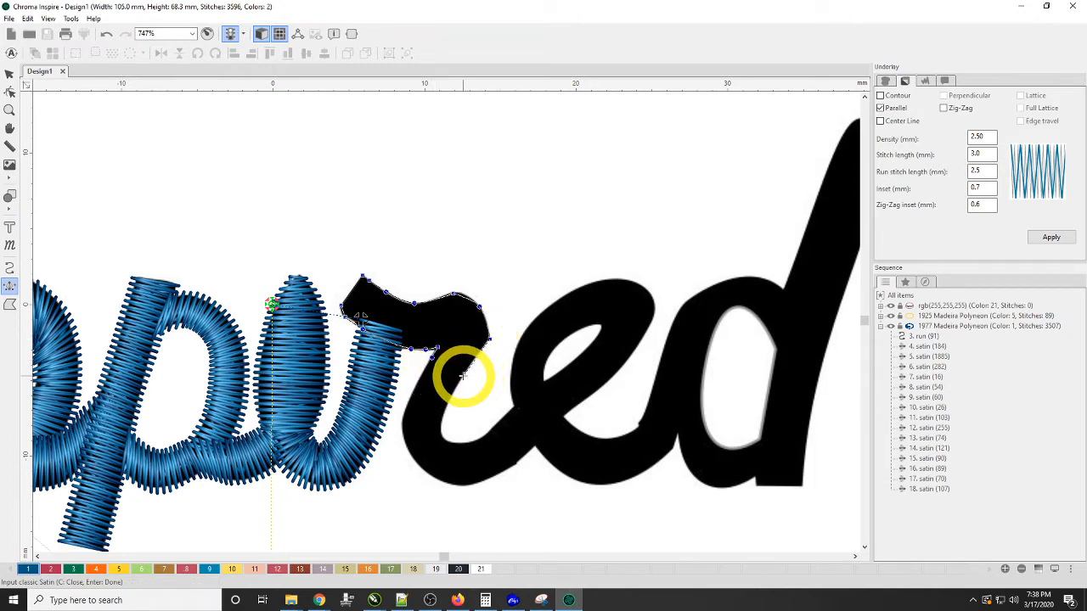
{"action": "left_click", "coordinate": [463, 375]}
{"action": "left_click", "coordinate": [422, 374]}
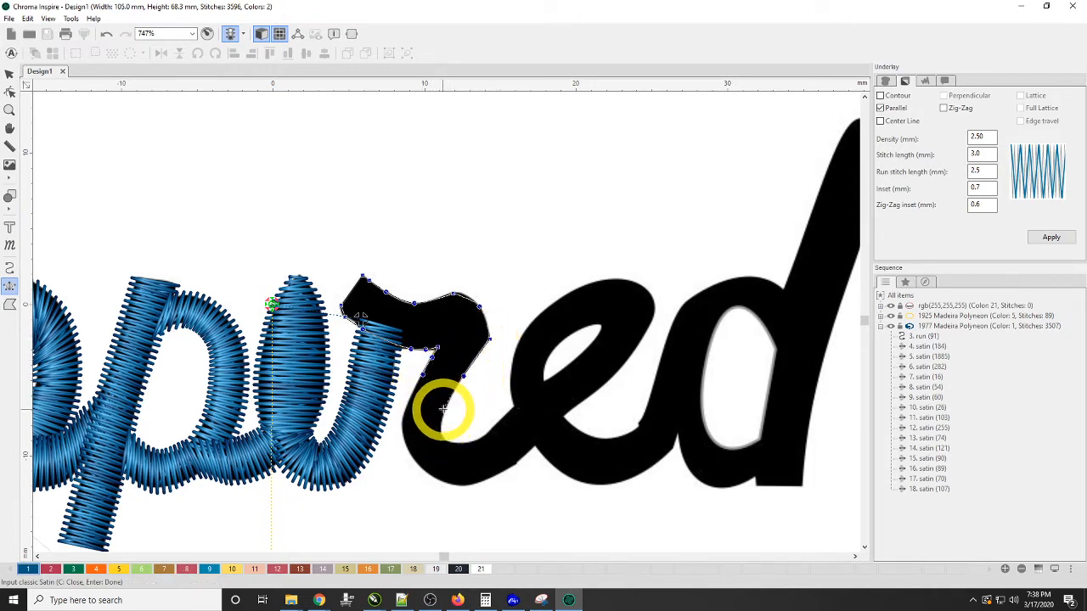
Continue the satin point pairs down the stem of the "r" and around its lower bend.
{"action": "left_click", "coordinate": [443, 412]}
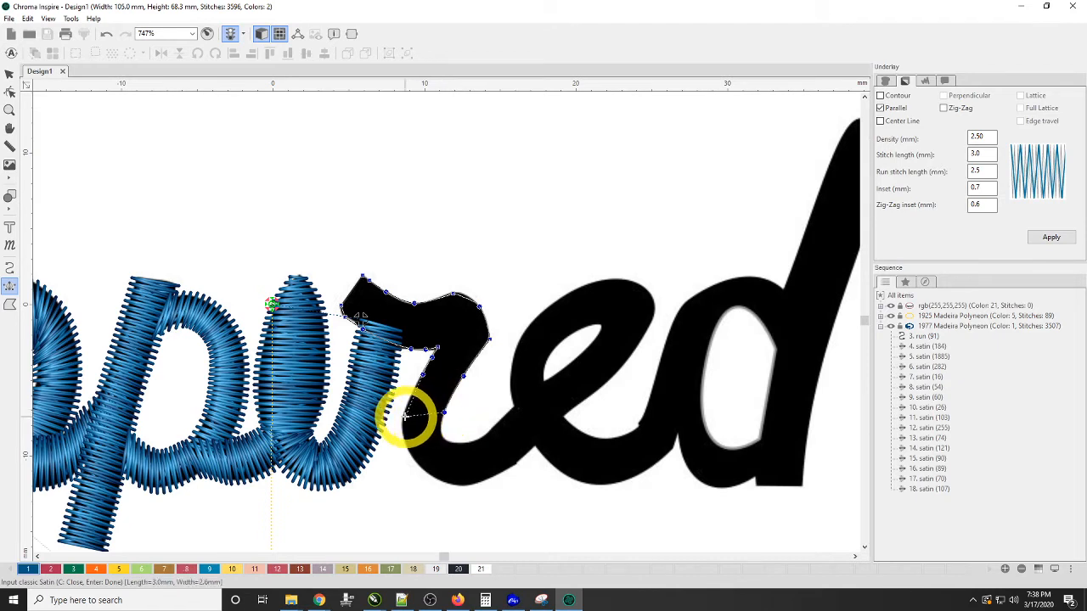
{"action": "left_click", "coordinate": [404, 418]}
{"action": "left_click", "coordinate": [442, 437]}
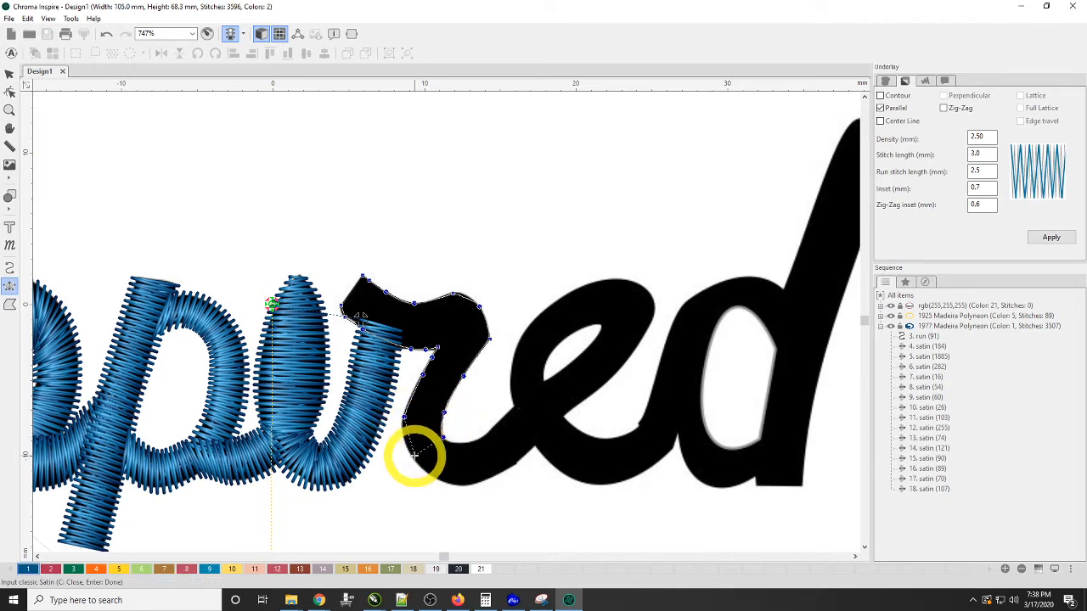
{"action": "left_click", "coordinate": [418, 462]}
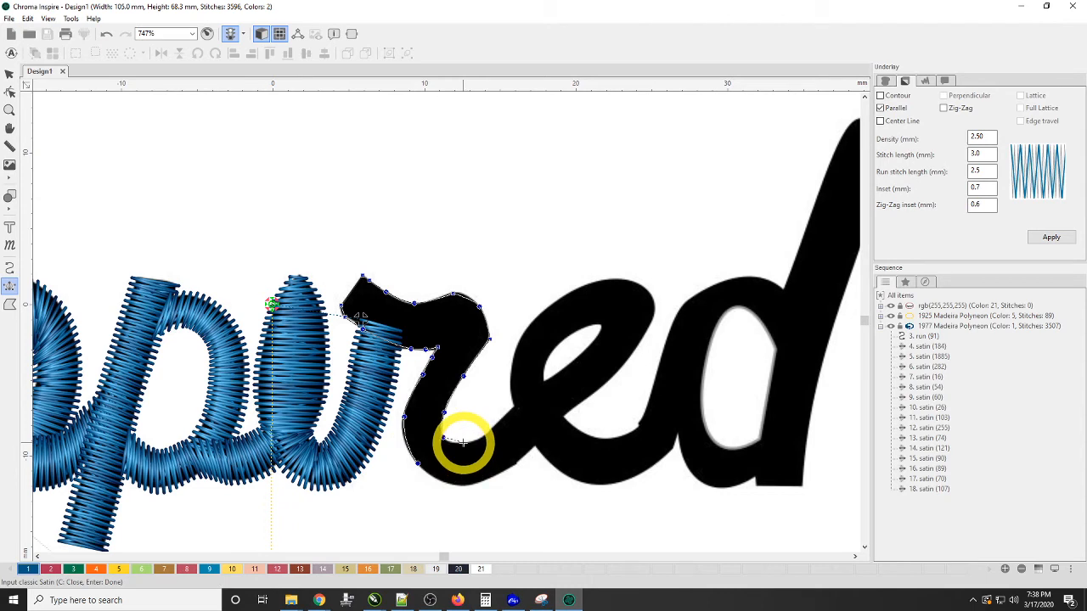
{"action": "left_click", "coordinate": [463, 443]}
{"action": "left_click", "coordinate": [469, 485]}
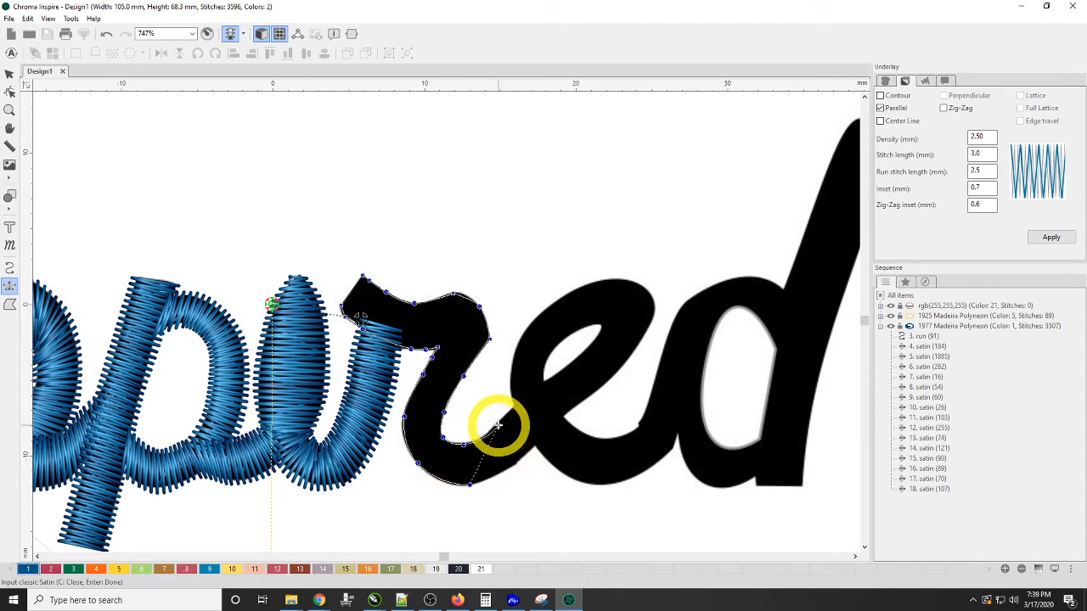
Finish the "r" column where its tail meets the "e", with the entry point under the arm and the exit point at the tail's lower corner.
{"action": "left_click", "coordinate": [499, 426]}
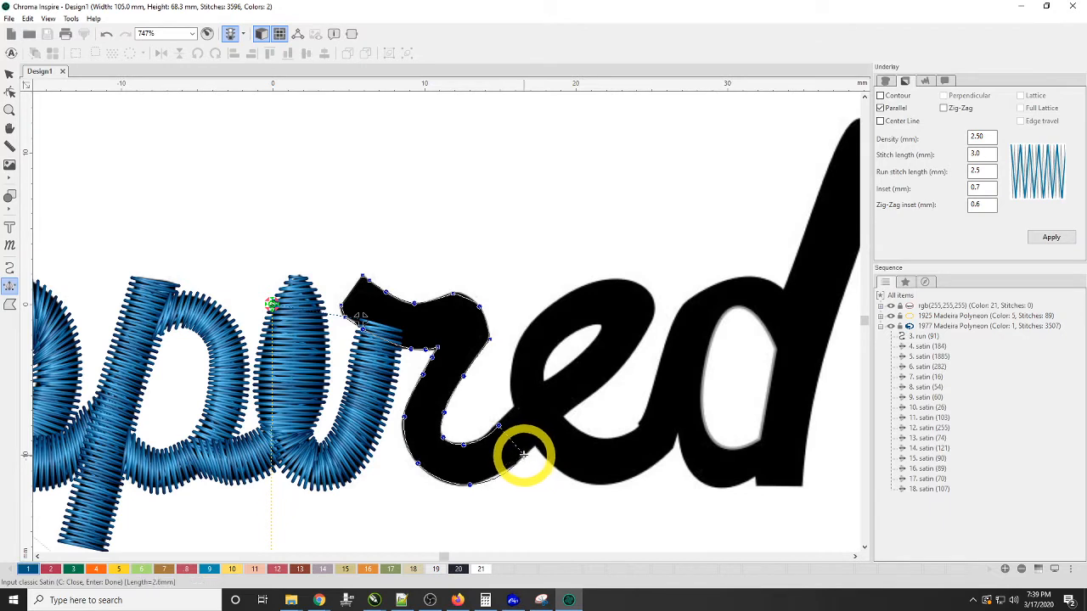
{"action": "left_click", "coordinate": [524, 454]}
{"action": "left_click", "coordinate": [520, 400]}
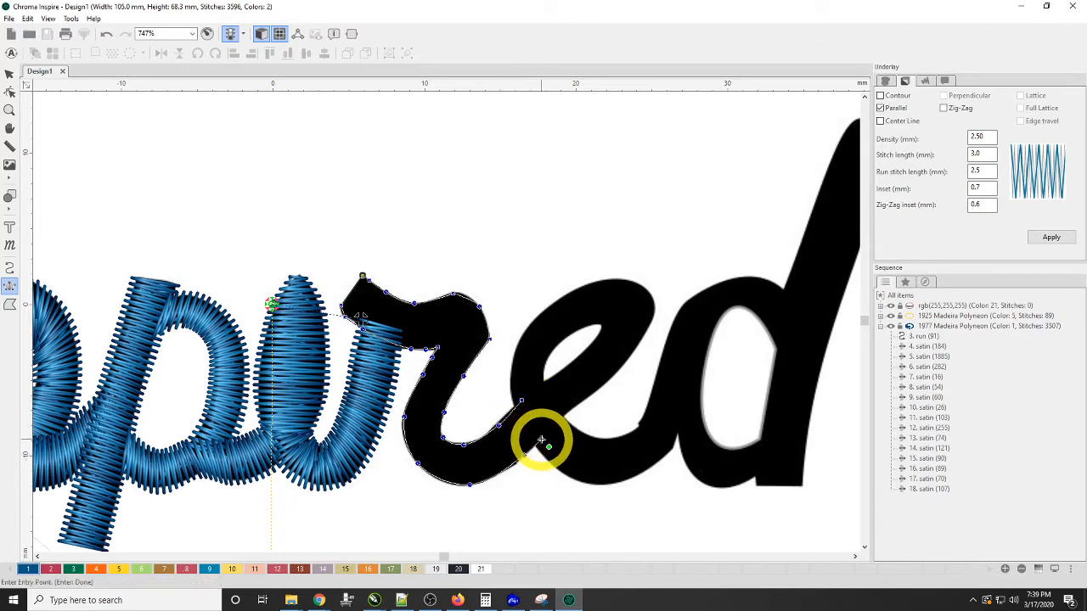
{"action": "left_click", "coordinate": [541, 440]}
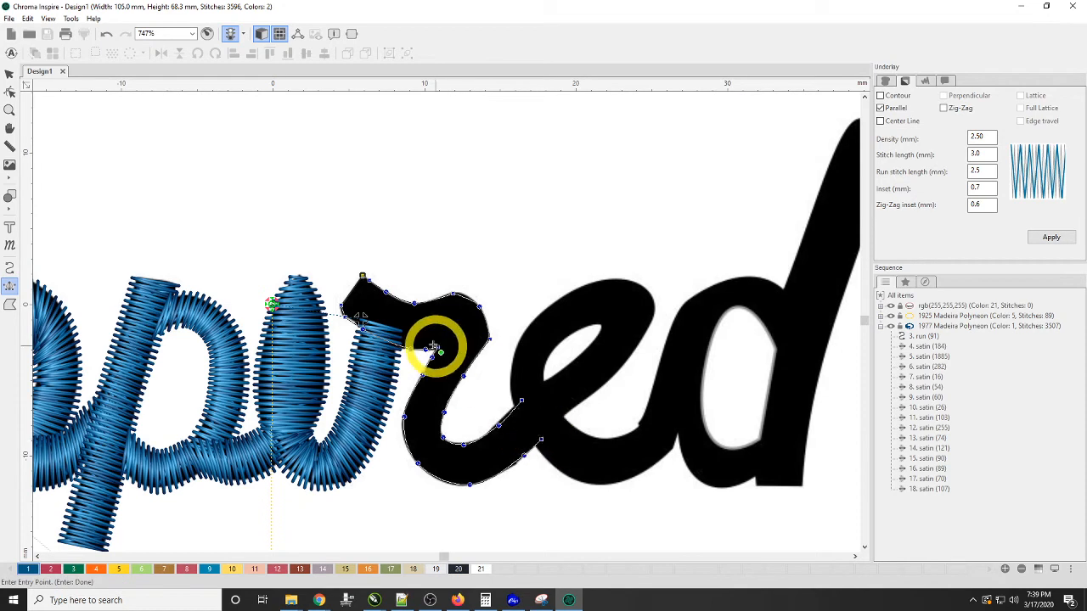
{"action": "left_click", "coordinate": [361, 321]}
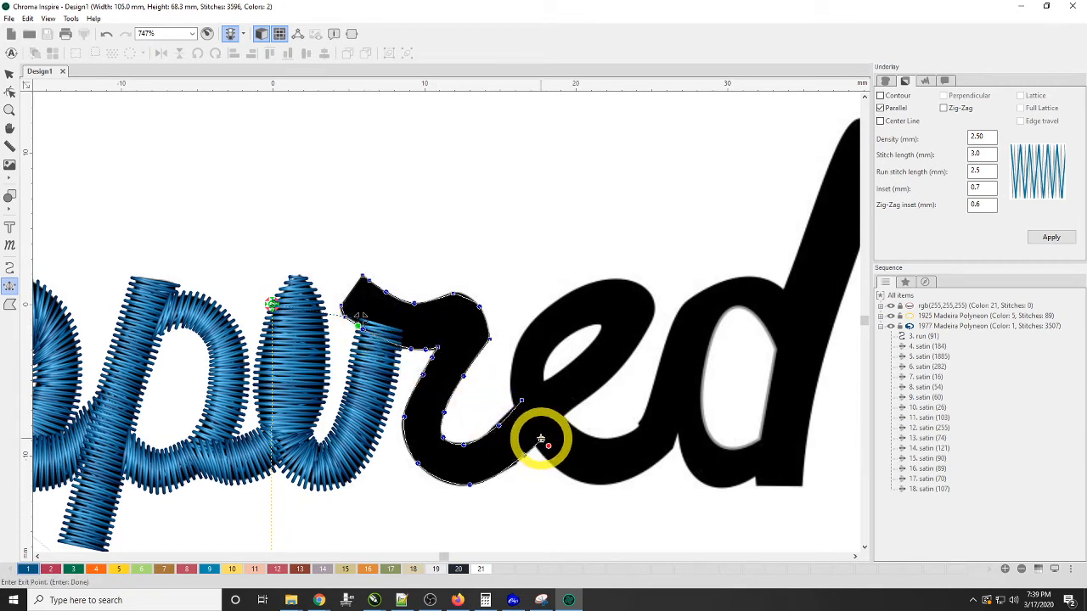
{"action": "left_click", "coordinate": [541, 440]}
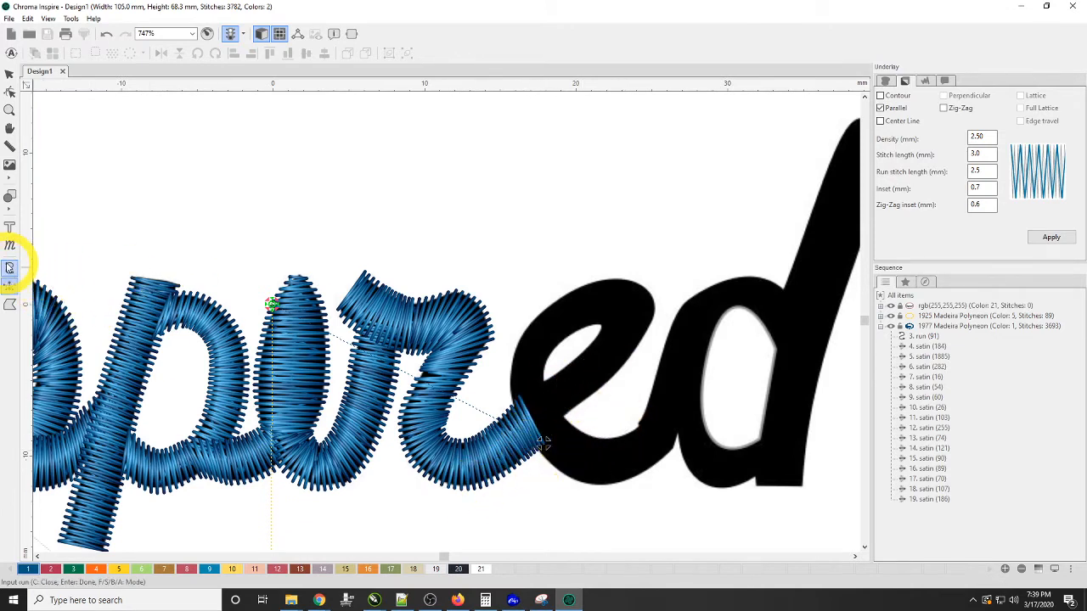
Add a two-point run stitch from the end of the "r" tail up to the start of the "e" crossbar.
{"action": "left_click", "coordinate": [9, 268]}
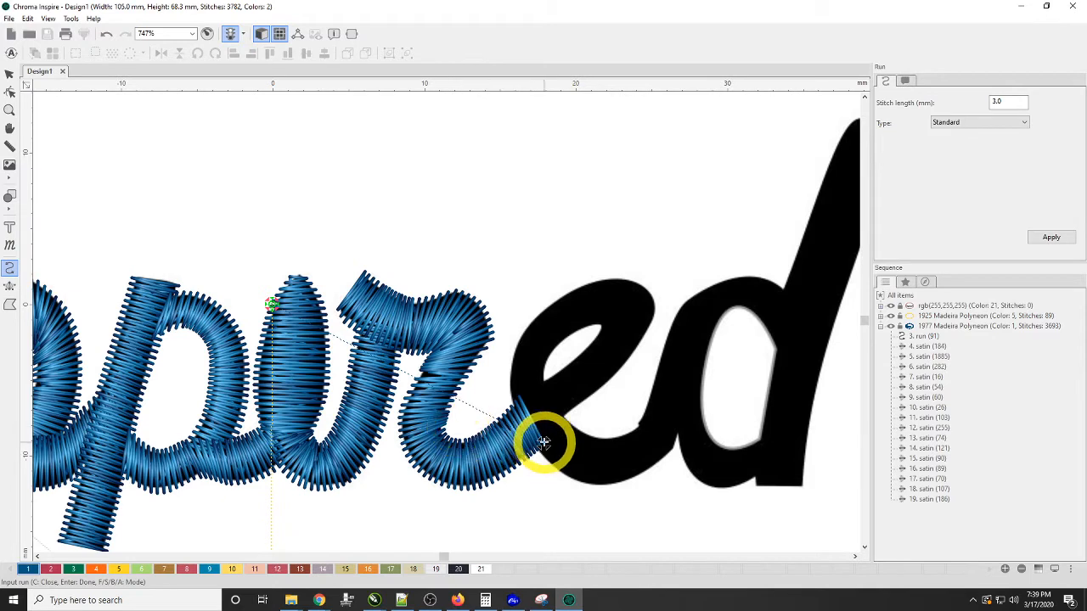
{"action": "left_click", "coordinate": [543, 445]}
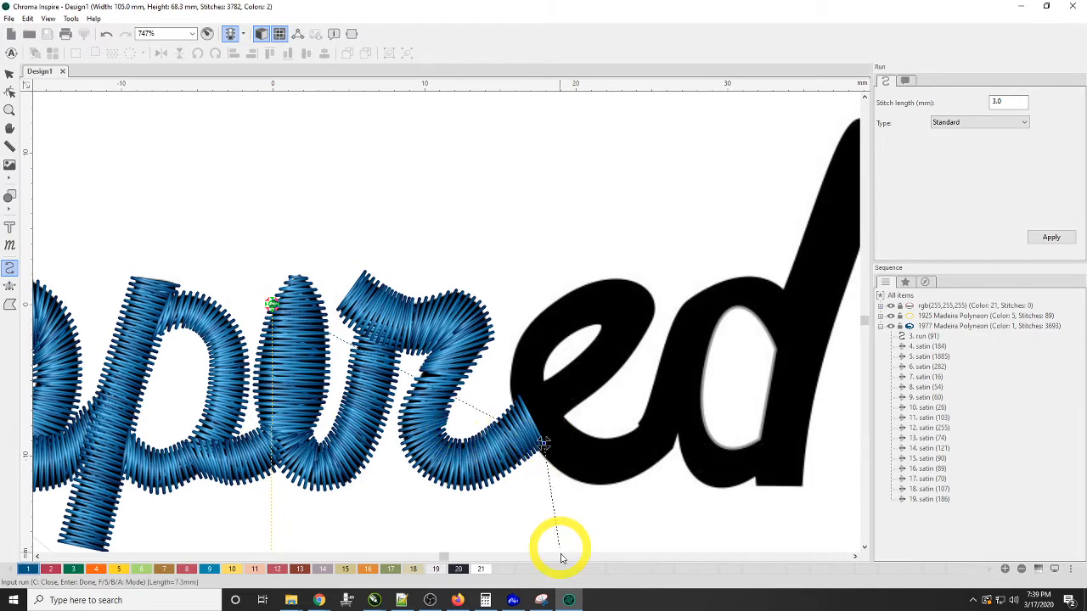
{"action": "left_click", "coordinate": [538, 392]}
{"action": "key", "text": "Return"}
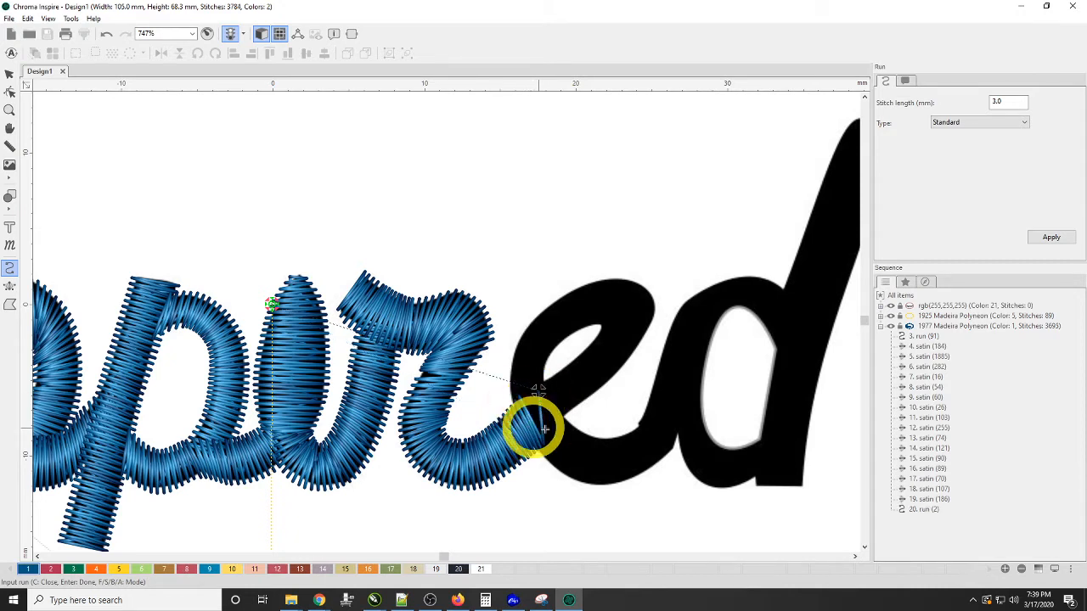
Start a classic satin column at the lower end of the "e" crossbar and place point pairs up along the crossbar.
{"action": "left_click", "coordinate": [10, 287]}
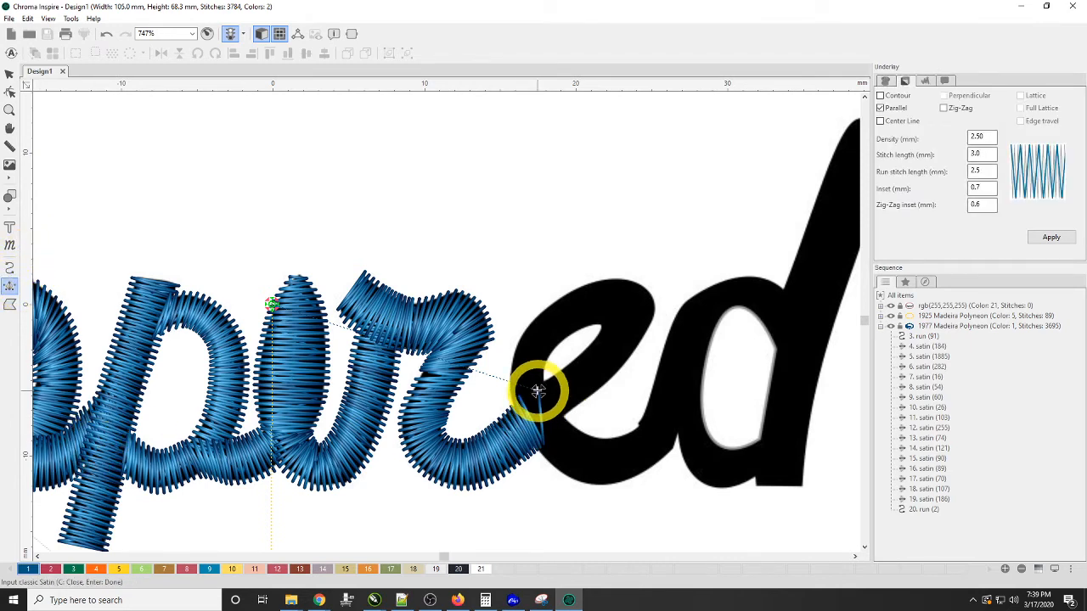
{"action": "left_click", "coordinate": [538, 392]}
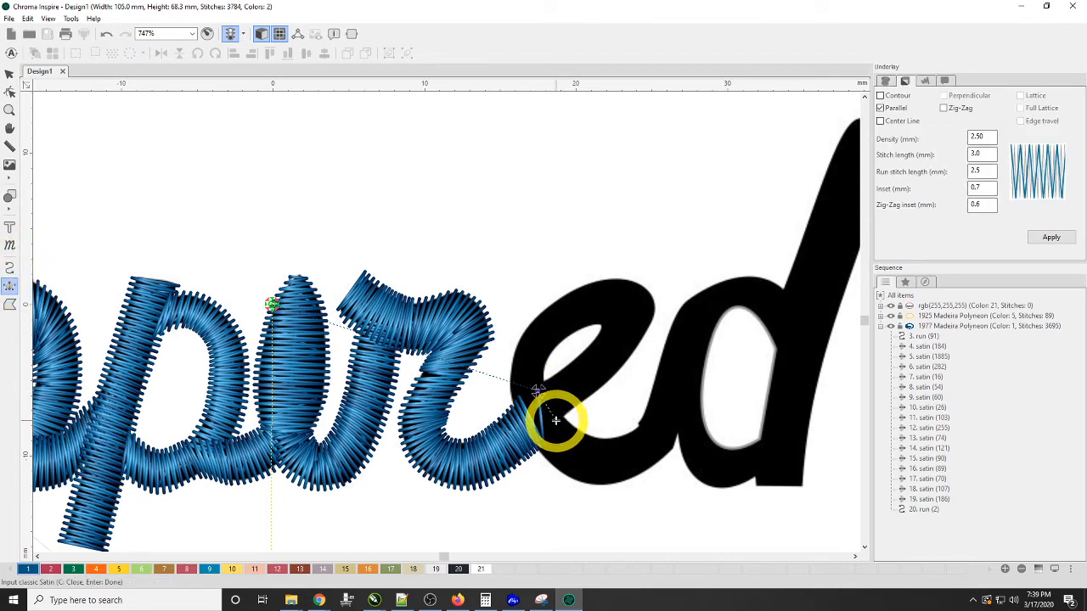
{"action": "left_click", "coordinate": [556, 421]}
{"action": "left_click", "coordinate": [556, 372]}
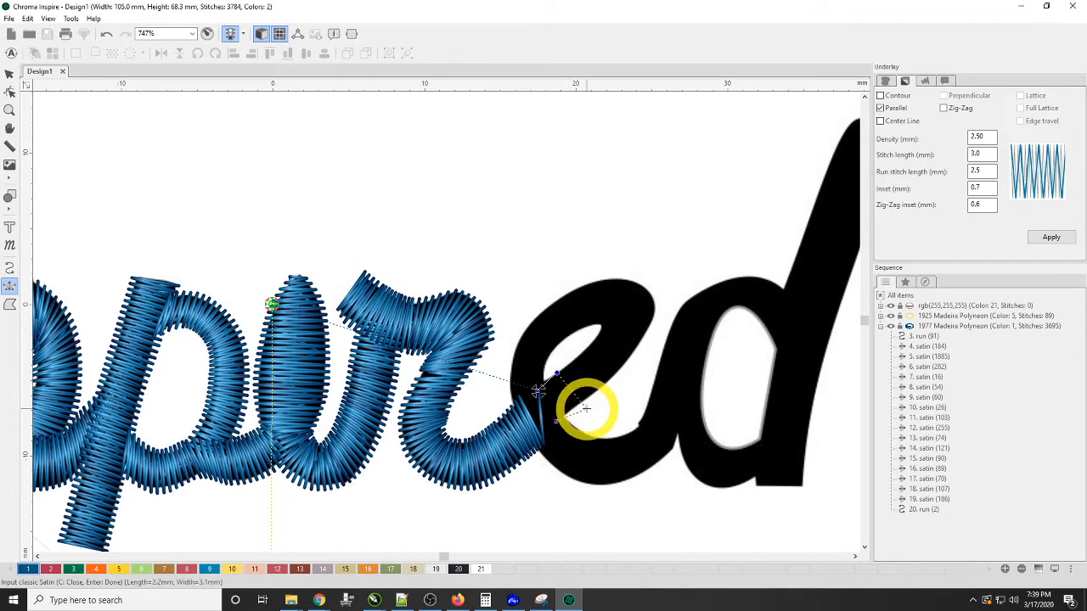
{"action": "left_click", "coordinate": [586, 397]}
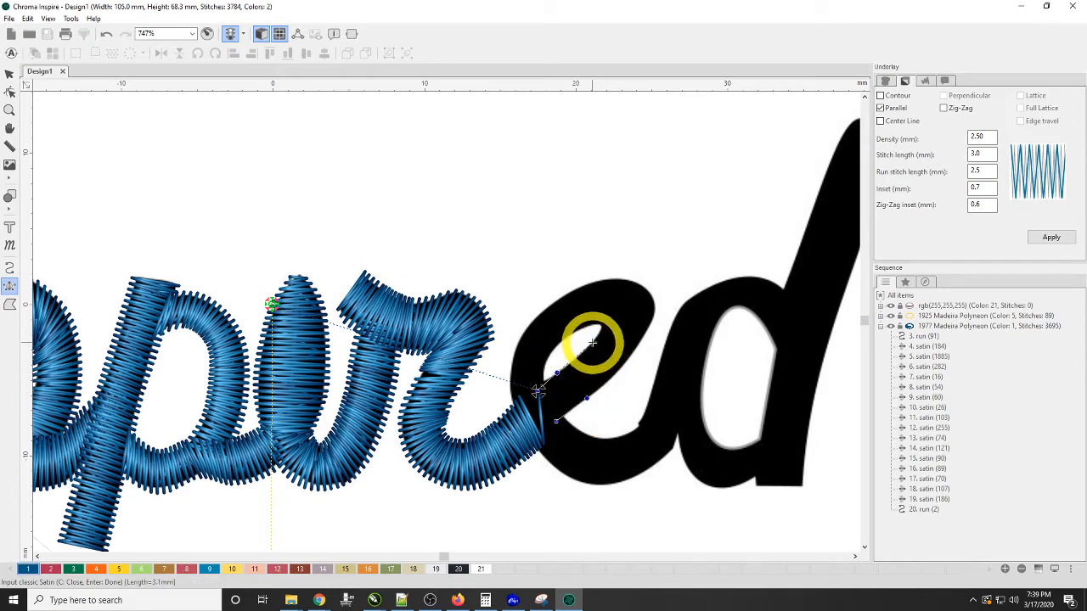
{"action": "left_click", "coordinate": [592, 344]}
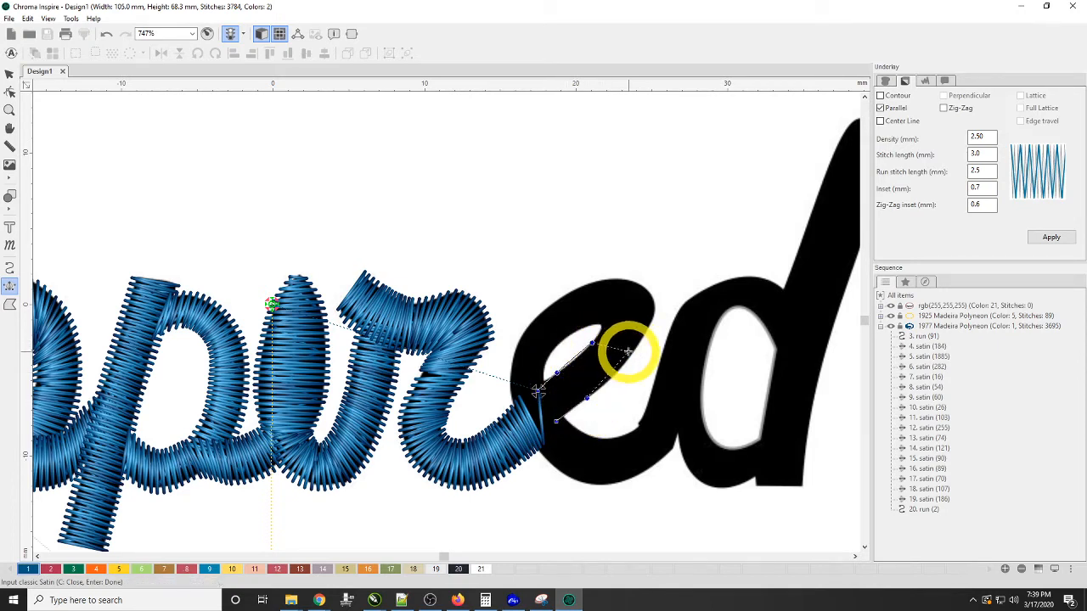
{"action": "left_click", "coordinate": [635, 347]}
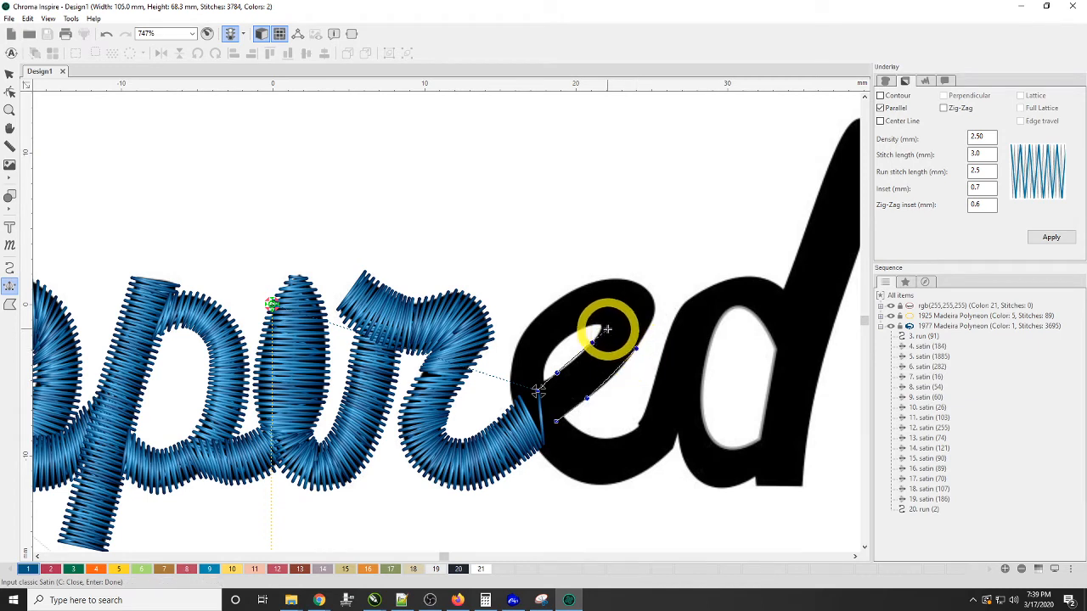
Continue the satin point pairs around the top loop of the "e", from the upper end of the crossbar over the crown.
{"action": "left_click", "coordinate": [602, 329]}
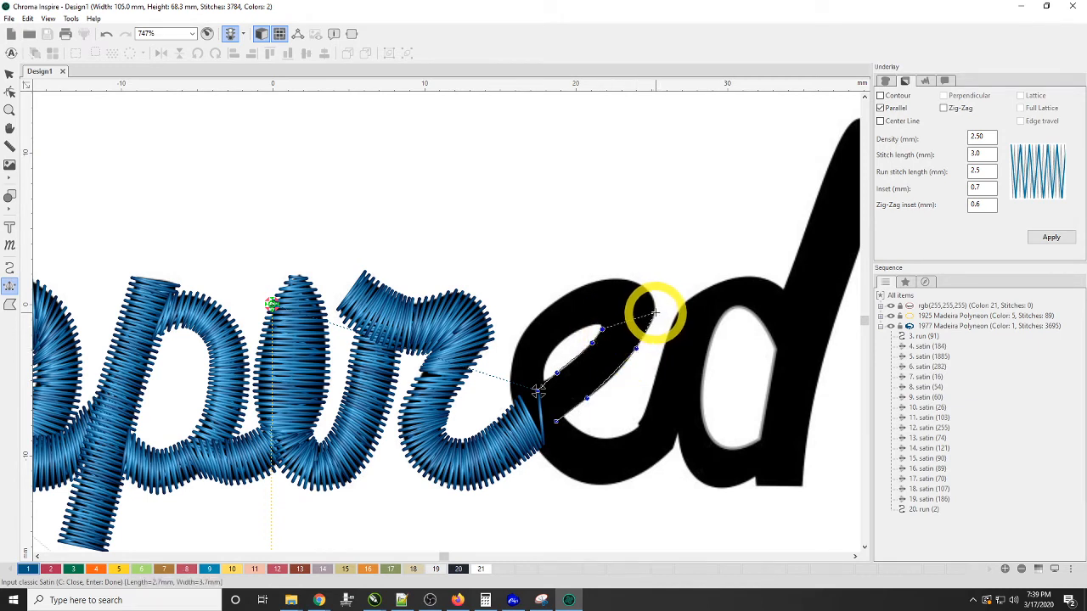
{"action": "left_click", "coordinate": [653, 313]}
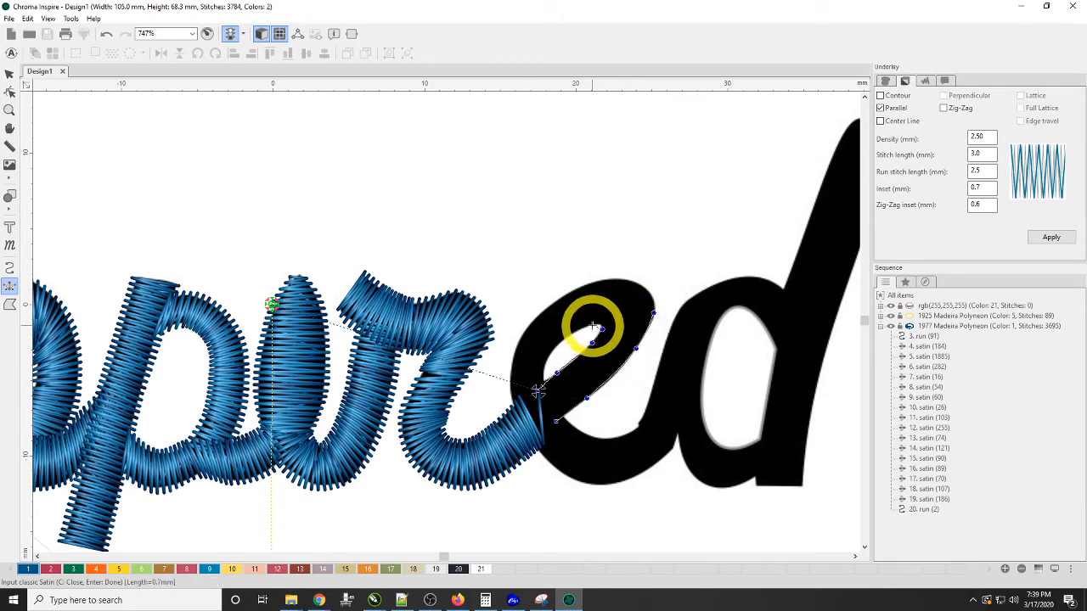
{"action": "left_click", "coordinate": [639, 284]}
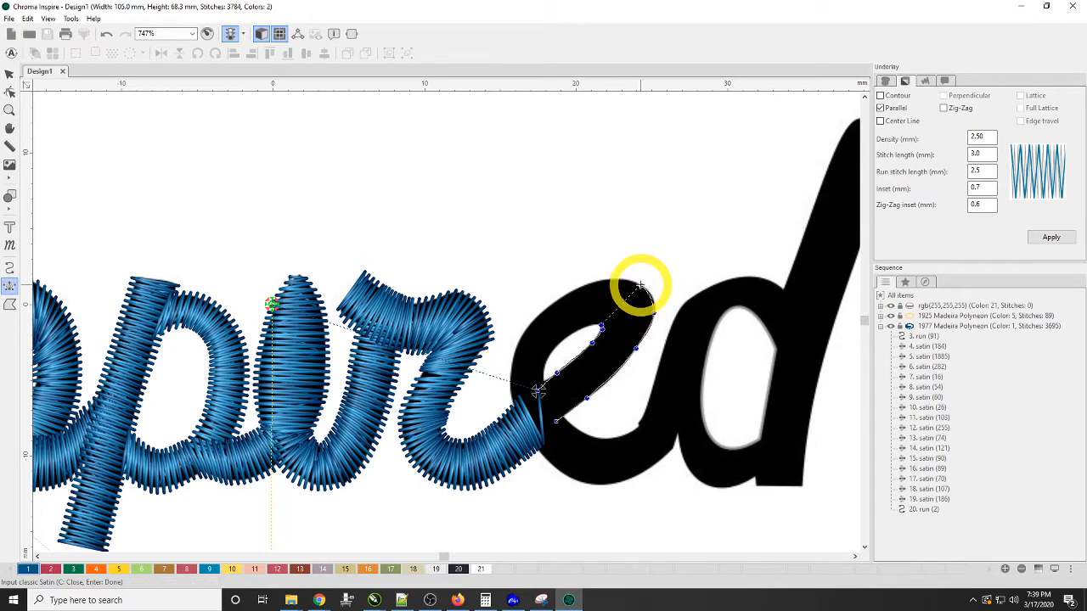
{"action": "left_click", "coordinate": [584, 326]}
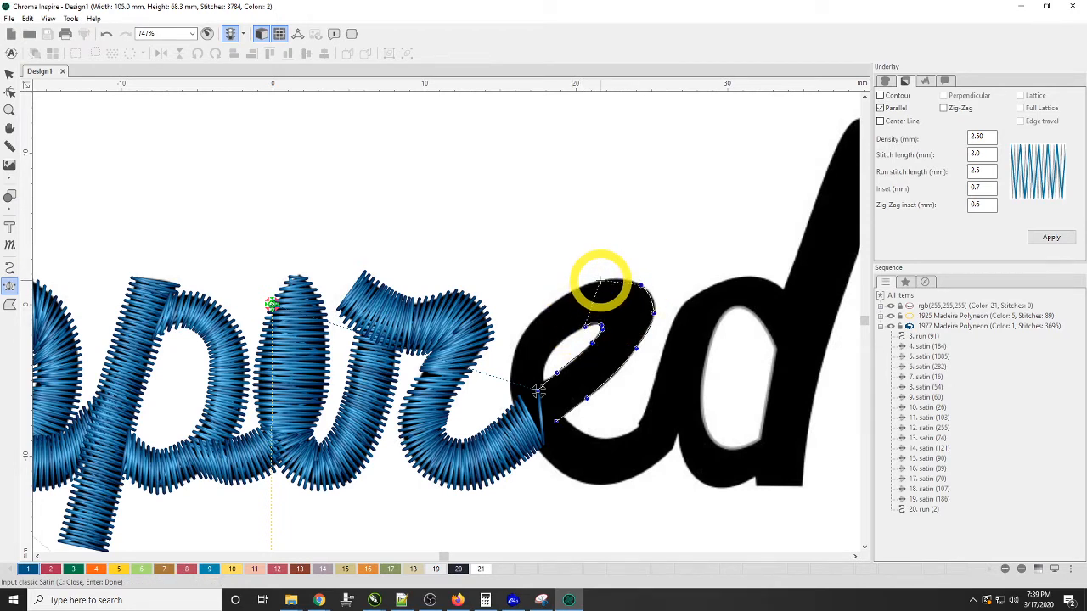
{"action": "left_click", "coordinate": [601, 280]}
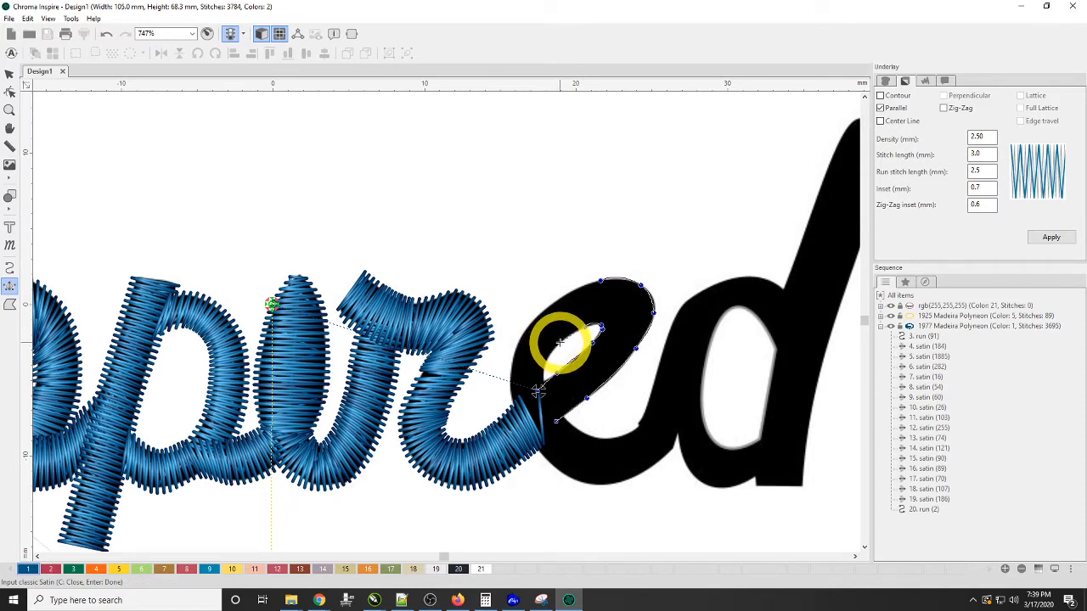
Continue the satin point pairs down the back of the "e" to where it meets the start of the crossbar.
{"action": "left_click", "coordinate": [560, 341]}
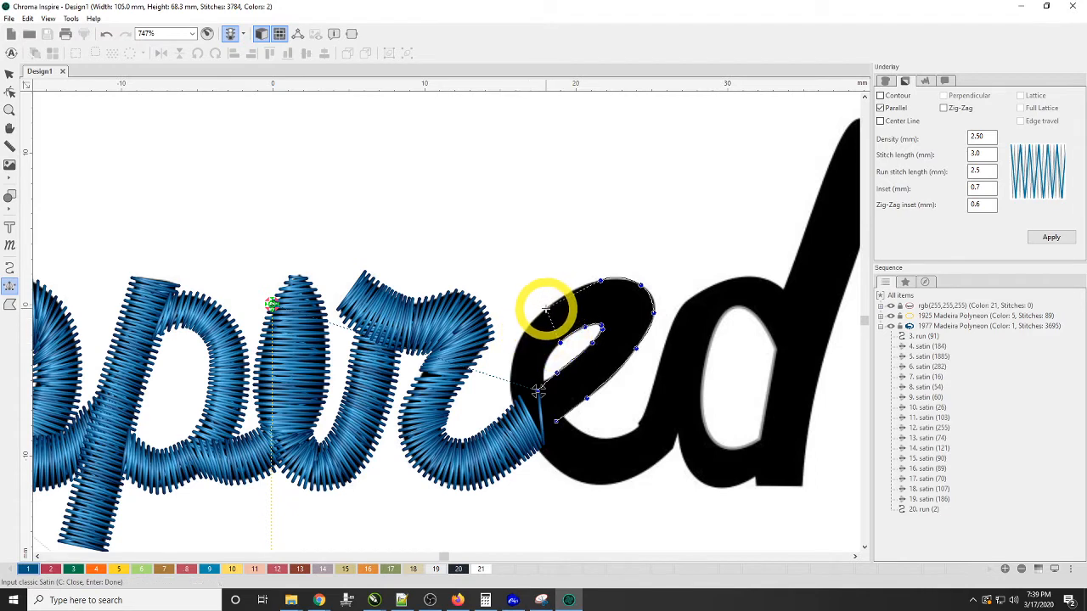
{"action": "left_click", "coordinate": [547, 307]}
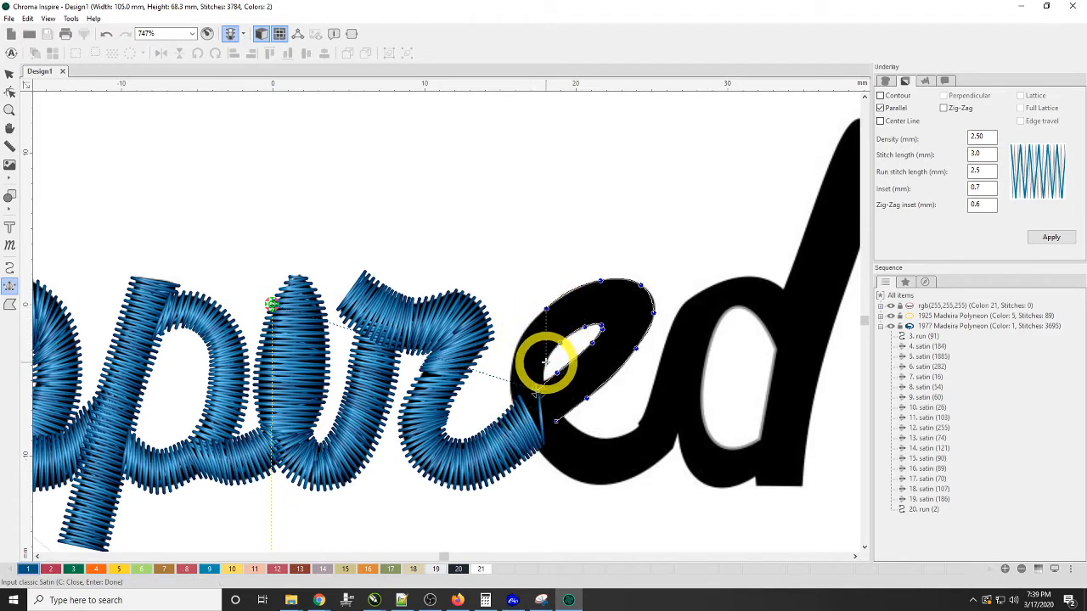
{"action": "left_click", "coordinate": [519, 342]}
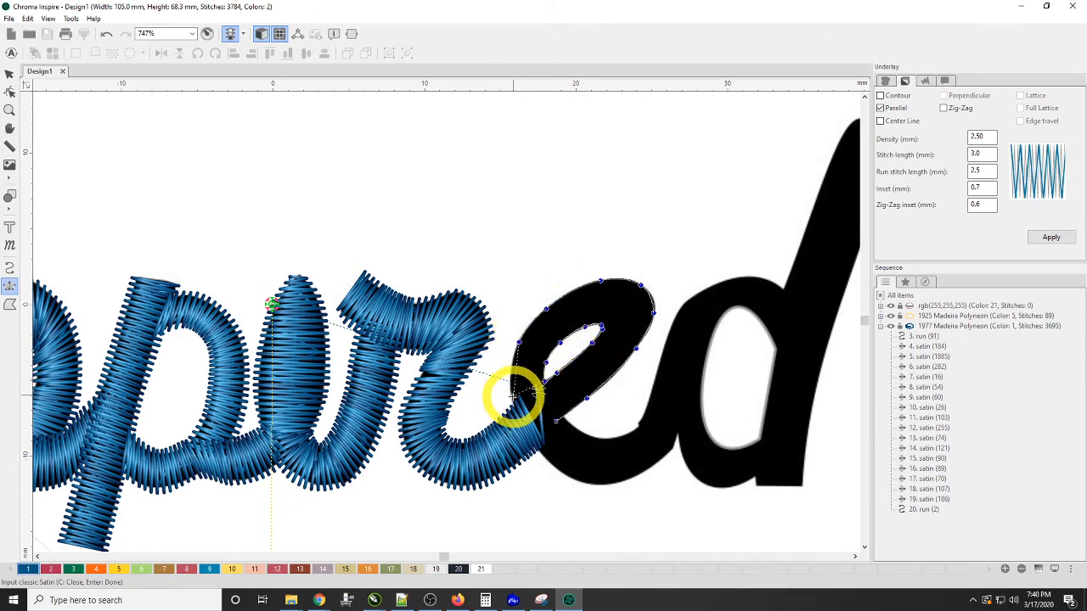
{"action": "left_click", "coordinate": [511, 389]}
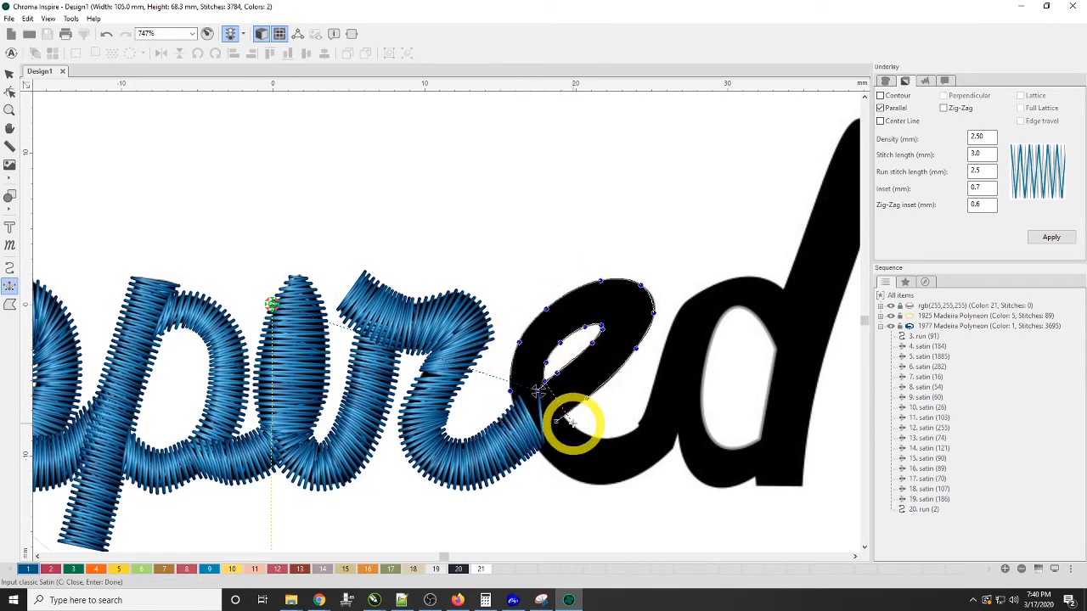
Continue the satin point pairs around the bottom curve of the "e" from below the crossbar to the base of its tail.
{"action": "left_click", "coordinate": [567, 422]}
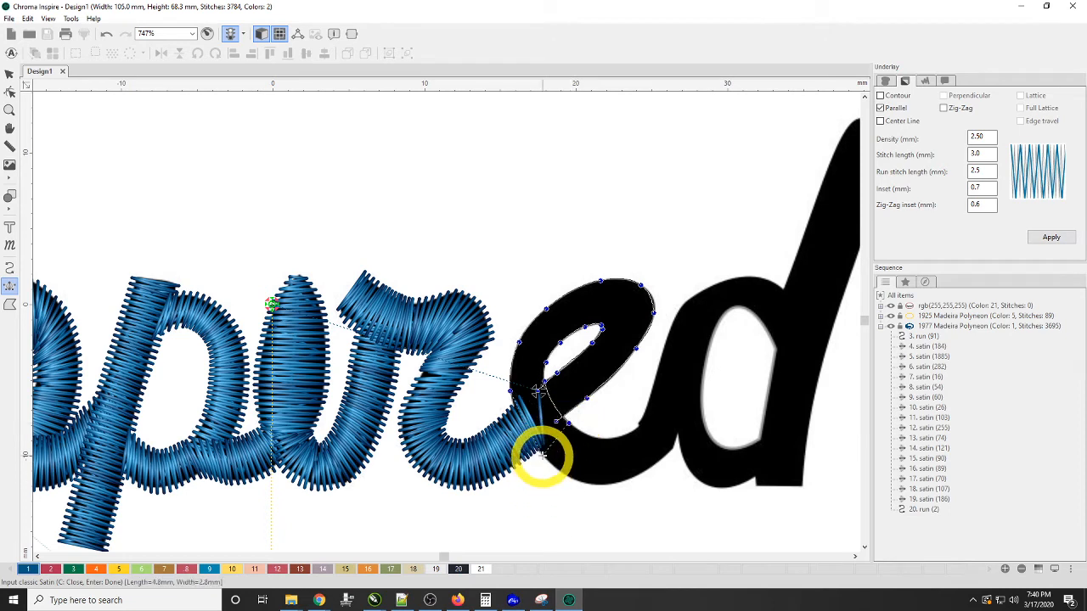
{"action": "left_click", "coordinate": [591, 437]}
{"action": "left_click", "coordinate": [582, 482]}
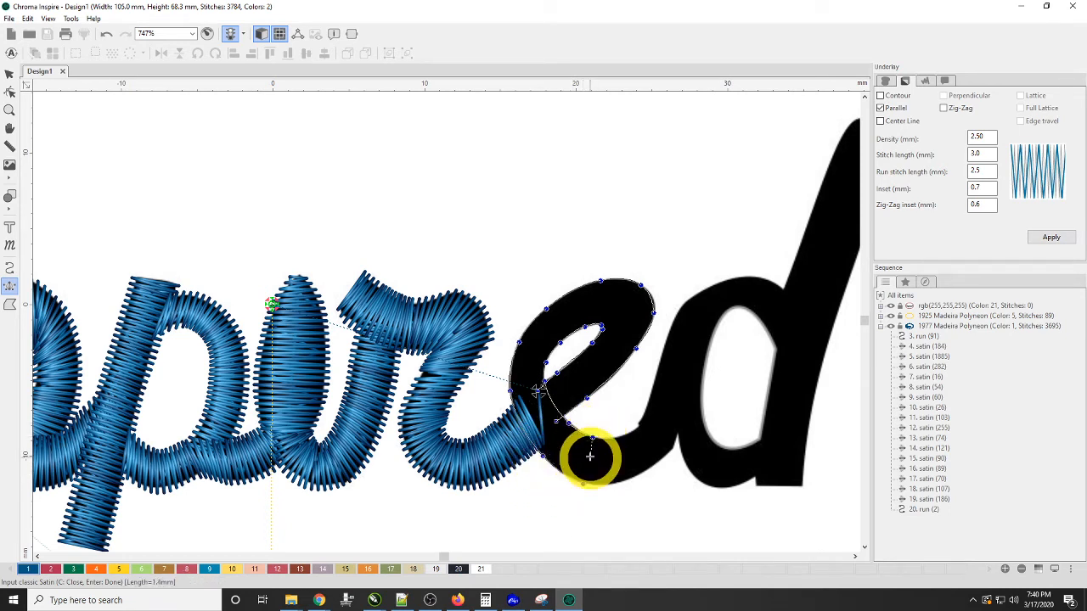
{"action": "left_click", "coordinate": [626, 434]}
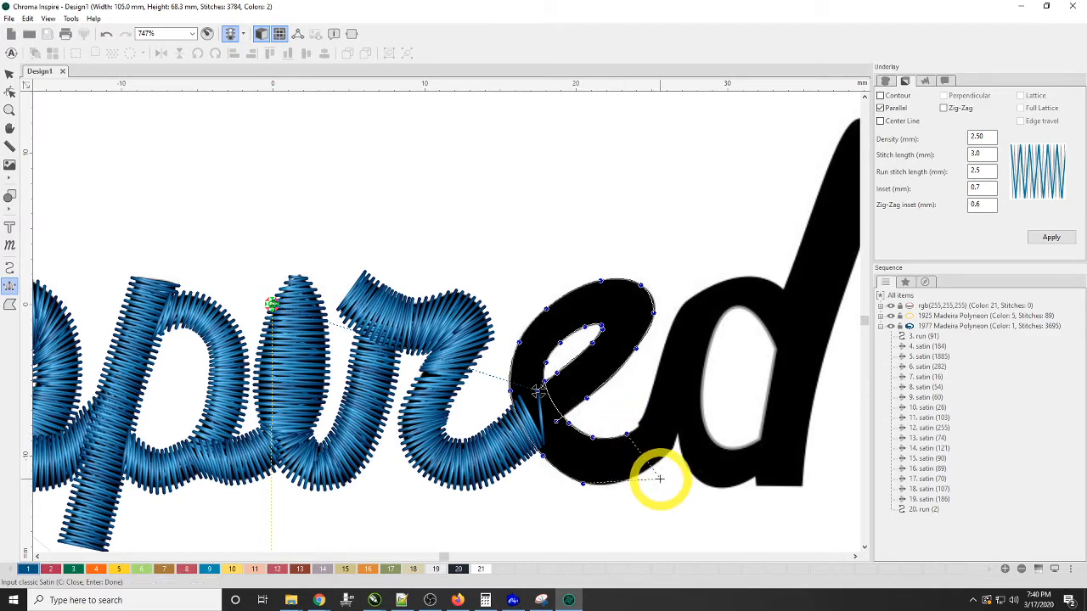
{"action": "left_click", "coordinate": [656, 462]}
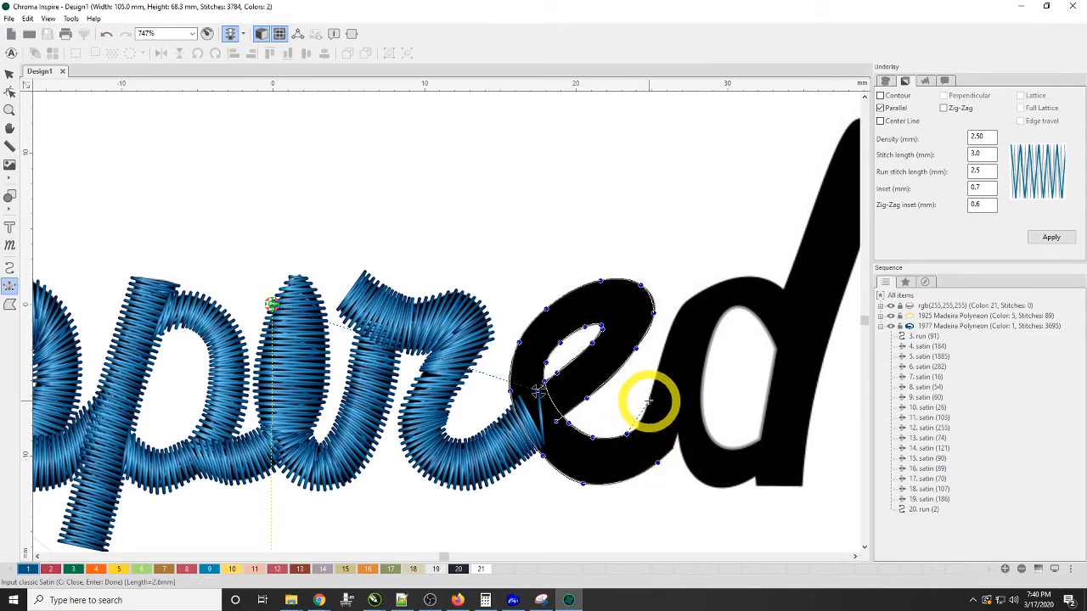
Finish the "e" column up its tail into the bowl of the "d", with the entry and exit points at the tail's upper end.
{"action": "left_click", "coordinate": [650, 400]}
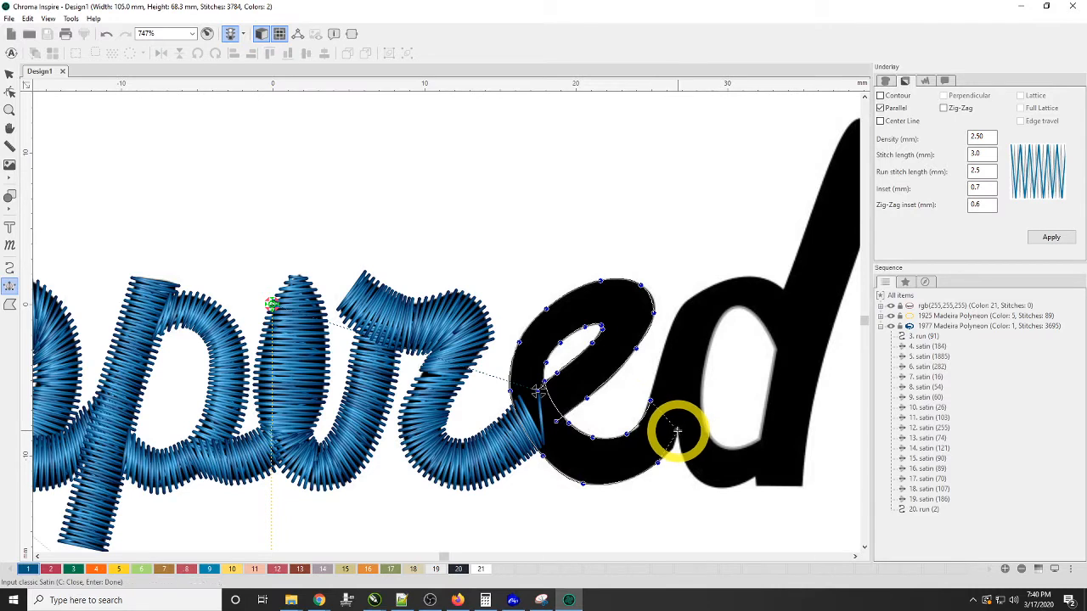
{"action": "left_click", "coordinate": [676, 431]}
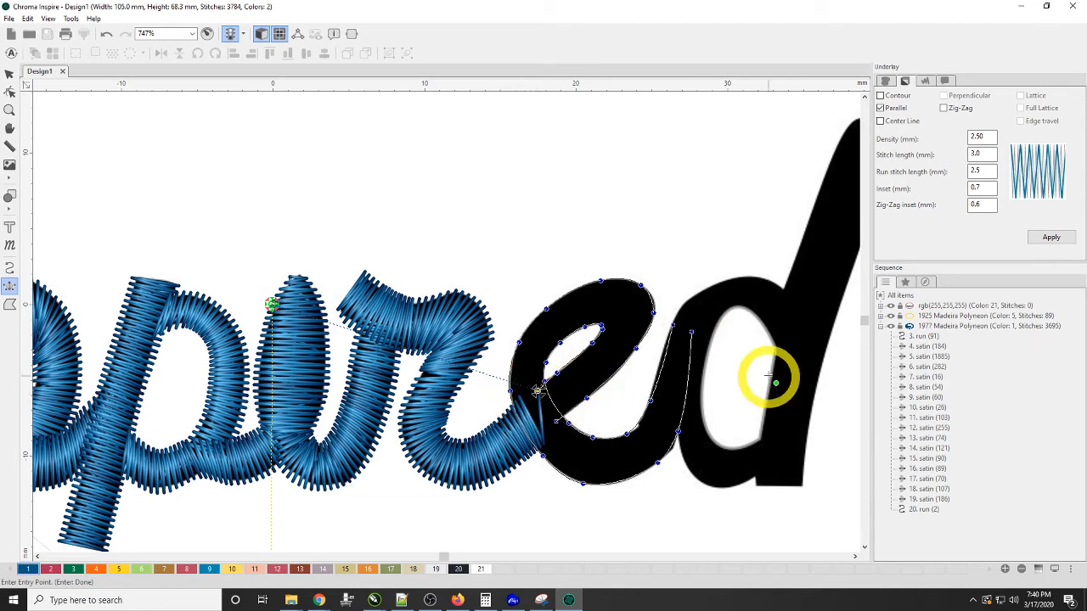
{"action": "left_click", "coordinate": [692, 331]}
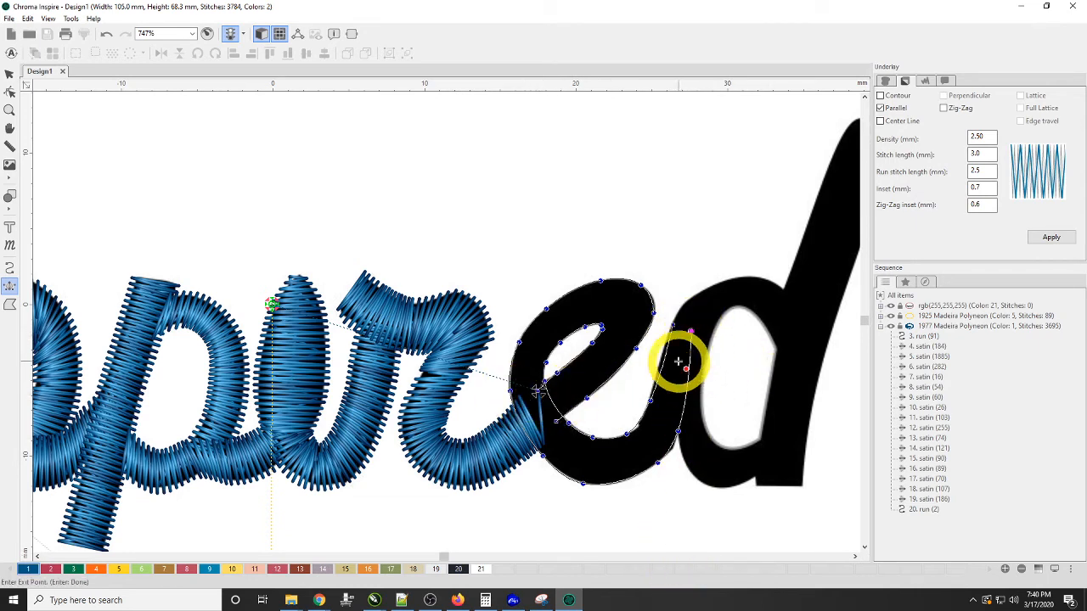
{"action": "left_click", "coordinate": [710, 335]}
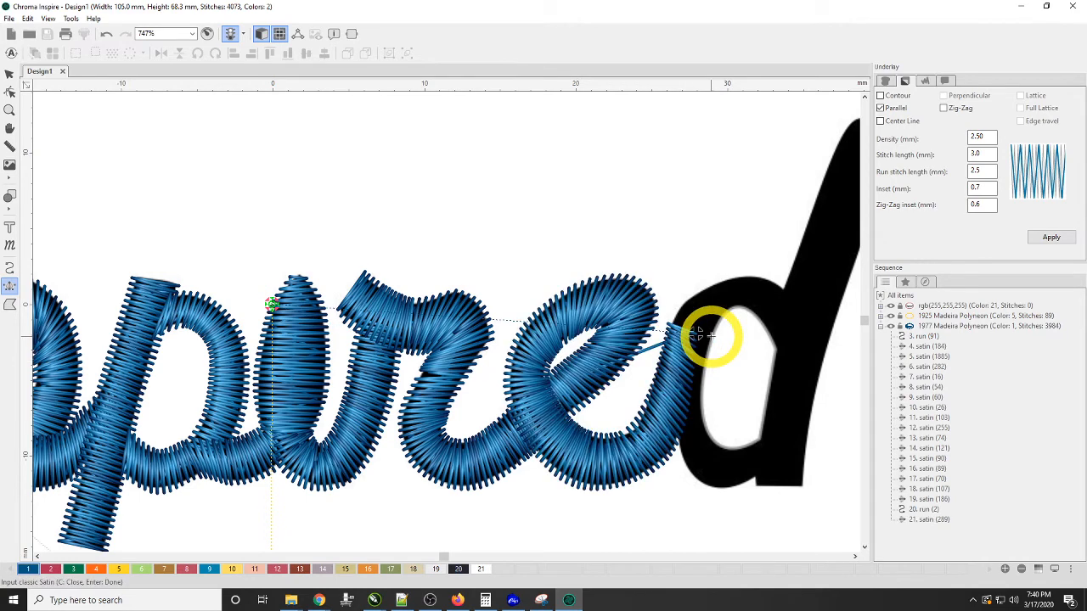
Start a satin column for the bowl of the "d" inside its stem and place the first two point pairs toward the bowl's top.
{"action": "left_click", "coordinate": [855, 557]}
{"action": "left_click", "coordinate": [855, 557]}
{"action": "left_click", "coordinate": [855, 557]}
{"action": "left_click", "coordinate": [855, 557]}
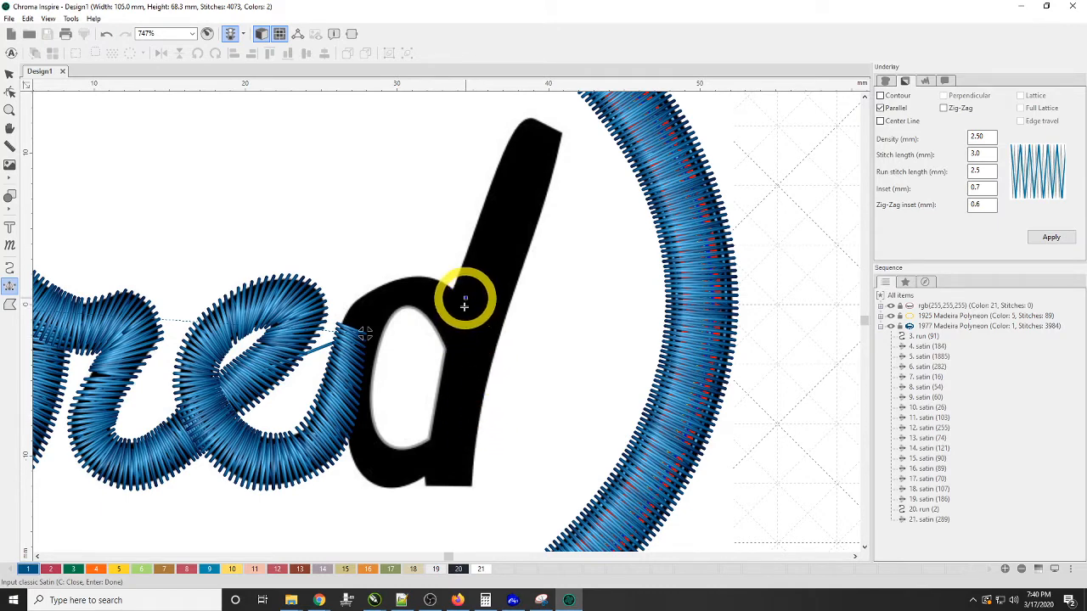
{"action": "left_click", "coordinate": [453, 359]}
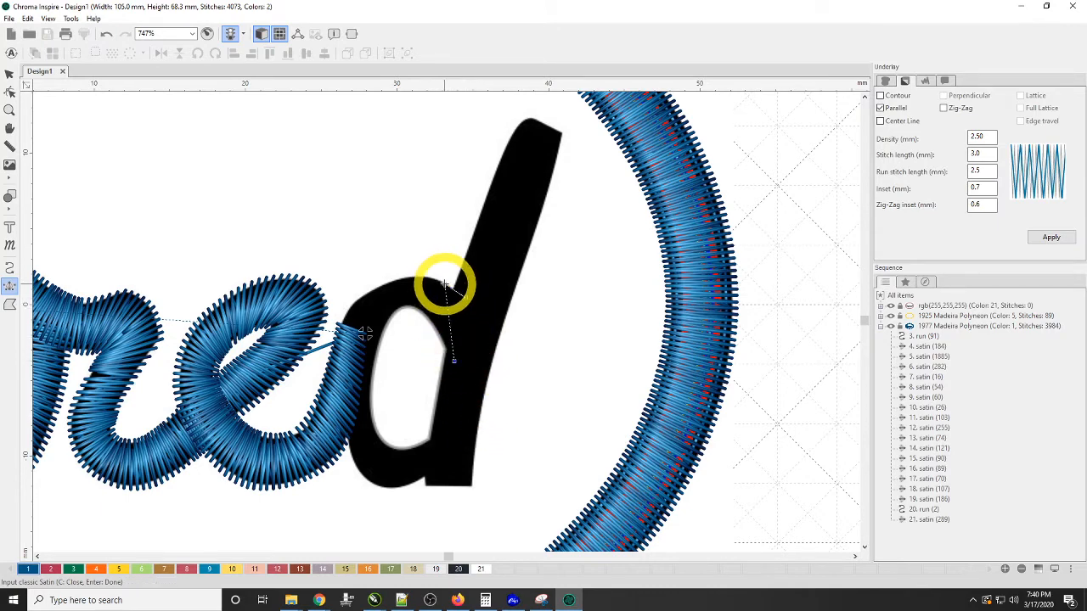
{"action": "left_click", "coordinate": [444, 284]}
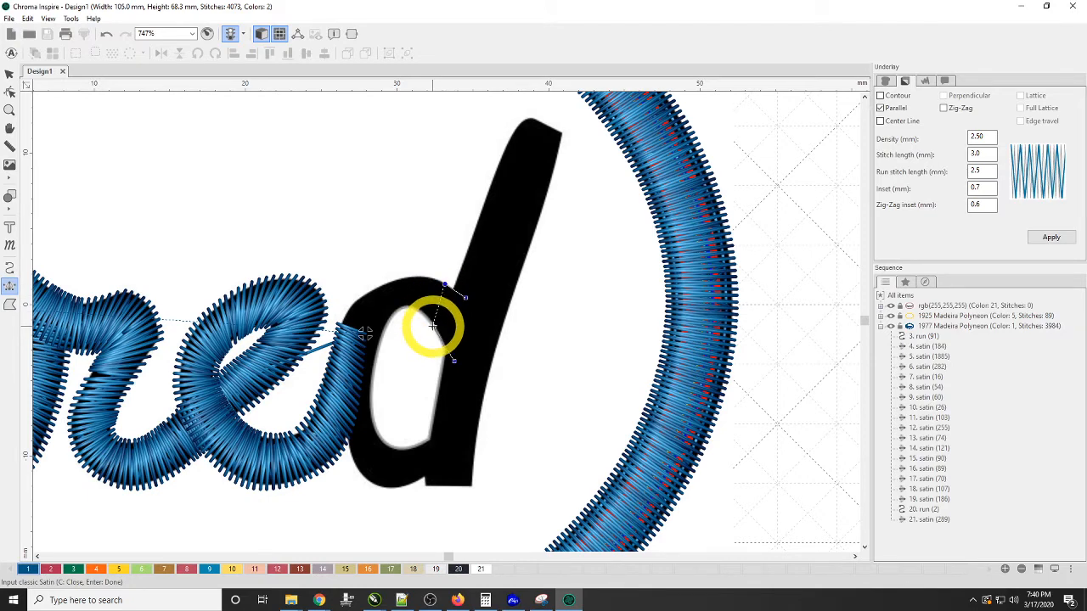
{"action": "left_click", "coordinate": [433, 325]}
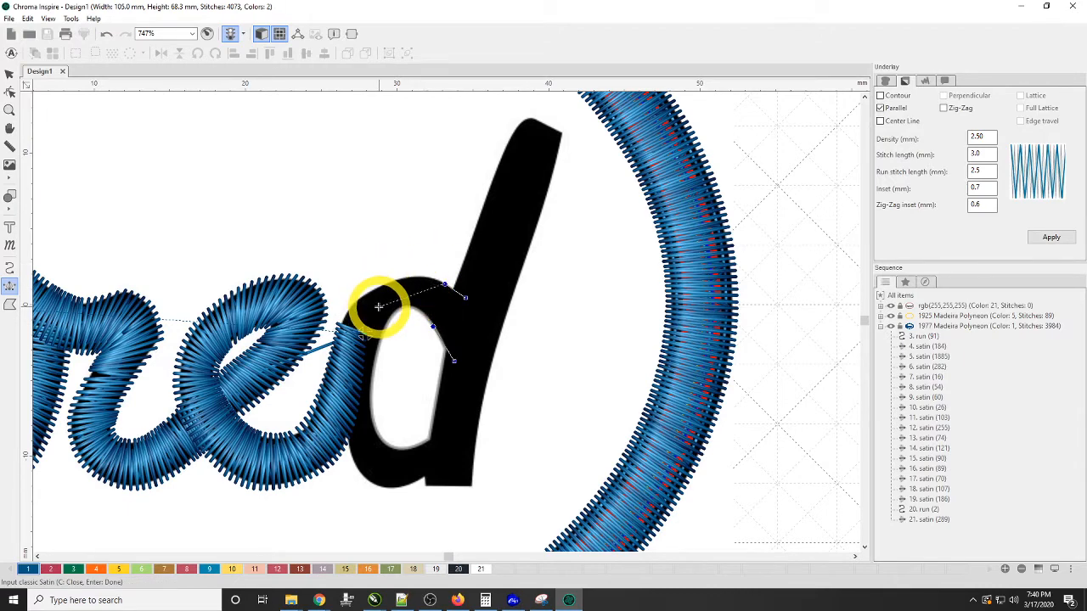
Continue the satin point pairs over the top of the "d" bowl to where it overlaps the tail of the "e".
{"action": "left_click", "coordinate": [415, 277]}
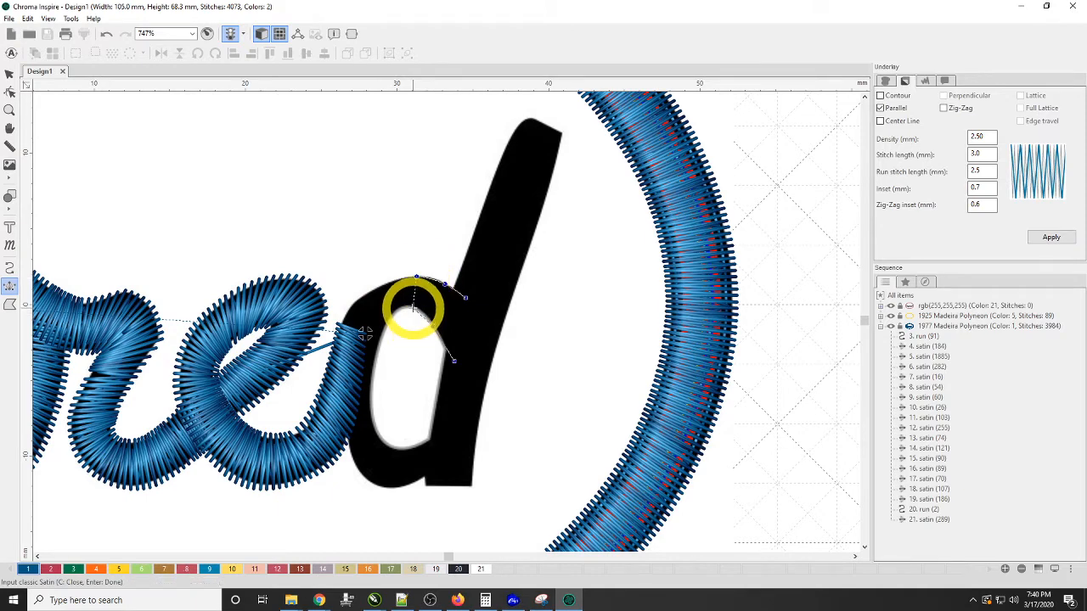
{"action": "left_click", "coordinate": [433, 326]}
{"action": "left_click", "coordinate": [374, 288]}
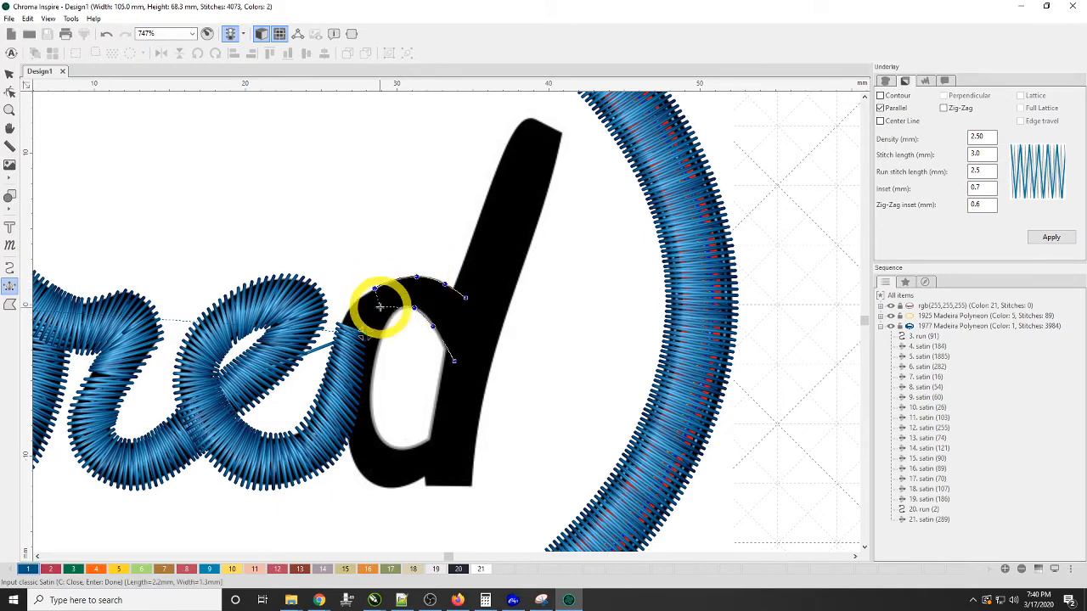
{"action": "left_click", "coordinate": [391, 311]}
{"action": "left_click", "coordinate": [349, 314]}
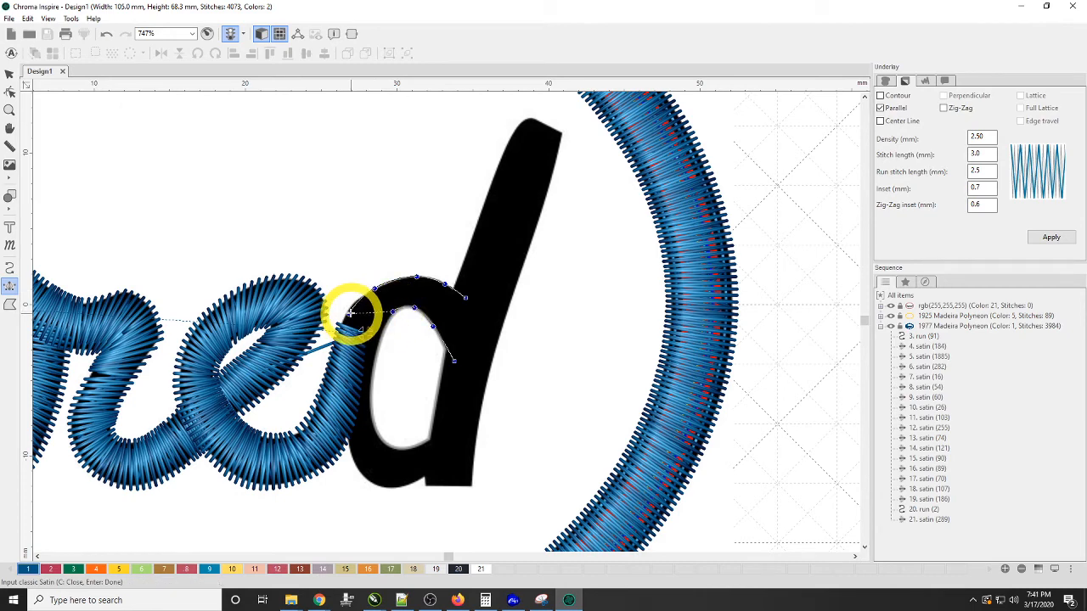
{"action": "left_click", "coordinate": [342, 322]}
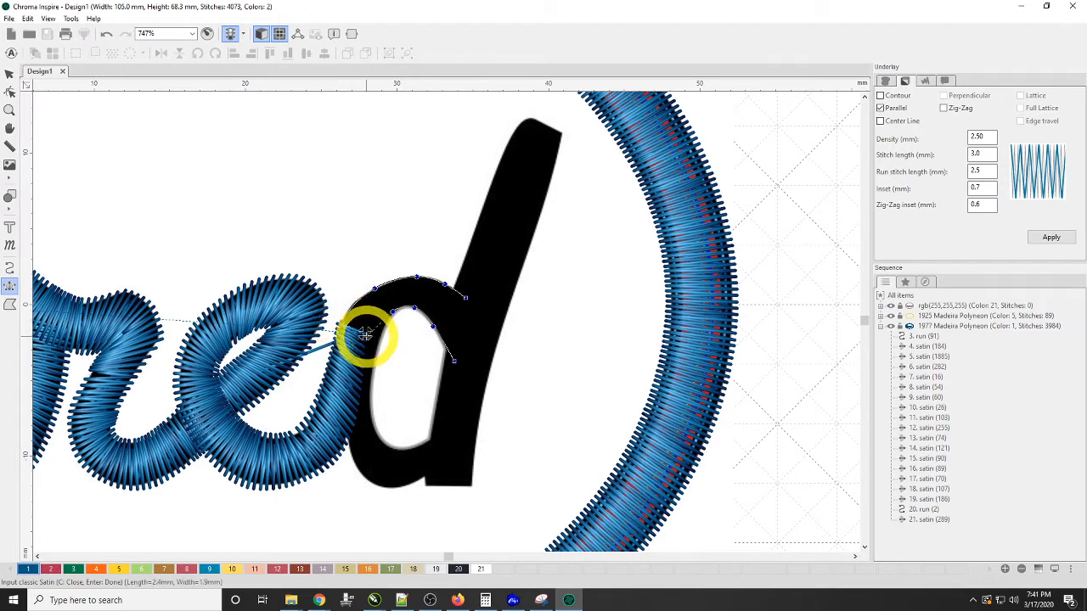
{"action": "left_click", "coordinate": [379, 332]}
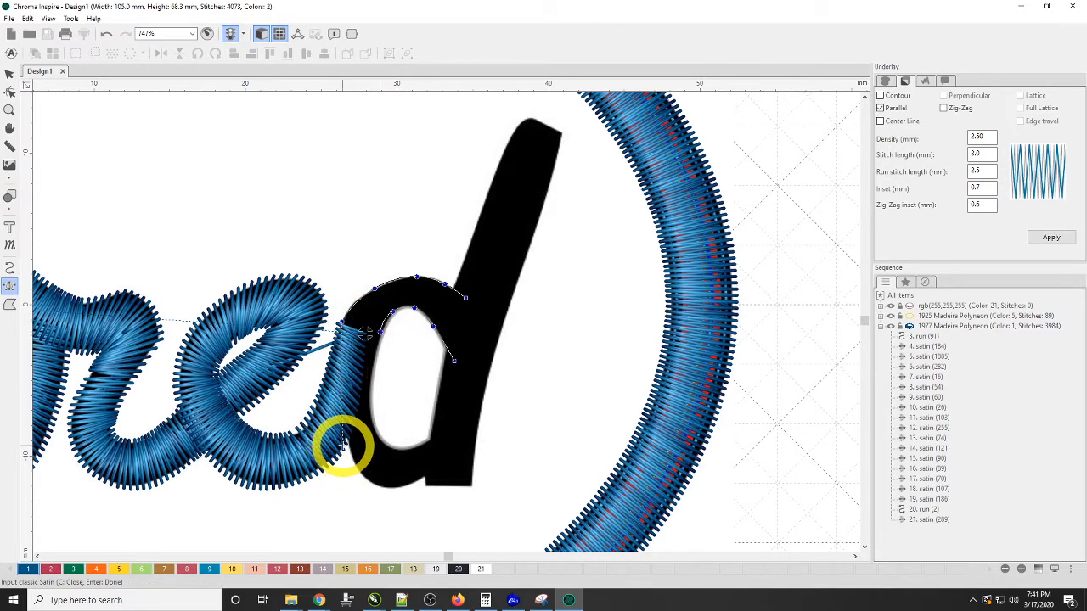
Continue the satin point pairs down the outer side of the "d" bowl and around its bottom curve.
{"action": "left_click", "coordinate": [348, 441]}
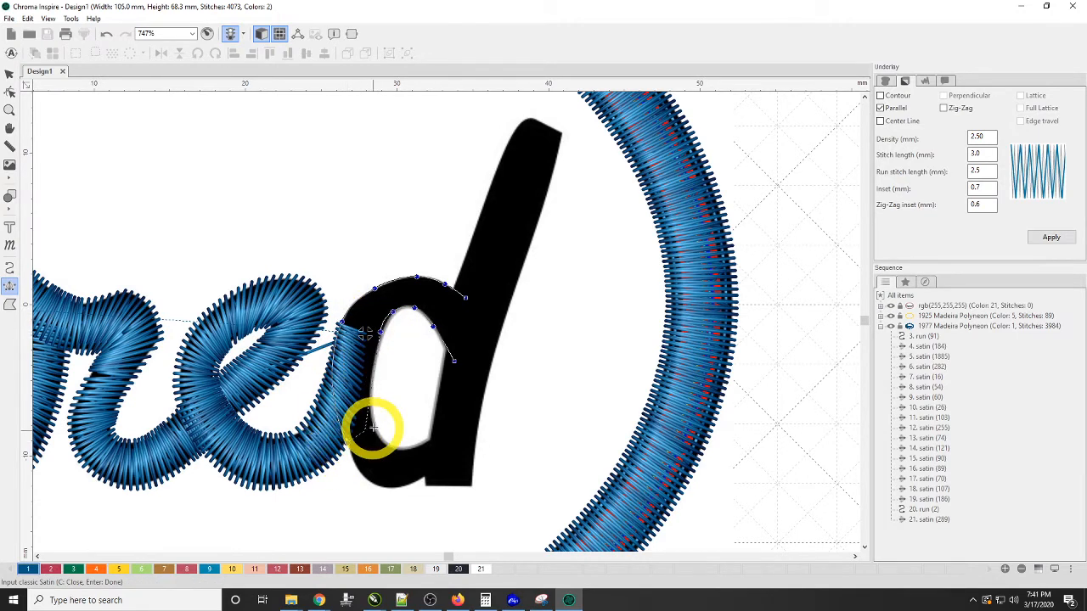
{"action": "left_click", "coordinate": [373, 427]}
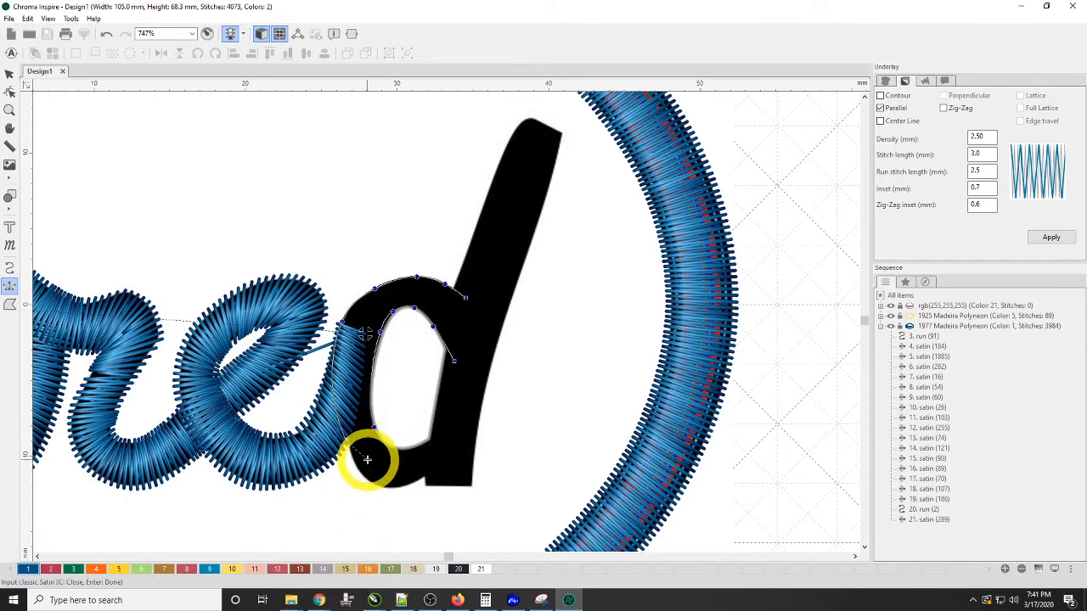
{"action": "left_click", "coordinate": [365, 480]}
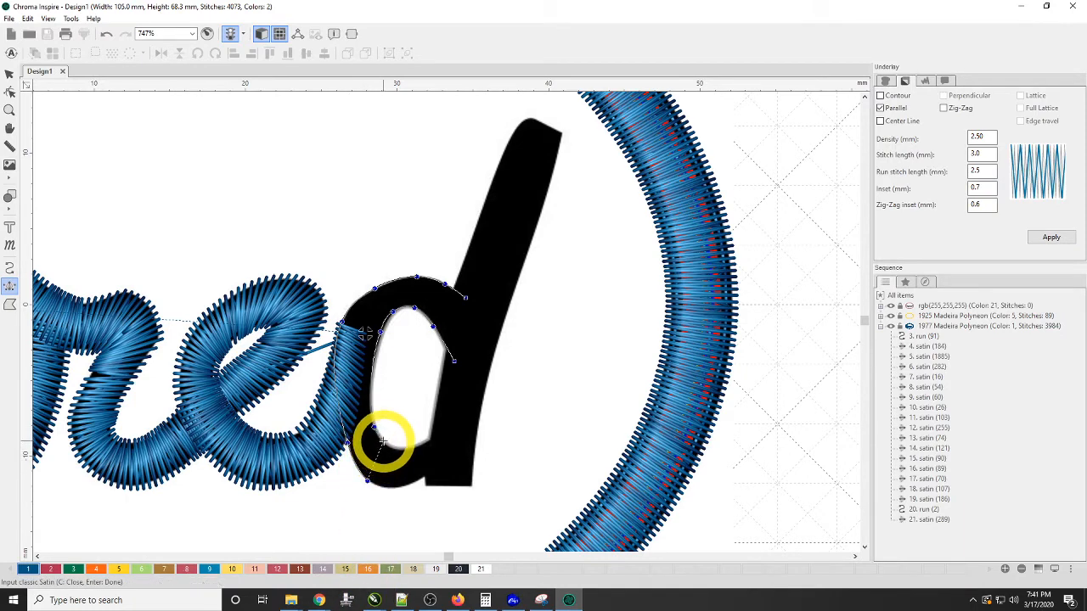
{"action": "left_click", "coordinate": [383, 441]}
{"action": "left_click", "coordinate": [406, 484]}
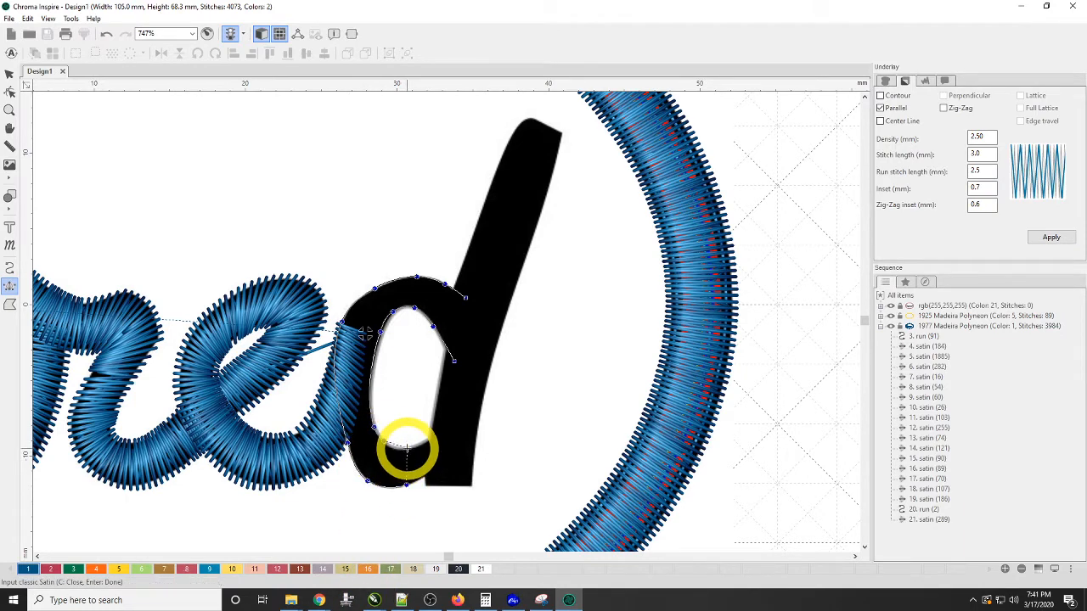
{"action": "left_click", "coordinate": [402, 449]}
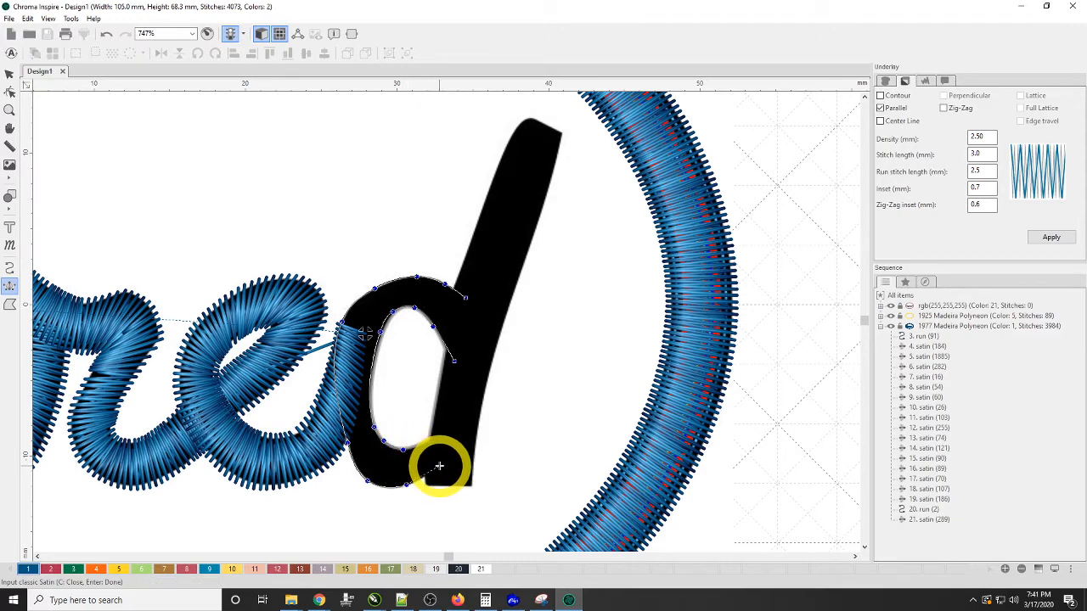
Finish the "d" bowl column inside the stem, with the entry point by the end of the "e" tail and the exit point at the bowl's lower end.
{"action": "left_click", "coordinate": [440, 464]}
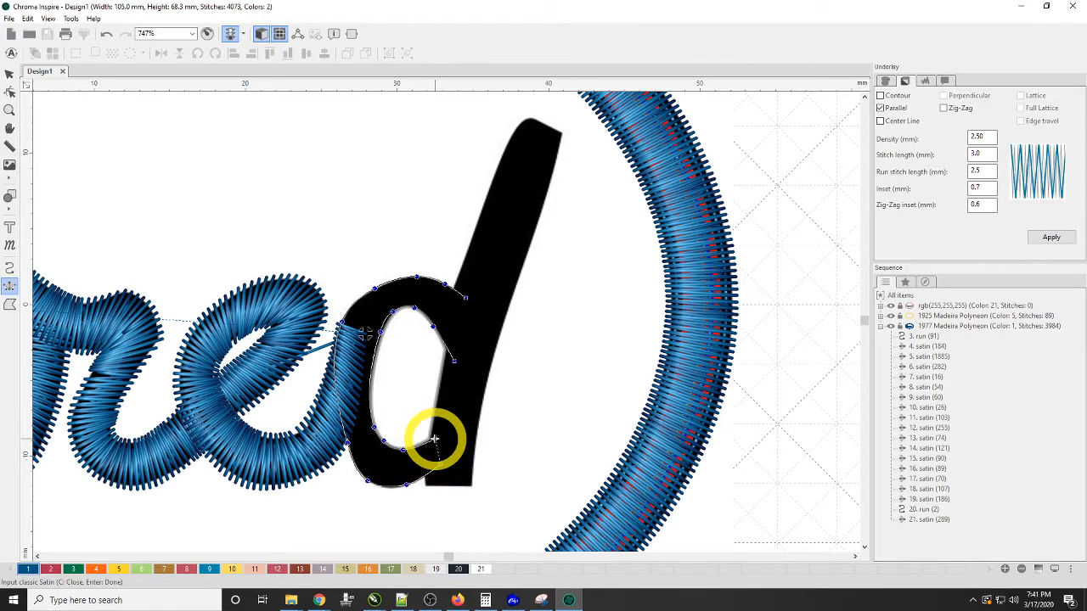
{"action": "left_click", "coordinate": [434, 440]}
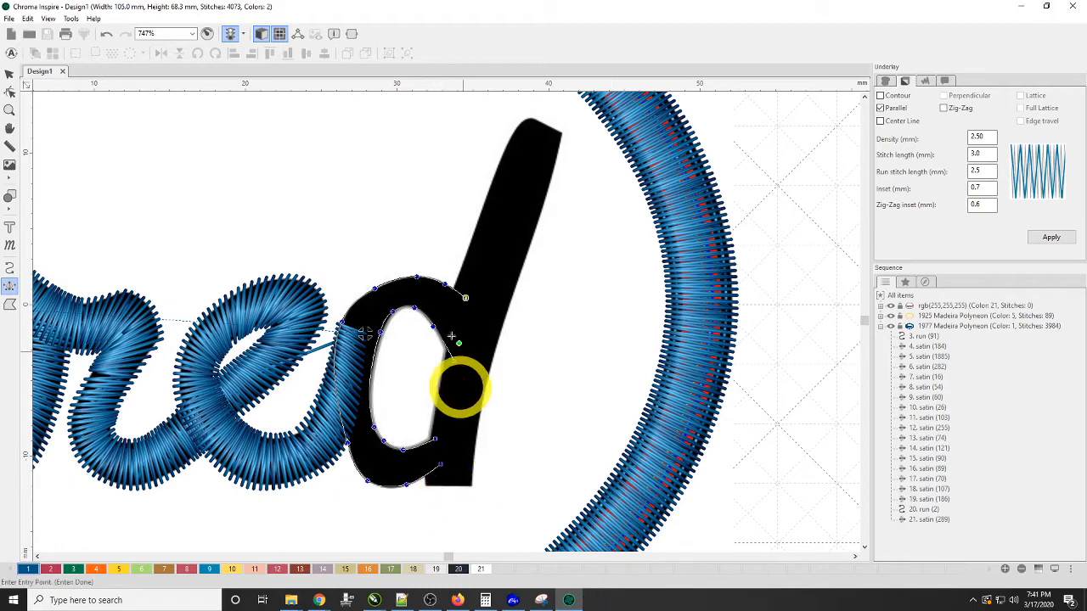
{"action": "left_click", "coordinate": [379, 331]}
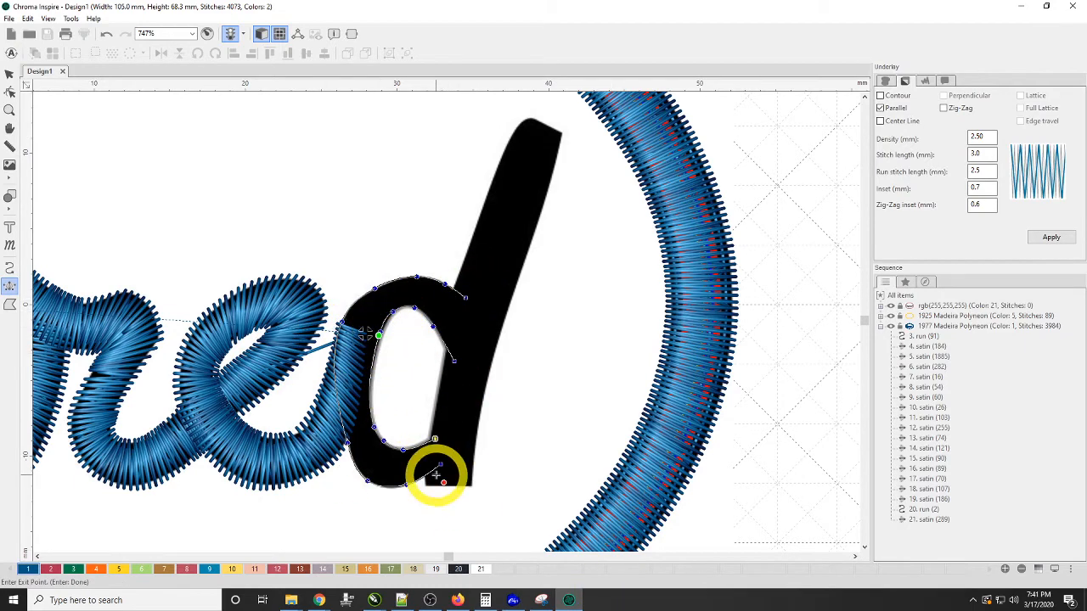
{"action": "left_click", "coordinate": [434, 439]}
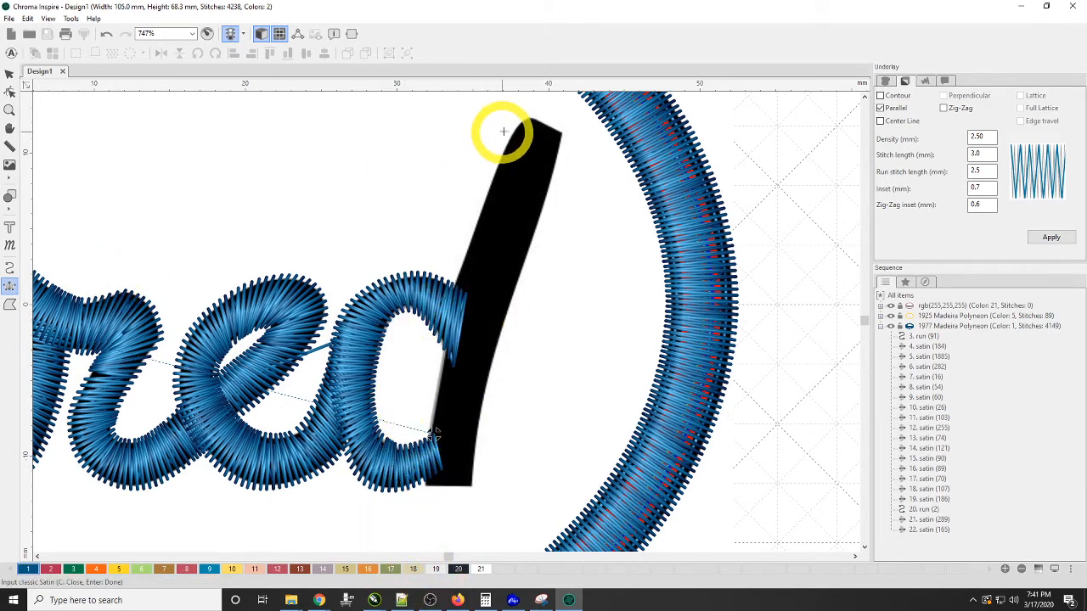
Start a satin column for the stem of the "d" at its slanted top and place point pairs down to where the bowl joins.
{"action": "left_click", "coordinate": [532, 118]}
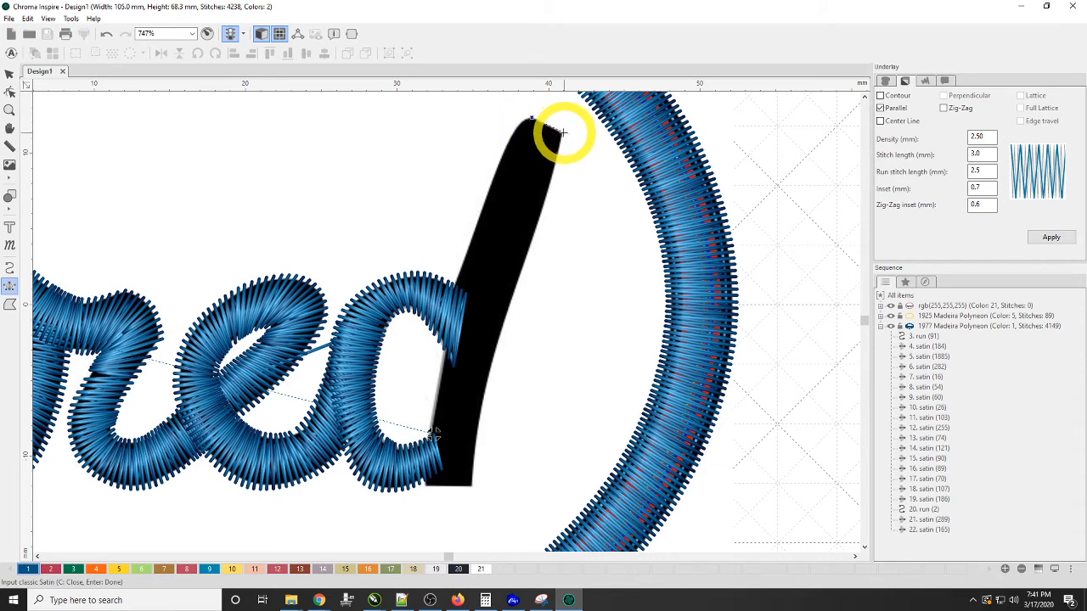
{"action": "left_click", "coordinate": [561, 133]}
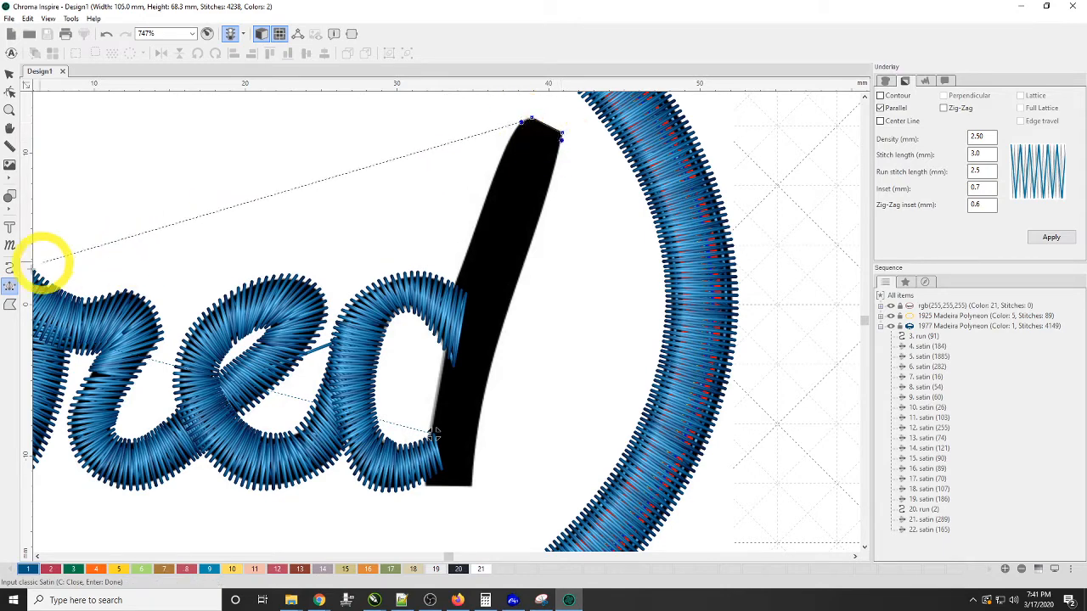
{"action": "left_click", "coordinate": [507, 141]}
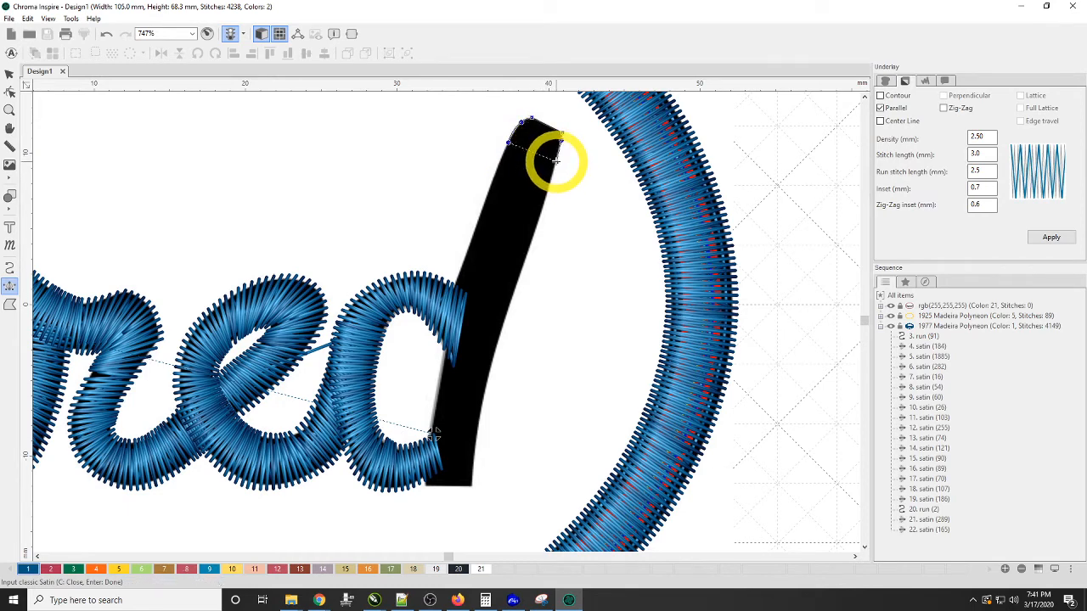
{"action": "left_click", "coordinate": [554, 160]}
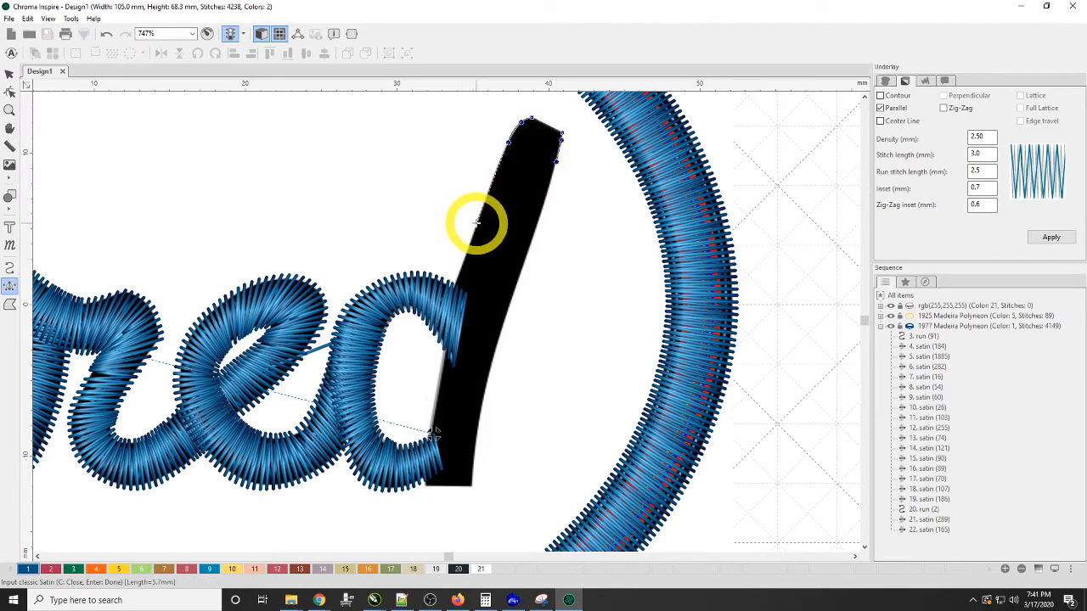
{"action": "left_click", "coordinate": [478, 223]}
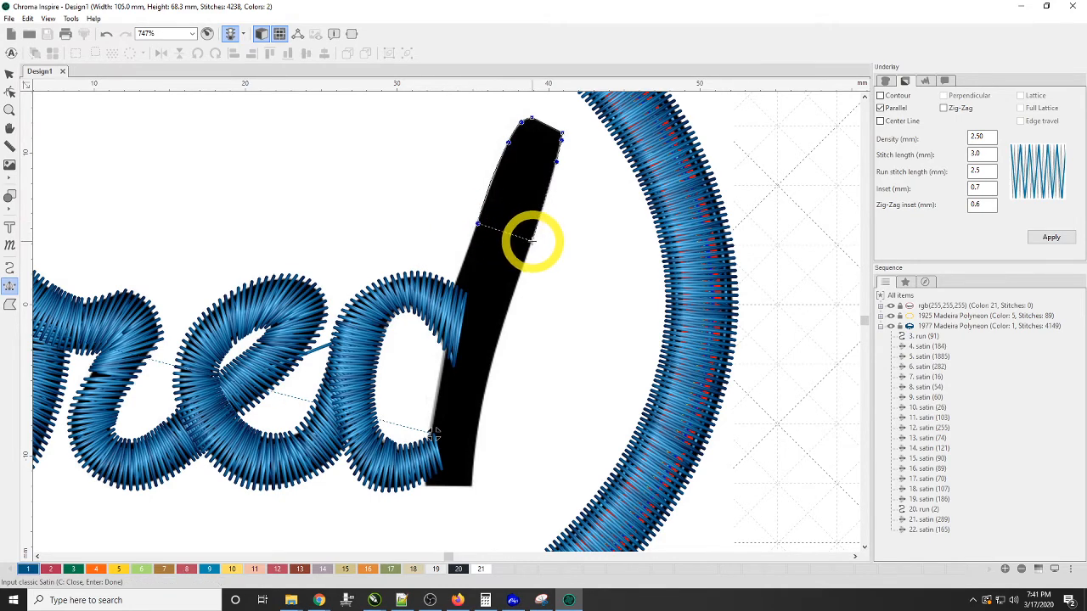
{"action": "left_click", "coordinate": [532, 242]}
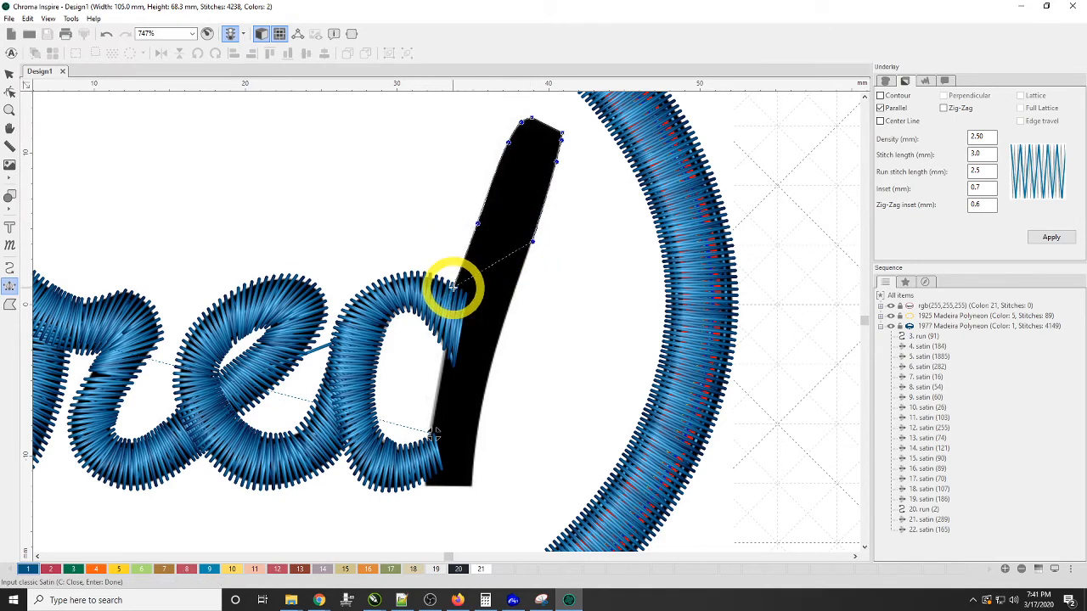
{"action": "left_click", "coordinate": [453, 288]}
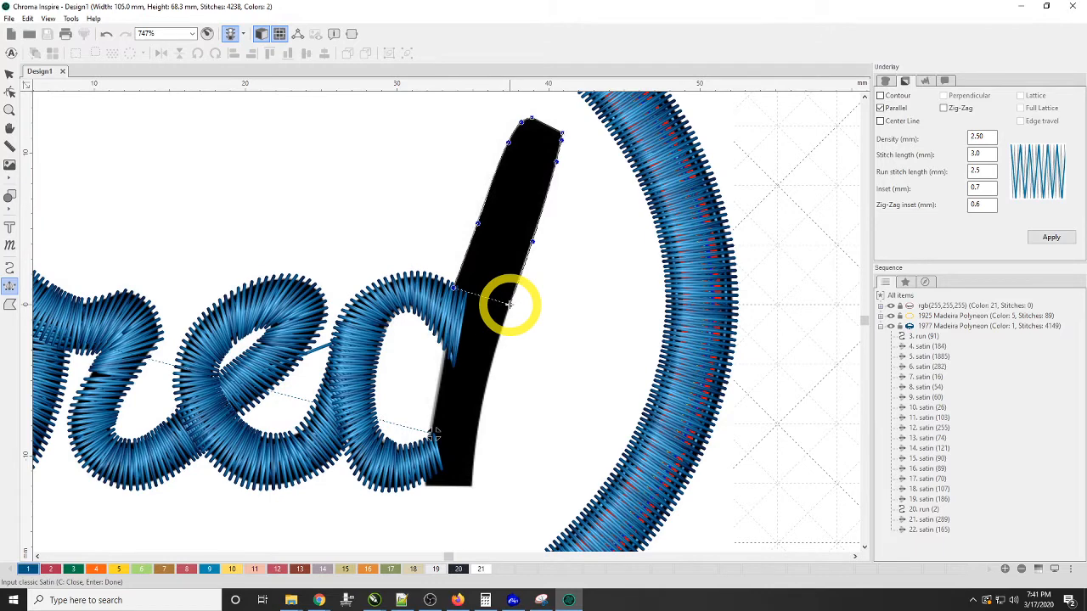
{"action": "left_click", "coordinate": [508, 304]}
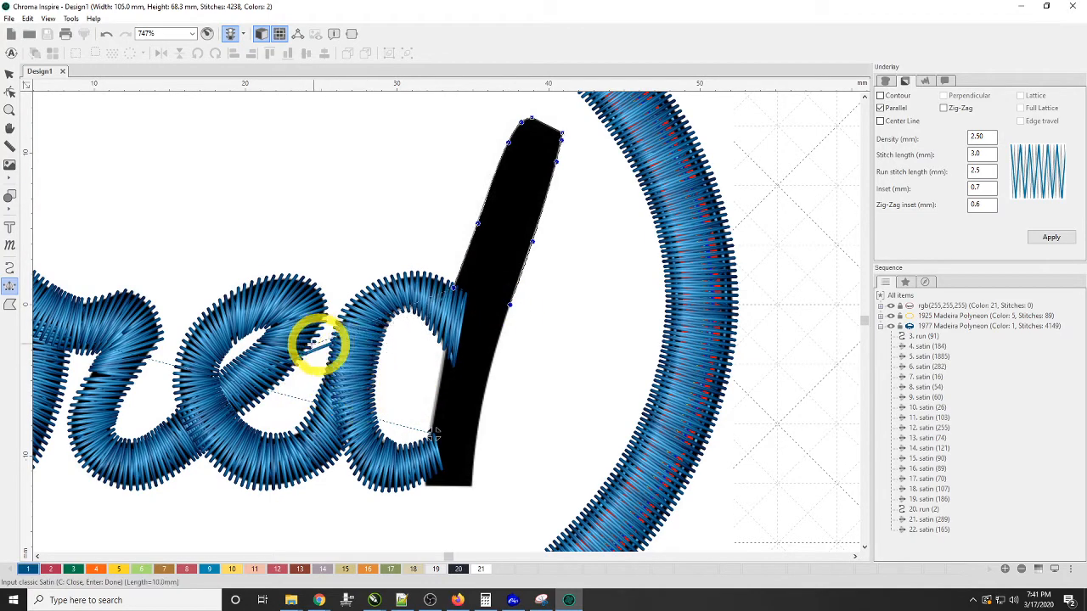
Finish the "d" stem column down to its flat base, with both entry and exit points at the bowl's lower end.
{"action": "left_click", "coordinate": [437, 393]}
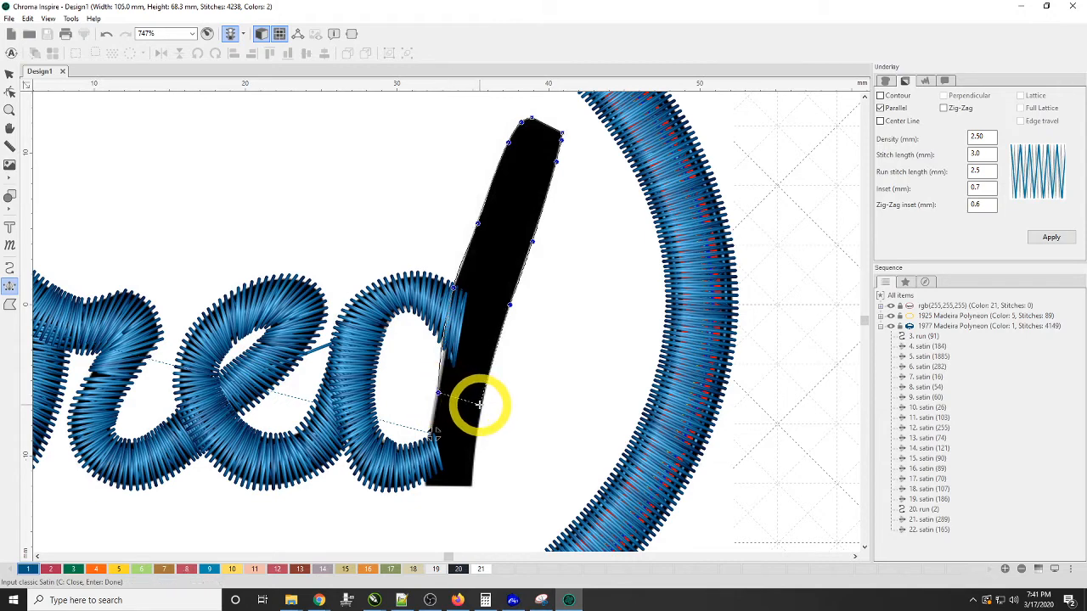
{"action": "left_click", "coordinate": [482, 399]}
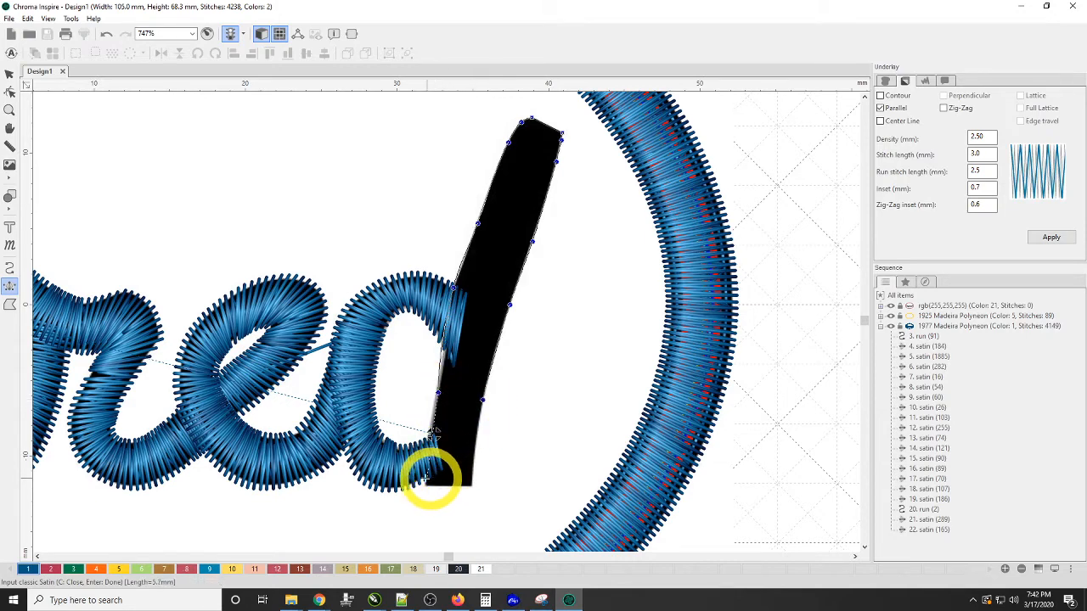
{"action": "left_click", "coordinate": [426, 482]}
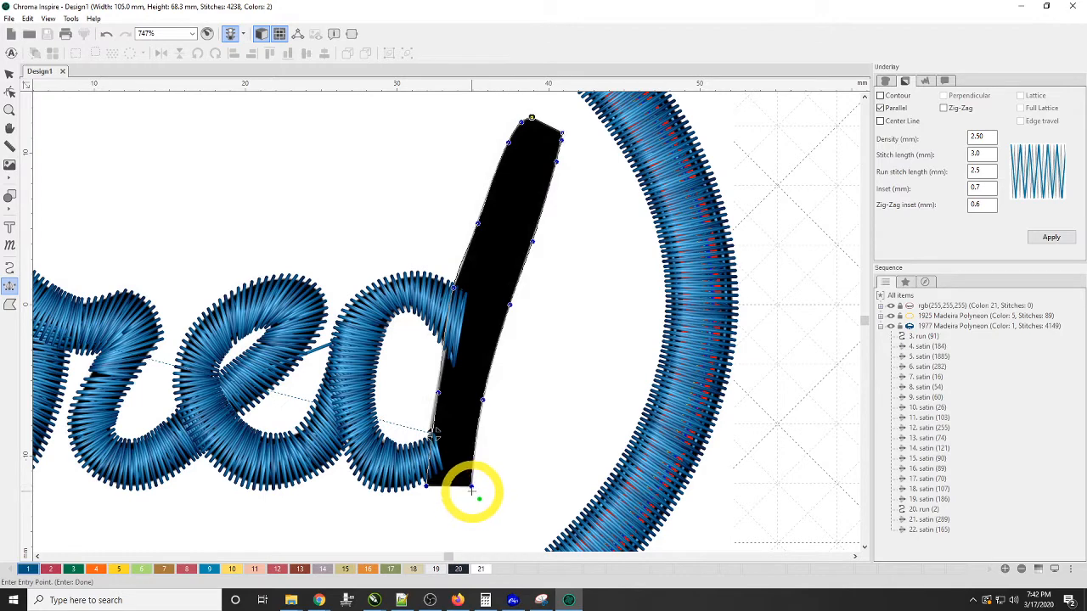
{"action": "left_click", "coordinate": [433, 434]}
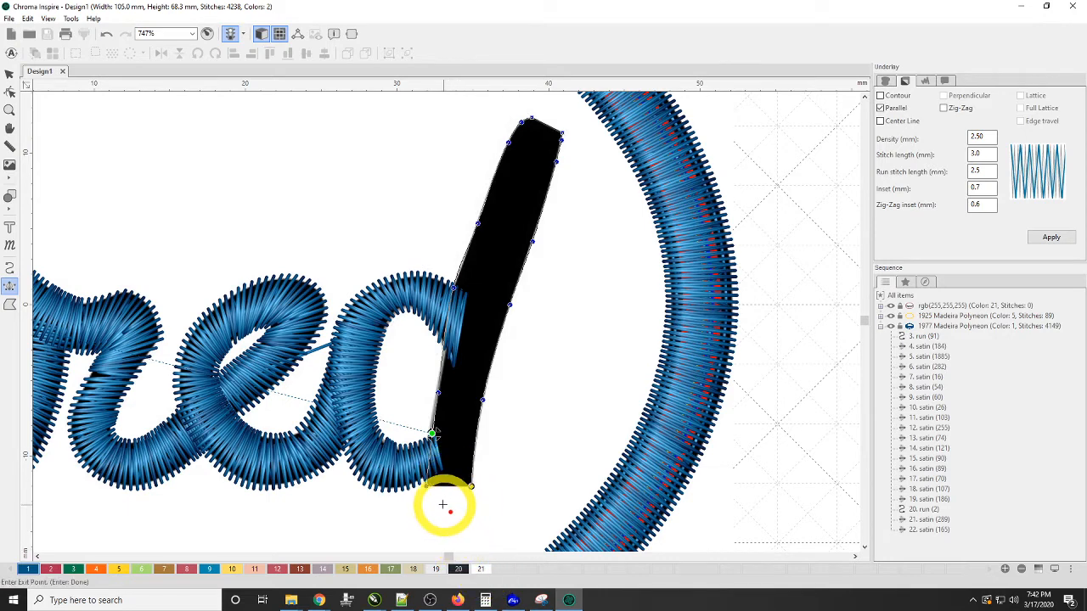
{"action": "left_click", "coordinate": [433, 434]}
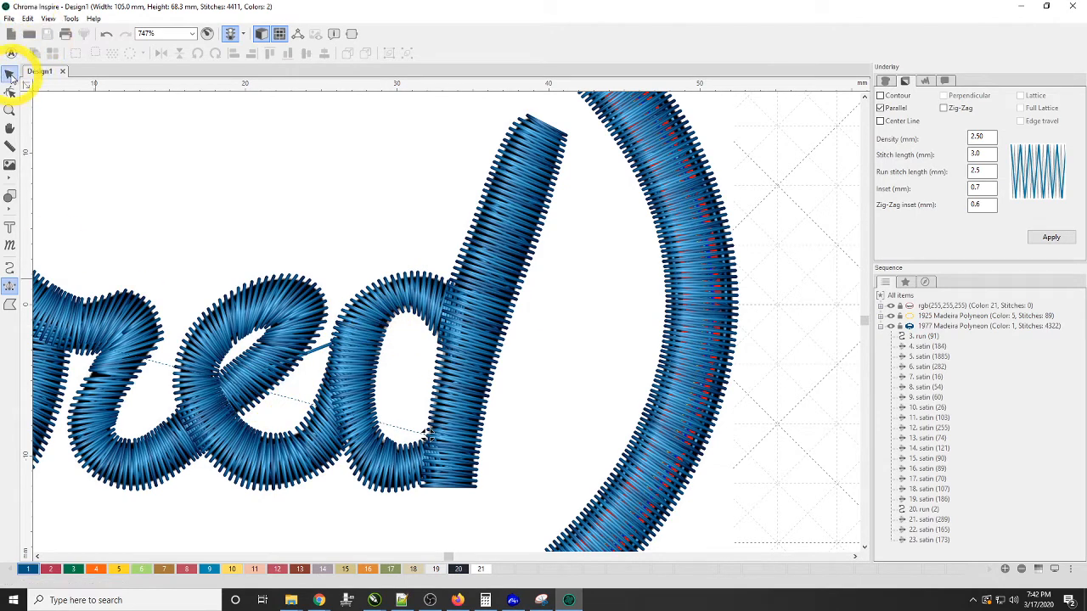
Move the entry point of the "e" satin column from its tail to the left curve where the crossbar begins.
{"action": "left_click", "coordinate": [10, 75]}
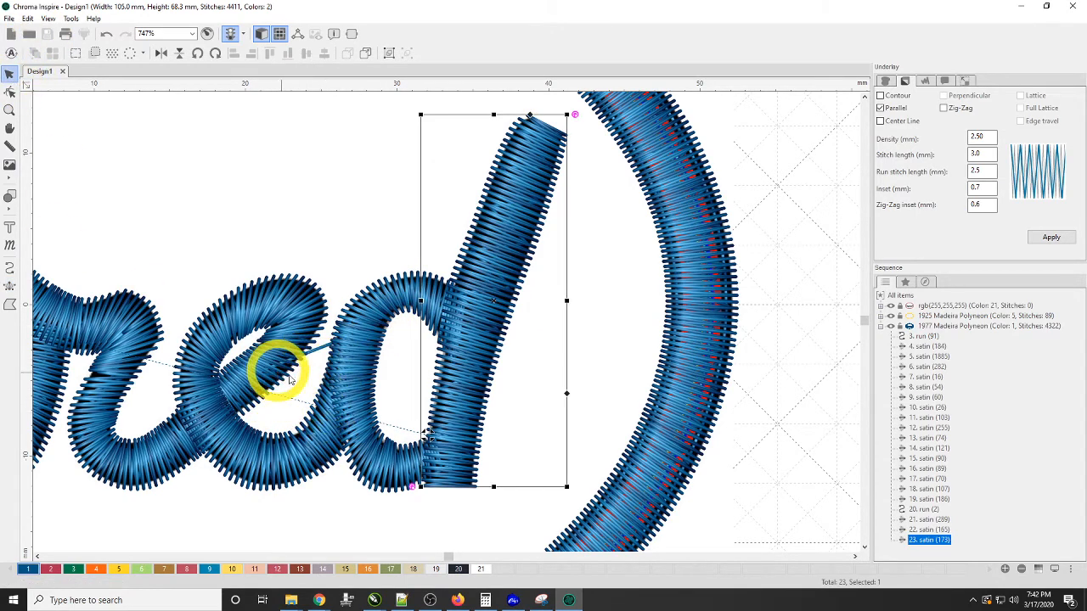
{"action": "left_click", "coordinate": [321, 351]}
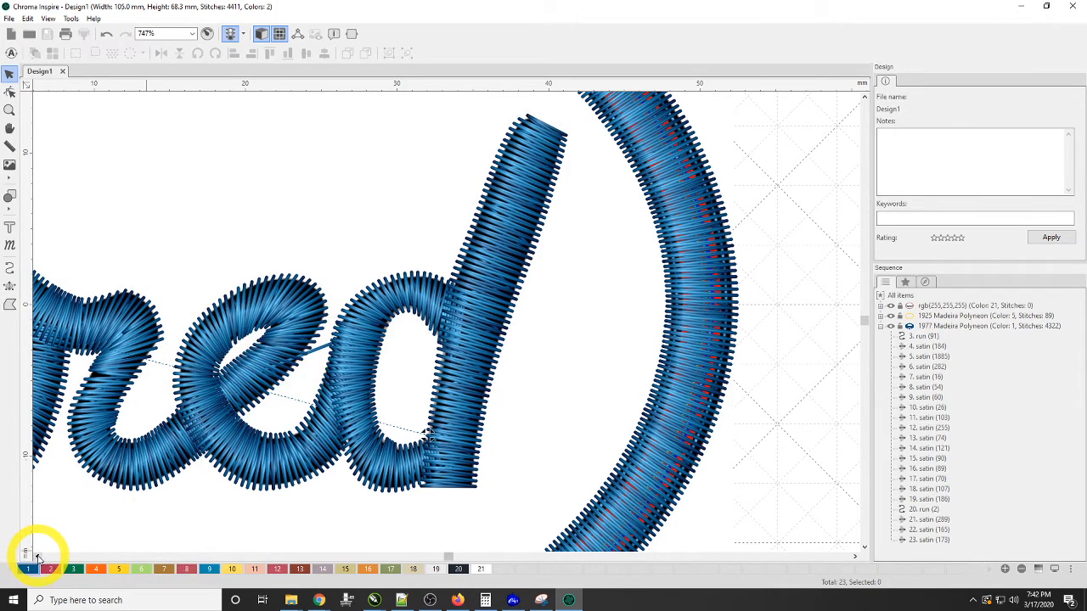
{"action": "left_click", "coordinate": [37, 557]}
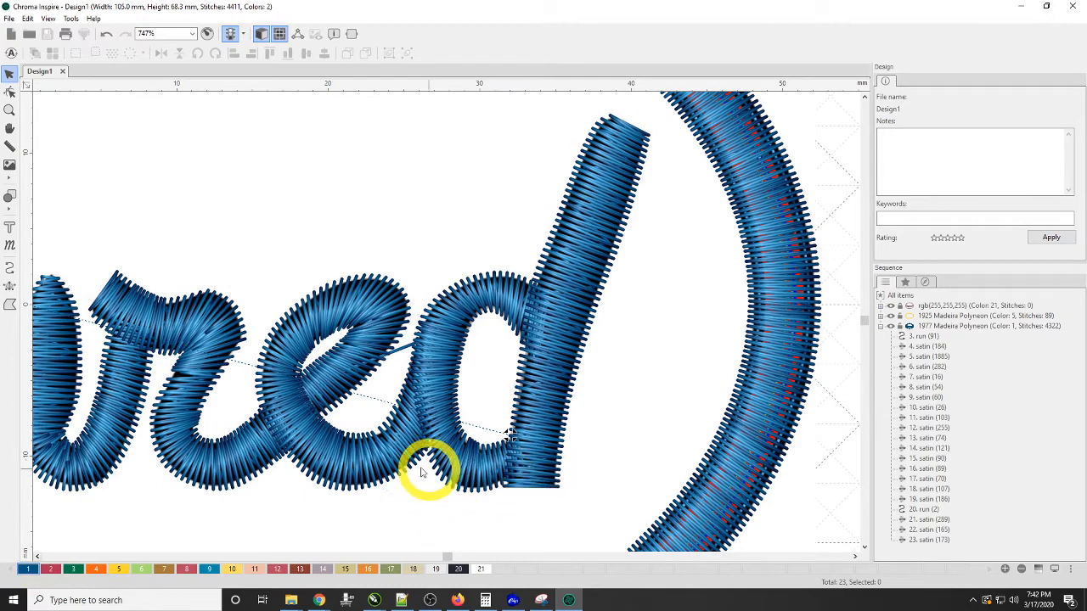
{"action": "left_click", "coordinate": [382, 458]}
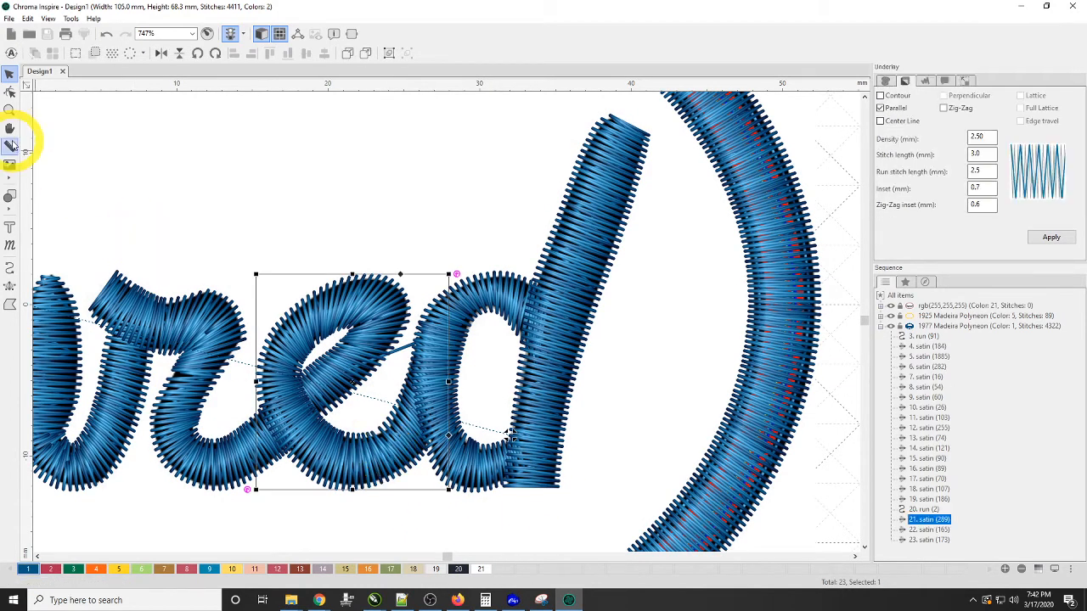
{"action": "left_click", "coordinate": [10, 93]}
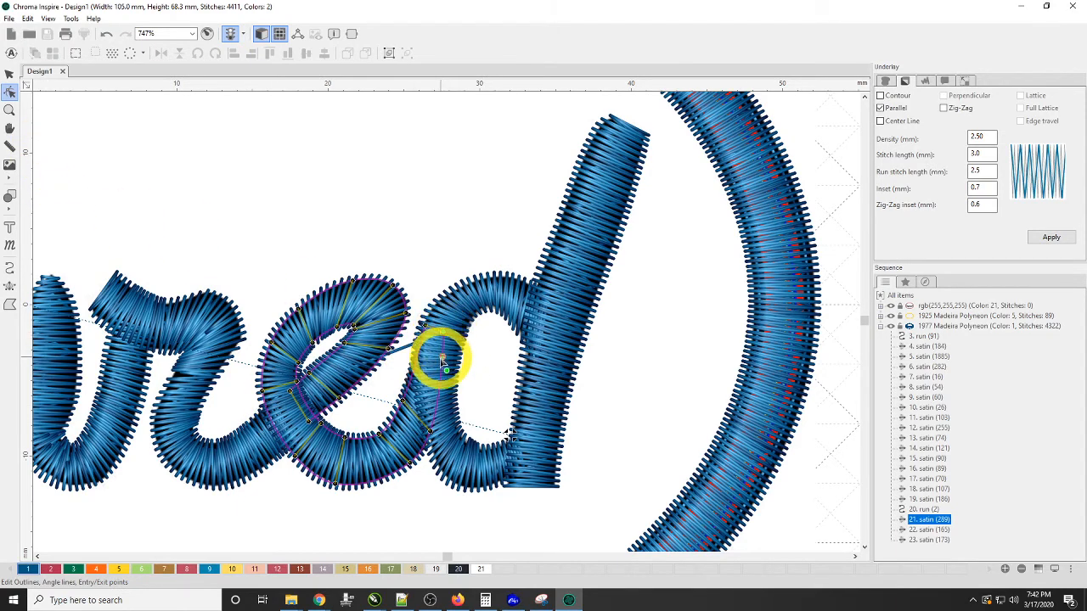
{"action": "left_click_drag", "start_coordinate": [442, 359], "coordinate": [289, 391]}
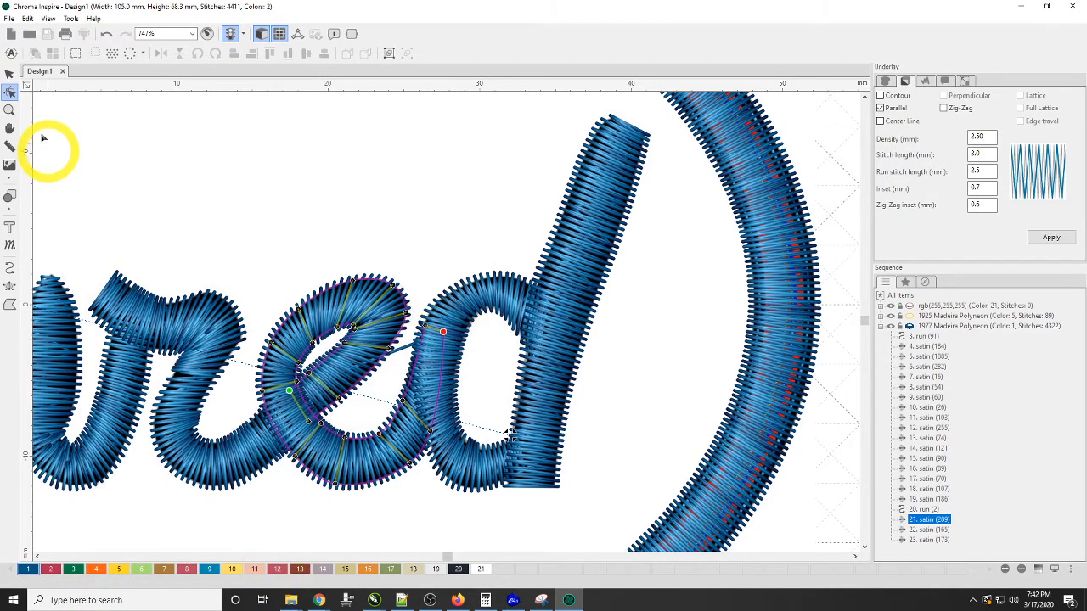
{"action": "left_click", "coordinate": [8, 77]}
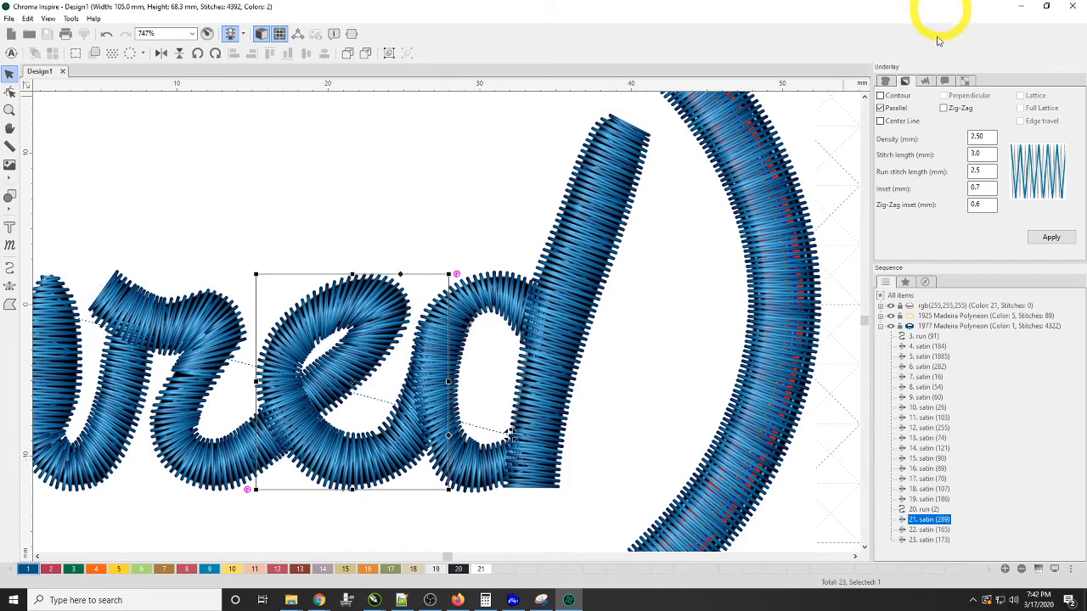
Show the fill settings of the "e" column and examine the whole oval design with its lettering.
{"action": "left_click", "coordinate": [888, 82]}
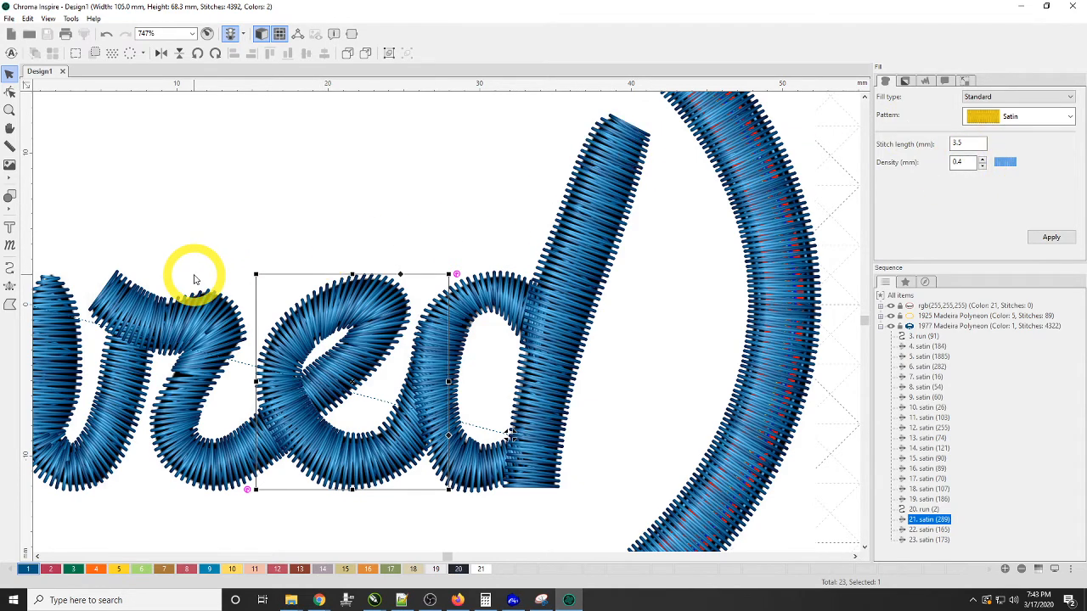
{"action": "scroll", "coordinate": [193, 279], "scroll_direction": "down", "scroll_amount": 2}
{"action": "scroll", "coordinate": [194, 280], "scroll_direction": "up", "scroll_amount": 2}
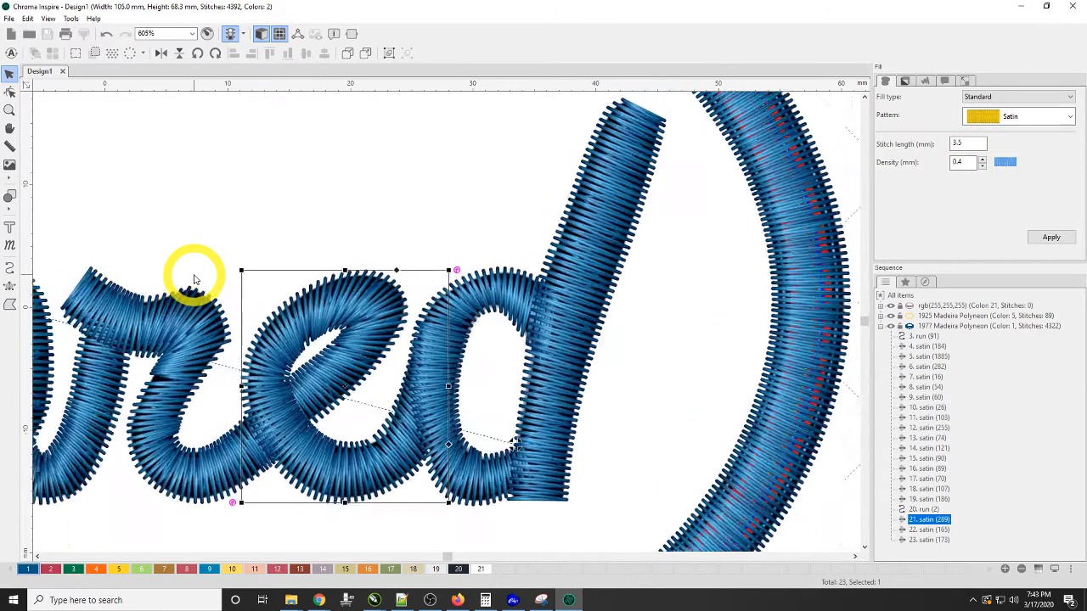
{"action": "scroll", "coordinate": [321, 340], "scroll_direction": "down", "scroll_amount": 10}
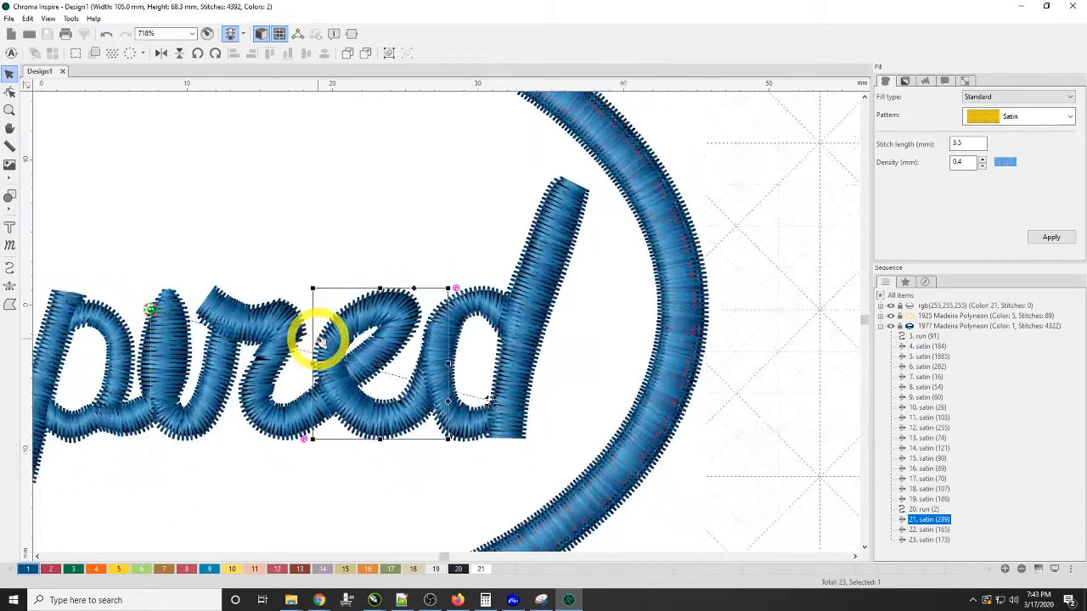
{"action": "scroll", "coordinate": [321, 341], "scroll_direction": "down", "scroll_amount": 5}
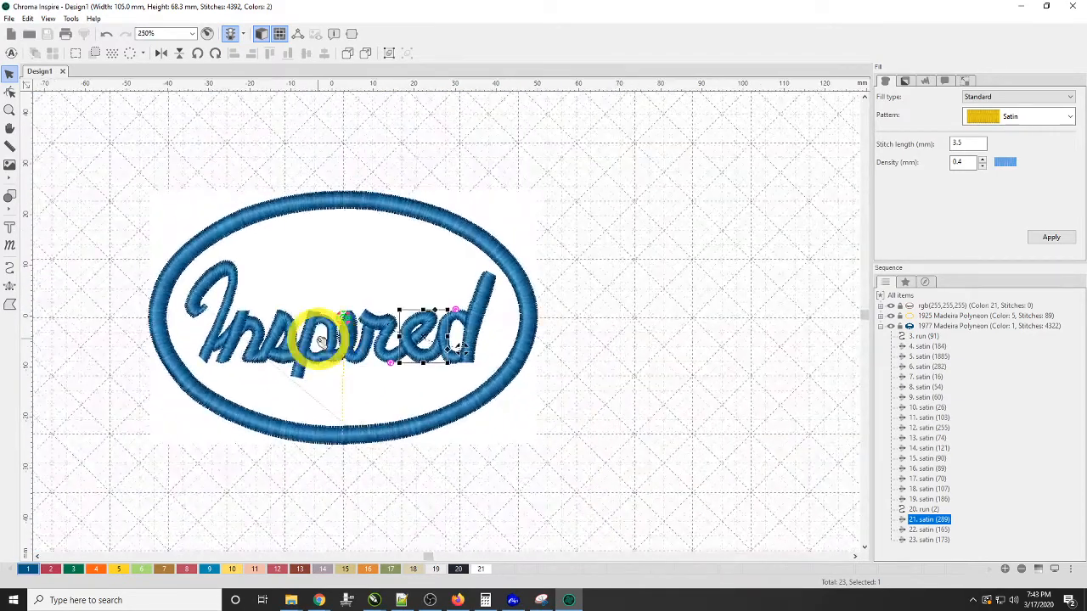
{"action": "scroll", "coordinate": [321, 340], "scroll_direction": "down", "scroll_amount": 2}
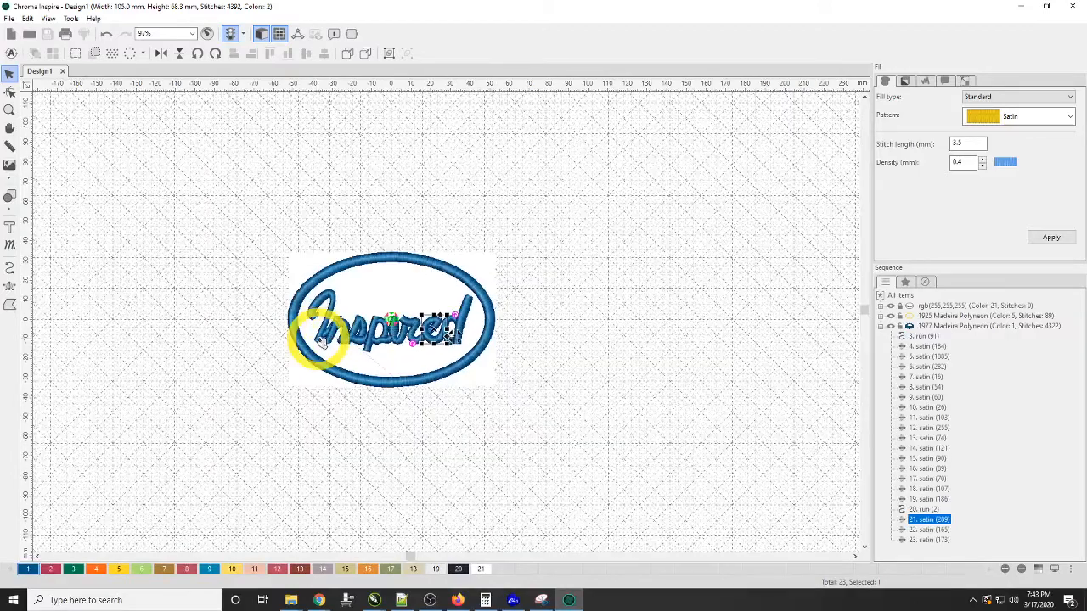
{"action": "scroll", "coordinate": [321, 339], "scroll_direction": "up", "scroll_amount": 1}
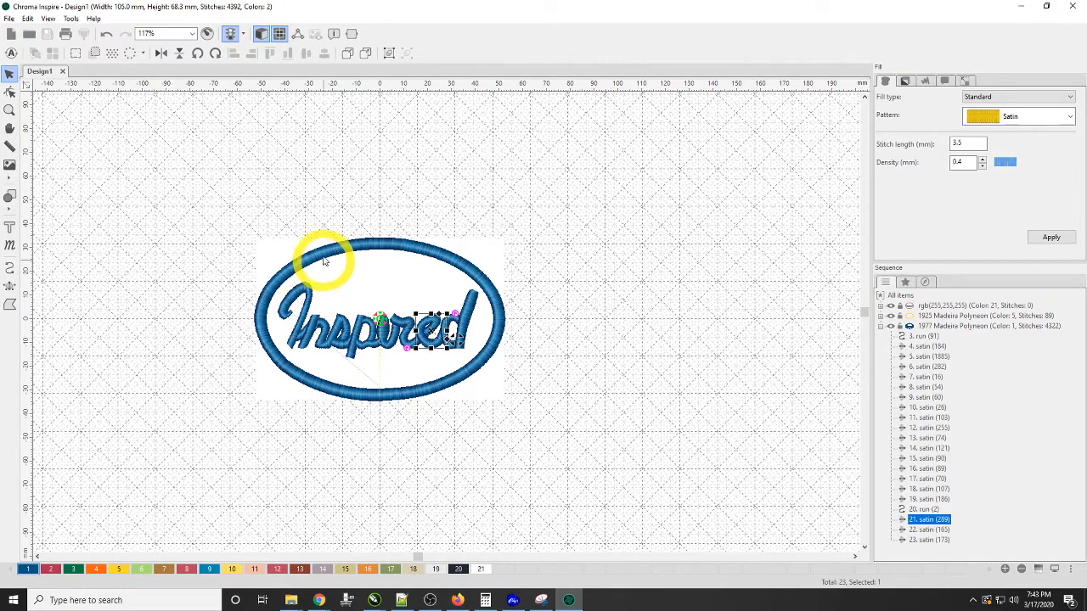
Examine the stitching of the "red" letters up close and the whole oval design with its lettering.
{"action": "scroll", "coordinate": [363, 328], "scroll_direction": "up", "scroll_amount": 5}
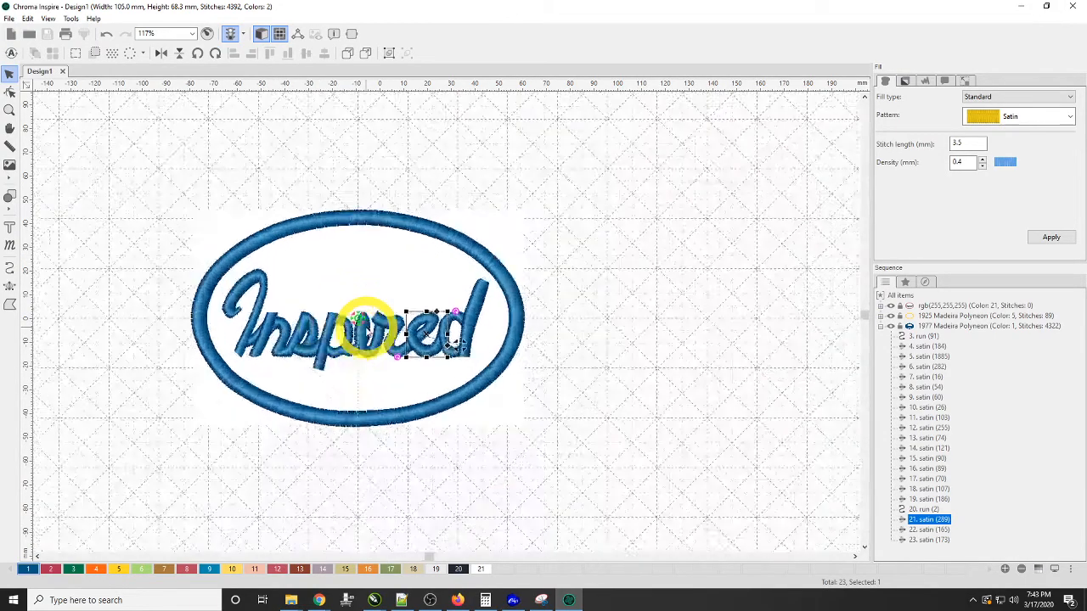
{"action": "scroll", "coordinate": [364, 328], "scroll_direction": "up", "scroll_amount": 6}
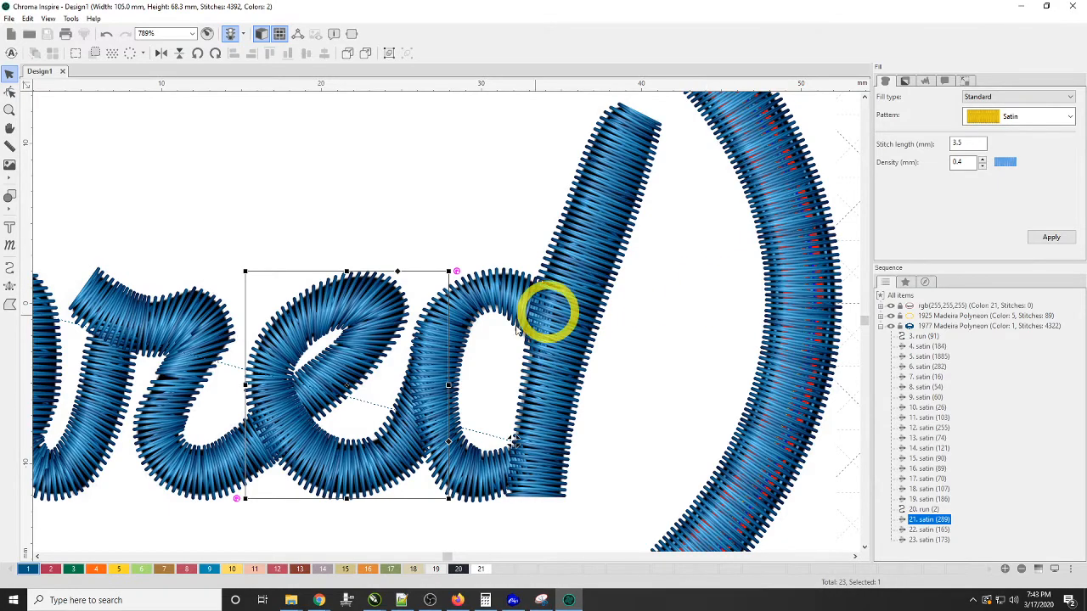
{"action": "scroll", "coordinate": [485, 355], "scroll_direction": "down", "scroll_amount": 2}
{"action": "scroll", "coordinate": [485, 355], "scroll_direction": "down", "scroll_amount": 1}
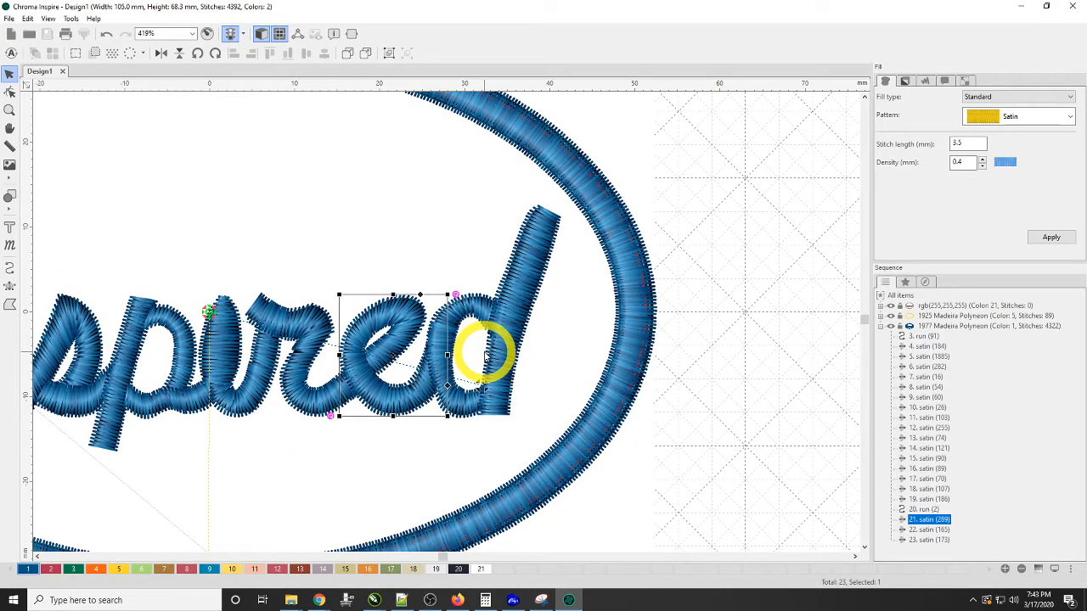
{"action": "scroll", "coordinate": [485, 355], "scroll_direction": "down", "scroll_amount": 2}
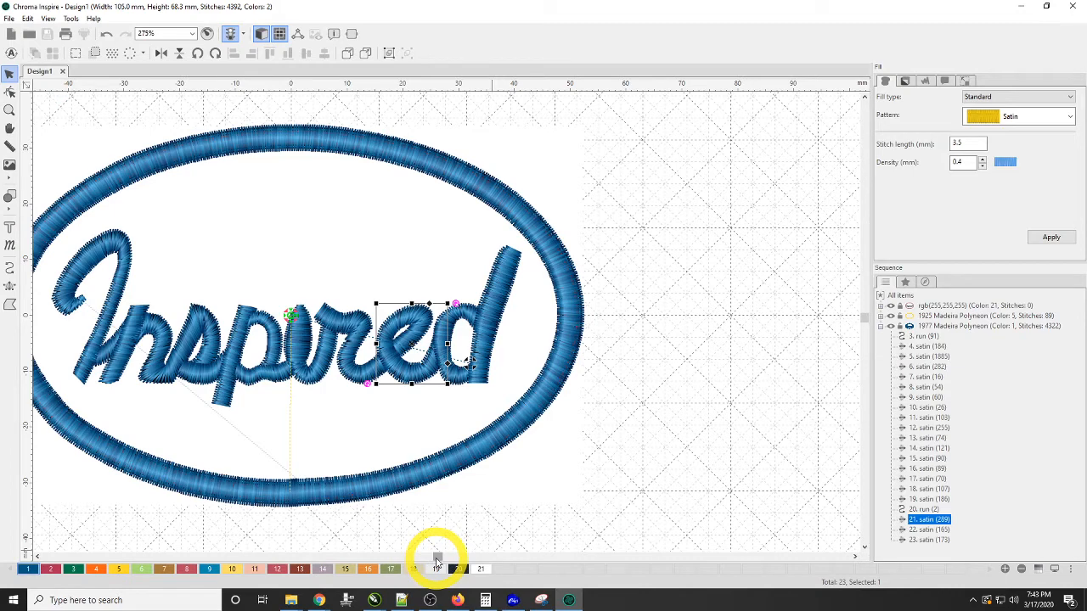
{"action": "left_click_drag", "start_coordinate": [415, 558], "coordinate": [414, 558]}
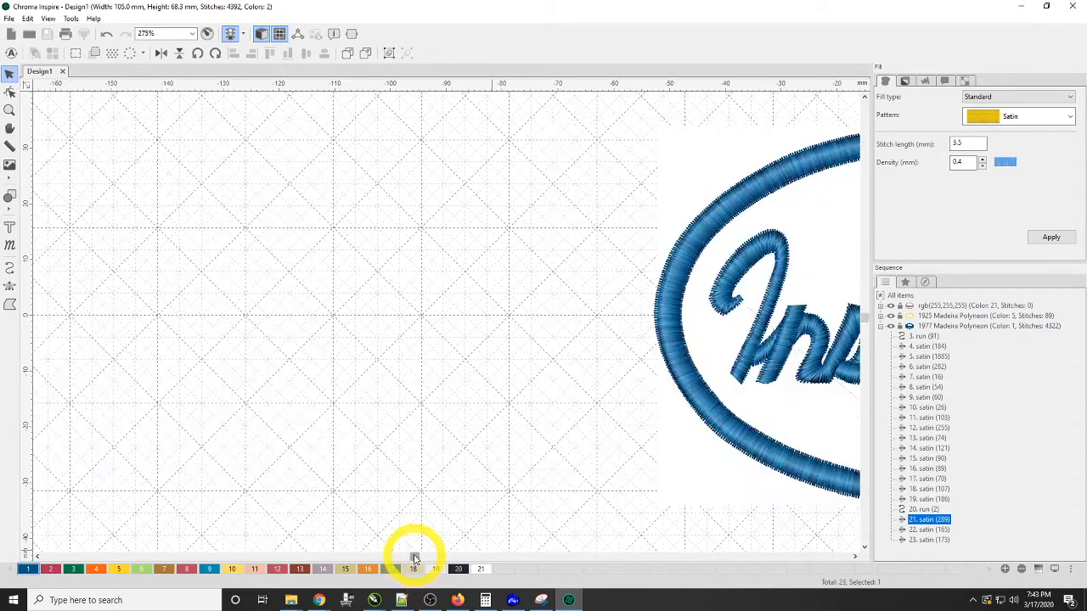
{"action": "left_click", "coordinate": [461, 558]}
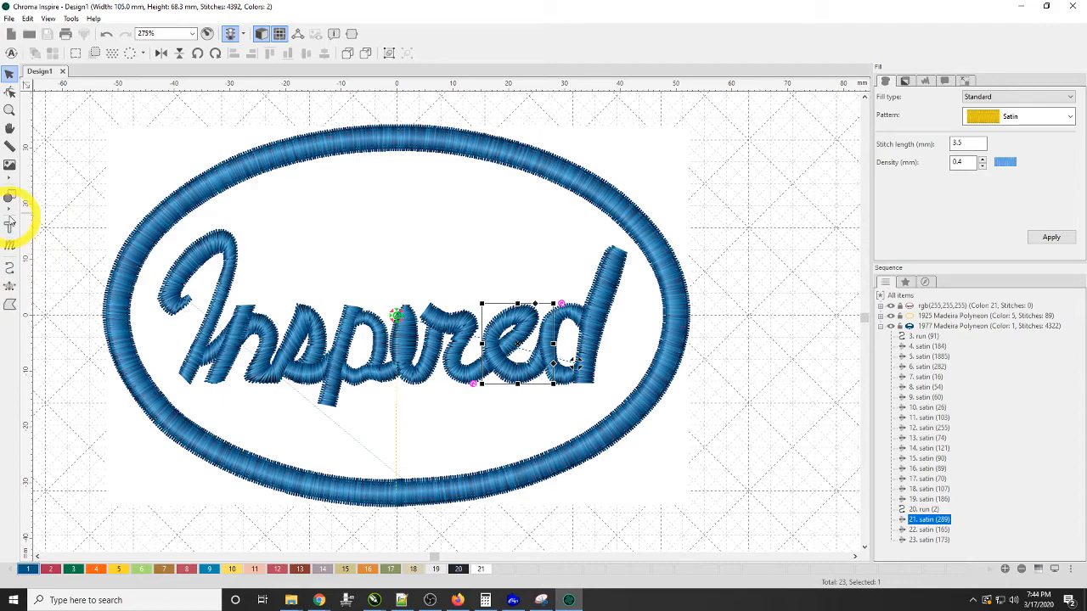
Measure the width of the satin column at the lower stem of the "I".
{"action": "left_click", "coordinate": [10, 147]}
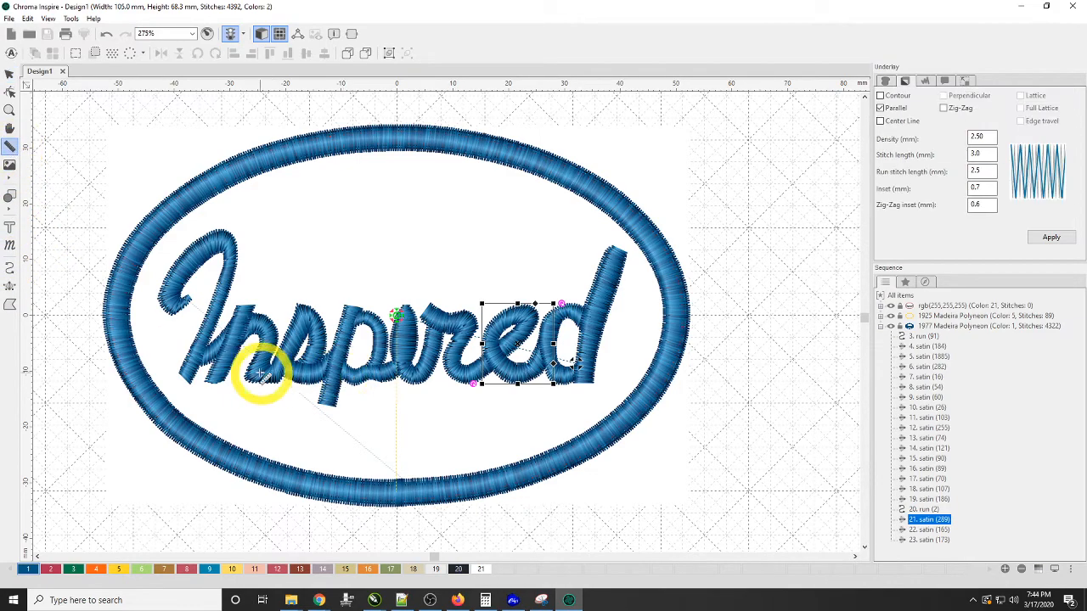
{"action": "scroll", "coordinate": [202, 348], "scroll_direction": "up", "scroll_amount": 3}
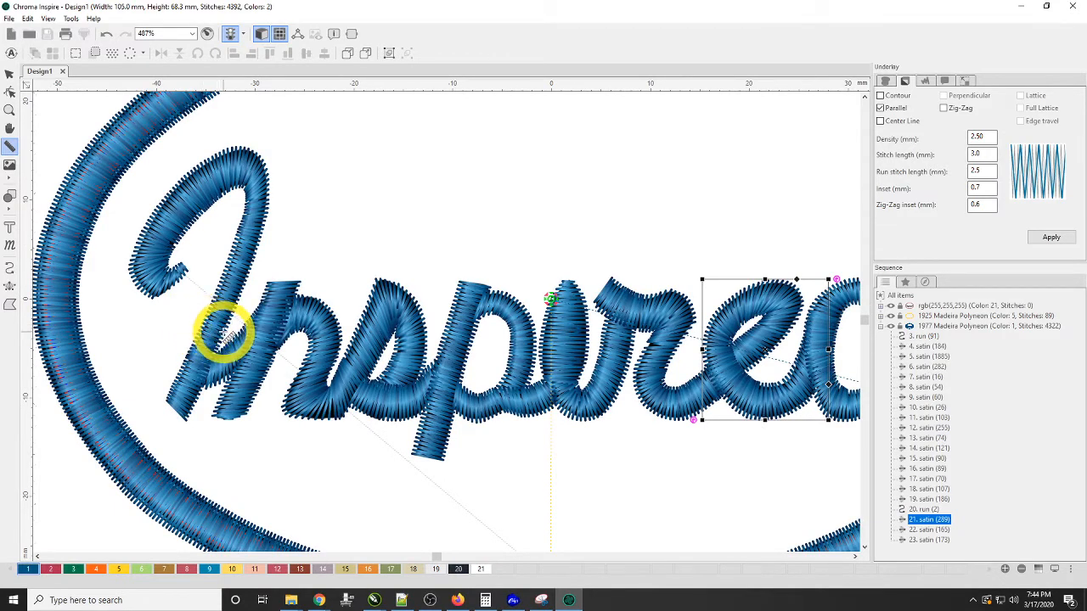
{"action": "left_click", "coordinate": [229, 336]}
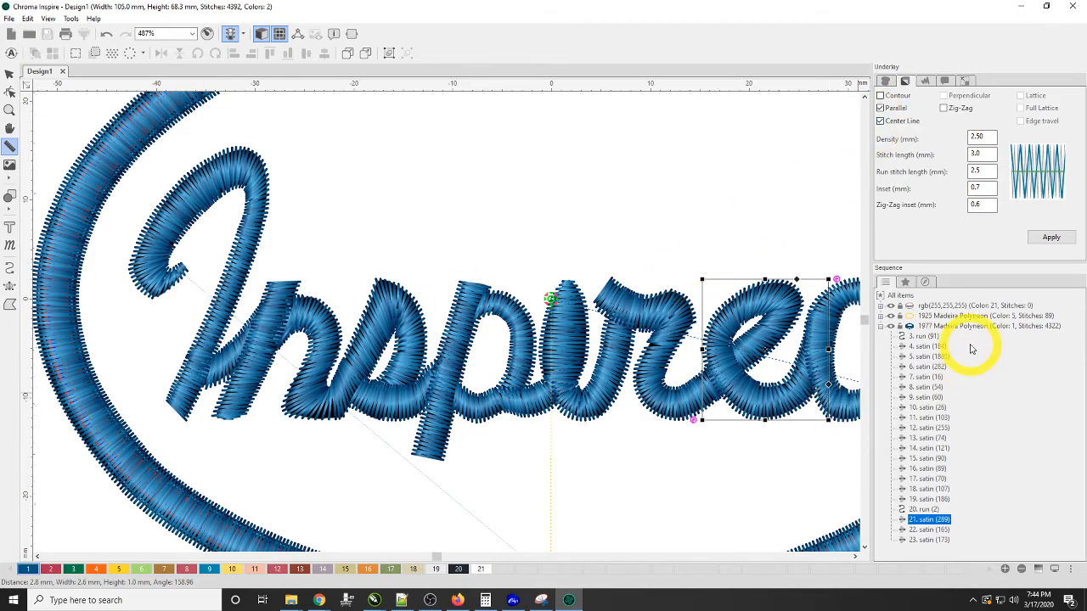
Add Center Line underlay alongside the Parallel underlay to lettering satin columns 6 to 19, 22 and 23.
{"action": "left_click", "coordinate": [928, 540]}
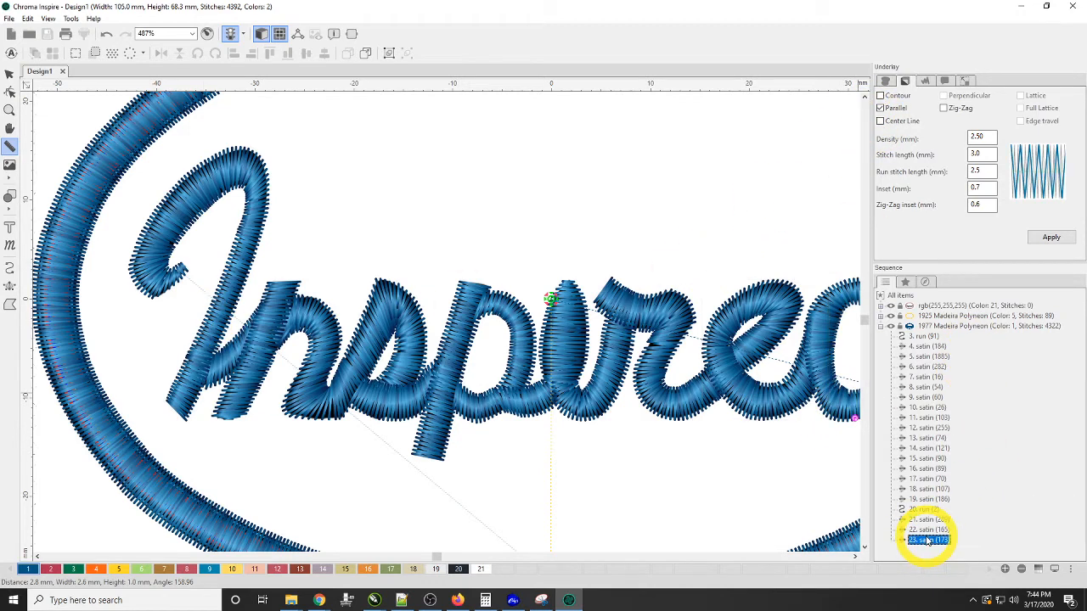
{"action": "left_click", "coordinate": [930, 530], "text": "ctrl"}
{"action": "left_click", "coordinate": [930, 500], "text": "ctrl"}
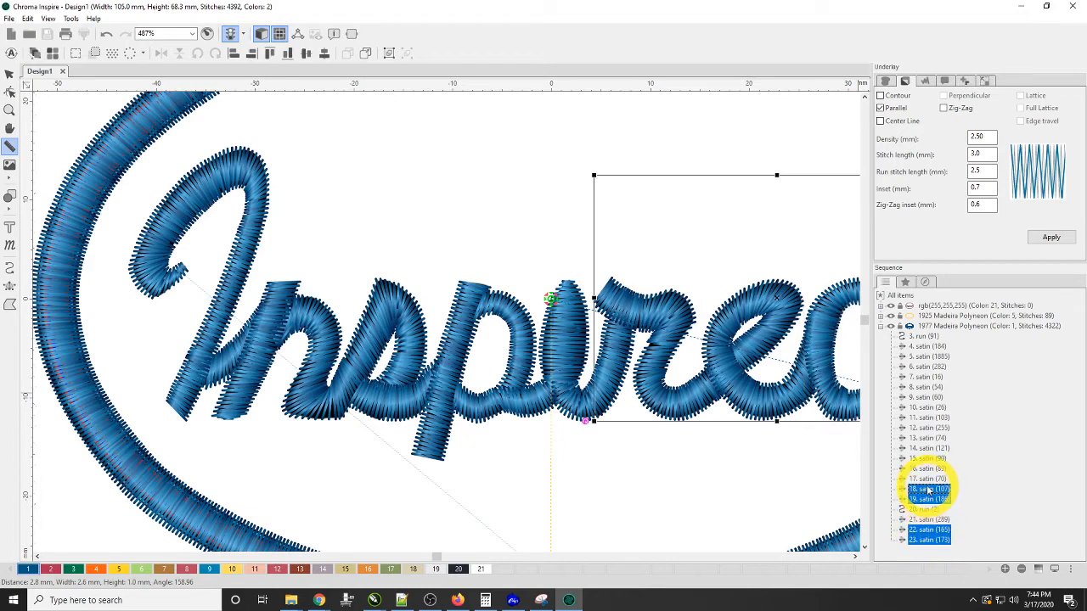
{"action": "left_click", "coordinate": [928, 489], "text": "ctrl"}
{"action": "left_click", "coordinate": [928, 479], "text": "ctrl"}
{"action": "left_click", "coordinate": [927, 469], "text": "ctrl"}
{"action": "left_click", "coordinate": [927, 458], "text": "ctrl"}
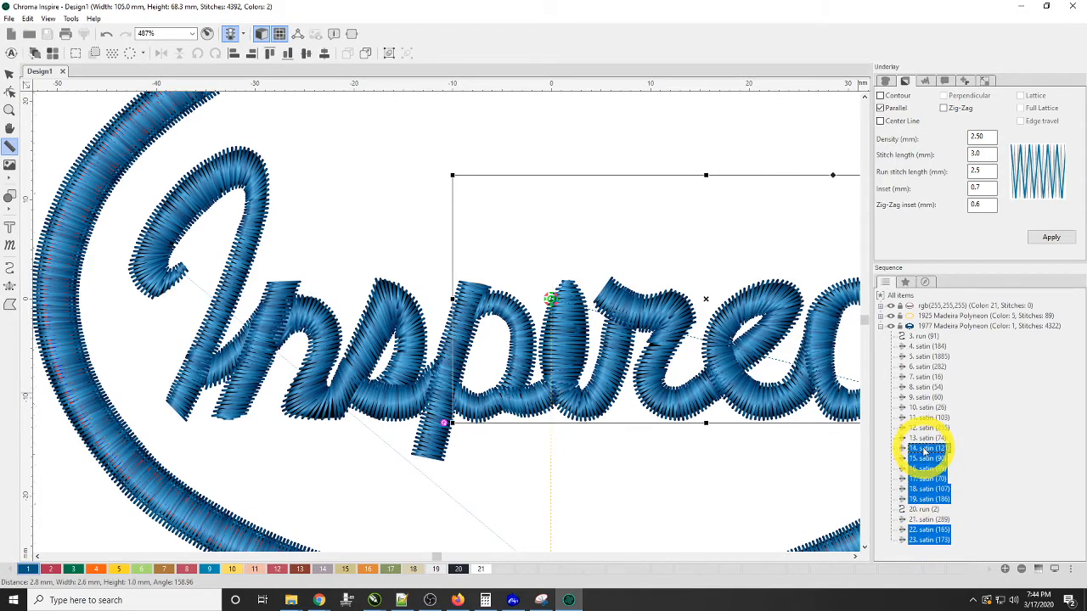
{"action": "left_click", "coordinate": [924, 448], "text": "ctrl"}
{"action": "left_click", "coordinate": [925, 439], "text": "ctrl"}
{"action": "left_click", "coordinate": [925, 428], "text": "ctrl"}
{"action": "left_click", "coordinate": [925, 418], "text": "ctrl"}
{"action": "left_click", "coordinate": [925, 407], "text": "ctrl"}
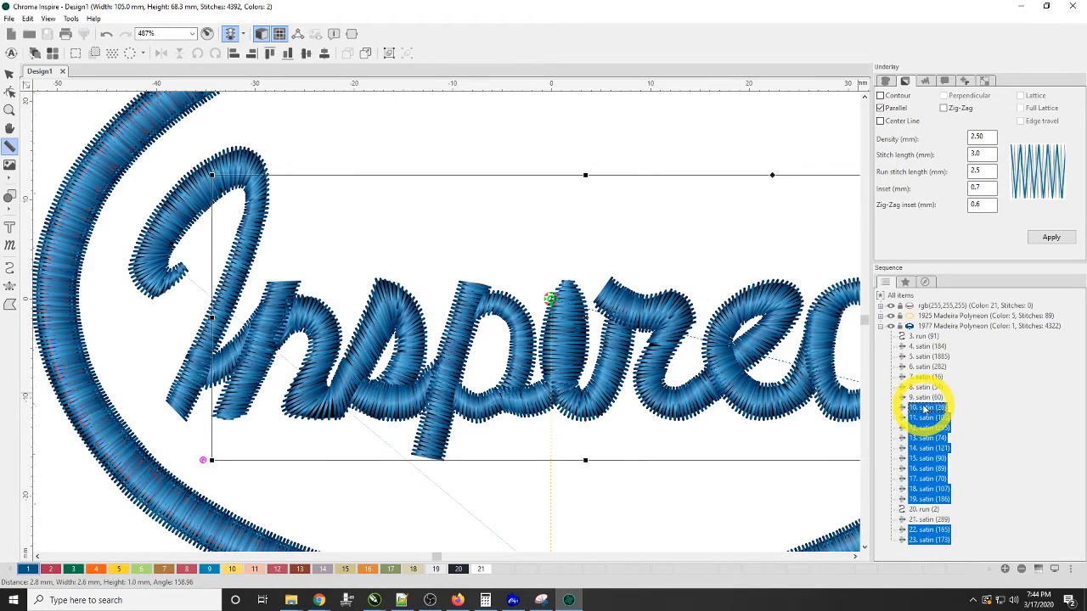
{"action": "left_click", "coordinate": [926, 387], "text": "ctrl"}
{"action": "left_click", "coordinate": [926, 396], "text": "ctrl"}
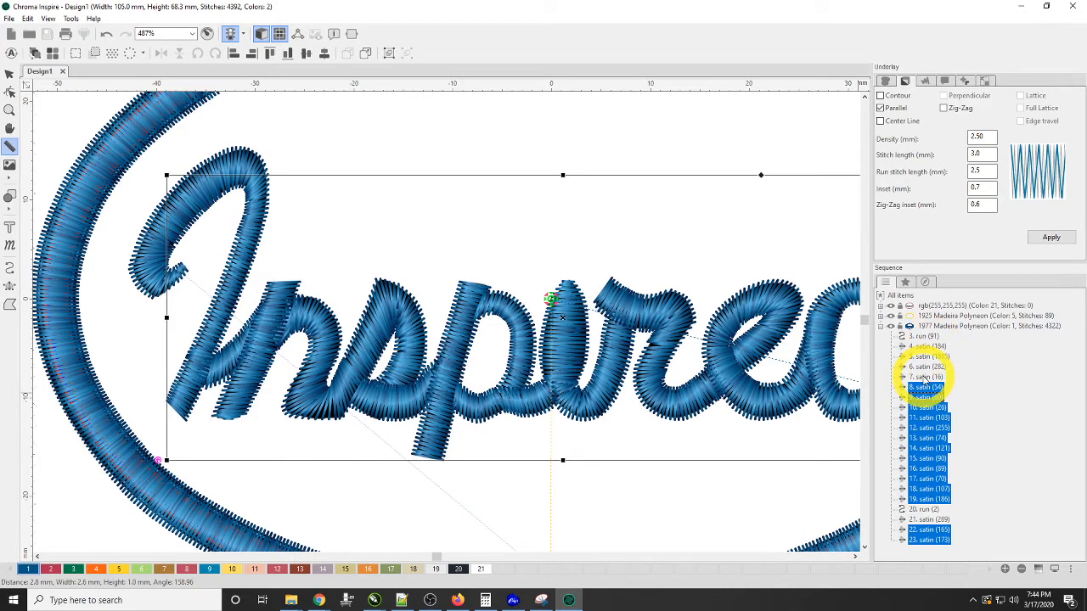
{"action": "left_click", "coordinate": [925, 375], "text": "ctrl"}
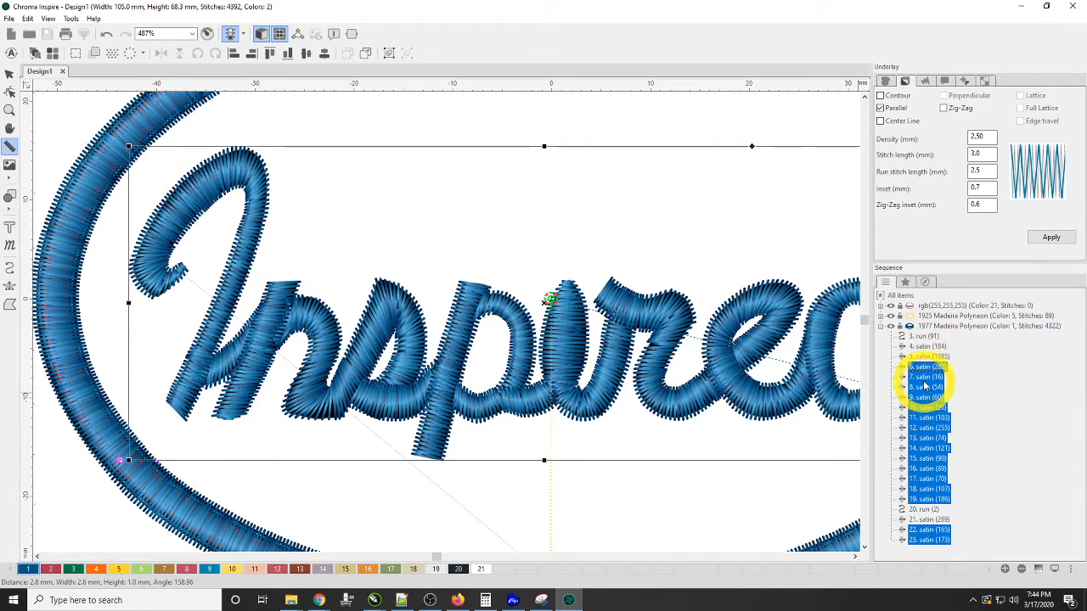
{"action": "left_click", "coordinate": [925, 408], "text": "ctrl"}
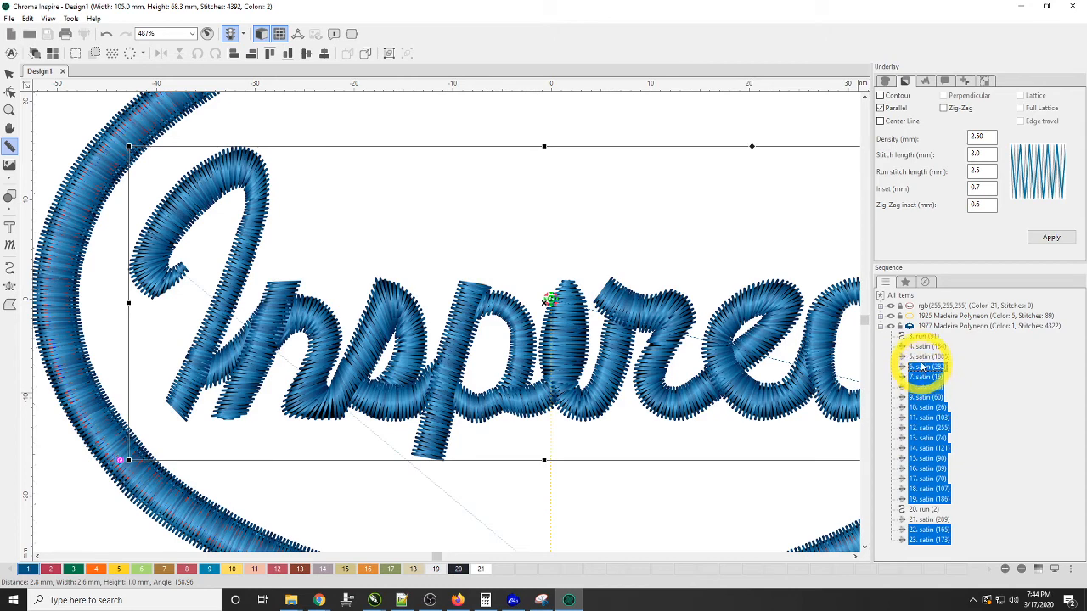
{"action": "left_click", "coordinate": [922, 358], "text": "ctrl"}
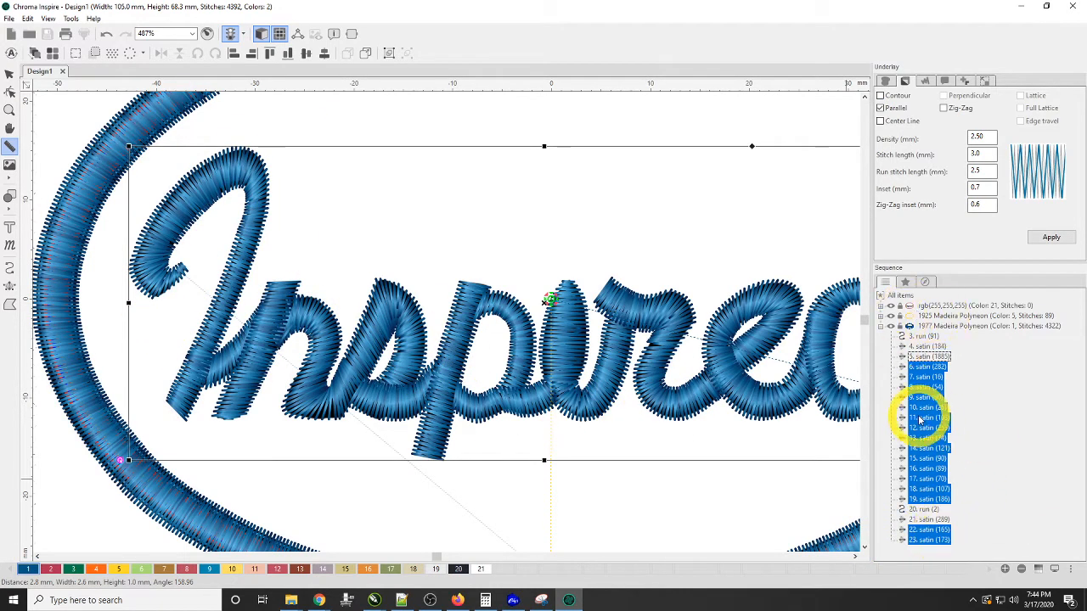
{"action": "left_click", "coordinate": [881, 121]}
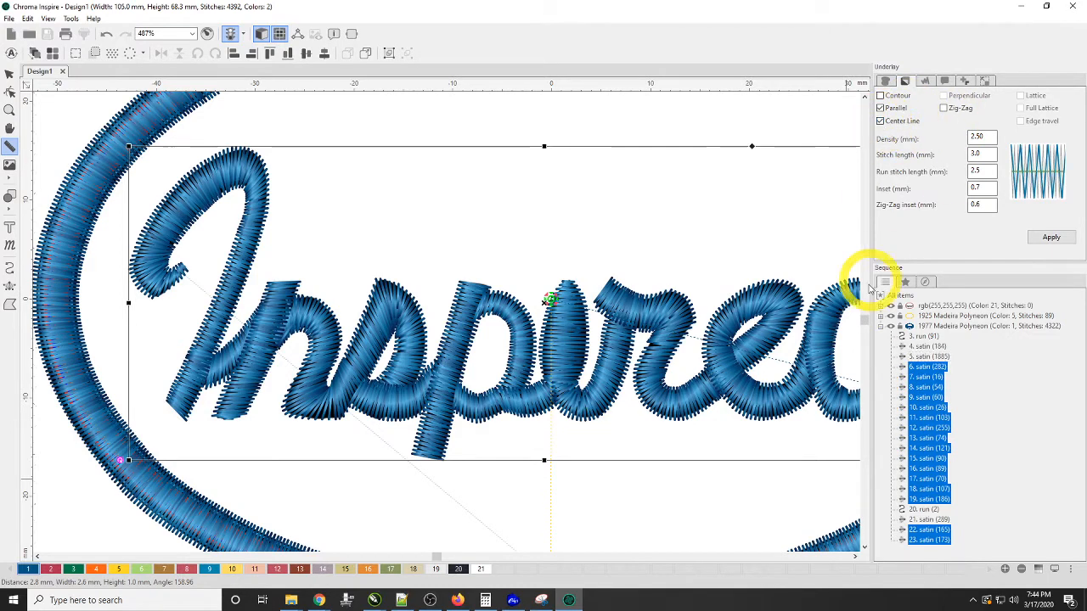
{"action": "left_click", "coordinate": [880, 109]}
{"action": "left_click", "coordinate": [880, 109]}
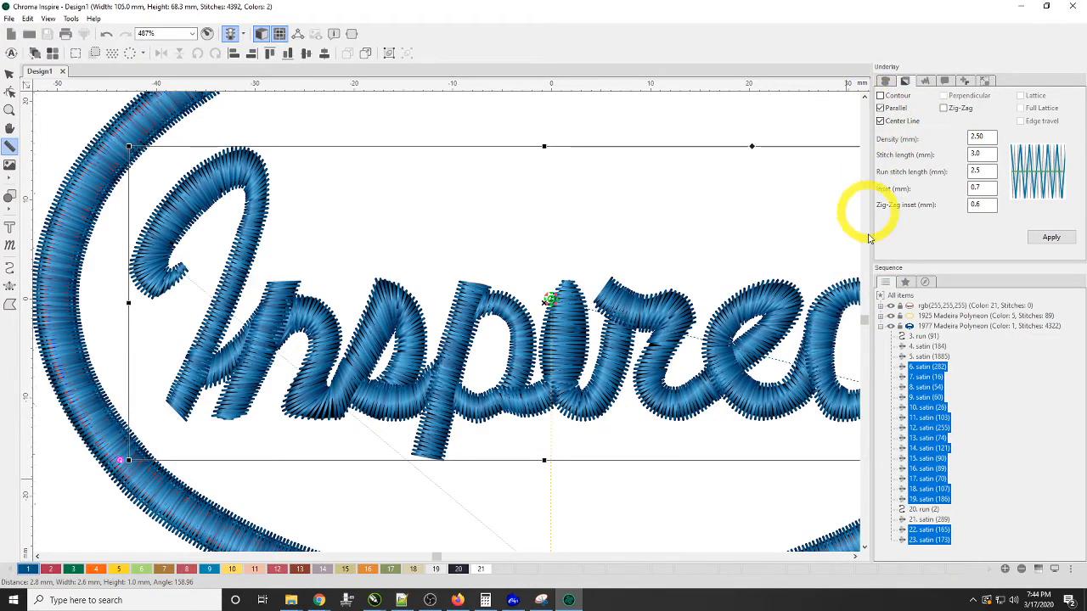
{"action": "left_click", "coordinate": [1061, 240]}
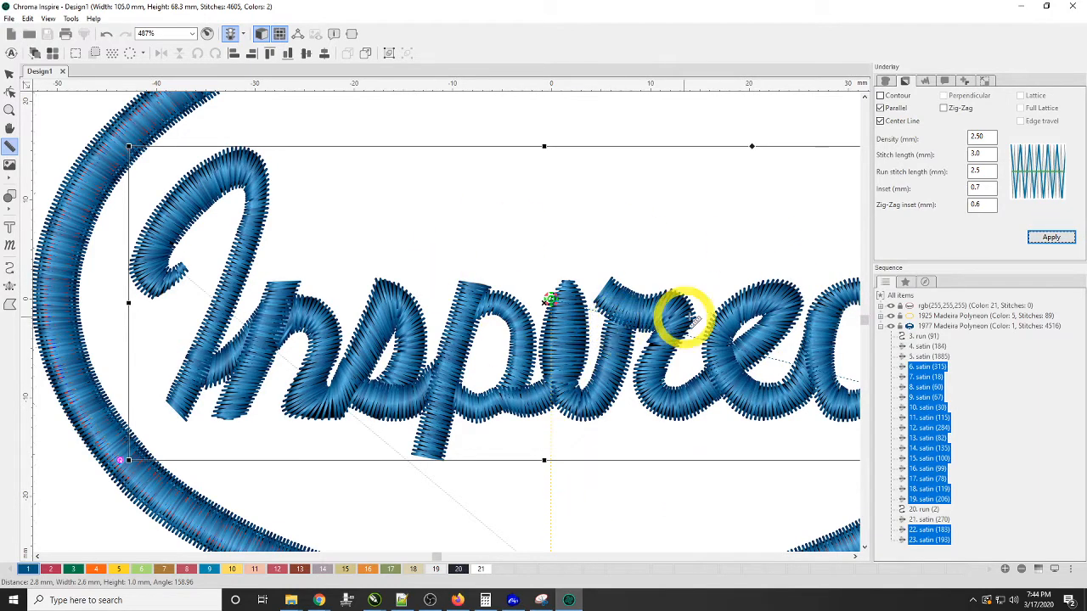
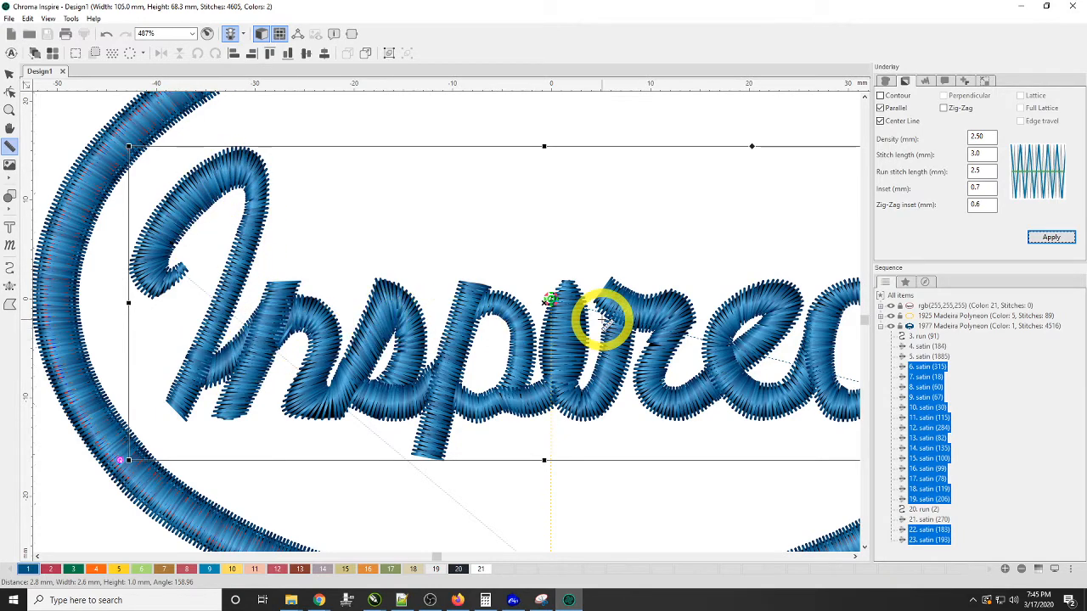
Show the underlay settings of the oval border column, clear the selection and view the whole design.
{"action": "left_click", "coordinate": [11, 78]}
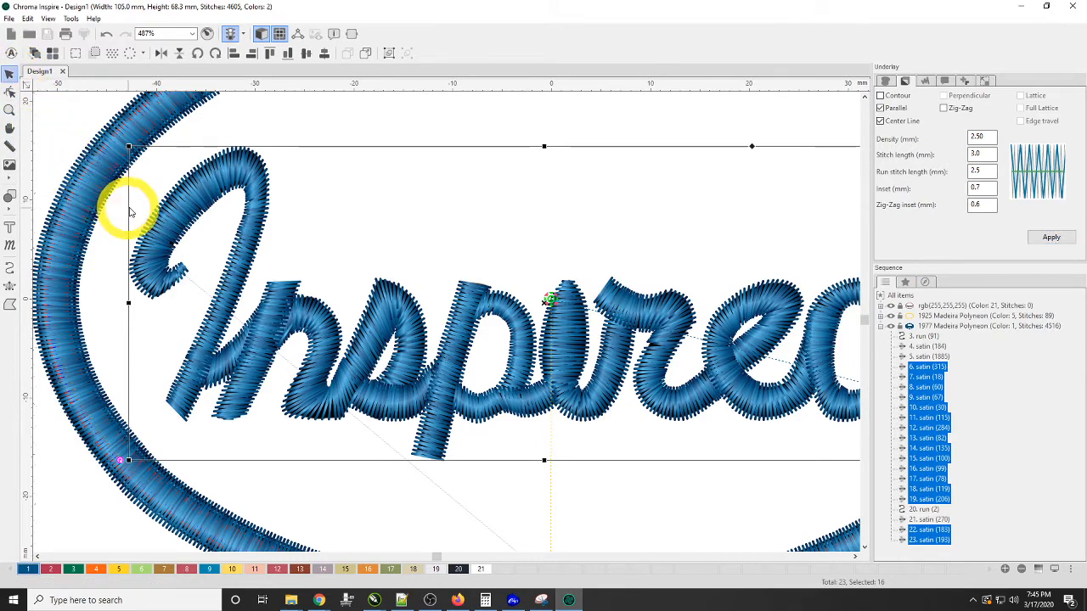
{"action": "left_click", "coordinate": [54, 202]}
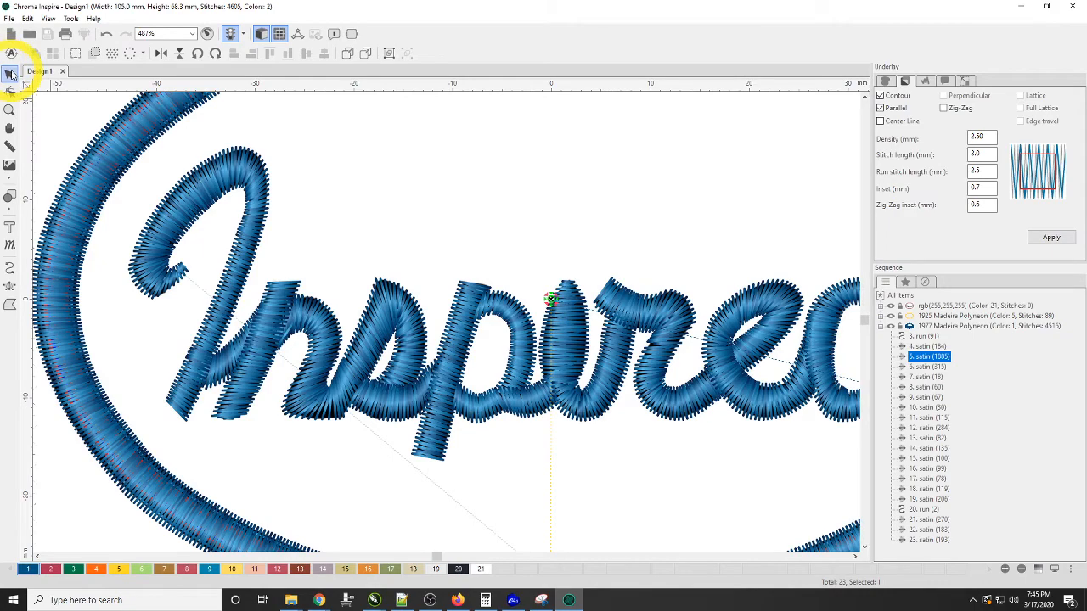
{"action": "left_click", "coordinate": [79, 126]}
{"action": "scroll", "coordinate": [704, 394], "scroll_direction": "down", "scroll_amount": 2}
{"action": "scroll", "coordinate": [705, 393], "scroll_direction": "down", "scroll_amount": 2}
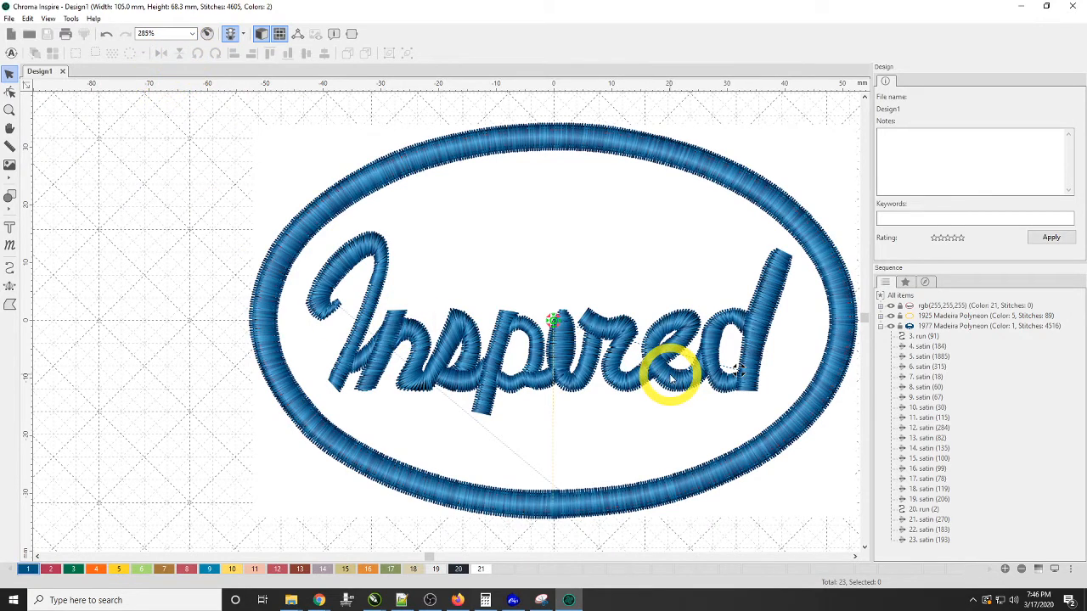
Recolor all the "Inspired" lettering objects, items 6 to 23, with color 20, Madeira Polyneon 1641 Black.
{"action": "key", "text": "a"}
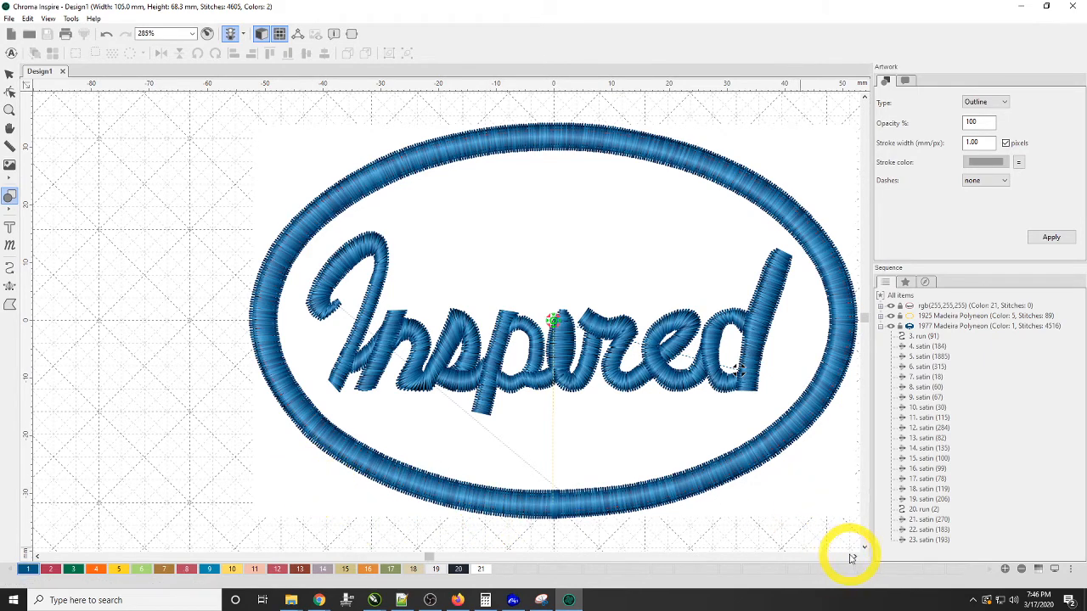
{"action": "key", "text": "space"}
{"action": "left_click_drag", "start_coordinate": [595, 355], "coordinate": [484, 365]}
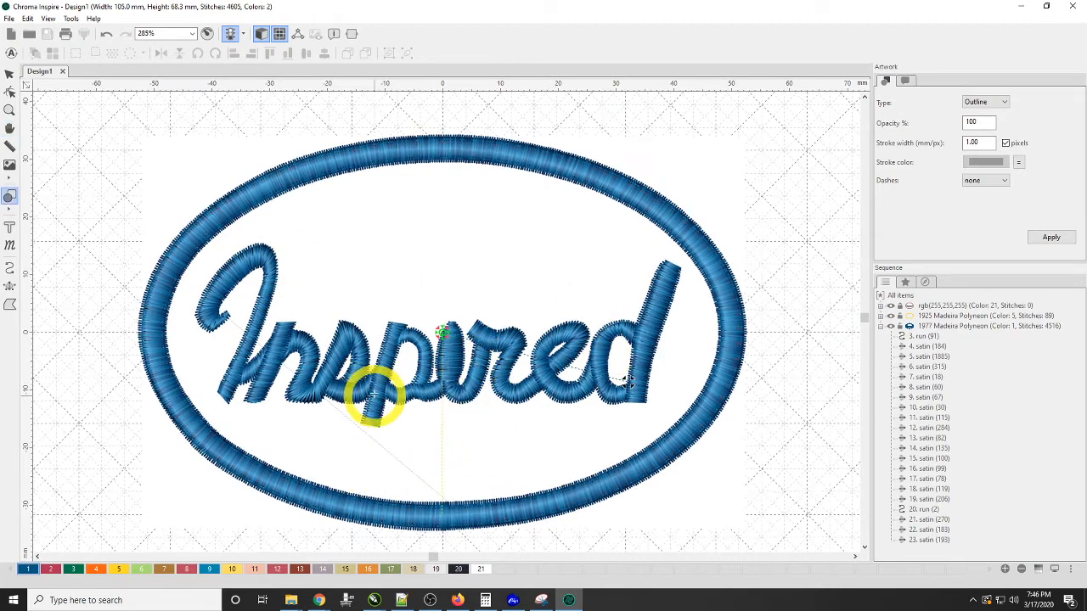
{"action": "left_click", "coordinate": [927, 357]}
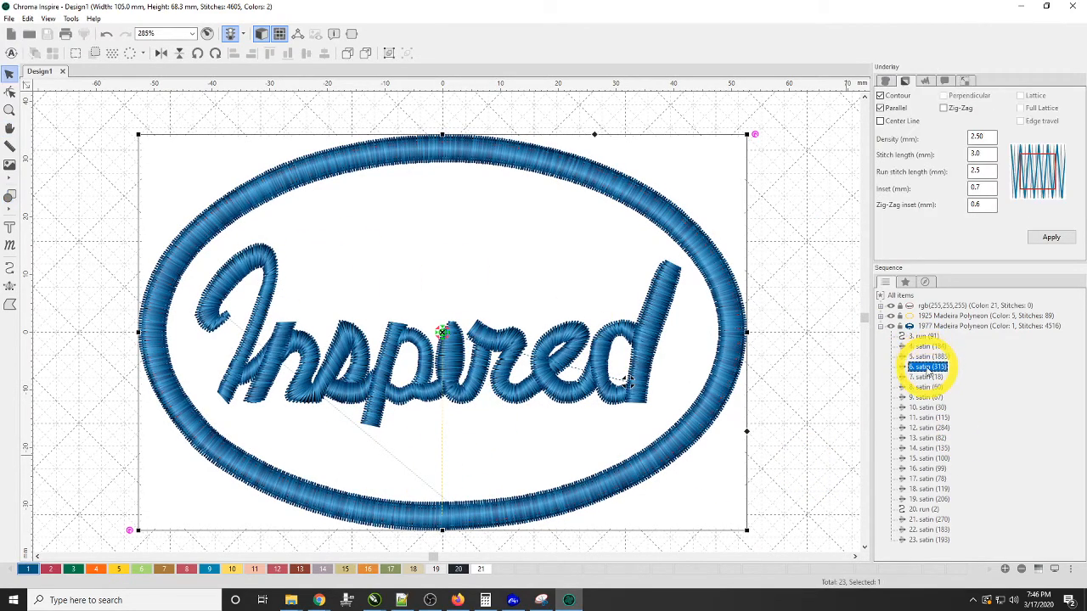
{"action": "left_click", "coordinate": [926, 541], "text": "shift"}
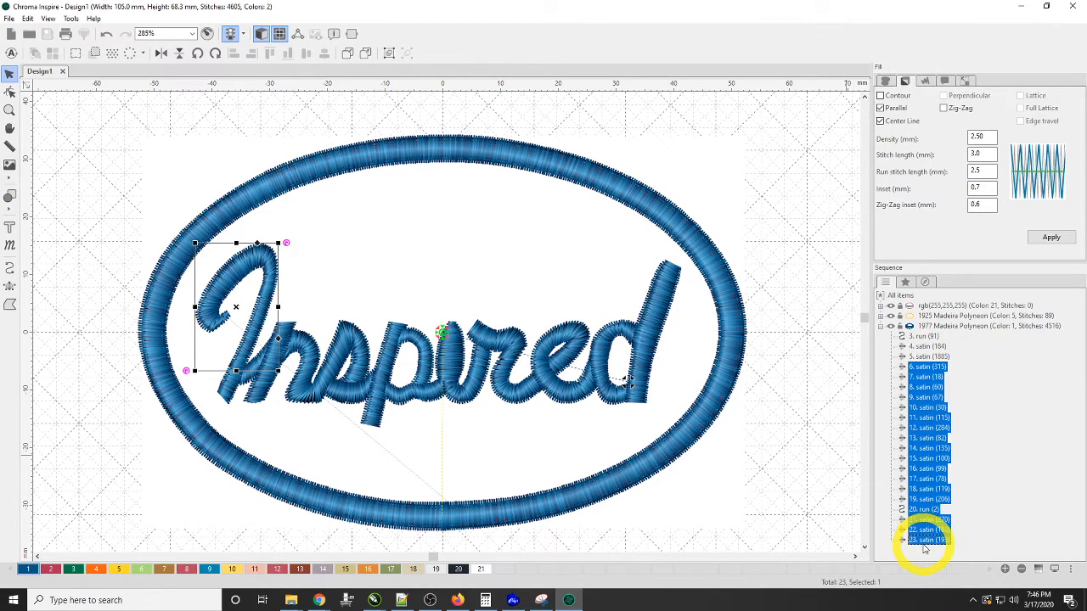
{"action": "left_click", "coordinate": [459, 571]}
{"action": "mouse_move", "coordinate": [477, 605]}
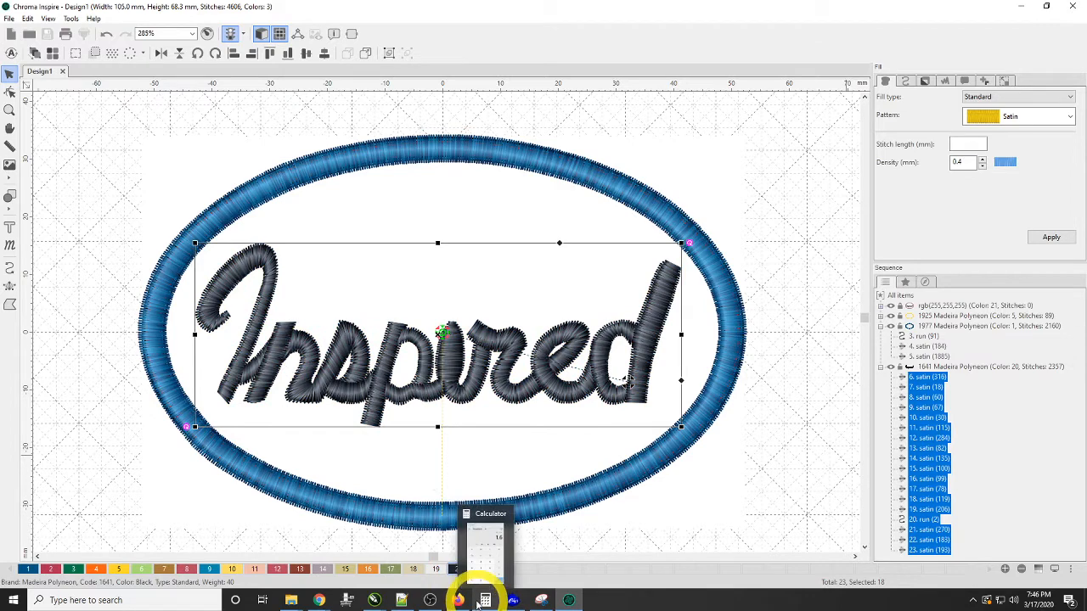
Recolor the oval border's top satin column with color 13, Madeira Polyneon 1899 Wine, and clear the selection.
{"action": "left_click", "coordinate": [338, 512]}
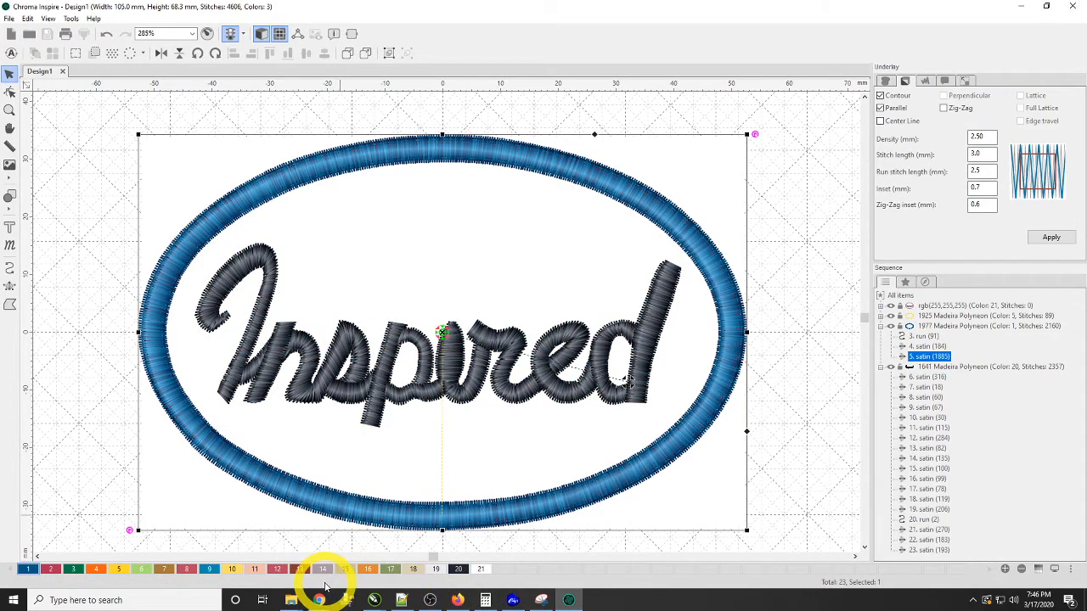
{"action": "left_click", "coordinate": [302, 570]}
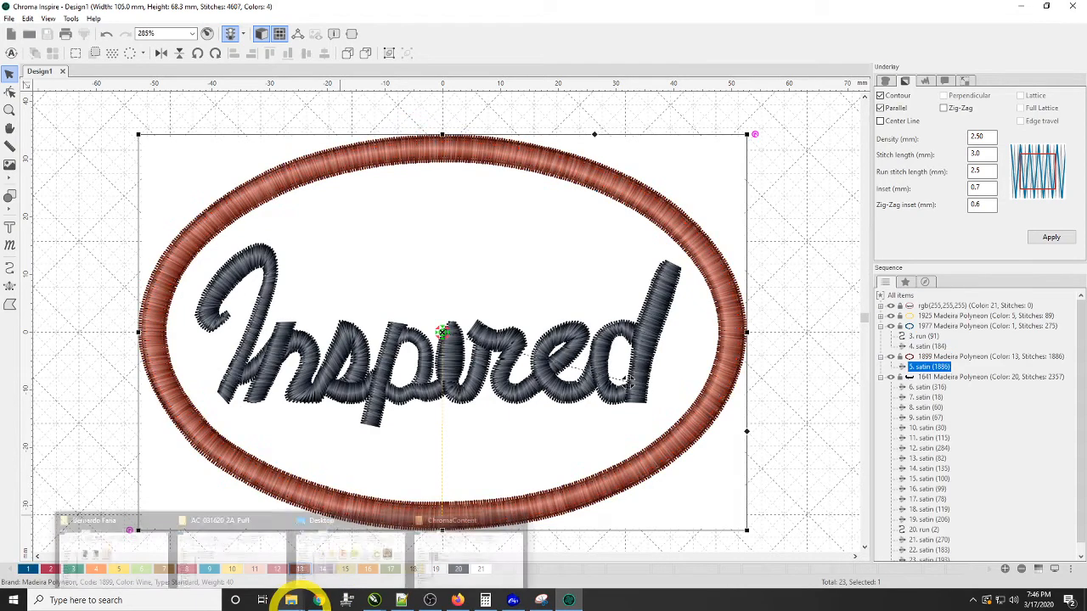
{"action": "key", "text": "Escape"}
{"action": "scroll", "coordinate": [486, 372], "scroll_direction": "down", "scroll_amount": 2}
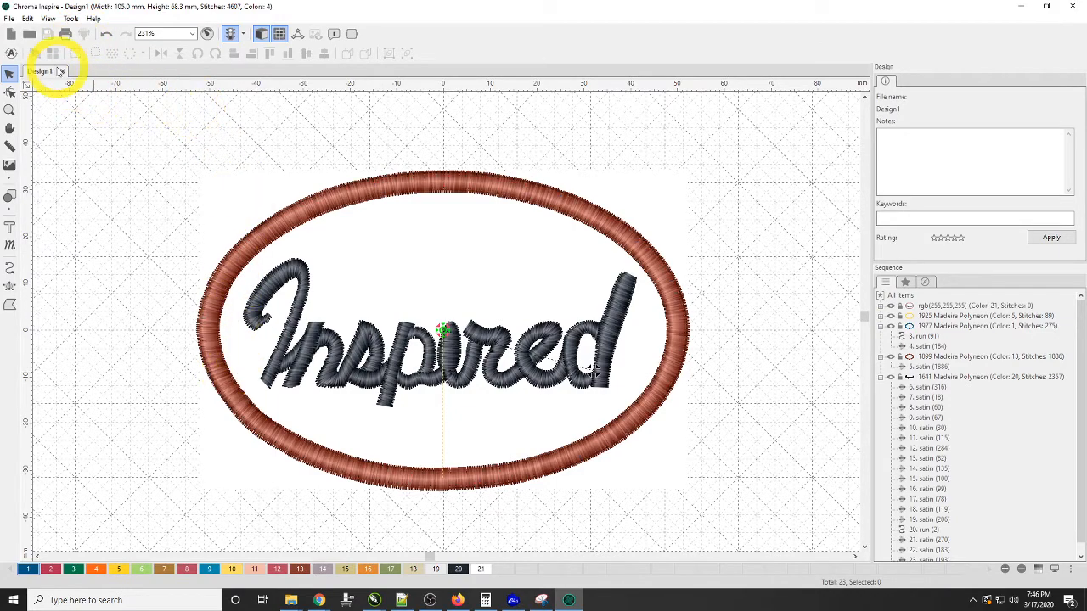
Check the print preview of the design, close it, and show the underlay settings of satin item 4 beneath the oval border.
{"action": "left_click", "coordinate": [67, 38]}
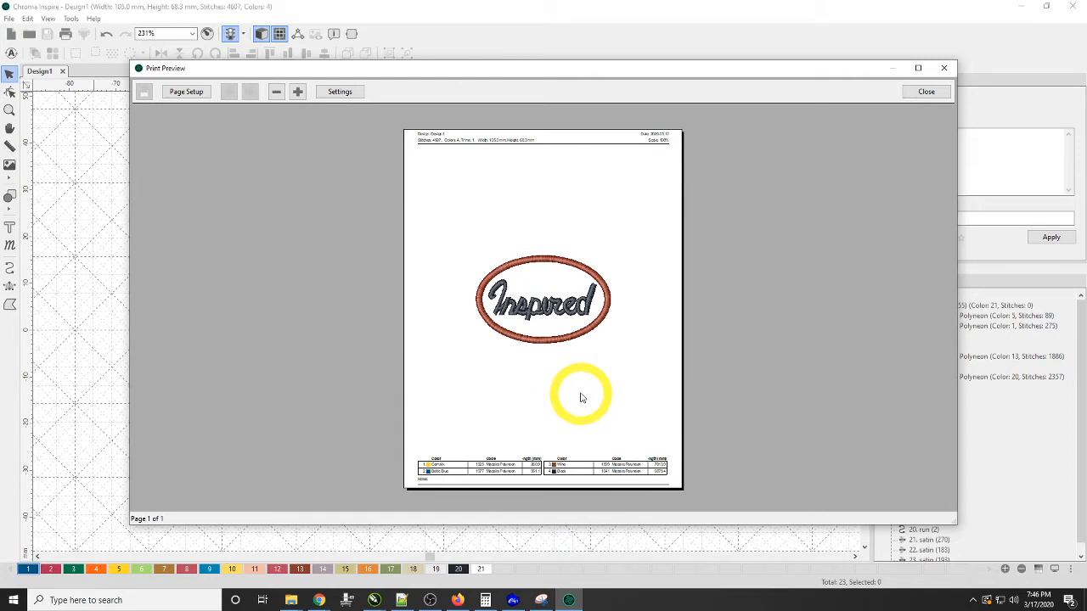
{"action": "left_click", "coordinate": [926, 92]}
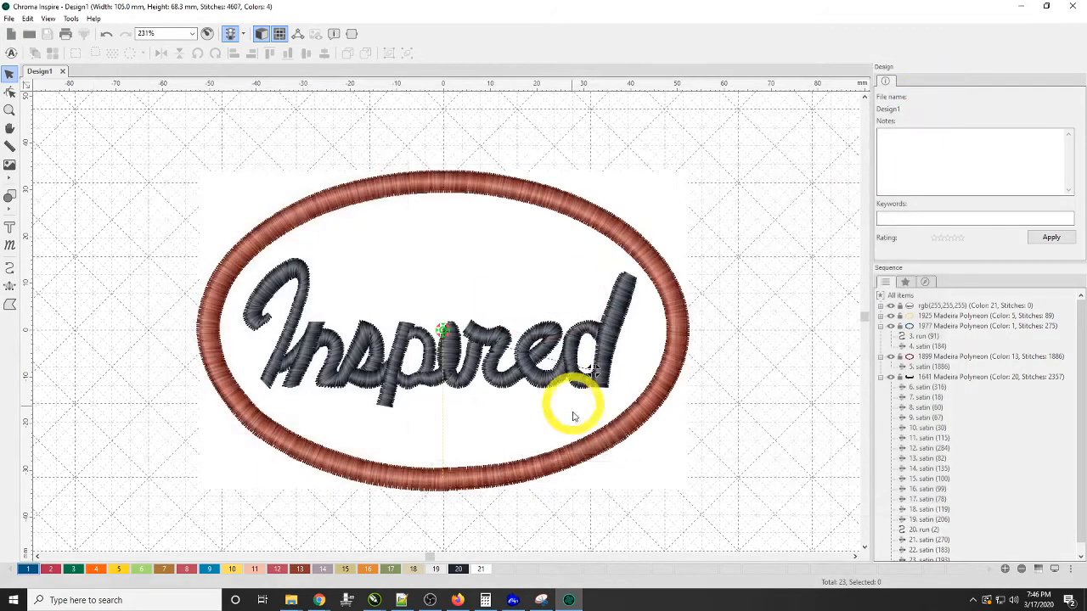
{"action": "left_click", "coordinate": [926, 345]}
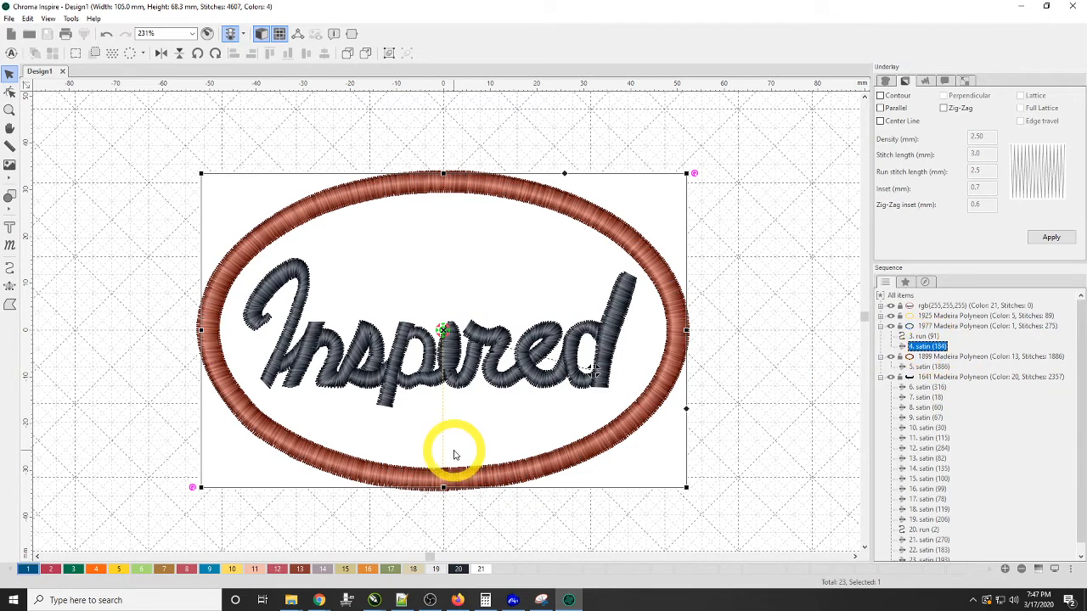
Recolor satin item 4 beneath the oval border with color 2, Madeira Polyneon 1786, and clear the selection.
{"action": "left_click", "coordinate": [52, 569]}
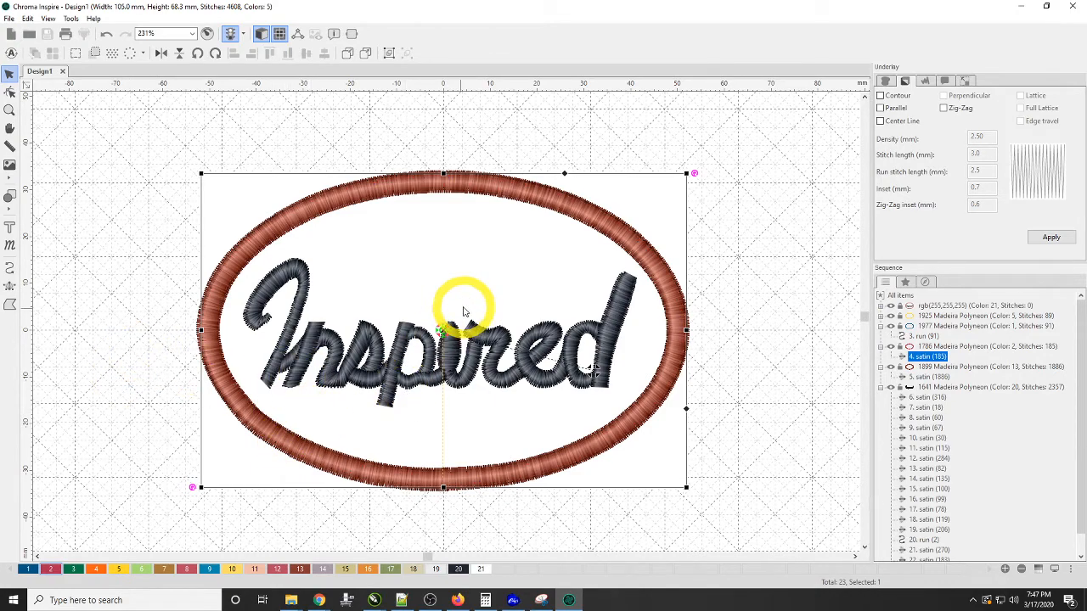
{"action": "scroll", "coordinate": [467, 311], "scroll_direction": "down", "scroll_amount": 3}
{"action": "scroll", "coordinate": [466, 311], "scroll_direction": "up", "scroll_amount": 2}
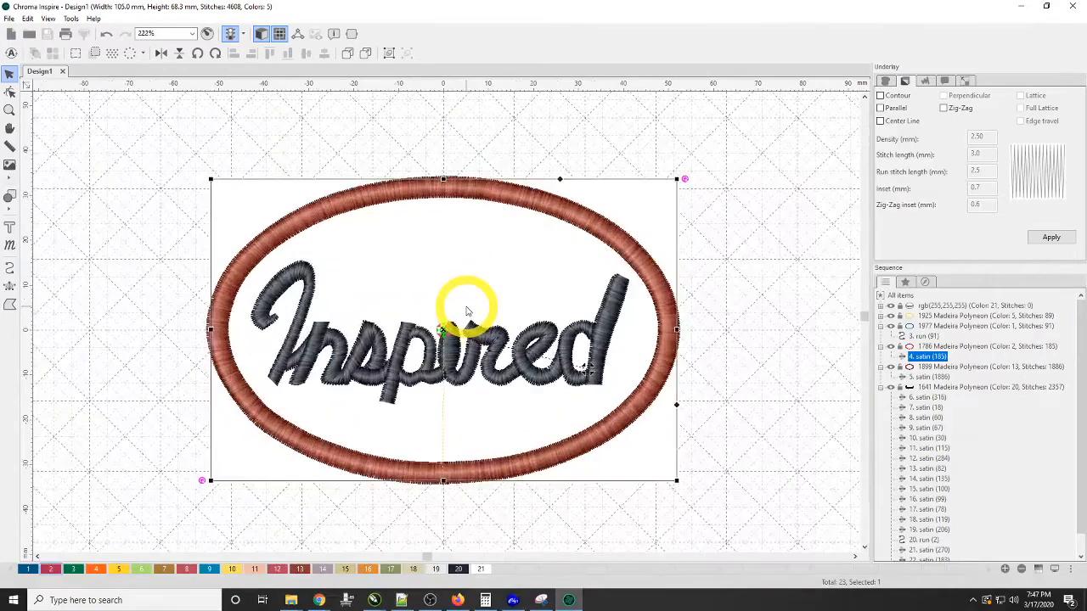
{"action": "scroll", "coordinate": [466, 310], "scroll_direction": "down", "scroll_amount": 1}
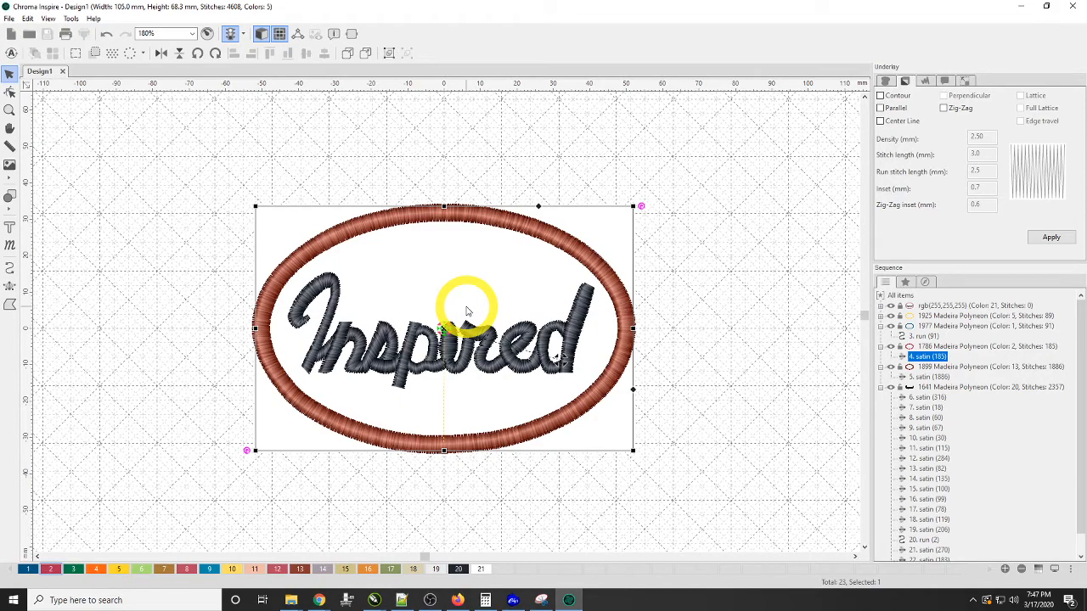
{"action": "left_click", "coordinate": [224, 175]}
{"action": "scroll", "coordinate": [517, 364], "scroll_direction": "up", "scroll_amount": 2}
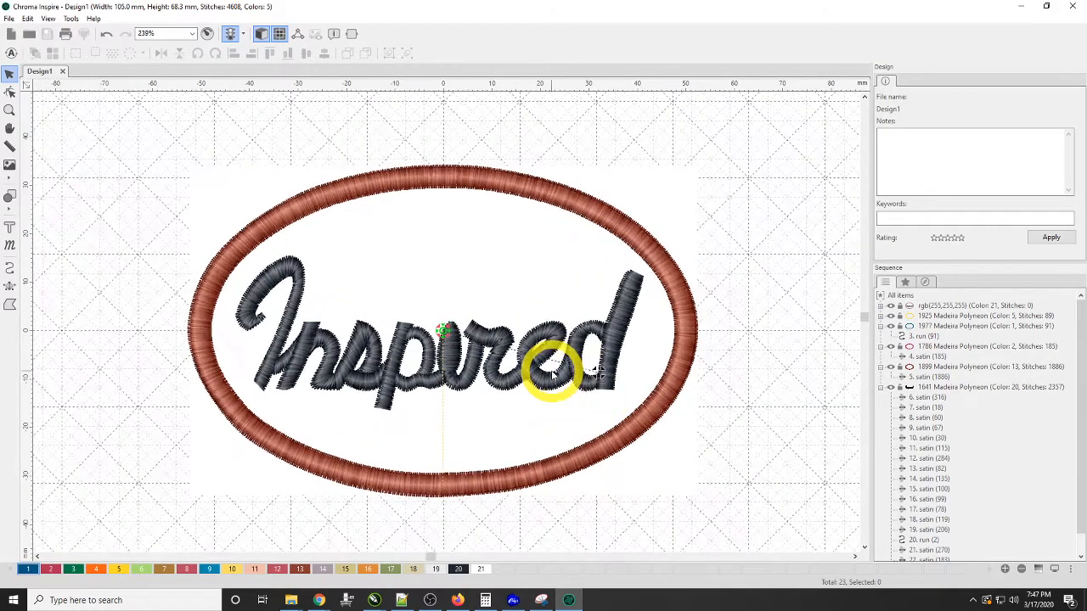
{"action": "scroll", "coordinate": [553, 375], "scroll_direction": "up", "scroll_amount": 1}
{"action": "scroll", "coordinate": [552, 375], "scroll_direction": "down", "scroll_amount": 1}
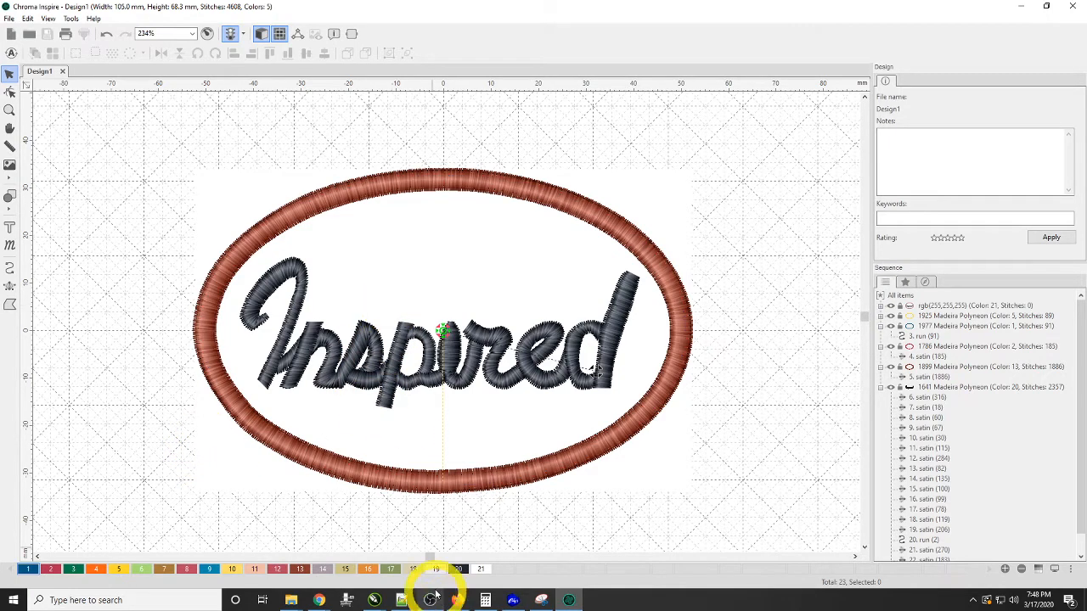
Add the text "Hello" in Arial at 20 mm height in the empty area left of the oval design.
{"action": "left_click_drag", "start_coordinate": [433, 561], "coordinate": [415, 560]}
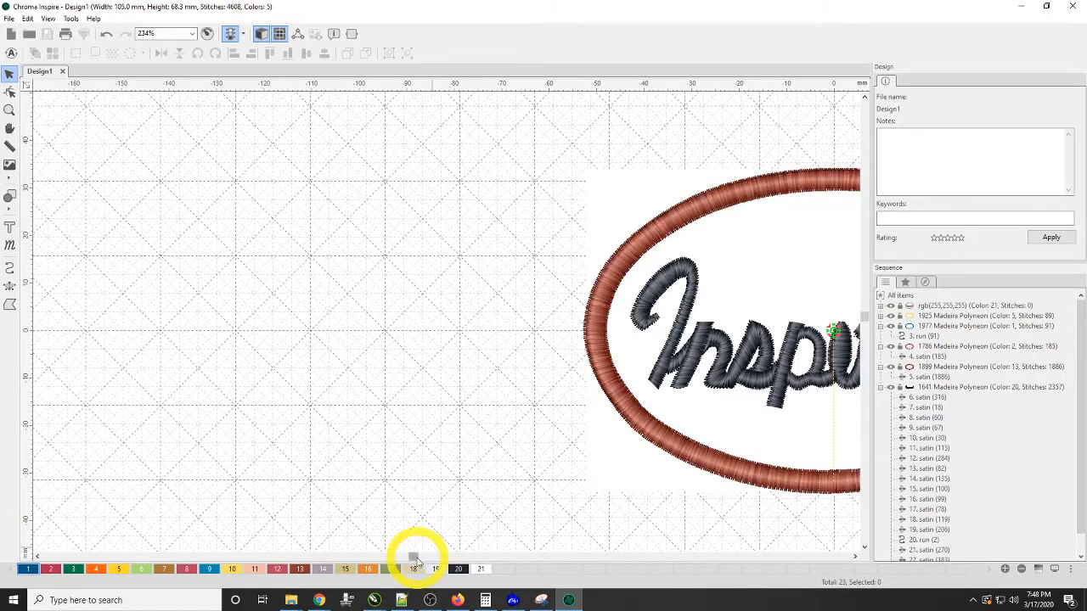
{"action": "left_click", "coordinate": [9, 228]}
{"action": "left_click", "coordinate": [120, 185]}
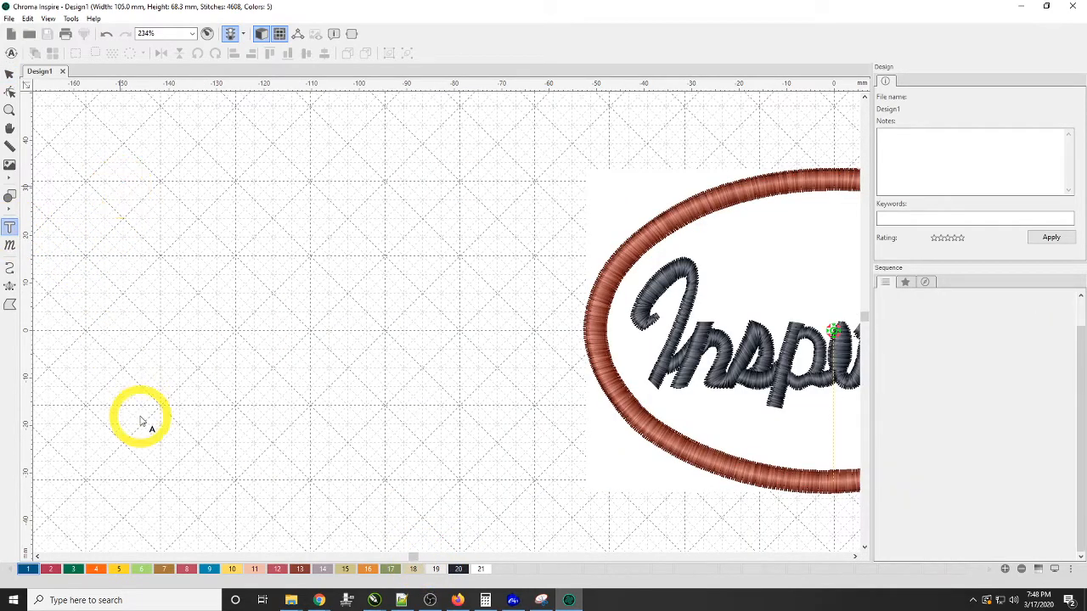
{"action": "left_click", "coordinate": [911, 104]}
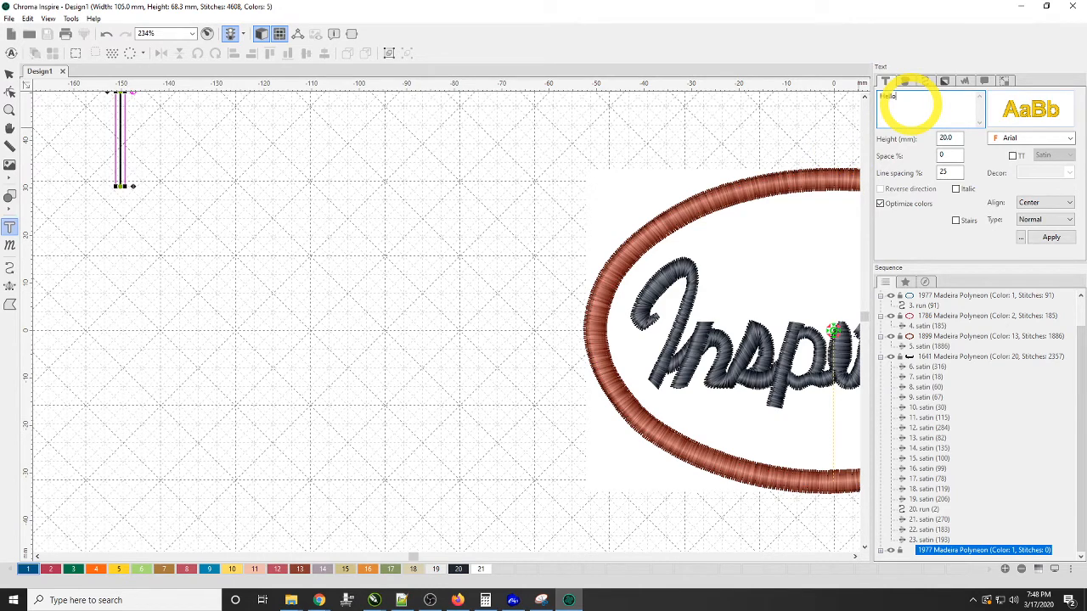
{"action": "type", "text": "Hello"}
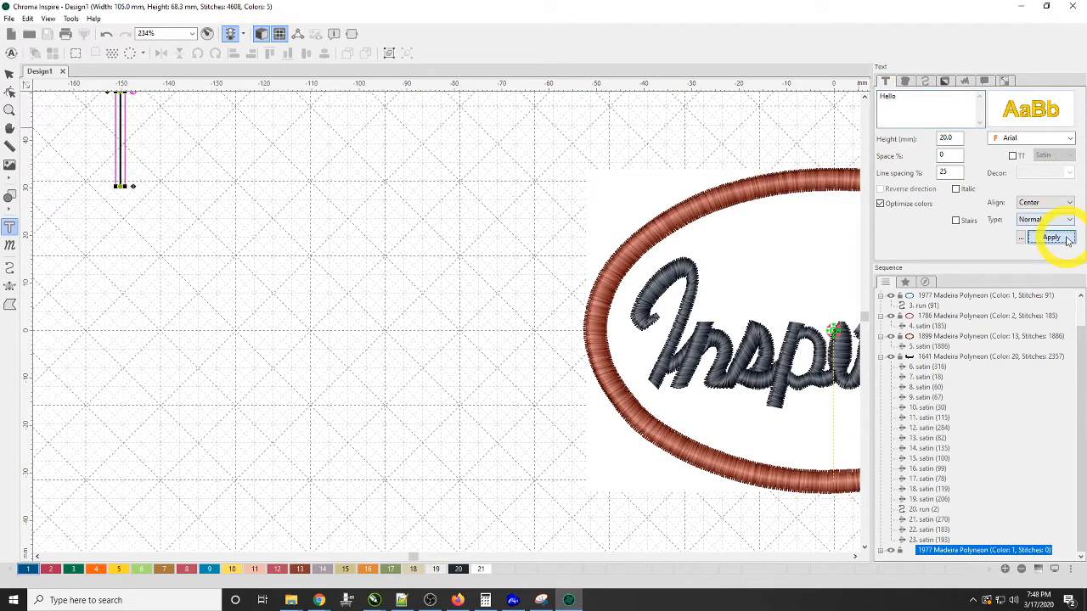
{"action": "left_click", "coordinate": [1052, 237]}
{"action": "scroll", "coordinate": [446, 324], "scroll_direction": "down", "scroll_amount": 3}
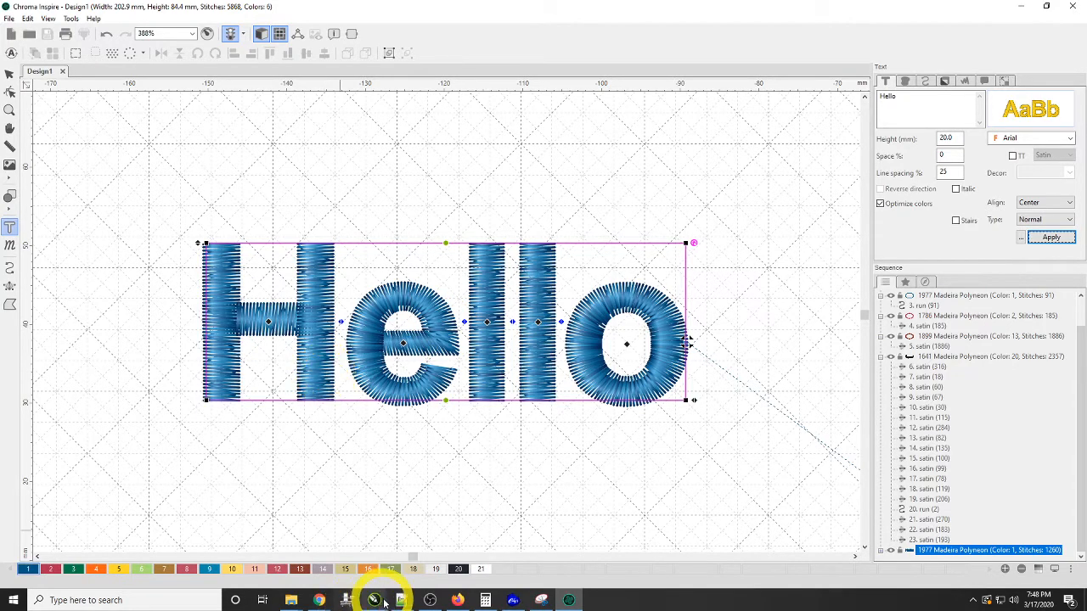
Apply the Brick fill pattern to the "Hello" text, and replace it with the Corn pattern.
{"action": "mouse_move", "coordinate": [388, 600]}
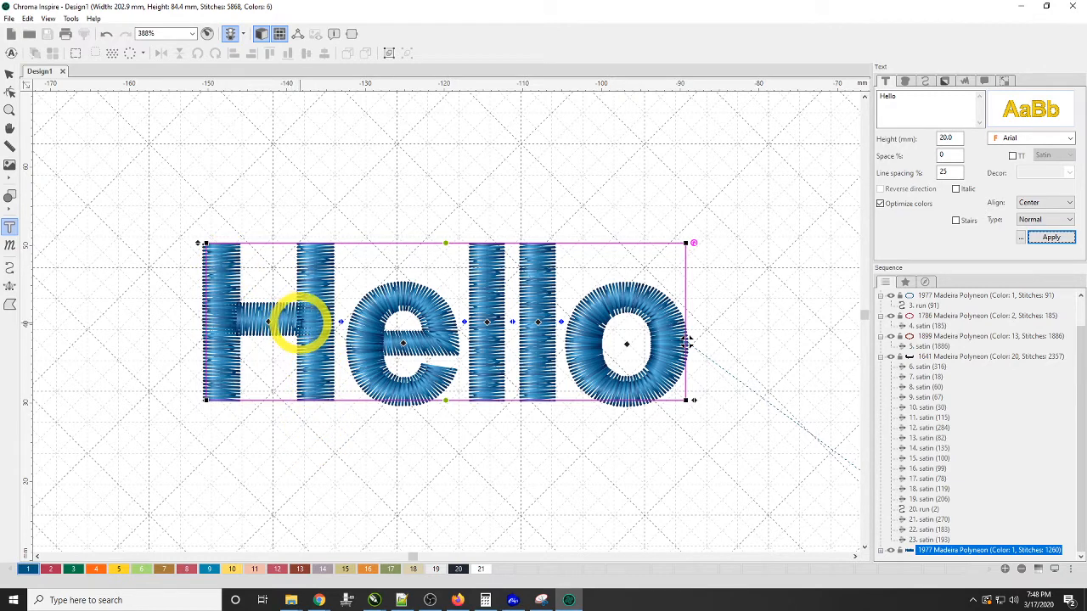
{"action": "left_click", "coordinate": [906, 81]}
{"action": "left_click", "coordinate": [1013, 119]}
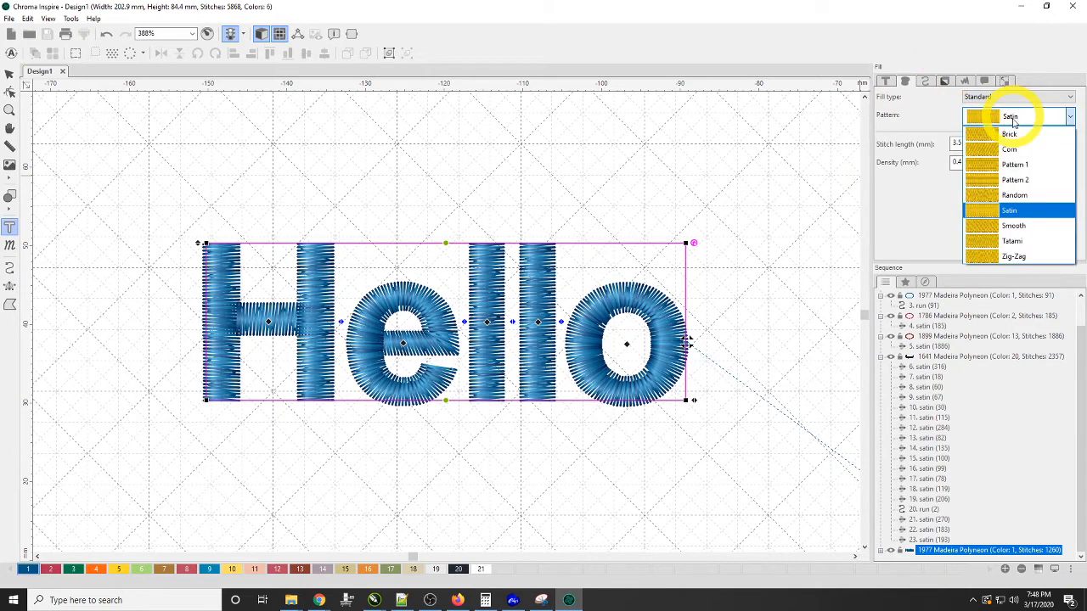
{"action": "left_click", "coordinate": [1027, 143]}
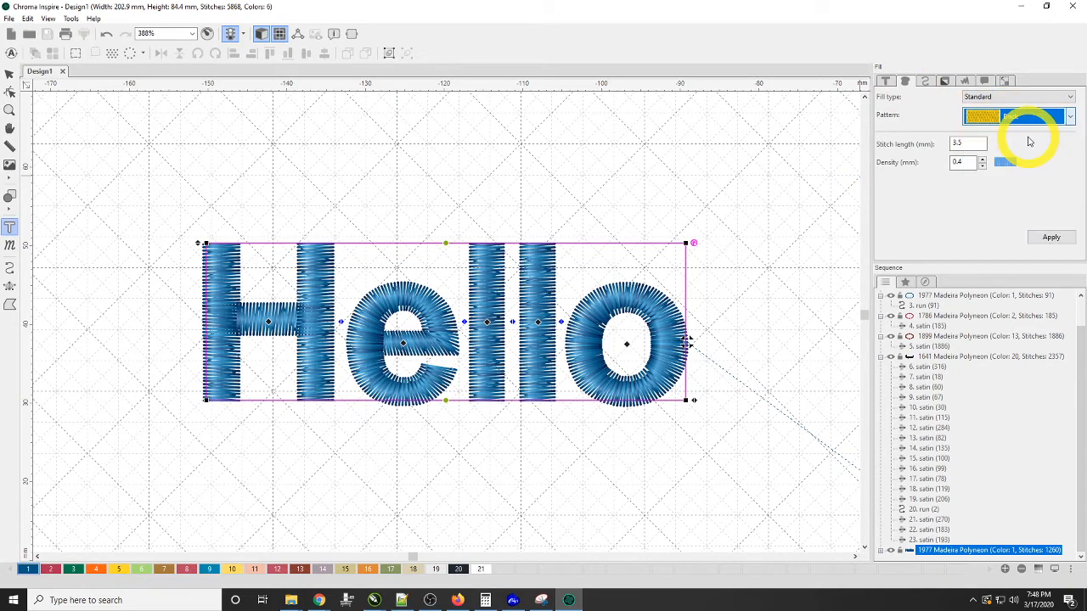
{"action": "left_click", "coordinate": [1050, 237]}
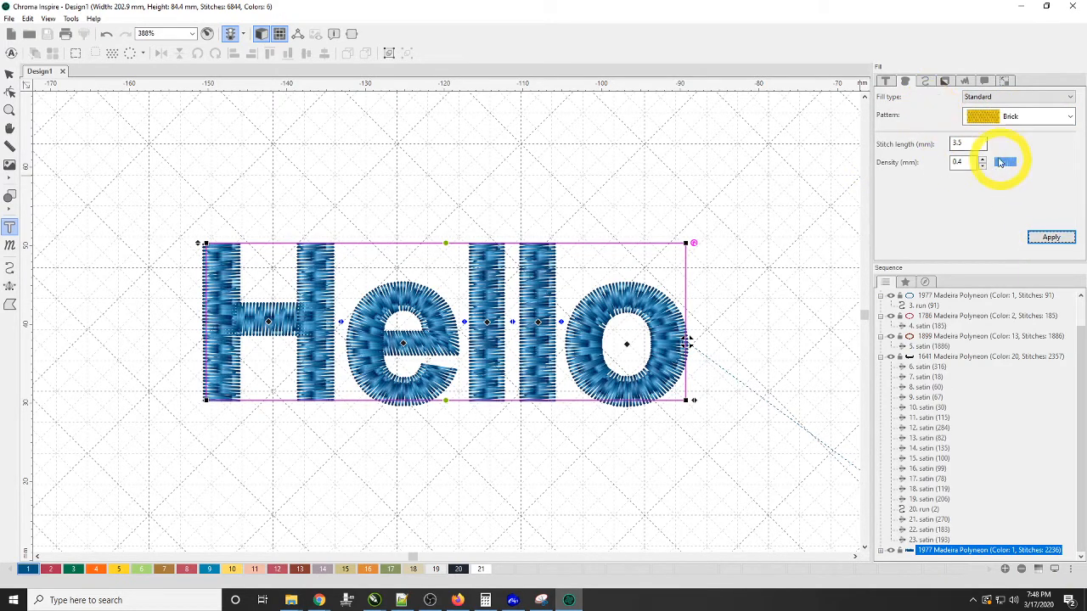
{"action": "left_click", "coordinate": [1020, 117]}
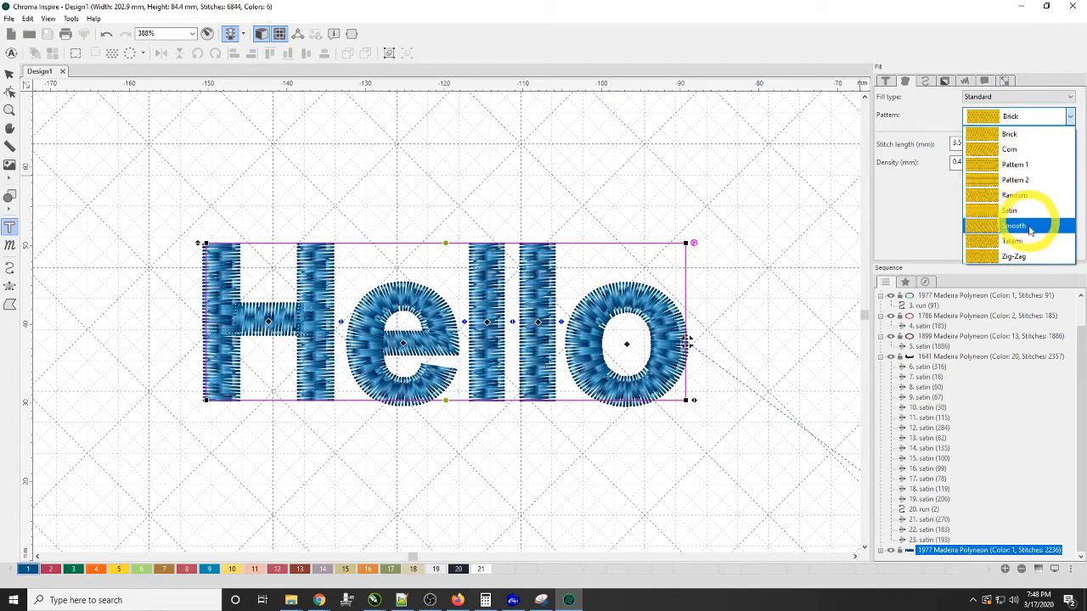
{"action": "left_click", "coordinate": [1027, 155]}
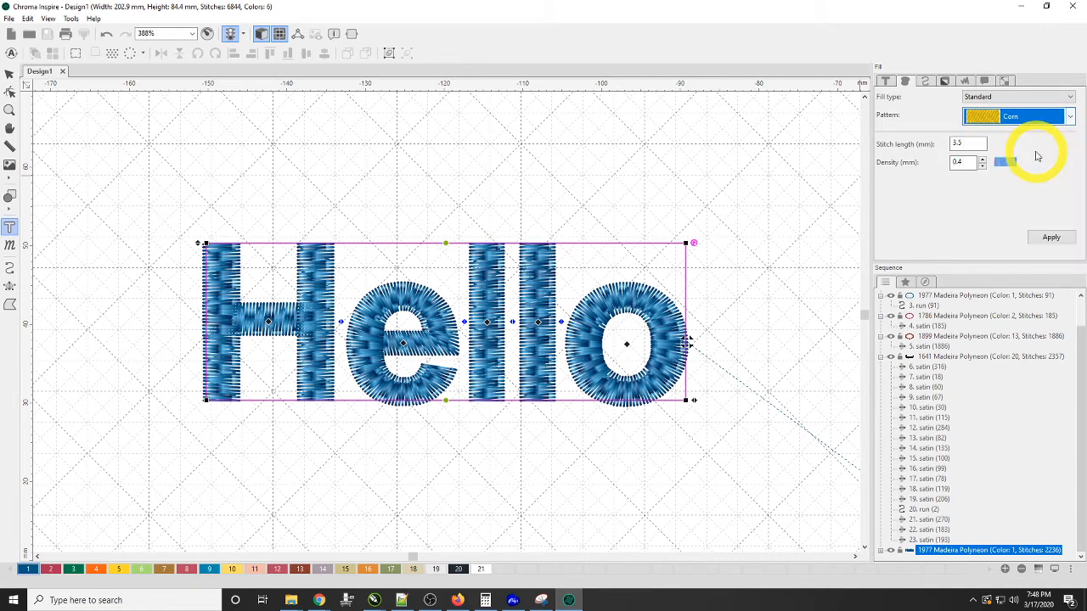
{"action": "left_click", "coordinate": [1050, 237]}
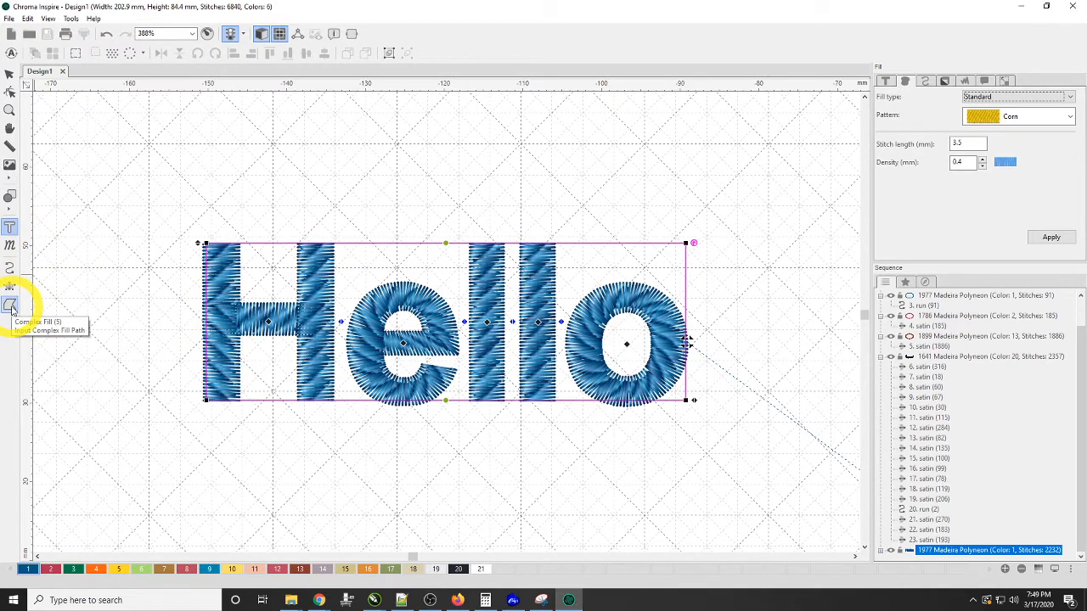
Start a classic satin column around the letter H, placing point pairs from the left stem's base up and across its top.
{"action": "left_click", "coordinate": [73, 535]}
{"action": "left_click", "coordinate": [10, 286]}
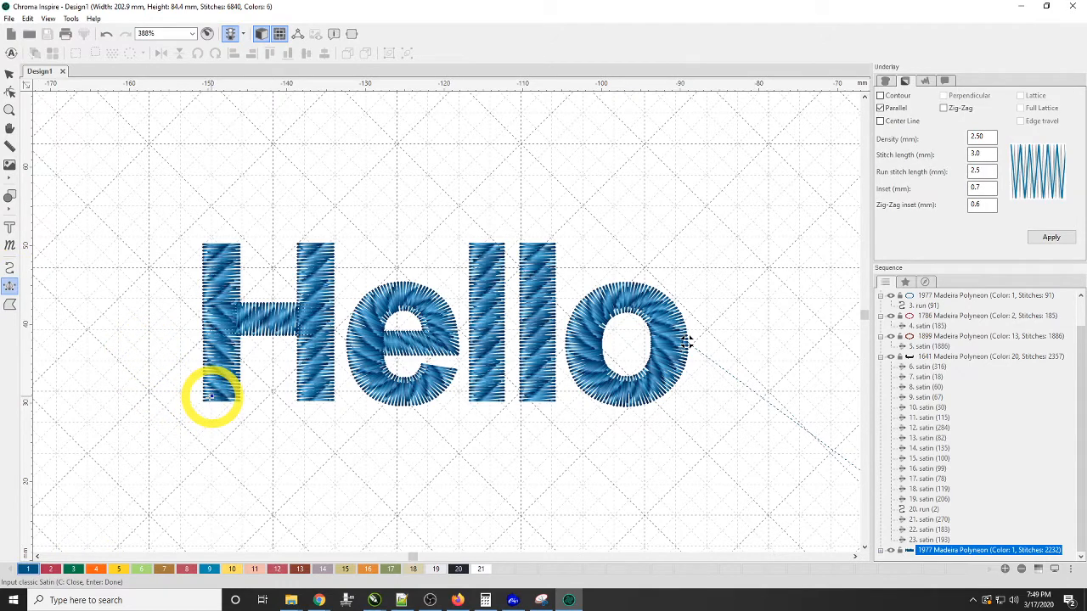
{"action": "left_click", "coordinate": [212, 396]}
{"action": "left_click", "coordinate": [195, 405]}
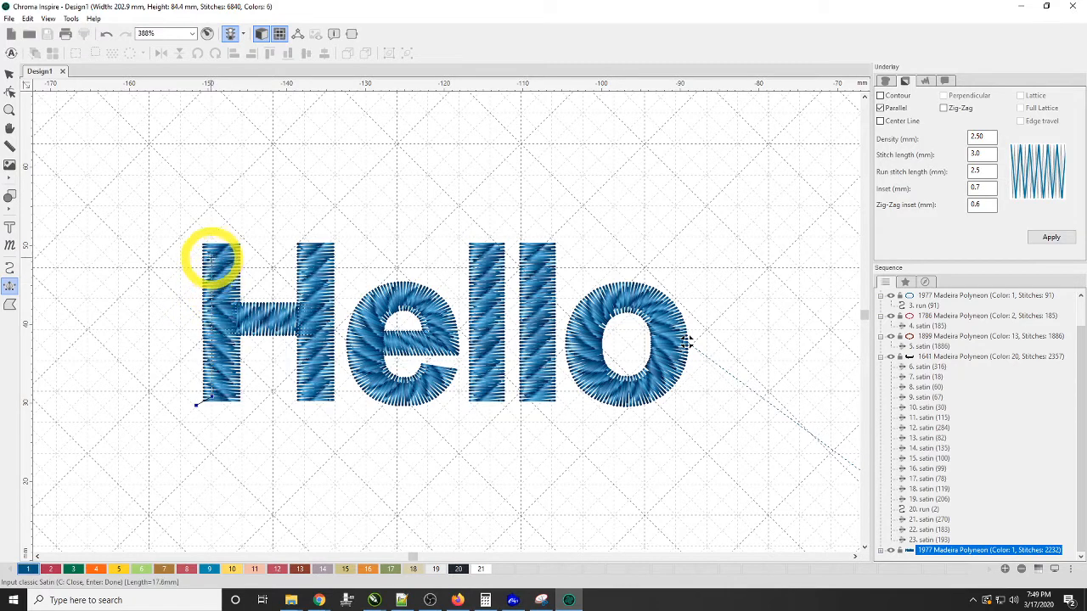
{"action": "left_click", "coordinate": [211, 255]}
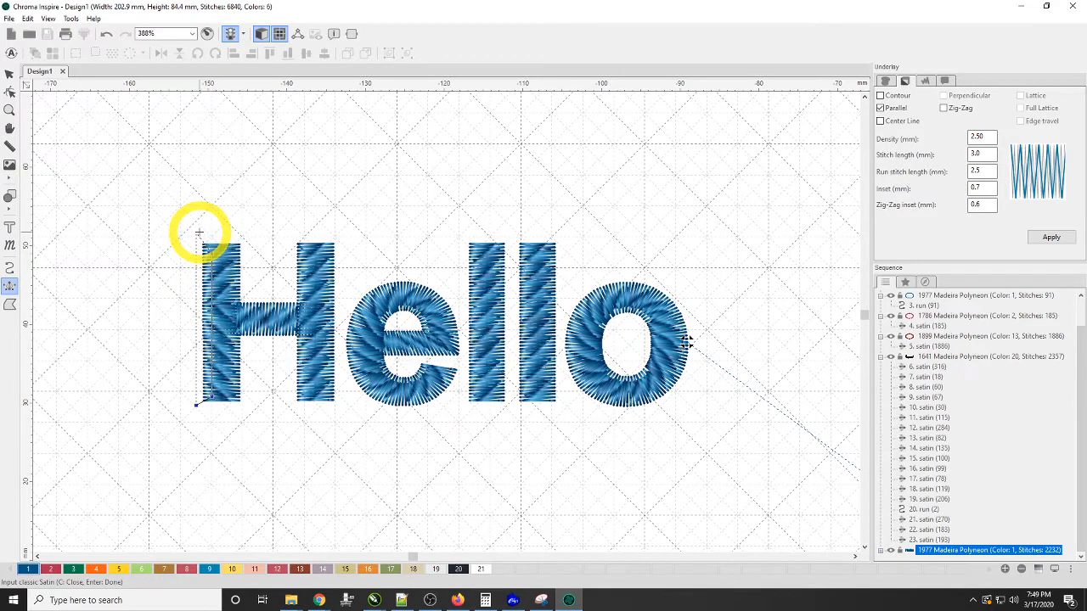
{"action": "left_click", "coordinate": [197, 231]}
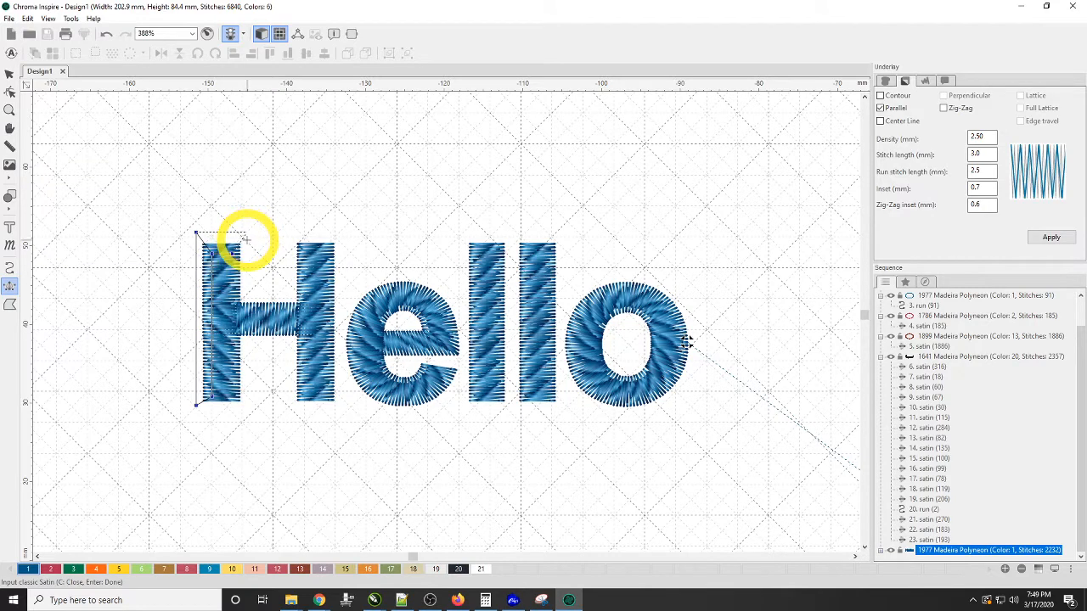
{"action": "left_click", "coordinate": [246, 237]}
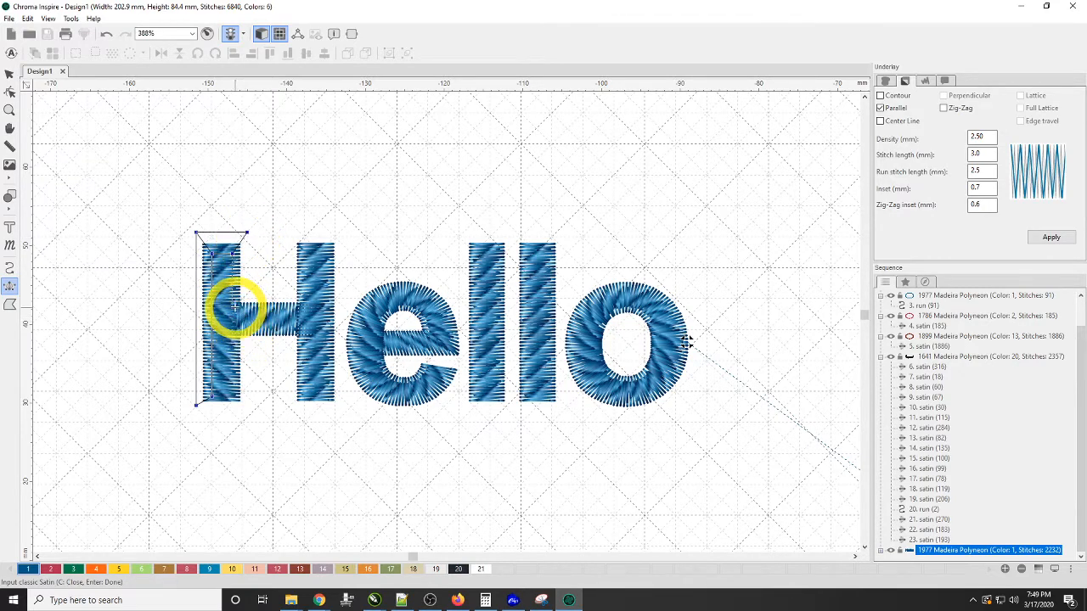
Continue the H's satin column down to the crossbar, along its upper edge and around the top of the right stem.
{"action": "left_click", "coordinate": [233, 312]}
{"action": "left_click", "coordinate": [247, 294]}
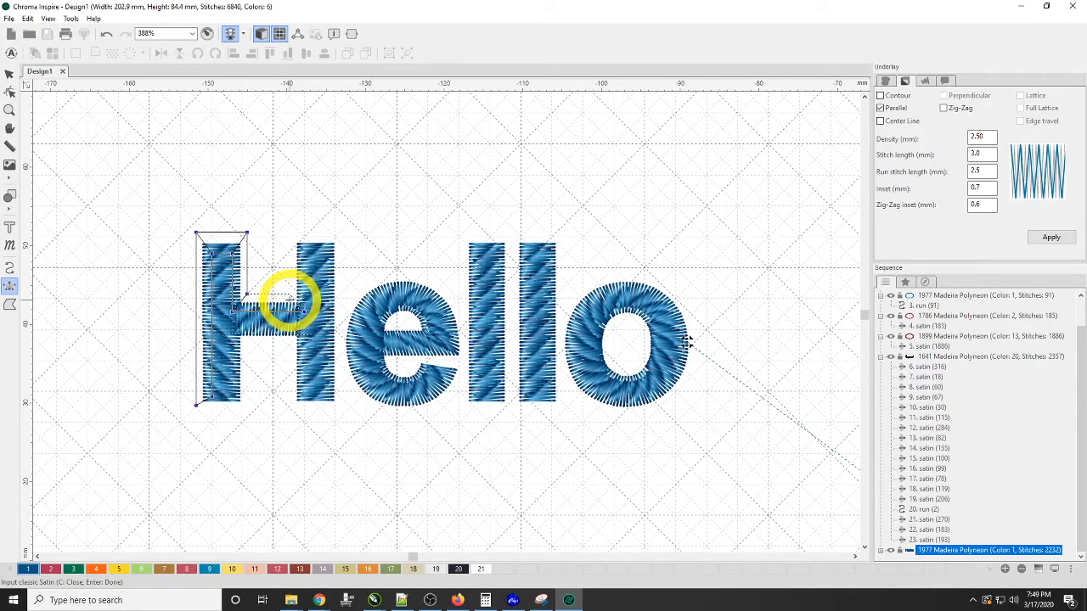
{"action": "left_click", "coordinate": [289, 297]}
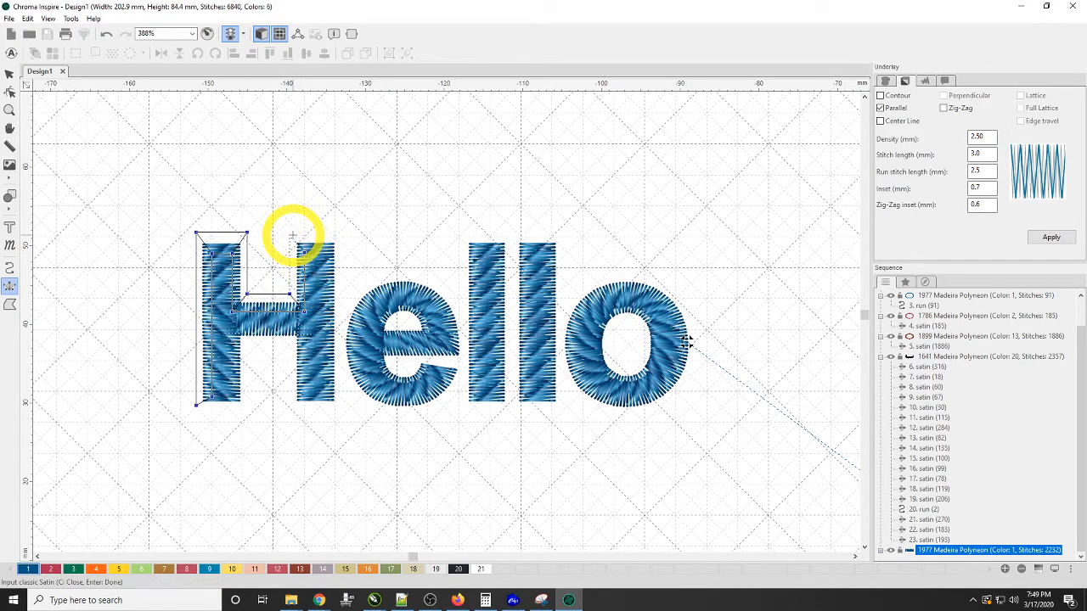
{"action": "left_click", "coordinate": [290, 235]}
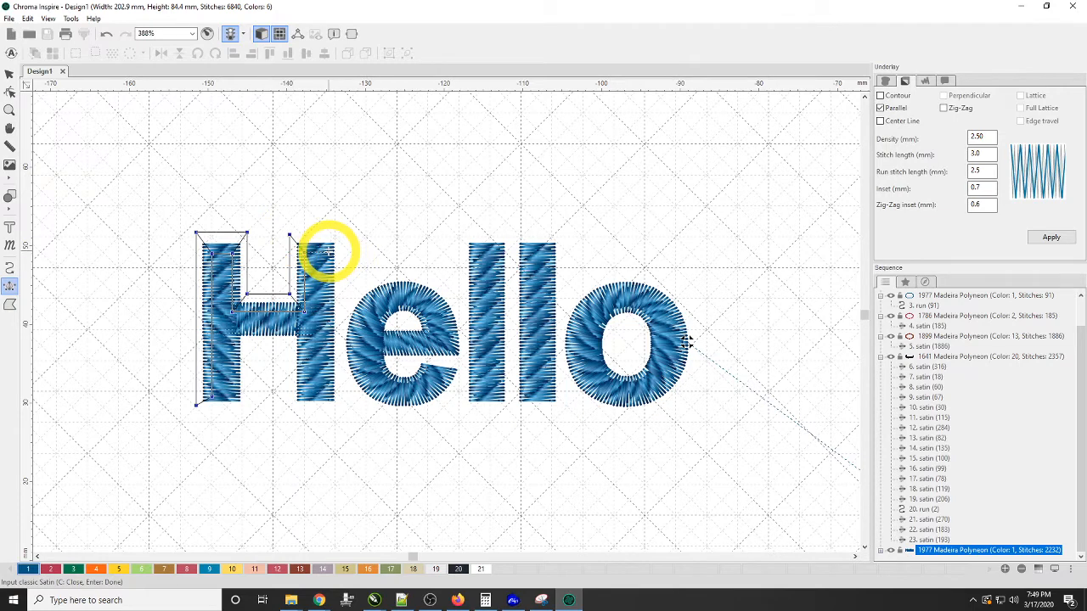
{"action": "left_click", "coordinate": [340, 236]}
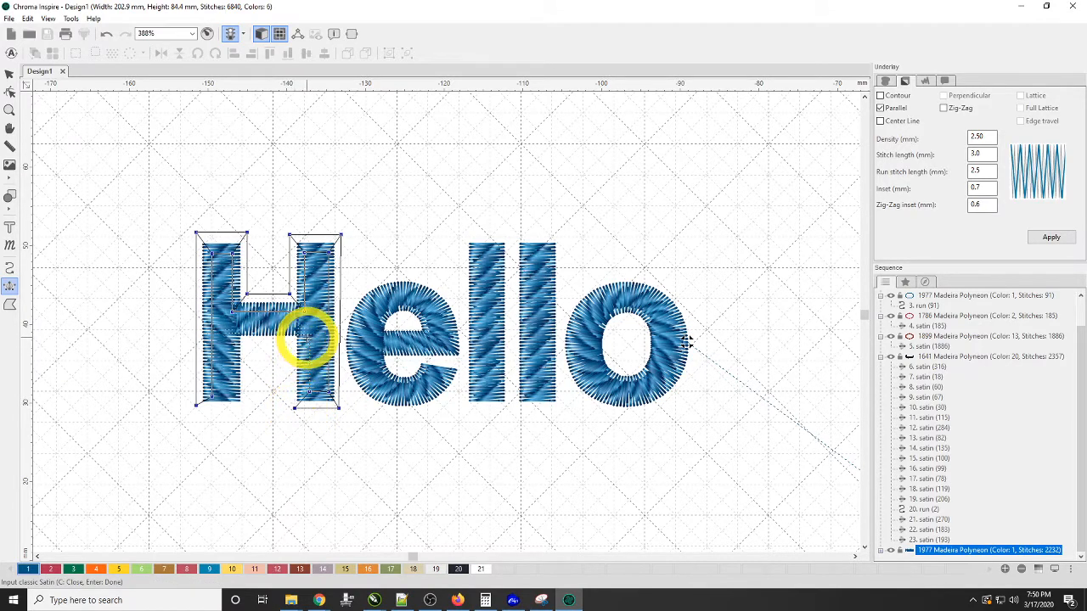
Finish the H's satin column along the crossbar's lower edge and the left stem's base, with its exit point below that stem.
{"action": "left_click", "coordinate": [309, 332]}
{"action": "left_click", "coordinate": [295, 345]}
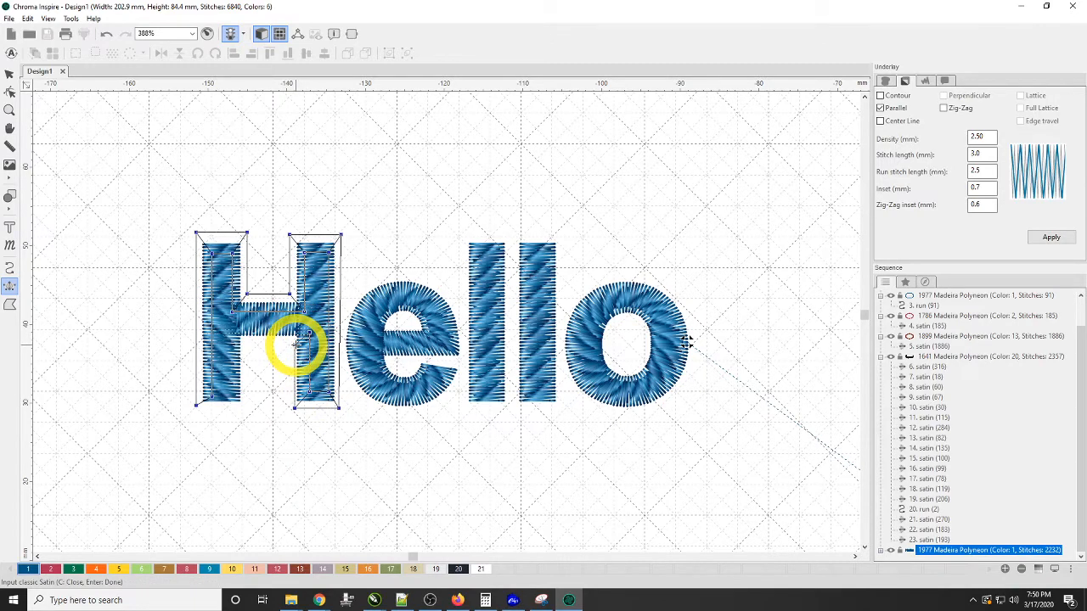
{"action": "left_click", "coordinate": [233, 329]}
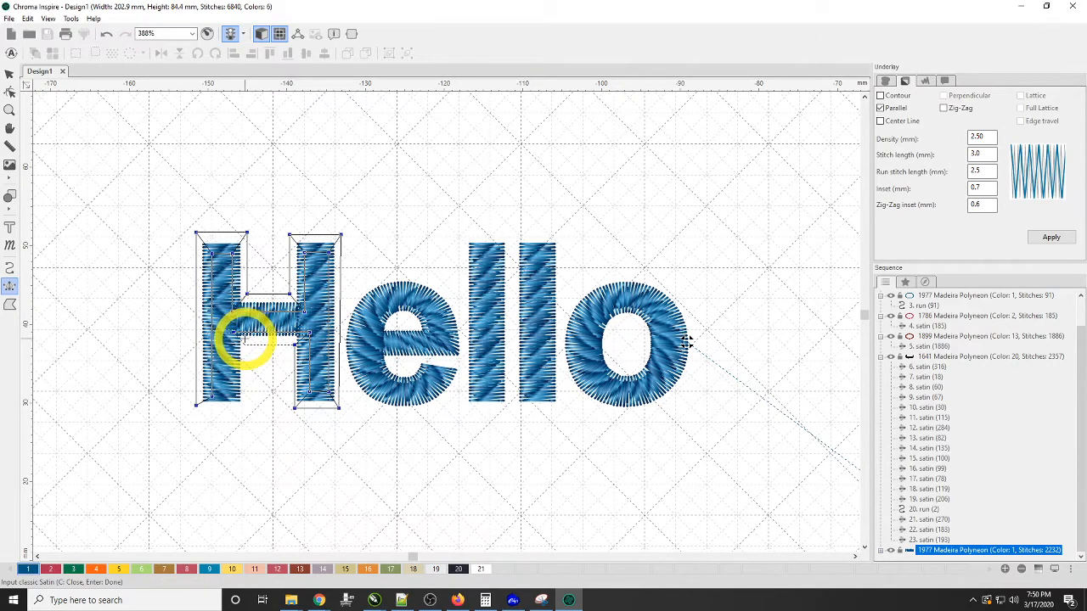
{"action": "left_click", "coordinate": [243, 407]}
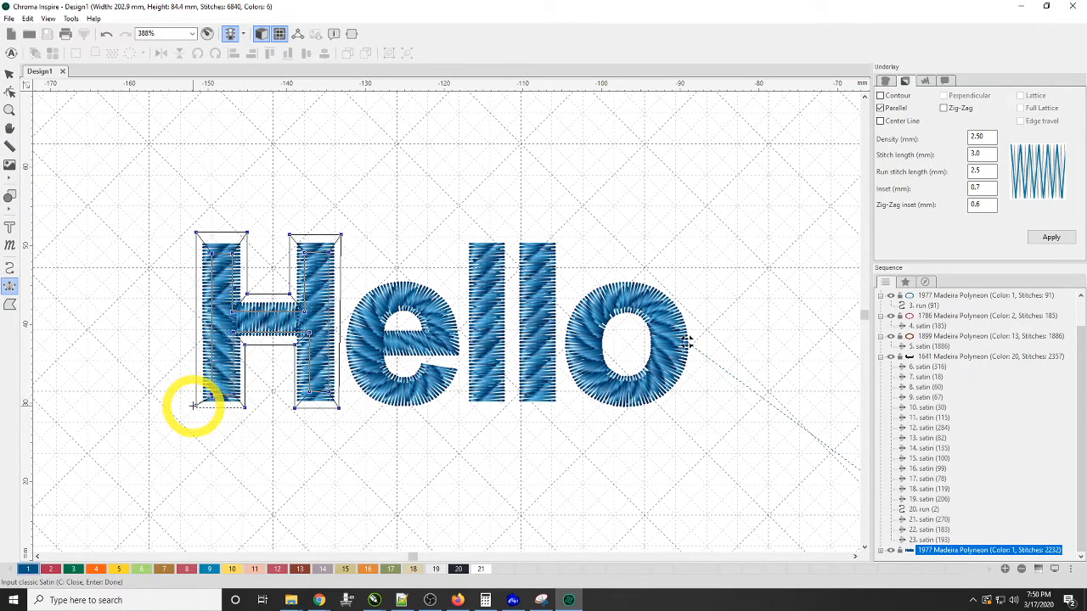
{"action": "left_click", "coordinate": [194, 405]}
{"action": "key", "text": "Return"}
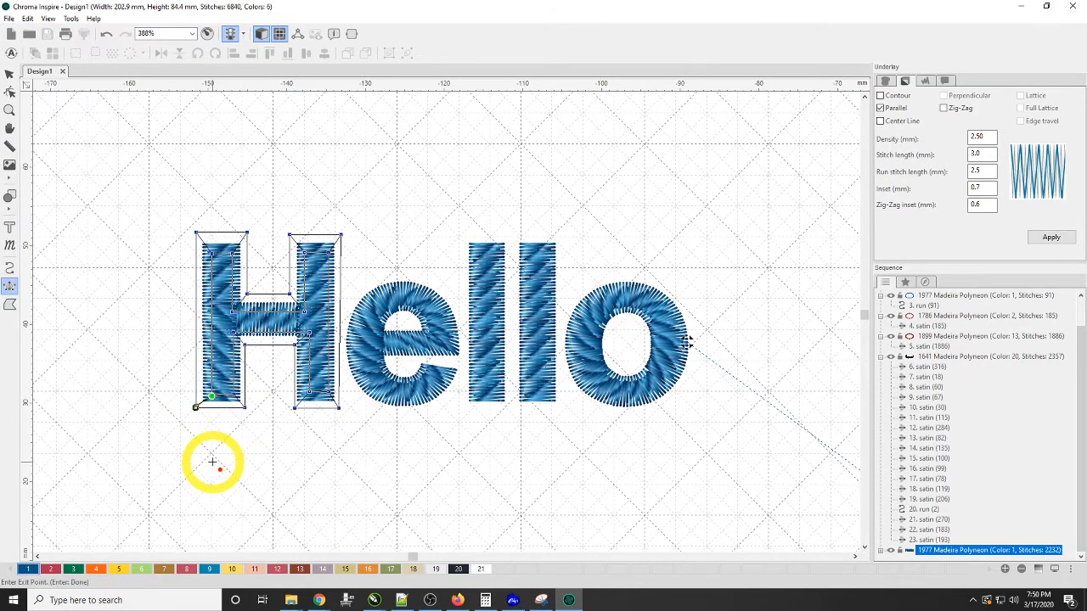
{"action": "left_click", "coordinate": [212, 462]}
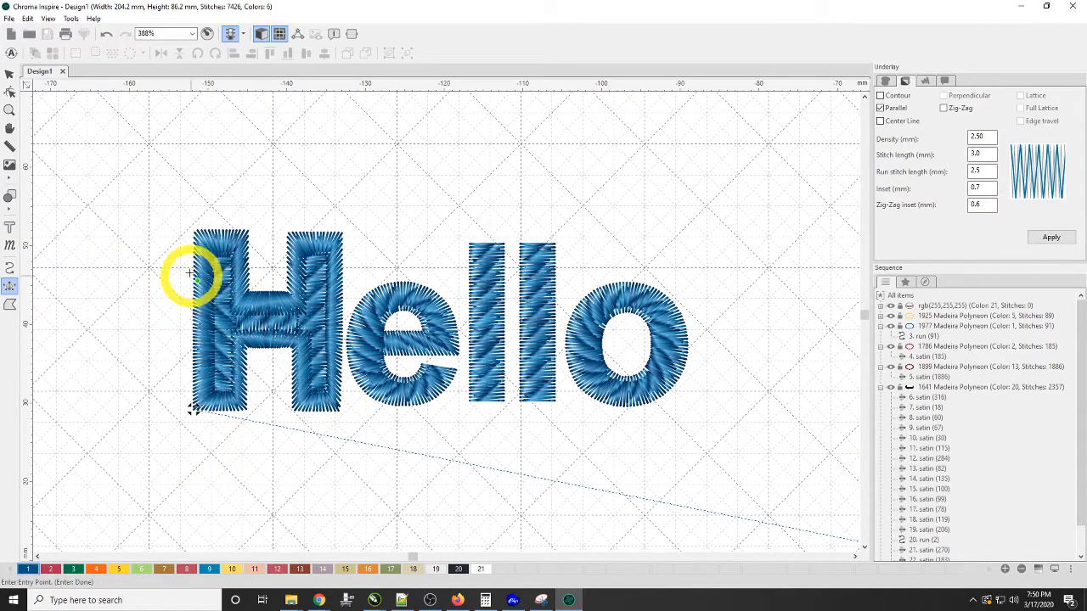
Recolor the satin outline around the H with color 12, Madeira Polyneon 1917.
{"action": "left_click", "coordinate": [10, 75]}
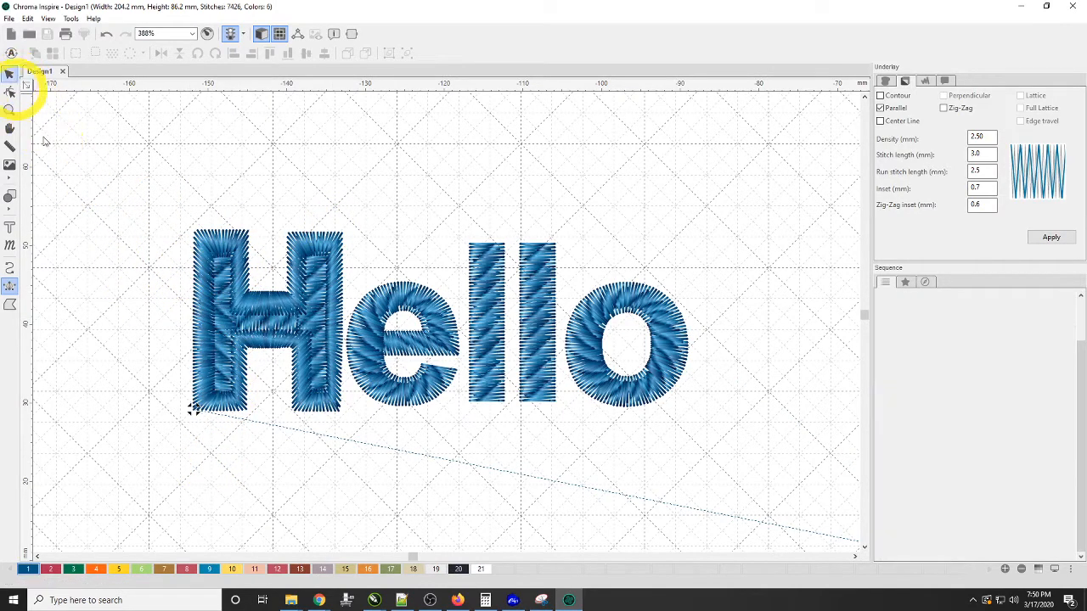
{"action": "left_click", "coordinate": [216, 238]}
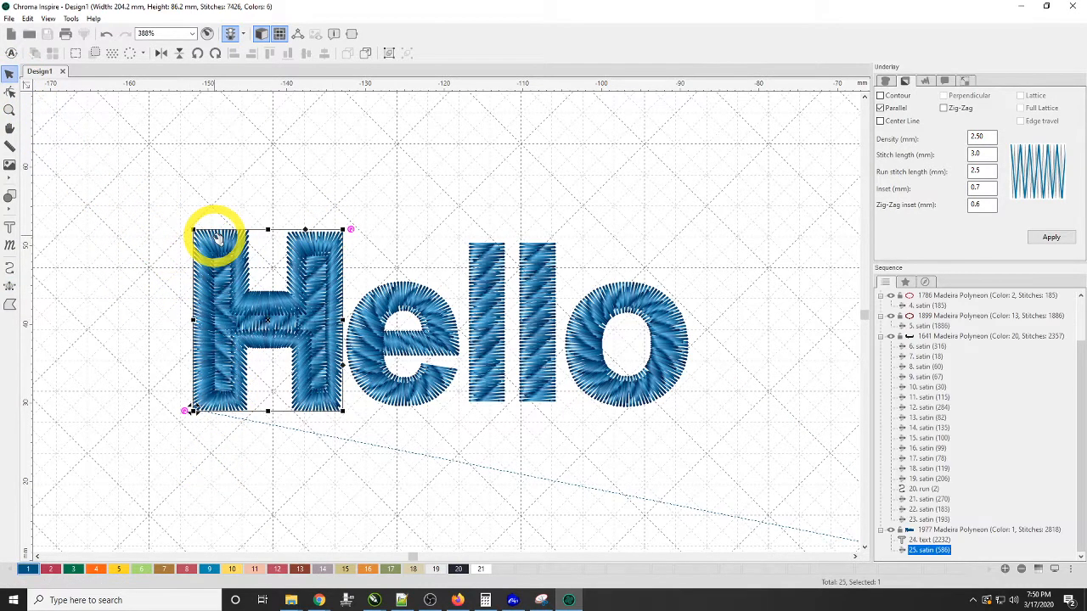
{"action": "left_click", "coordinate": [276, 571]}
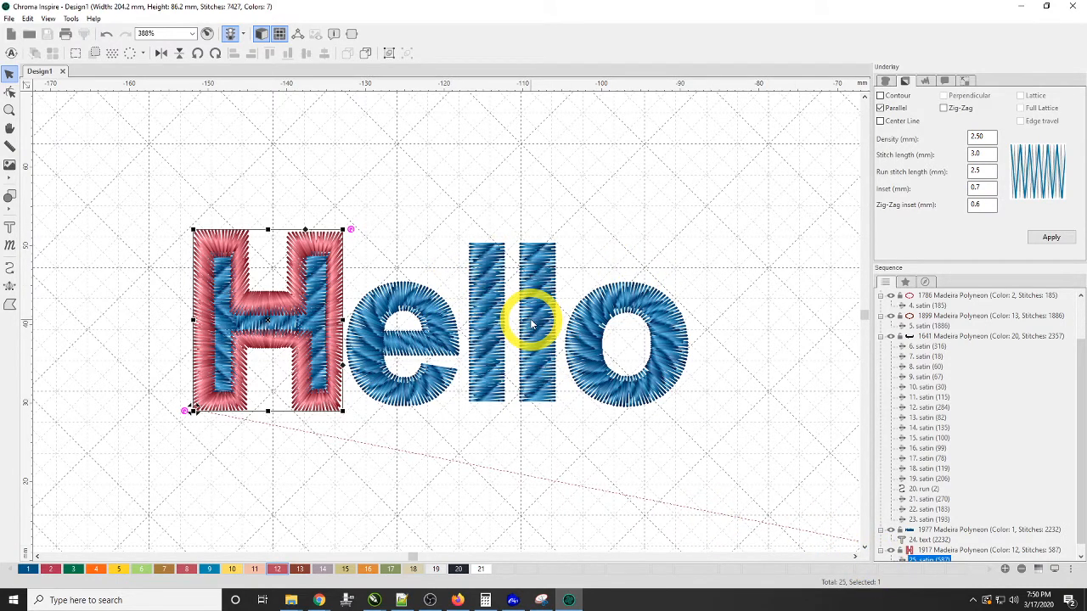
{"action": "scroll", "coordinate": [531, 323], "scroll_direction": "down", "scroll_amount": 1}
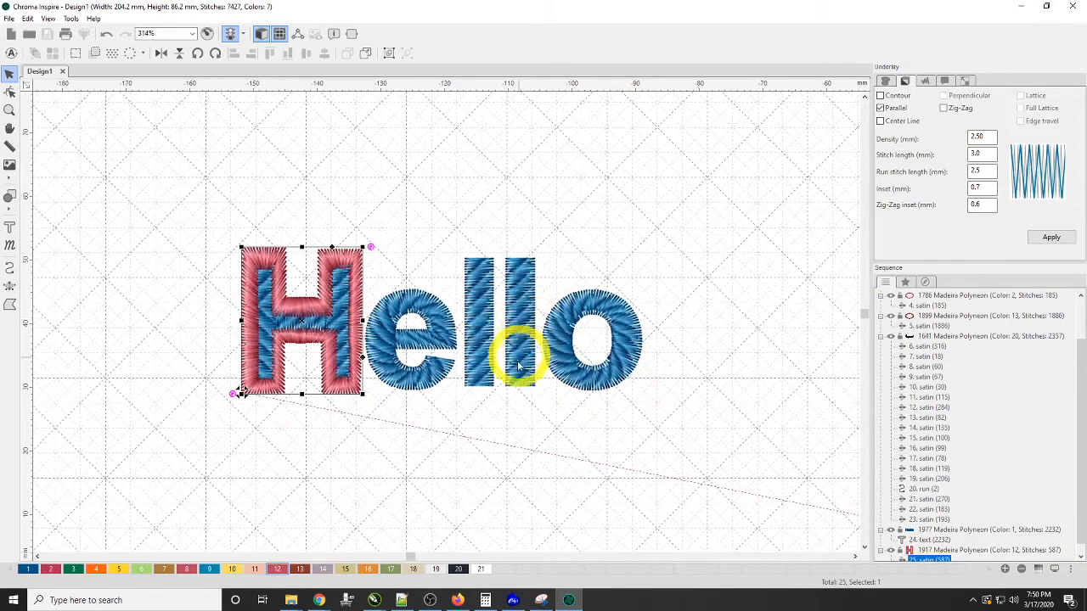
Digitize a curved classic satin column with 0.35 mm density beside the o of "Hello", curving downward.
{"action": "left_click", "coordinate": [516, 344]}
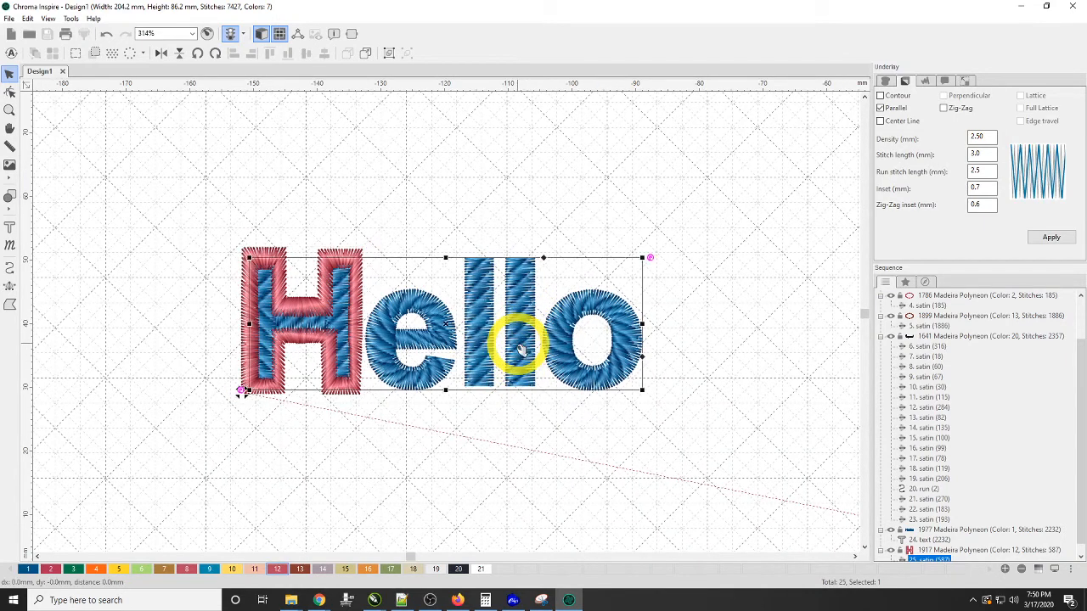
{"action": "left_click", "coordinate": [376, 478]}
{"action": "left_click", "coordinate": [9, 287]}
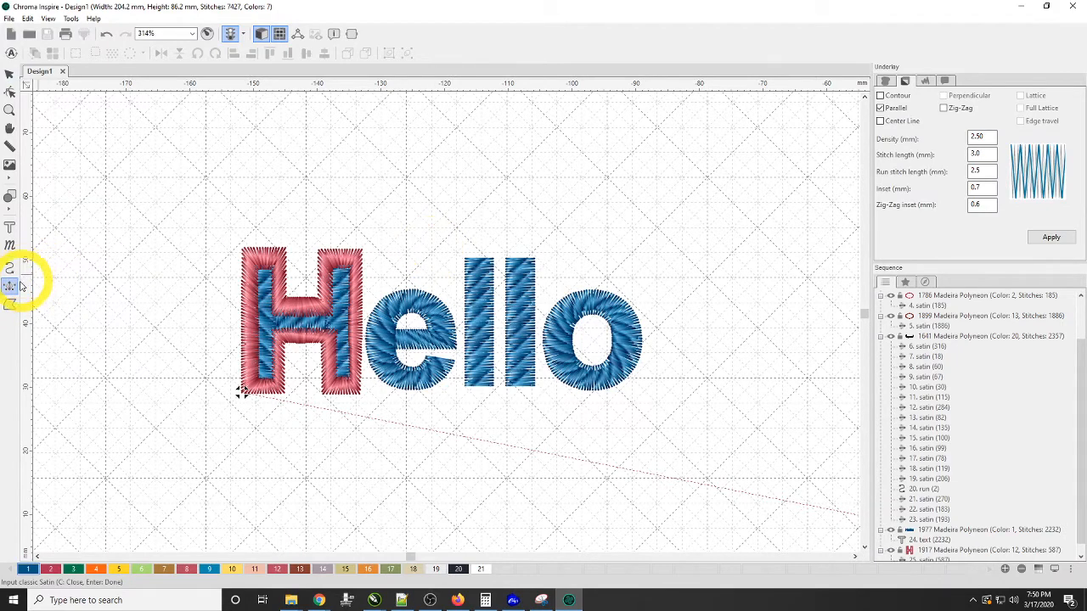
{"action": "left_click", "coordinate": [885, 80]}
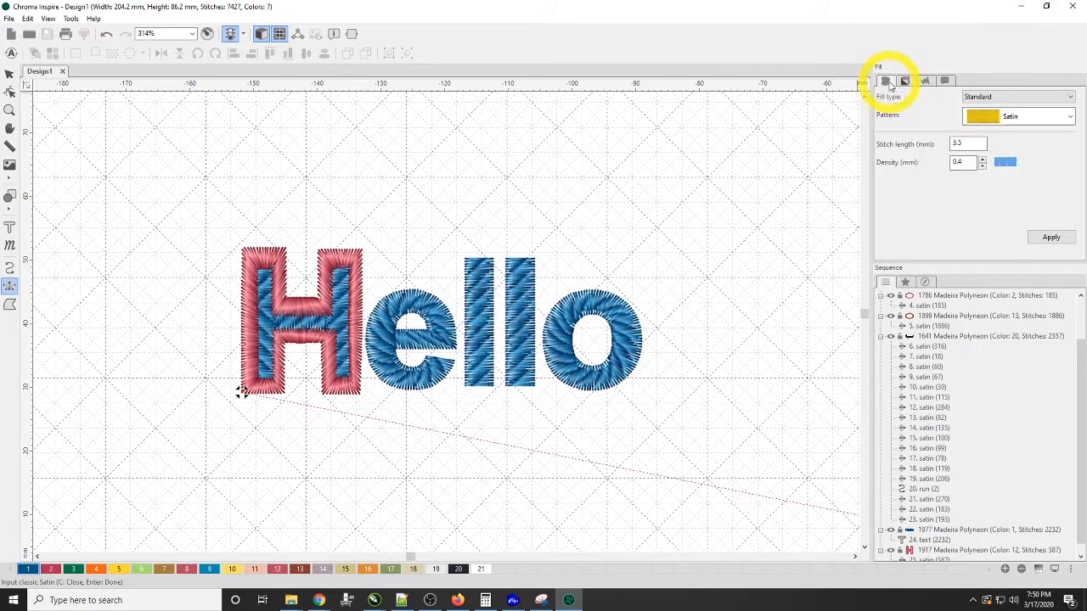
{"action": "double_click", "coordinate": [963, 162]}
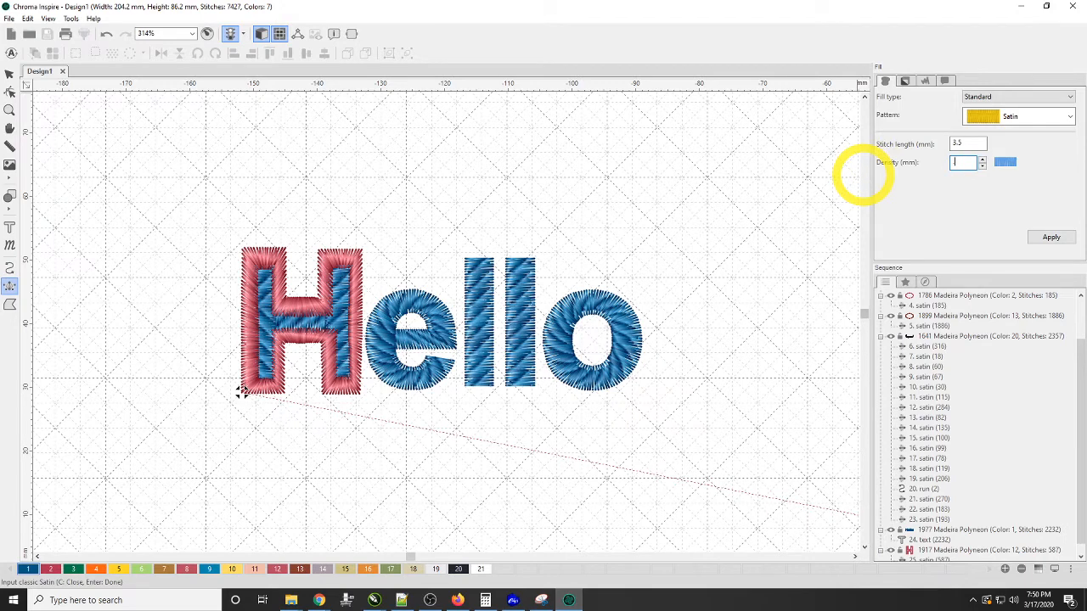
{"action": "left_click", "coordinate": [646, 222]}
{"action": "left_click", "coordinate": [720, 202]}
{"action": "left_click", "coordinate": [706, 311]}
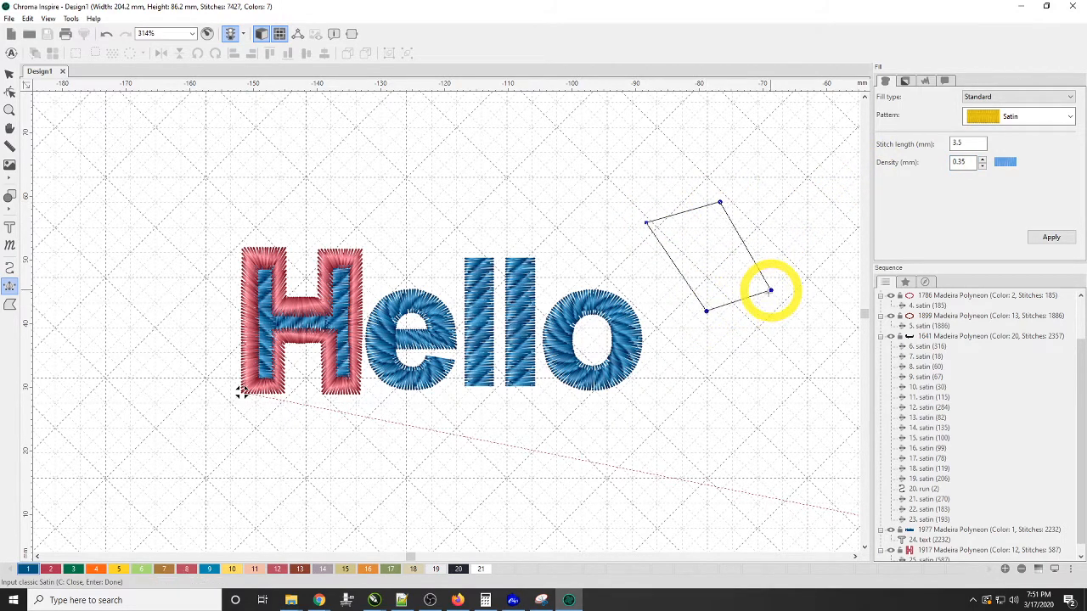
{"action": "left_click", "coordinate": [771, 292]}
{"action": "left_click", "coordinate": [716, 362]}
{"action": "key", "text": "Return"}
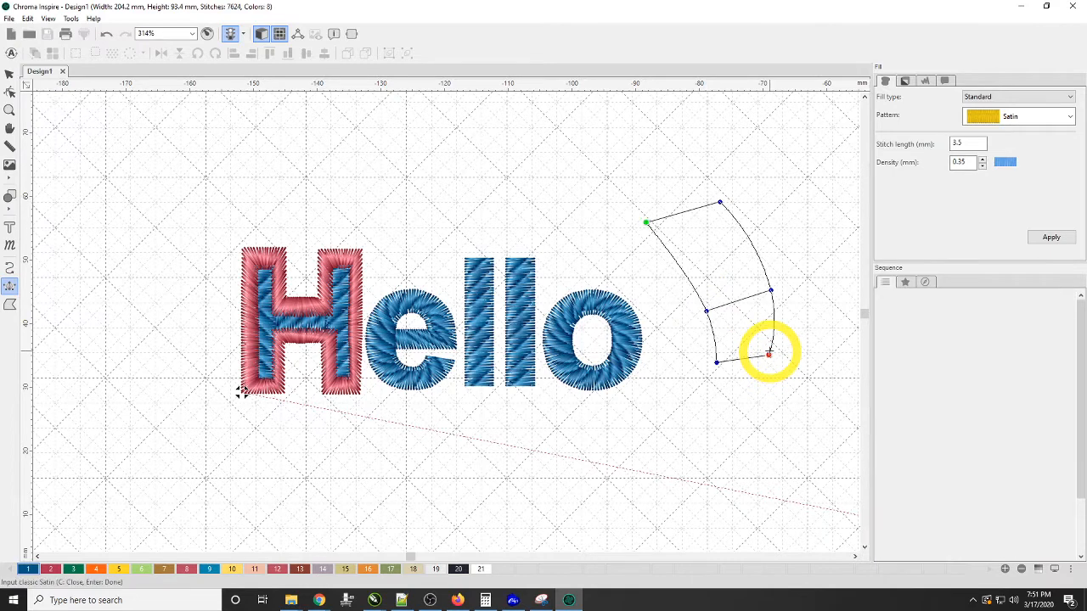
Digitize a second classic satin column with 0.4 mm density, continuing down from the curved column's lower end.
{"action": "double_click", "coordinate": [967, 162]}
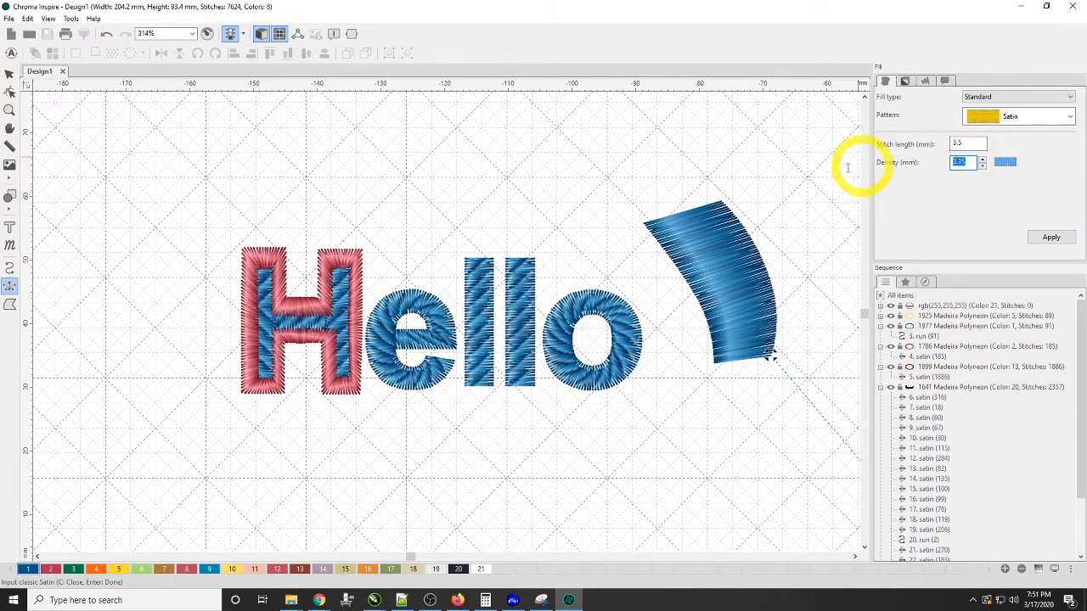
{"action": "left_click", "coordinate": [716, 358]}
{"action": "left_click", "coordinate": [776, 356]}
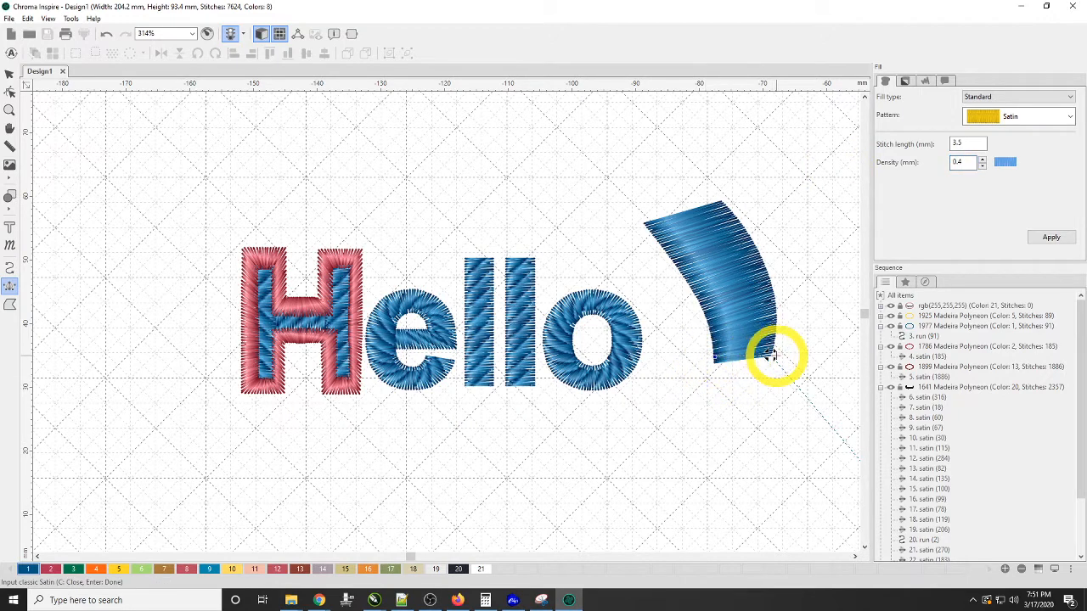
{"action": "left_click", "coordinate": [694, 427]}
{"action": "left_click", "coordinate": [769, 455]}
{"action": "key", "text": "Return"}
{"action": "key", "text": "Return"}
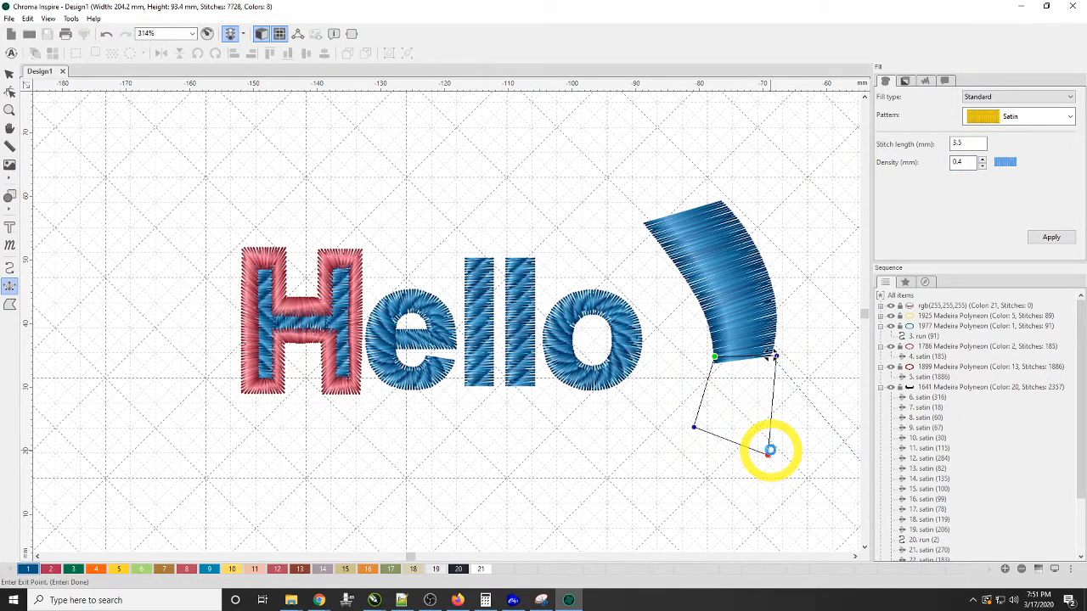
{"action": "left_click", "coordinate": [770, 452]}
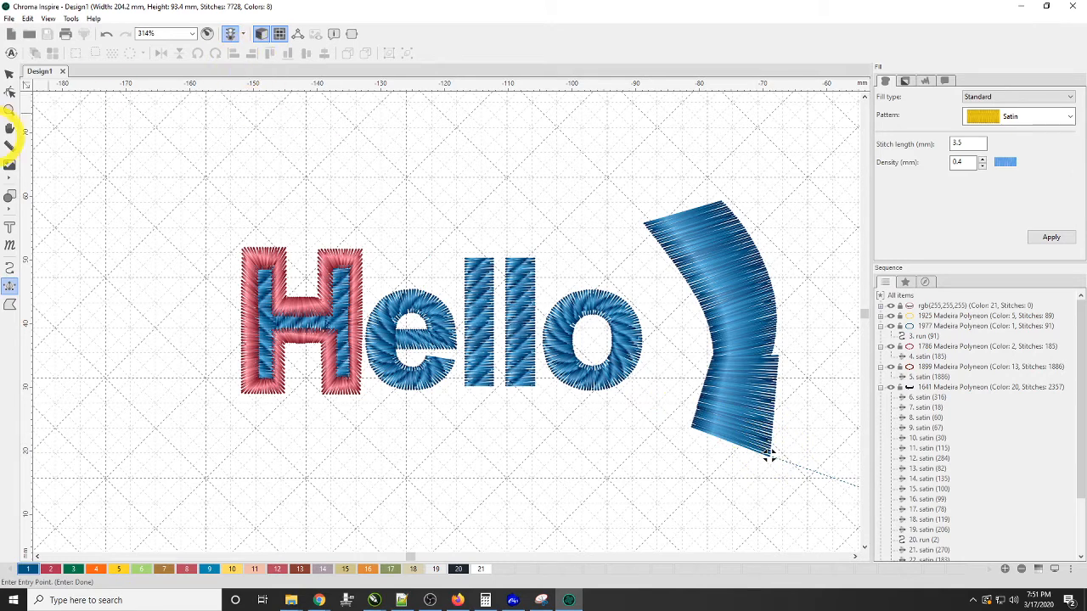
Set the density of the lower satin column to 0.3 mm.
{"action": "left_click", "coordinate": [11, 77]}
{"action": "left_click", "coordinate": [713, 375]}
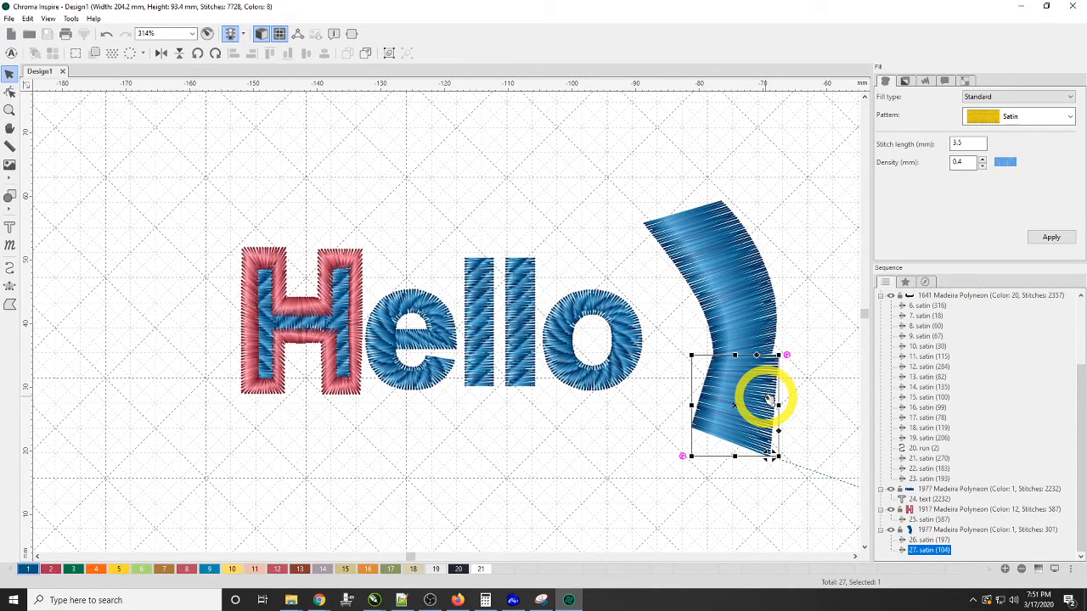
{"action": "double_click", "coordinate": [965, 162]}
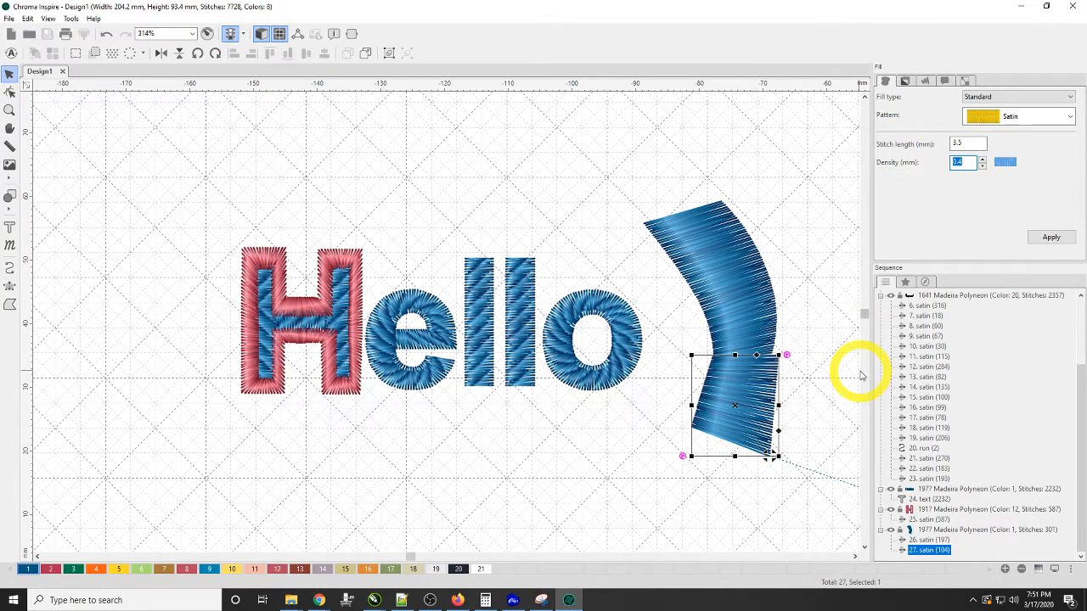
{"action": "type", "text": "0.3"}
{"action": "key", "text": "Return"}
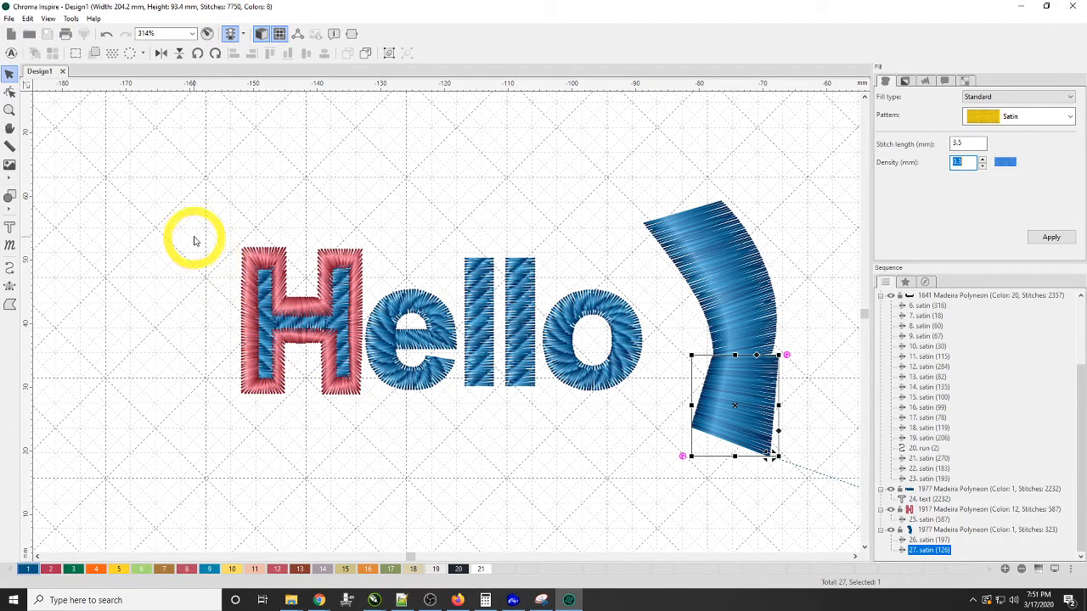
Delete the "Hello" text, the H's satin outline and both satin columns beside the text.
{"action": "left_click_drag", "start_coordinate": [192, 208], "coordinate": [824, 493]}
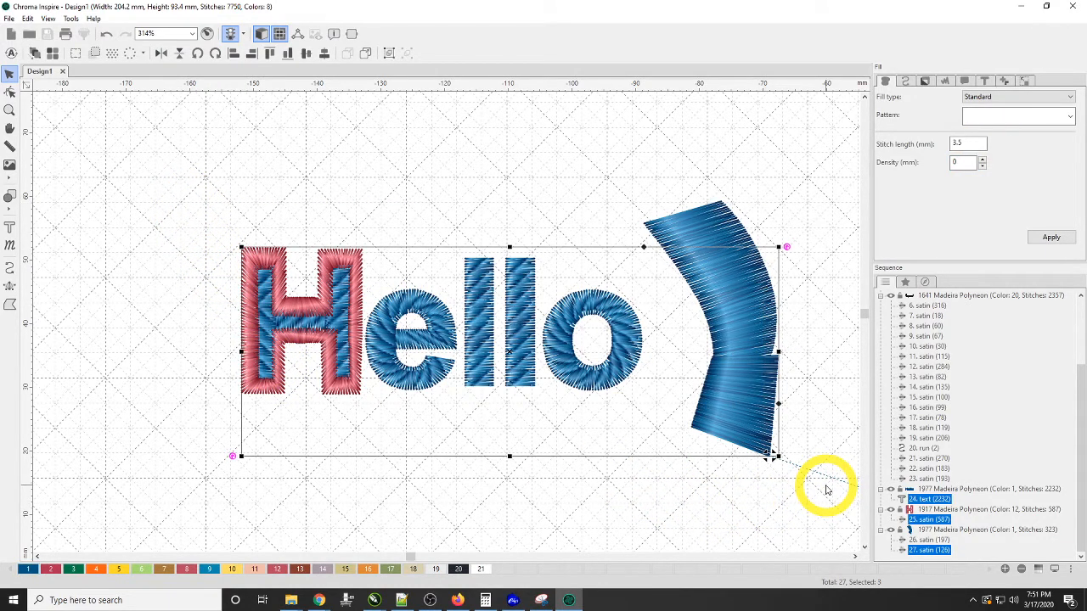
{"action": "key", "text": "Delete"}
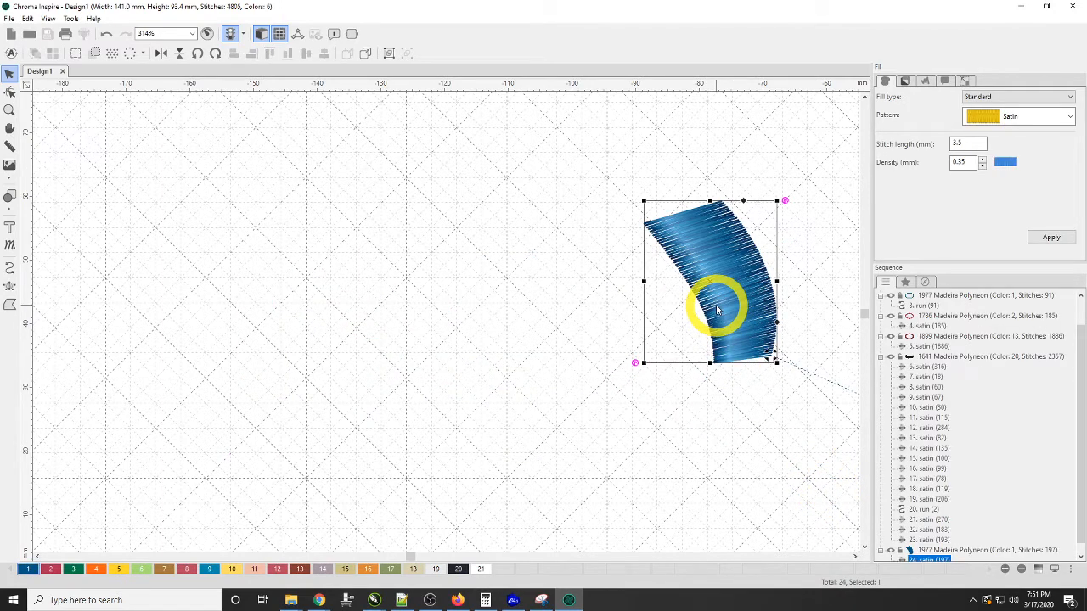
{"action": "key", "text": "Delete"}
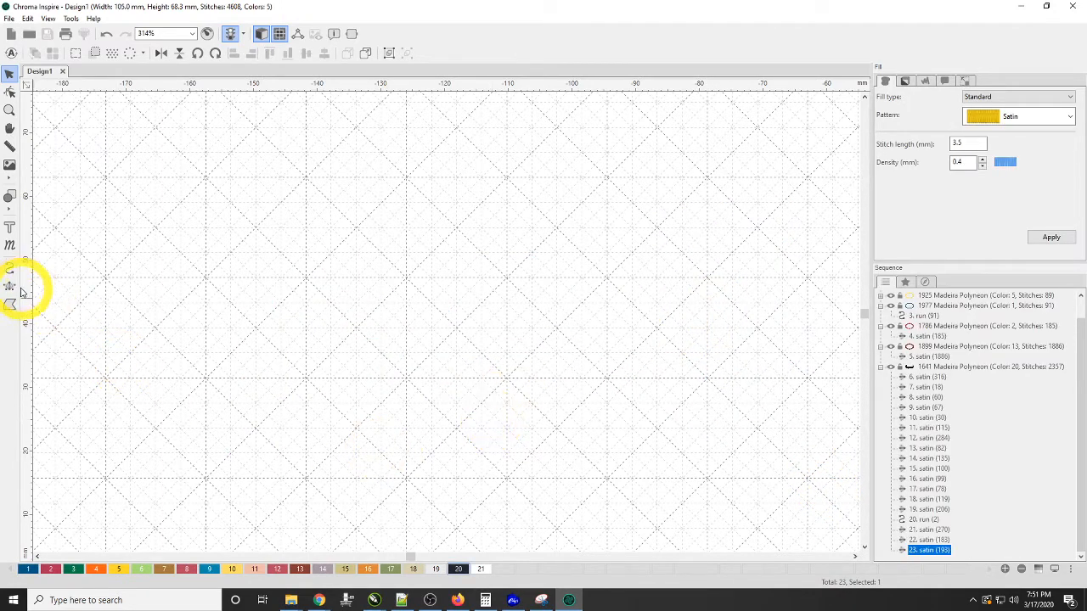
Digitize a thin horizontal classic satin column about 19 mm long with slanted ends, and delete it.
{"action": "left_click", "coordinate": [10, 287]}
{"action": "left_click", "coordinate": [398, 299]}
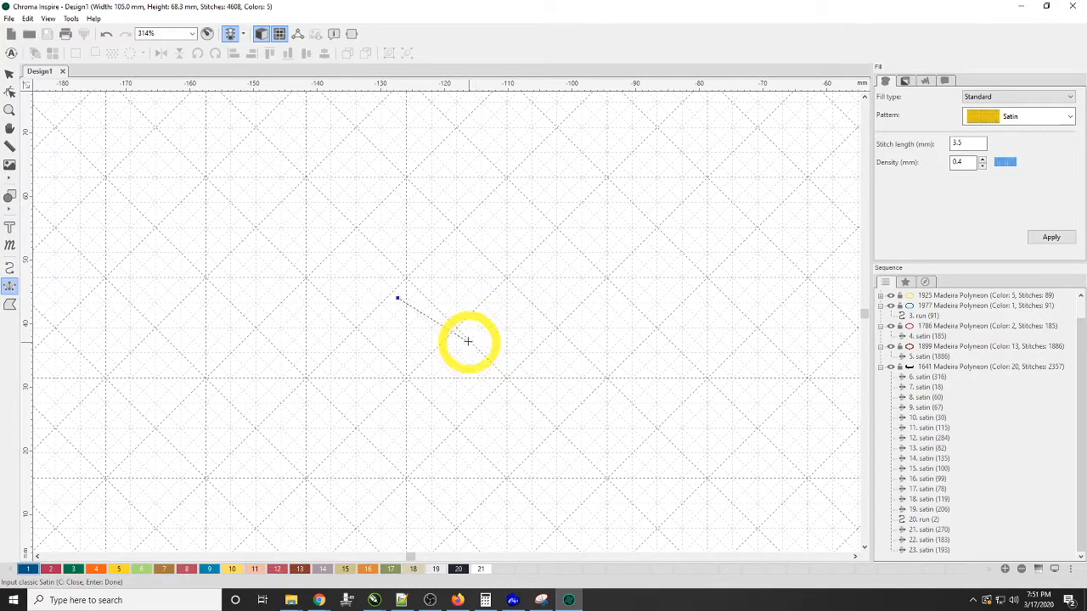
{"action": "left_click", "coordinate": [408, 313]}
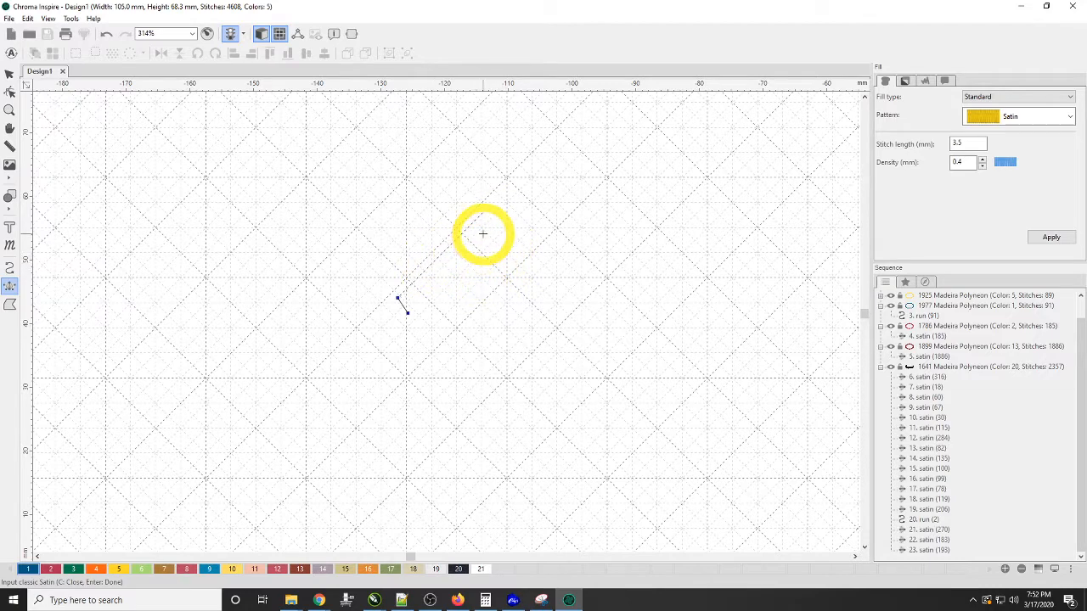
{"action": "left_click", "coordinate": [517, 299]}
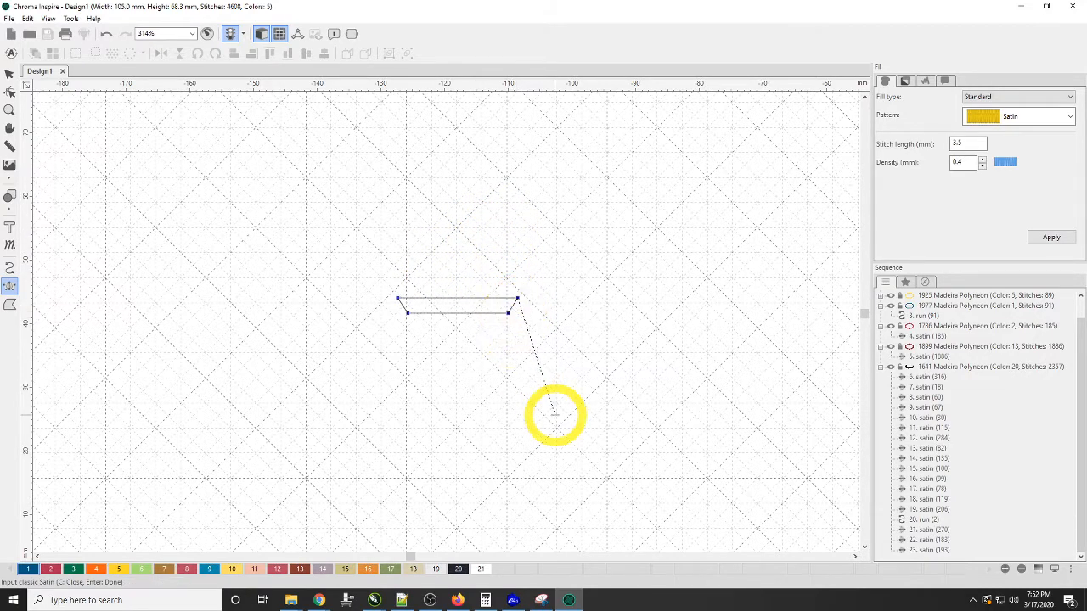
{"action": "key", "text": "Return"}
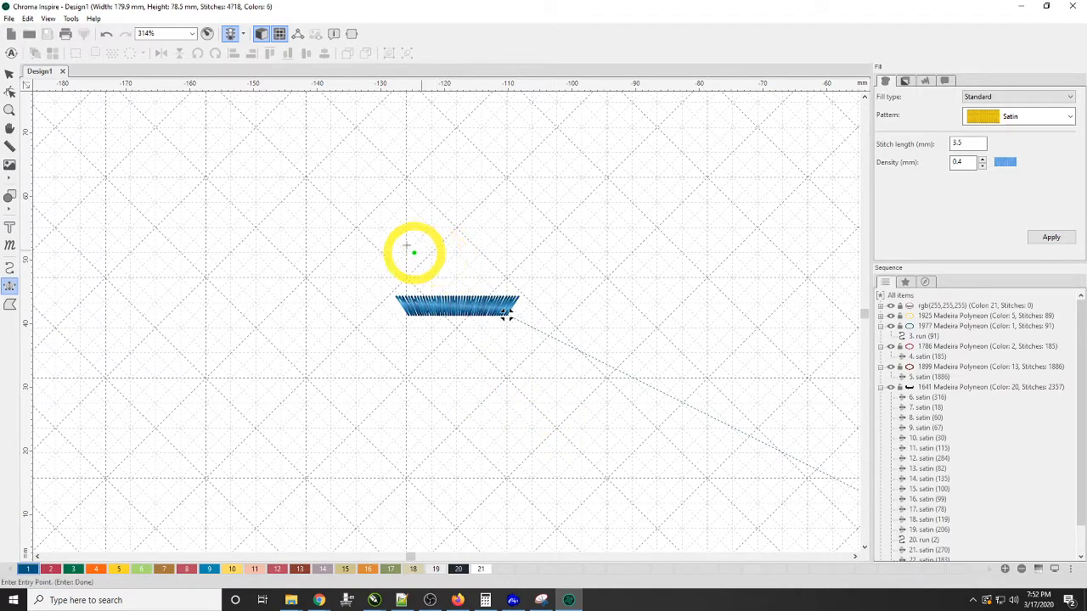
{"action": "left_click", "coordinate": [10, 79]}
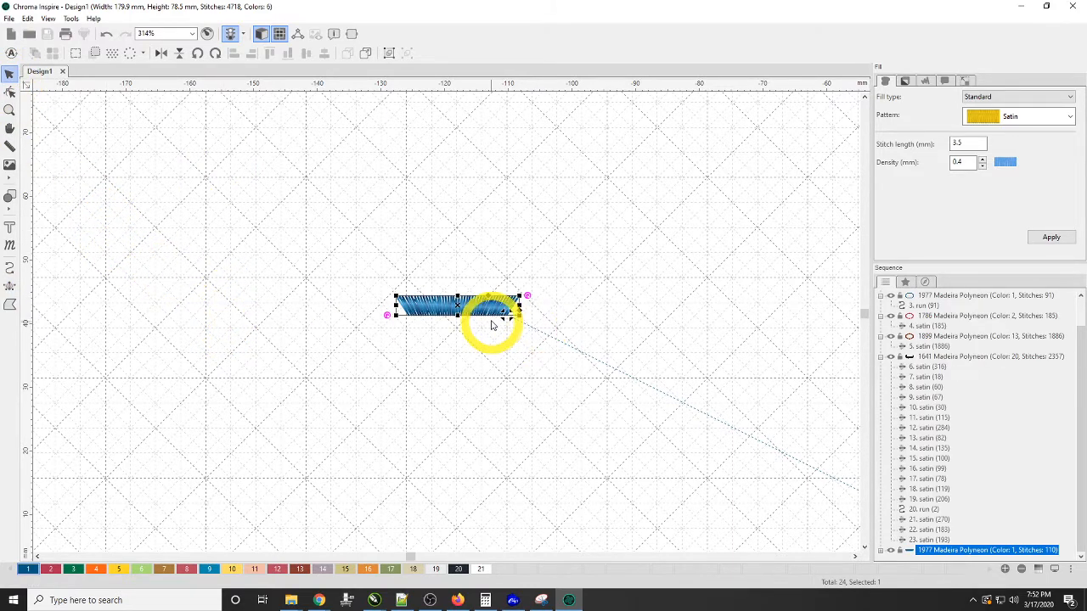
{"action": "key", "text": "Delete"}
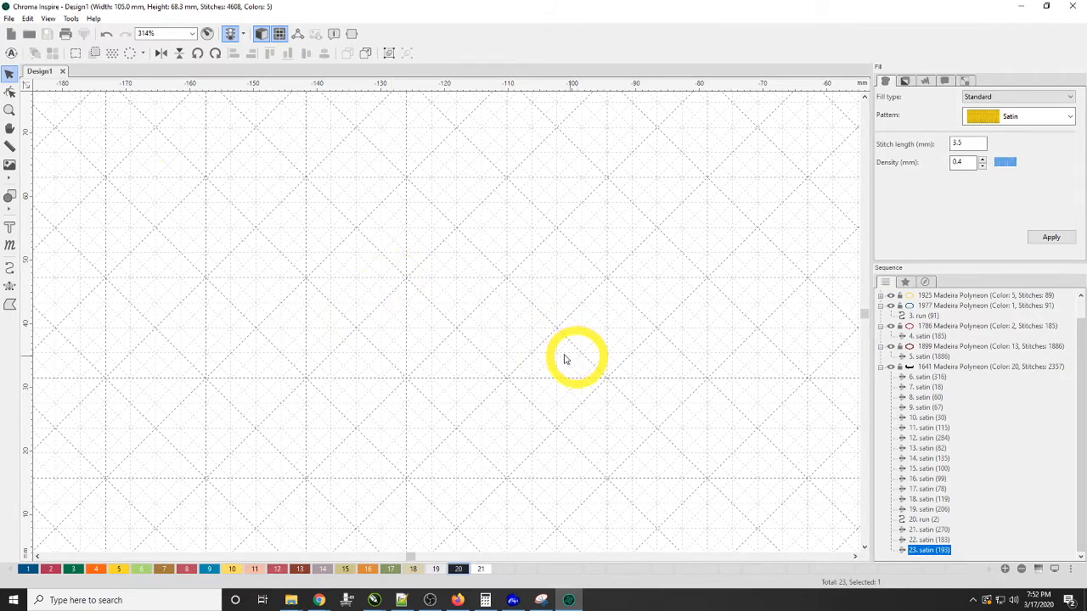
{"action": "left_click", "coordinate": [9, 18]}
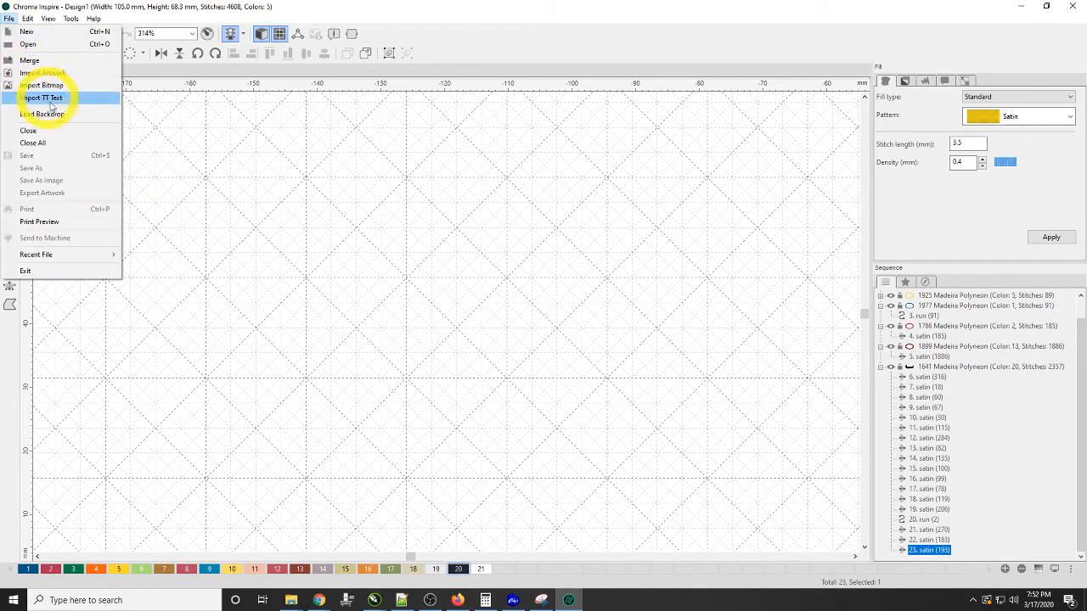
{"action": "left_click", "coordinate": [364, 251]}
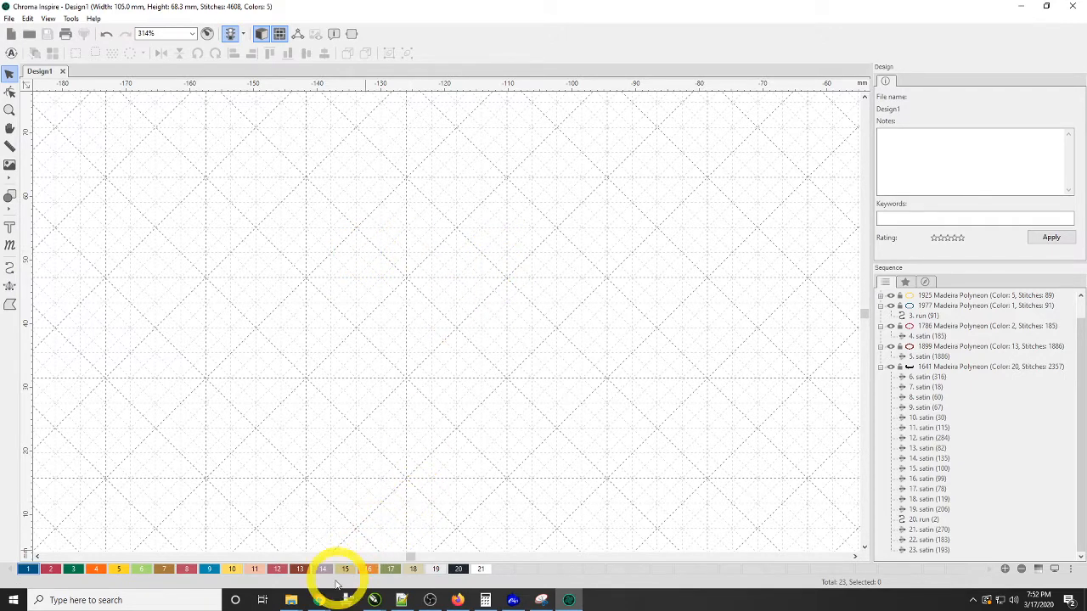
Switch to a new File Explorer window and browse to the Chroma folder inside Designs on Local Disk (C:).
{"action": "right_click", "coordinate": [291, 599]}
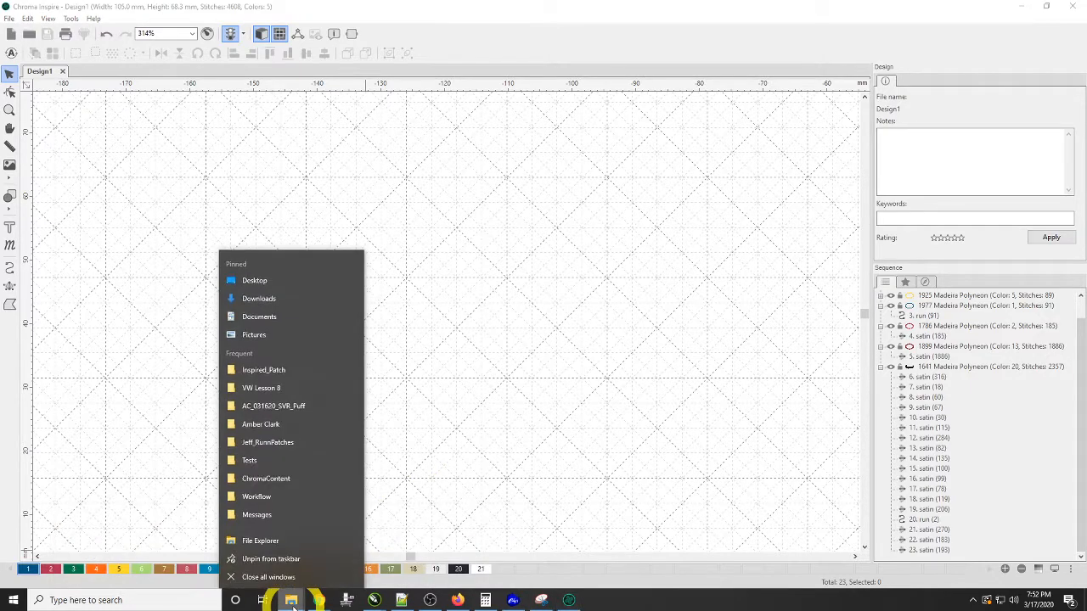
{"action": "left_click", "coordinate": [284, 538]}
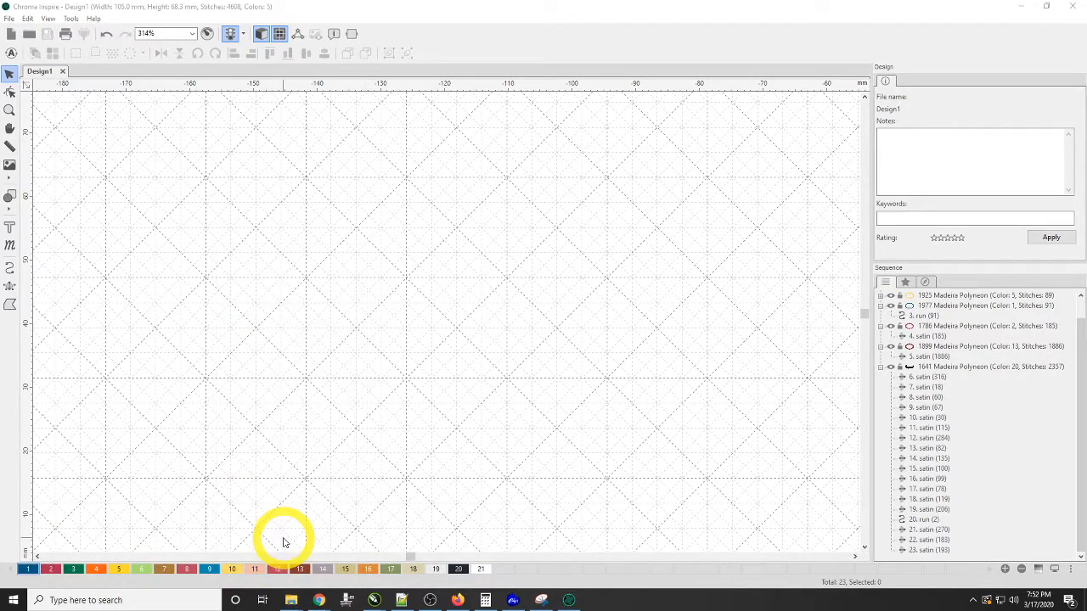
{"action": "left_click_drag", "start_coordinate": [516, 129], "coordinate": [0, 95]}
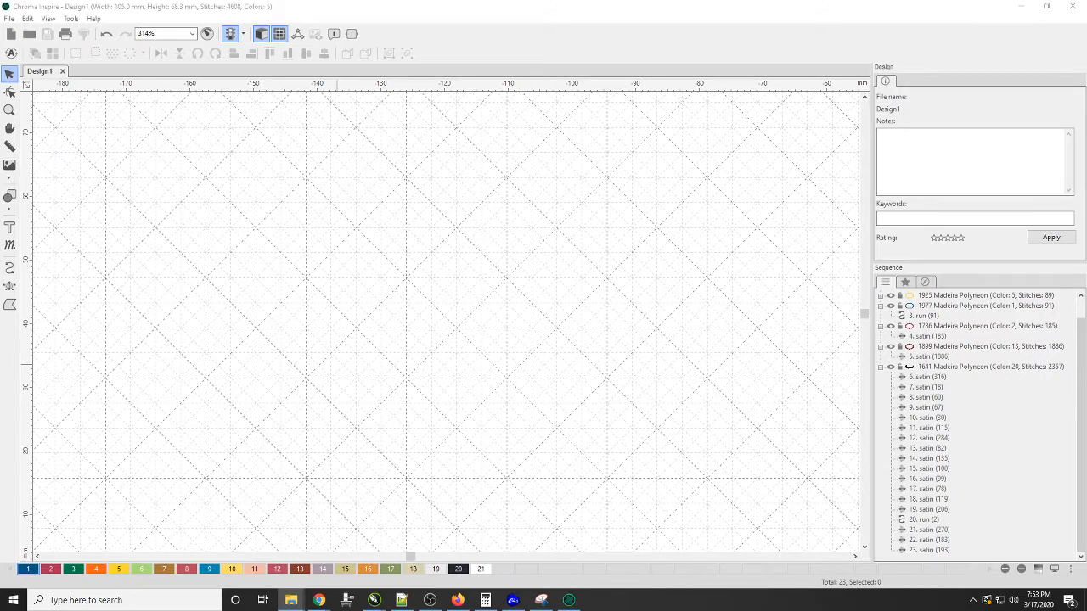
{"action": "left_click_drag", "start_coordinate": [2, 163], "coordinate": [441, 142]}
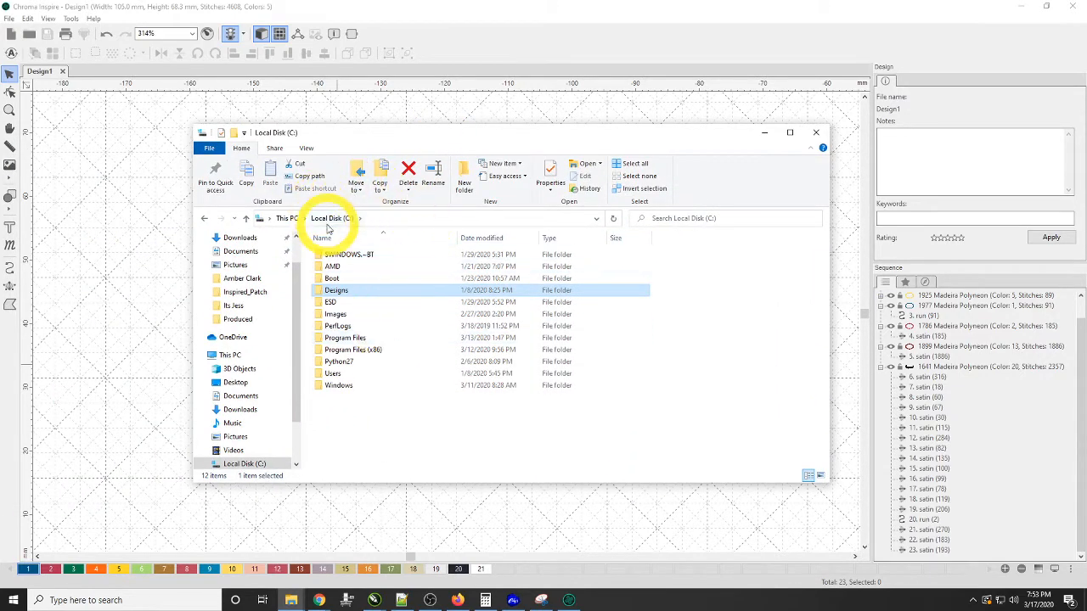
{"action": "double_click", "coordinate": [362, 291]}
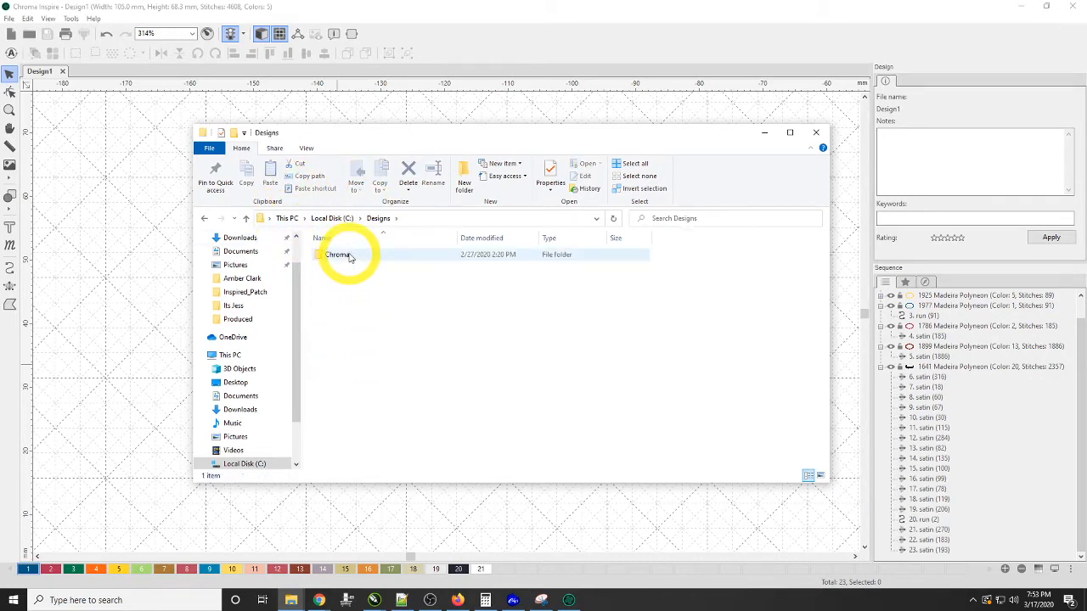
{"action": "double_click", "coordinate": [338, 255]}
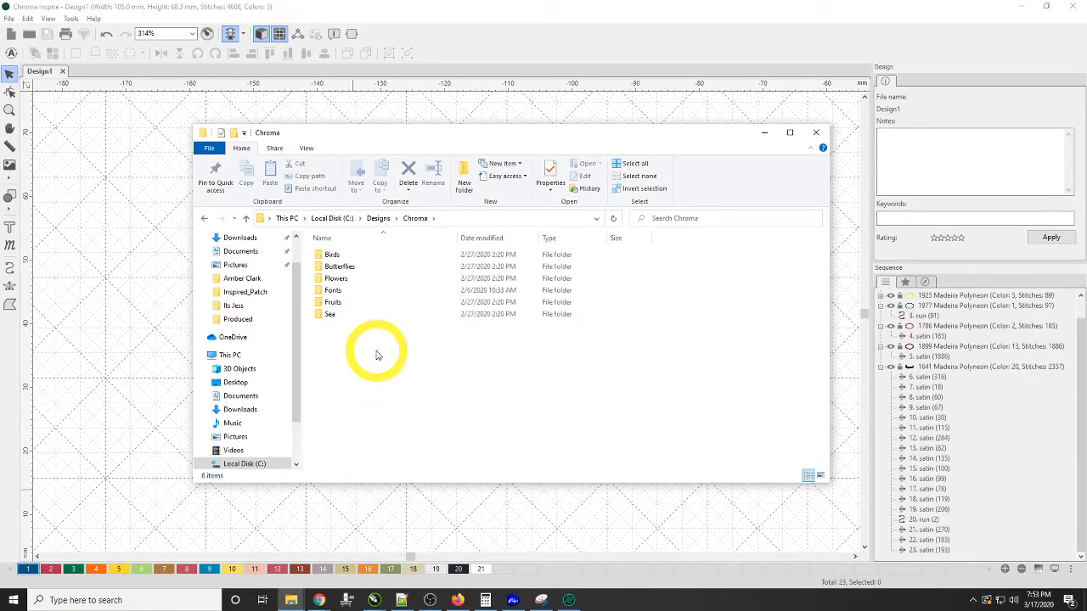
Look through the DST letter files in the second folder inside Fonts, and return to the Chroma folder.
{"action": "double_click", "coordinate": [337, 294]}
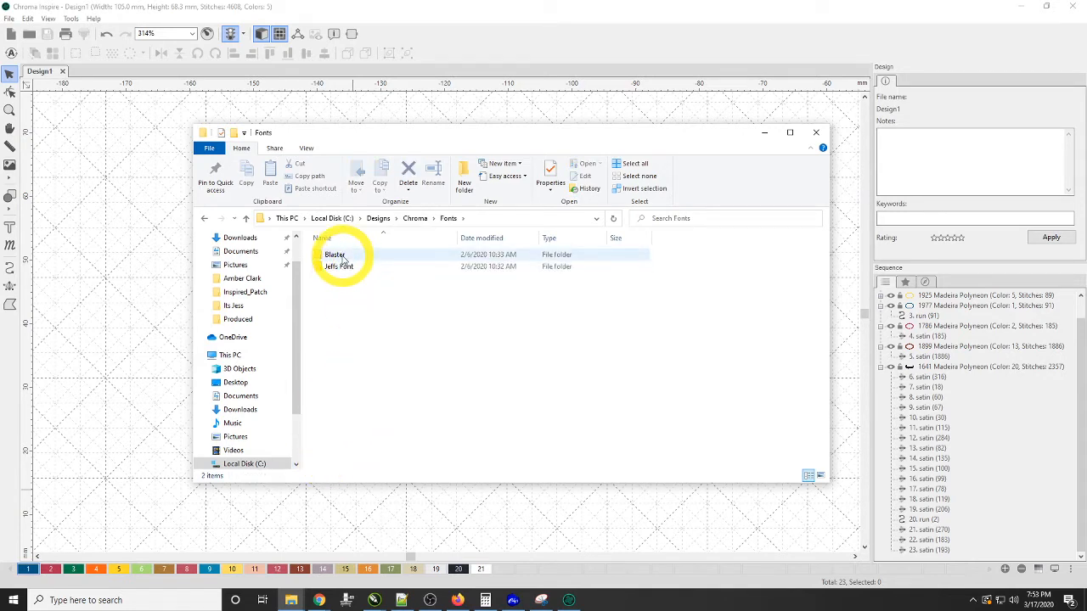
{"action": "double_click", "coordinate": [344, 269]}
{"action": "scroll", "coordinate": [348, 270], "scroll_direction": "down", "scroll_amount": 3}
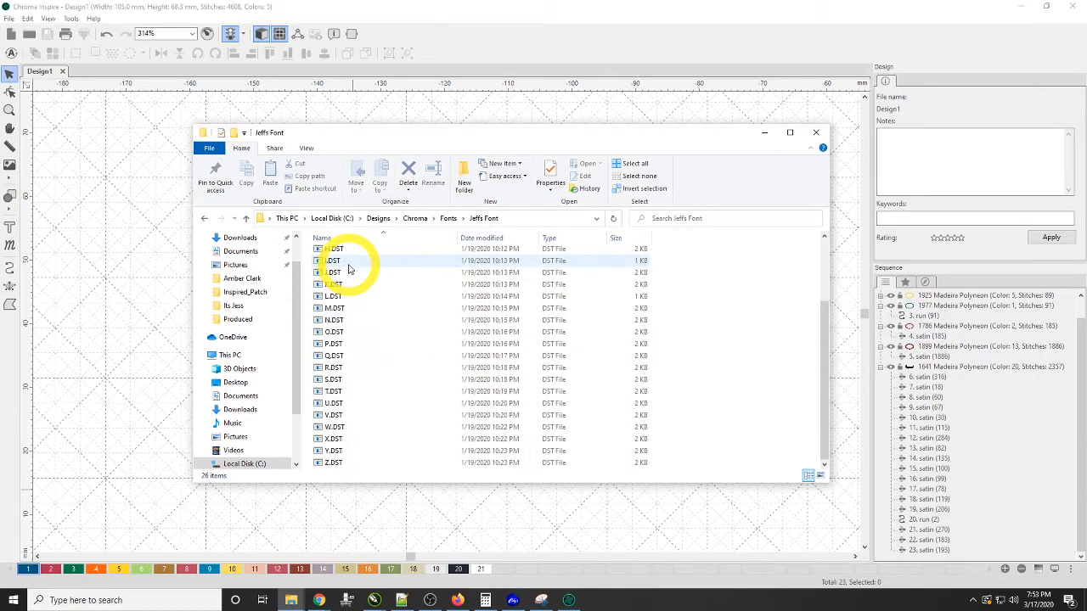
{"action": "scroll", "coordinate": [348, 270], "scroll_direction": "up", "scroll_amount": 3}
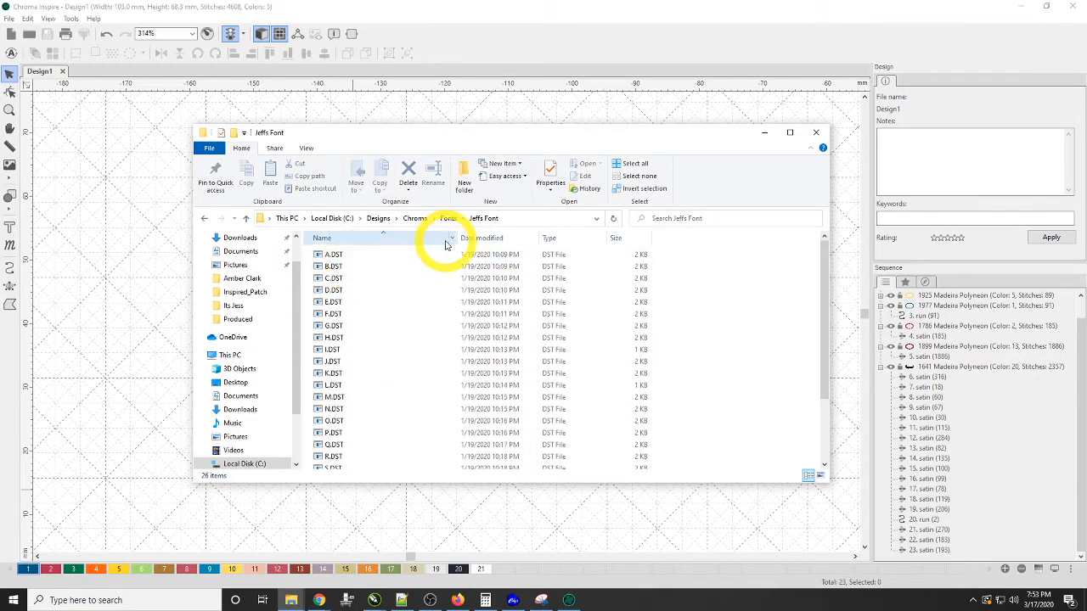
{"action": "left_click", "coordinate": [419, 224]}
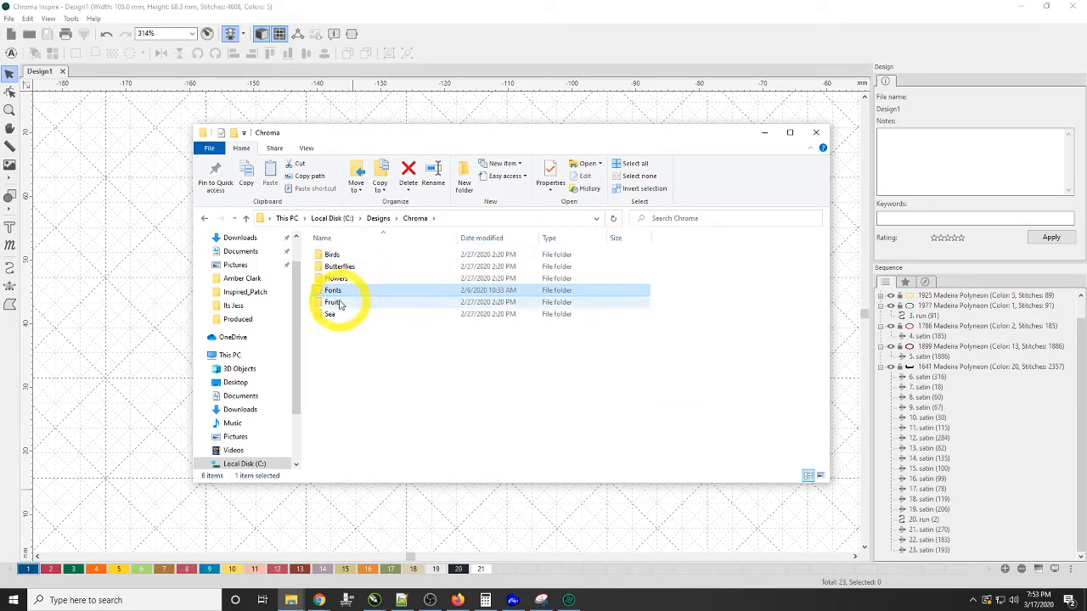
{"action": "mouse_move", "coordinate": [335, 297]}
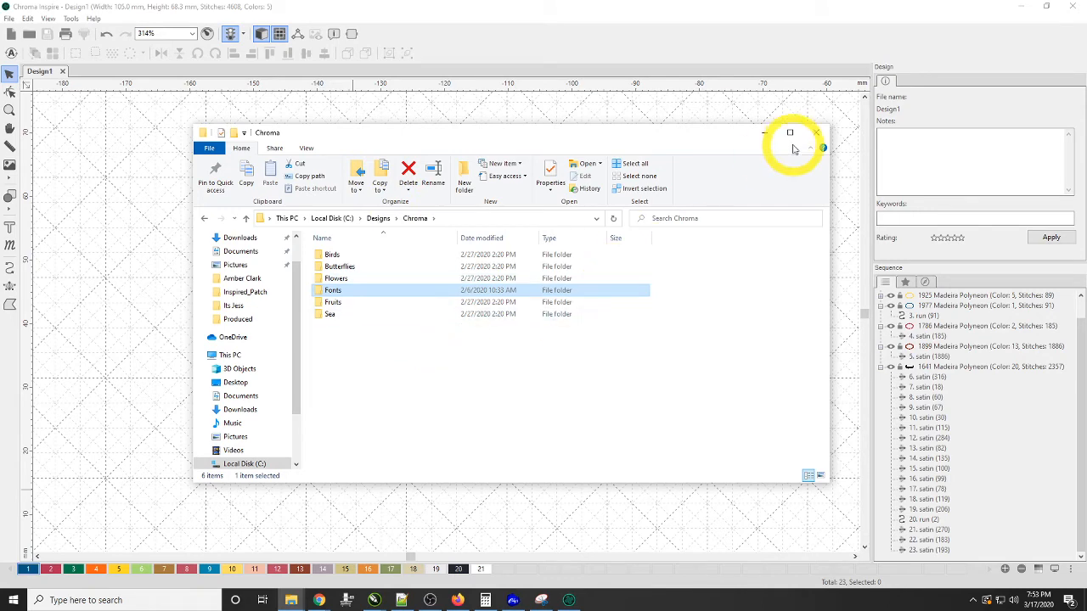
Close the File Explorer window and display the letter designs of the second folder inside Fonts in the Chroma design library.
{"action": "left_click", "coordinate": [817, 135]}
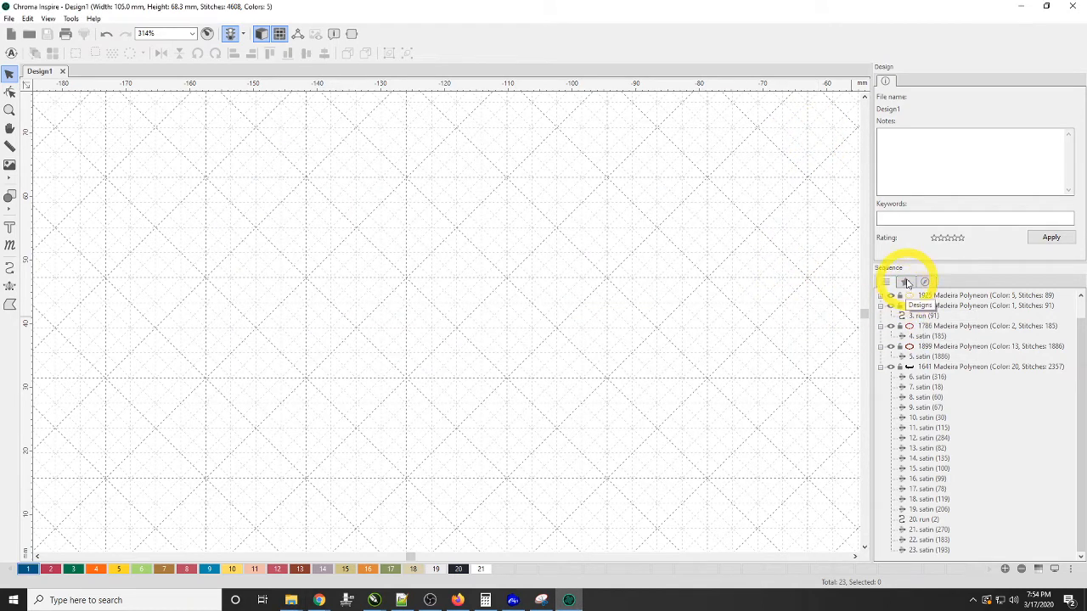
{"action": "left_click", "coordinate": [907, 282]}
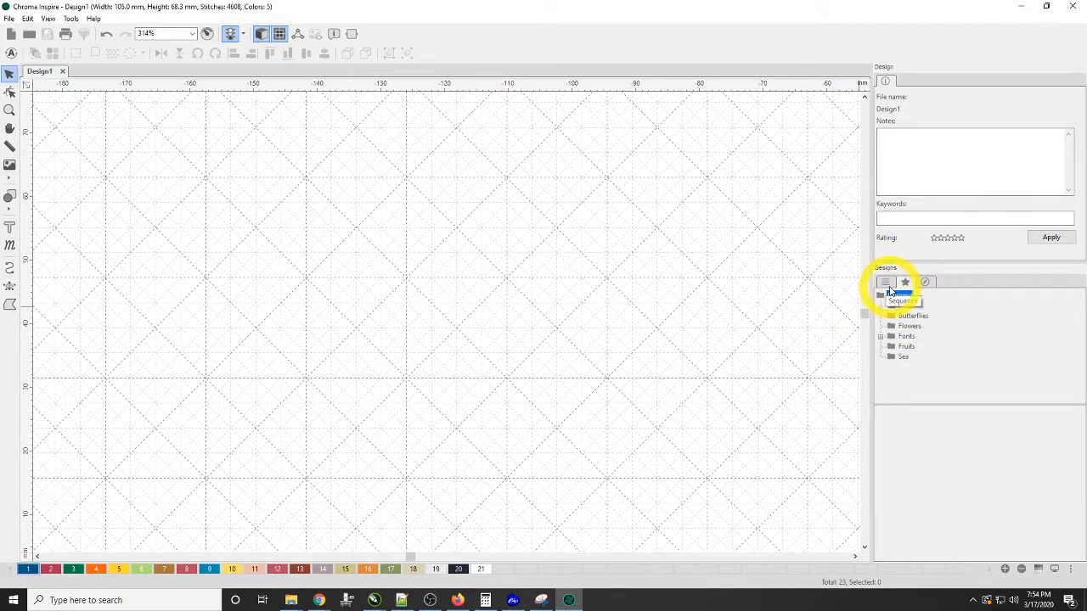
{"action": "left_click", "coordinate": [886, 284]}
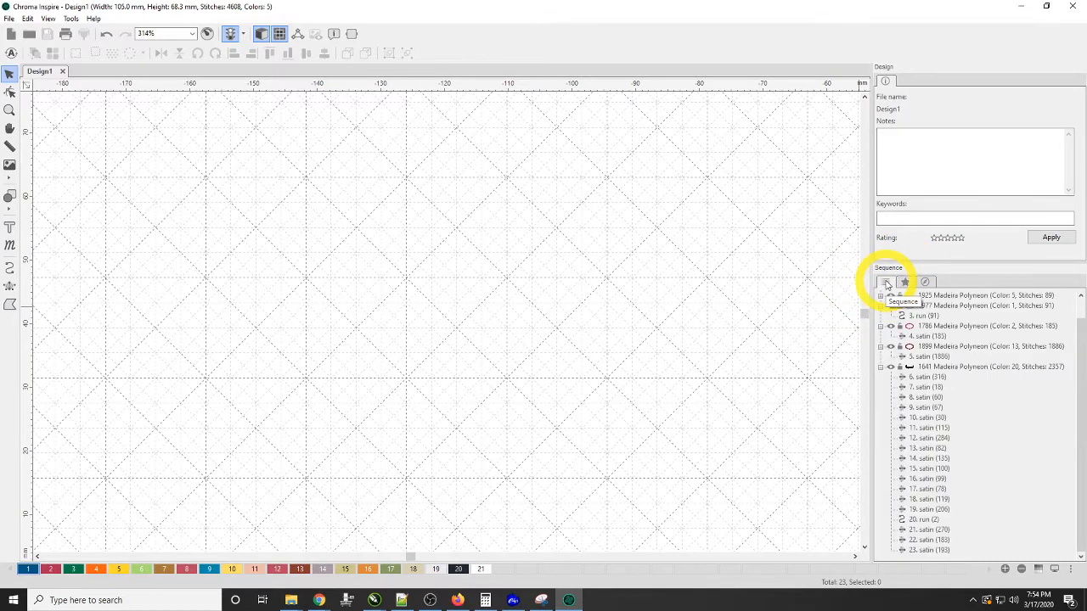
{"action": "left_click", "coordinate": [906, 283]}
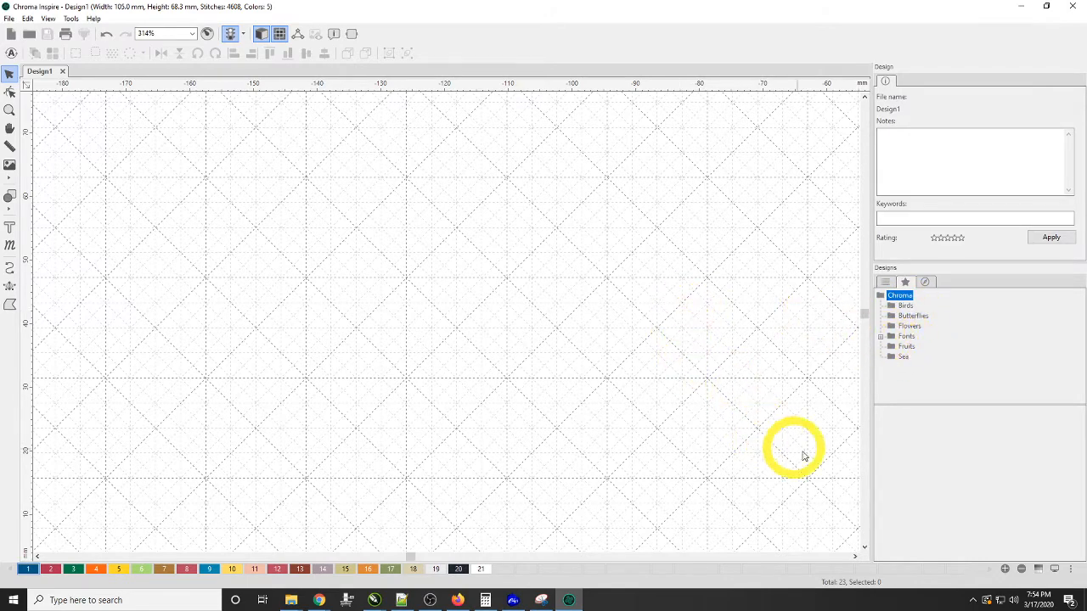
{"action": "left_click", "coordinate": [882, 338]}
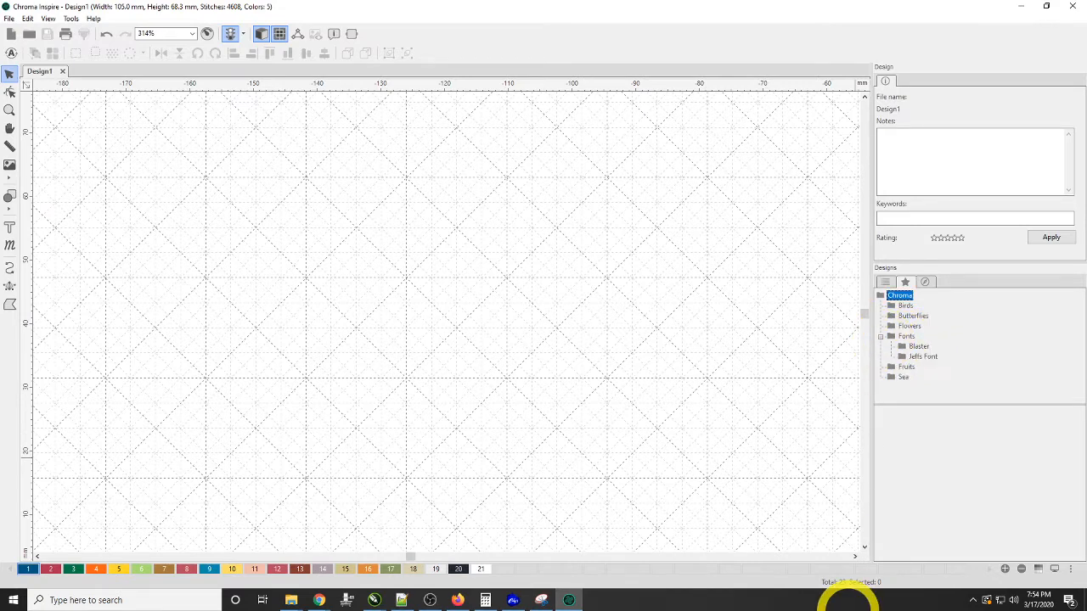
{"action": "left_click", "coordinate": [933, 360]}
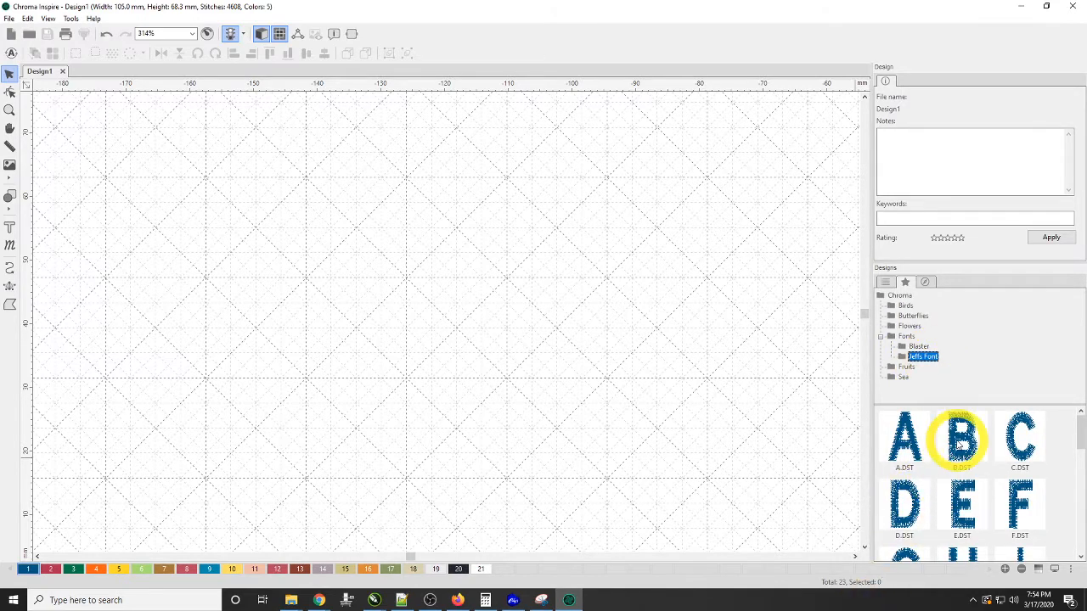
Place the letter designs J.DST, E.DST and F.DST side by side in the empty area of the workspace.
{"action": "scroll", "coordinate": [960, 443], "scroll_direction": "down", "scroll_amount": 4}
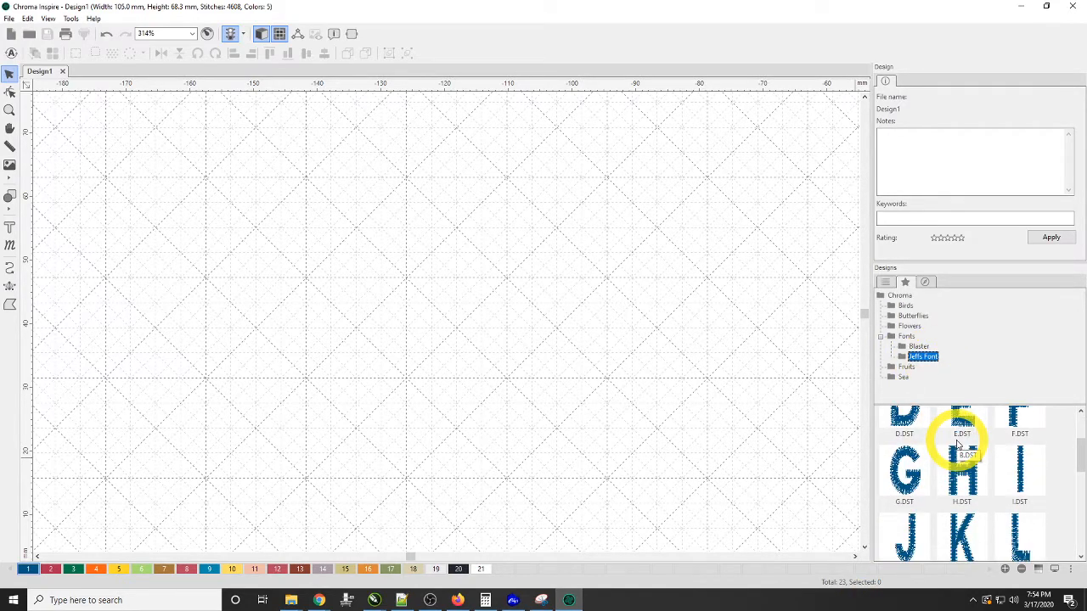
{"action": "scroll", "coordinate": [960, 443], "scroll_direction": "down", "scroll_amount": 5}
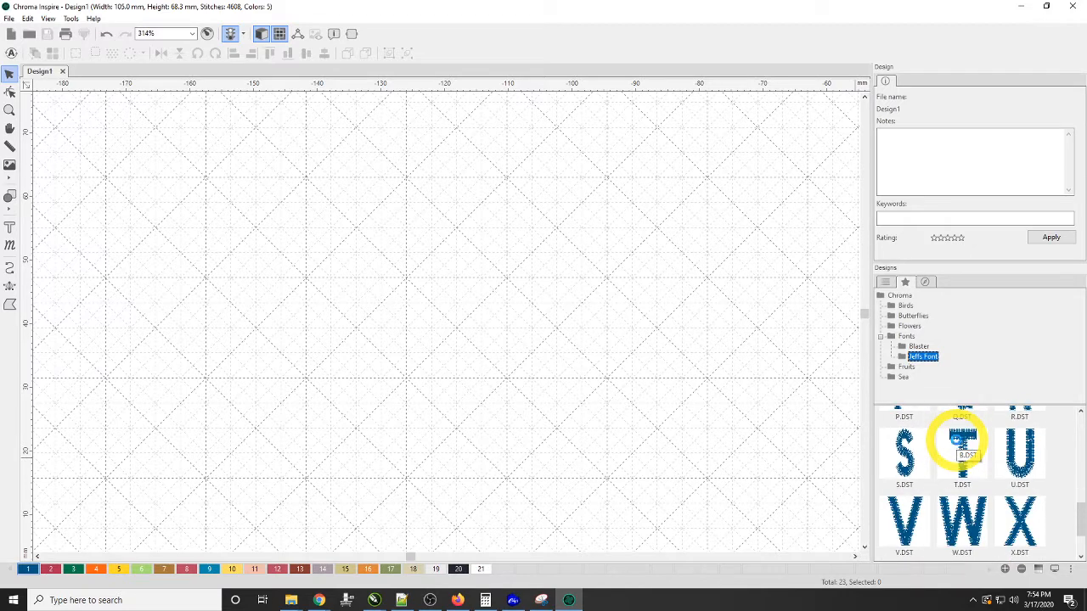
{"action": "scroll", "coordinate": [960, 444], "scroll_direction": "up", "scroll_amount": 4}
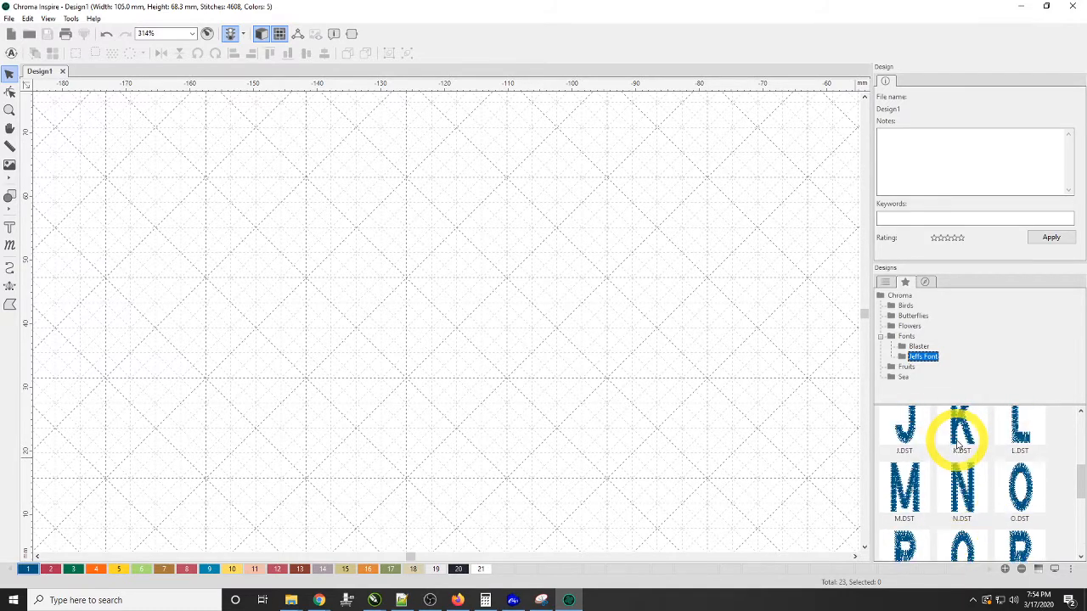
{"action": "scroll", "coordinate": [960, 444], "scroll_direction": "up", "scroll_amount": 3}
{"action": "scroll", "coordinate": [960, 443], "scroll_direction": "down", "scroll_amount": 2}
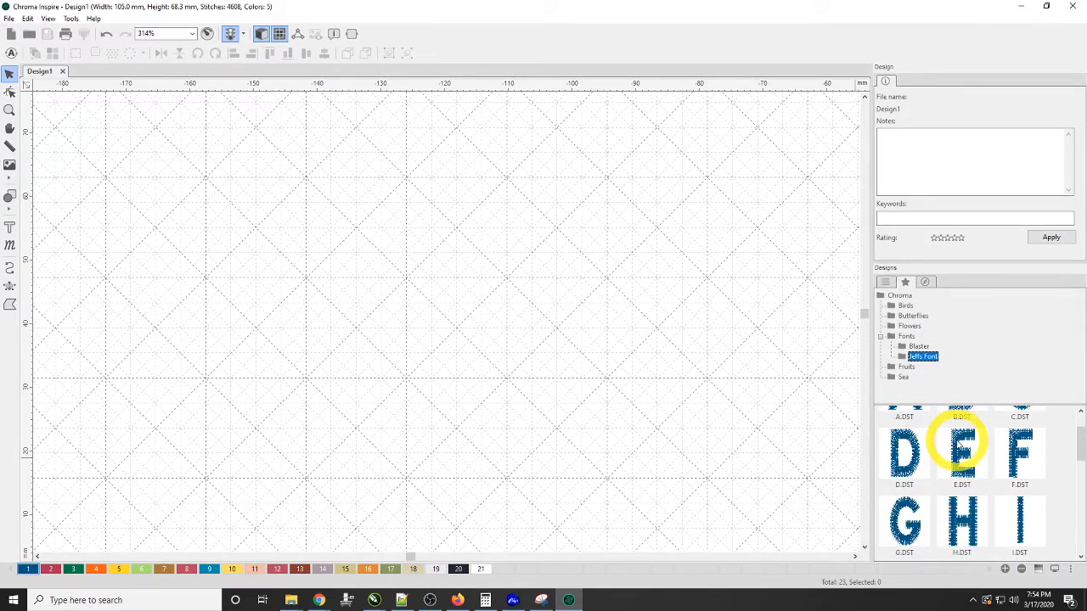
{"action": "scroll", "coordinate": [958, 442], "scroll_direction": "down", "scroll_amount": 1}
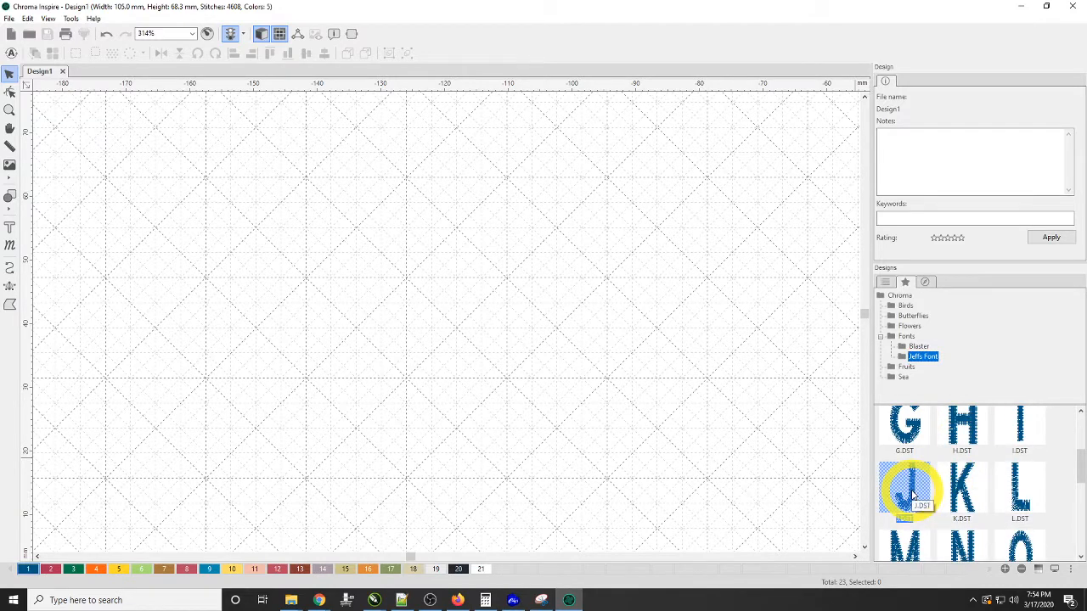
{"action": "left_click_drag", "start_coordinate": [913, 493], "coordinate": [260, 308]}
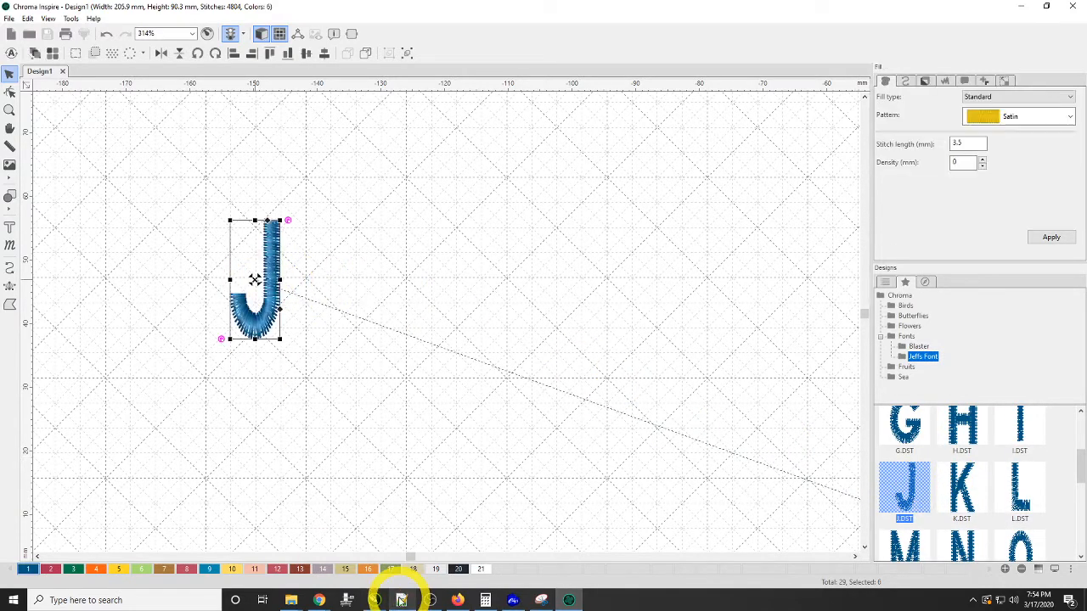
{"action": "scroll", "coordinate": [998, 480], "scroll_direction": "up", "scroll_amount": 1}
{"action": "left_click_drag", "start_coordinate": [964, 435], "coordinate": [320, 299]}
{"action": "left_click_drag", "start_coordinate": [1019, 433], "coordinate": [468, 348]}
{"action": "left_click_drag", "start_coordinate": [368, 243], "coordinate": [397, 283]}
Align the three placed letters to a common horizontal centre line and deselect them.
{"action": "key", "text": "ctrl+a"}
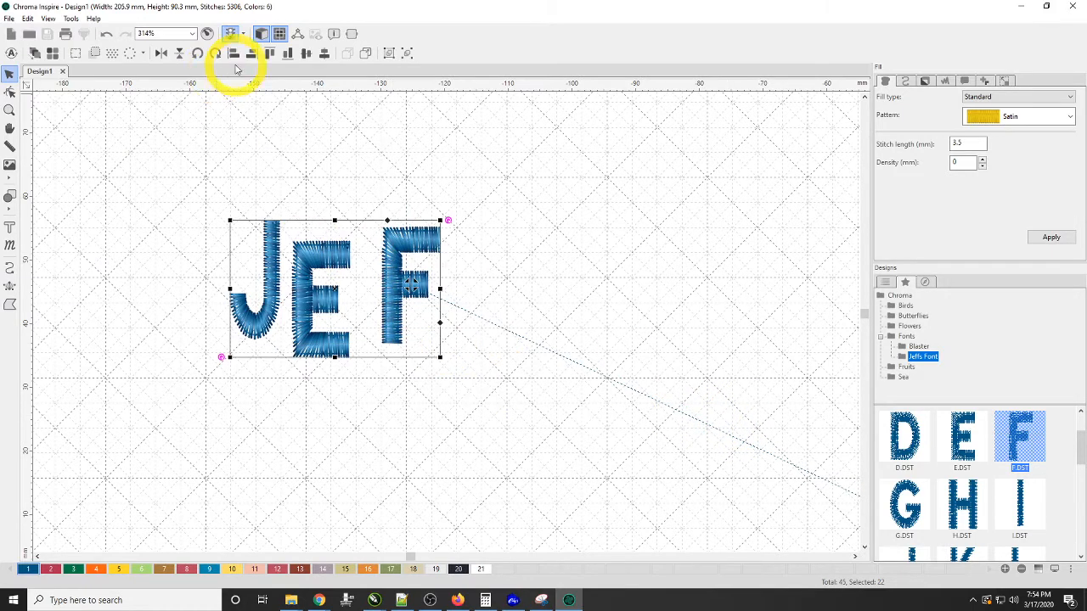
{"action": "left_click", "coordinate": [310, 58]}
{"action": "left_click", "coordinate": [267, 436]}
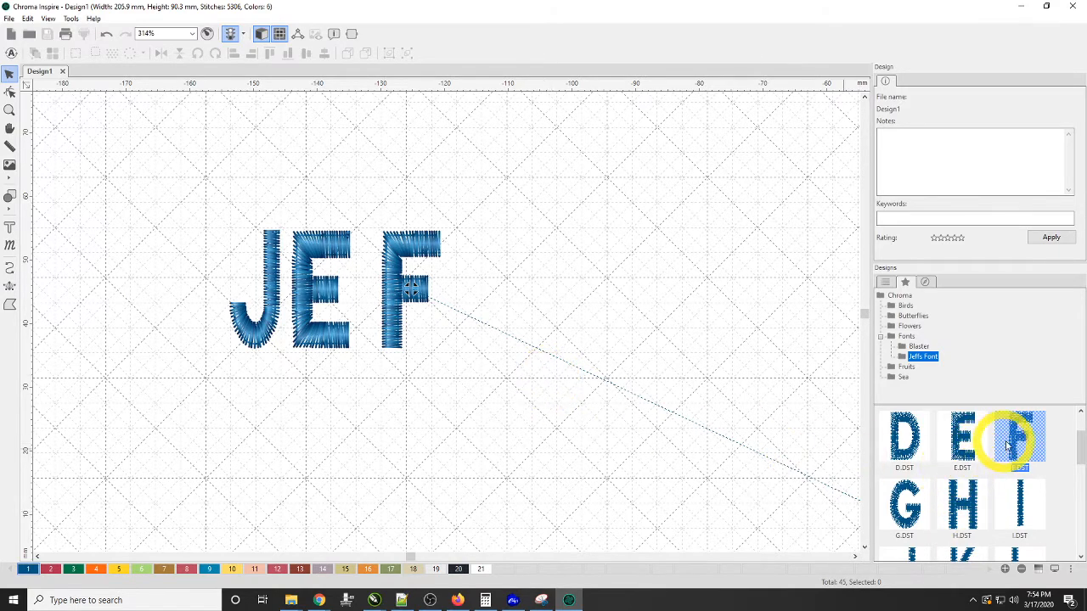
Add a second F.DST letter aligned level with the other three, and delete all four letters.
{"action": "left_click", "coordinate": [494, 296]}
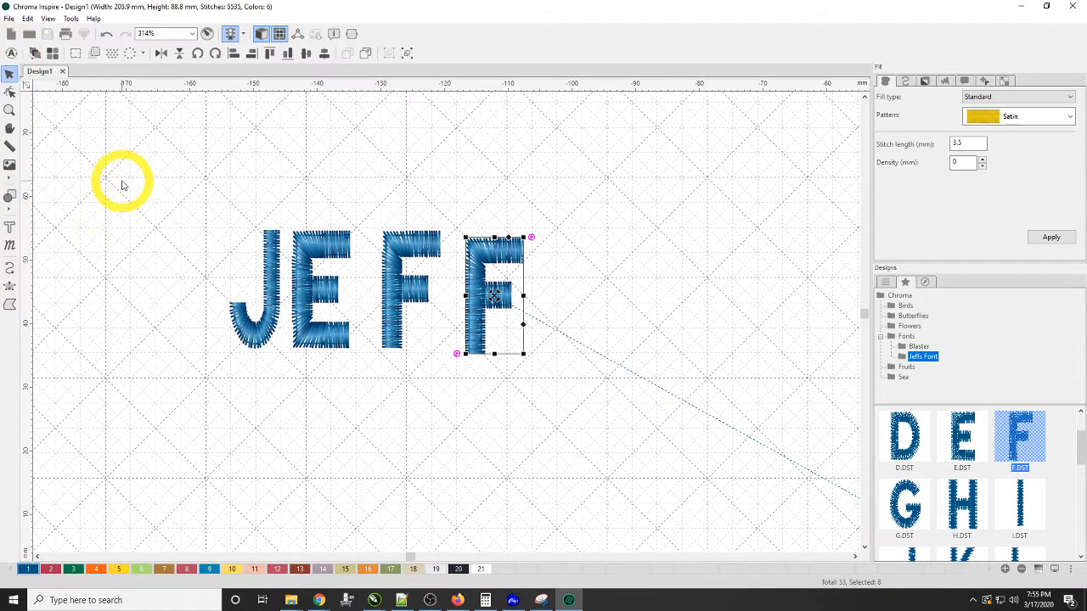
{"action": "left_click_drag", "start_coordinate": [122, 181], "coordinate": [564, 407]}
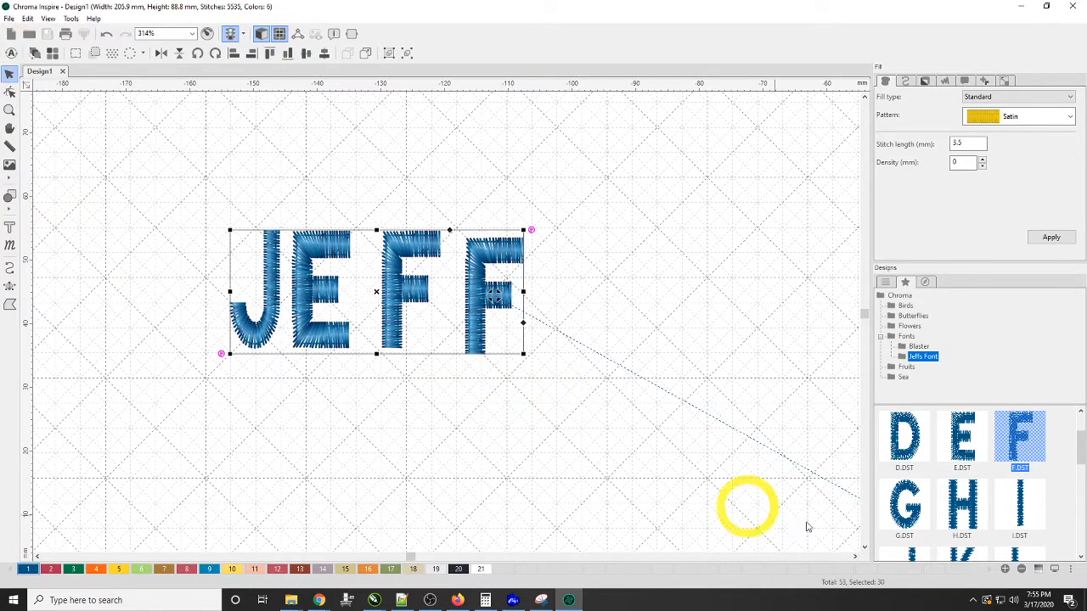
{"action": "scroll", "coordinate": [1043, 486], "scroll_direction": "down", "scroll_amount": 1}
{"action": "scroll", "coordinate": [1043, 489], "scroll_direction": "up", "scroll_amount": 3}
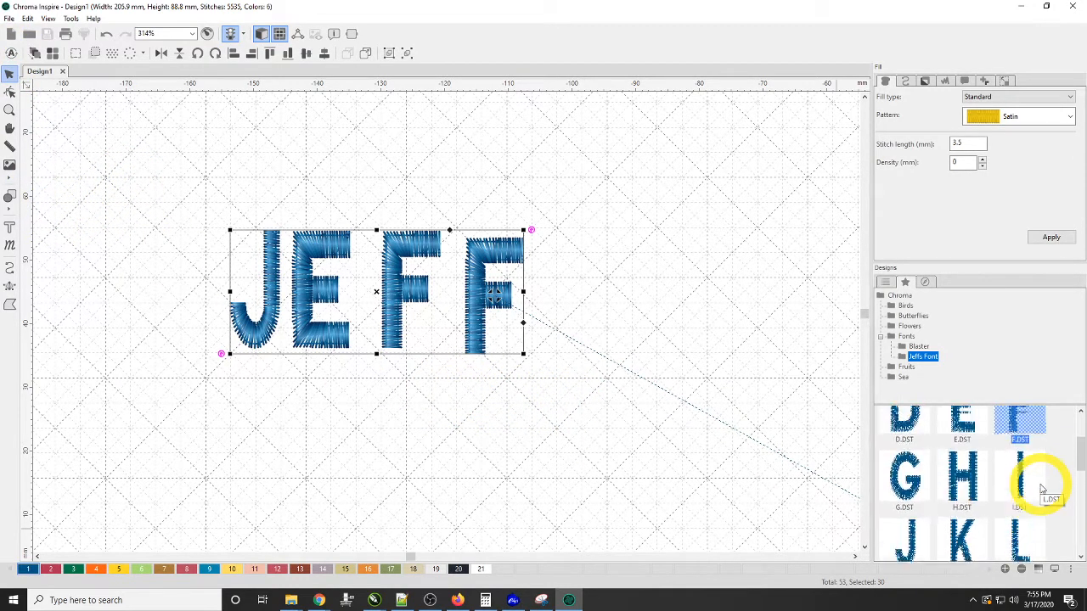
{"action": "left_click", "coordinate": [1029, 495]}
{"action": "left_click", "coordinate": [307, 57]}
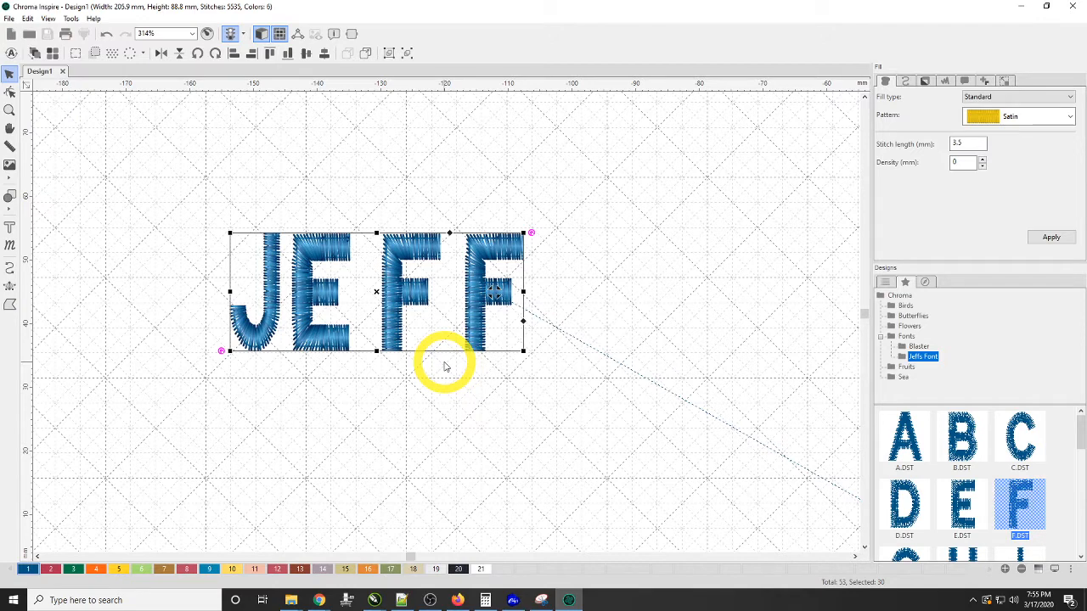
{"action": "key", "text": "Delete"}
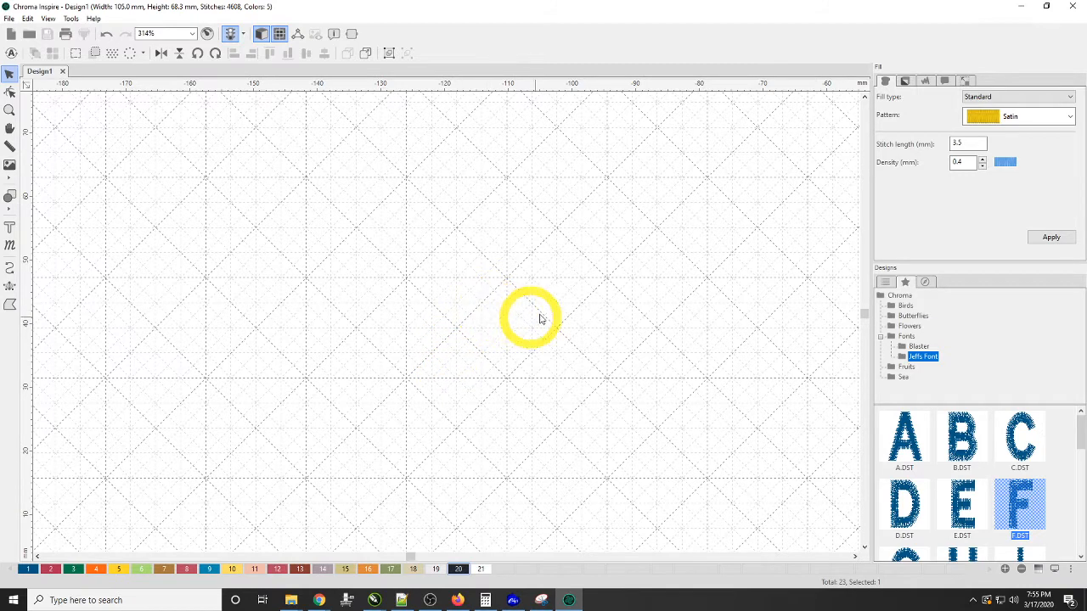
Create a text object with the person's first name in 20 mm Arial in the empty area.
{"action": "left_click", "coordinate": [11, 229]}
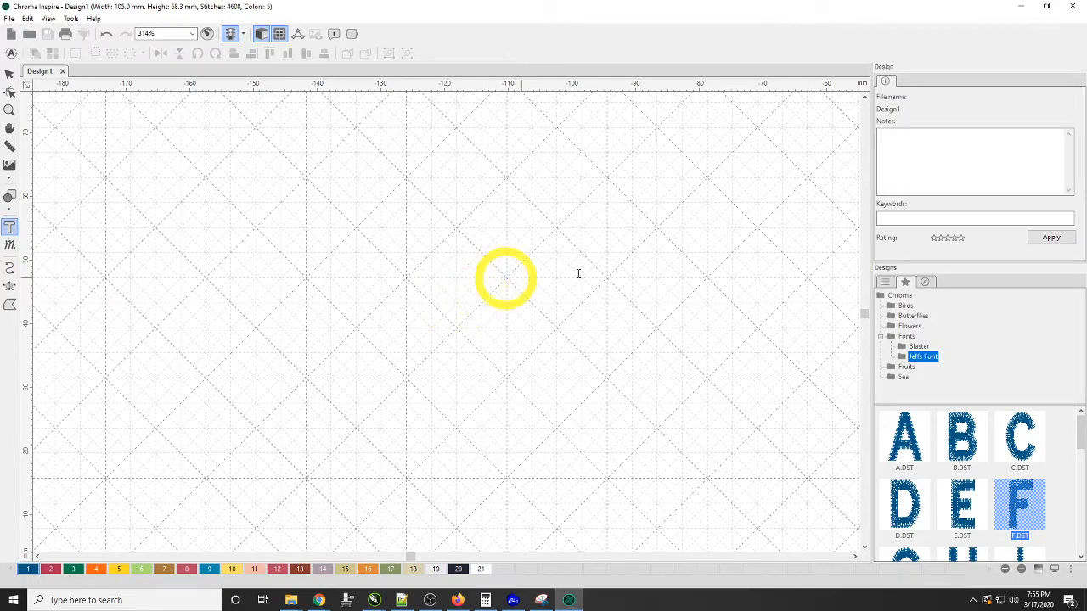
{"action": "left_click", "coordinate": [888, 283]}
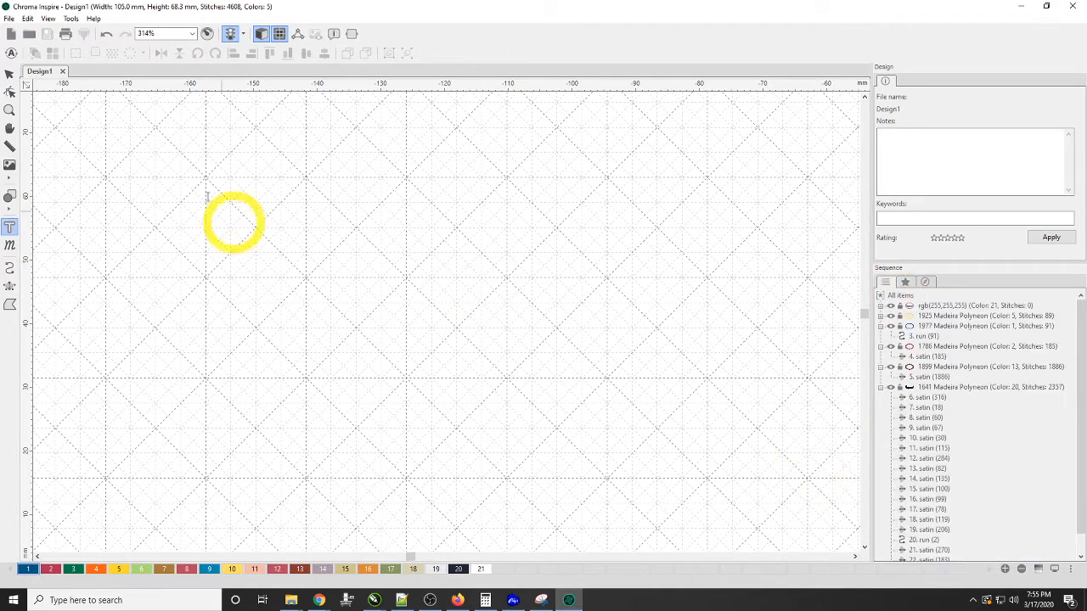
{"action": "left_click", "coordinate": [266, 535]}
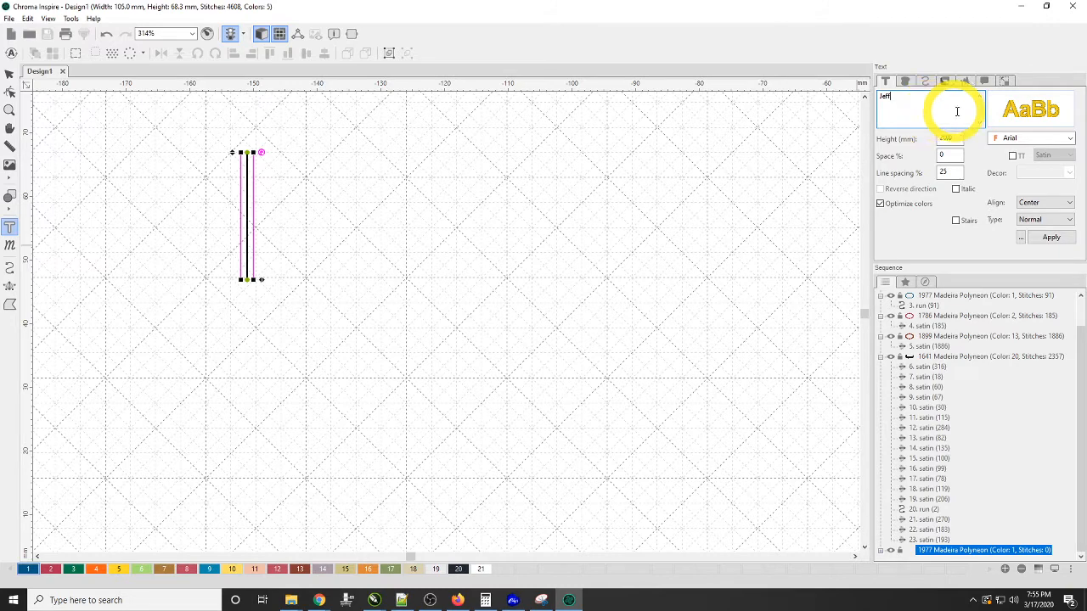
{"action": "left_click", "coordinate": [1054, 238]}
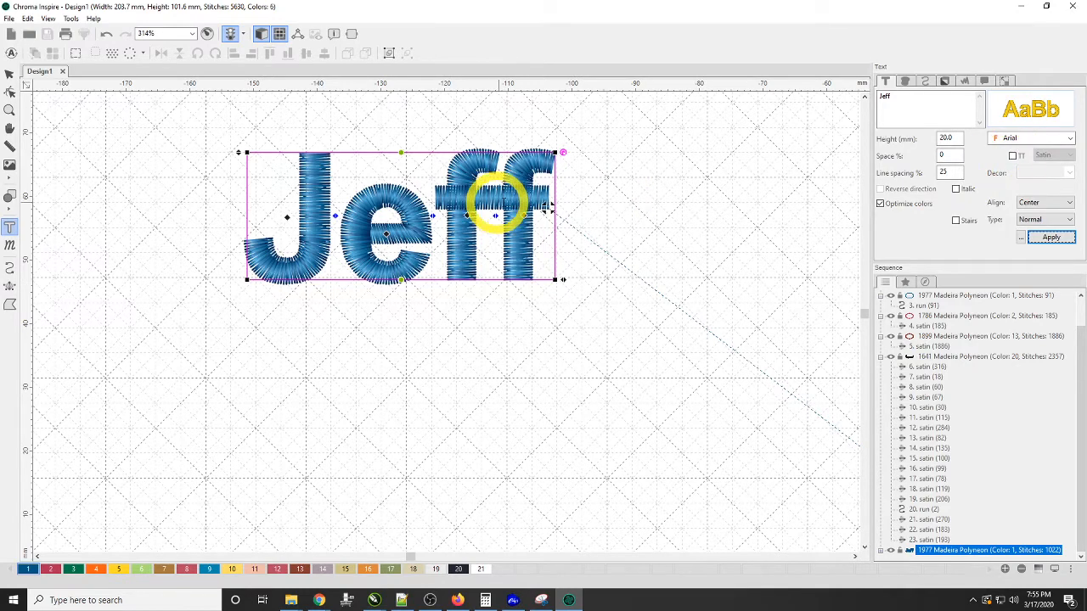
Select the new text object and switch it to TrueType lettering.
{"action": "left_click", "coordinate": [10, 74]}
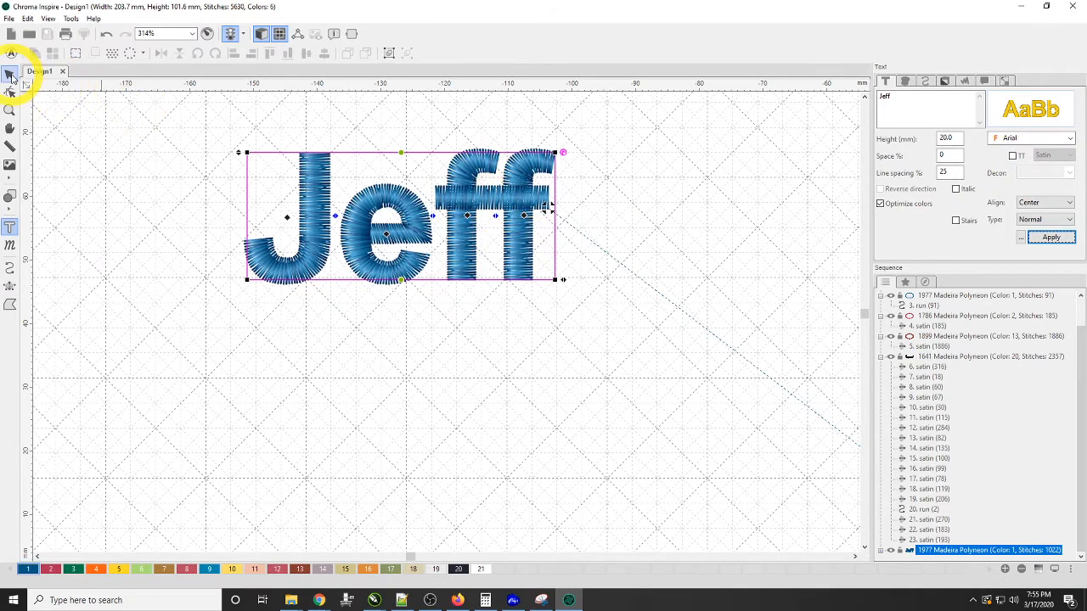
{"action": "left_click", "coordinate": [299, 208]}
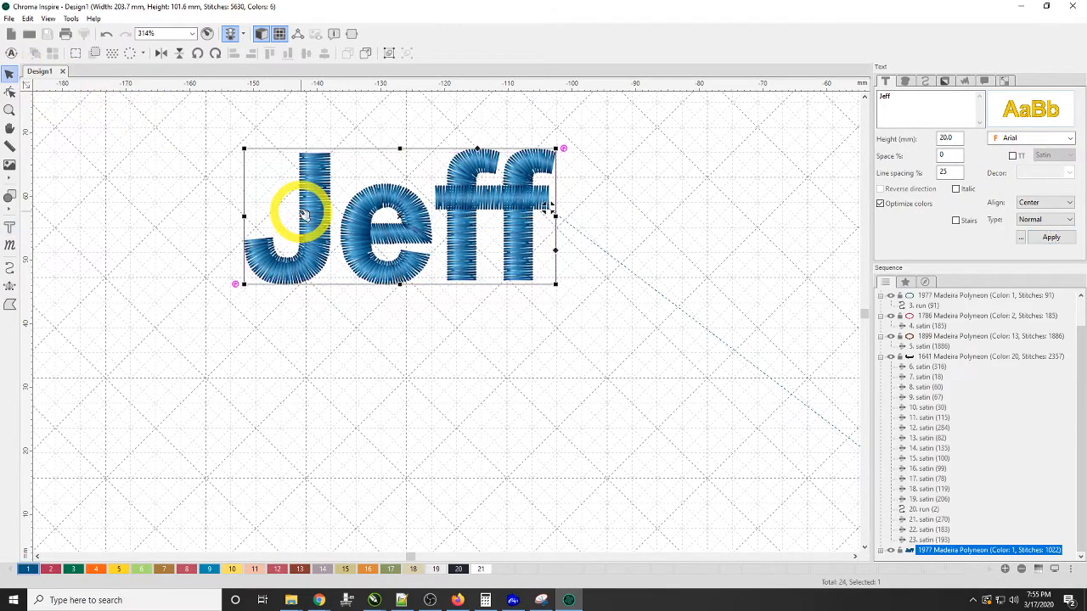
{"action": "left_click", "coordinate": [1012, 157]}
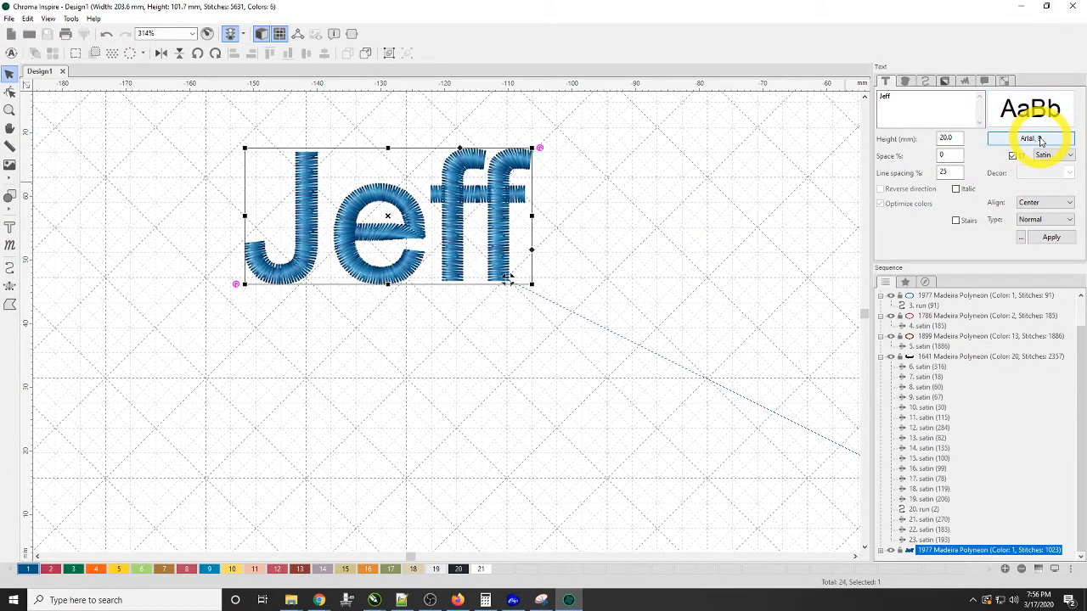
Set the text's TrueType font to Baron Gothic in the Black style.
{"action": "left_click", "coordinate": [1037, 138]}
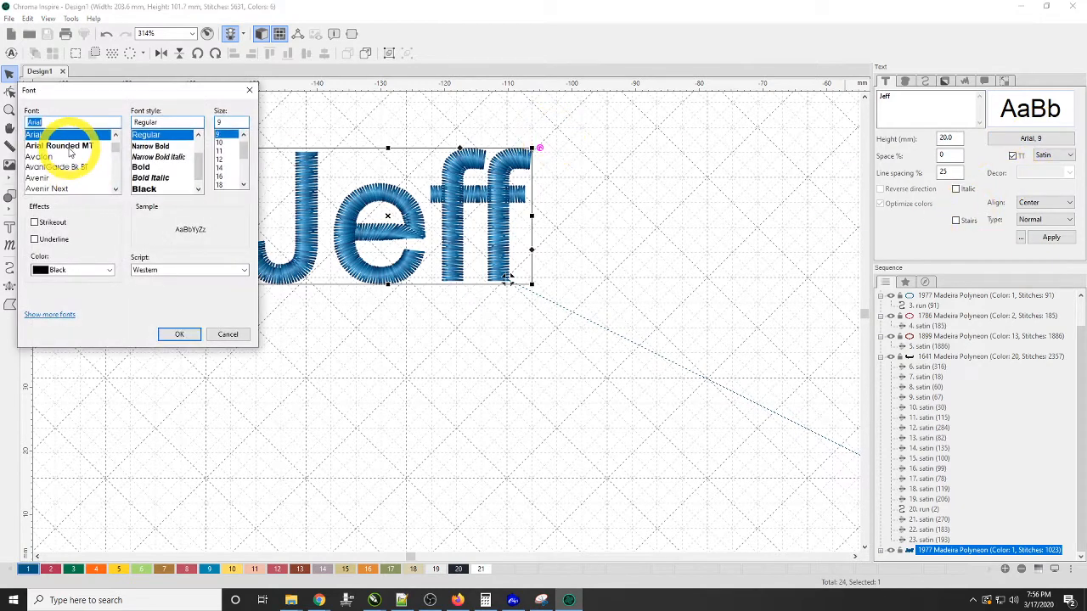
{"action": "scroll", "coordinate": [51, 192], "scroll_direction": "down", "scroll_amount": 4}
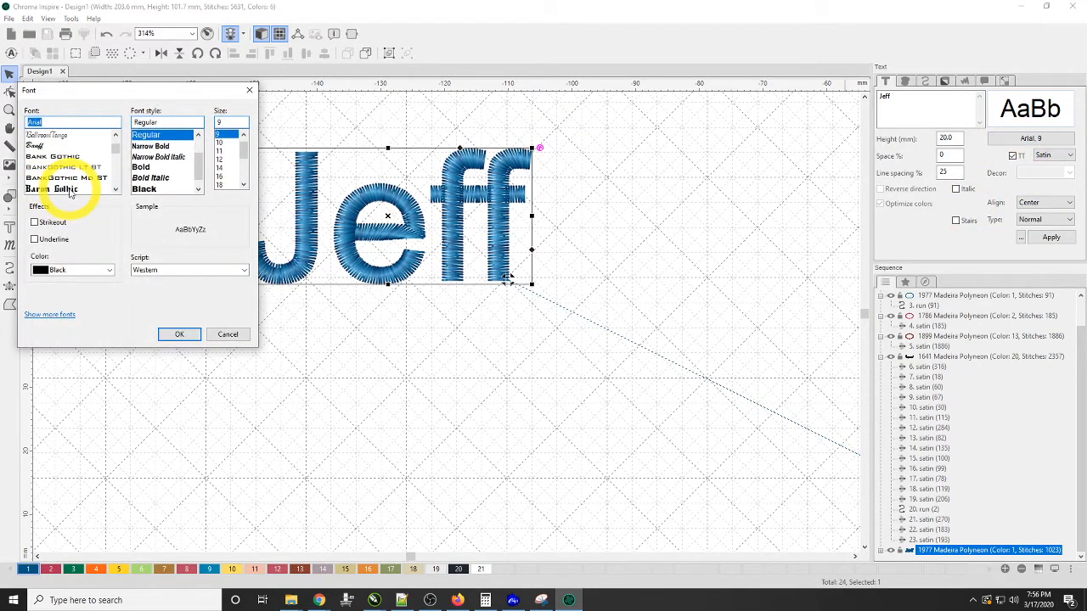
{"action": "left_click", "coordinate": [69, 189]}
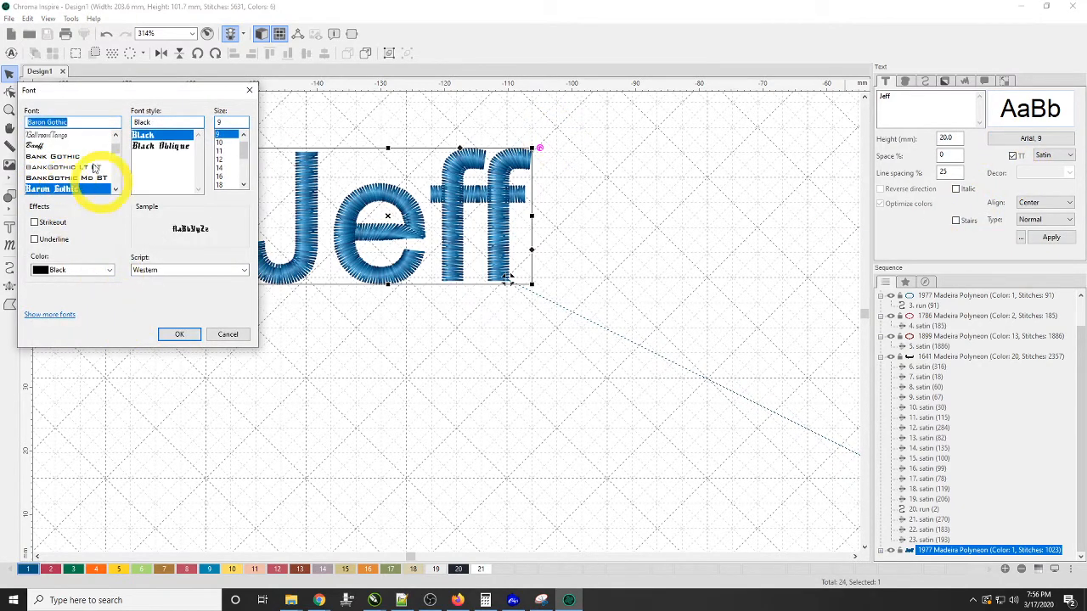
{"action": "left_click", "coordinate": [178, 334]}
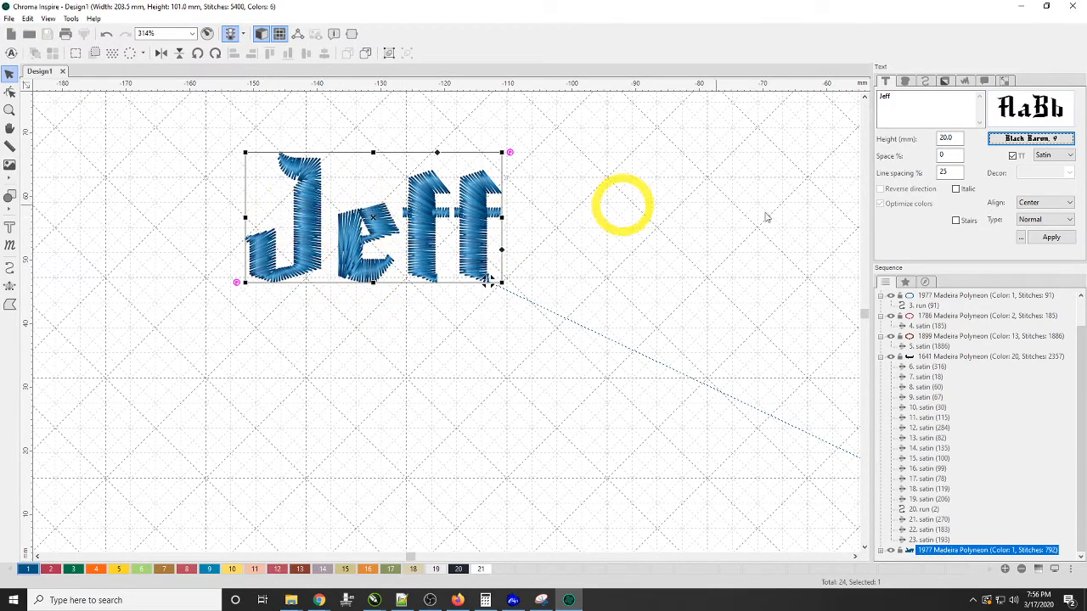
Set the text's TrueType font to Adler.
{"action": "left_click", "coordinate": [1035, 140]}
{"action": "scroll", "coordinate": [64, 153], "scroll_direction": "up", "scroll_amount": 5}
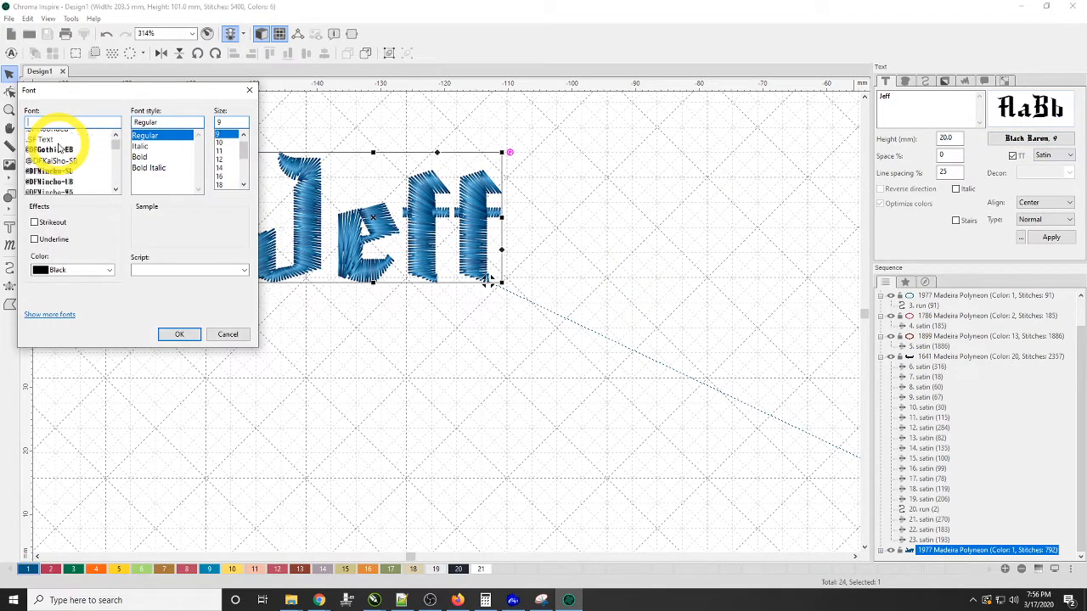
{"action": "scroll", "coordinate": [59, 152], "scroll_direction": "down", "scroll_amount": 10}
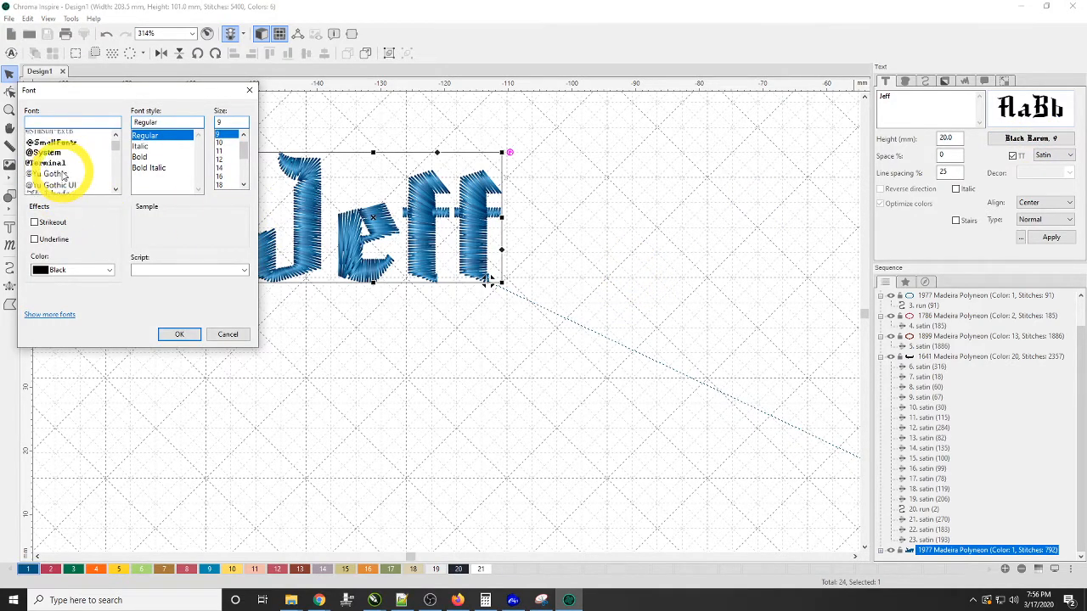
{"action": "scroll", "coordinate": [62, 176], "scroll_direction": "down", "scroll_amount": 6}
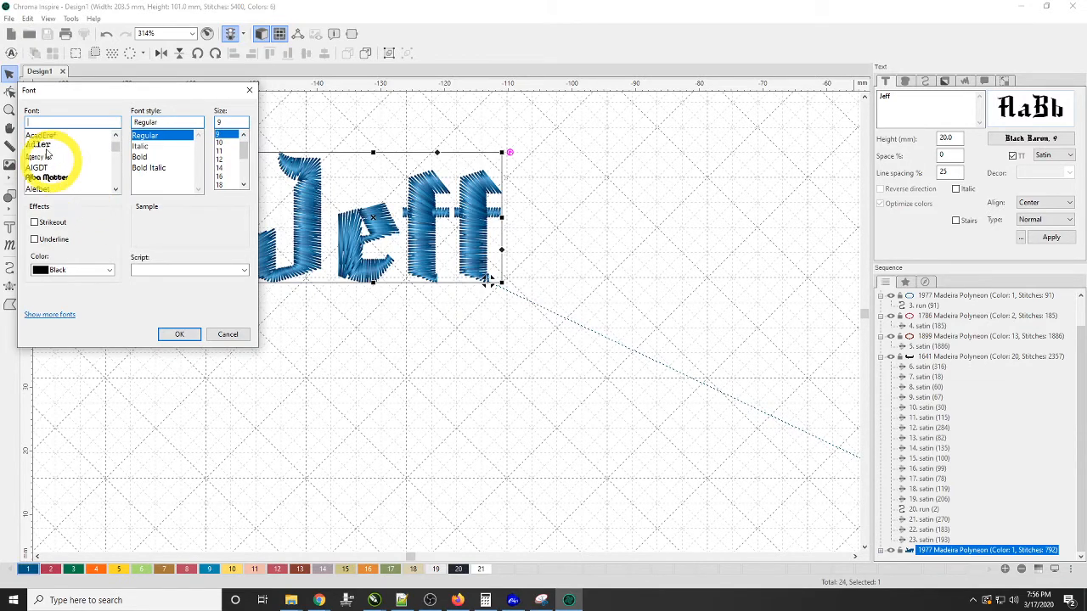
{"action": "left_click", "coordinate": [39, 145]}
{"action": "left_click", "coordinate": [179, 335]}
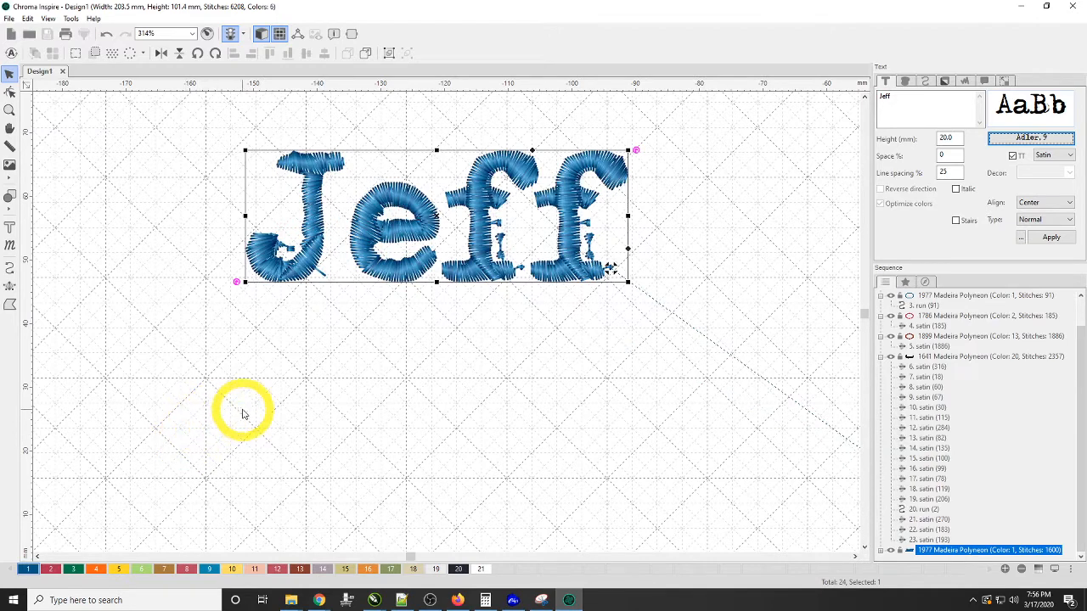
Set the text's TrueType font to Algerian.
{"action": "left_click", "coordinate": [1032, 139]}
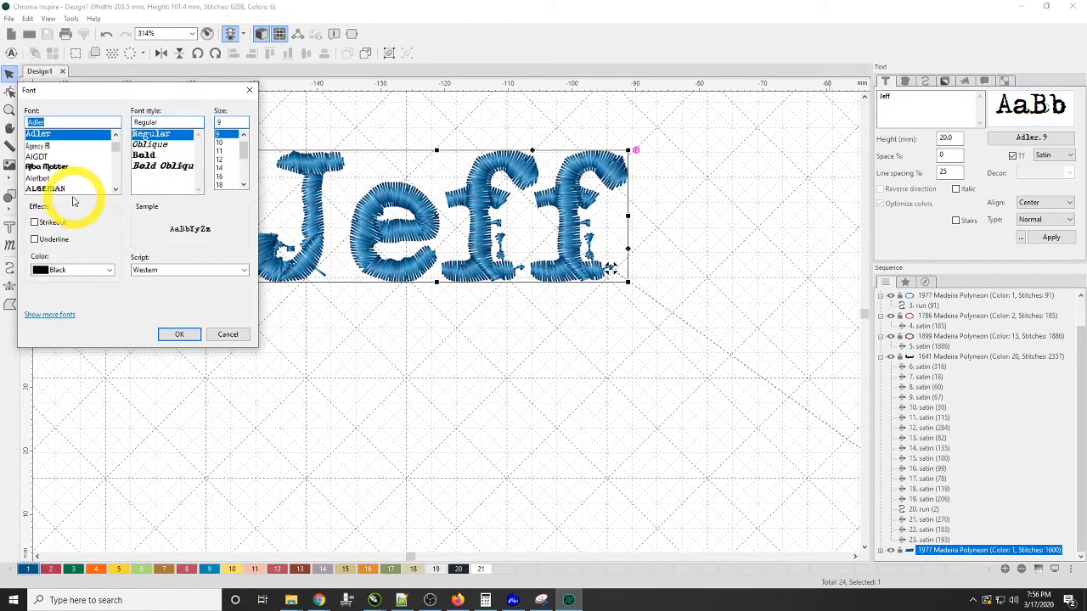
{"action": "scroll", "coordinate": [73, 170], "scroll_direction": "down", "scroll_amount": 1}
{"action": "left_click", "coordinate": [45, 156]}
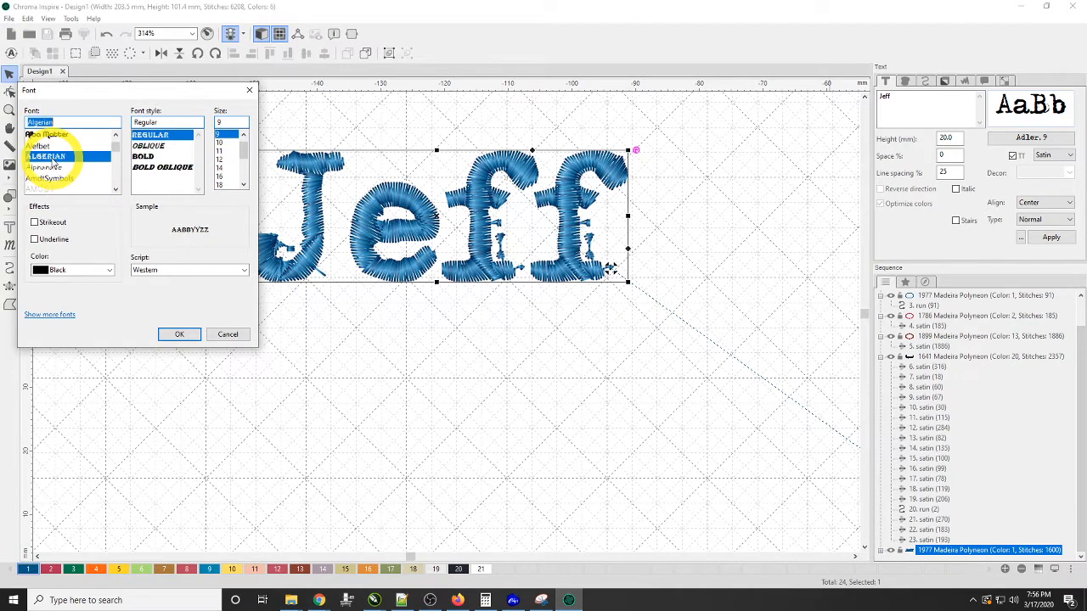
{"action": "left_click", "coordinate": [178, 334]}
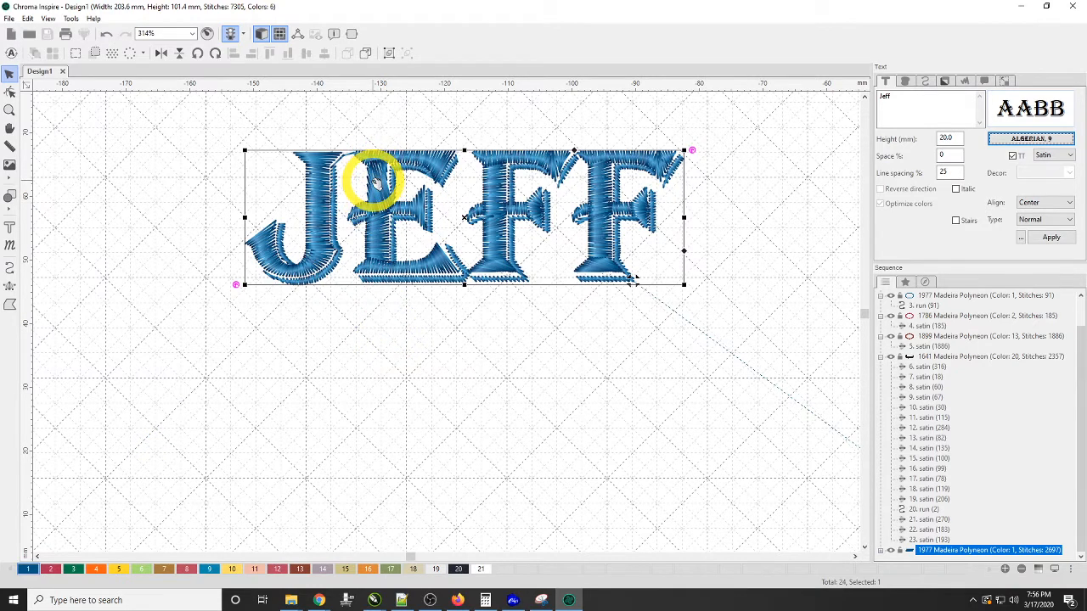
Break up the Algerian text object into separate letter groups.
{"action": "left_click", "coordinate": [9, 91]}
{"action": "left_click", "coordinate": [292, 369]}
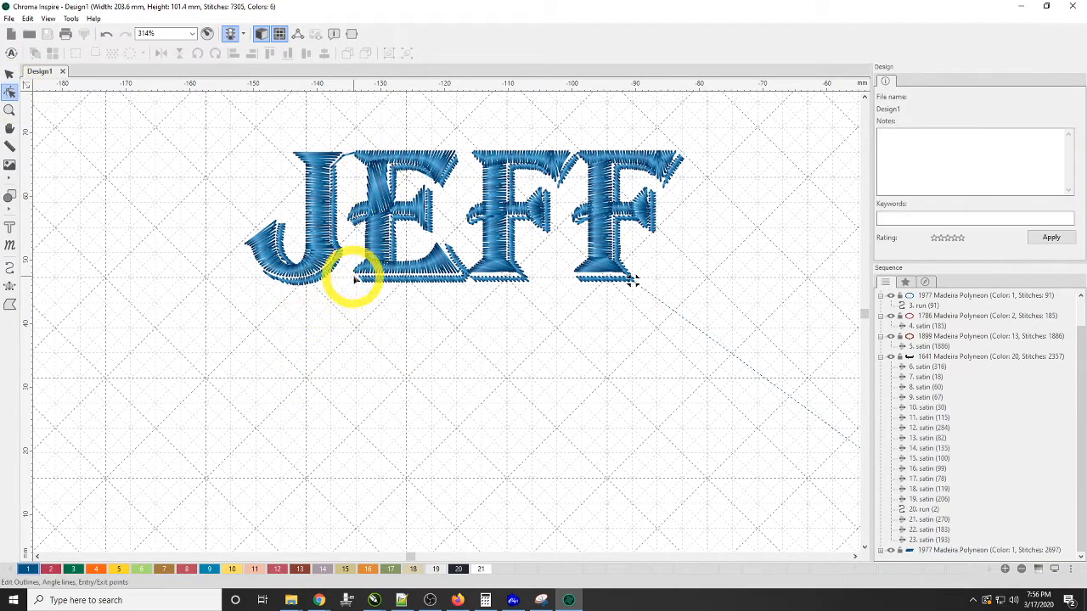
{"action": "left_click", "coordinate": [9, 74]}
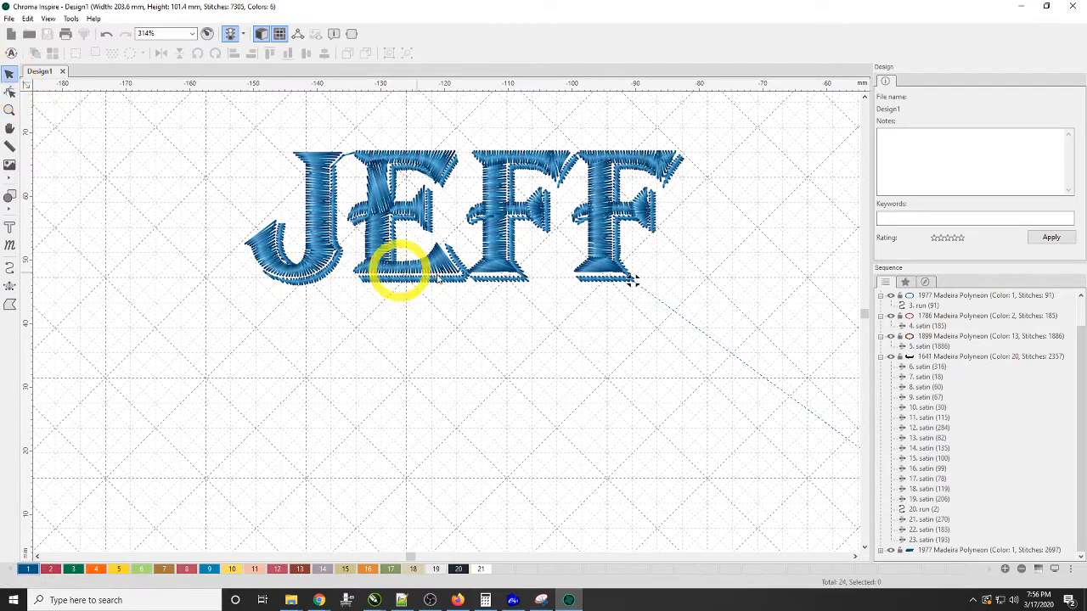
{"action": "left_click", "coordinate": [306, 224]}
{"action": "right_click", "coordinate": [339, 227]}
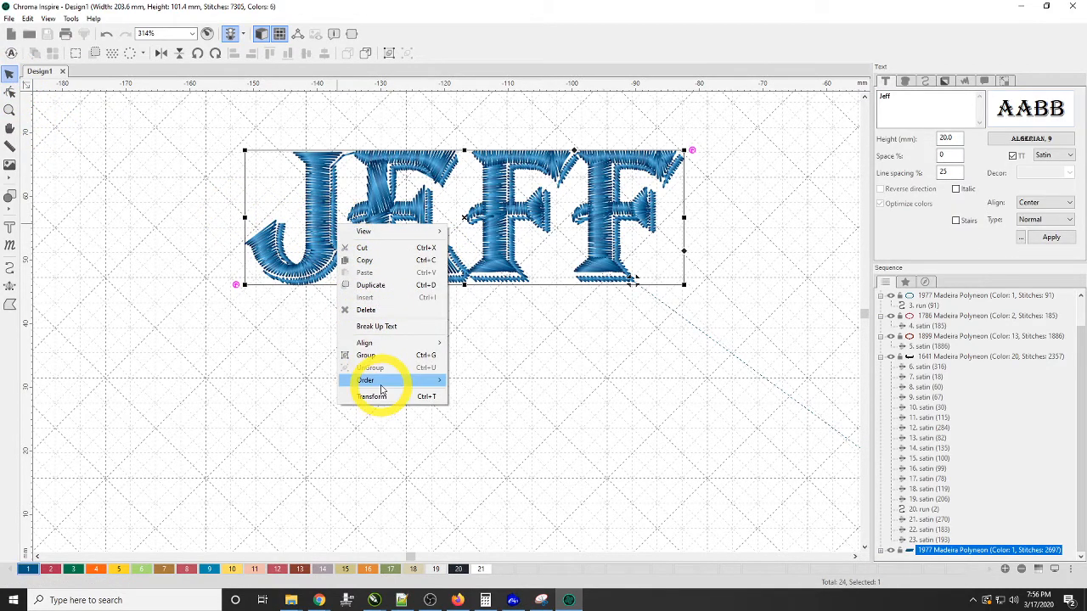
{"action": "left_click", "coordinate": [382, 356]}
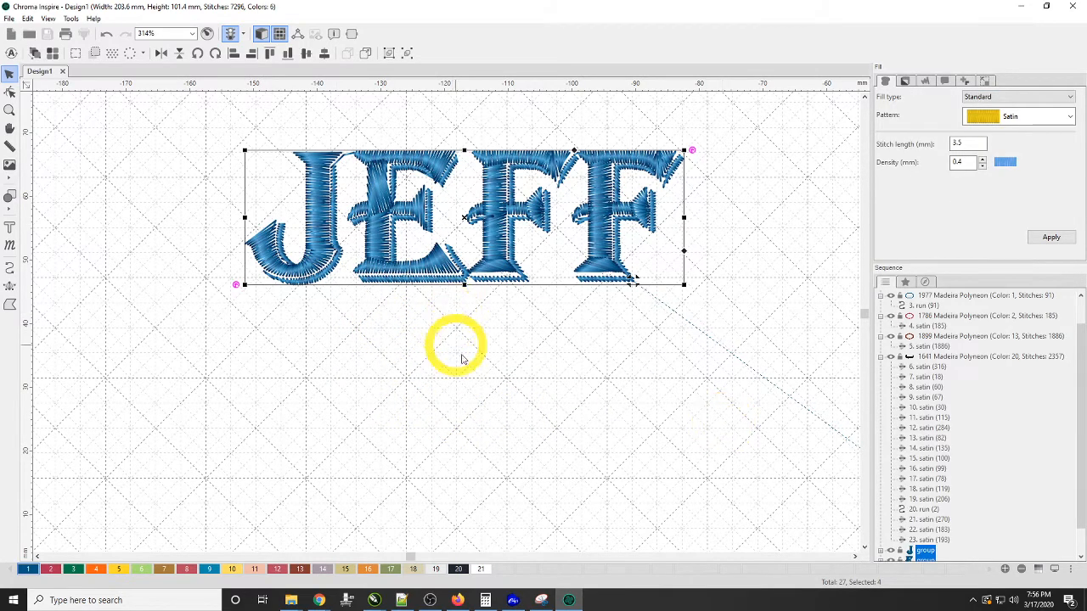
Add a horizontal angle line across the upper stem of the letter E to straighten its satin stitches.
{"action": "left_click", "coordinate": [405, 332]}
{"action": "left_click", "coordinate": [375, 208]}
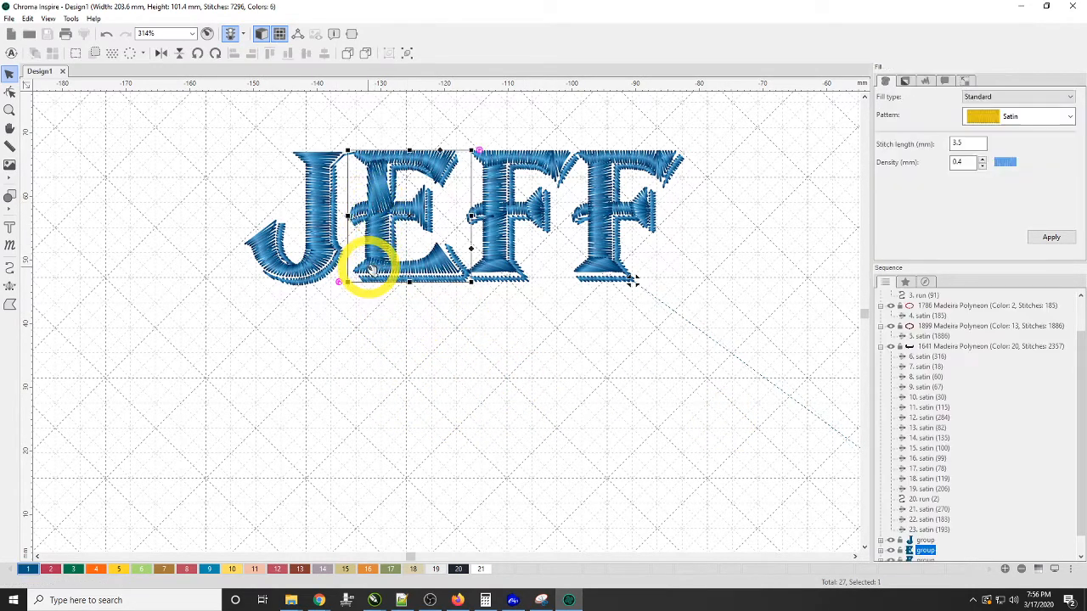
{"action": "left_click", "coordinate": [9, 92]}
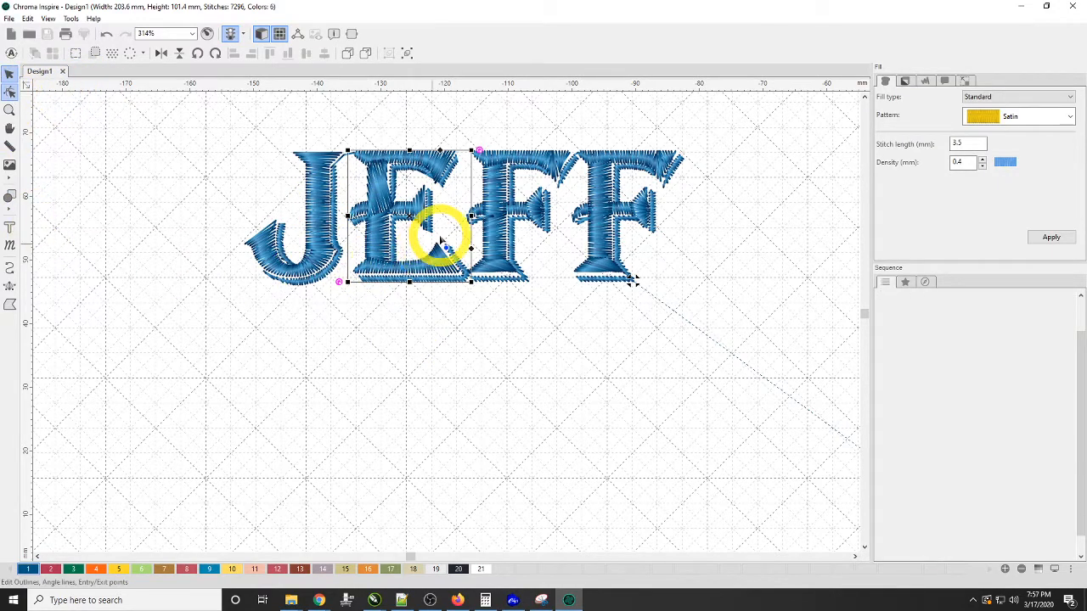
{"action": "scroll", "coordinate": [400, 212], "scroll_direction": "up", "scroll_amount": 1}
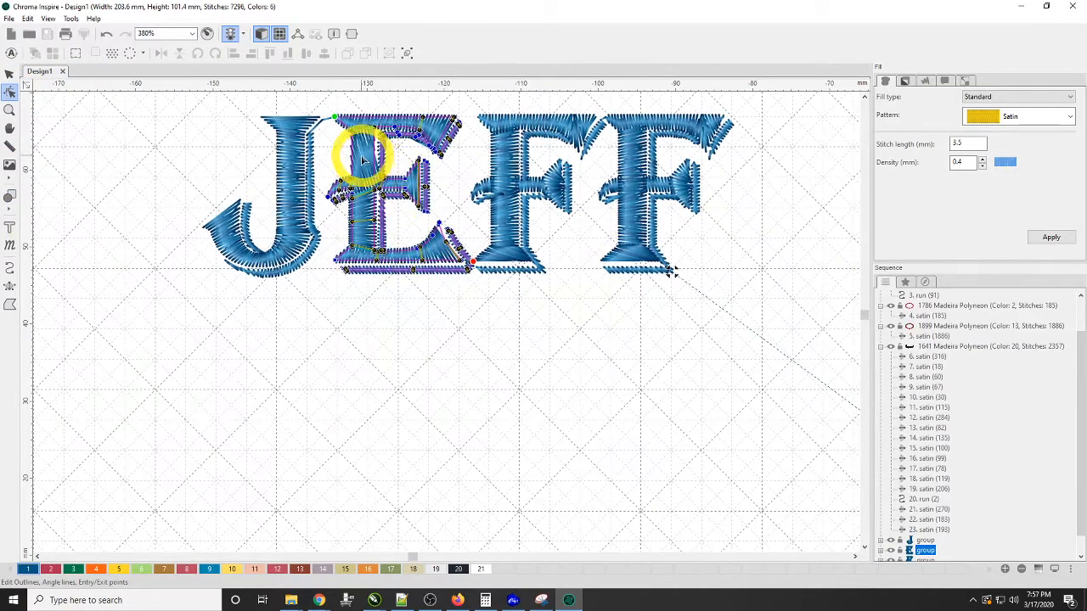
{"action": "scroll", "coordinate": [365, 149], "scroll_direction": "up", "scroll_amount": 2}
{"action": "scroll", "coordinate": [425, 315], "scroll_direction": "up", "scroll_amount": 3}
{"action": "scroll", "coordinate": [368, 190], "scroll_direction": "down", "scroll_amount": 2}
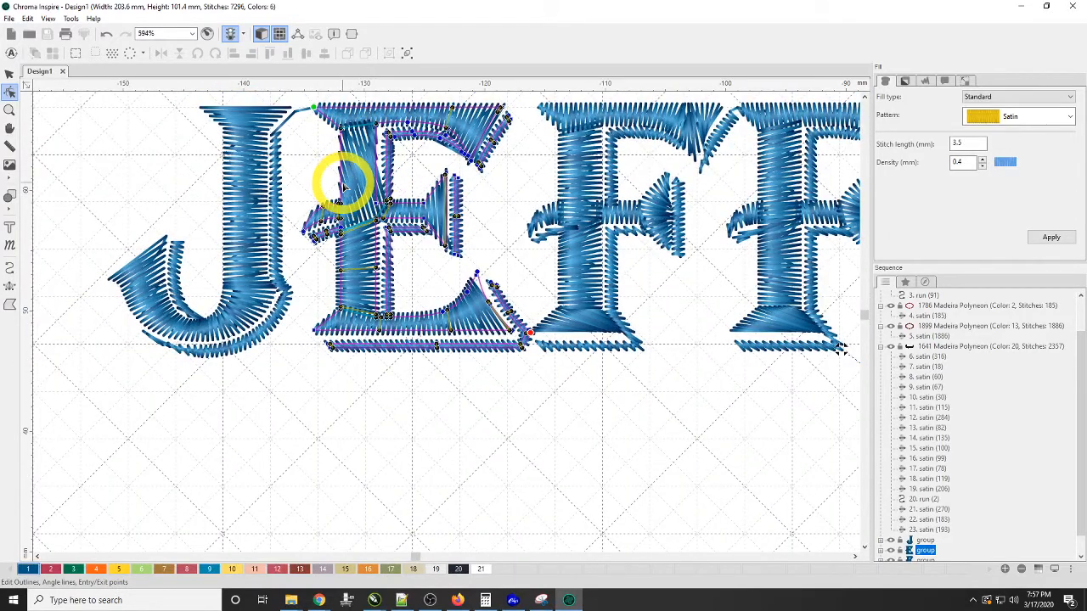
{"action": "right_click", "coordinate": [343, 189]}
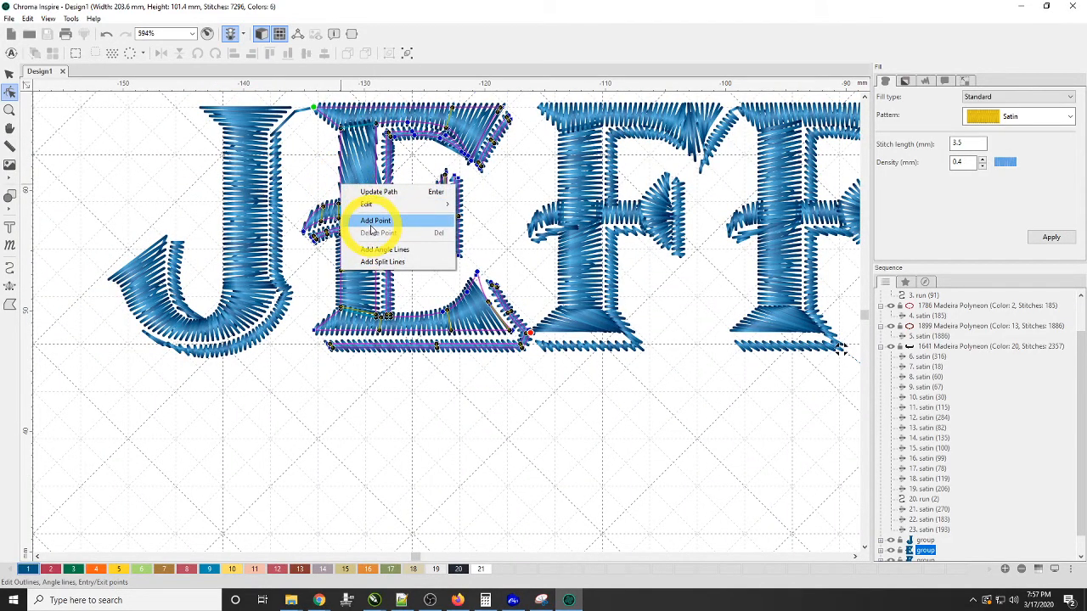
{"action": "left_click", "coordinate": [393, 250]}
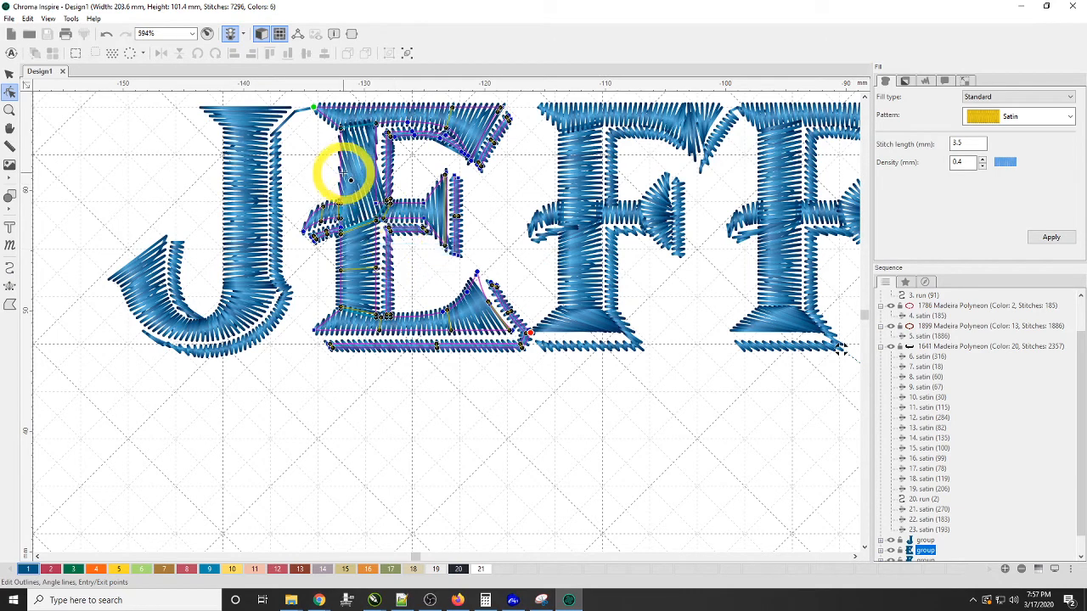
{"action": "left_click_drag", "start_coordinate": [341, 171], "coordinate": [379, 173]}
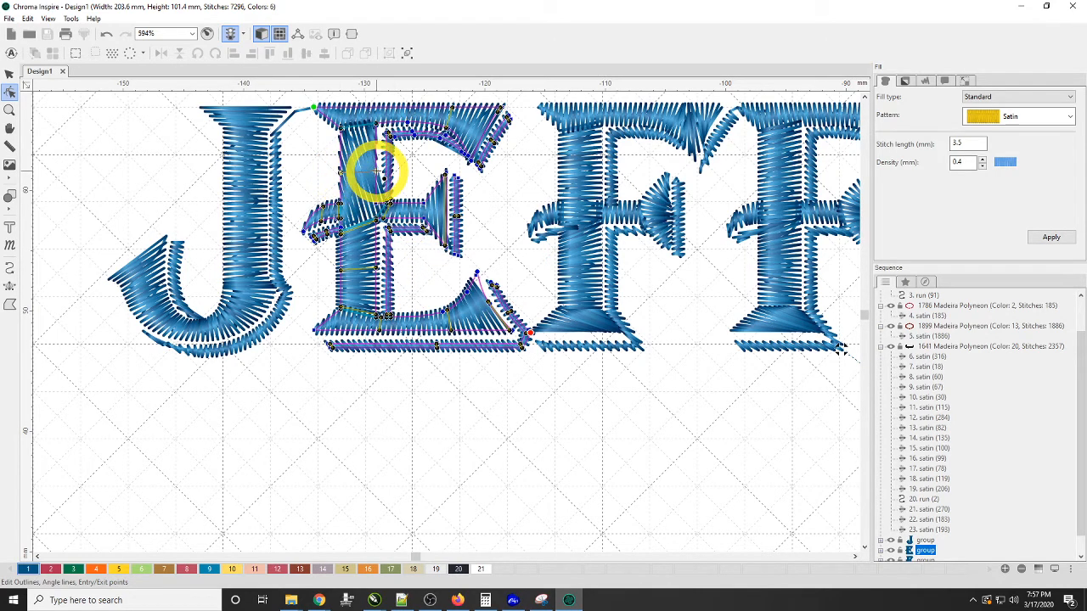
{"action": "left_click", "coordinate": [10, 74]}
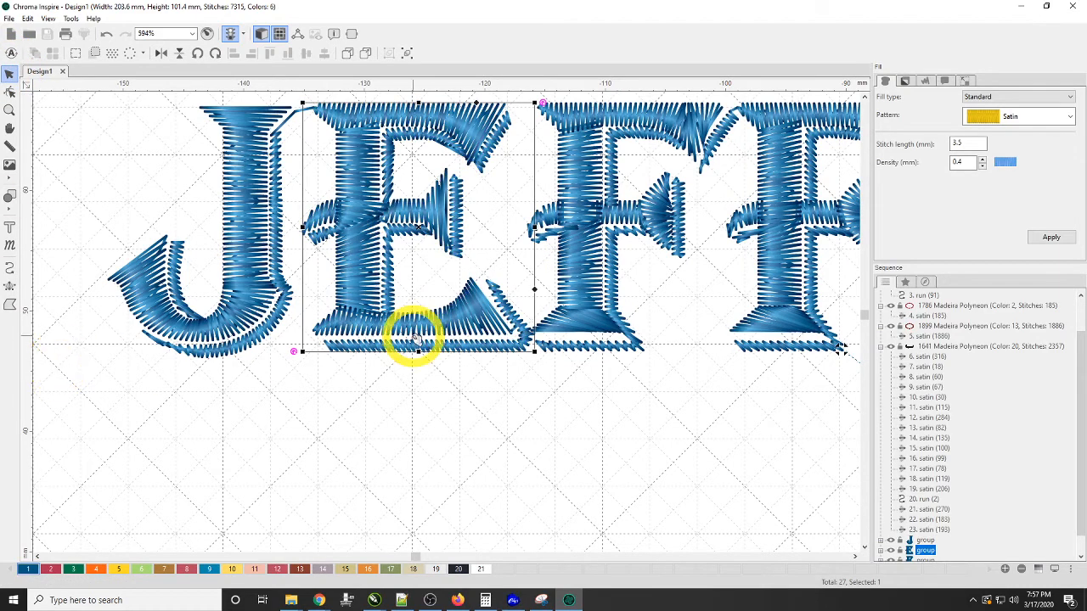
View the Freedom Crane Service picture in the Snipping Tool and return to the embroidery design.
{"action": "scroll", "coordinate": [501, 297], "scroll_direction": "down", "scroll_amount": 2}
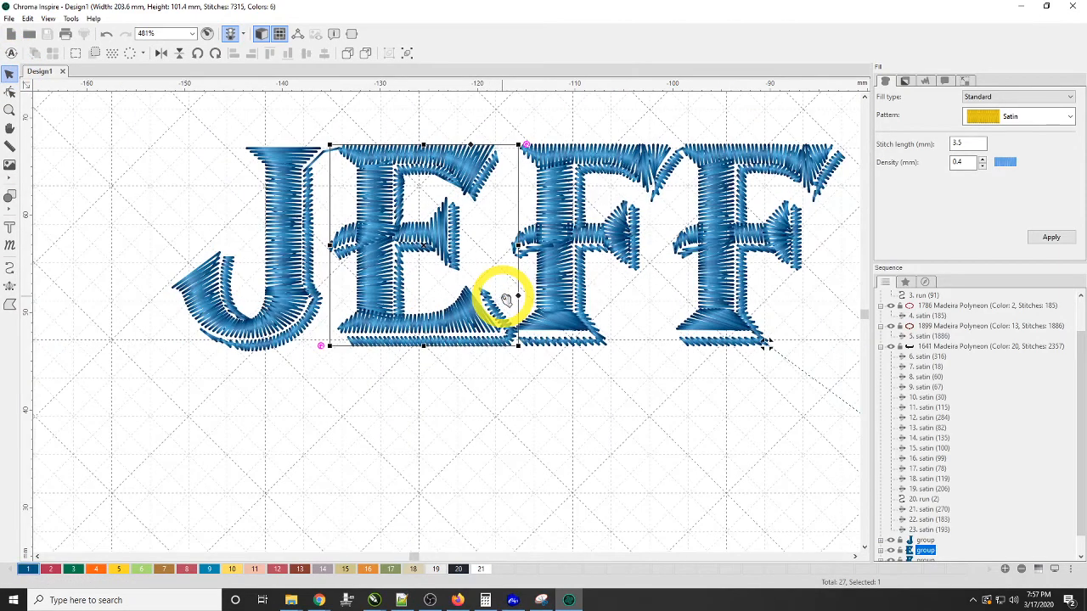
{"action": "scroll", "coordinate": [501, 297], "scroll_direction": "down", "scroll_amount": 1}
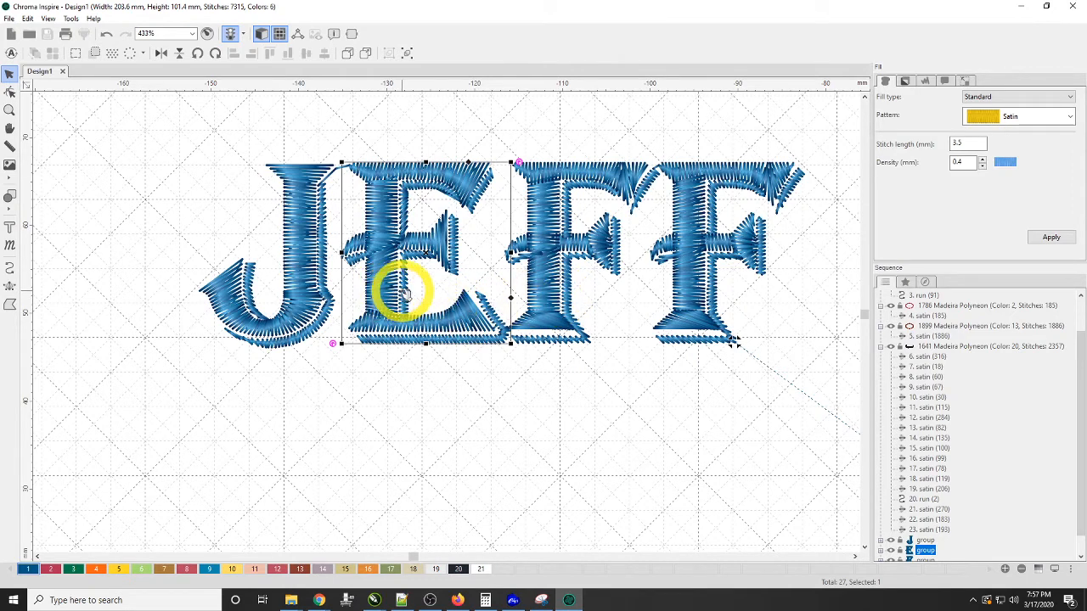
{"action": "scroll", "coordinate": [667, 247], "scroll_direction": "down", "scroll_amount": 1}
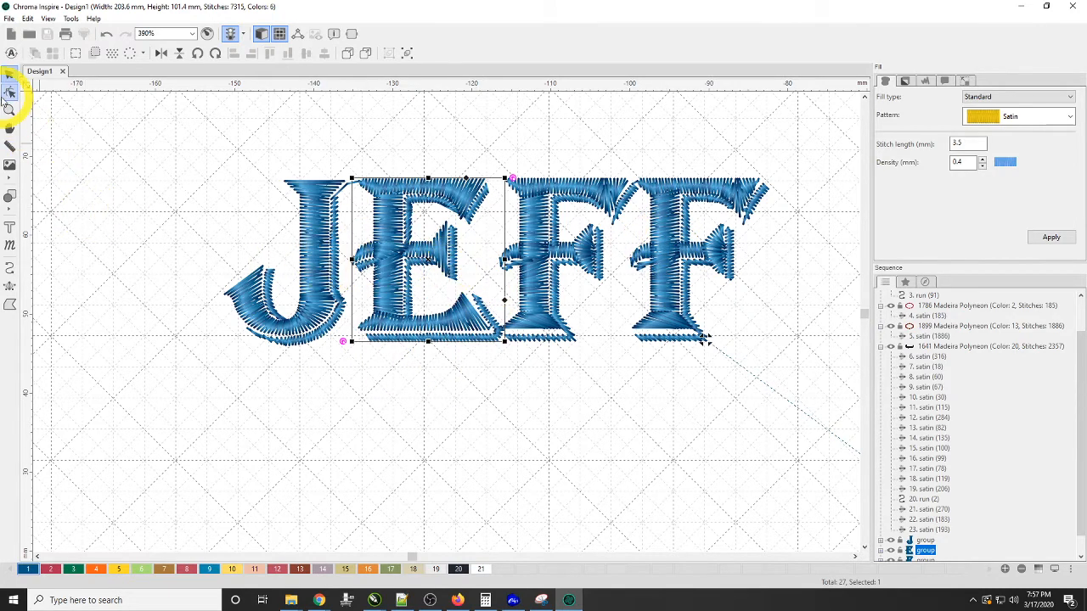
{"action": "left_click", "coordinate": [9, 74]}
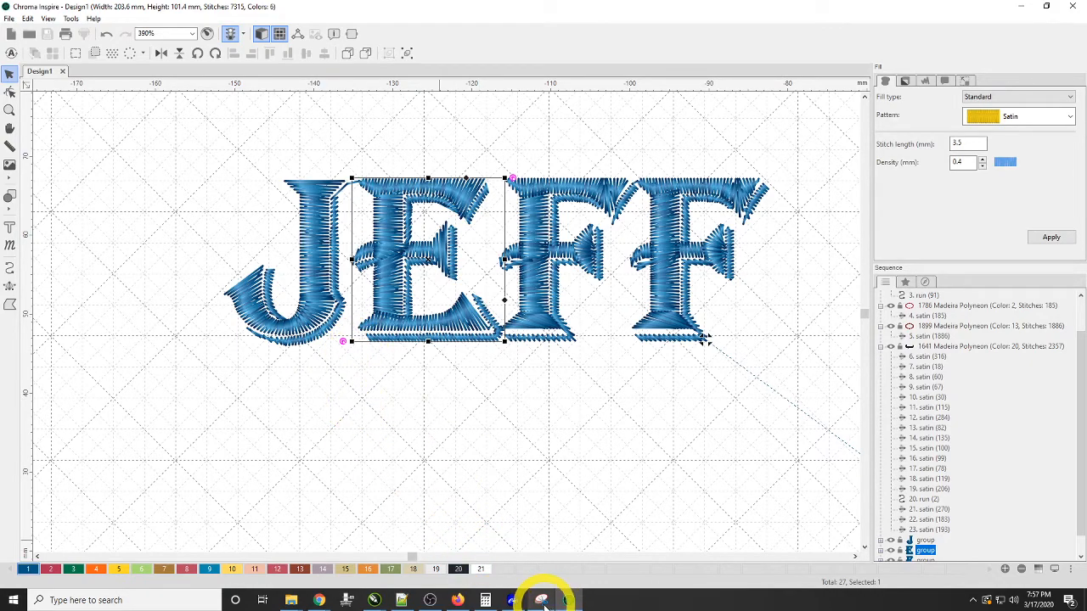
{"action": "mouse_move", "coordinate": [545, 604]}
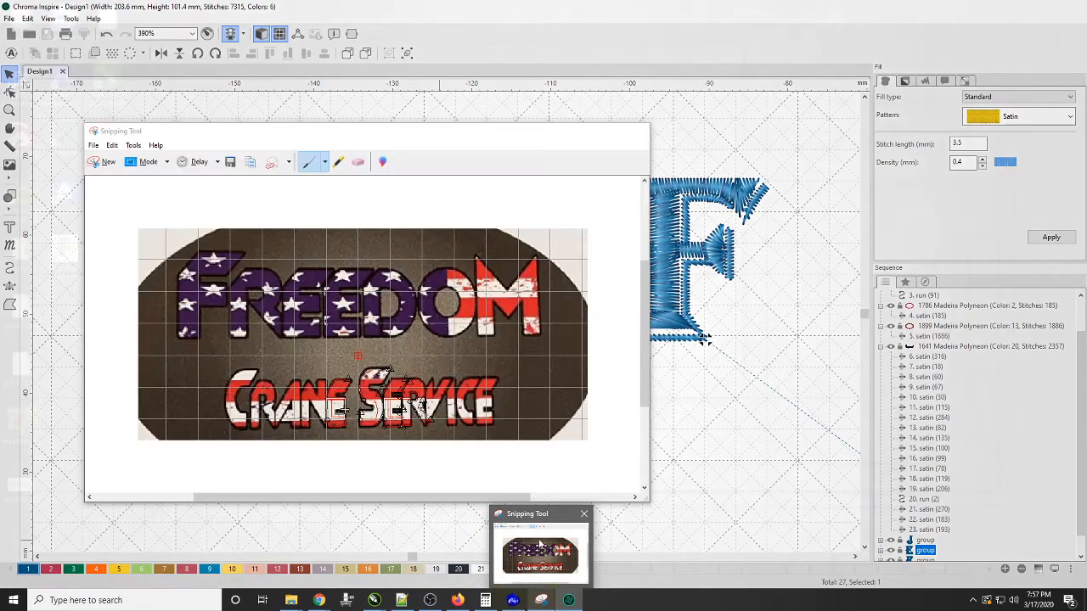
{"action": "left_click", "coordinate": [539, 543]}
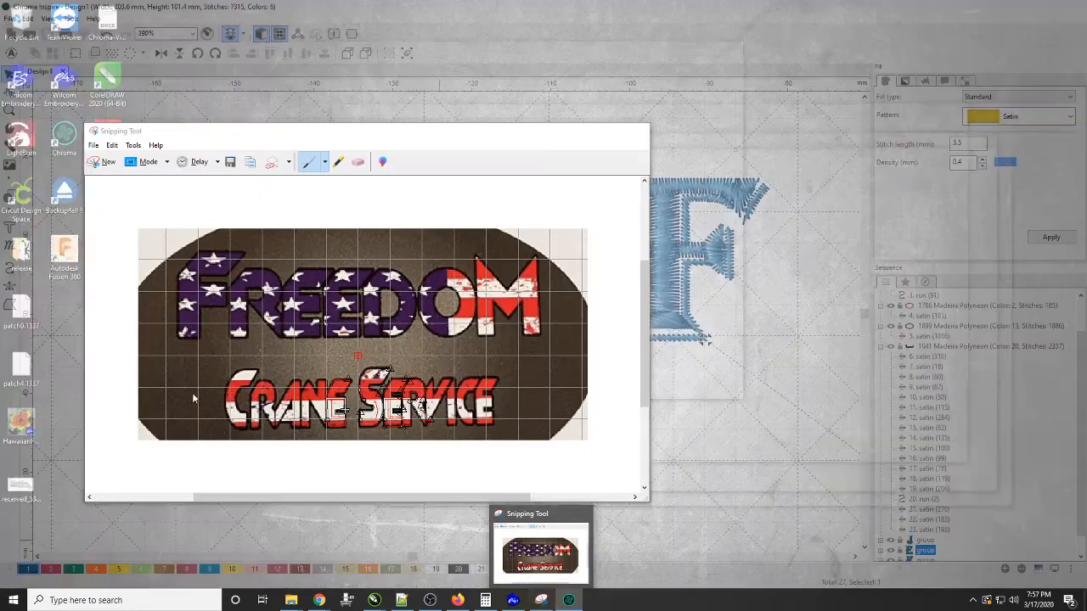
{"action": "left_click", "coordinate": [190, 396]}
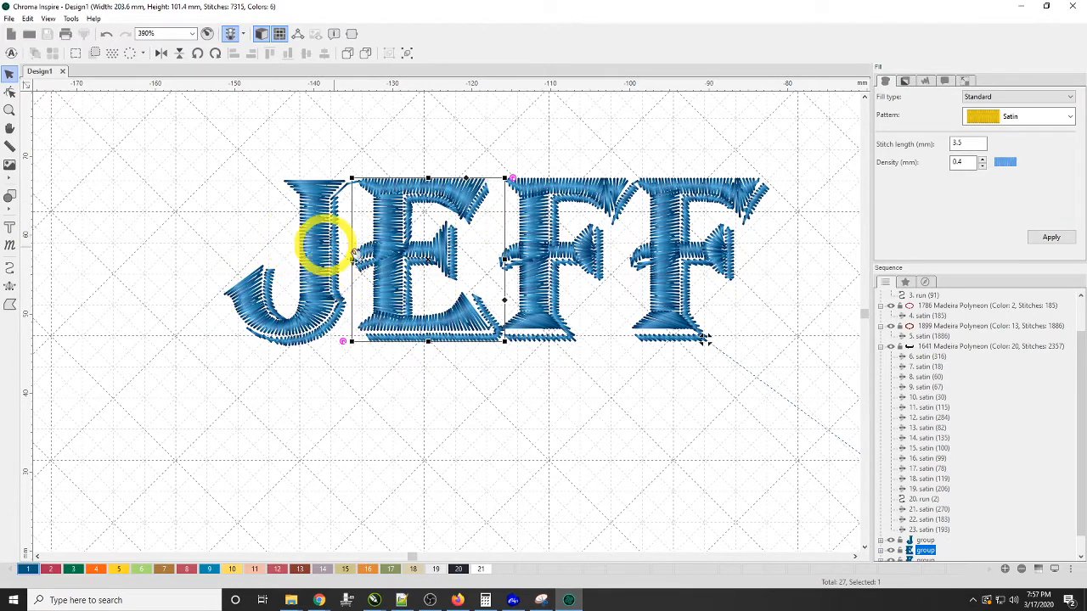
Select all four broken-up letters of the name and delete them from the design.
{"action": "scroll", "coordinate": [438, 254], "scroll_direction": "down", "scroll_amount": 3}
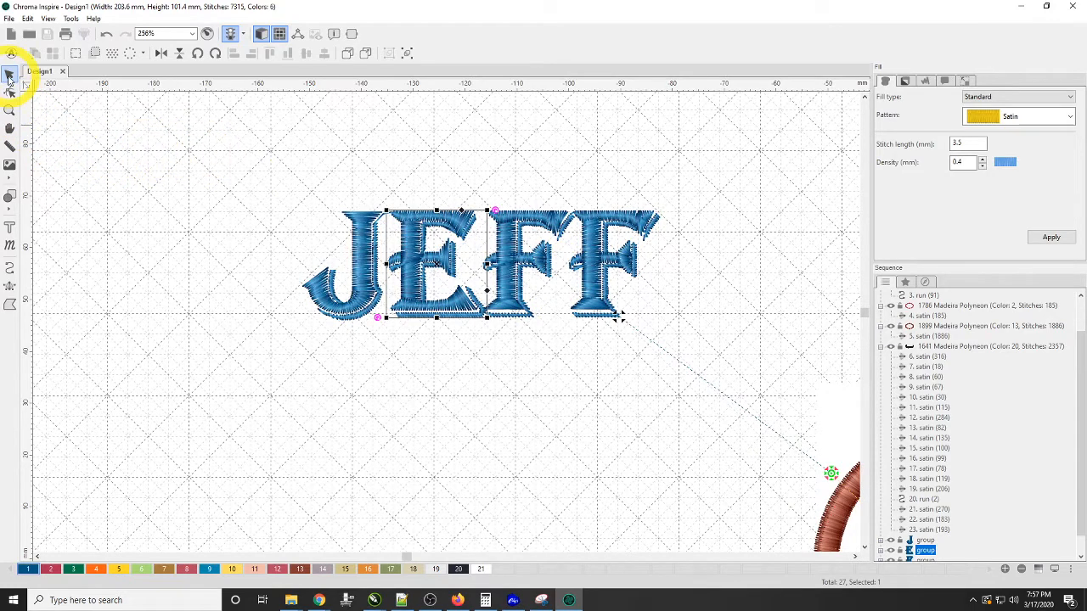
{"action": "left_click", "coordinate": [8, 76]}
{"action": "left_click", "coordinate": [702, 393]}
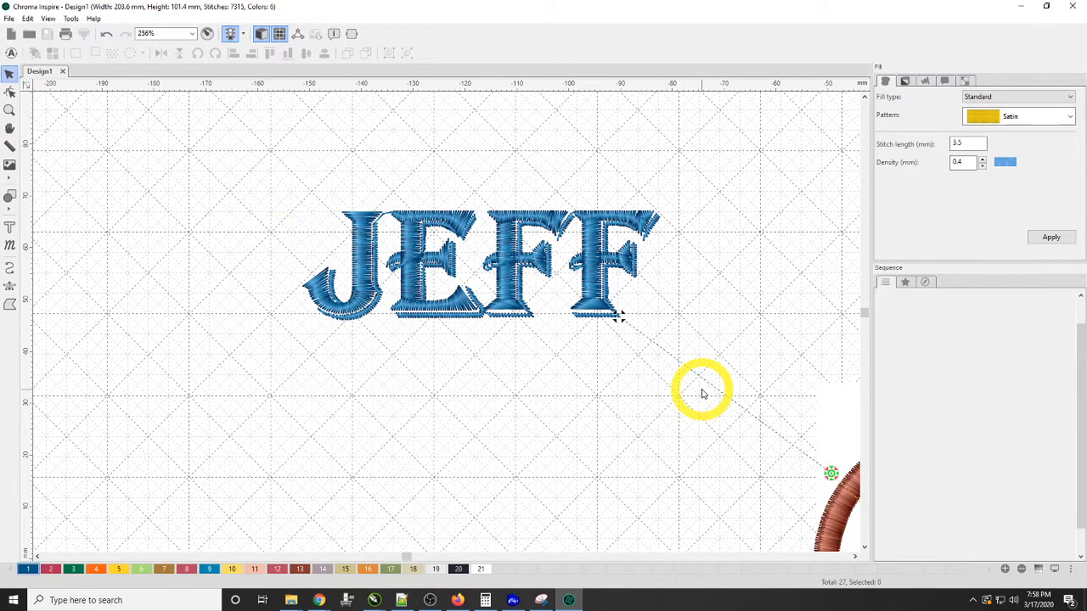
{"action": "left_click", "coordinate": [612, 260]}
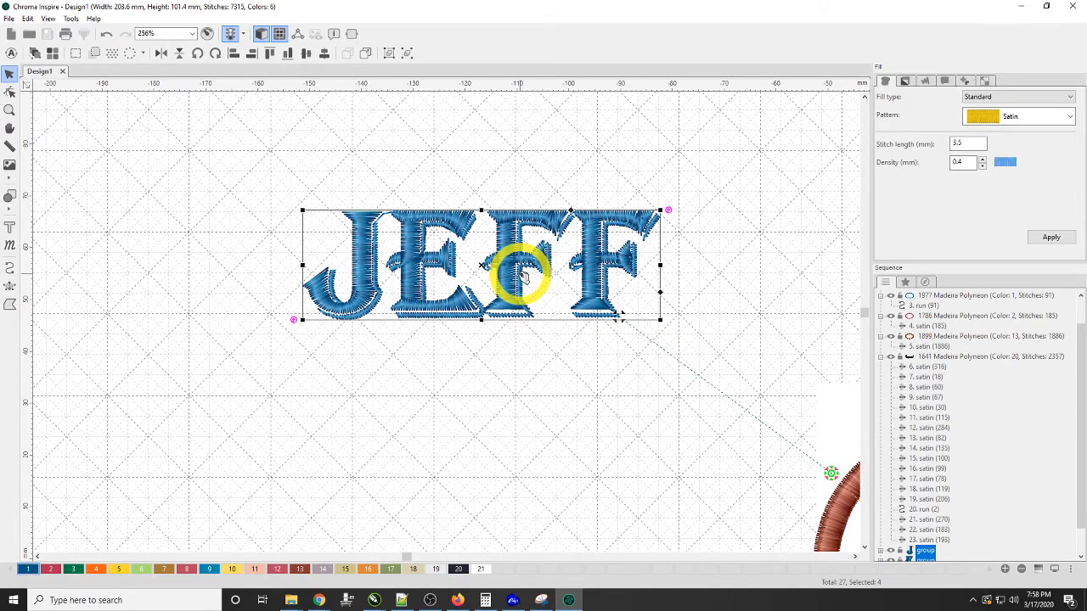
{"action": "scroll", "coordinate": [524, 277], "scroll_direction": "down", "scroll_amount": 4}
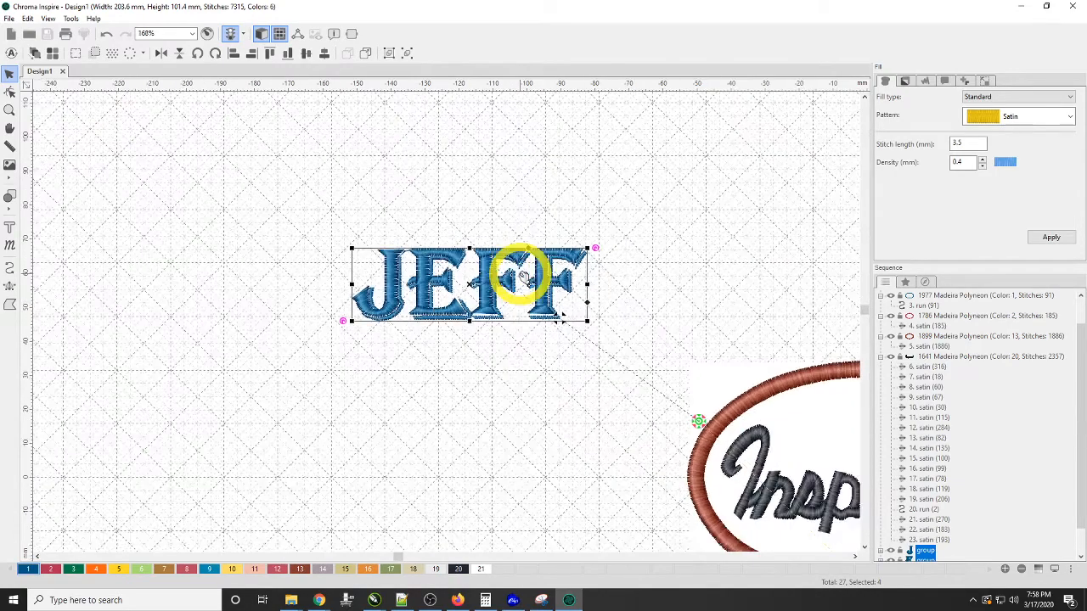
{"action": "key", "text": "Delete"}
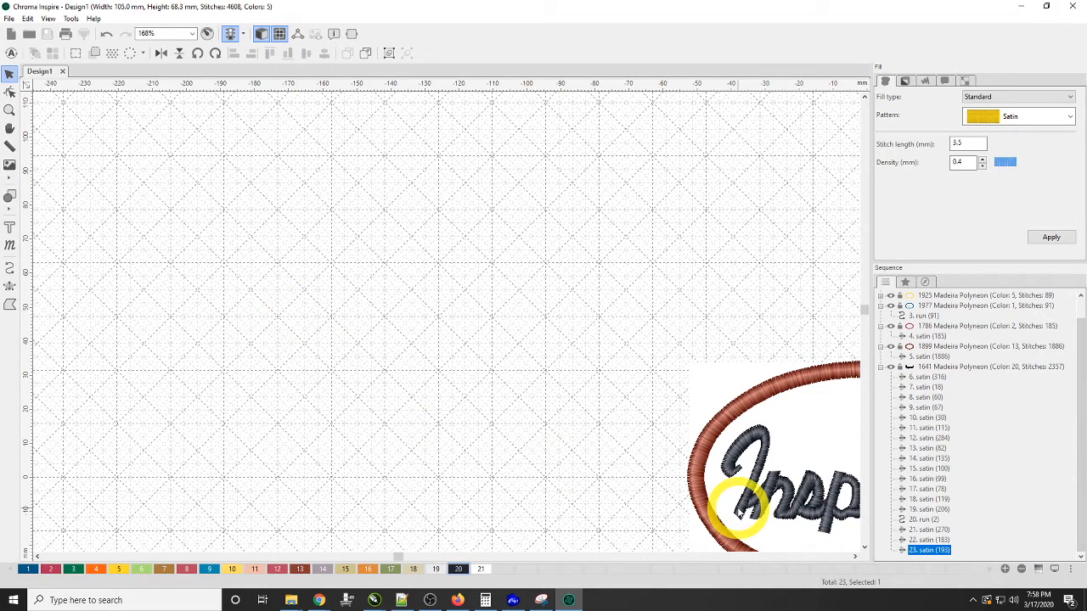
Draw a straight, gently rising run stitch line about 120 mm long above the "Inspired" design.
{"action": "left_click", "coordinate": [855, 558]}
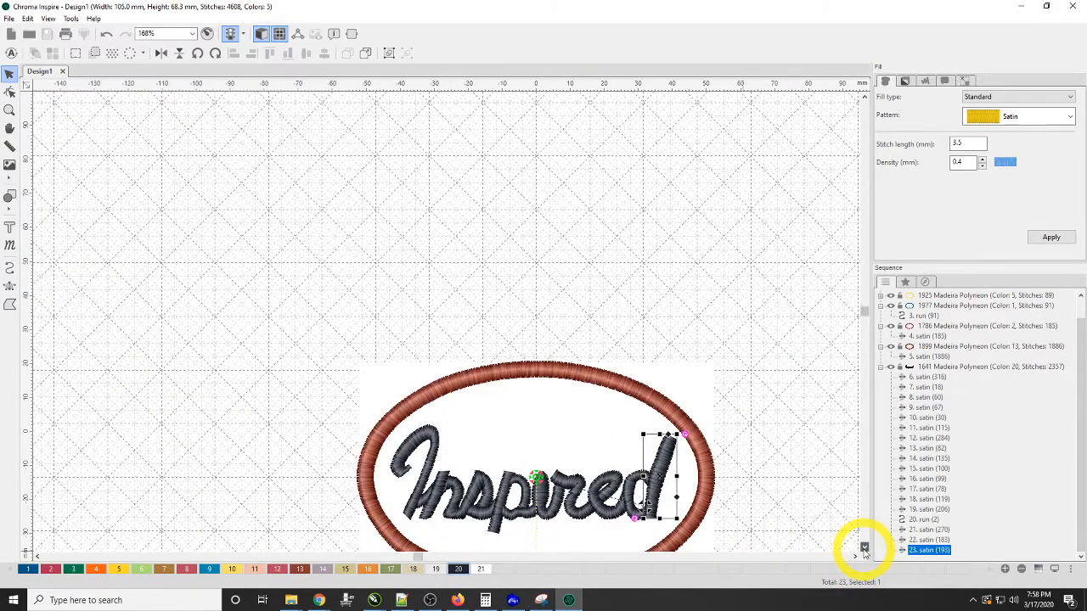
{"action": "left_click", "coordinate": [864, 550]}
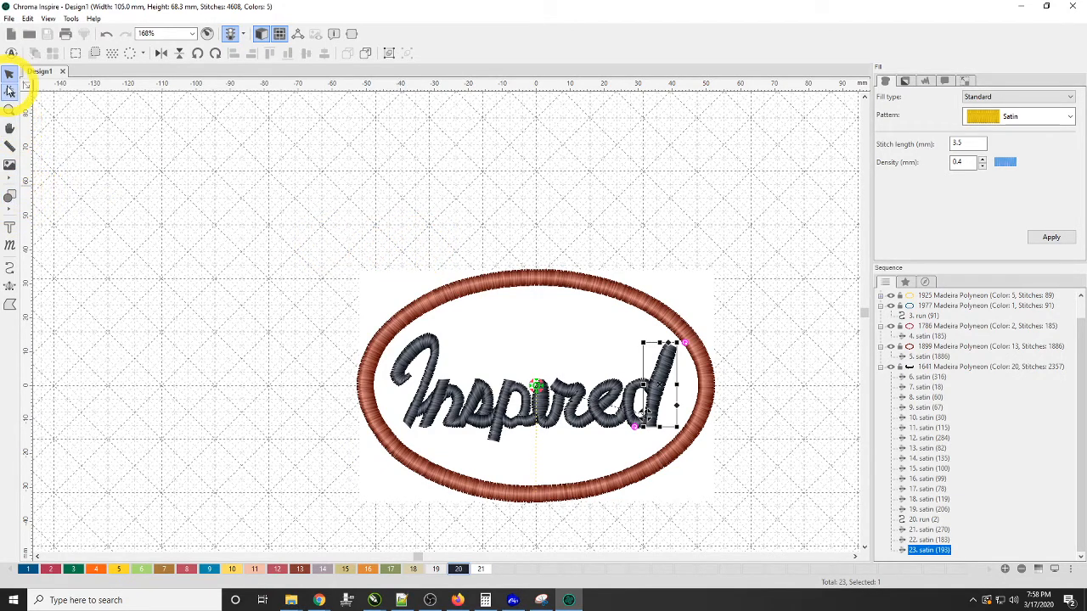
{"action": "left_click", "coordinate": [10, 267]}
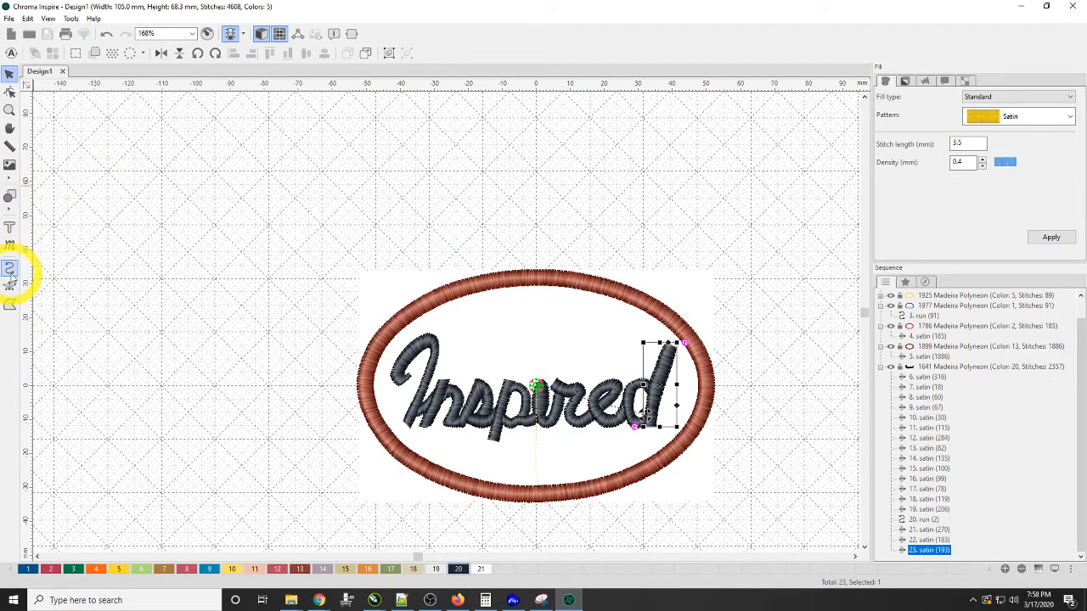
{"action": "left_click", "coordinate": [161, 249]}
{"action": "left_click", "coordinate": [559, 170]}
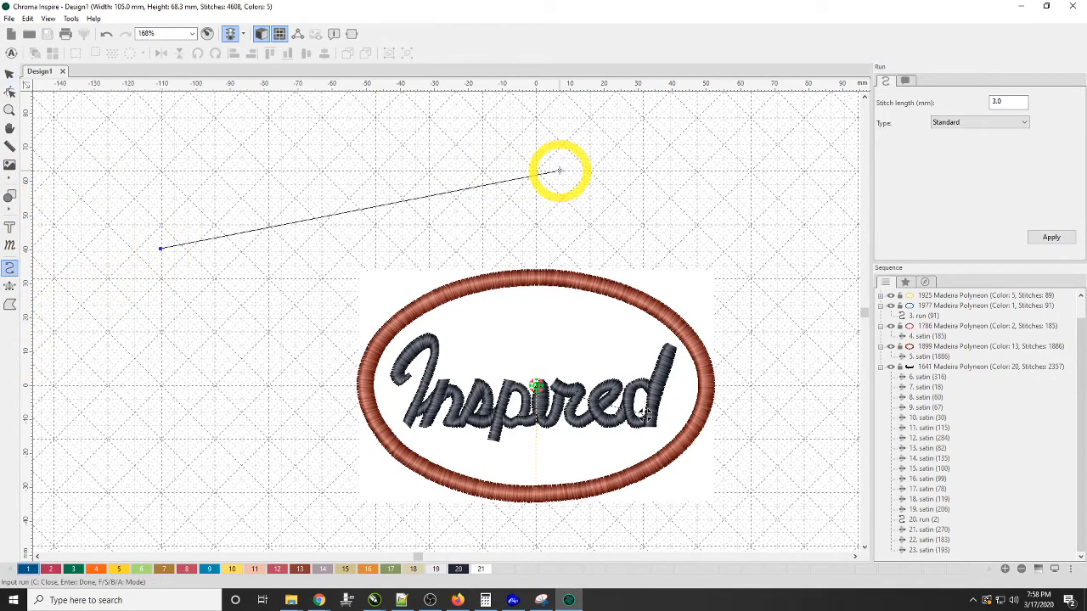
{"action": "key", "text": "Return"}
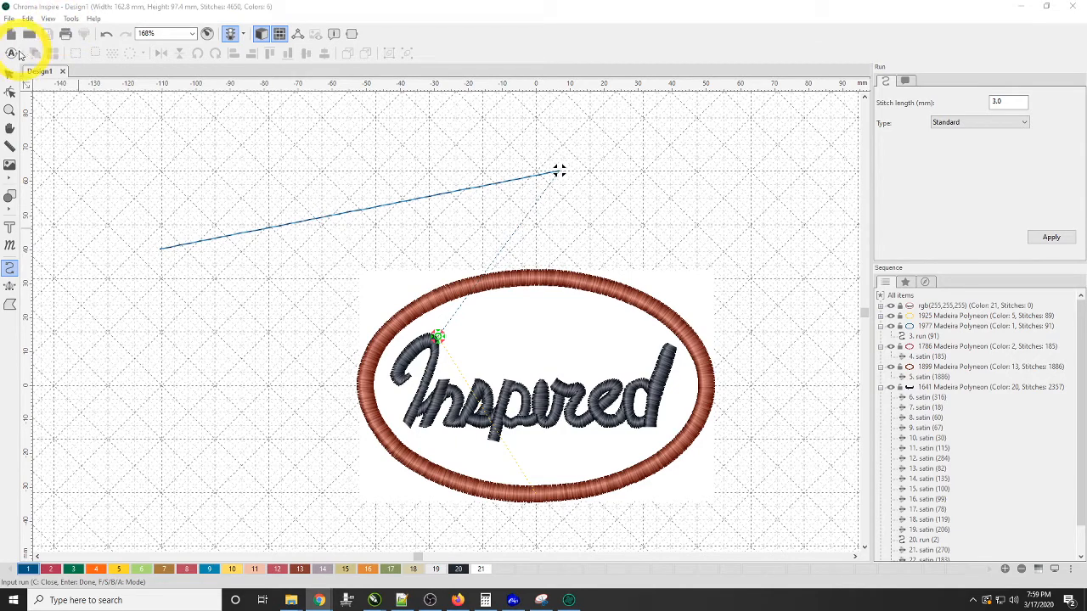
Select the straight run line above the "Inspired" design and delete it.
{"action": "left_click", "coordinate": [9, 74]}
{"action": "left_click", "coordinate": [167, 224]}
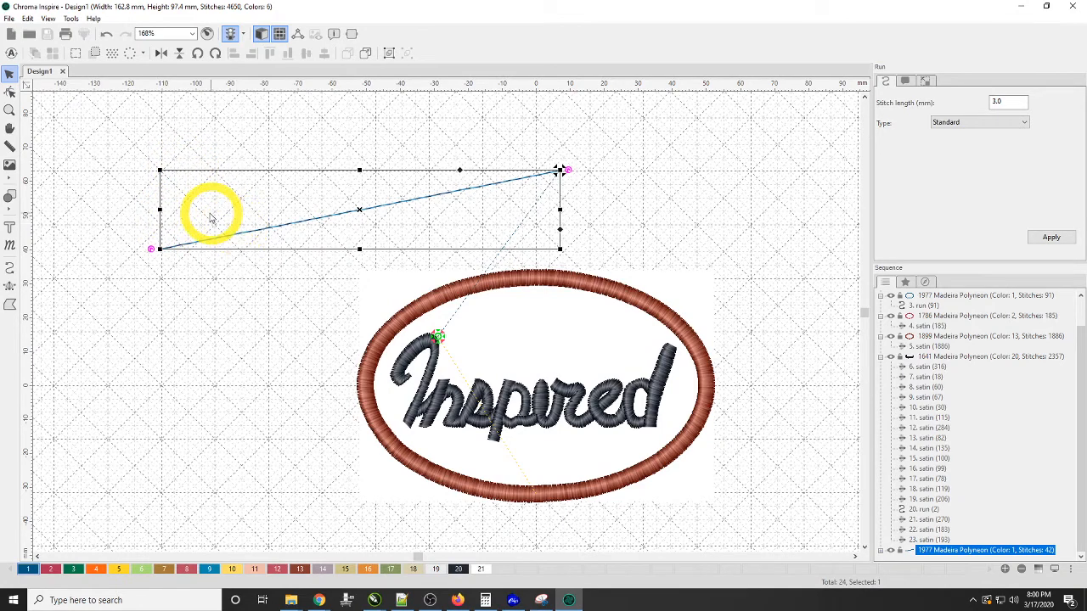
{"action": "key", "text": "Delete"}
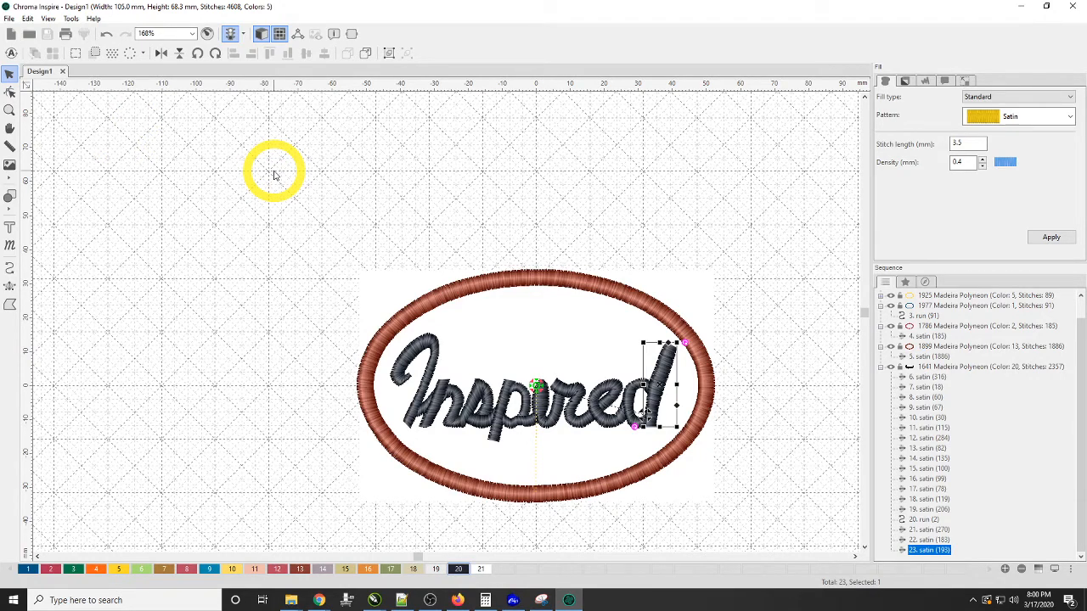
View the vector artwork import dialog and dismiss it without importing a file.
{"action": "left_click", "coordinate": [8, 18]}
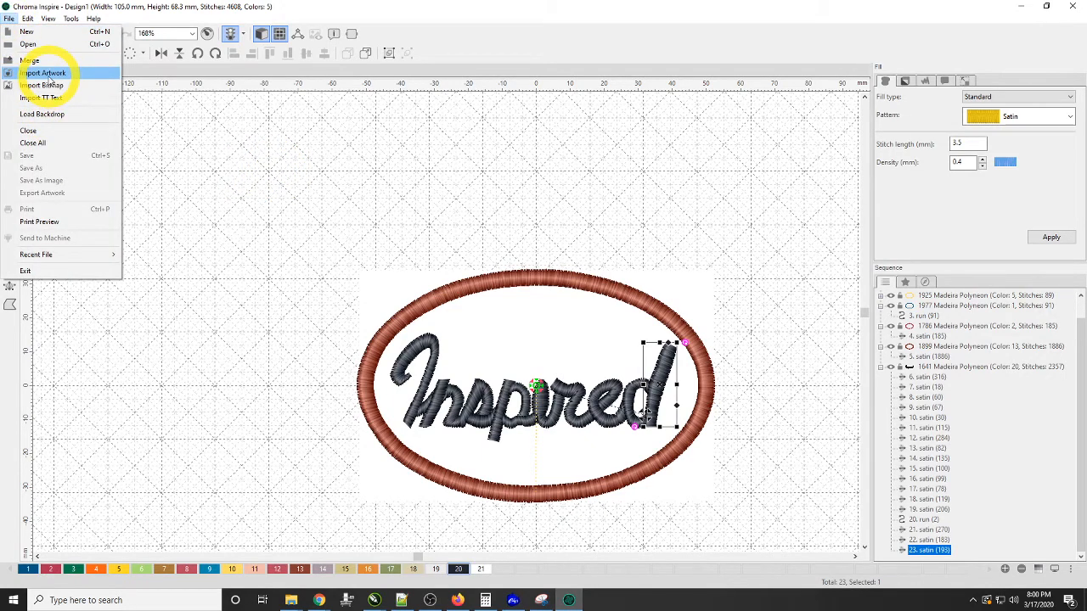
{"action": "left_click", "coordinate": [46, 73]}
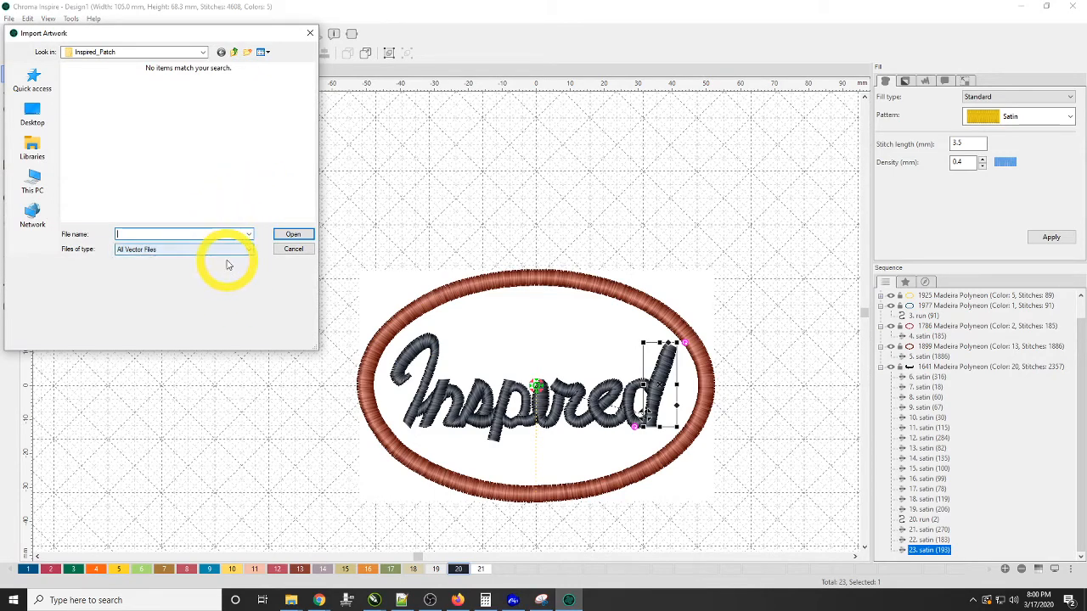
{"action": "left_click", "coordinate": [294, 249]}
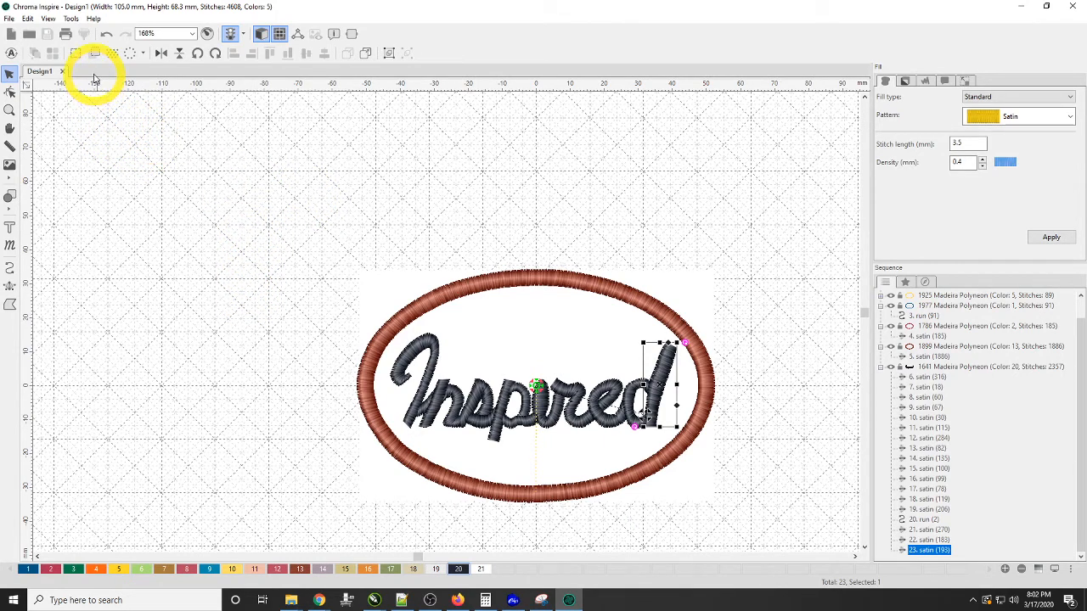
View the Birds designs in the stock design library and deselect the letter in the design.
{"action": "left_click", "coordinate": [906, 285]}
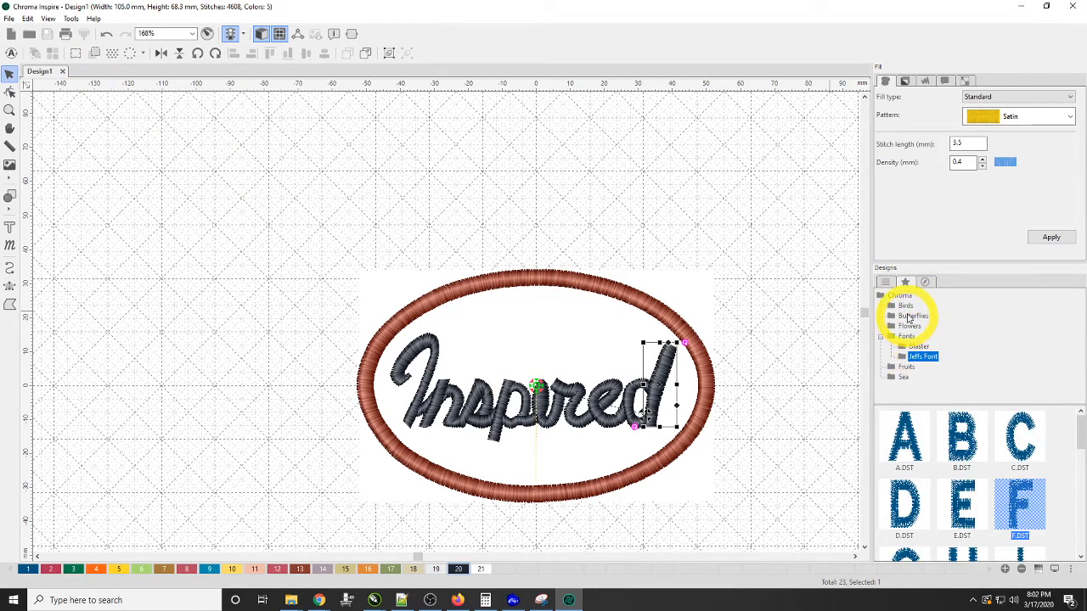
{"action": "left_click", "coordinate": [905, 306]}
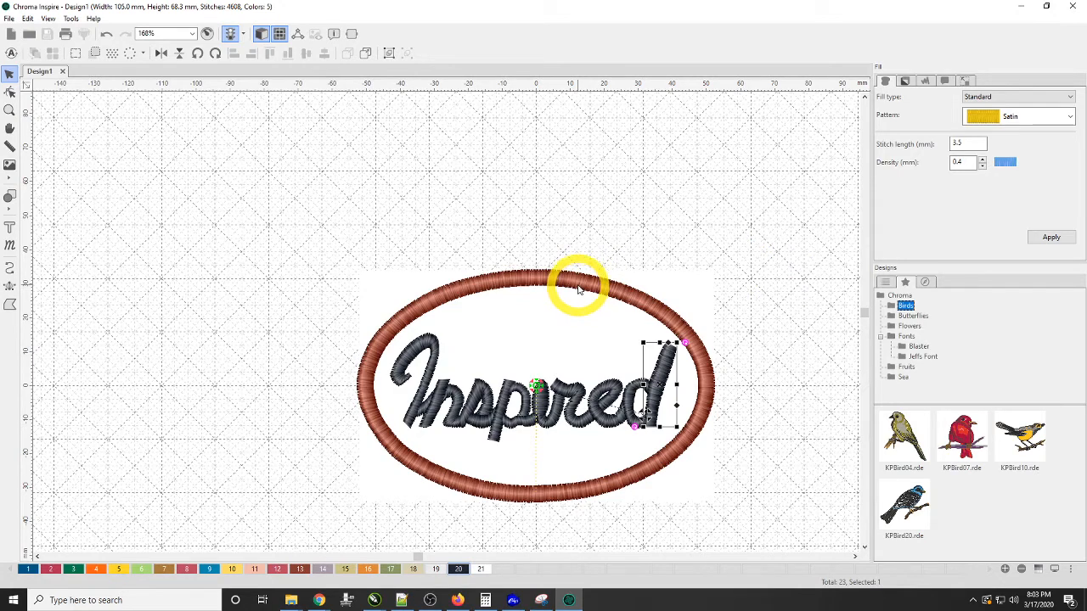
{"action": "left_click", "coordinate": [333, 265]}
Copy the oval border's two run and two satin objects into a new blank design and show the stitches in 3D.
{"action": "left_click", "coordinate": [889, 285]}
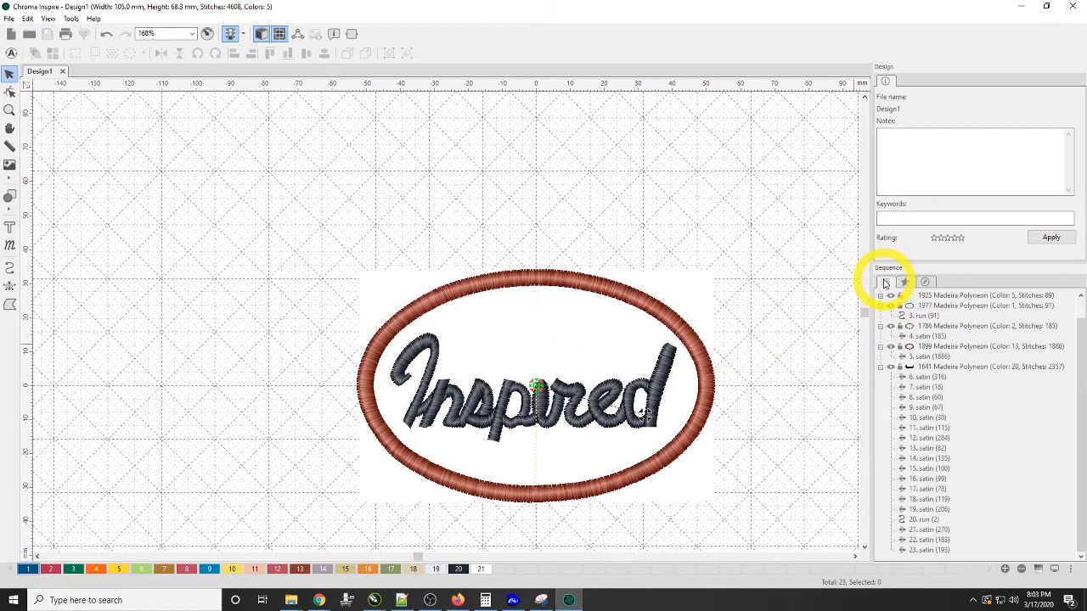
{"action": "left_click", "coordinate": [953, 306]}
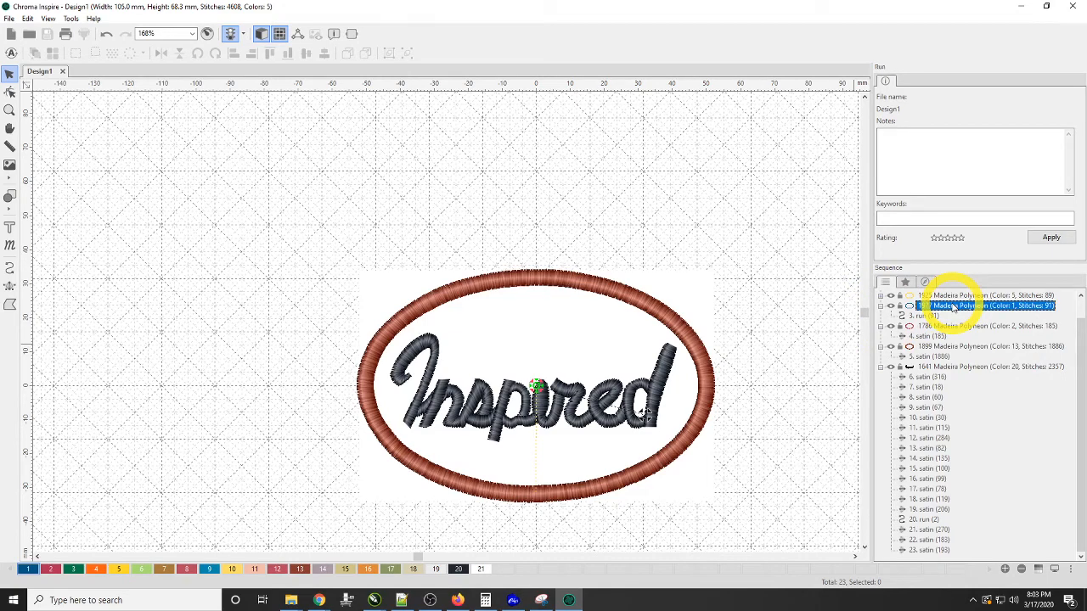
{"action": "left_click", "coordinate": [932, 357], "text": "shift"}
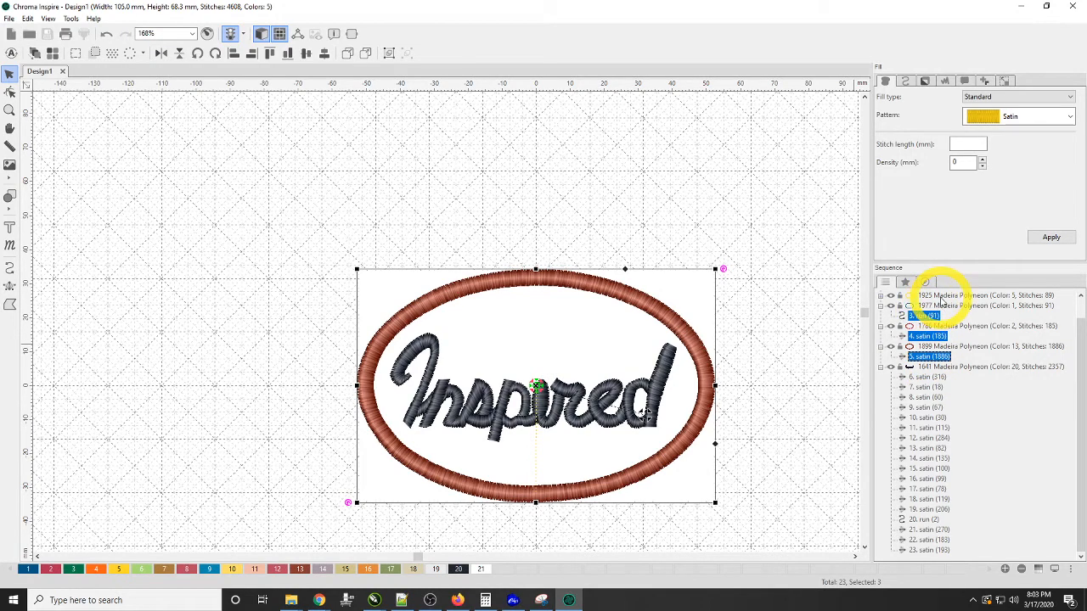
{"action": "left_click", "coordinate": [945, 296], "text": "ctrl"}
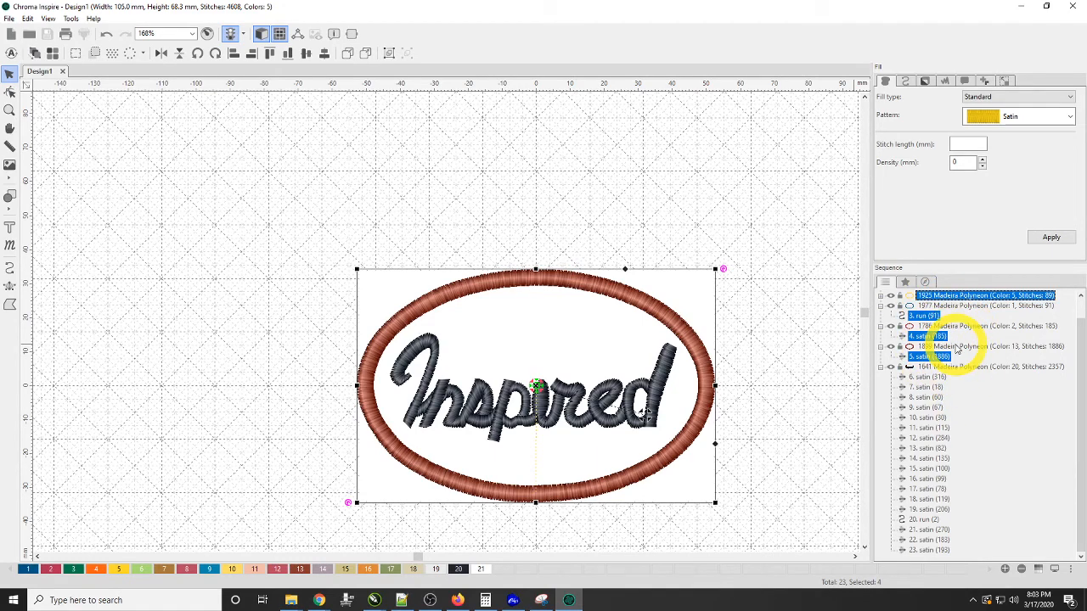
{"action": "left_click", "coordinate": [881, 295]}
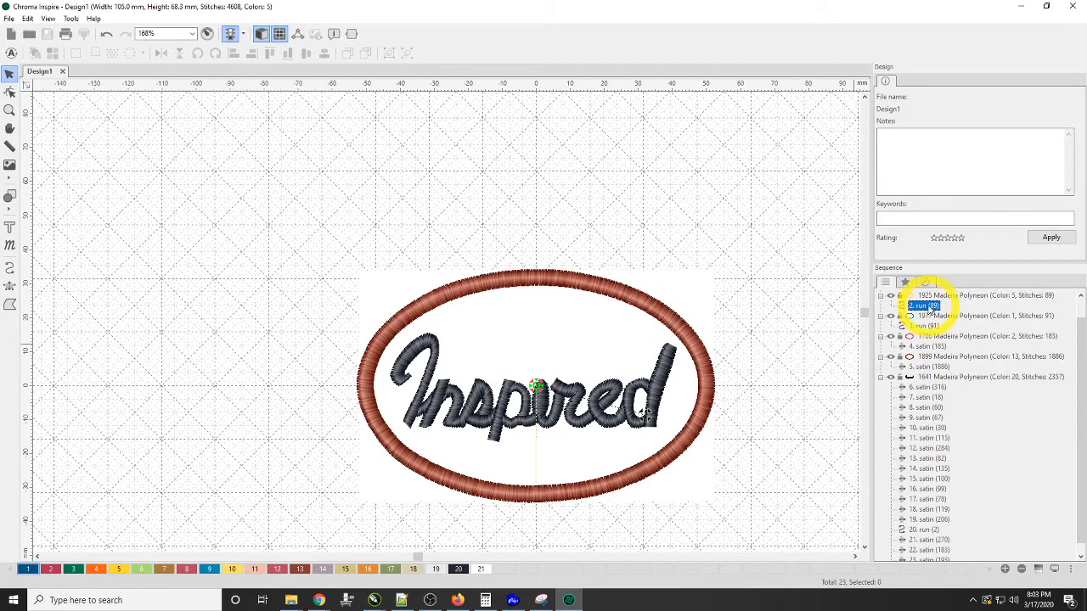
{"action": "left_click", "coordinate": [924, 305]}
{"action": "left_click", "coordinate": [927, 346], "text": "ctrl"}
{"action": "left_click", "coordinate": [927, 367], "text": "ctrl"}
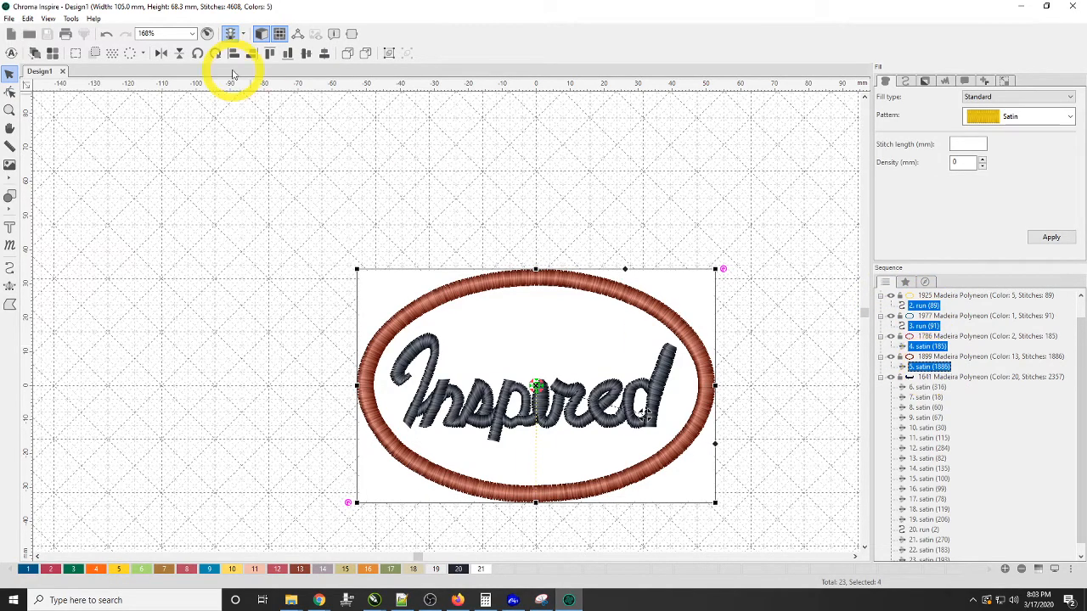
{"action": "left_click", "coordinate": [11, 33]}
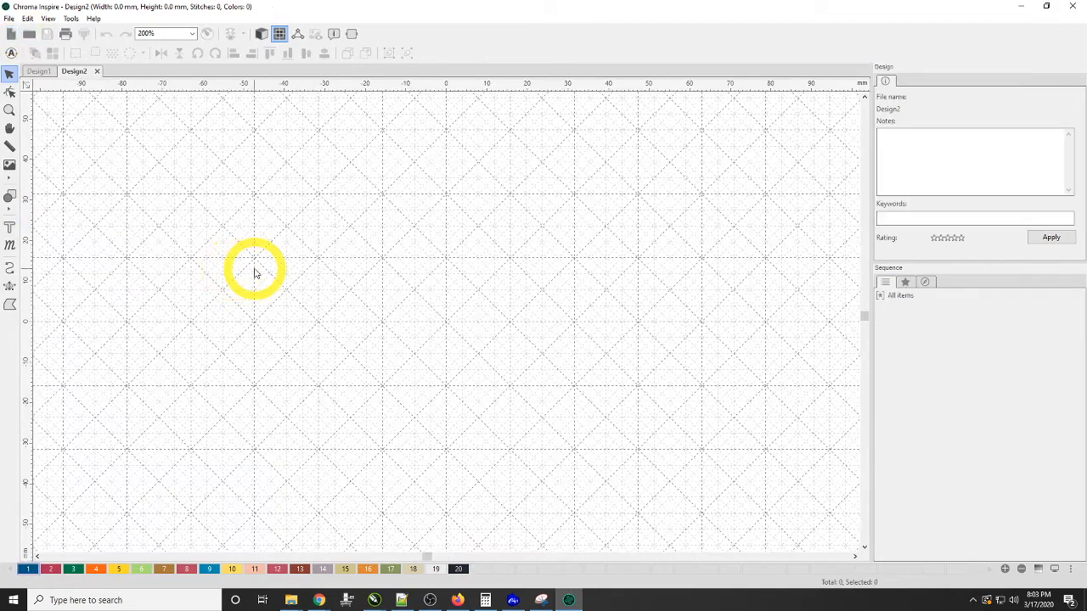
{"action": "key", "text": "ctrl+v"}
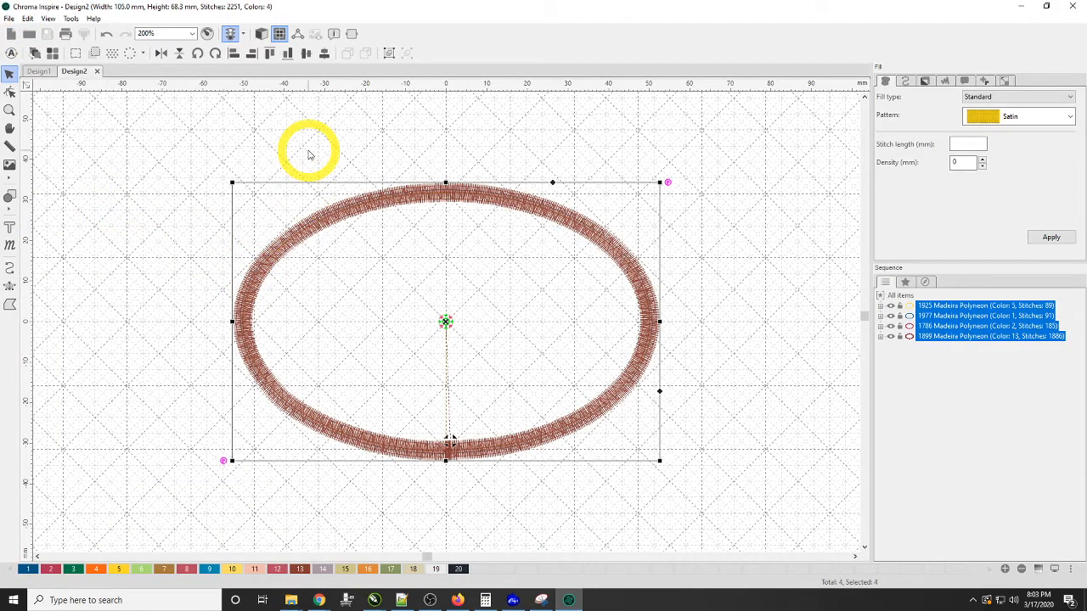
{"action": "left_click", "coordinate": [261, 34]}
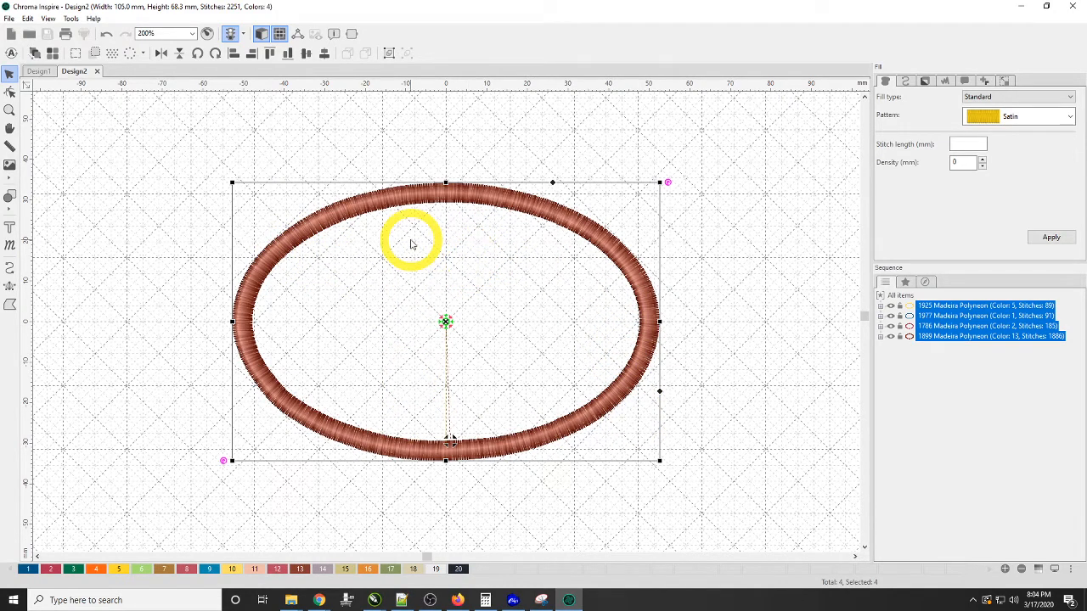
Delete the pasted oval border and close the new design.
{"action": "key", "text": "Delete"}
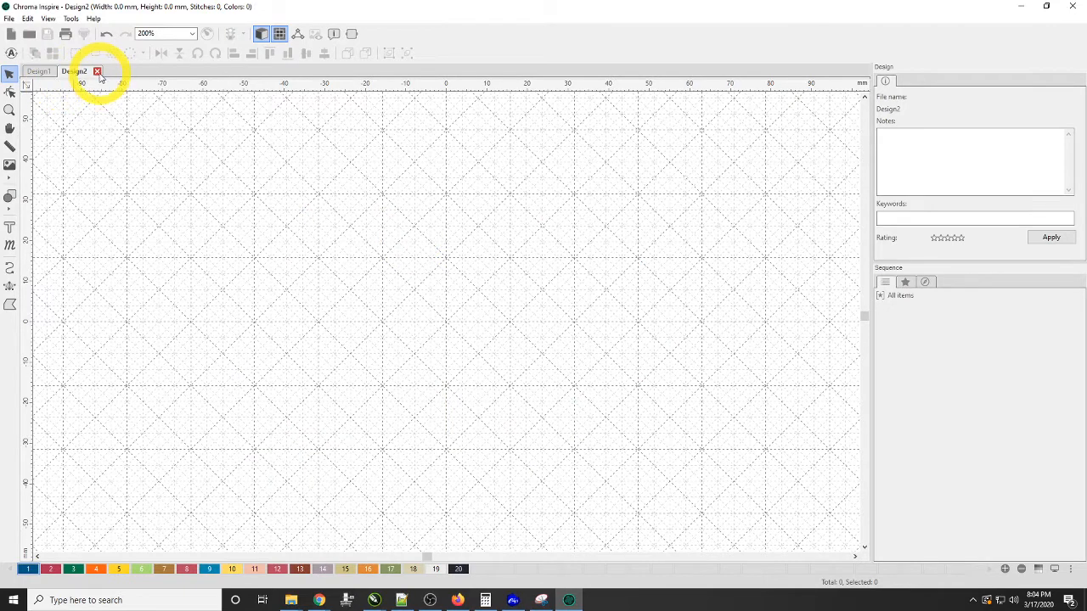
{"action": "left_click", "coordinate": [98, 71]}
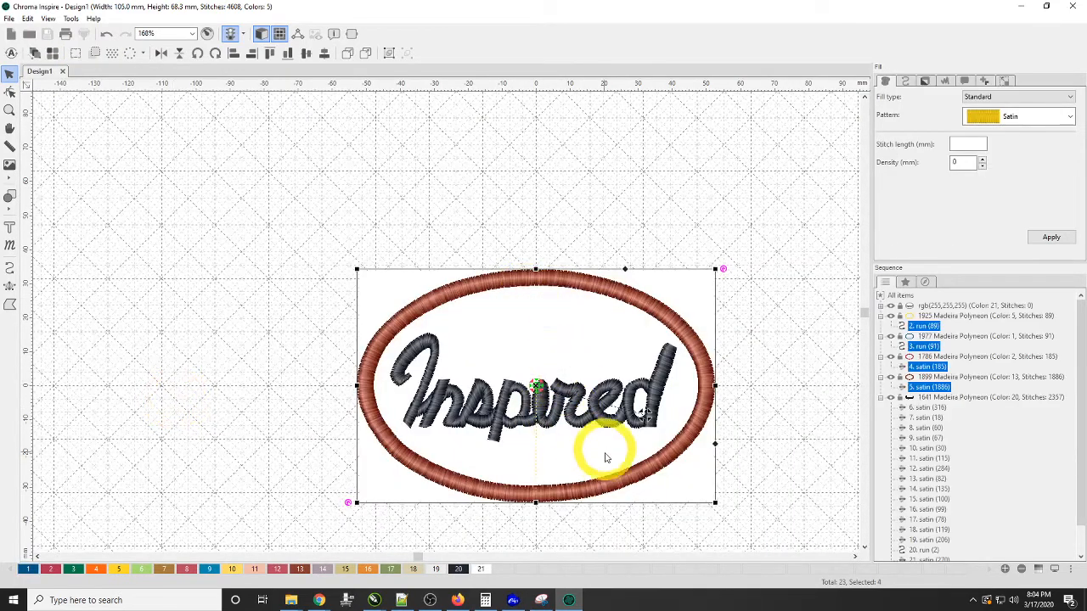
Draw a small round classic satin dot about 4 mm wide above the "i" of "Inspired" using paired edge points.
{"action": "left_click", "coordinate": [864, 549]}
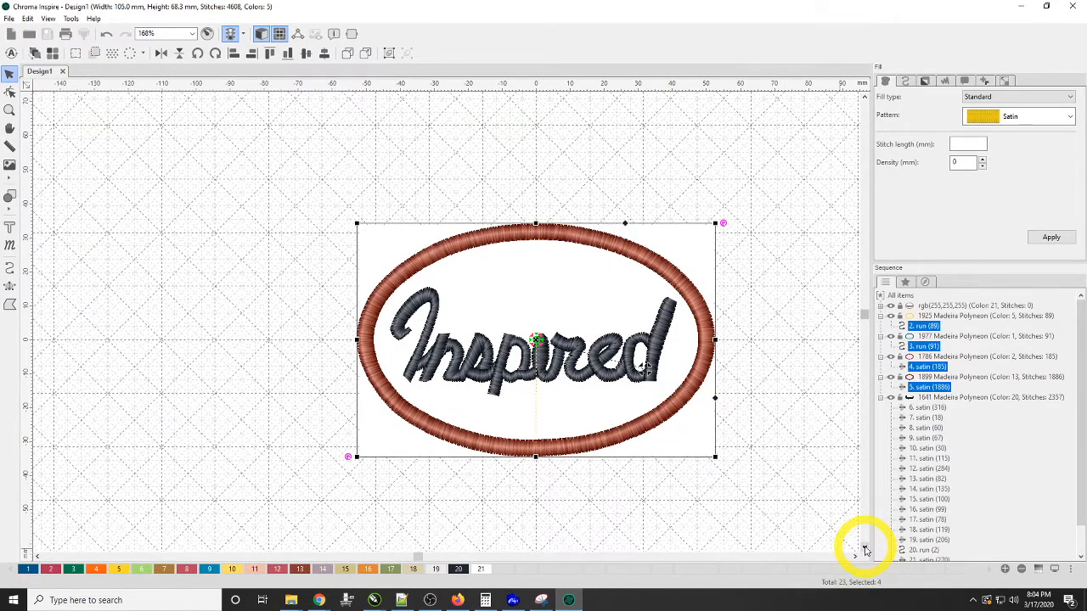
{"action": "scroll", "coordinate": [546, 303], "scroll_direction": "up", "scroll_amount": 2}
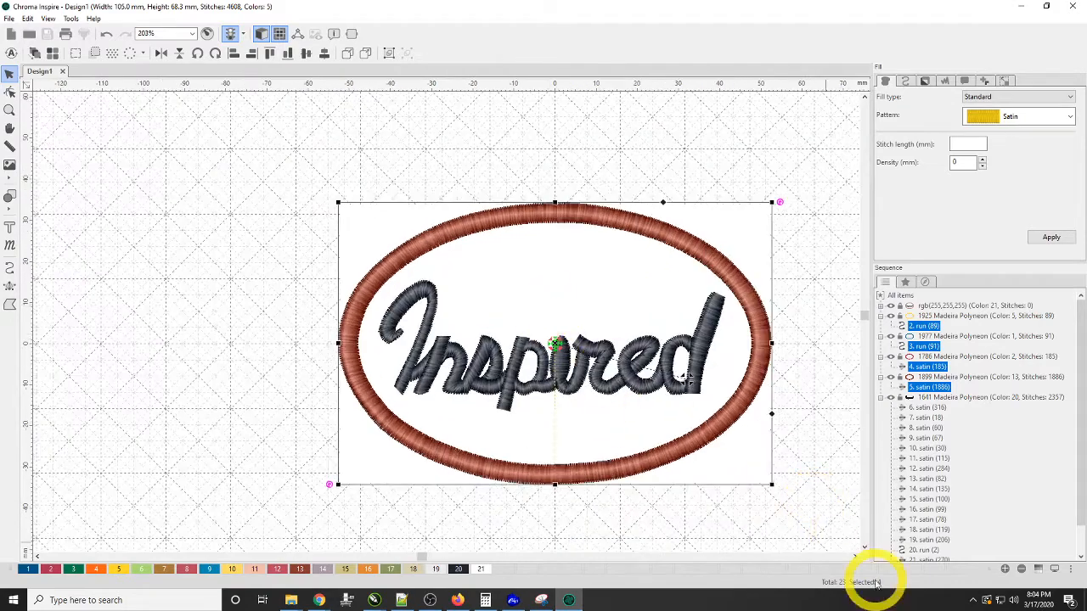
{"action": "left_click", "coordinate": [865, 550]}
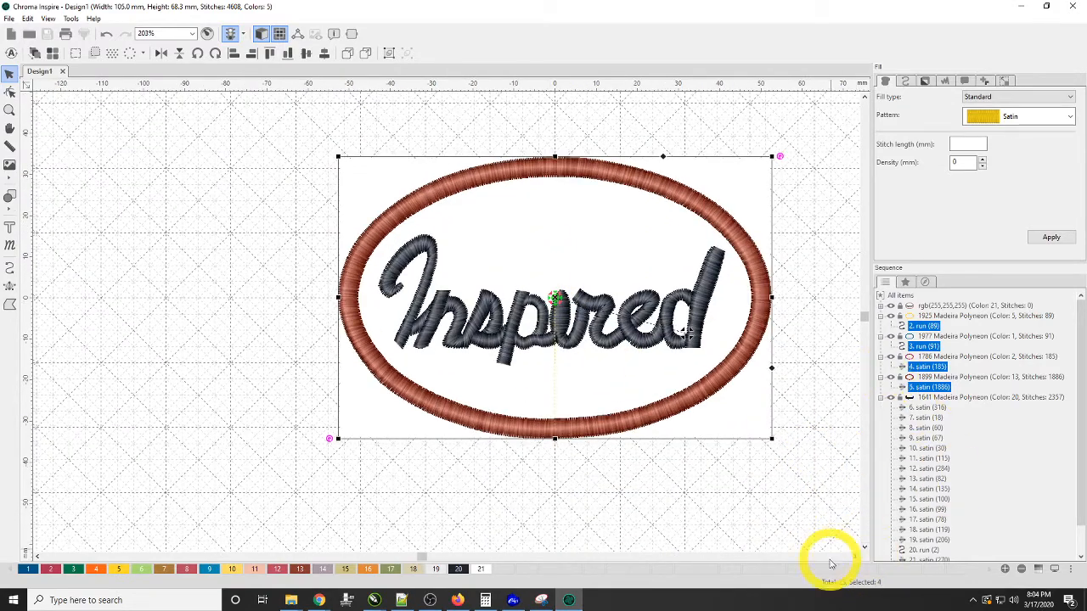
{"action": "left_click", "coordinate": [856, 557]}
{"action": "scroll", "coordinate": [497, 251], "scroll_direction": "up", "scroll_amount": 2}
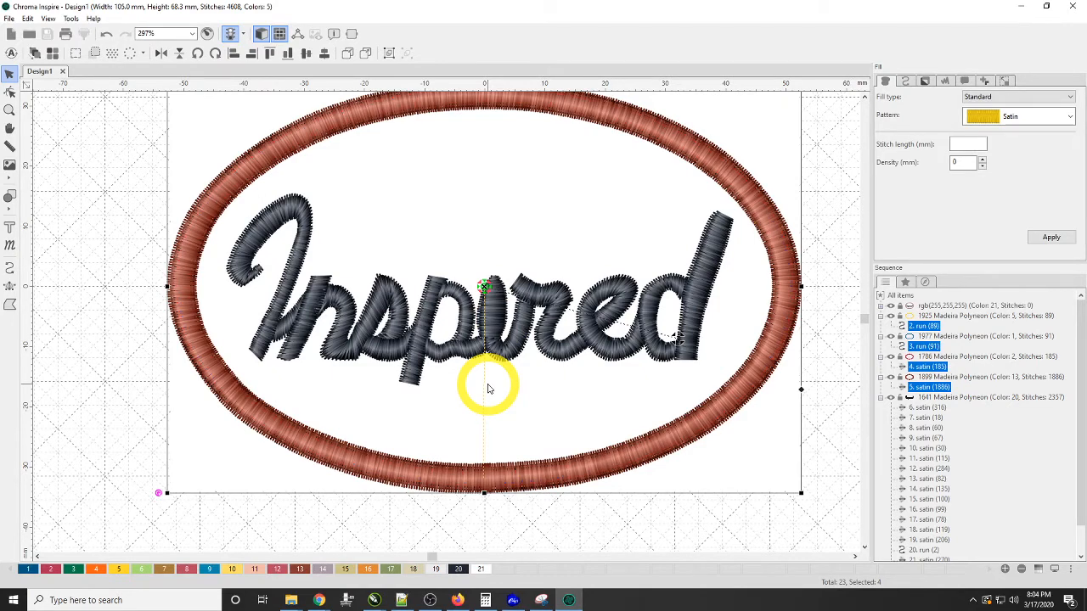
{"action": "left_click", "coordinate": [9, 289]}
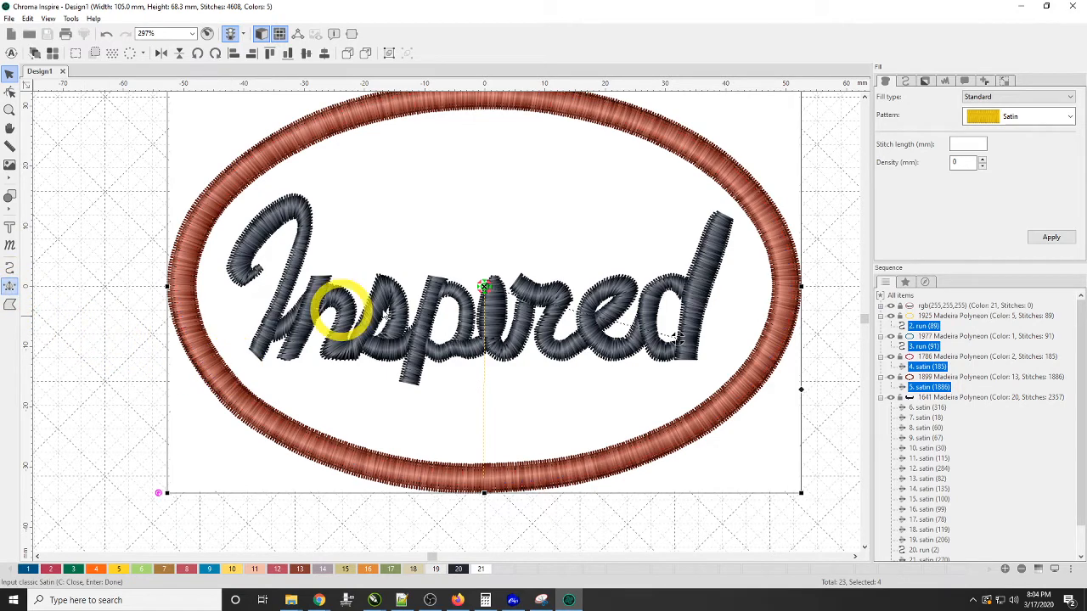
{"action": "left_click", "coordinate": [489, 262]}
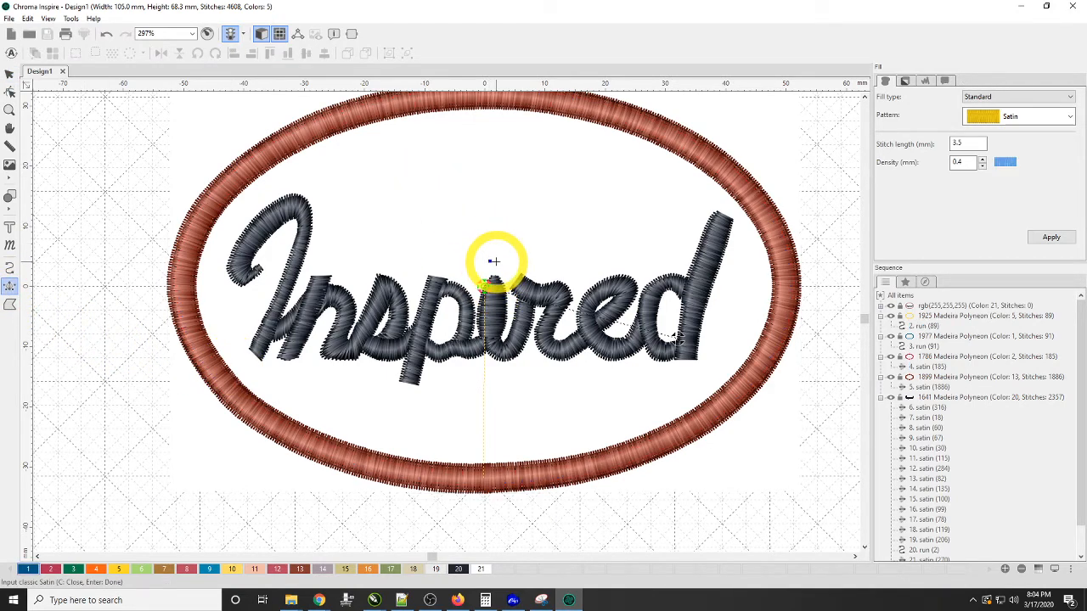
{"action": "left_click", "coordinate": [493, 261]}
{"action": "left_click", "coordinate": [482, 253]}
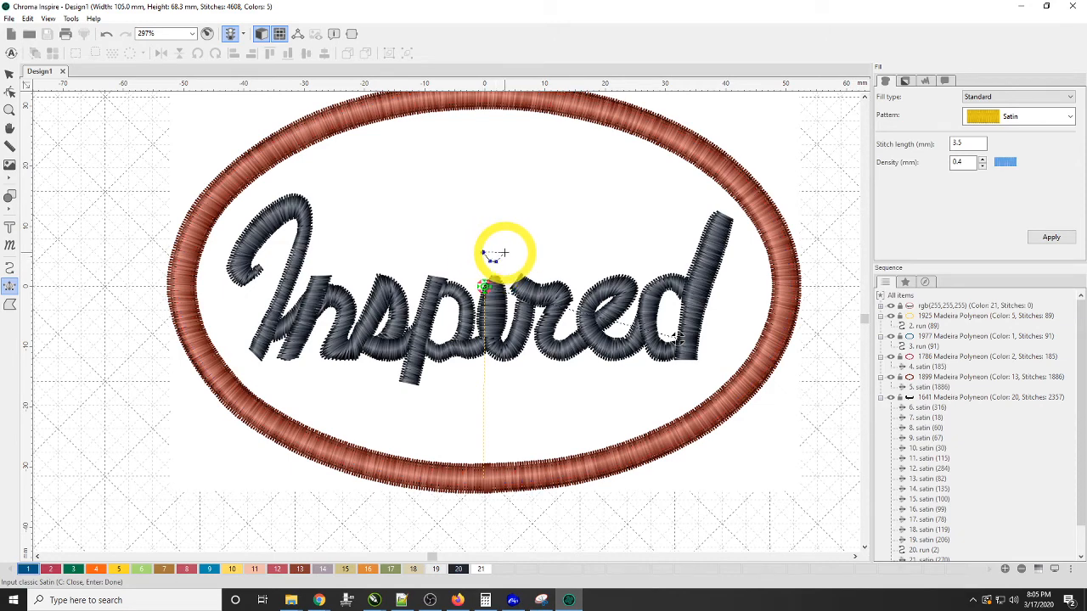
{"action": "left_click", "coordinate": [505, 253]}
{"action": "left_click", "coordinate": [488, 243]}
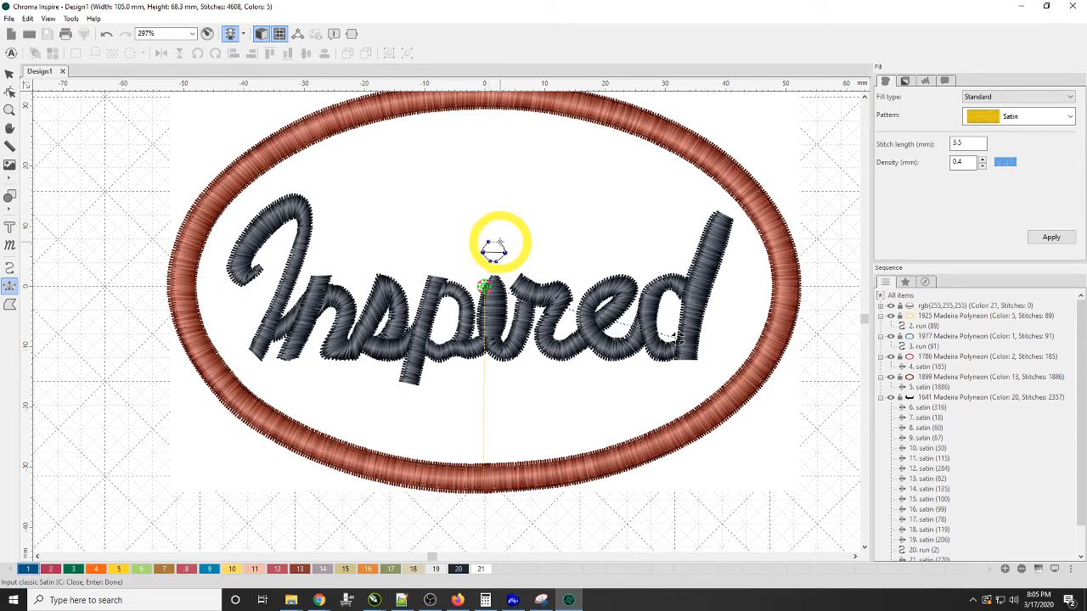
{"action": "left_click", "coordinate": [500, 244]}
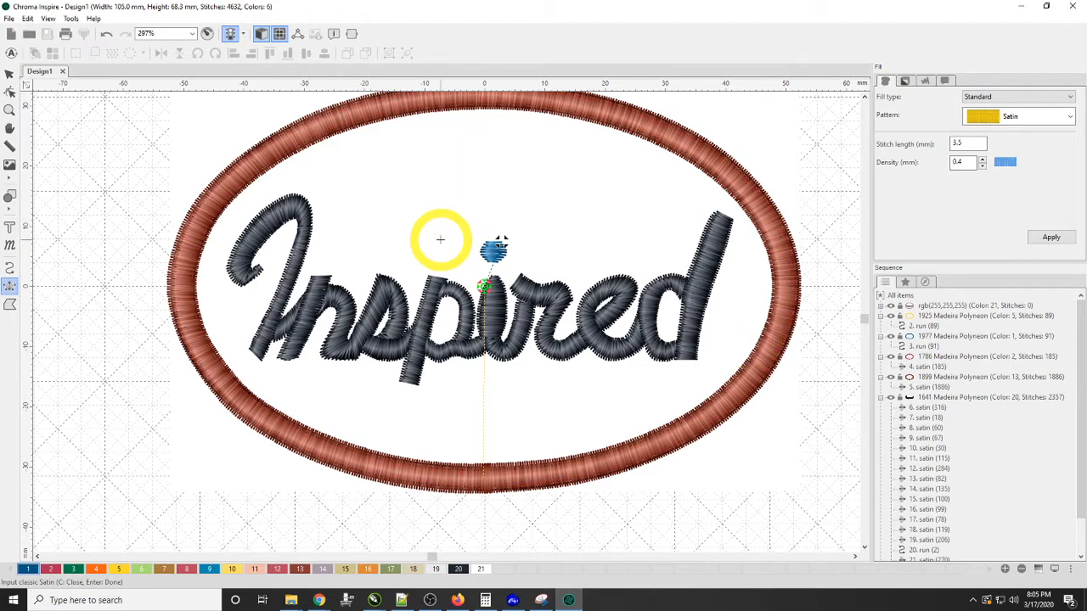
Select the blue satin dot above the "i" and delete it.
{"action": "left_click", "coordinate": [10, 74]}
{"action": "left_click", "coordinate": [493, 253]}
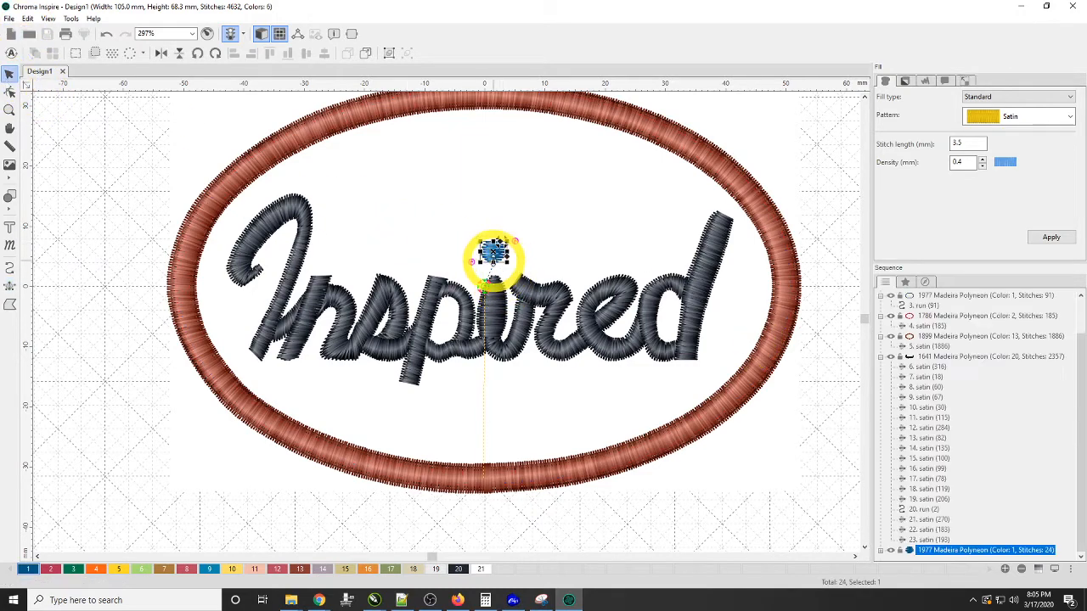
{"action": "key", "text": "Delete"}
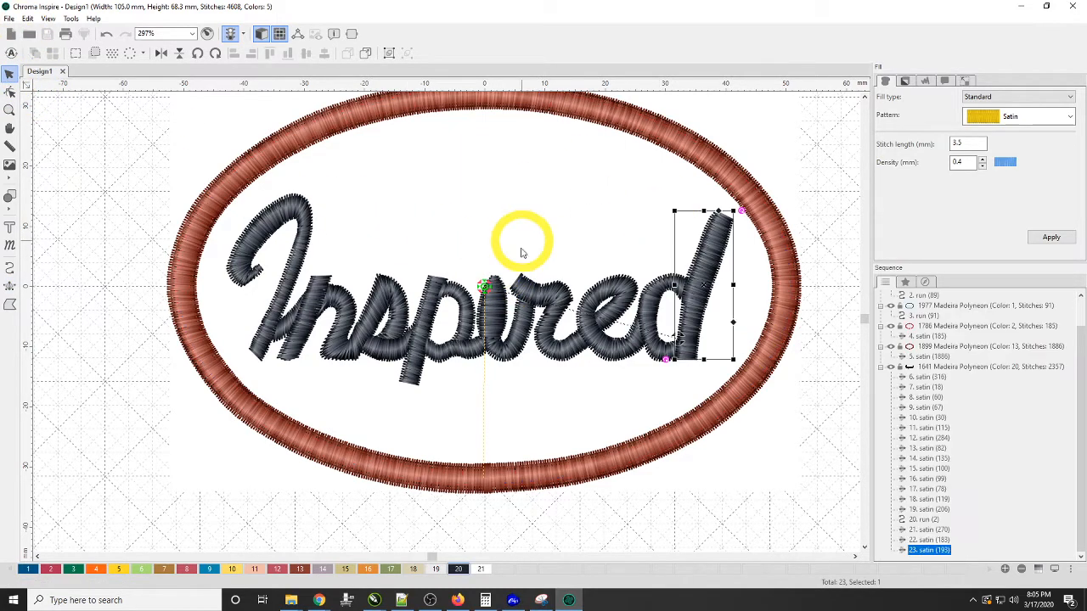
Draw an irregular X-shaped classic satin object about 14 mm wide and 13 mm high above the "i" of "Inspired".
{"action": "left_click", "coordinate": [10, 286]}
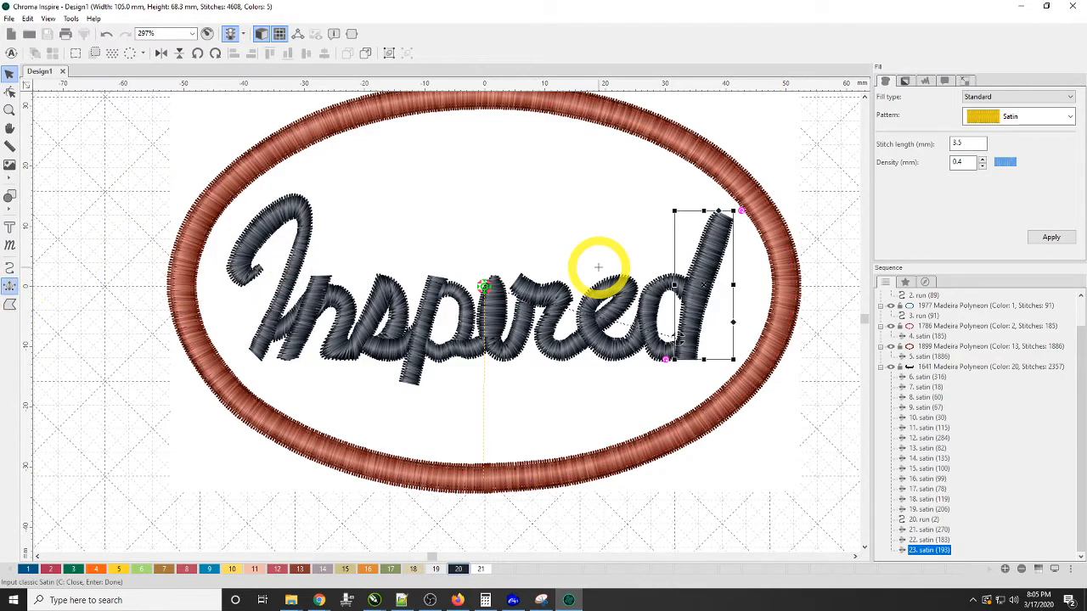
{"action": "left_click", "coordinate": [461, 250]}
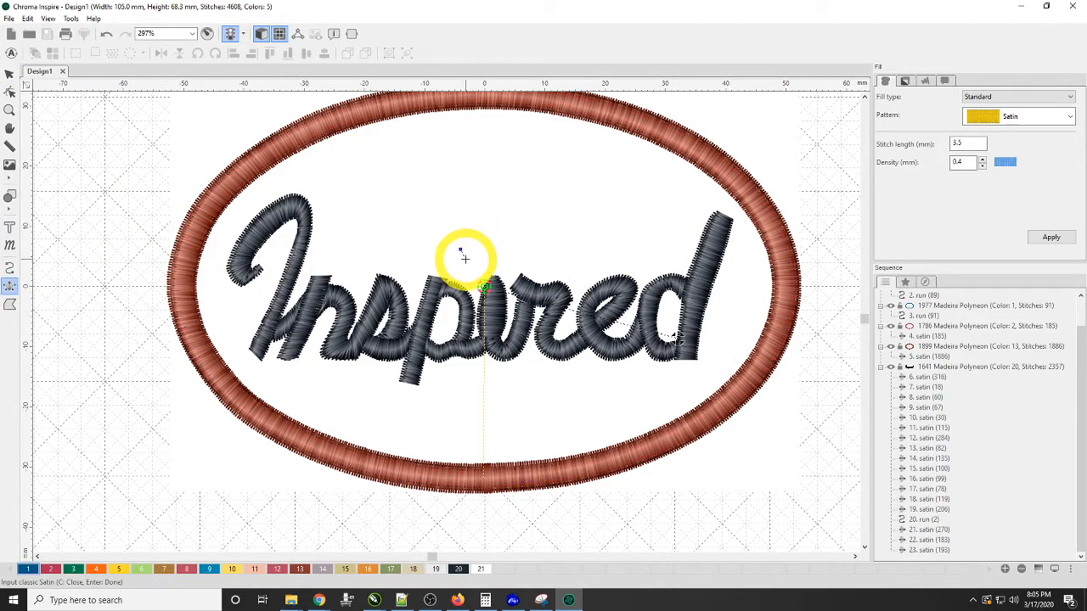
{"action": "left_click", "coordinate": [467, 262]}
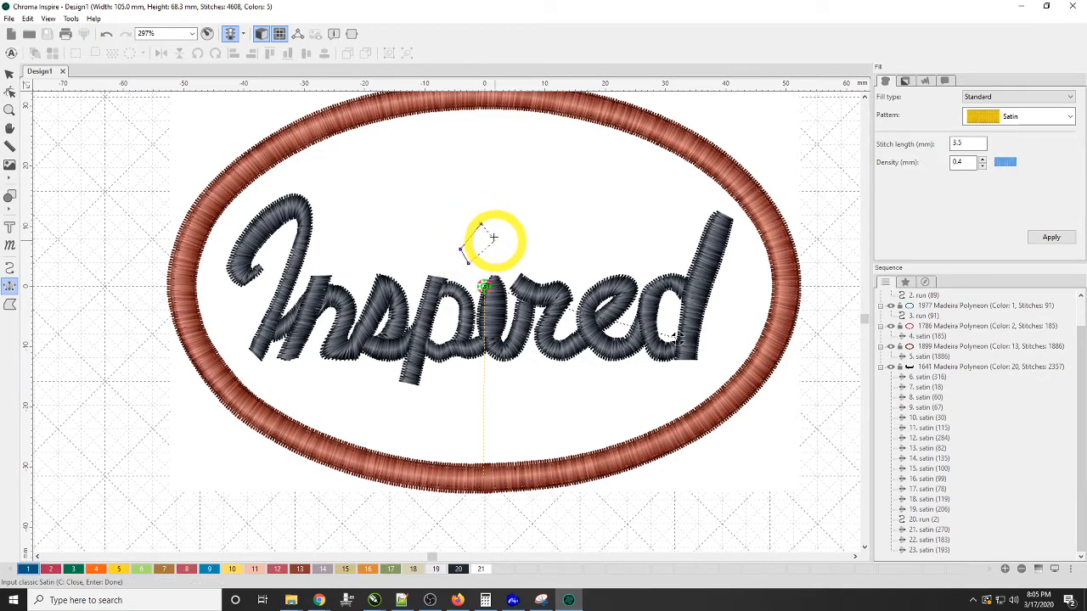
{"action": "left_click", "coordinate": [493, 235]}
{"action": "left_click", "coordinate": [480, 223]}
{"action": "left_click", "coordinate": [453, 201]}
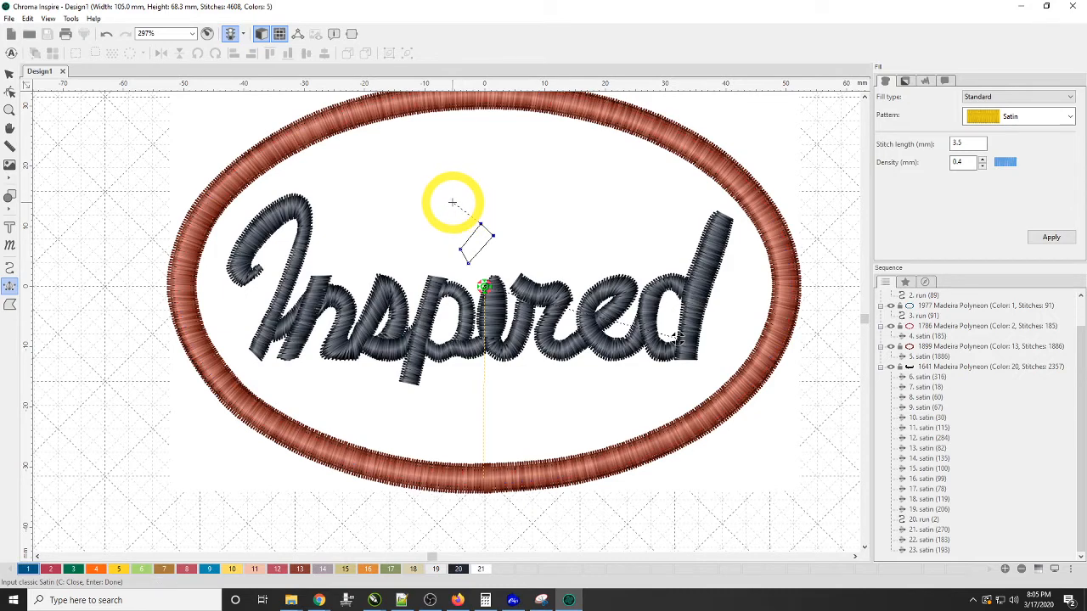
{"action": "left_click", "coordinate": [474, 186]}
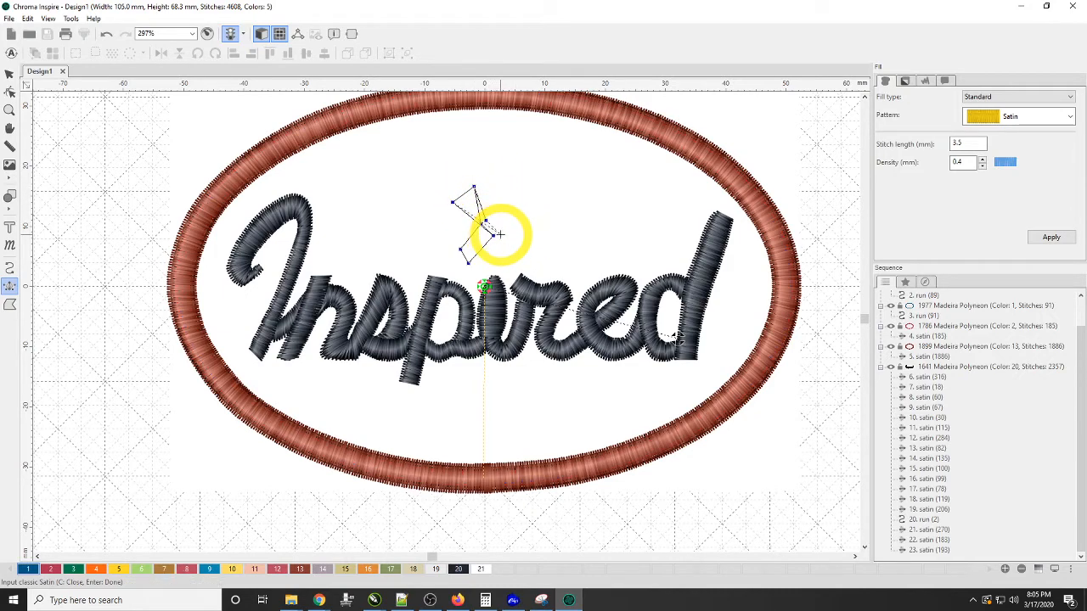
{"action": "left_click", "coordinate": [517, 195]}
{"action": "left_click", "coordinate": [537, 221]}
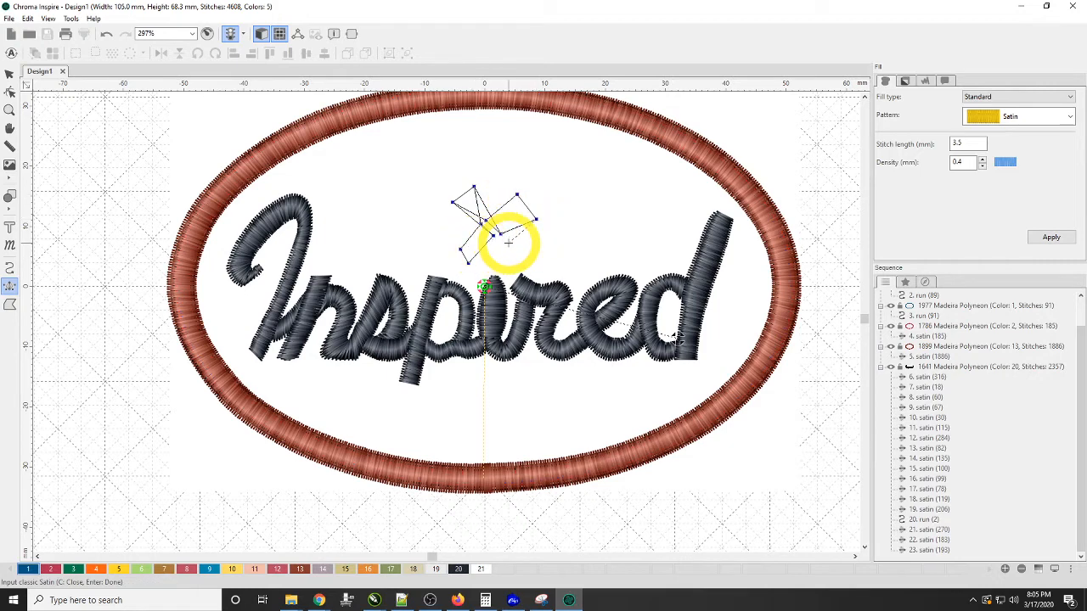
{"action": "left_click", "coordinate": [495, 243]}
{"action": "left_click", "coordinate": [520, 258]}
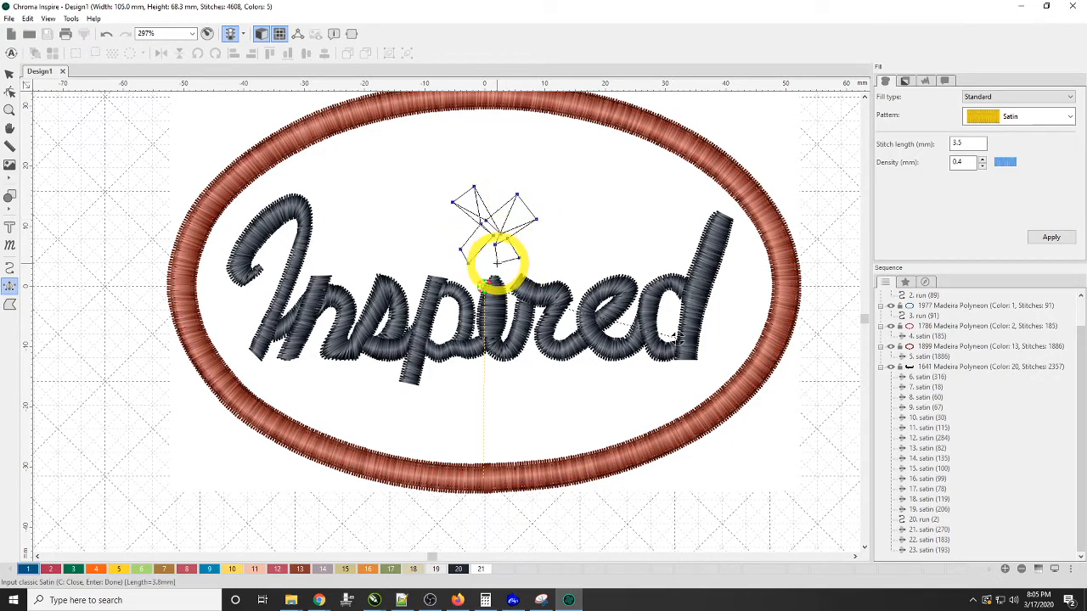
{"action": "key", "text": "Return"}
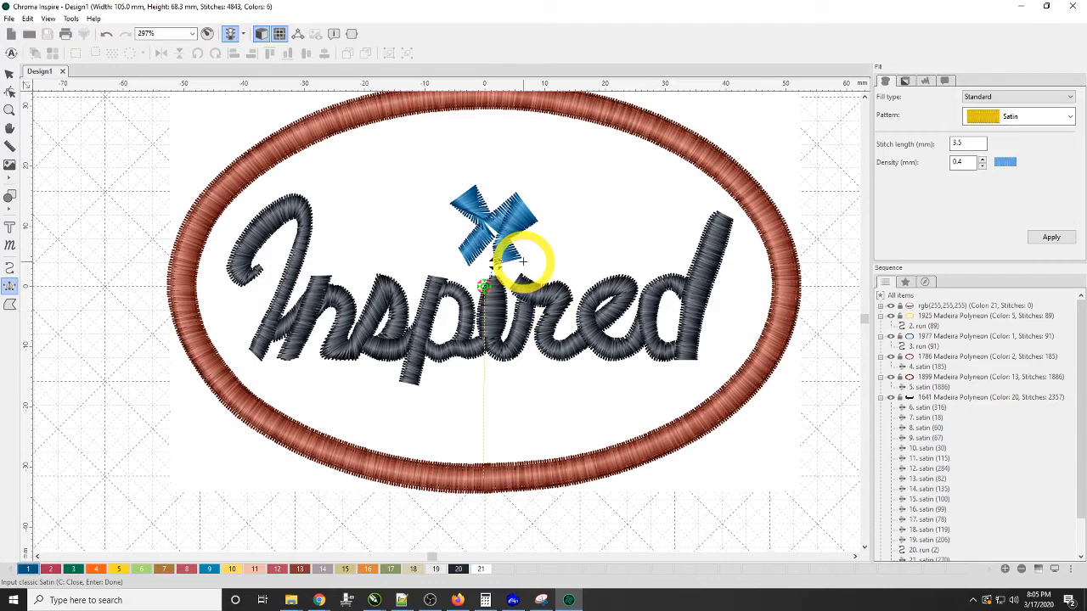
Select the blue X-shaped satin object above the "i" of "Inspired" and delete it.
{"action": "left_click", "coordinate": [9, 75]}
{"action": "left_click", "coordinate": [490, 241]}
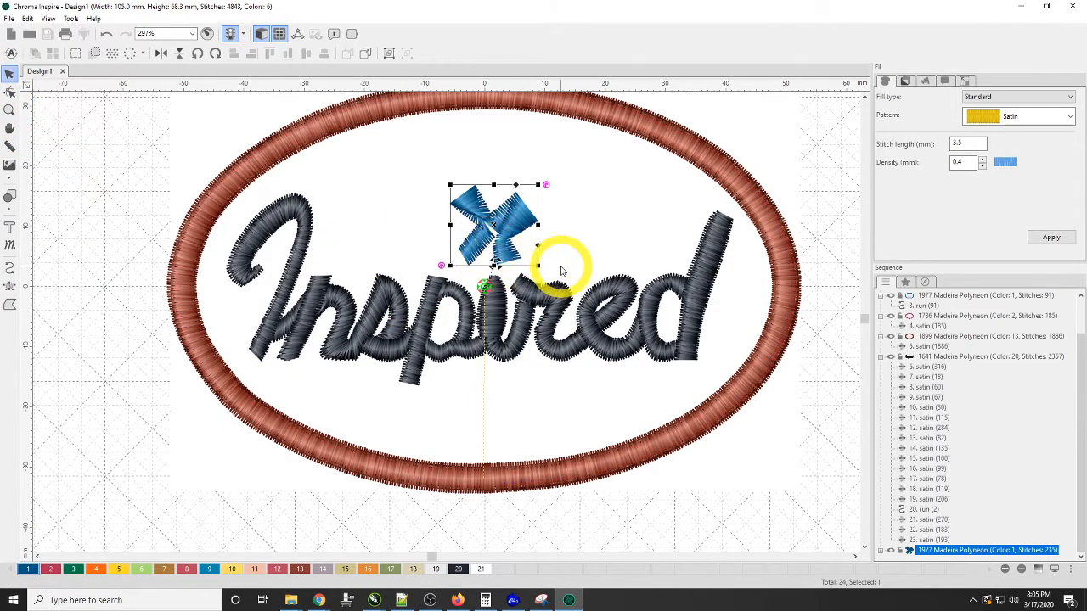
{"action": "key", "text": "Delete"}
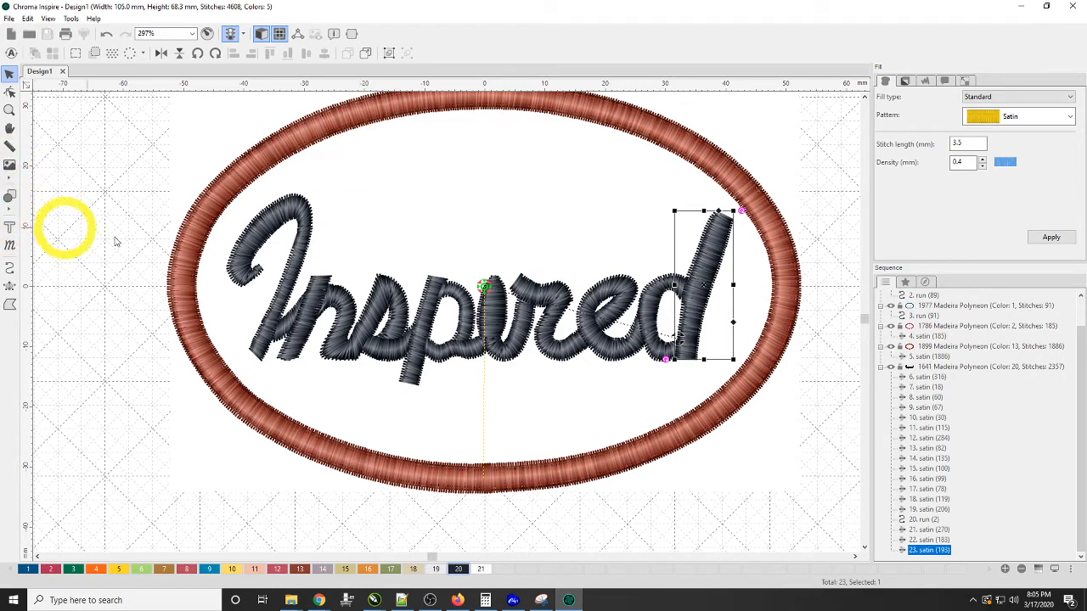
Draw a small classic satin dot about 4 mm wide and 5 mm high above the "i" of "Inspired" using paired edge points.
{"action": "left_click", "coordinate": [9, 286]}
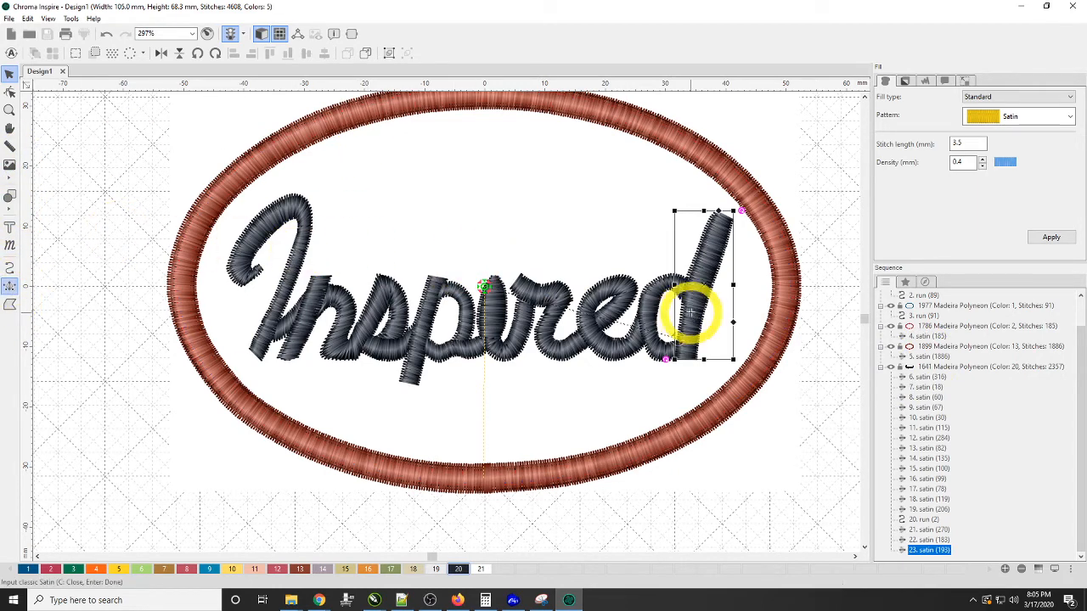
{"action": "left_click", "coordinate": [495, 260]}
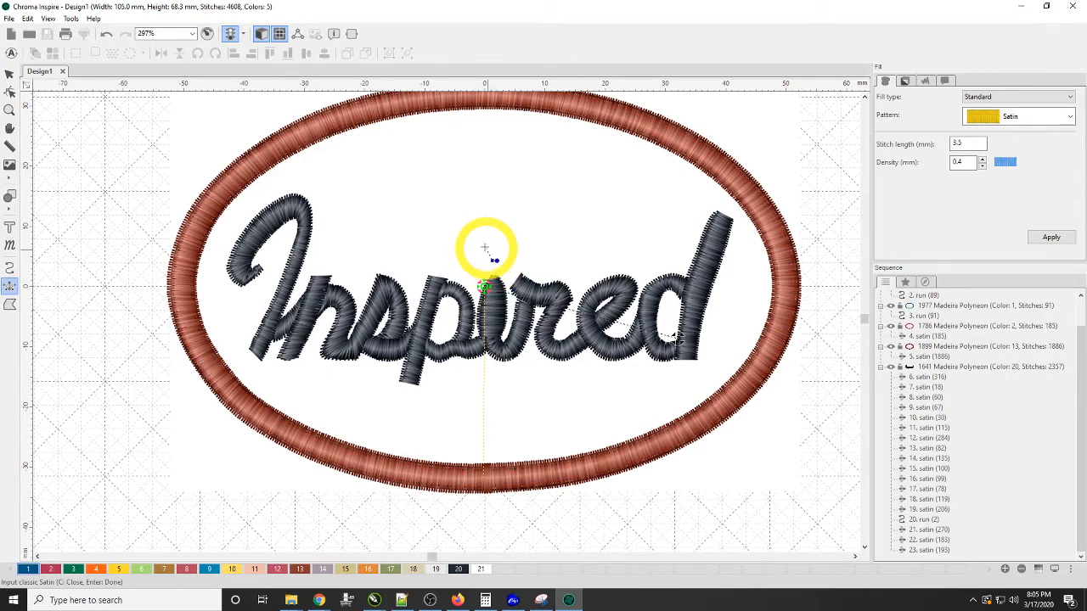
{"action": "left_click", "coordinate": [484, 246]}
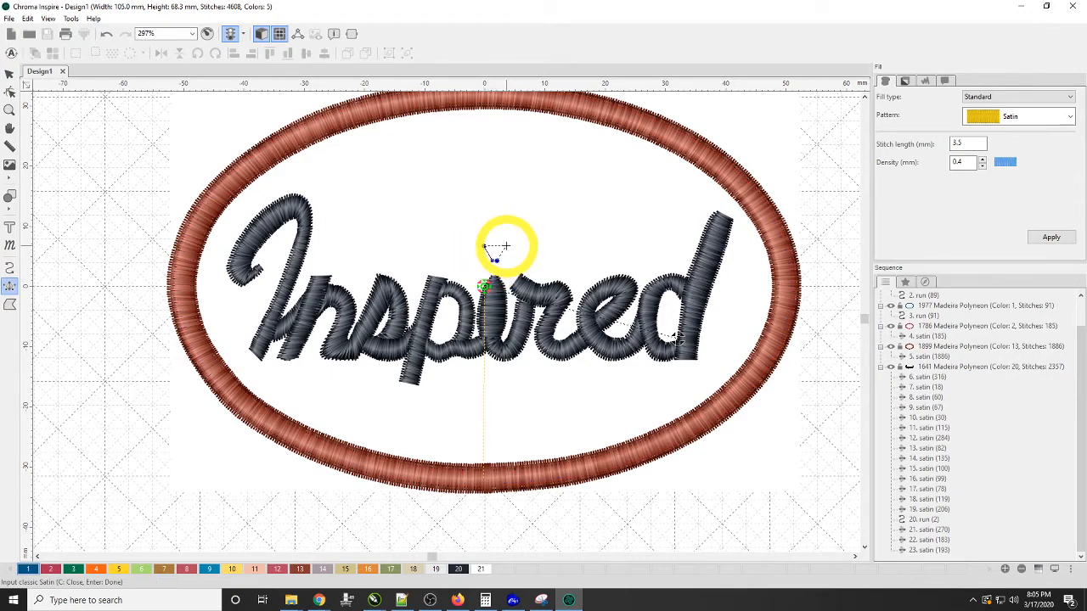
{"action": "left_click", "coordinate": [507, 246]}
{"action": "left_click", "coordinate": [489, 232]}
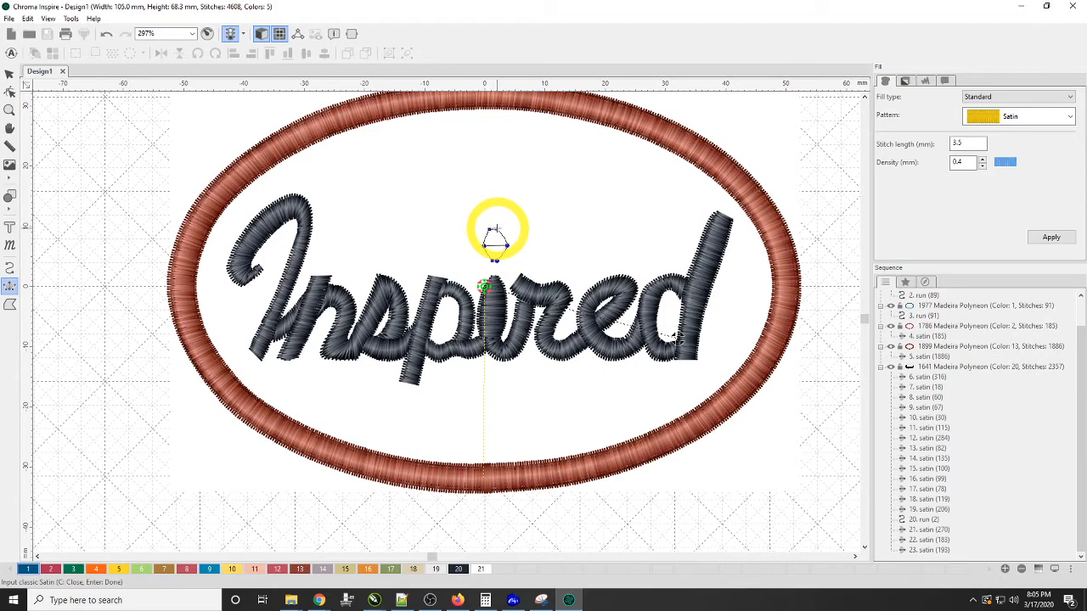
{"action": "key", "text": "Return"}
{"action": "key", "text": "Return"}
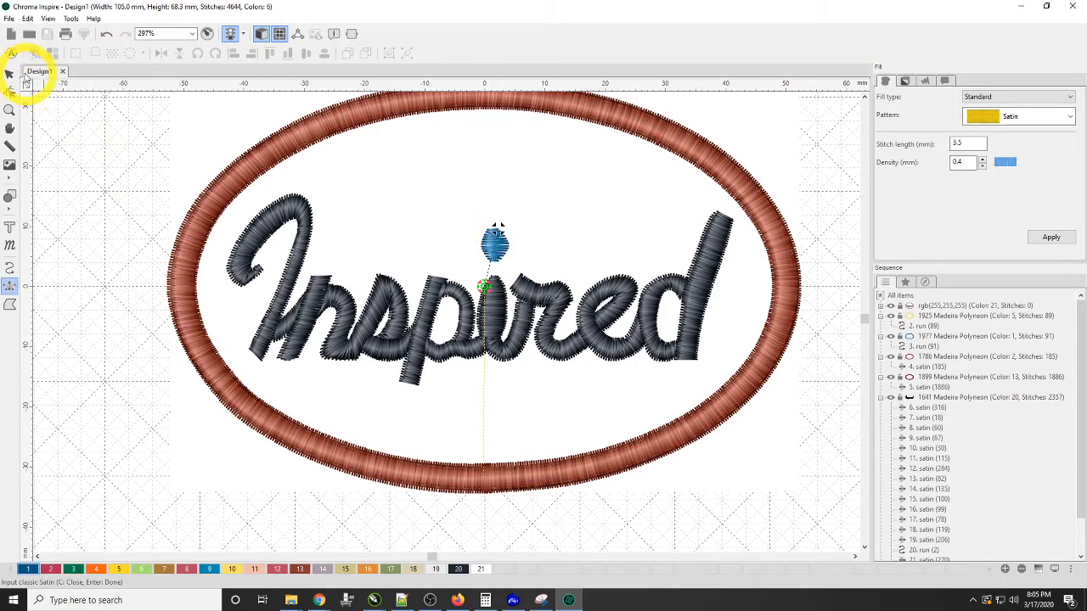
{"action": "left_click", "coordinate": [9, 76]}
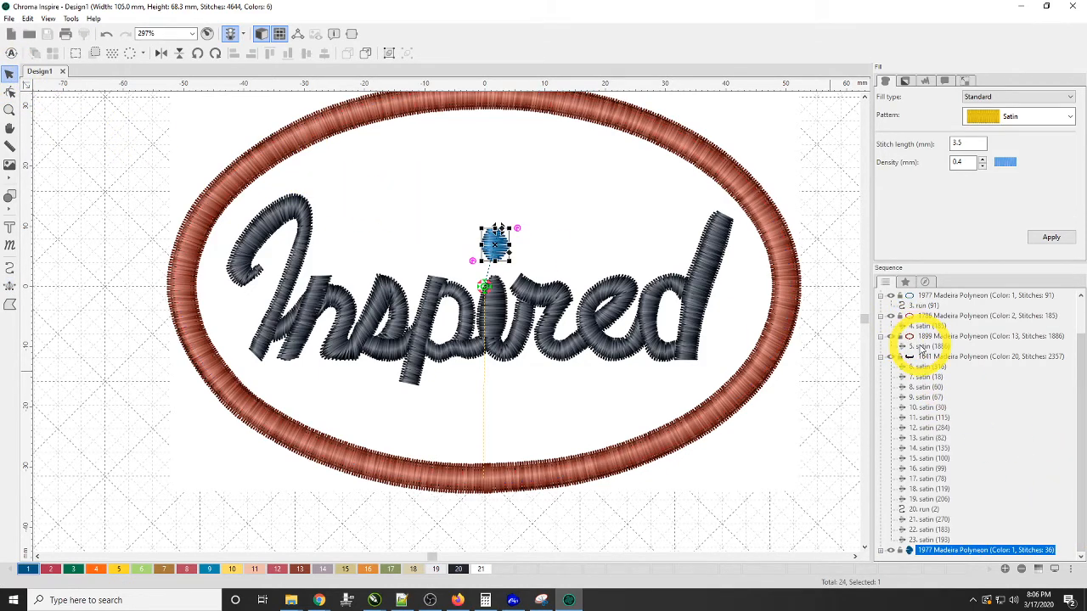
{"action": "left_click", "coordinate": [923, 348]}
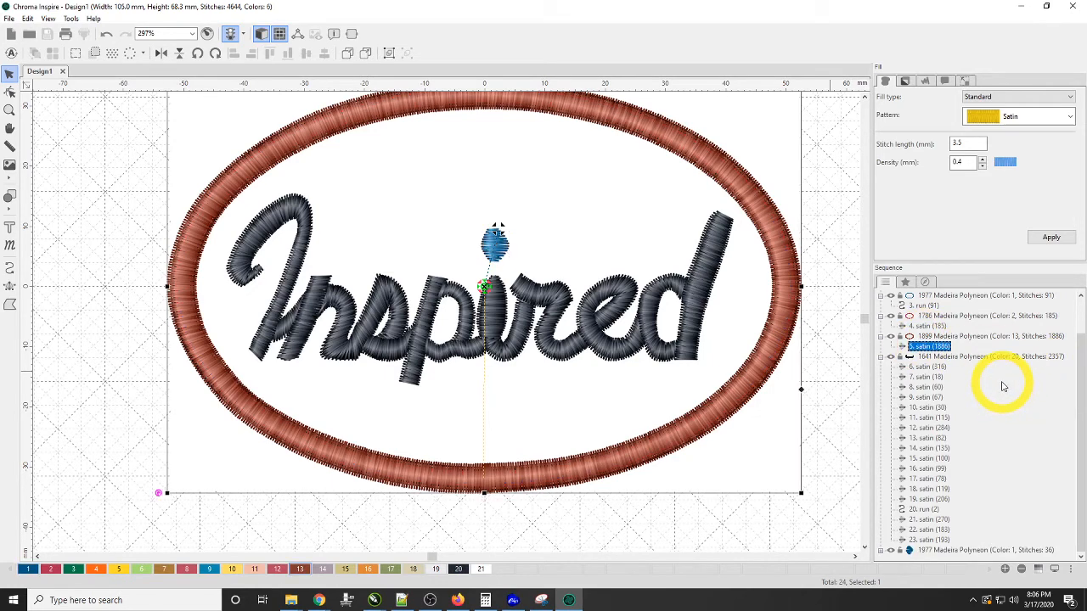
{"action": "left_click", "coordinate": [928, 326], "text": "ctrl"}
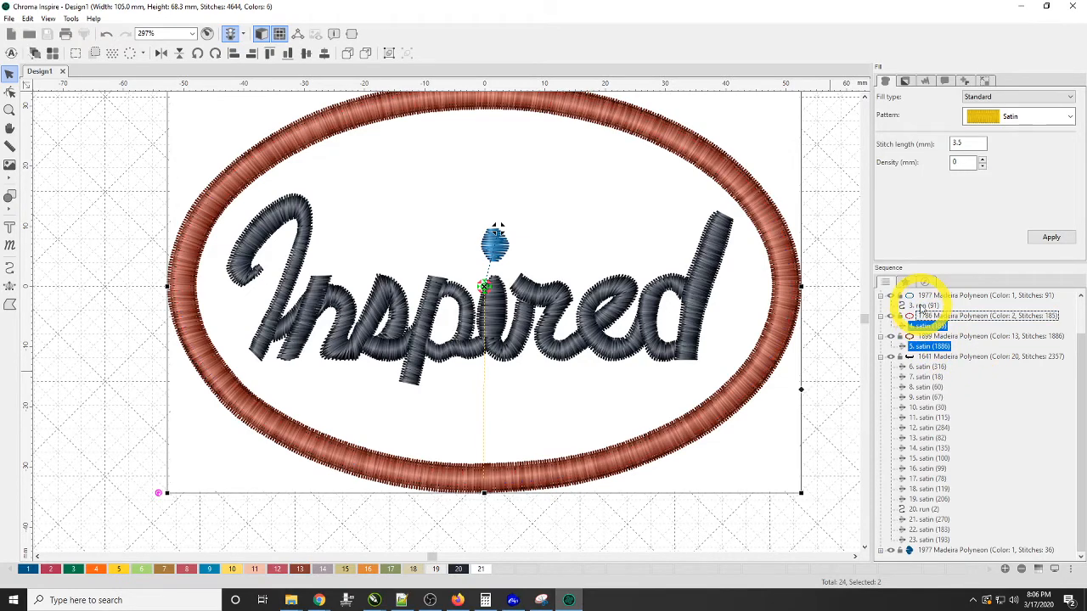
{"action": "left_click", "coordinate": [924, 305], "text": "ctrl"}
{"action": "left_click", "coordinate": [856, 435]}
Copy the oval border's satin object together with its inner satin and run objects into a new design.
{"action": "scroll", "coordinate": [619, 376], "scroll_direction": "down", "scroll_amount": 4}
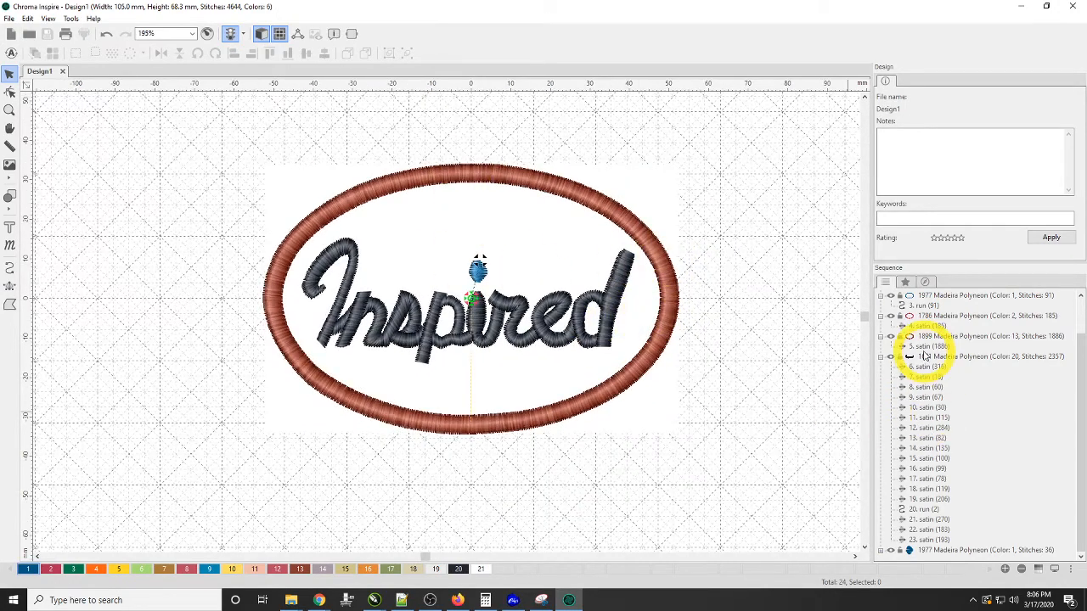
{"action": "left_click", "coordinate": [926, 347]}
{"action": "left_click", "coordinate": [921, 326], "text": "ctrl"}
{"action": "left_click", "coordinate": [917, 307], "text": "ctrl"}
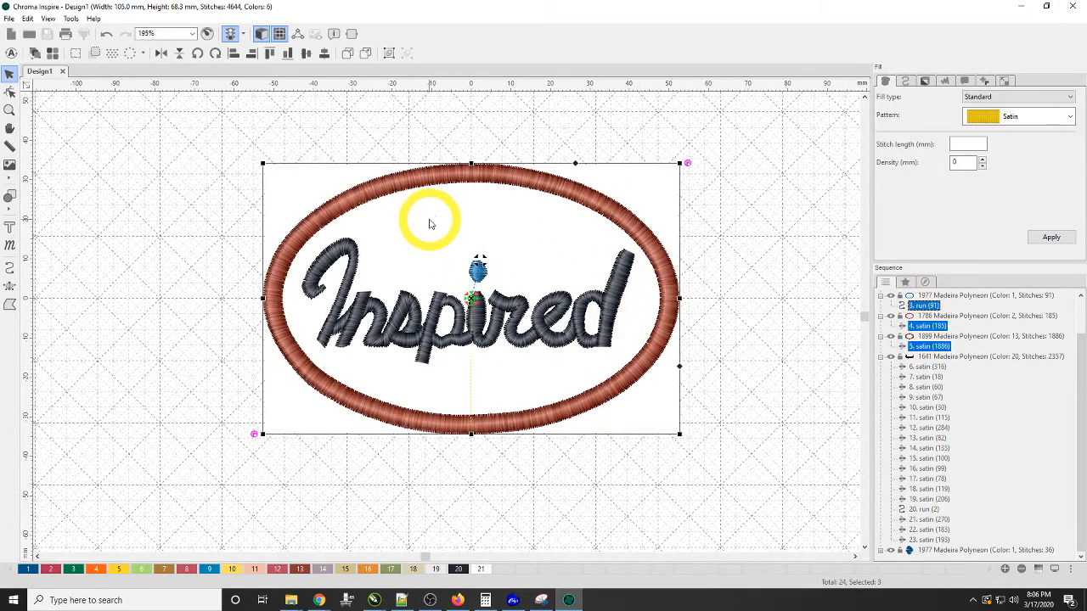
{"action": "left_click", "coordinate": [53, 55]}
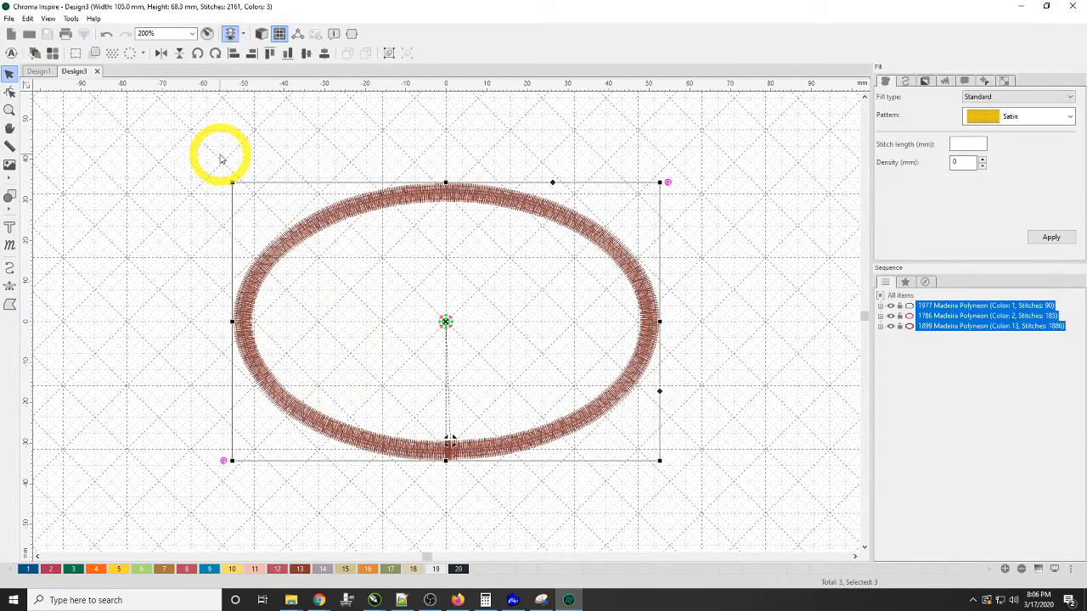
Select all parts of the oval border and shrink it proportionally to about 53 mm wide and 34.5 mm high.
{"action": "left_click_drag", "start_coordinate": [231, 181], "coordinate": [232, 186]}
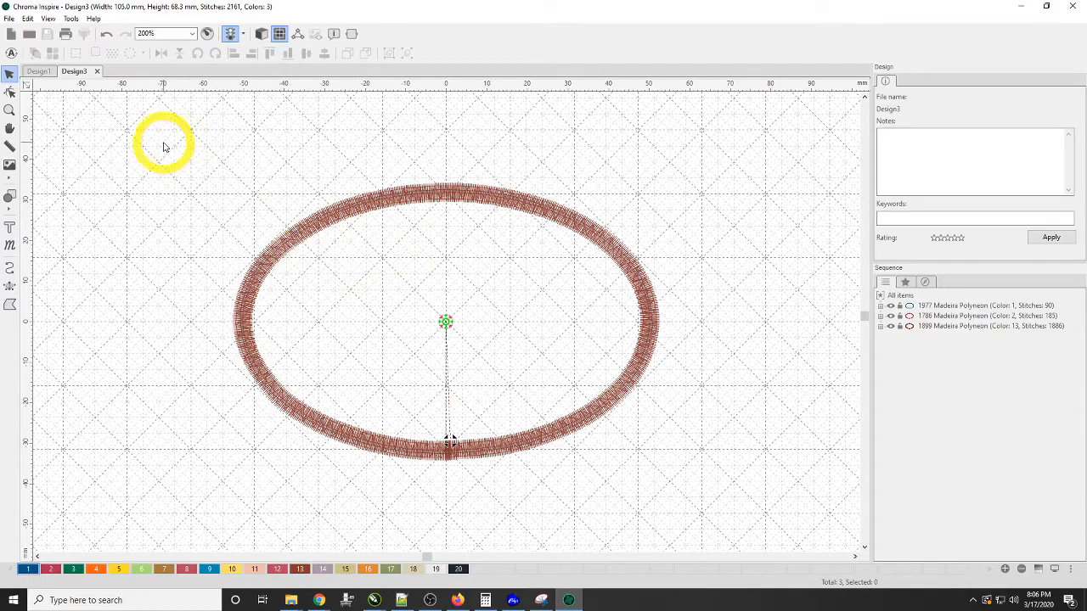
{"action": "left_click_drag", "start_coordinate": [162, 142], "coordinate": [531, 447]}
{"action": "key", "text": "ctrl+a"}
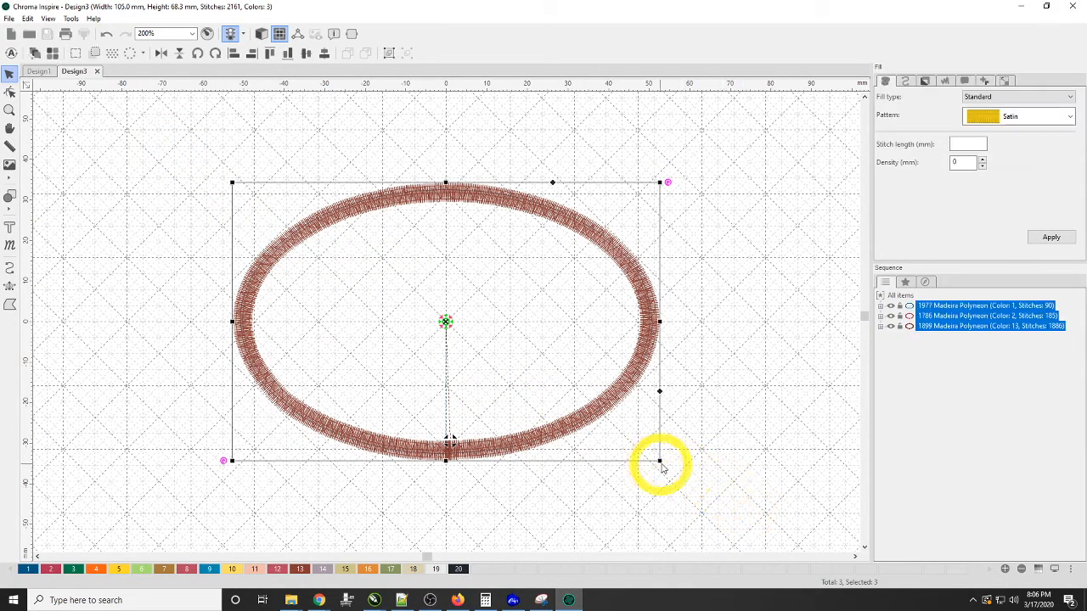
{"action": "left_click_drag", "start_coordinate": [659, 460], "coordinate": [477, 374]}
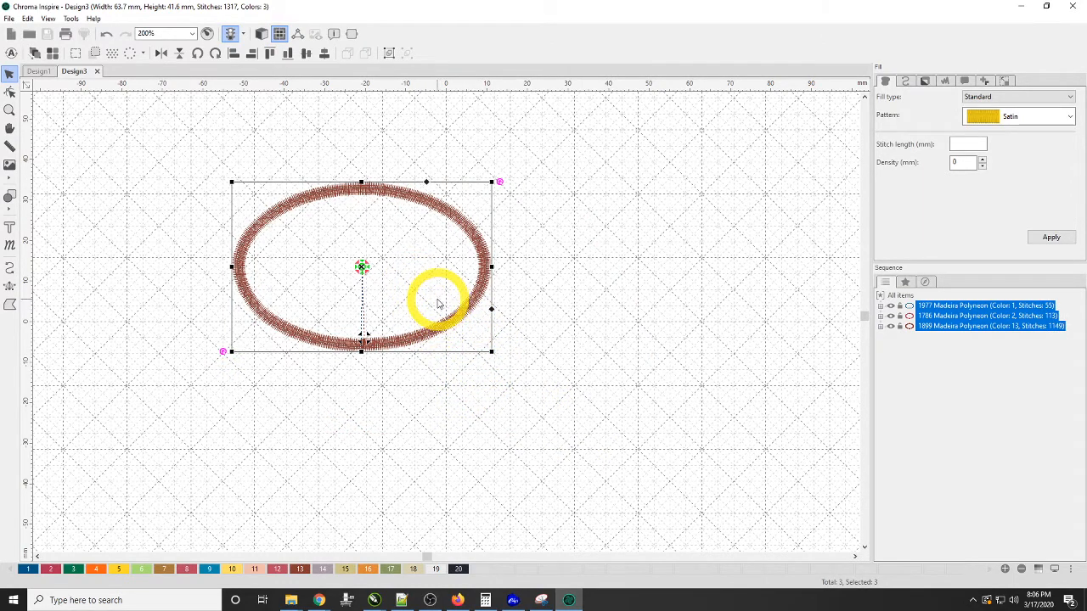
{"action": "left_click_drag", "start_coordinate": [491, 352], "coordinate": [438, 333]}
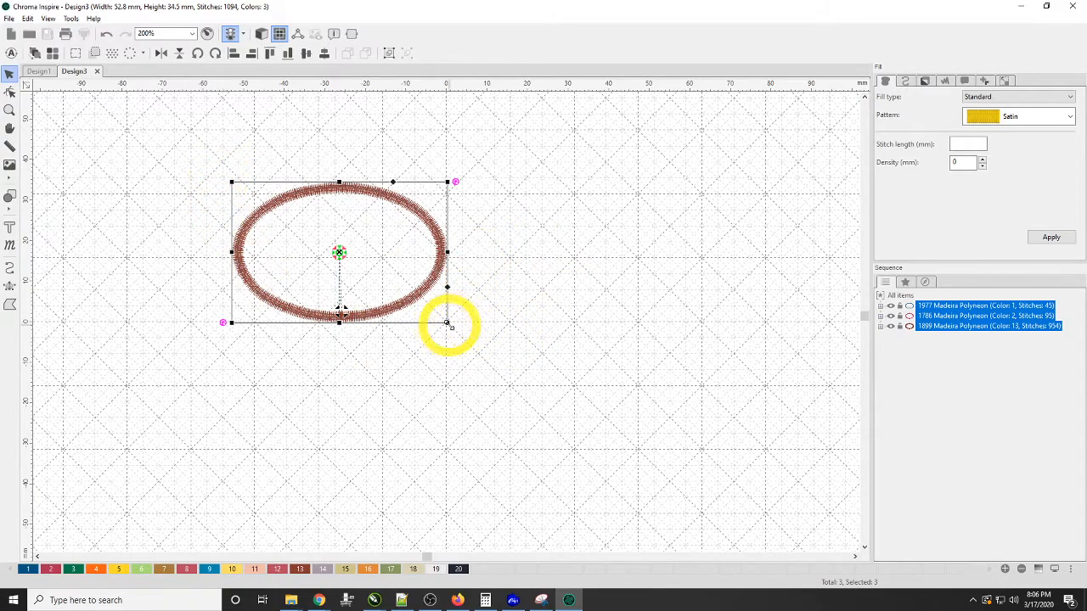
Scale the oval border proportionally up and down several times, ending at about 127 mm wide and 83 mm high.
{"action": "left_click_drag", "start_coordinate": [447, 322], "coordinate": [750, 463]}
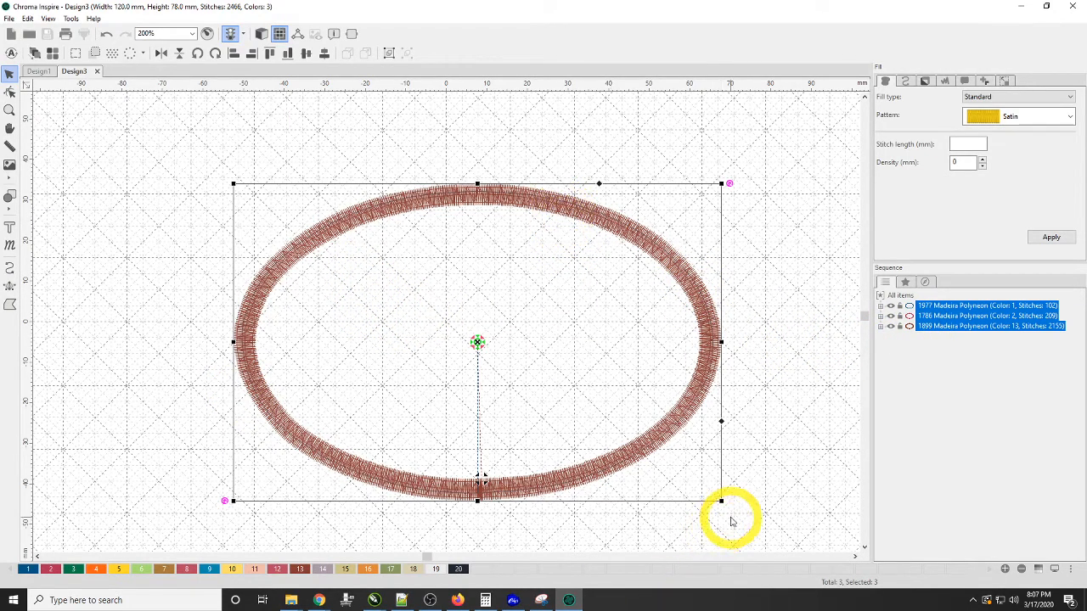
{"action": "left_click_drag", "start_coordinate": [722, 501], "coordinate": [342, 316]}
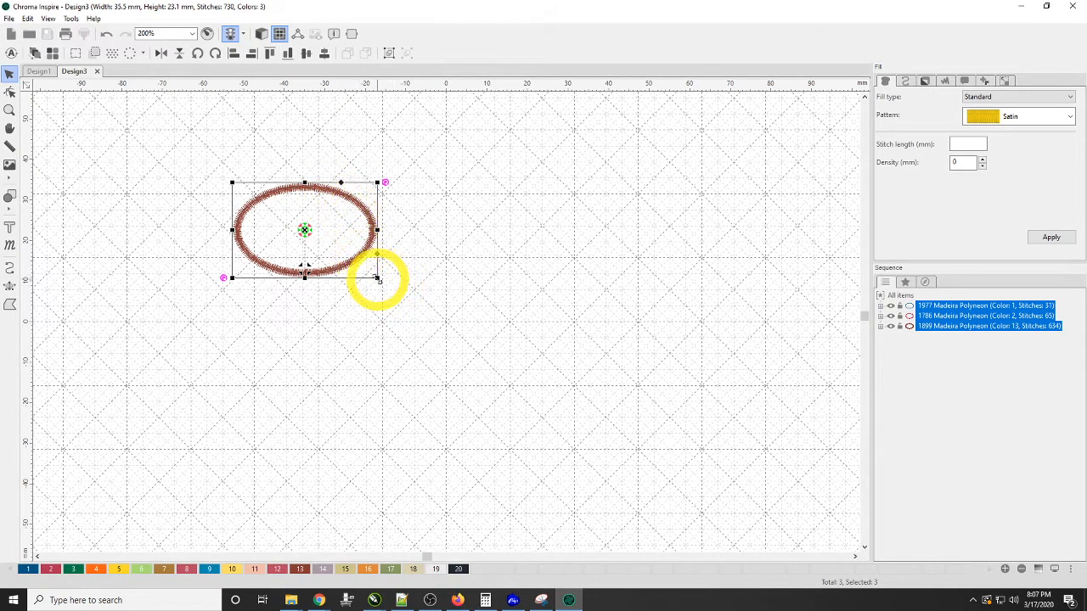
{"action": "left_click_drag", "start_coordinate": [377, 279], "coordinate": [353, 264]}
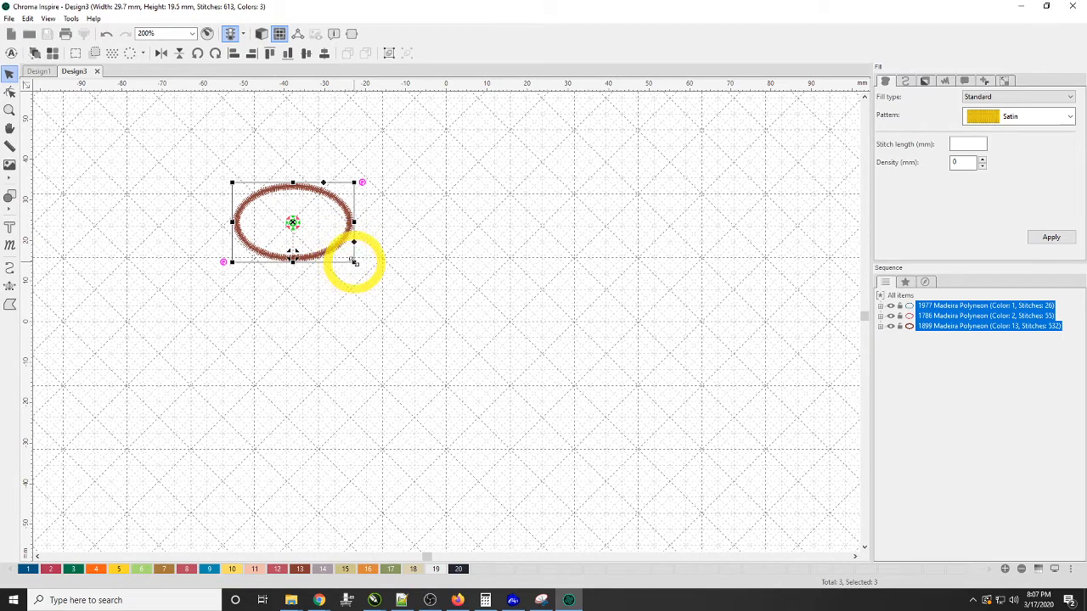
{"action": "left_click_drag", "start_coordinate": [353, 261], "coordinate": [371, 275]}
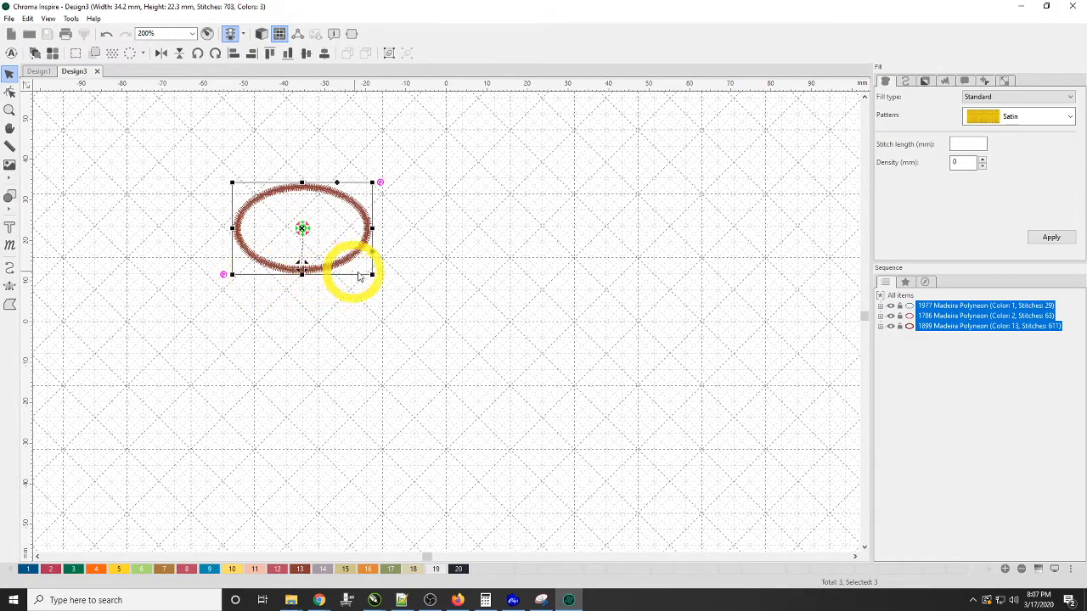
{"action": "left_click_drag", "start_coordinate": [372, 274], "coordinate": [820, 410]}
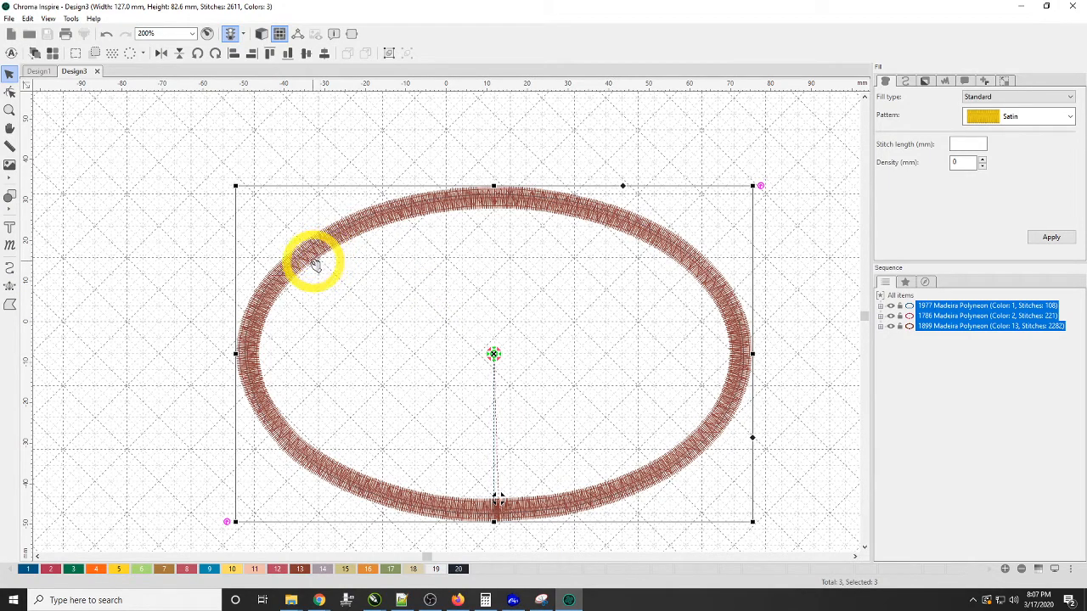
Measure the width of the satin column at the upper-left part of the oval border.
{"action": "scroll", "coordinate": [297, 253], "scroll_direction": "up", "scroll_amount": 3}
{"action": "scroll", "coordinate": [250, 146], "scroll_direction": "up", "scroll_amount": 5}
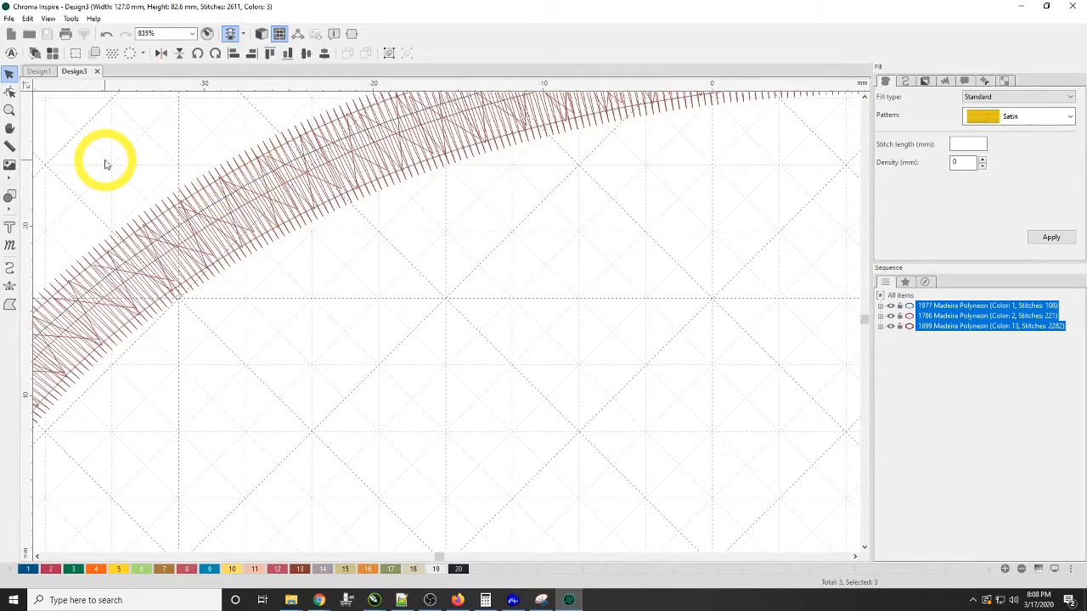
{"action": "left_click", "coordinate": [9, 146]}
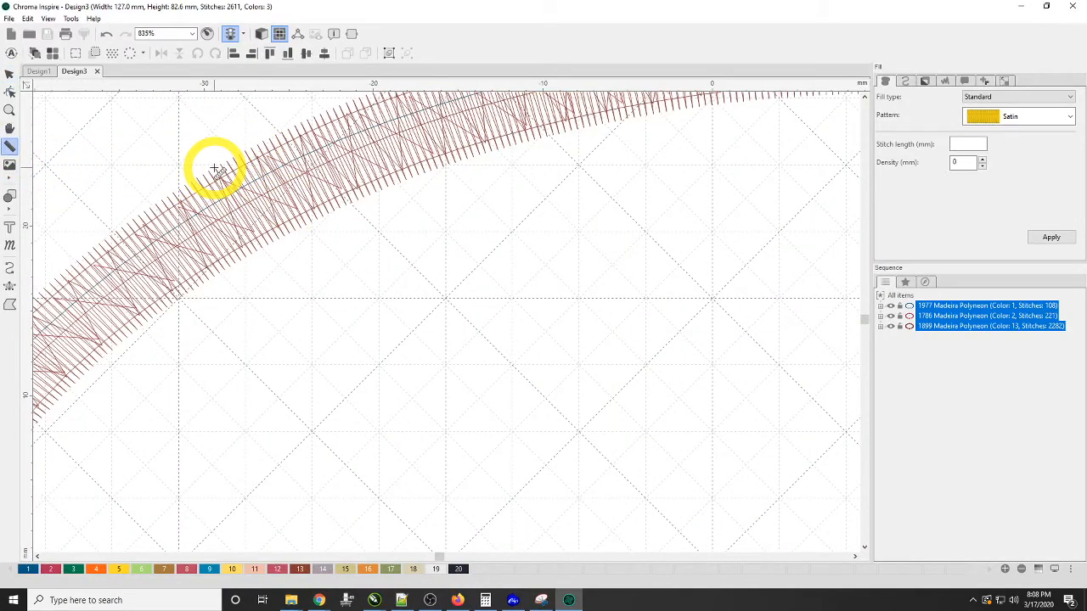
{"action": "left_click_drag", "start_coordinate": [215, 169], "coordinate": [264, 248]}
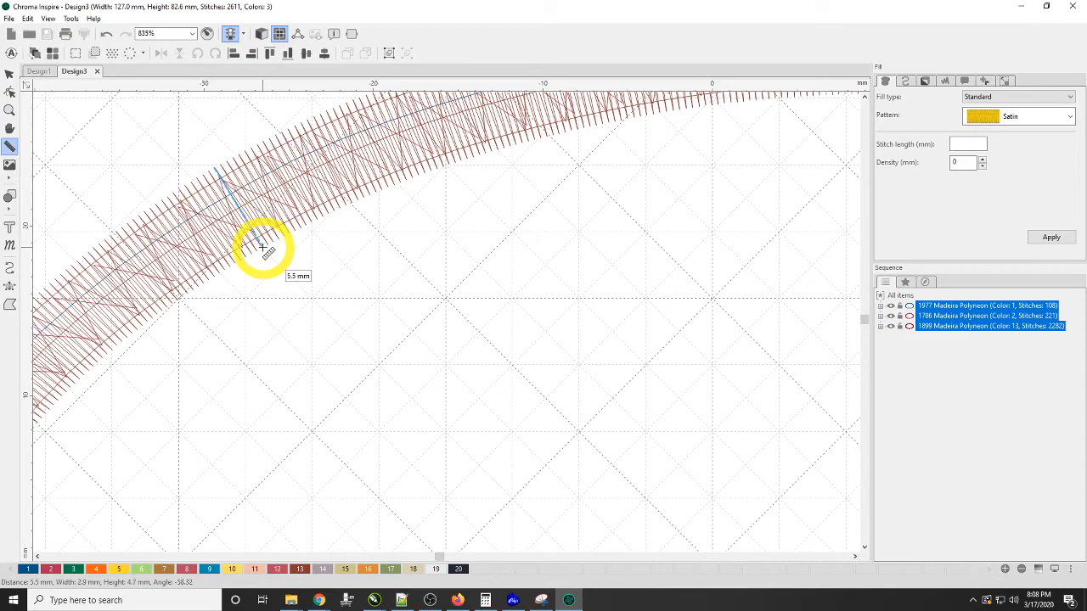
{"action": "left_click", "coordinate": [10, 74]}
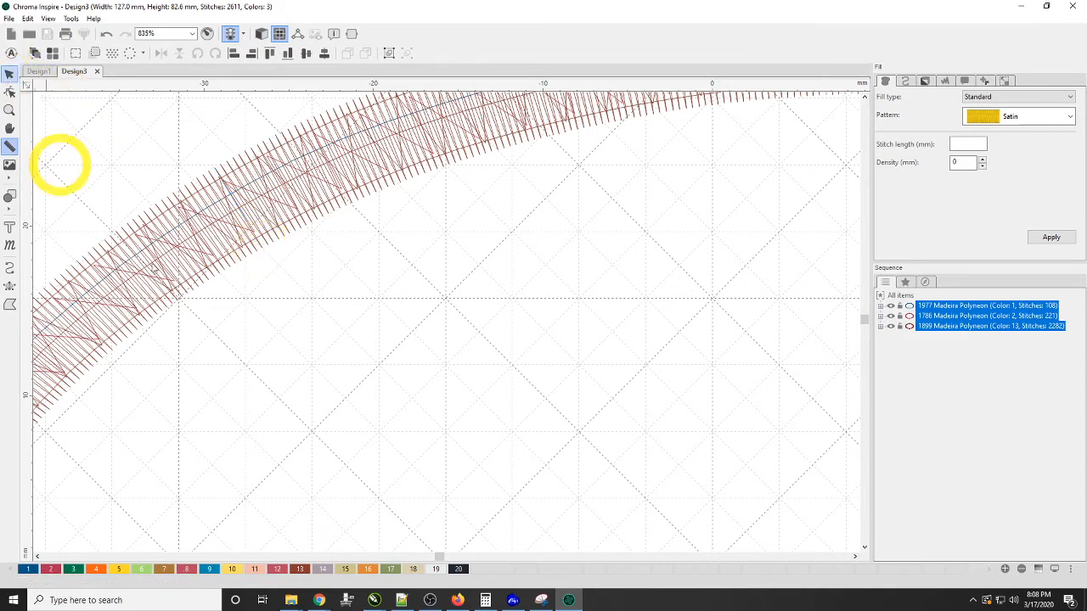
Check the overall dimensions of the selected oval border in its transform properties.
{"action": "scroll", "coordinate": [544, 396], "scroll_direction": "down", "scroll_amount": 3}
{"action": "scroll", "coordinate": [583, 473], "scroll_direction": "down", "scroll_amount": 2}
{"action": "scroll", "coordinate": [674, 291], "scroll_direction": "down", "scroll_amount": 2}
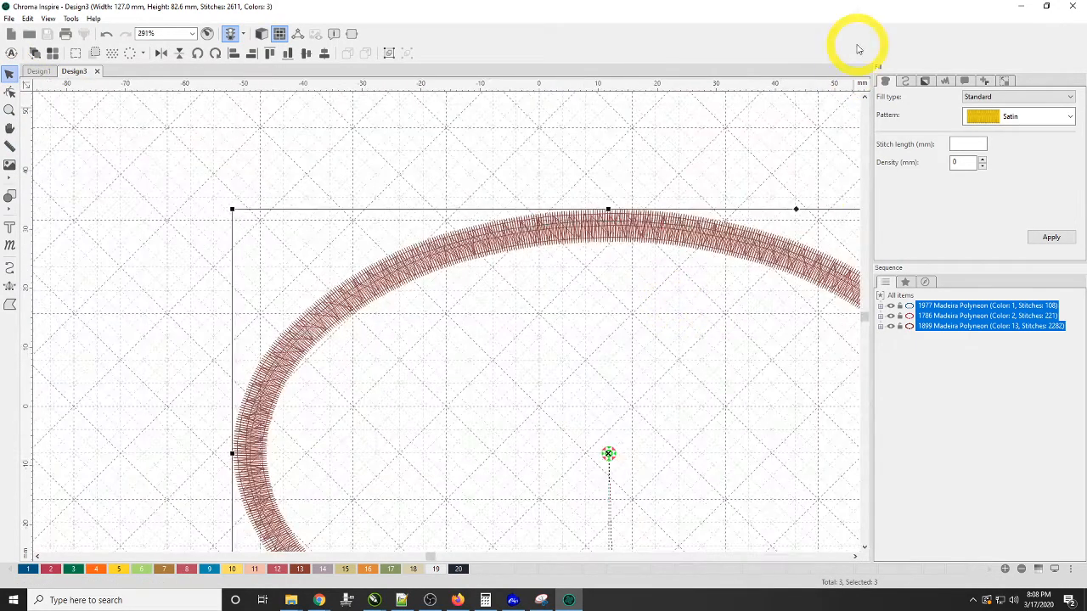
{"action": "left_click", "coordinate": [1002, 81]}
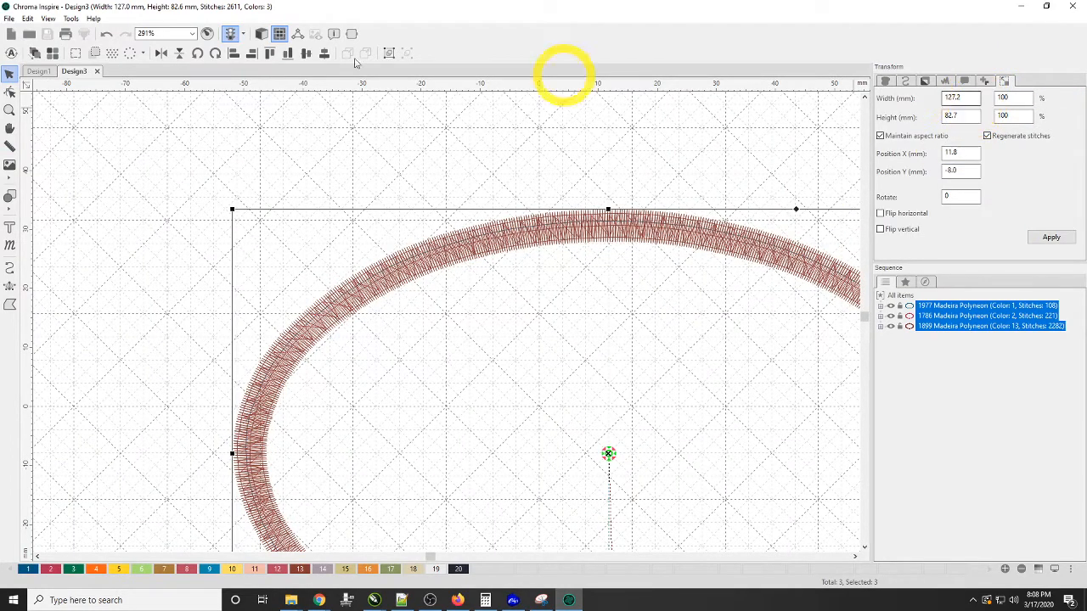
{"action": "key", "text": "alt+Tab"}
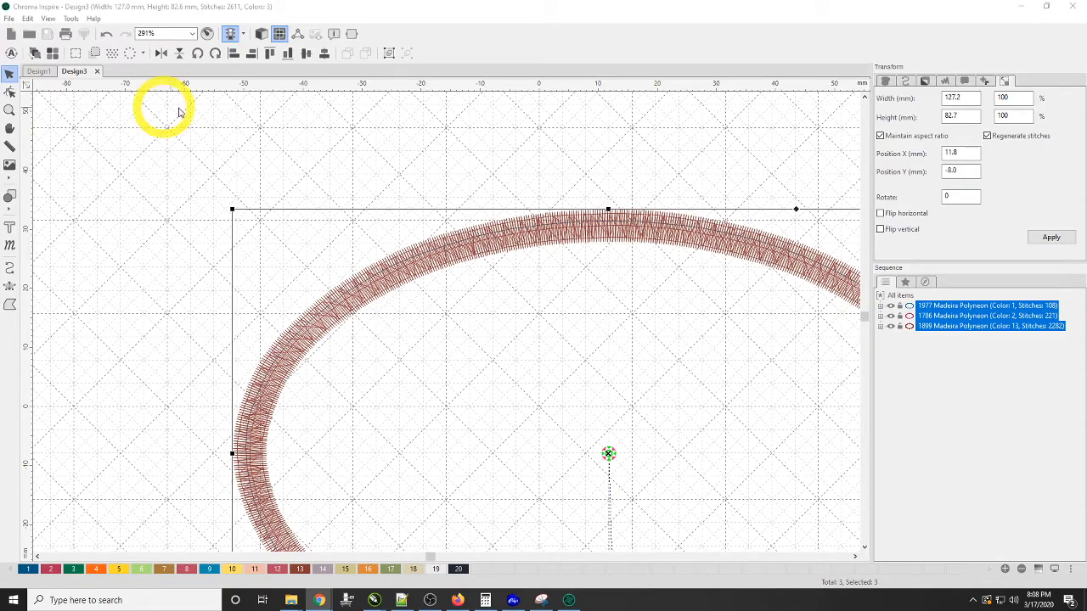
Enlarge the oval border proportionally to about 192 mm wide and 125 mm high and display its transform properties.
{"action": "scroll", "coordinate": [592, 274], "scroll_direction": "down", "scroll_amount": 4}
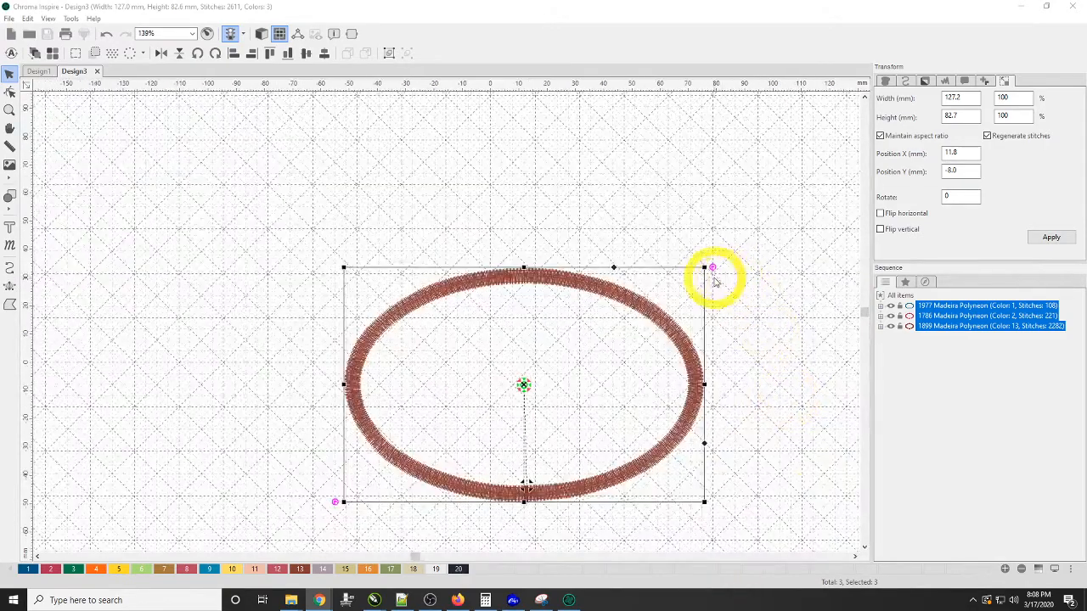
{"action": "left_click_drag", "start_coordinate": [704, 267], "coordinate": [858, 108]}
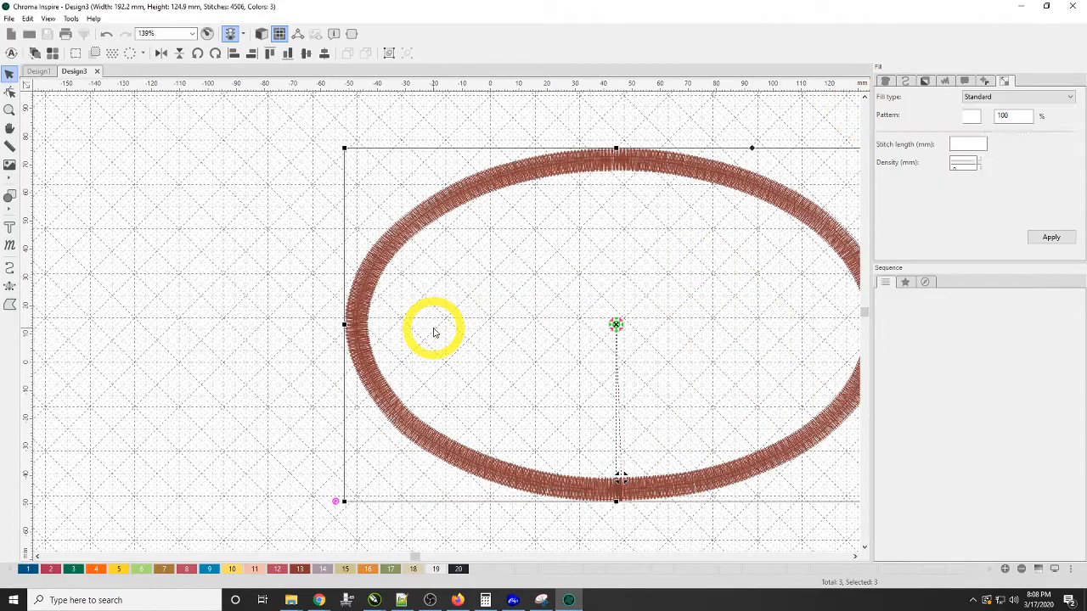
{"action": "left_click", "coordinate": [1005, 80]}
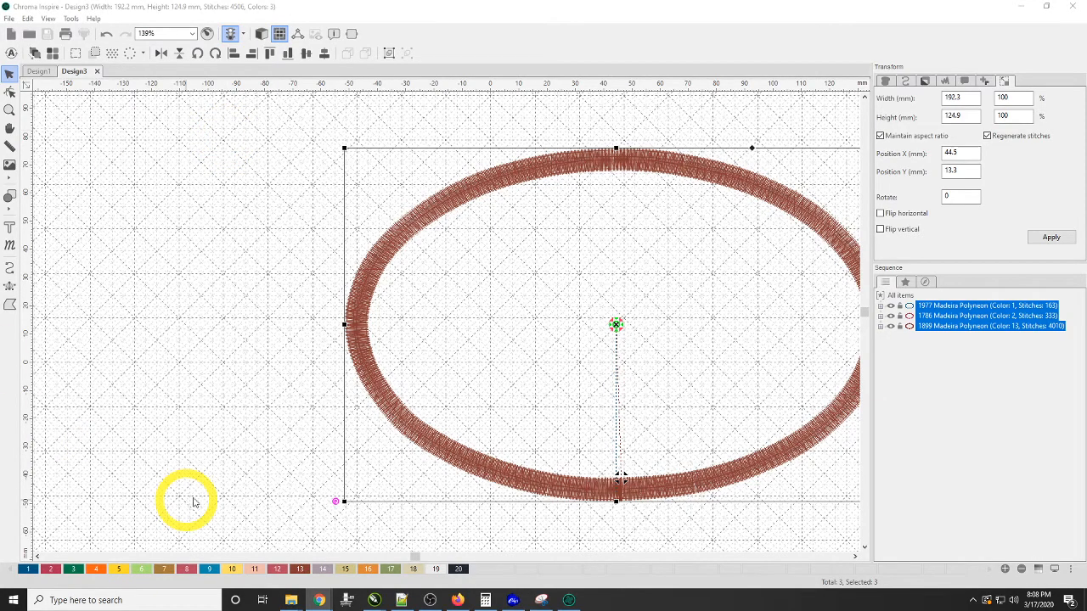
Shrink the oval border proportionally to about 72 mm wide and 47 mm high.
{"action": "scroll", "coordinate": [595, 356], "scroll_direction": "down", "scroll_amount": 2}
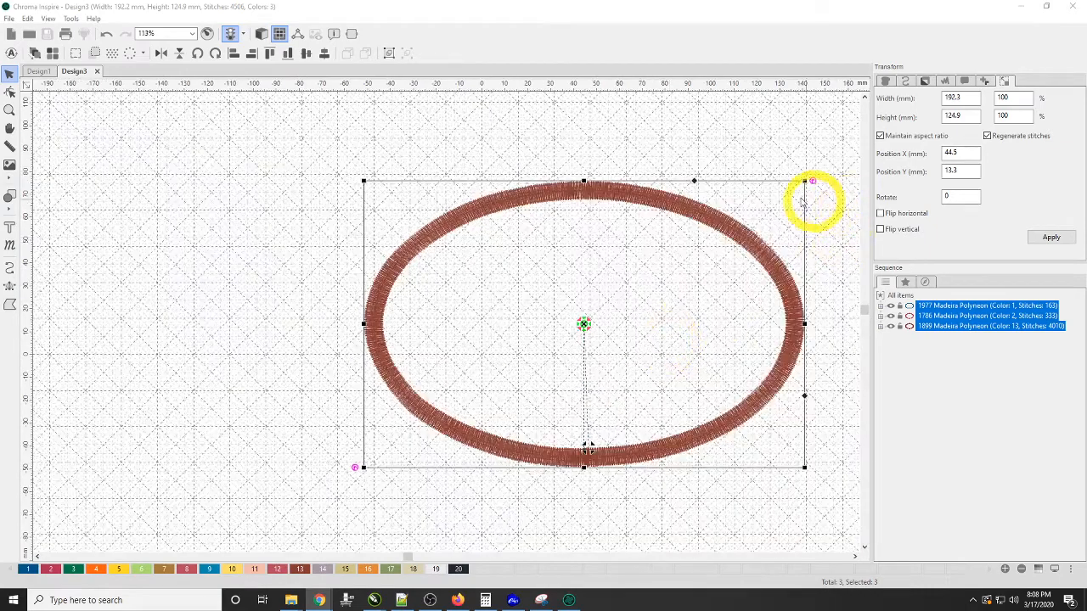
{"action": "left_click_drag", "start_coordinate": [806, 181], "coordinate": [532, 438]}
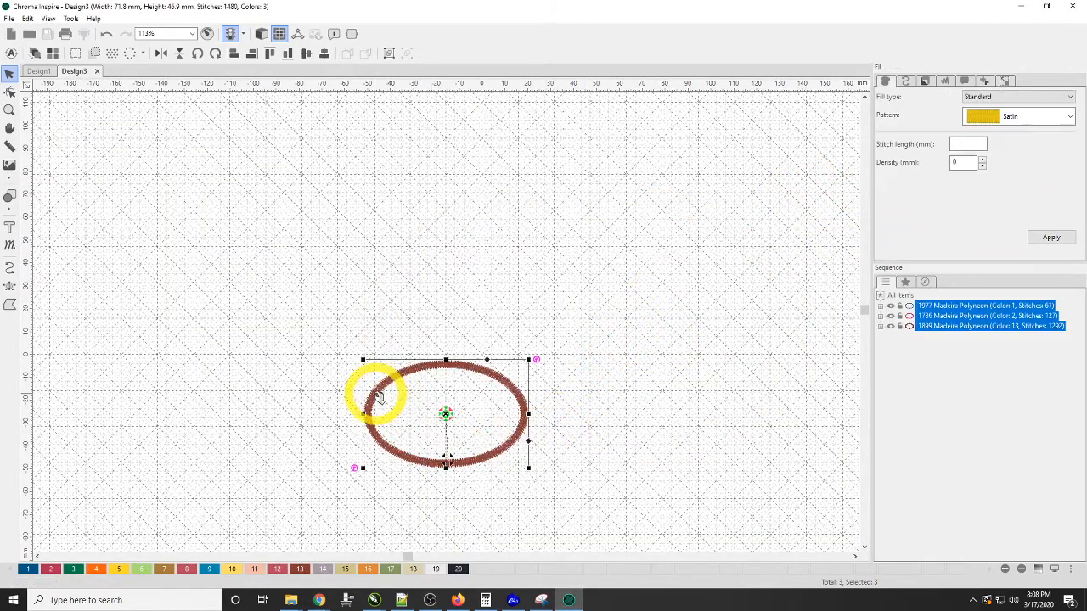
{"action": "scroll", "coordinate": [373, 391], "scroll_direction": "up", "scroll_amount": 4}
{"action": "scroll", "coordinate": [344, 420], "scroll_direction": "up", "scroll_amount": 3}
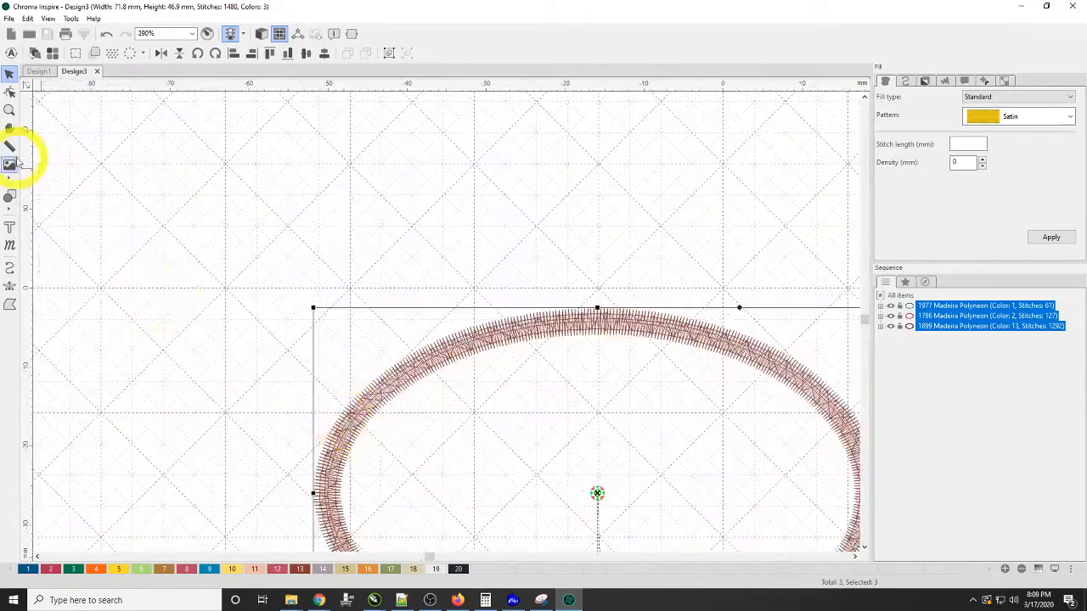
Measure the satin column width on the upper-left part of the reduced oval border.
{"action": "left_click", "coordinate": [8, 146]}
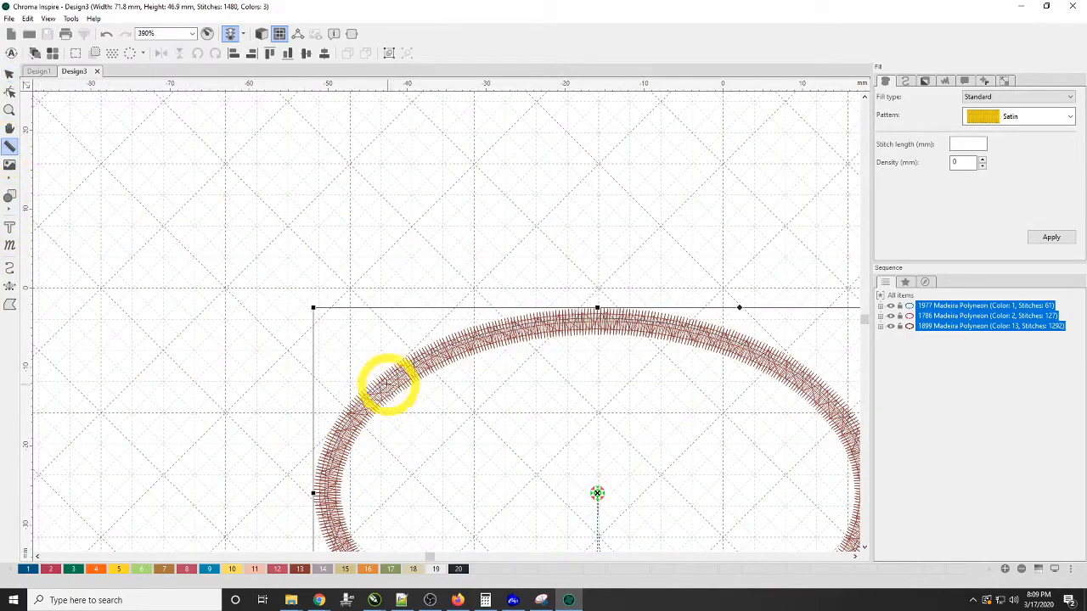
{"action": "left_click_drag", "start_coordinate": [379, 377], "coordinate": [399, 395]}
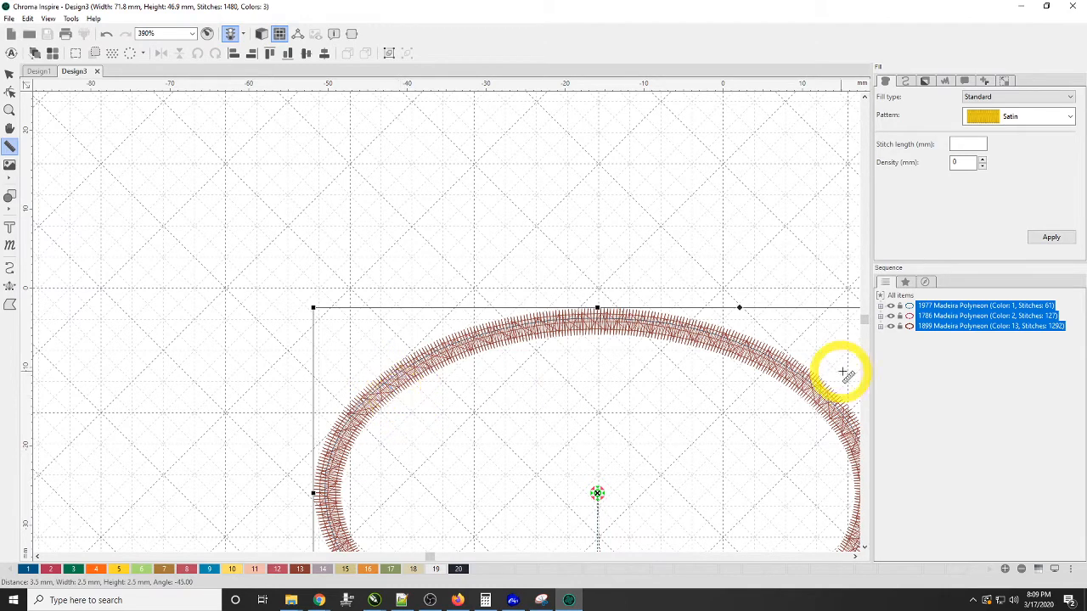
{"action": "scroll", "coordinate": [578, 397], "scroll_direction": "down", "scroll_amount": 1}
{"action": "scroll", "coordinate": [578, 397], "scroll_direction": "down", "scroll_amount": 3}
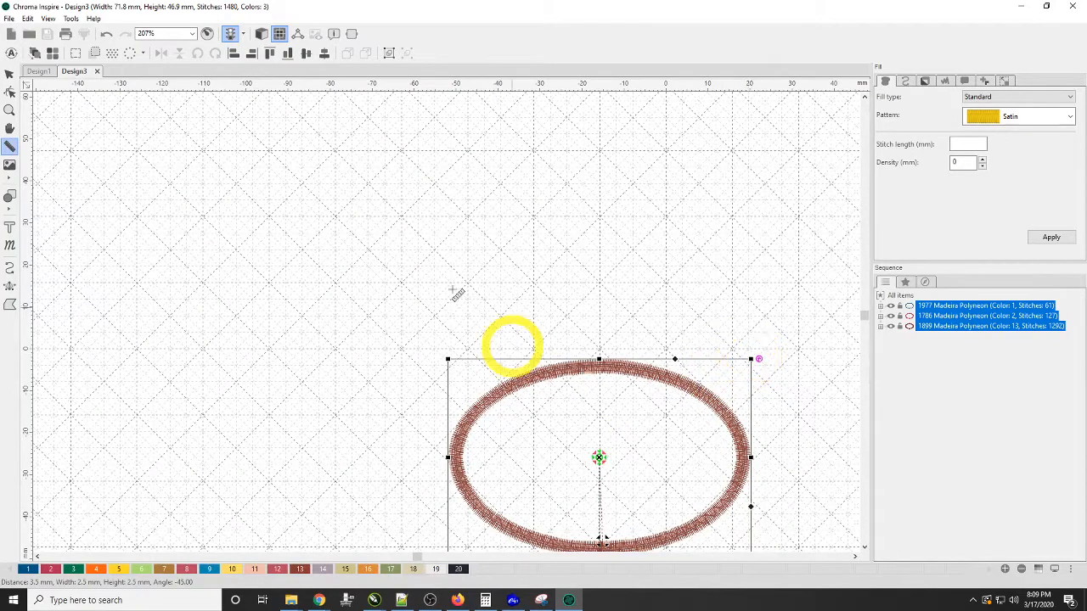
Shrink the oval border proportionally in two stages, to about 51 by 34 mm and down to about 46 by 30 mm.
{"action": "left_click", "coordinate": [10, 73]}
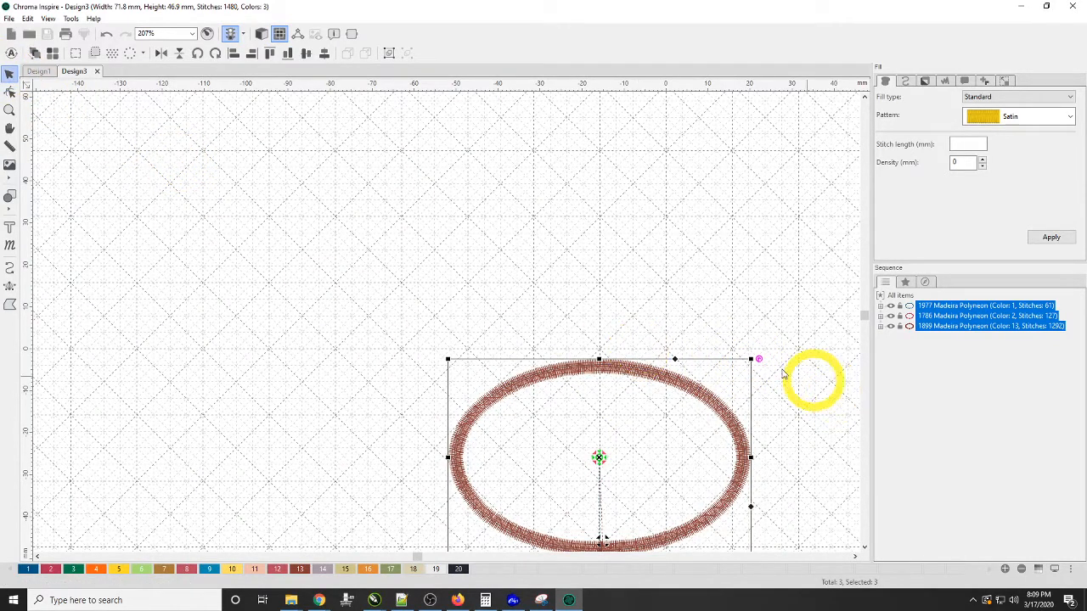
{"action": "left_click_drag", "start_coordinate": [751, 359], "coordinate": [676, 437]}
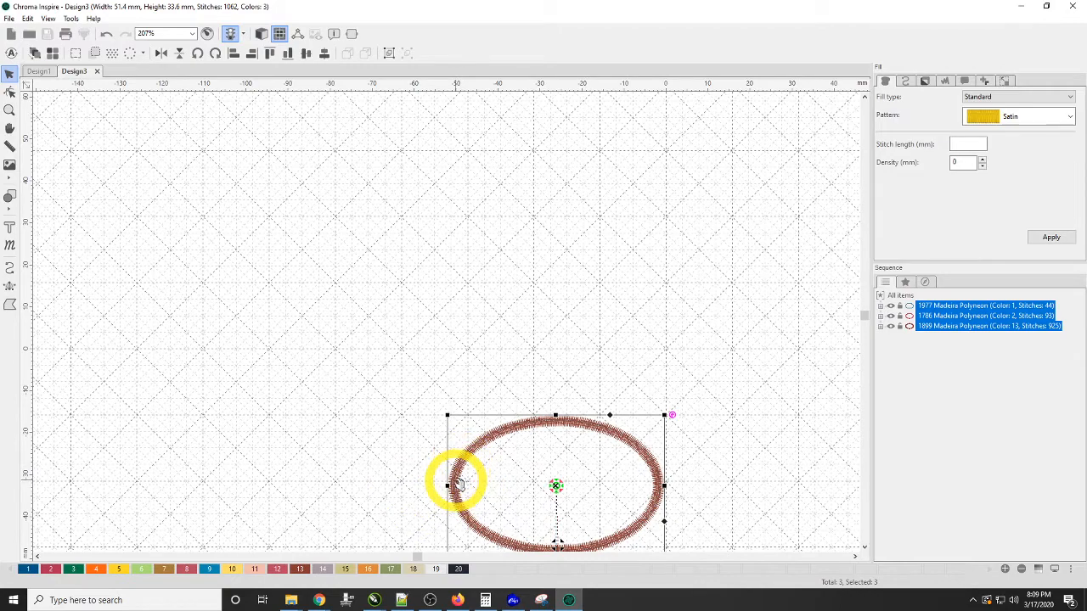
{"action": "scroll", "coordinate": [451, 485], "scroll_direction": "up", "scroll_amount": 1}
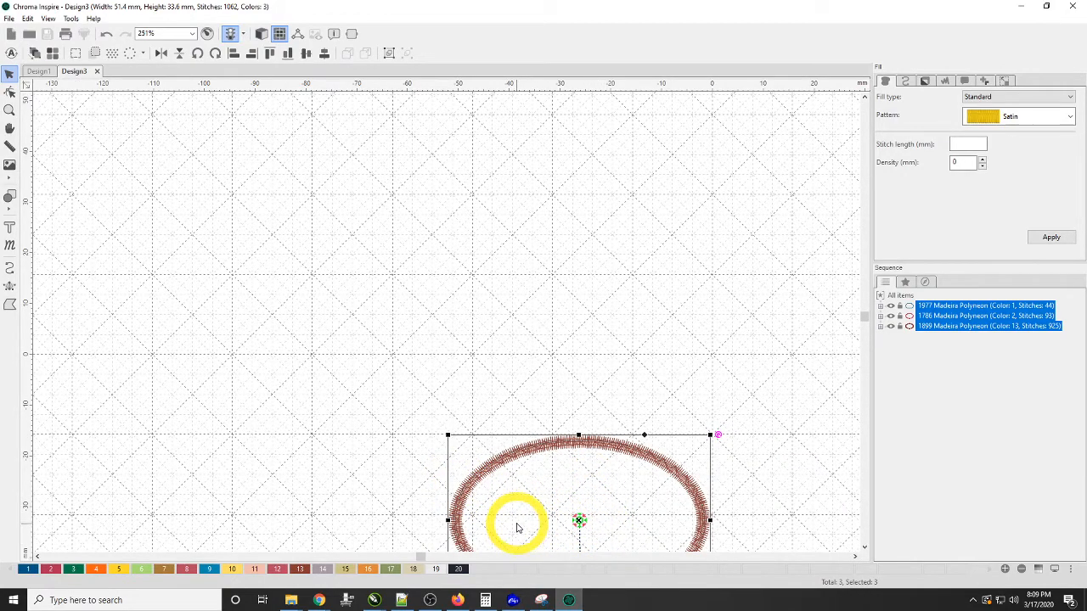
{"action": "scroll", "coordinate": [516, 522], "scroll_direction": "up", "scroll_amount": 1}
{"action": "scroll", "coordinate": [514, 523], "scroll_direction": "up", "scroll_amount": 1}
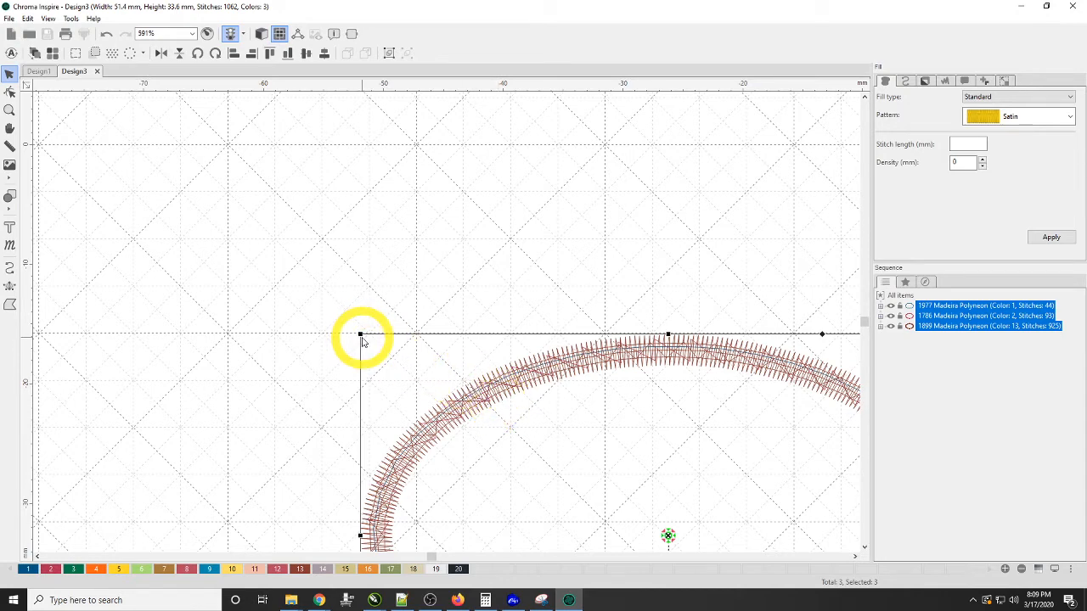
{"action": "left_click_drag", "start_coordinate": [361, 339], "coordinate": [424, 382]}
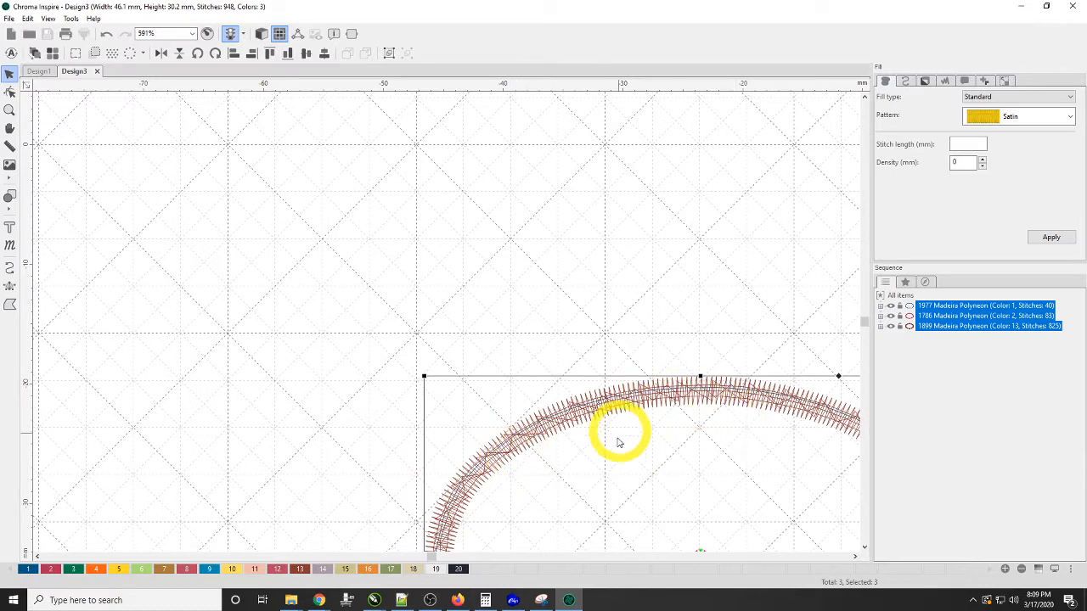
Set the underlay of the border's color 13 satin layer to Center Line only, turning off Contour and Parallel, and apply it.
{"action": "left_click", "coordinate": [626, 260]}
{"action": "left_click", "coordinate": [912, 329]}
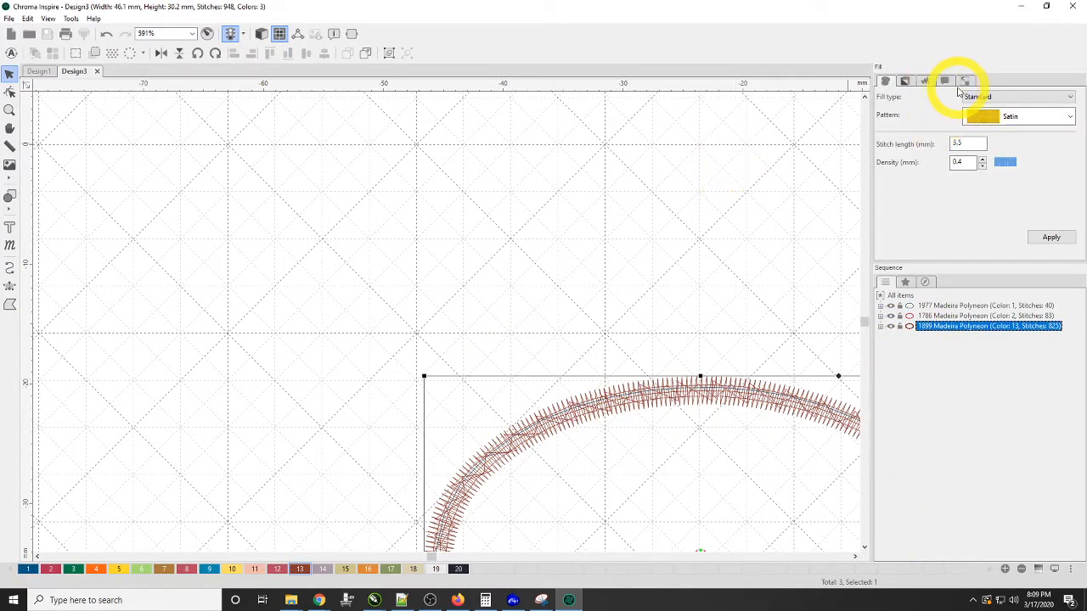
{"action": "left_click", "coordinate": [967, 81]}
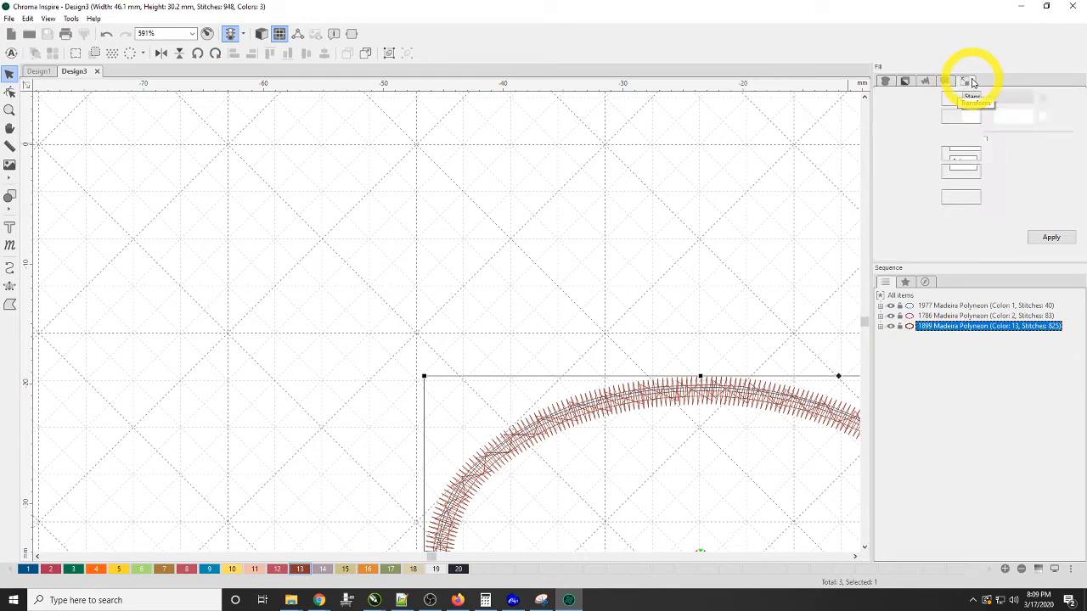
{"action": "left_click", "coordinate": [905, 80]}
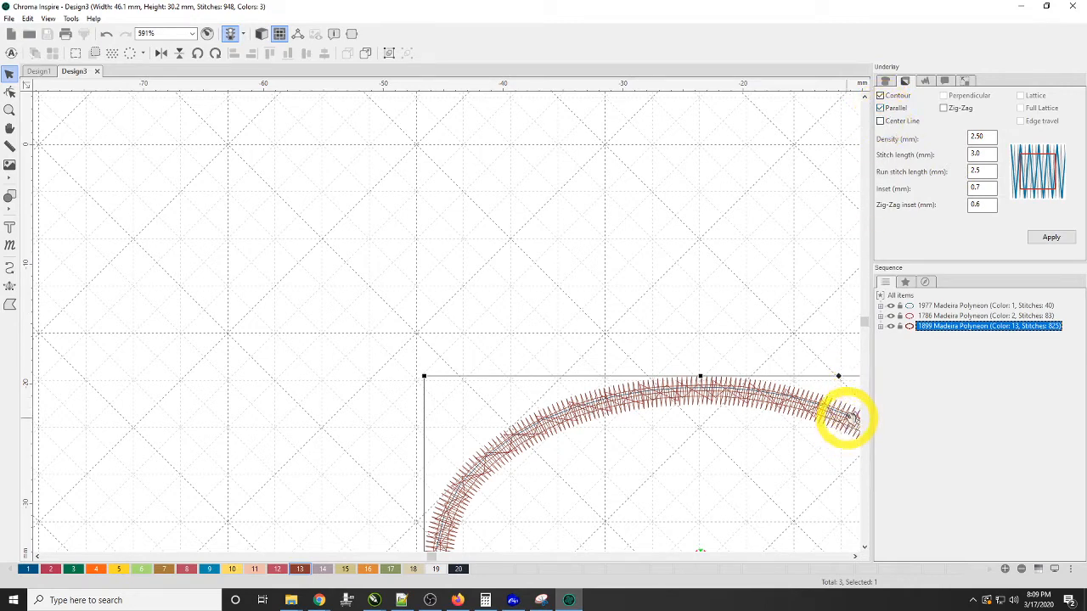
{"action": "left_click", "coordinate": [885, 121]}
{"action": "left_click", "coordinate": [881, 96]}
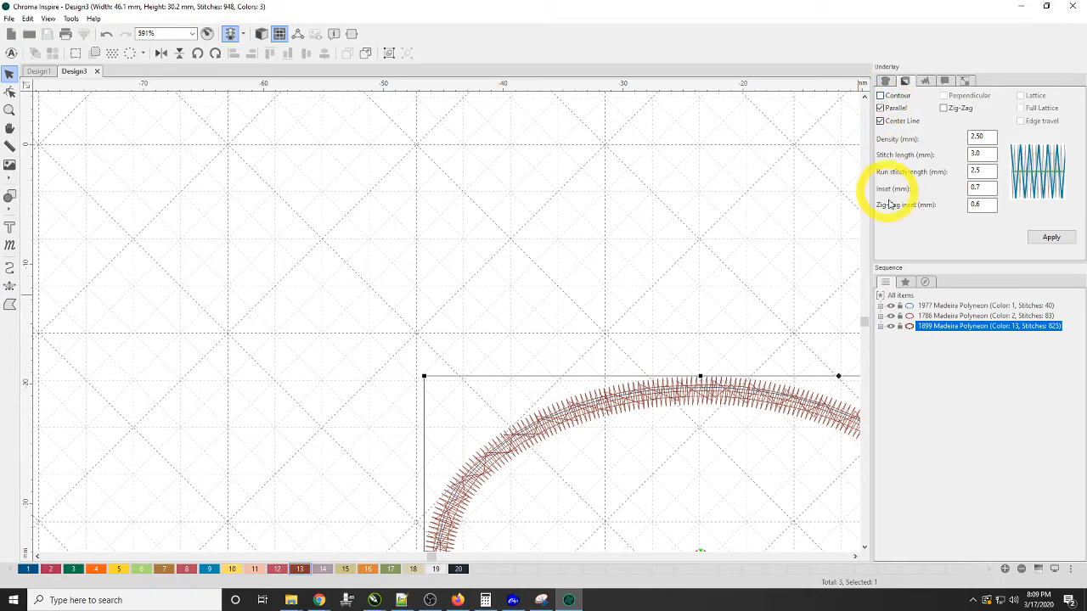
{"action": "left_click", "coordinate": [1051, 238]}
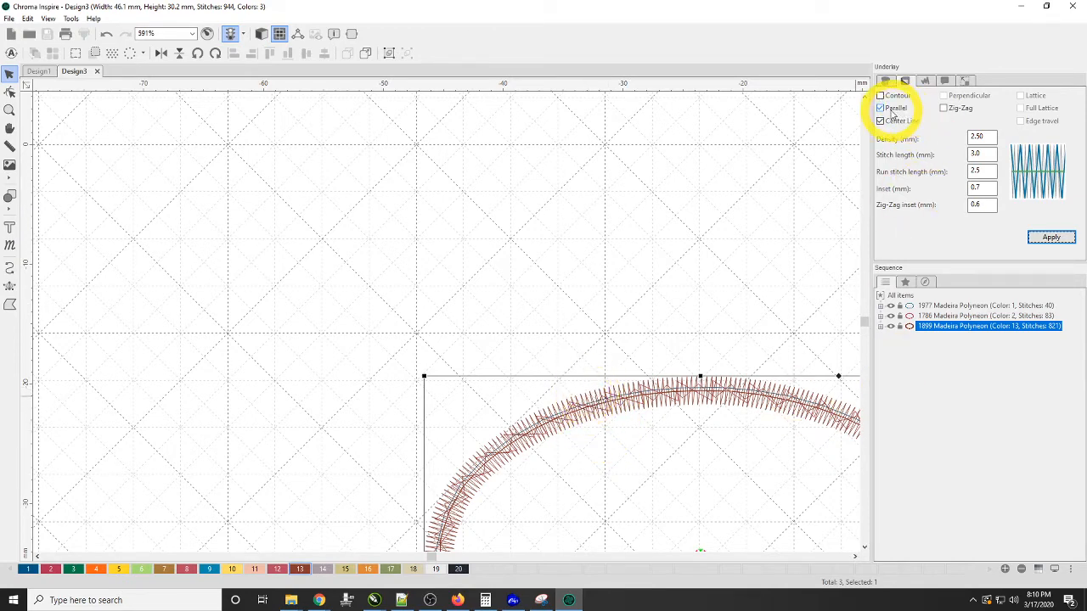
{"action": "left_click", "coordinate": [893, 110]}
{"action": "left_click", "coordinate": [1053, 237]}
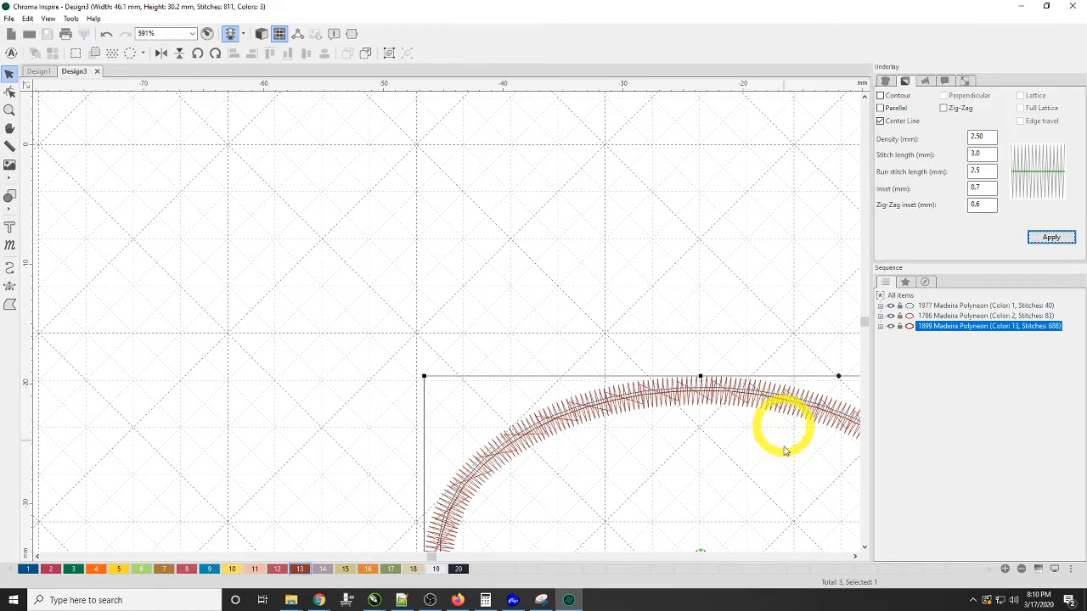
{"action": "scroll", "coordinate": [785, 450], "scroll_direction": "down", "scroll_amount": 3}
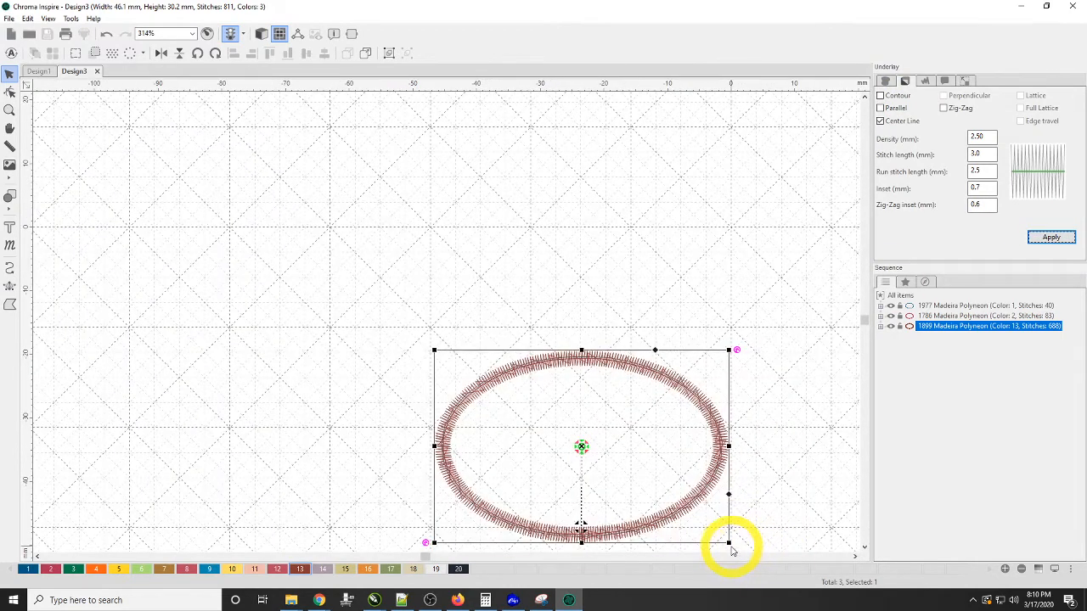
{"action": "left_click_drag", "start_coordinate": [728, 543], "coordinate": [638, 483]}
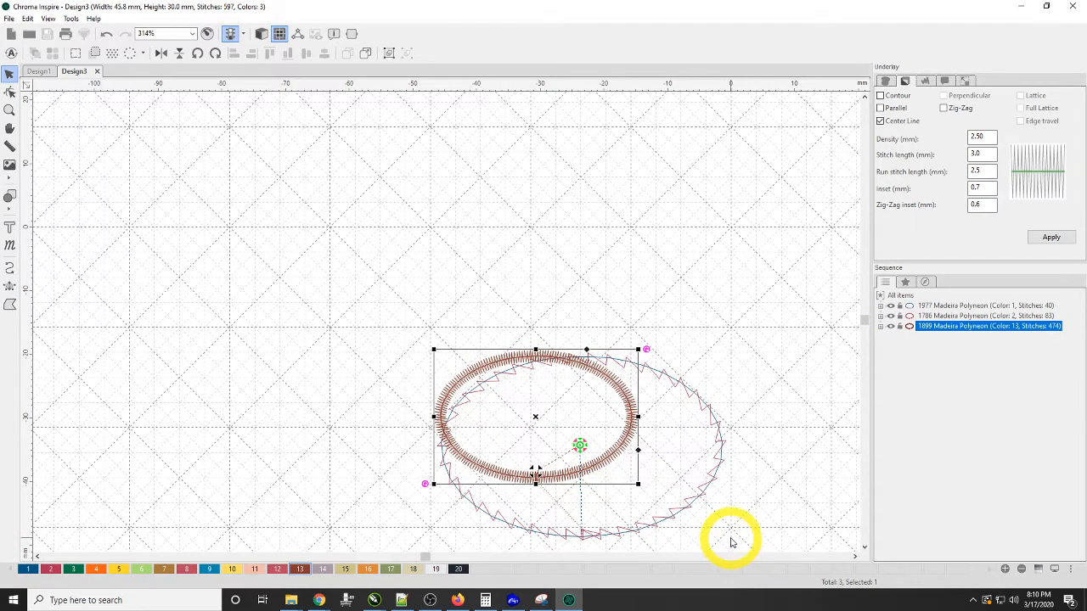
{"action": "key", "text": "ctrl+z"}
Scale all layers of the oval border together, down to about 31 by 20 mm and up to about 81 by 53 mm.
{"action": "left_click_drag", "start_coordinate": [356, 303], "coordinate": [812, 588]}
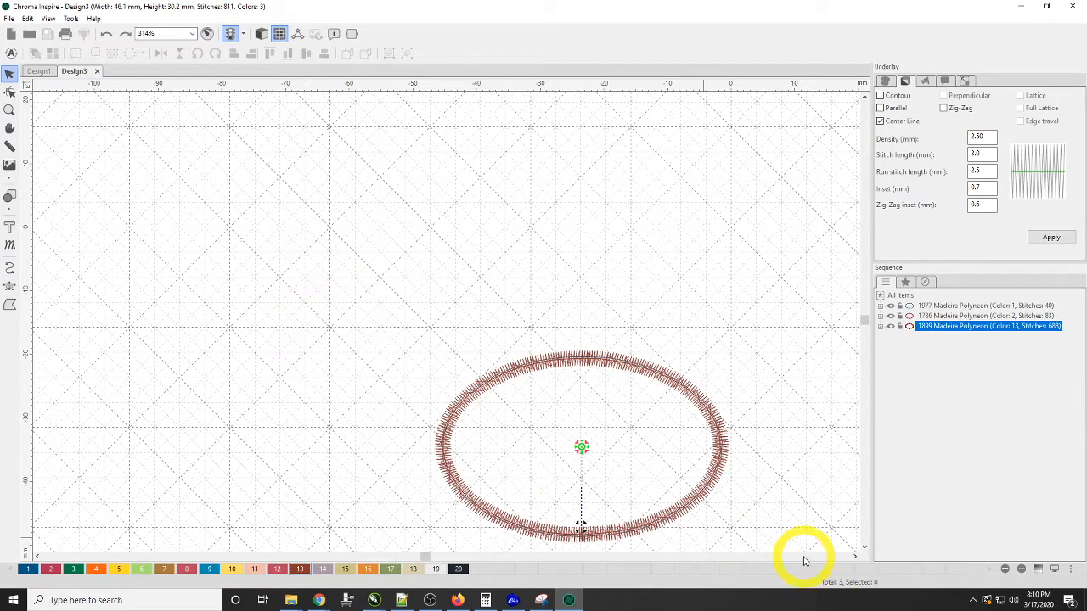
{"action": "left_click_drag", "start_coordinate": [728, 541], "coordinate": [630, 482]}
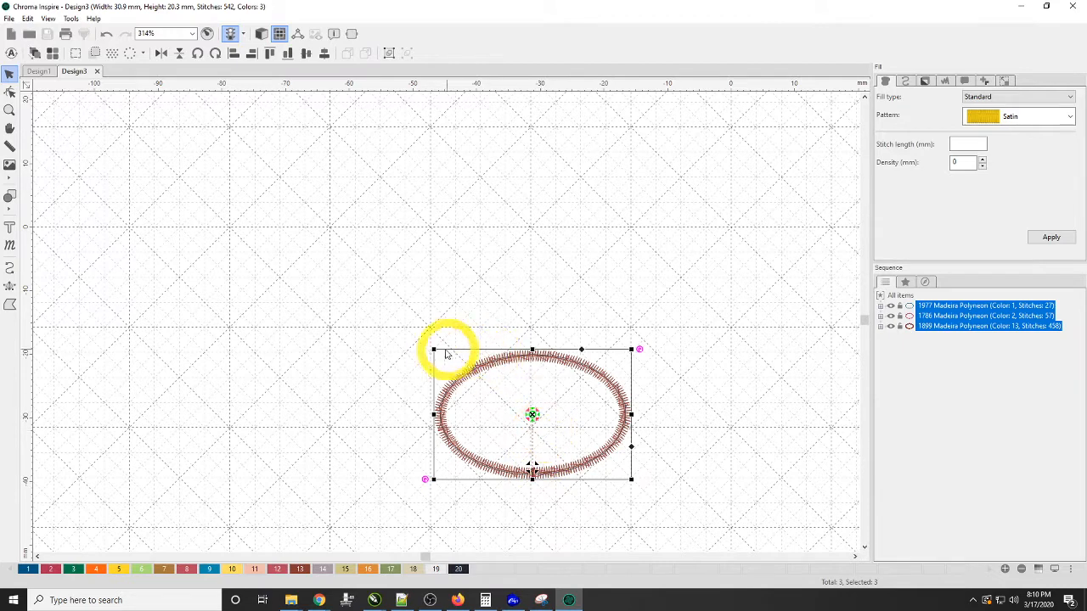
{"action": "left_click_drag", "start_coordinate": [433, 350], "coordinate": [101, 150]}
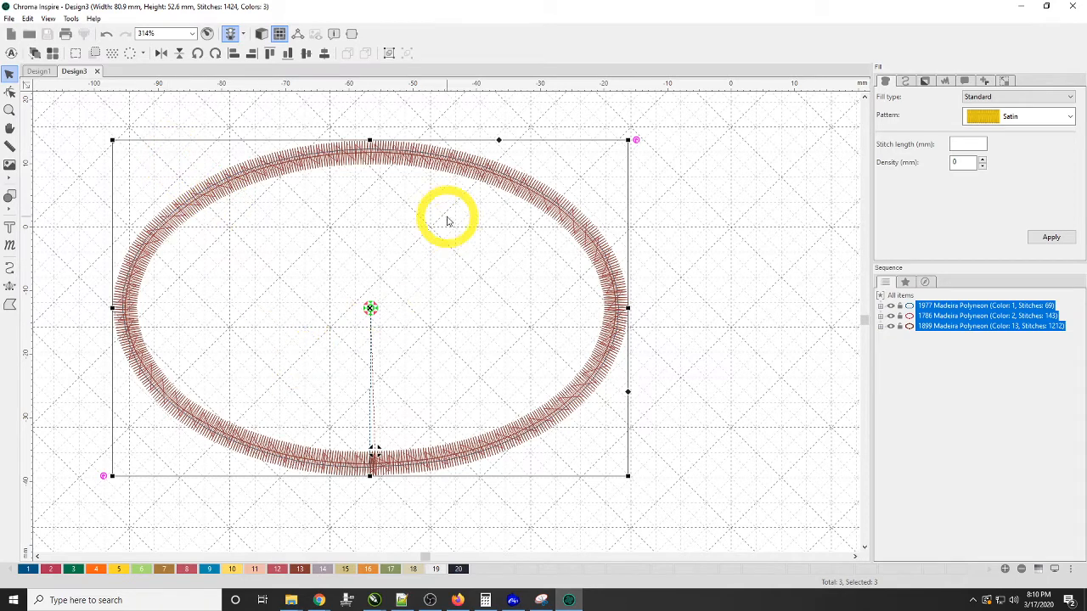
Close Design3 and recolor the blue dot of the "i" in Design1 to black, color 20.
{"action": "left_click", "coordinate": [97, 71]}
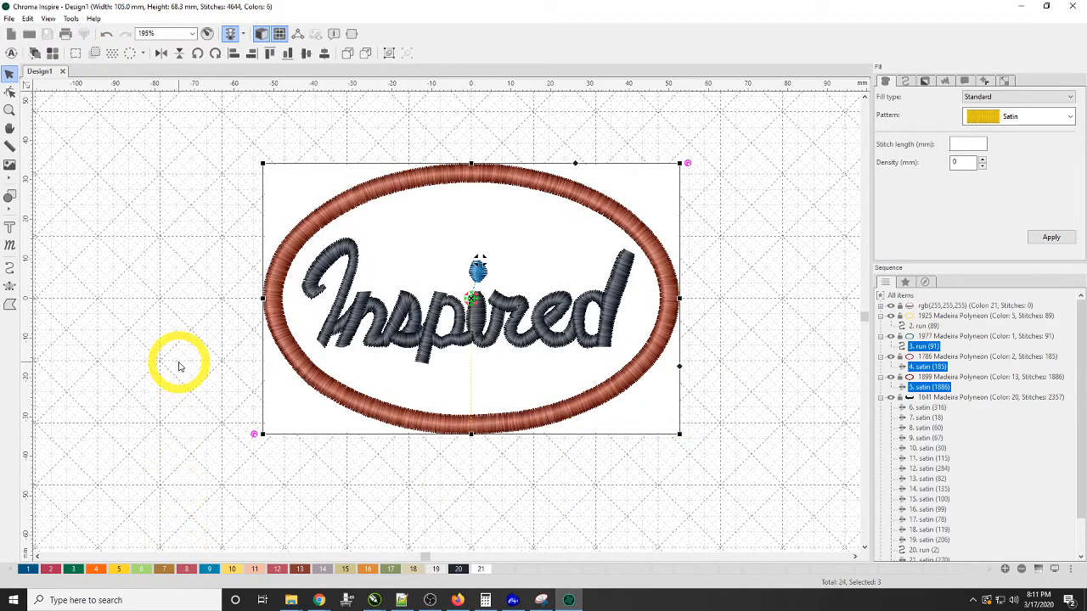
{"action": "left_click", "coordinate": [301, 328]}
{"action": "left_click", "coordinate": [479, 270]}
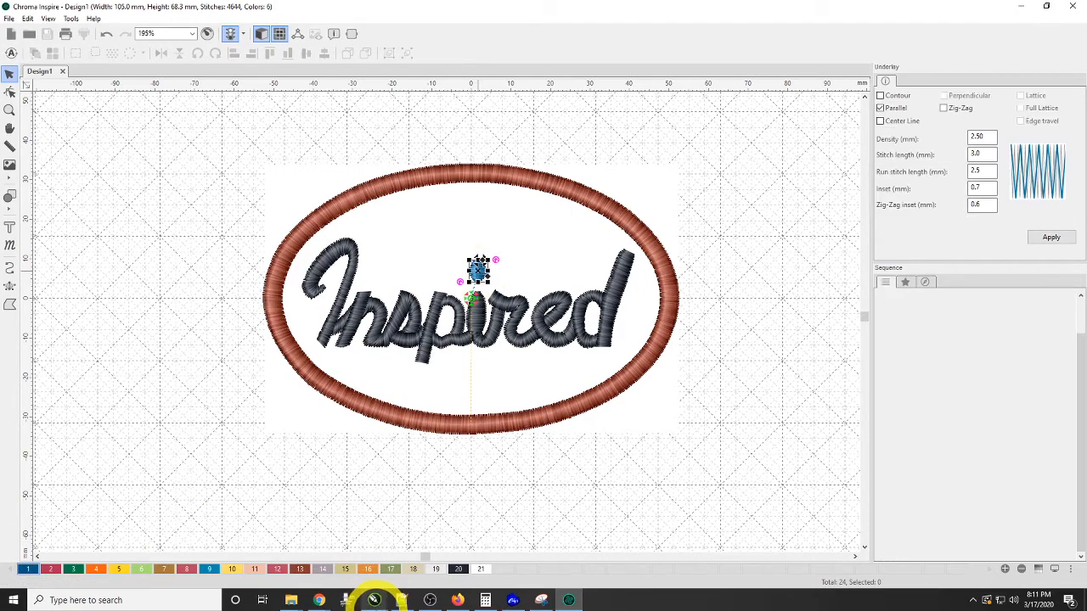
{"action": "left_click", "coordinate": [460, 570]}
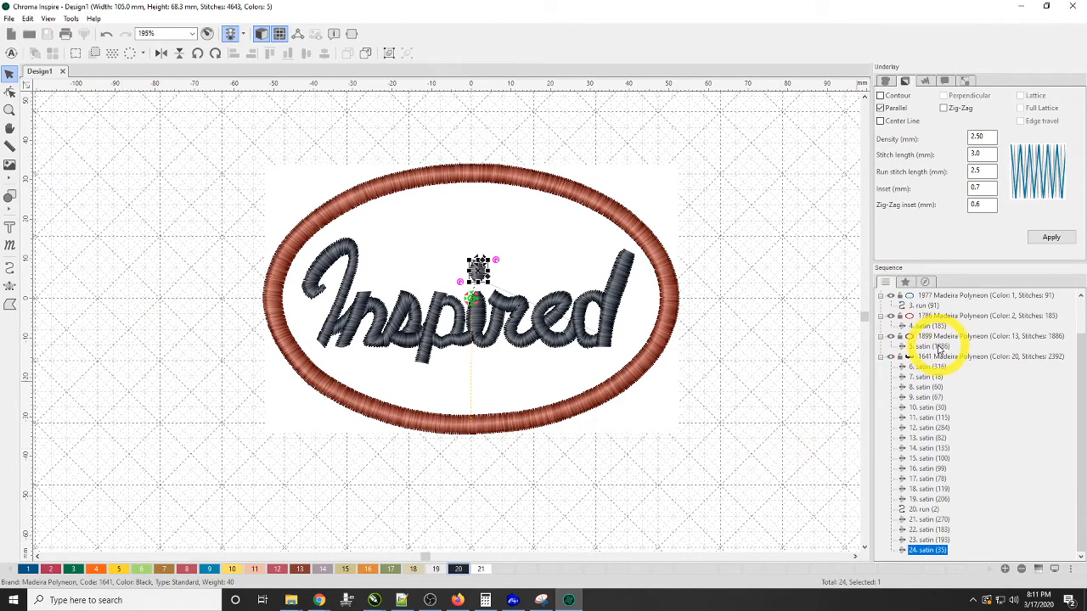
Hide the white rgb(255,255,255) background artwork behind the "Inspired" design.
{"action": "scroll", "coordinate": [938, 348], "scroll_direction": "up", "scroll_amount": 2}
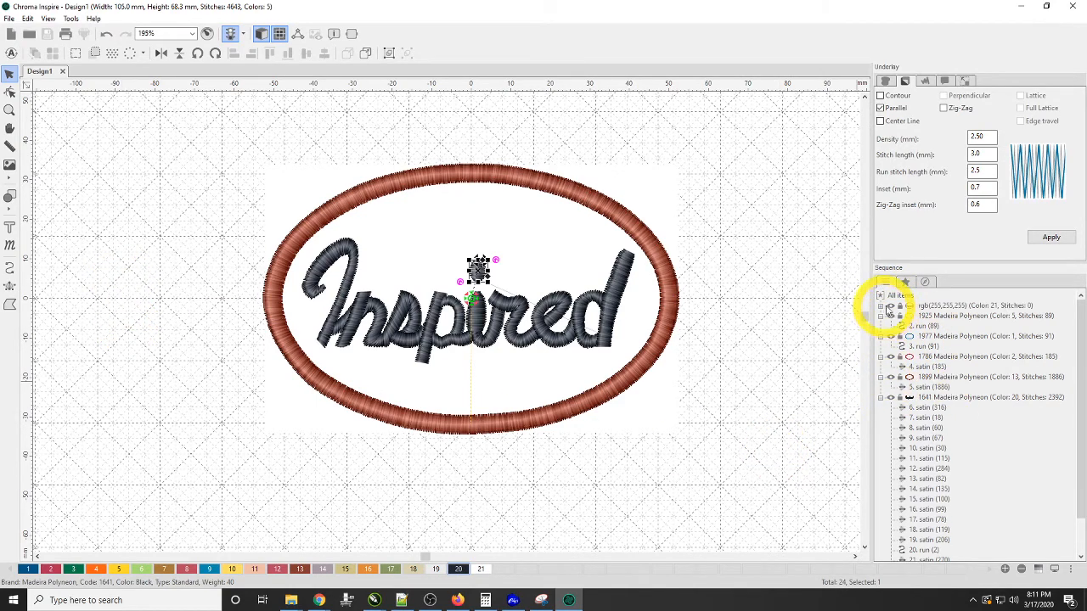
{"action": "left_click", "coordinate": [894, 307]}
{"action": "left_click", "coordinate": [891, 307]}
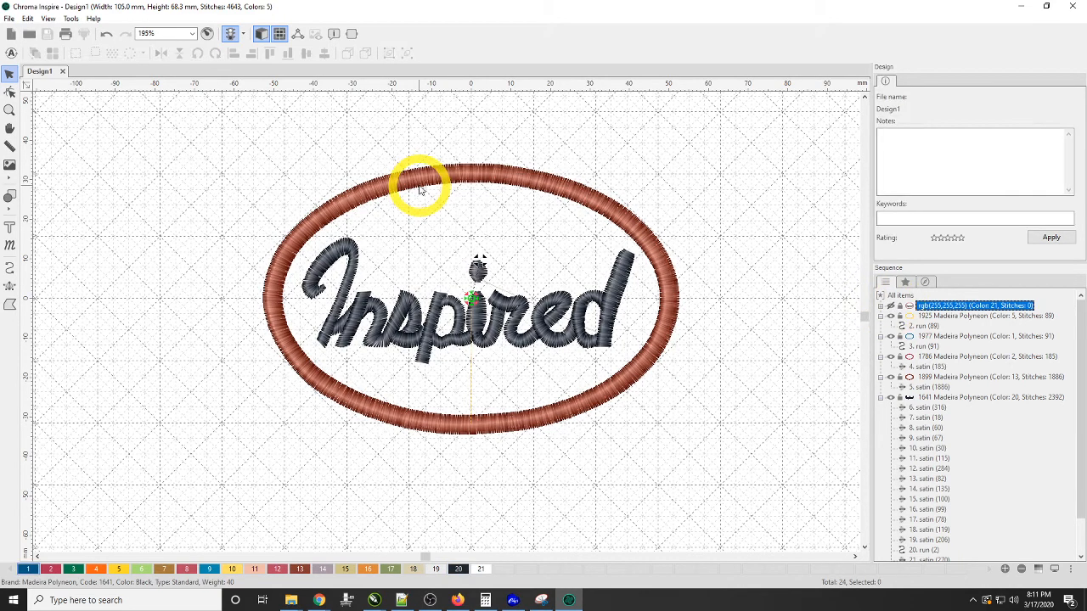